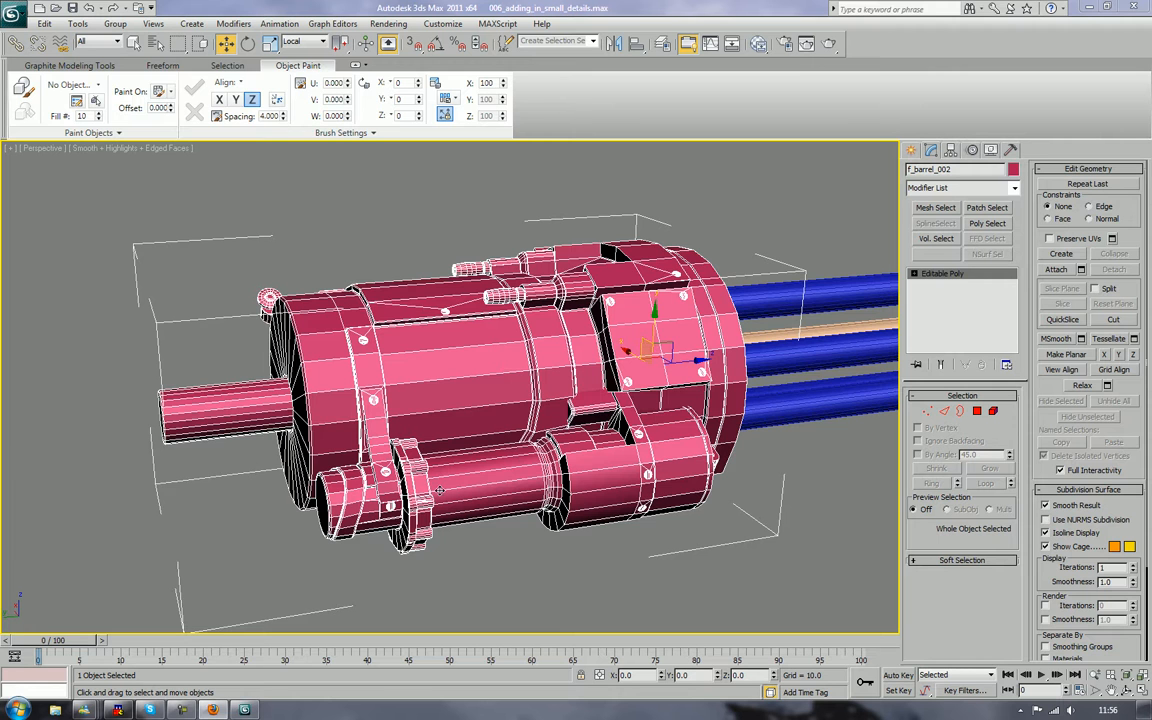
Clone the three adjacent lengthwise polygons on the side of the small lower cylinder to a new separate object
middle_click_drag(526, 566, 503, 548, "alt")
scroll(509, 550, "up", 3)
middle_click_drag(440, 494, 392, 489, "alt")
left_click(487, 422)
left_click(976, 413)
left_click(400, 436)
left_click(413, 462, "ctrl")
left_click(416, 478, "ctrl")
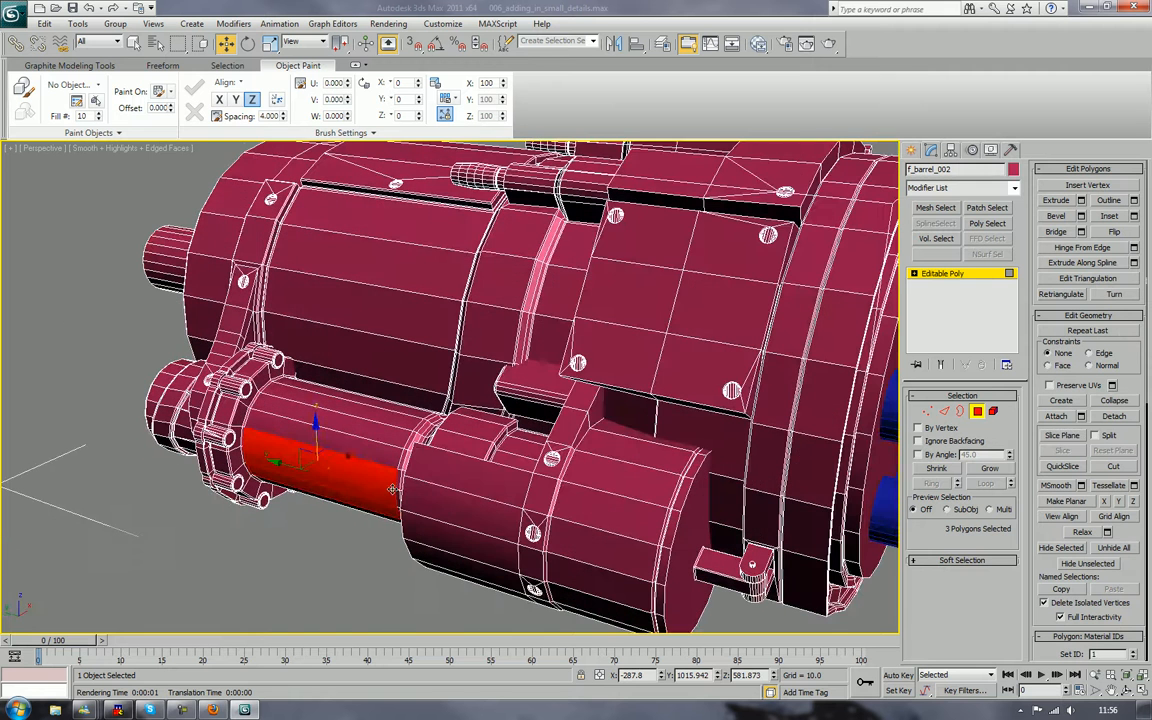
left_click_drag(345, 468, 333, 466, "shift")
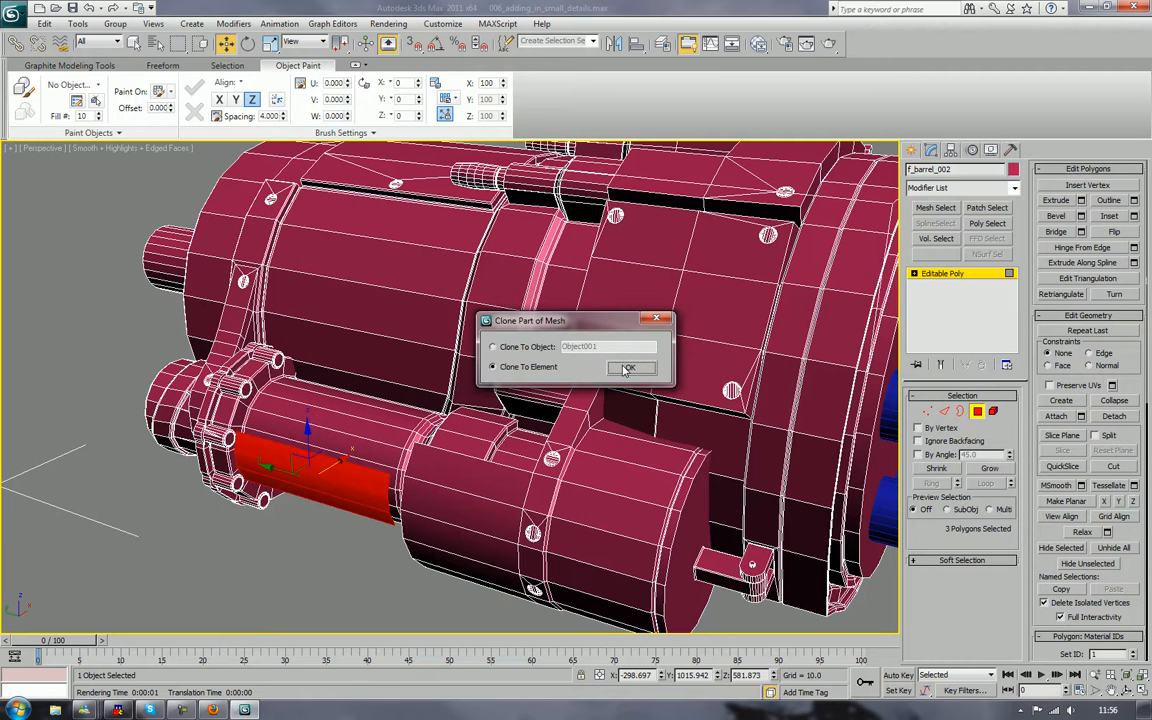
left_click(527, 346)
left_click(627, 369)
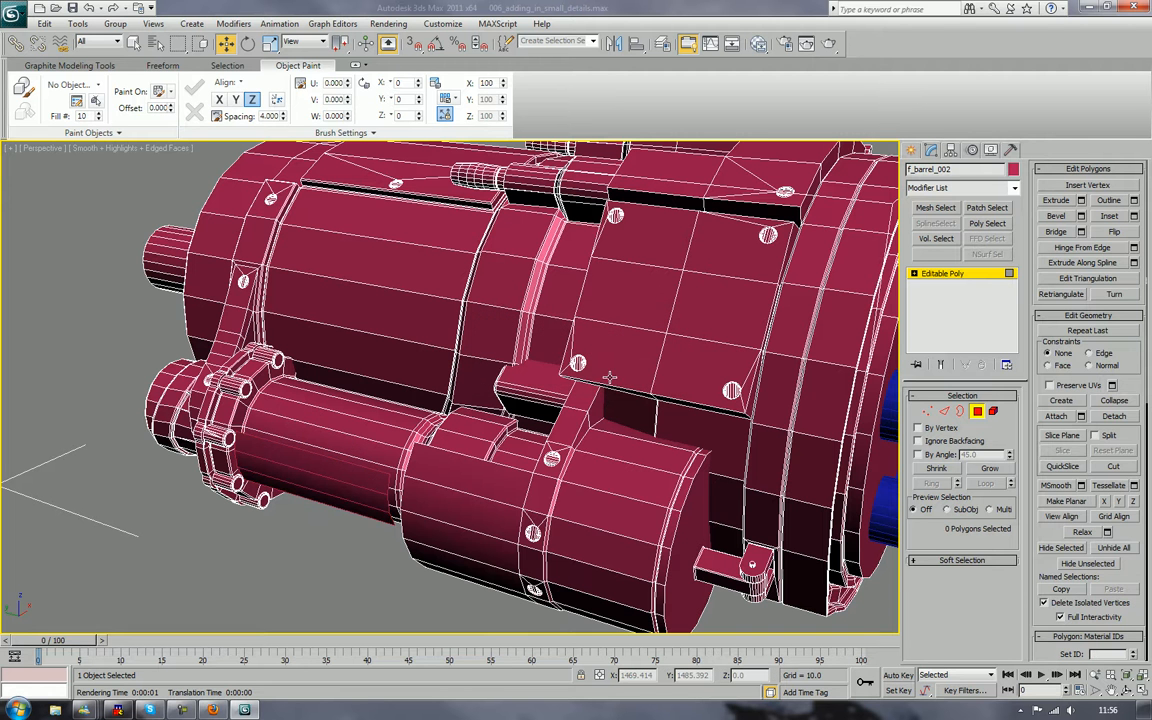
Extend the cloned strip's open border outward with a scaled copy at about 126%, adding a flange around it
left_click(368, 496)
mouse_move(366, 500)
middle_mouse_down("alt")
mouse_move(398, 490)
mouse_move(391, 448)
middle_mouse_up("alt")
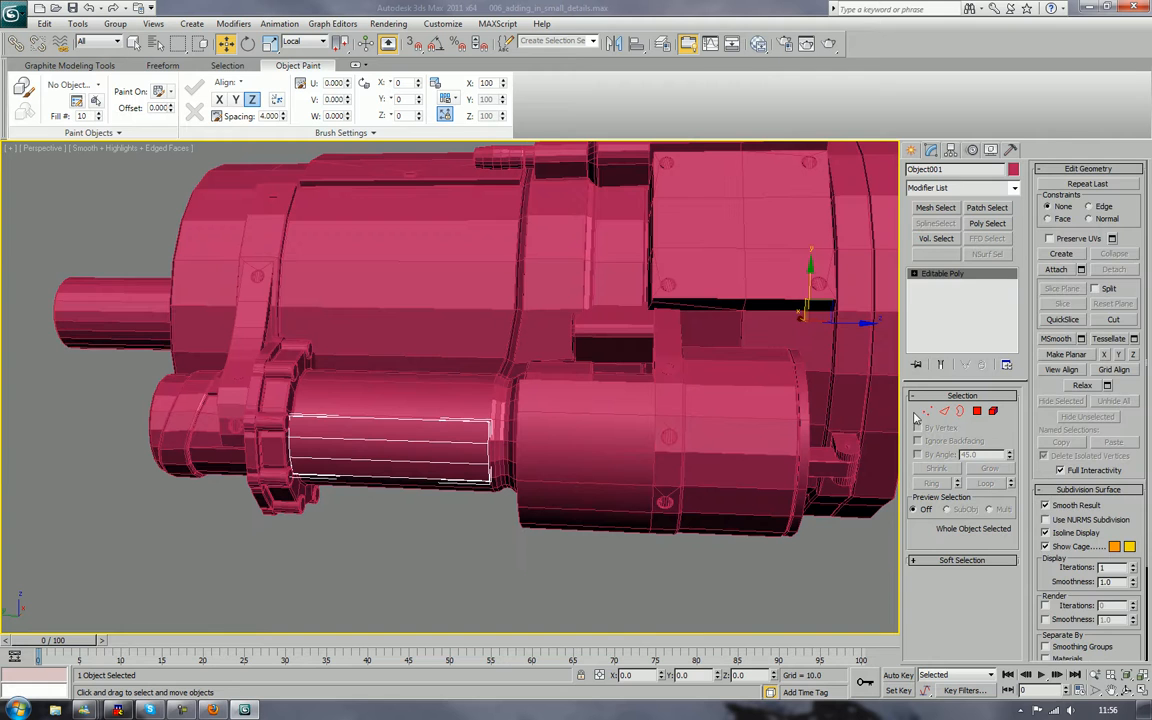
key("3")
left_click(463, 420)
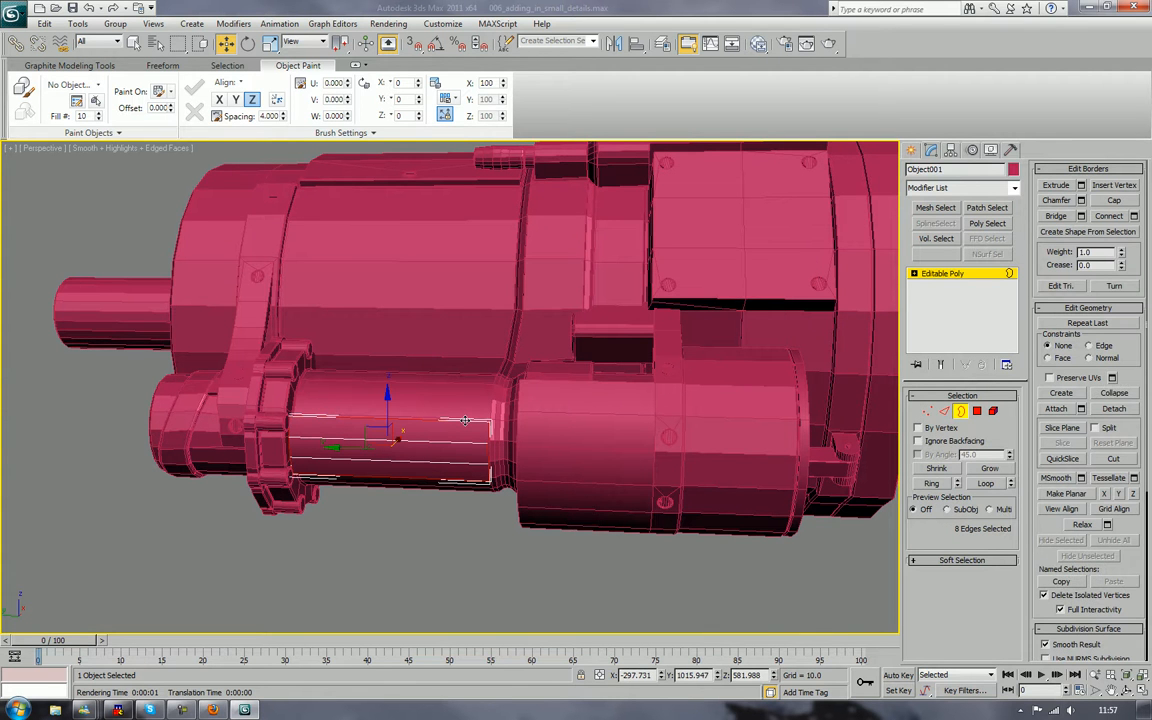
key("e")
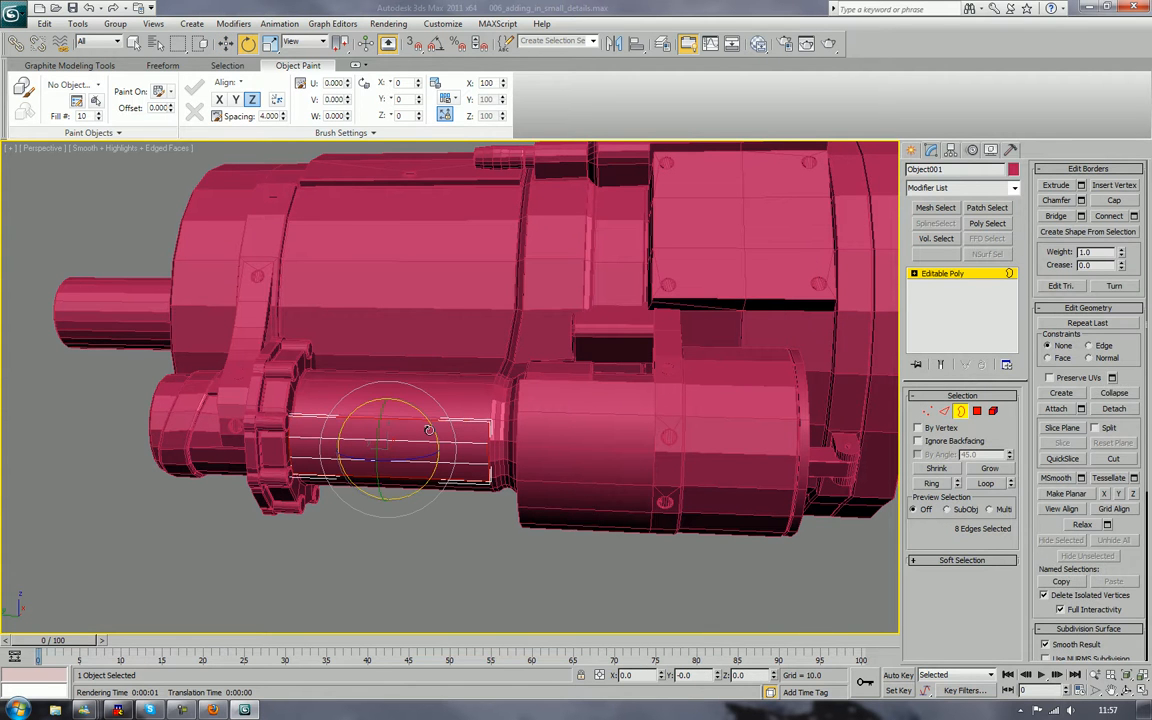
key("r")
left_click_drag(398, 440, 410, 421, "shift")
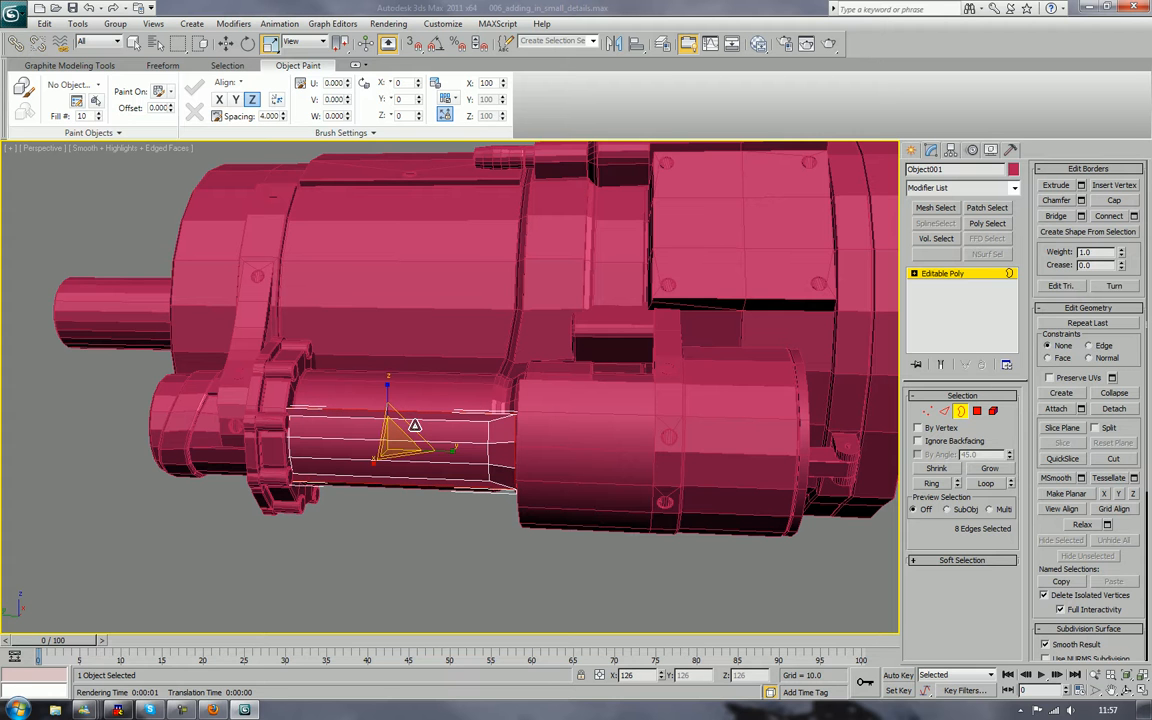
Center the cloned strip's pivot on its own geometry
left_click(958, 411)
middle_click_drag(866, 424, 560, 458, "alt")
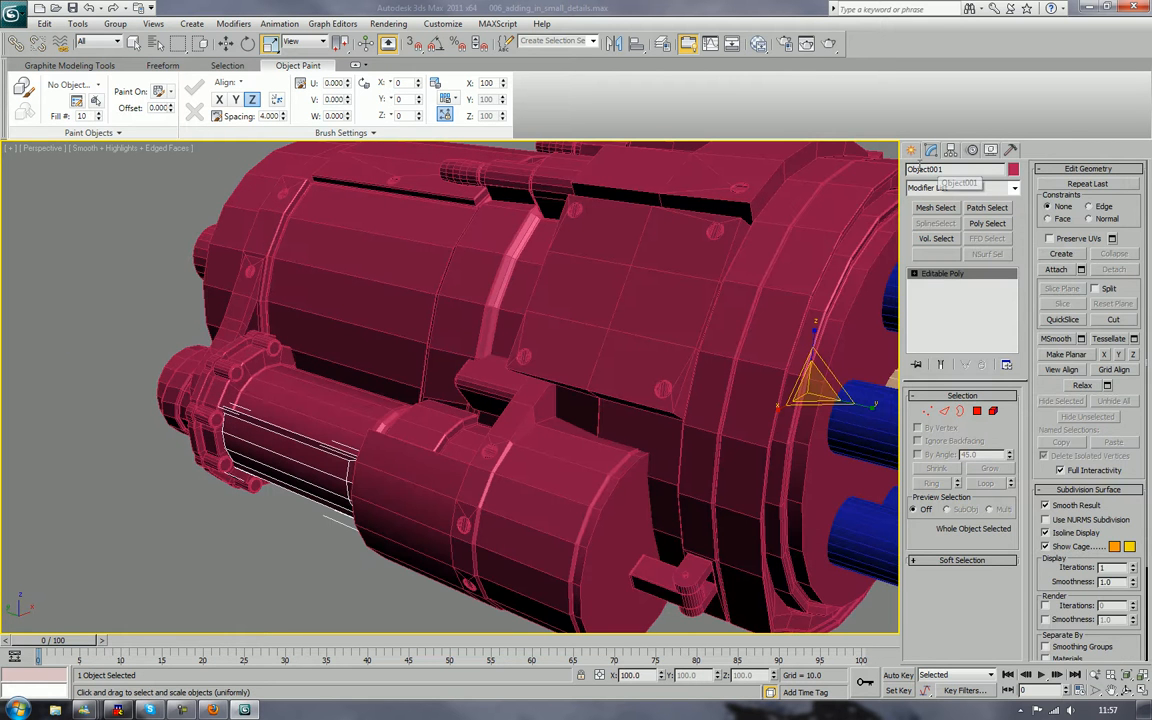
left_click(949, 149)
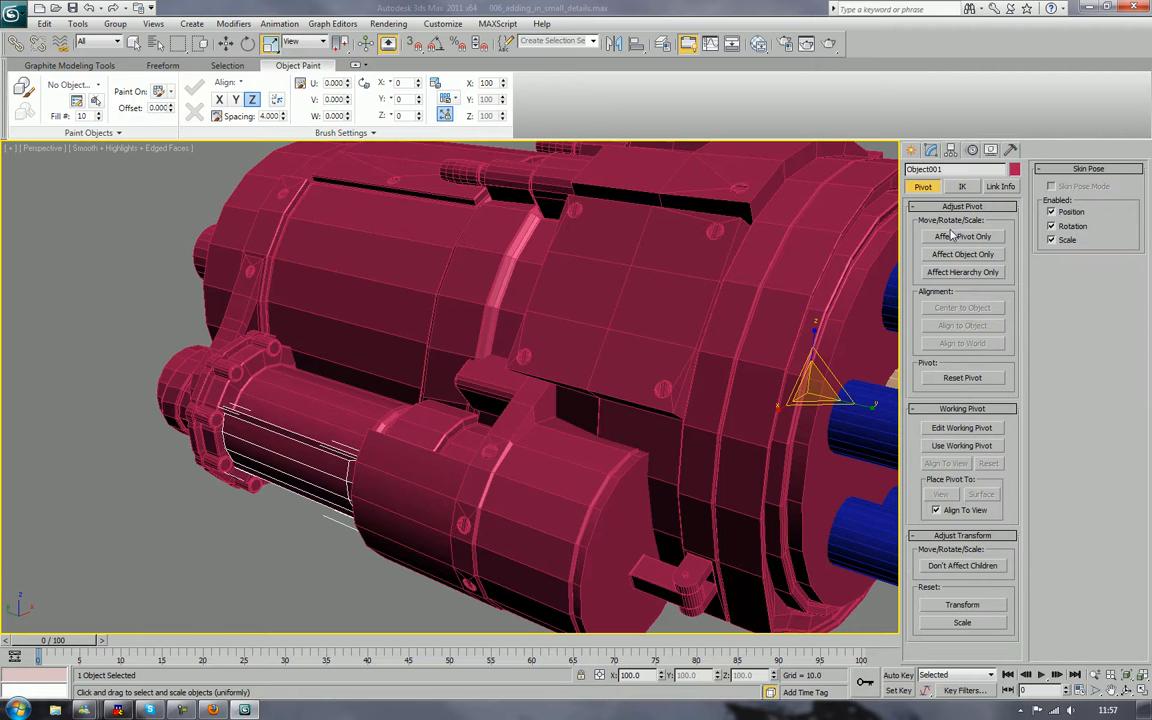
left_click(963, 237)
left_click(958, 308)
left_click(963, 237)
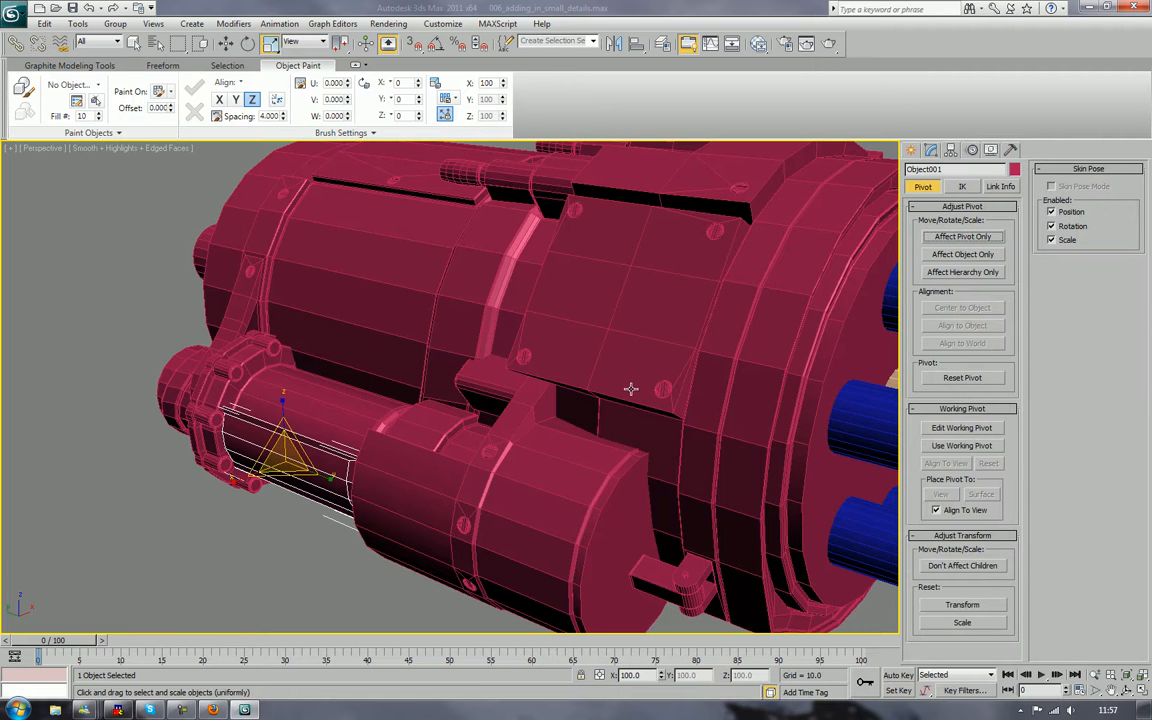
Move the strip object sideways out of the cylinder, clear of the barrel body
key("w")
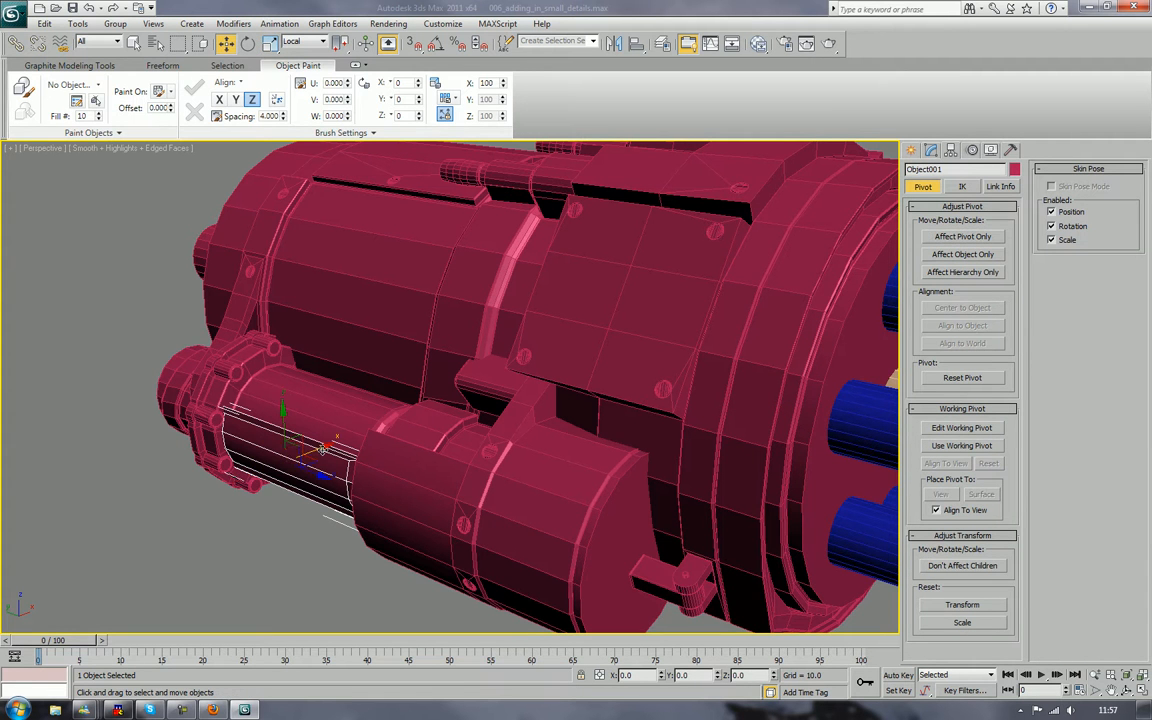
left_click_drag(341, 444, 248, 495)
middle_click_drag(201, 543, 350, 490, "alt")
scroll(208, 530, "up", 3)
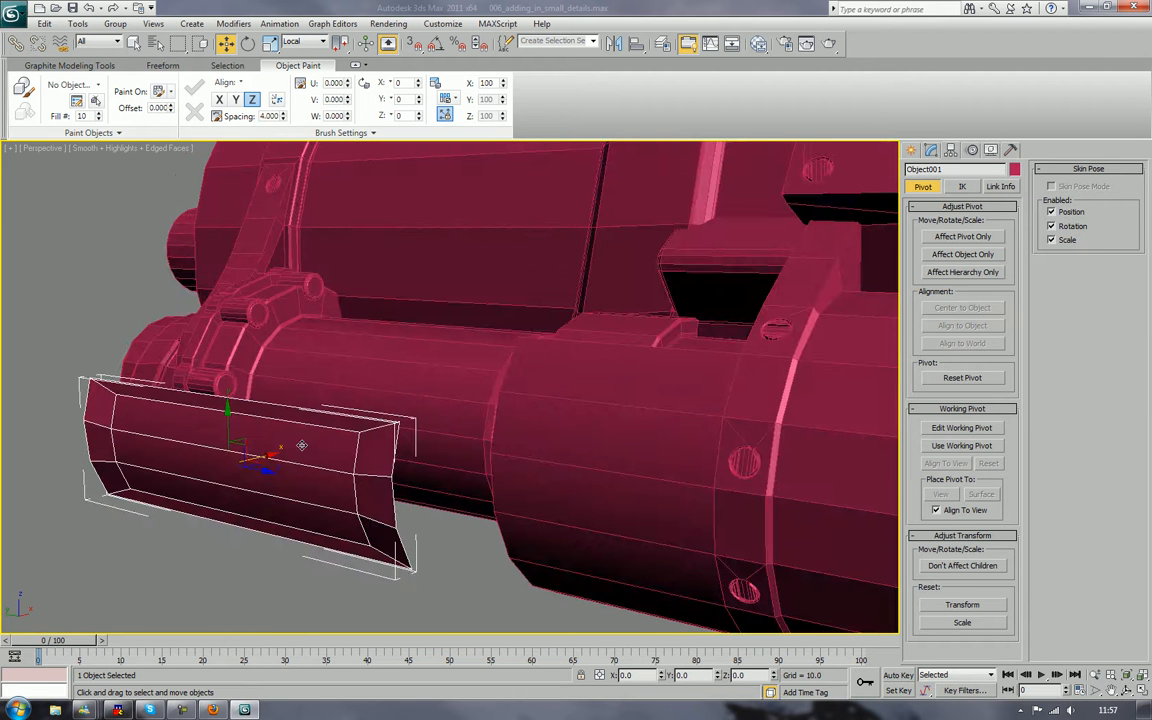
Clone the strip's three central polygons a short distance outward as an element of the same object
left_click(930, 149)
left_click(977, 411)
left_click(300, 455)
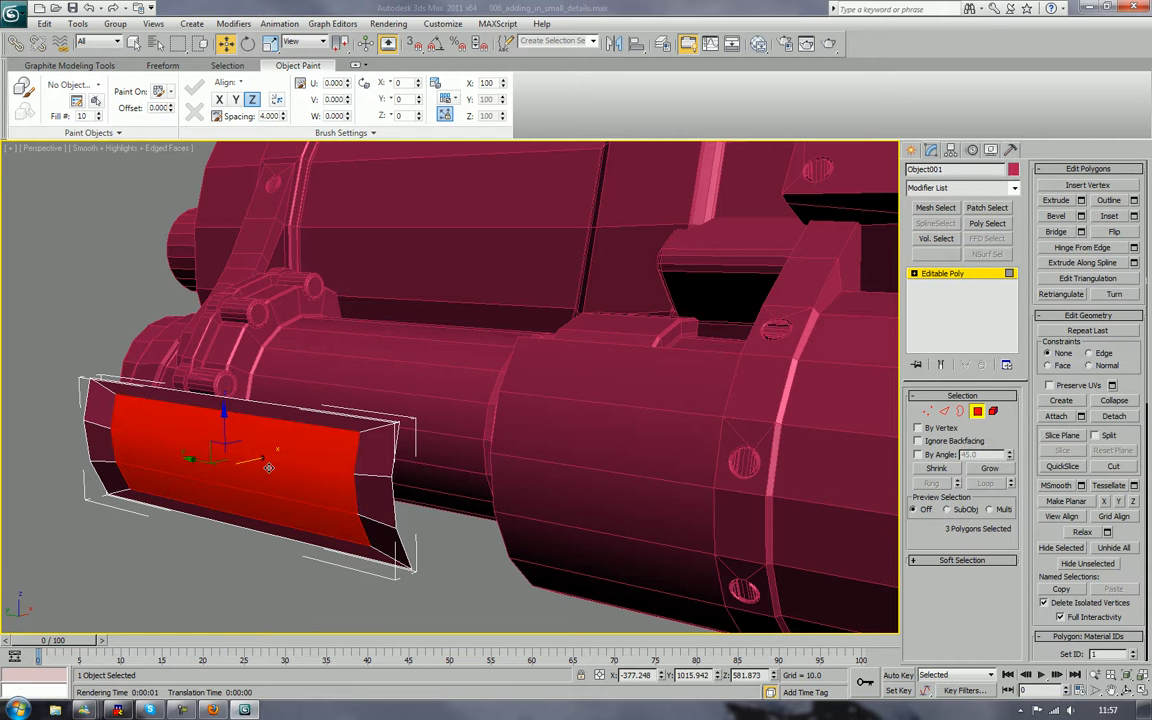
mouse_move(259, 458)
left_mouse_down()
mouse_move(185, 492)
mouse_move(240, 478)
left_mouse_up()
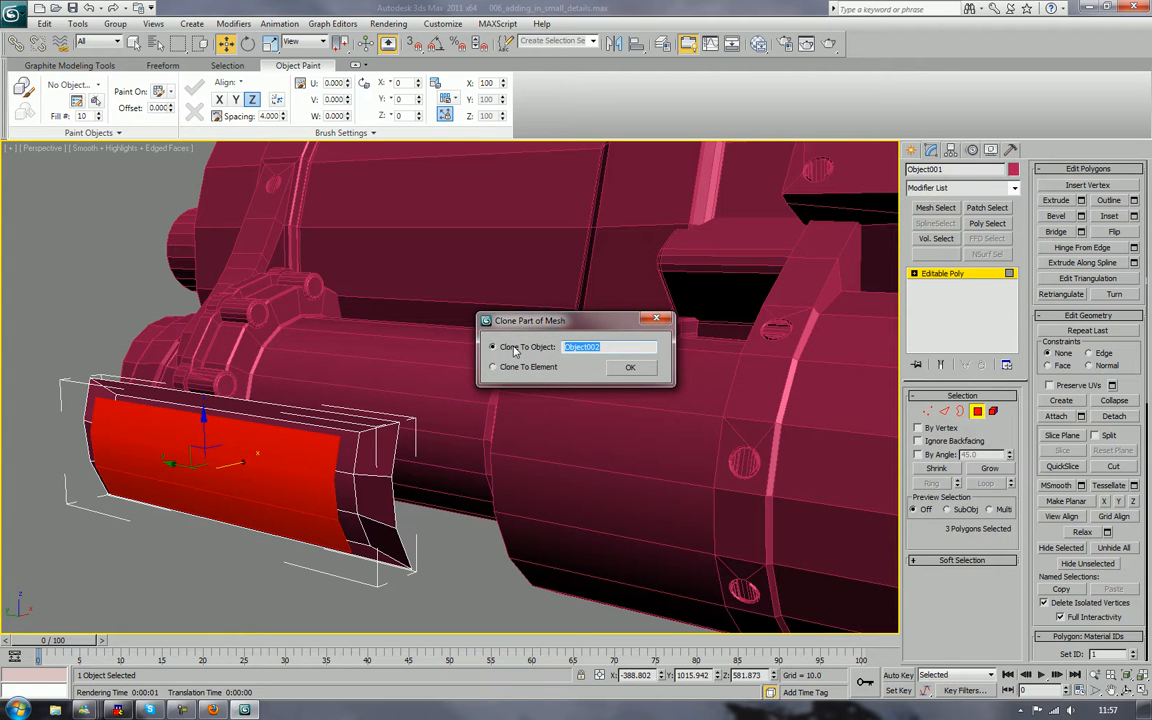
left_click(500, 367)
left_click(630, 367)
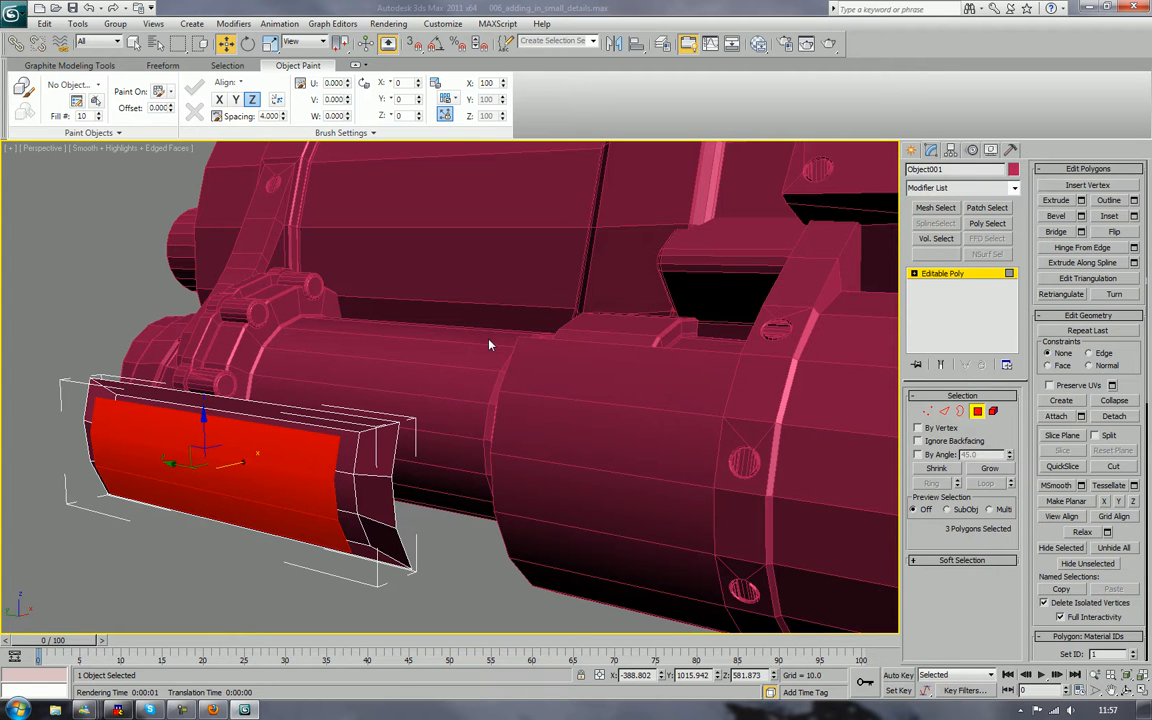
Flatten the cloned polygons along the X axis by scaling them into one plane
key("r")
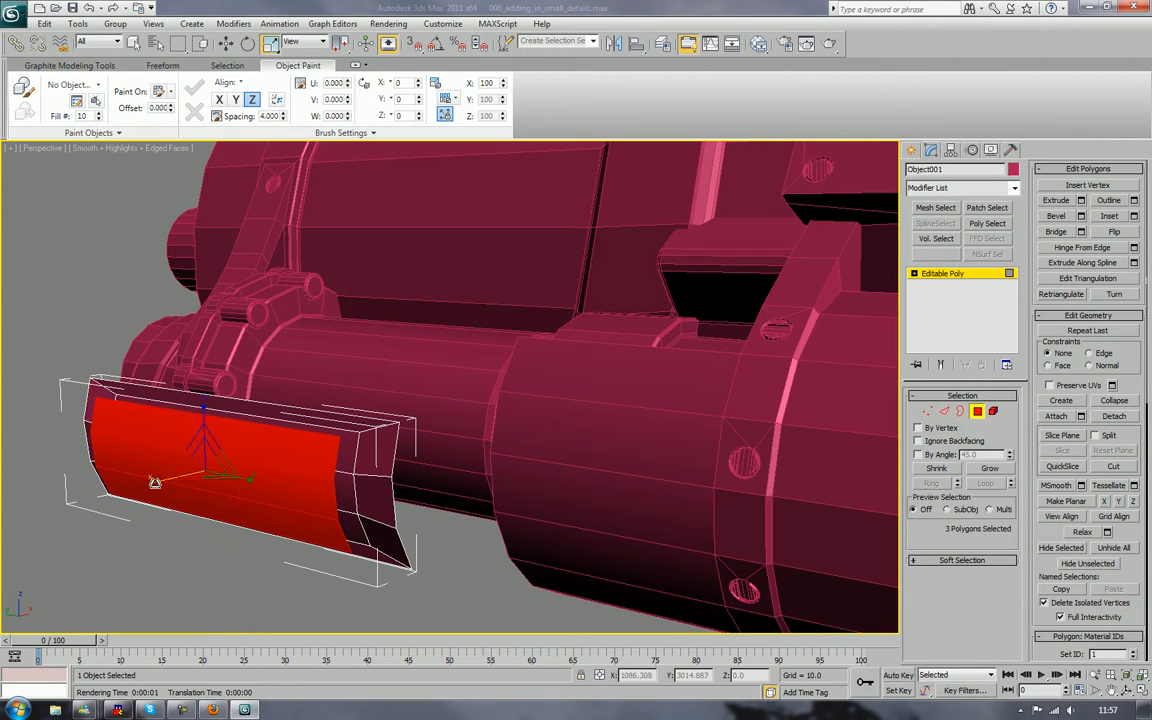
left_click_drag(154, 478, 950, 253)
left_click_drag(153, 480, 459, 444)
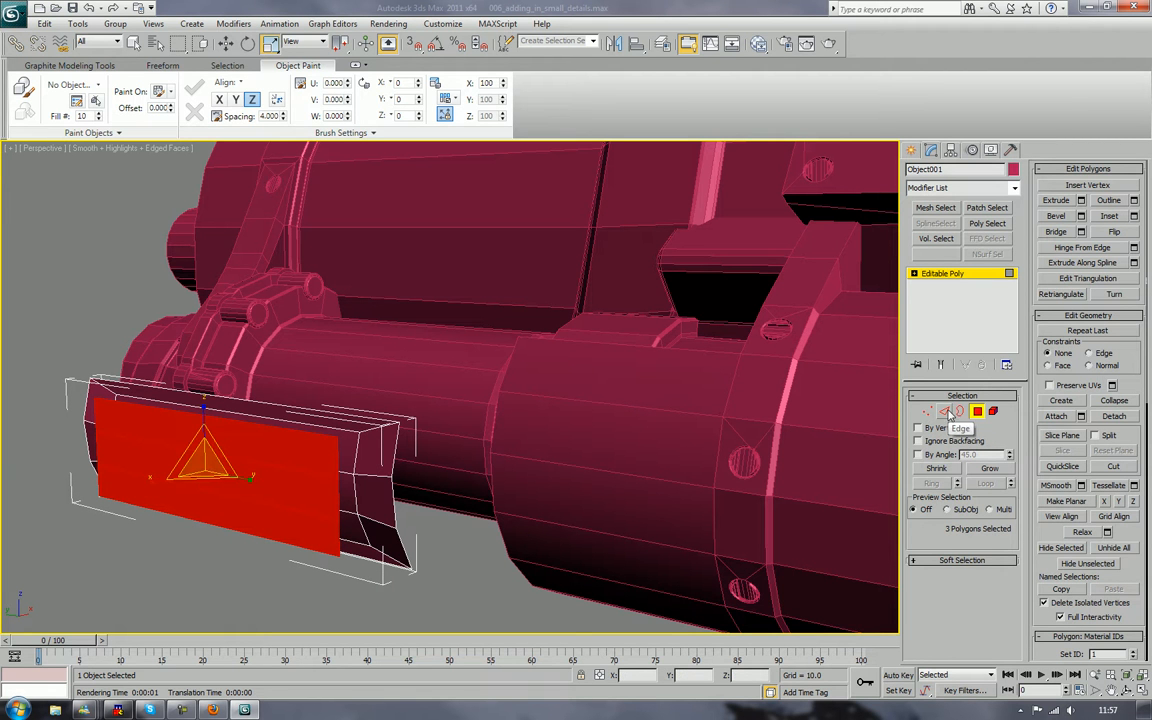
Delete the three original curved polygons behind the flattened panel
left_click(340, 455)
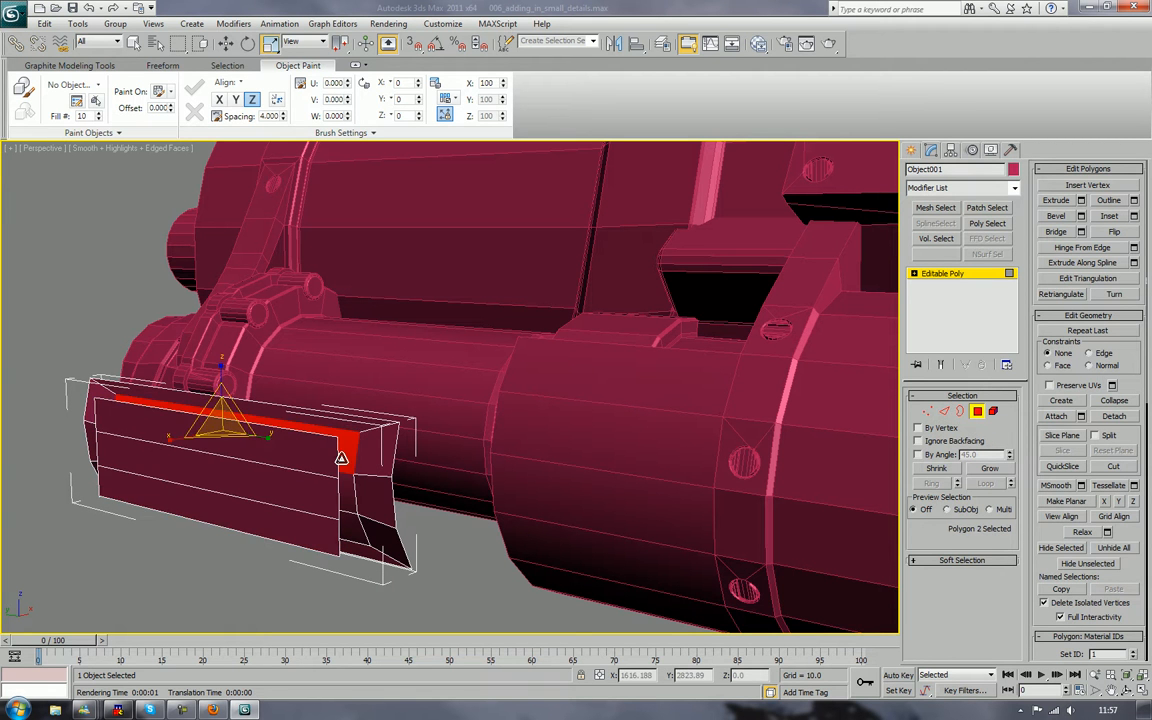
key("Delete")
left_click(352, 499)
key("Delete")
left_click(352, 531)
key("Delete")
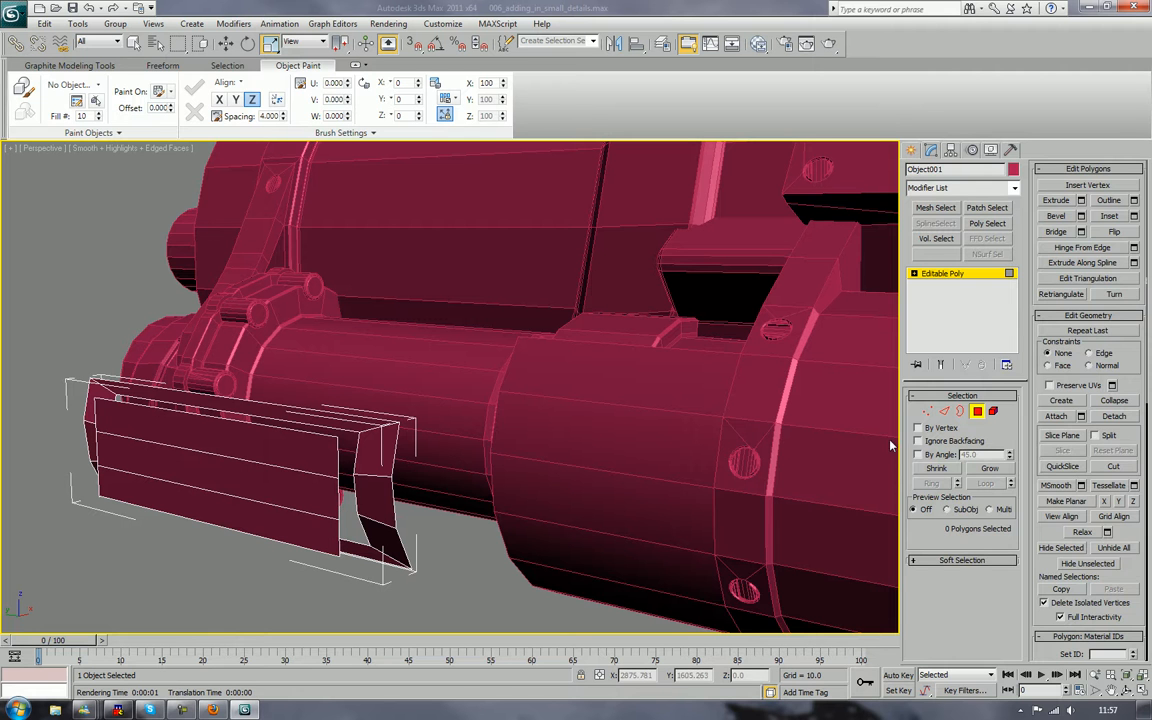
Bridge the inner opening's border to the flat panel's border and delete the leftover outer flange
key("3")
left_click(367, 507)
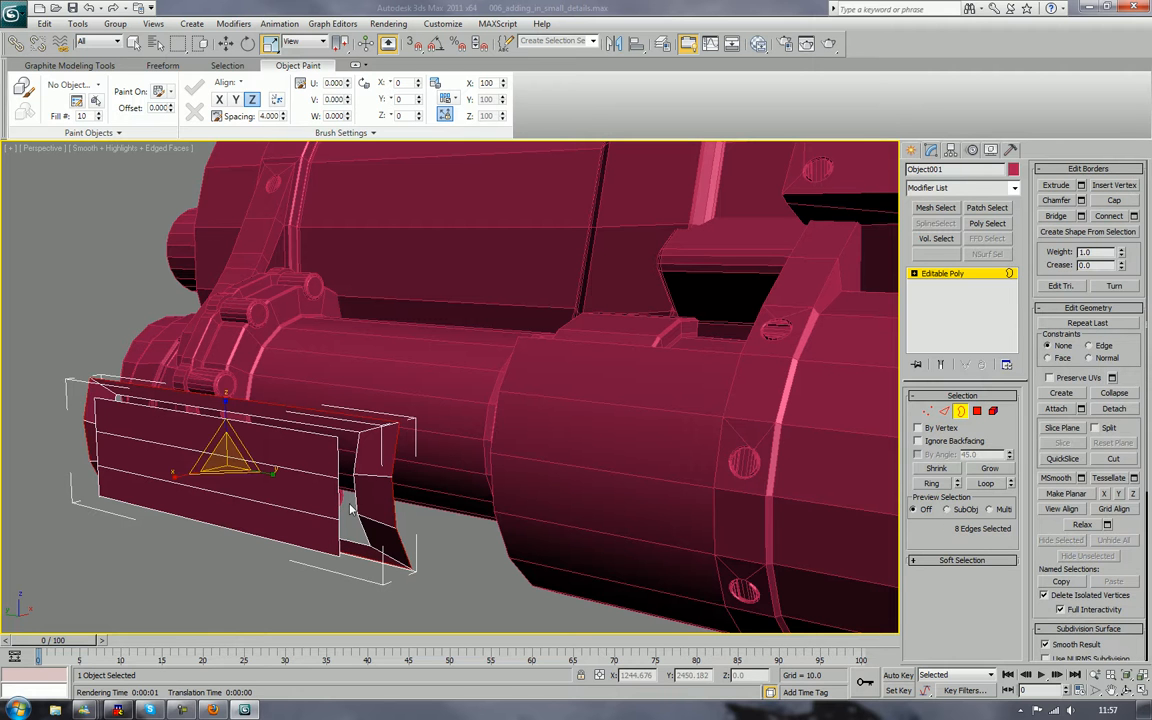
left_click(340, 497, "ctrl")
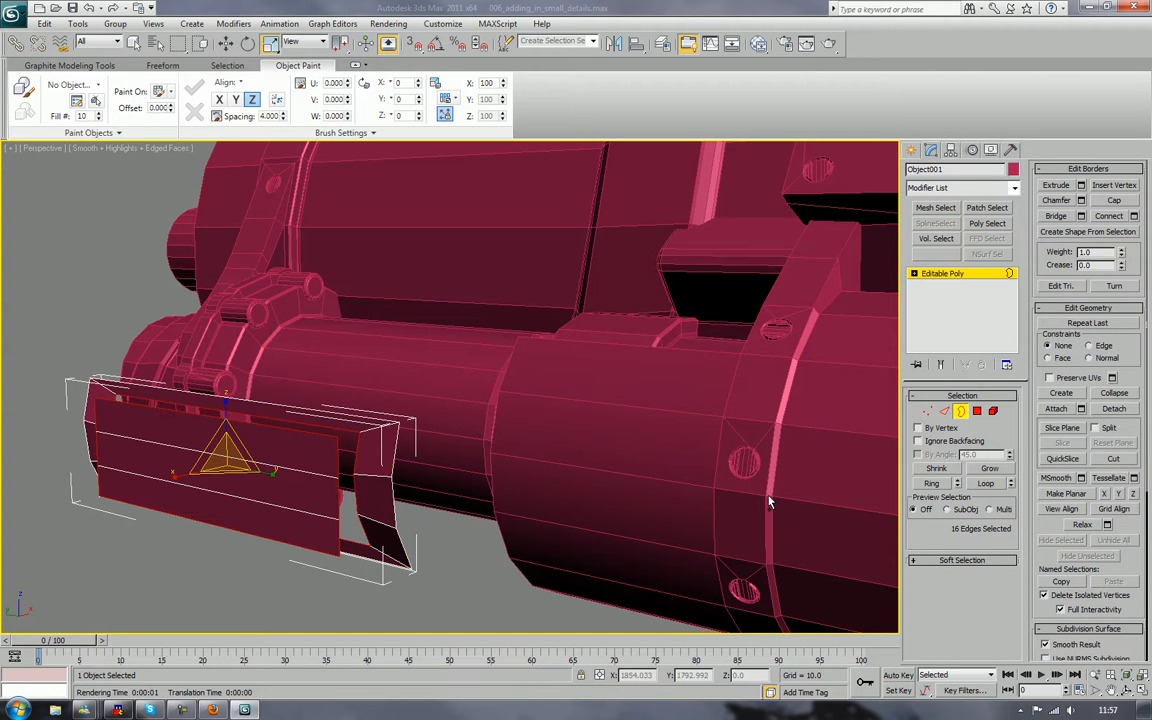
left_click(1056, 216)
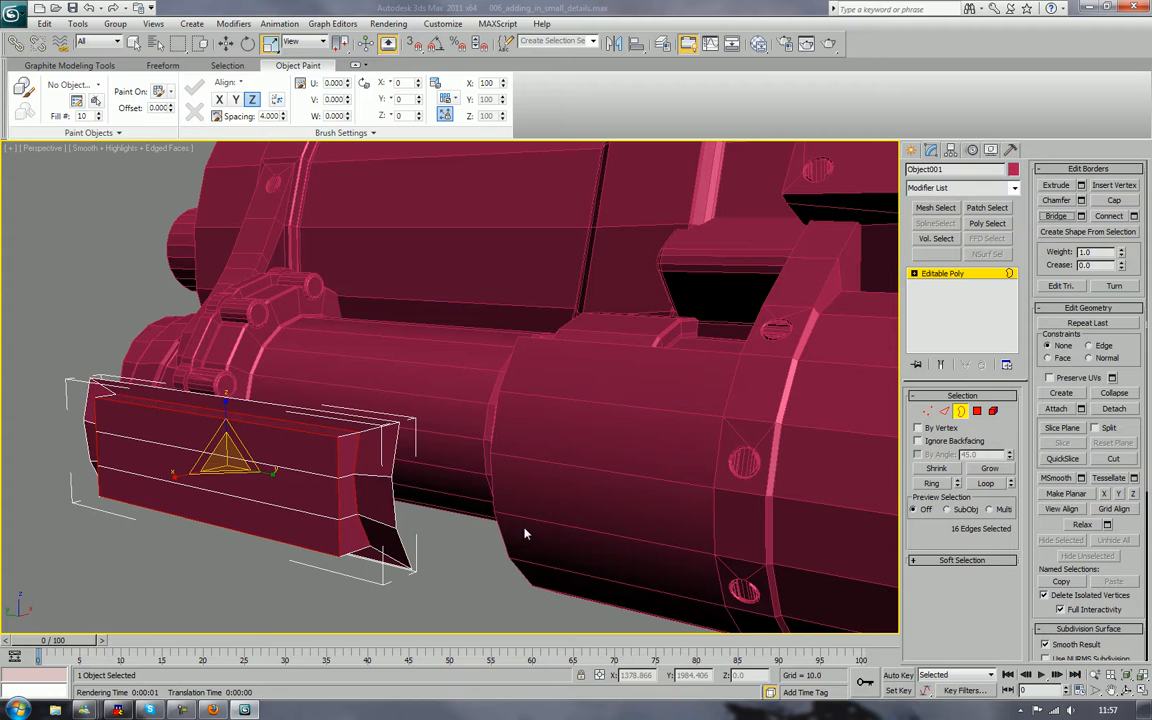
left_click(393, 517)
key("Delete")
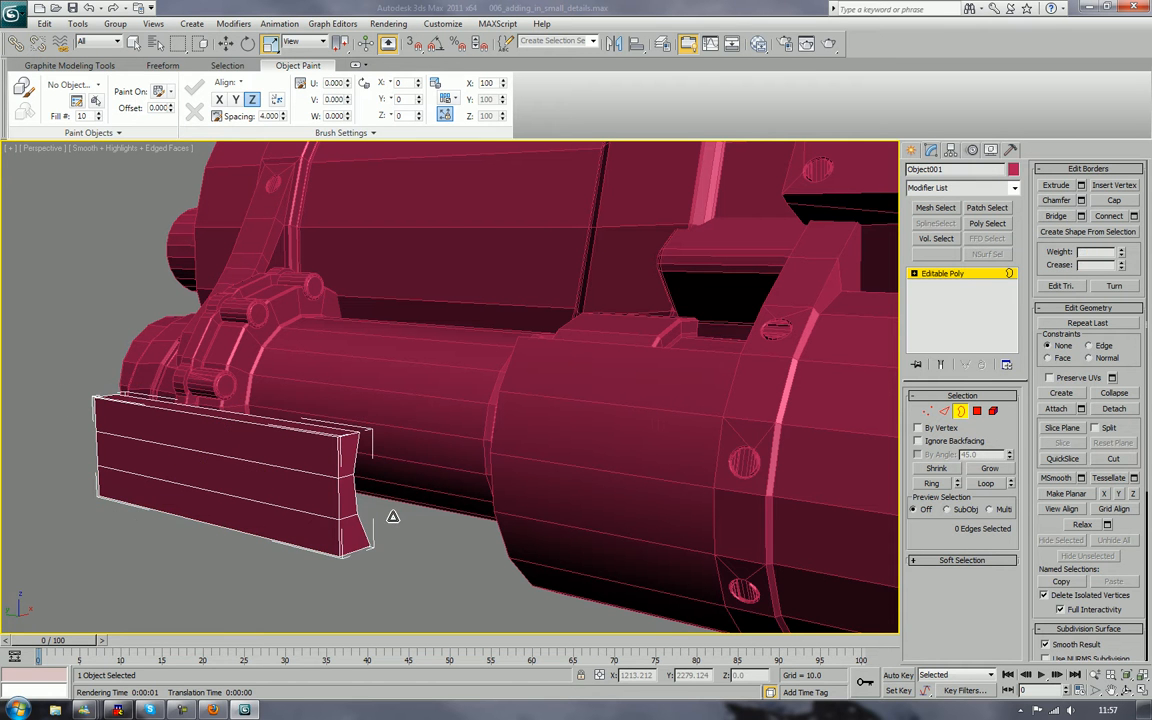
Bevel the panel's three flat front polygons as a group to shrink them slightly inside the block's front edge
middle_click_drag(411, 531, 444, 507, "alt")
middle_click_drag(528, 474, 523, 506)
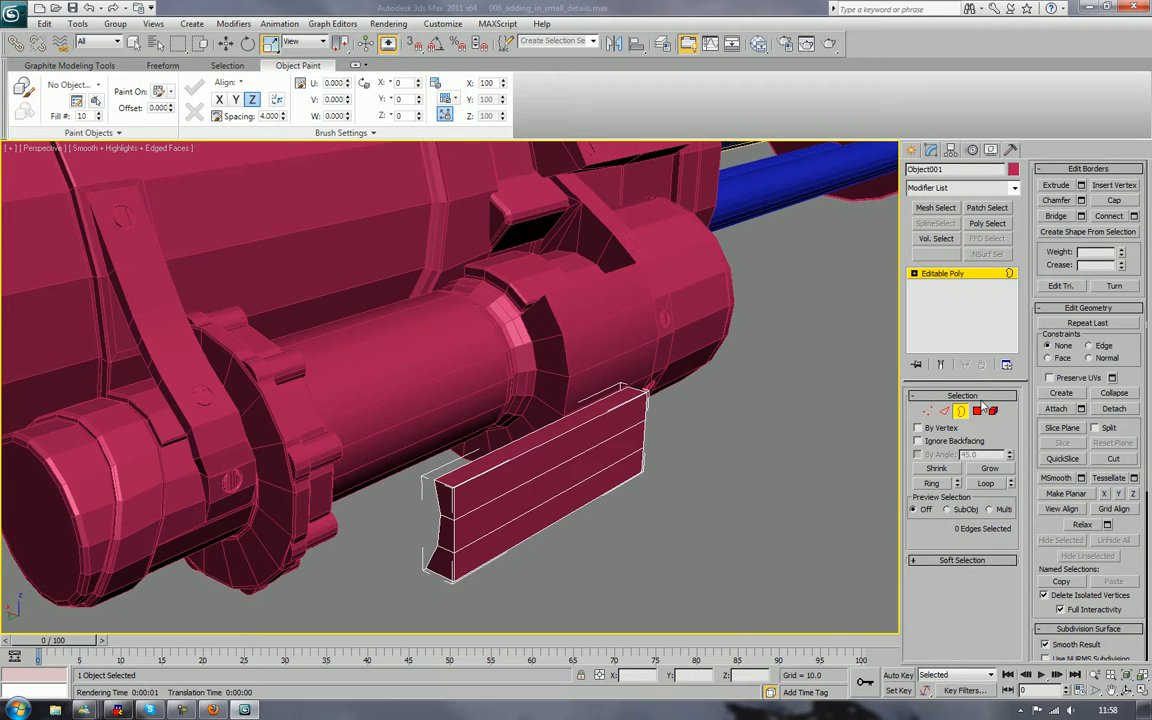
left_click(977, 411)
left_click(545, 468)
left_click(527, 489, "ctrl")
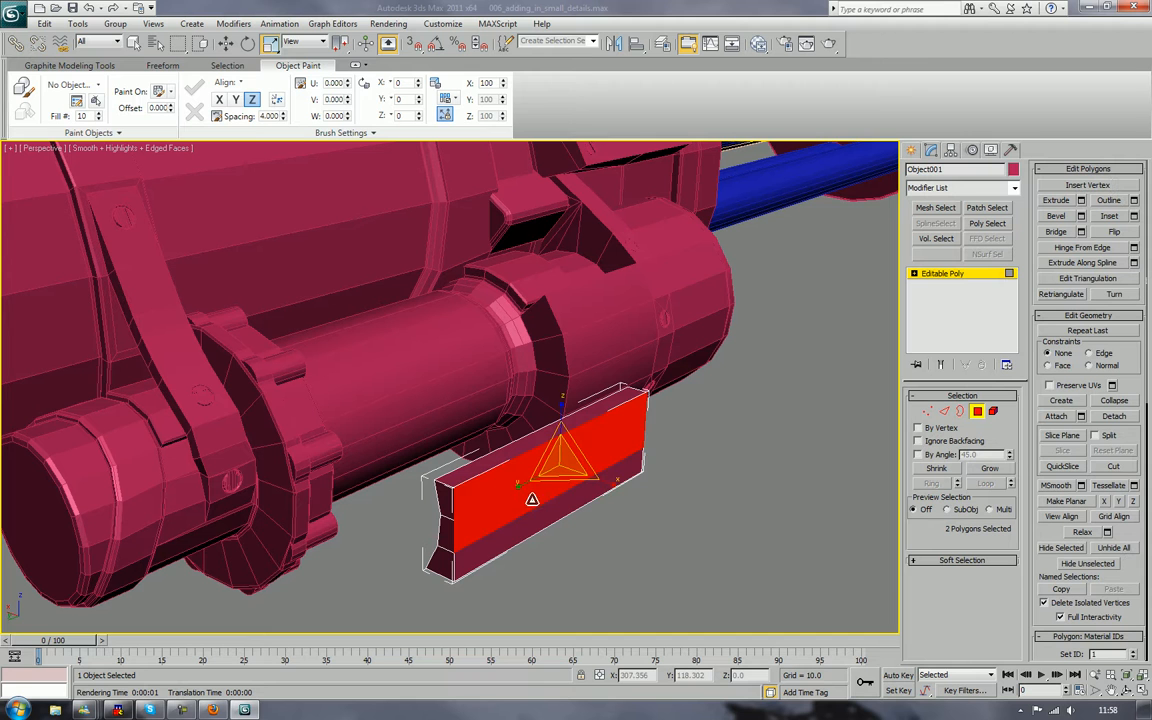
left_click(535, 518, "ctrl")
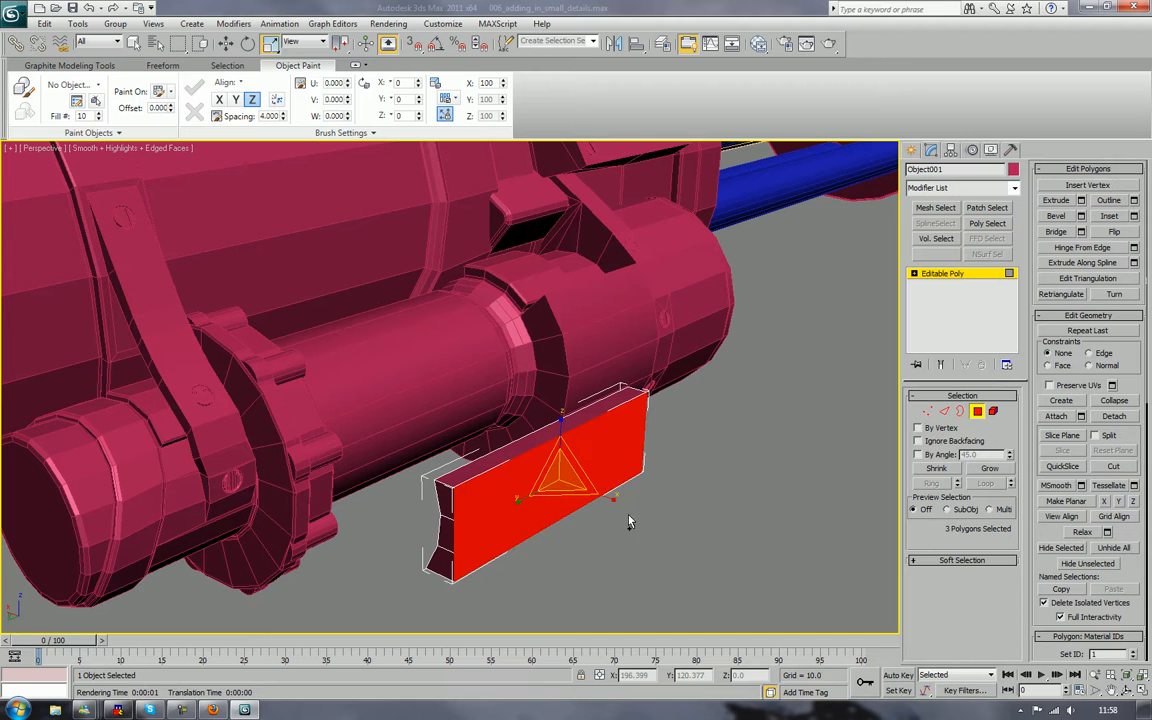
left_click(1108, 217)
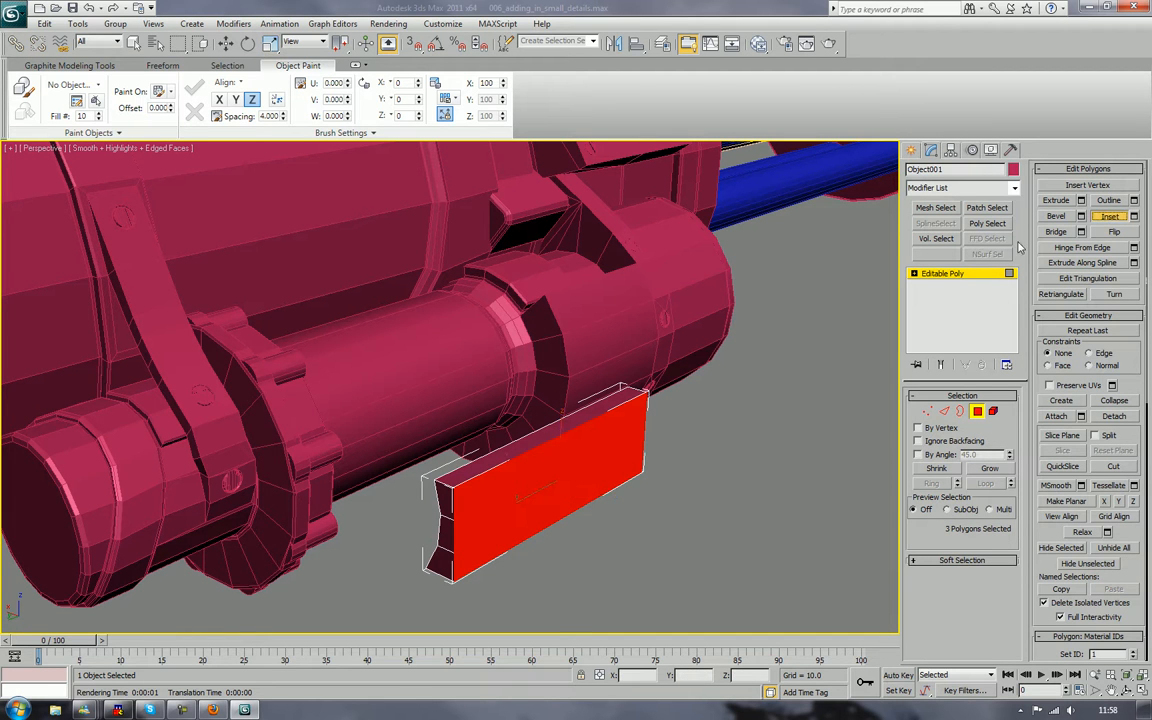
left_click(1056, 216)
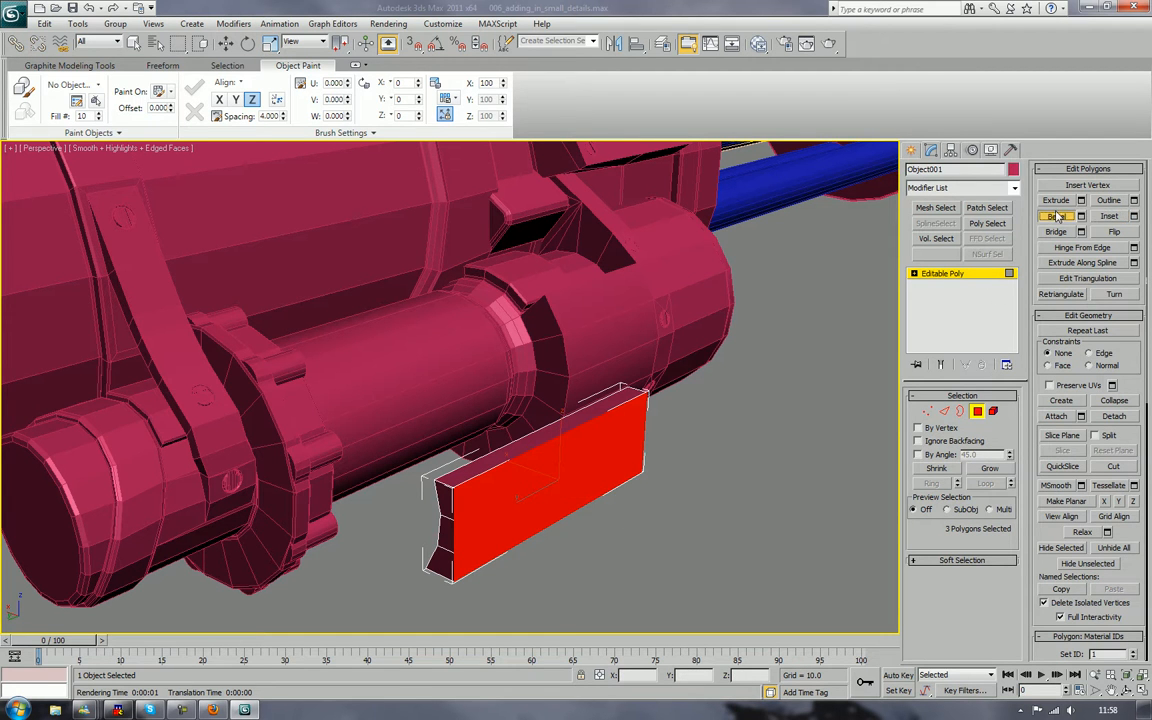
mouse_move(502, 519)
left_mouse_down()
mouse_move(527, 496)
mouse_move(512, 525)
left_mouse_up()
left_click(501, 528)
key("r")
key("w")
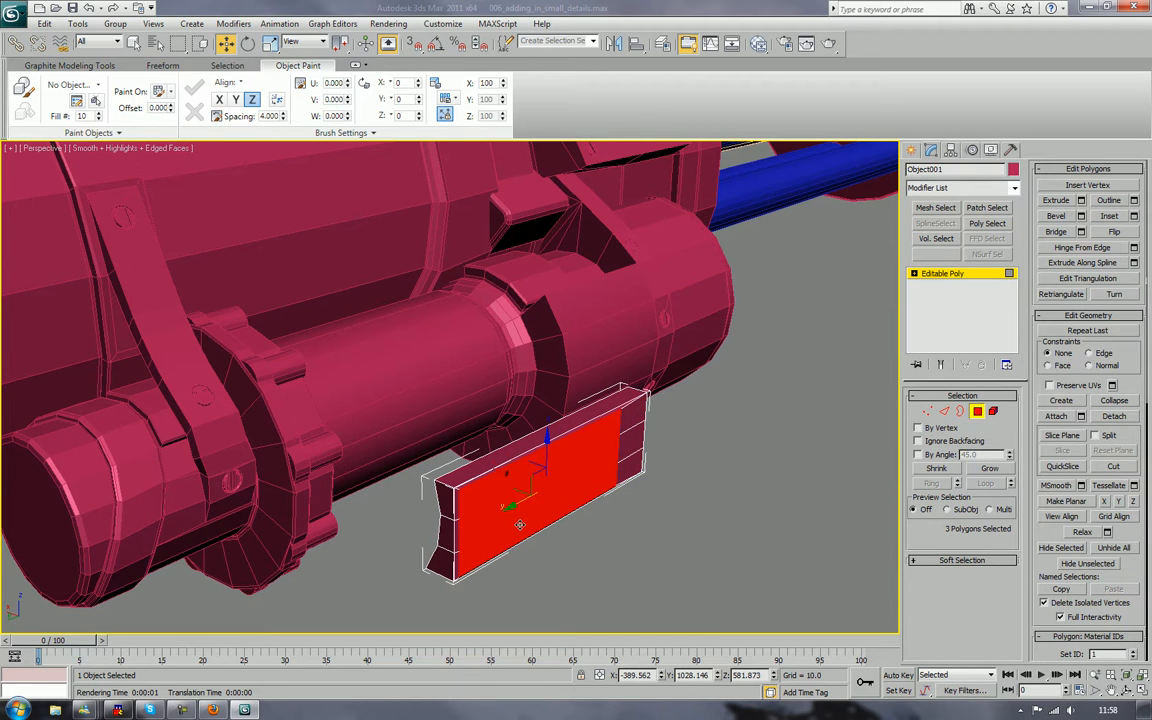
Bevel the same front polygons again to form a raised plate separated from the block by a narrow groove
scroll(602, 524, "up", 3)
middle_click_drag(712, 532, 705, 436, "alt")
left_click(1057, 216)
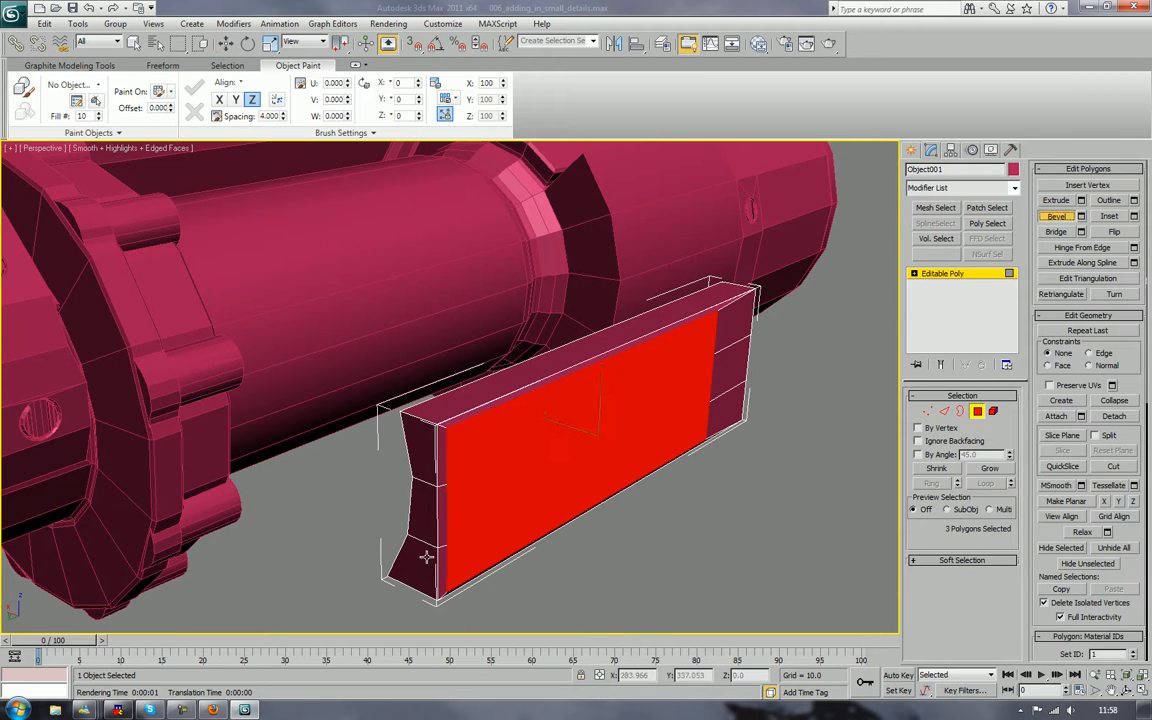
left_click_drag(494, 493, 492, 466)
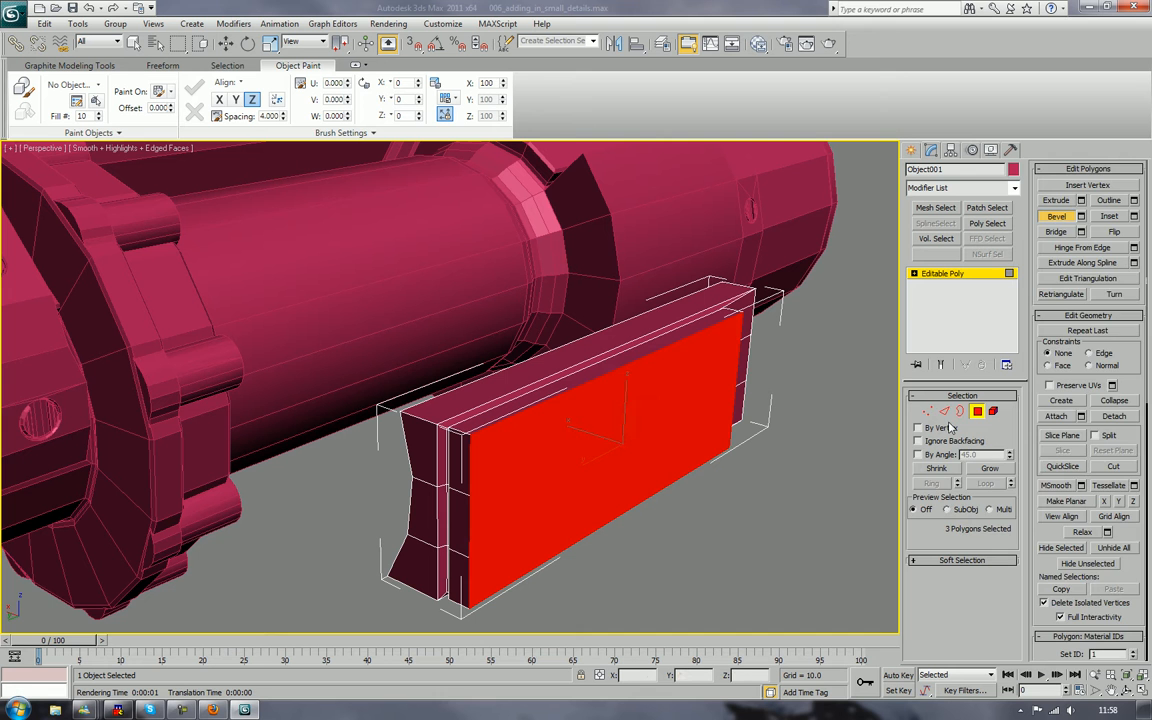
Chamfer the four short corner edges of the raised front plate, two at each end, to cut its corners
left_click(944, 411)
left_click(466, 435)
key("w")
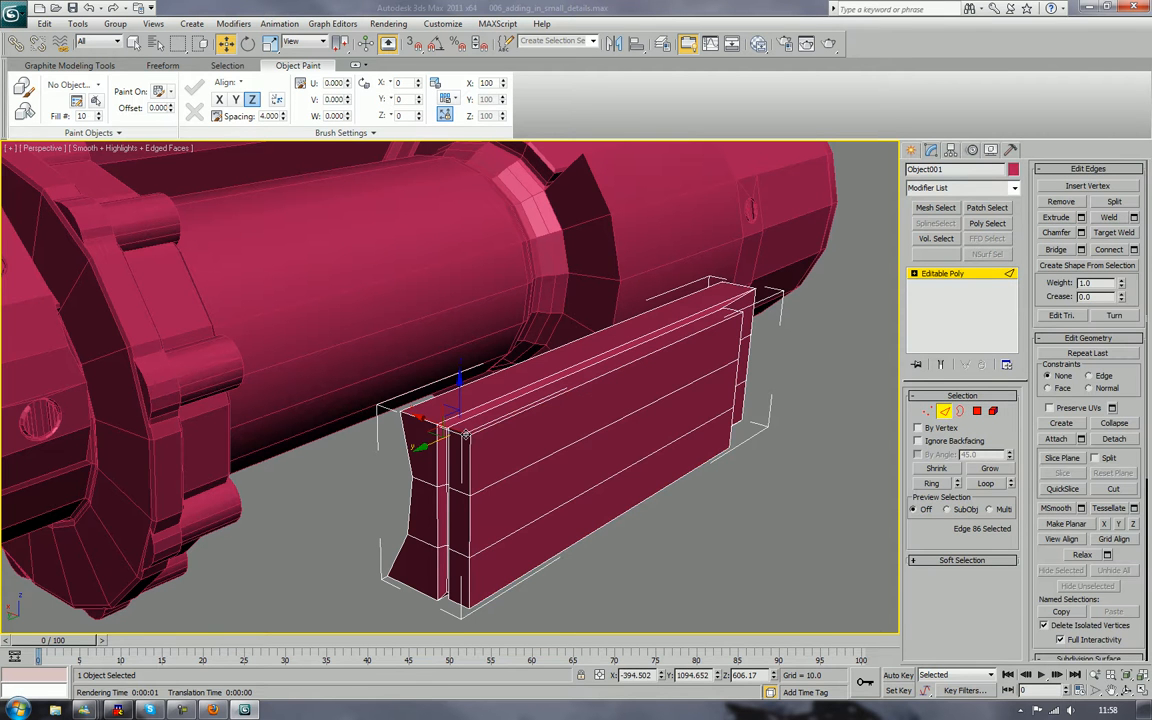
left_click(456, 604, "ctrl")
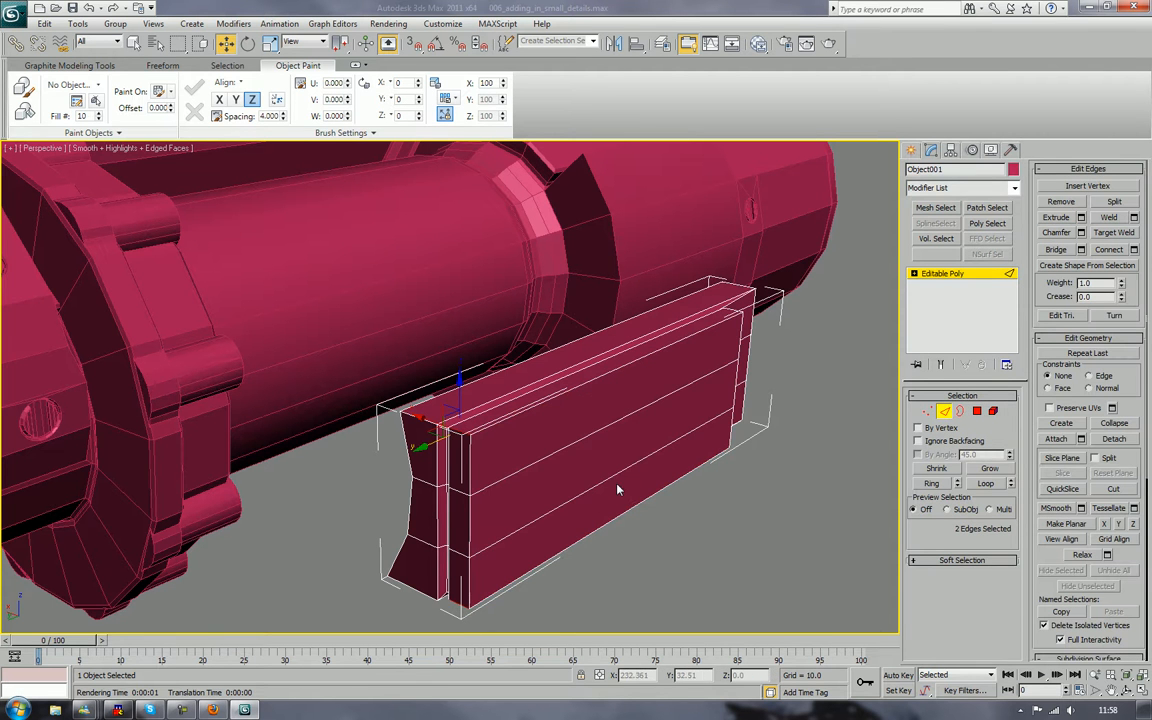
middle_click_drag(641, 476, 518, 479, "alt")
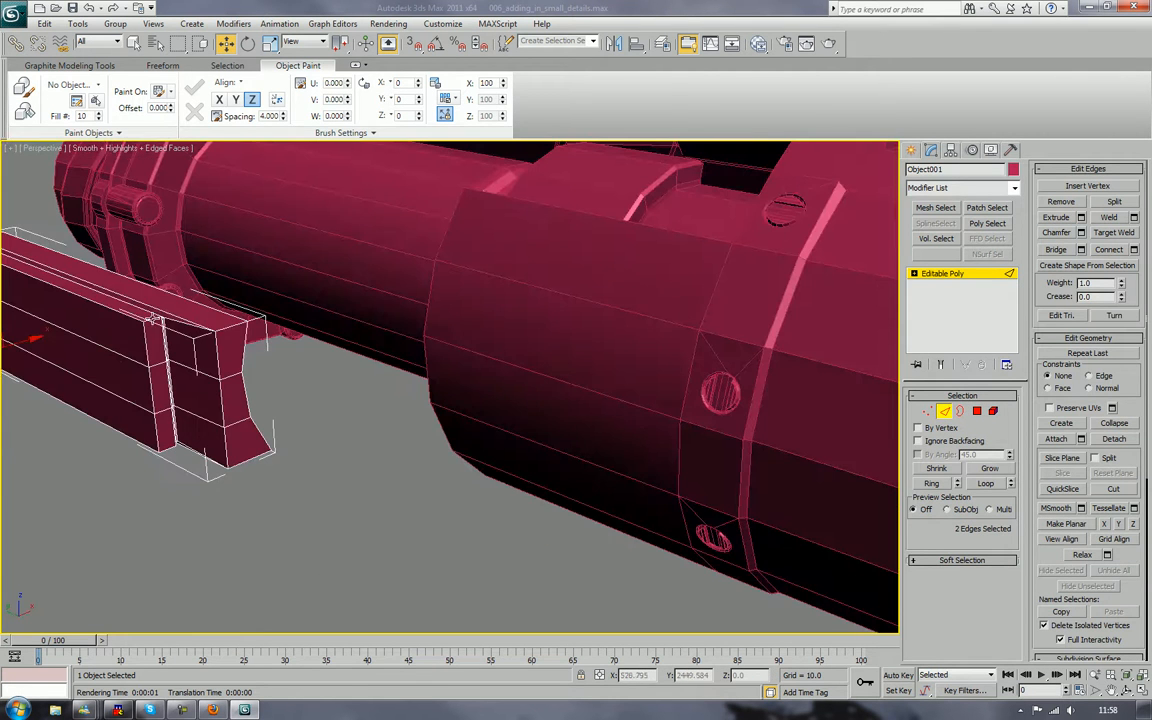
left_click(155, 320, "ctrl")
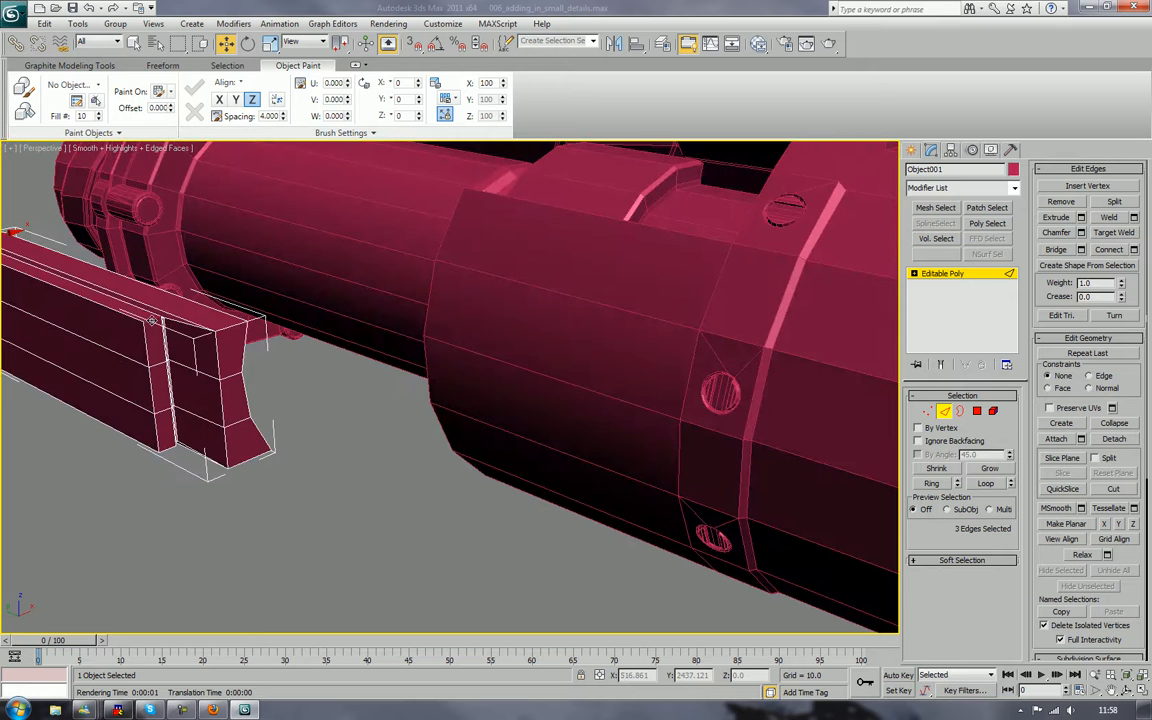
left_click(169, 450, "ctrl")
middle_click_drag(238, 376, 457, 446)
scroll(457, 446, "up", 3)
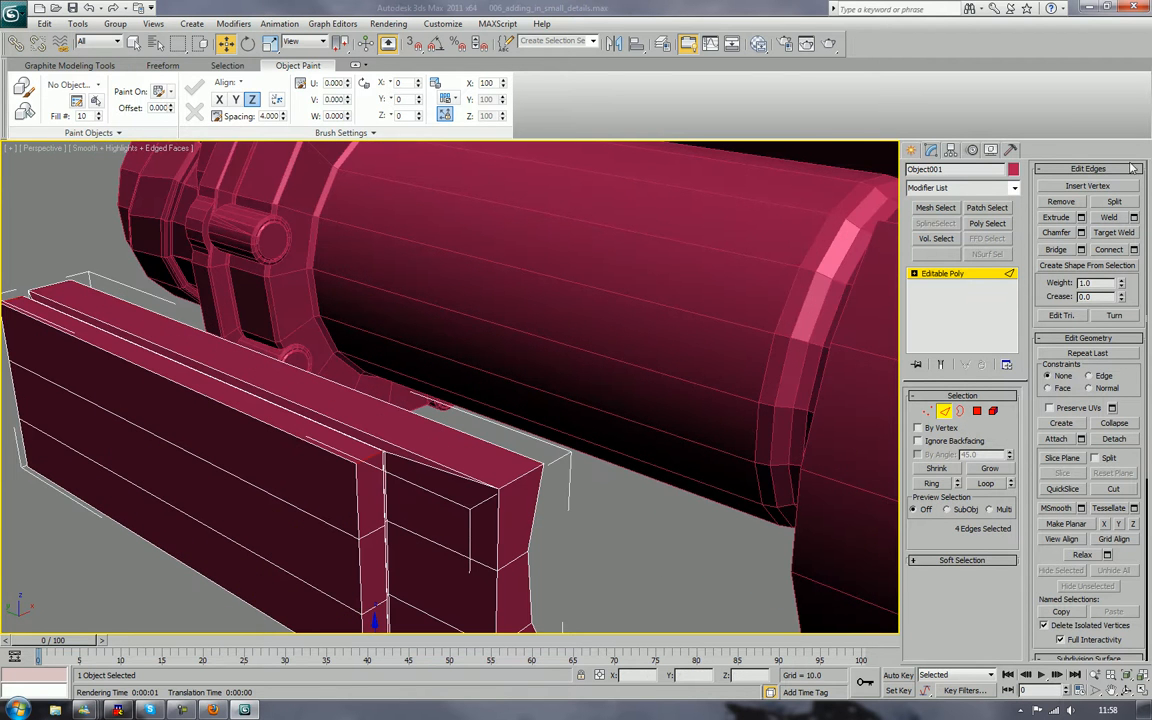
left_click(1058, 234)
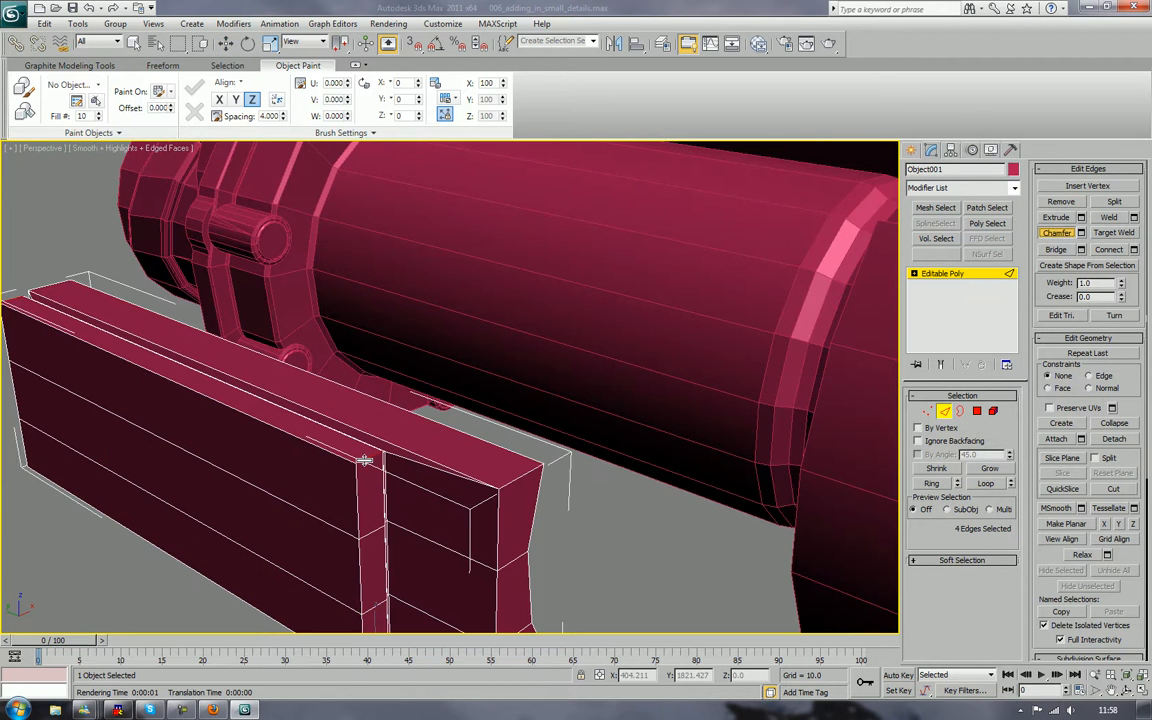
left_click_drag(364, 461, 358, 440)
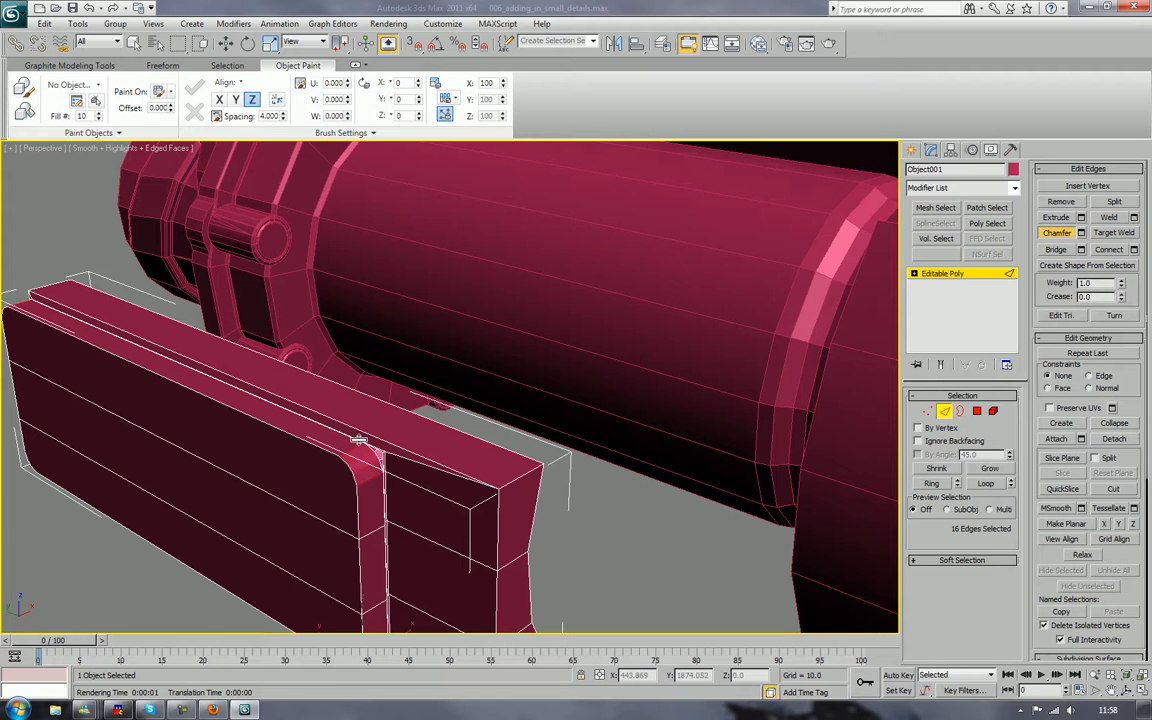
Inset the plate's three front polygons as a group, leaving a narrow frame around them
scroll(359, 441, "down", 3)
middle_click_drag(345, 450, 470, 443, "alt")
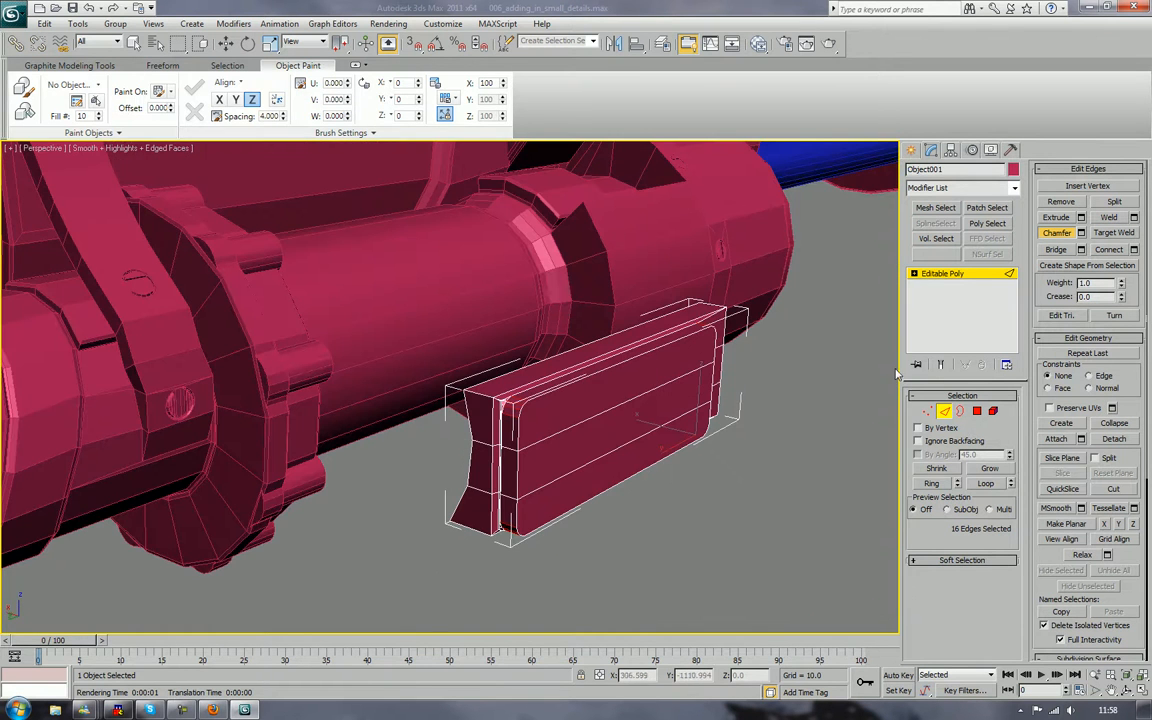
left_click(977, 412)
key("w")
left_click(624, 382)
left_click(643, 419, "ctrl")
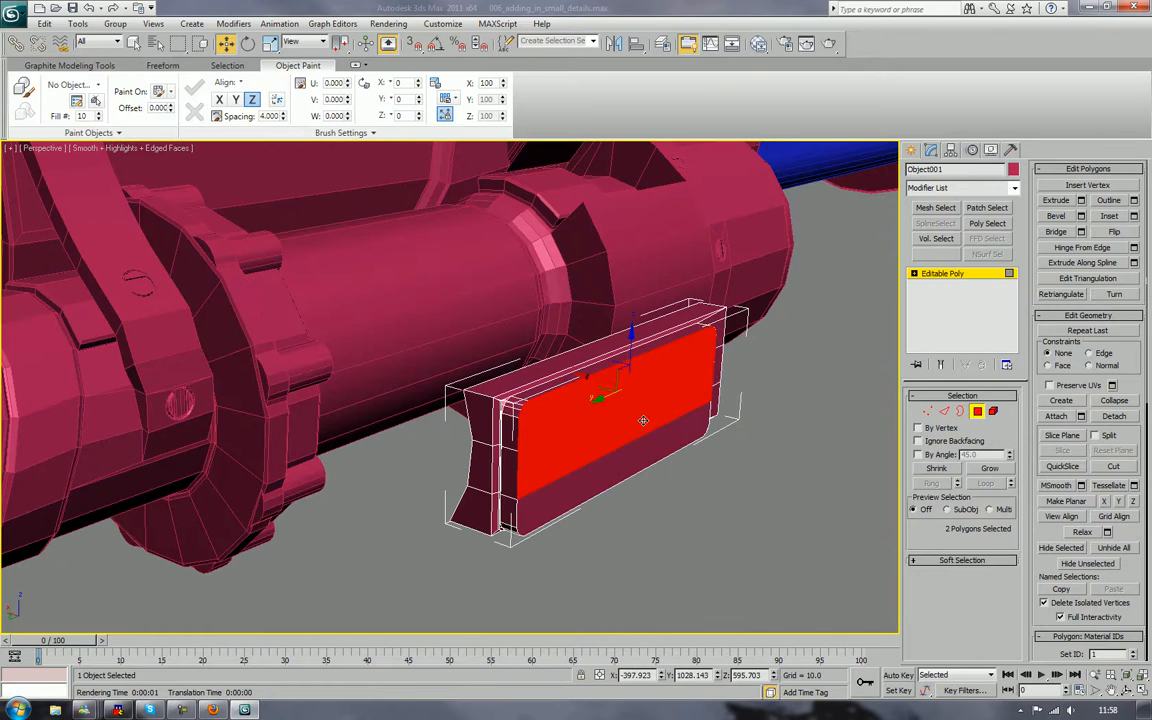
left_click(651, 446, "ctrl")
middle_click_drag(651, 446, 631, 399, "alt")
scroll(642, 456, "up", 3)
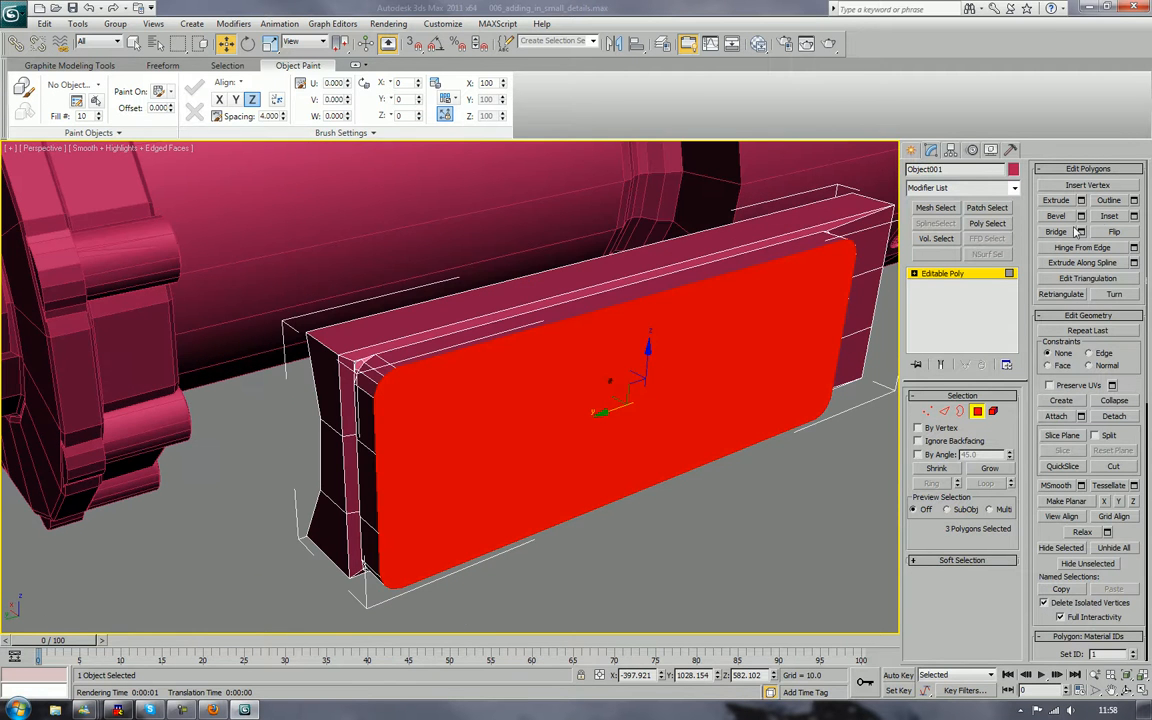
left_click(1112, 217)
left_click_drag(568, 437, 571, 422)
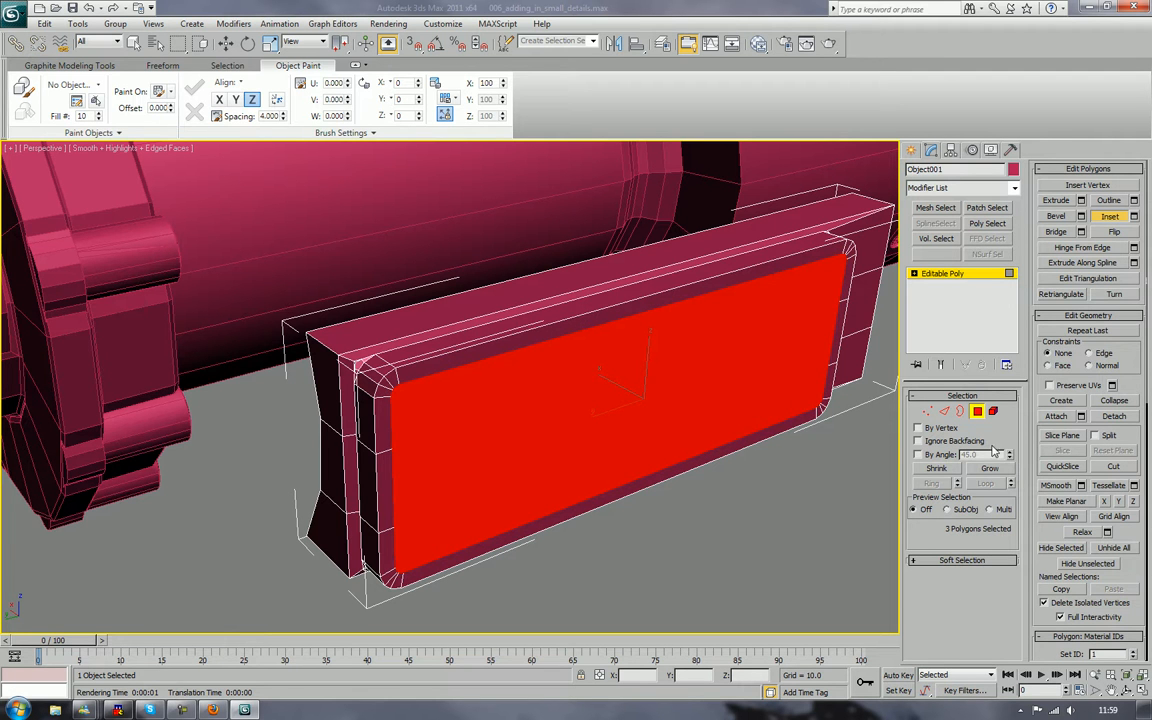
Select only the narrow frame of polygons around the plate's three inner polygons and extrude it outward into a raised rim
left_click(990, 468)
left_click(646, 359, "alt")
left_click(661, 420, "alt")
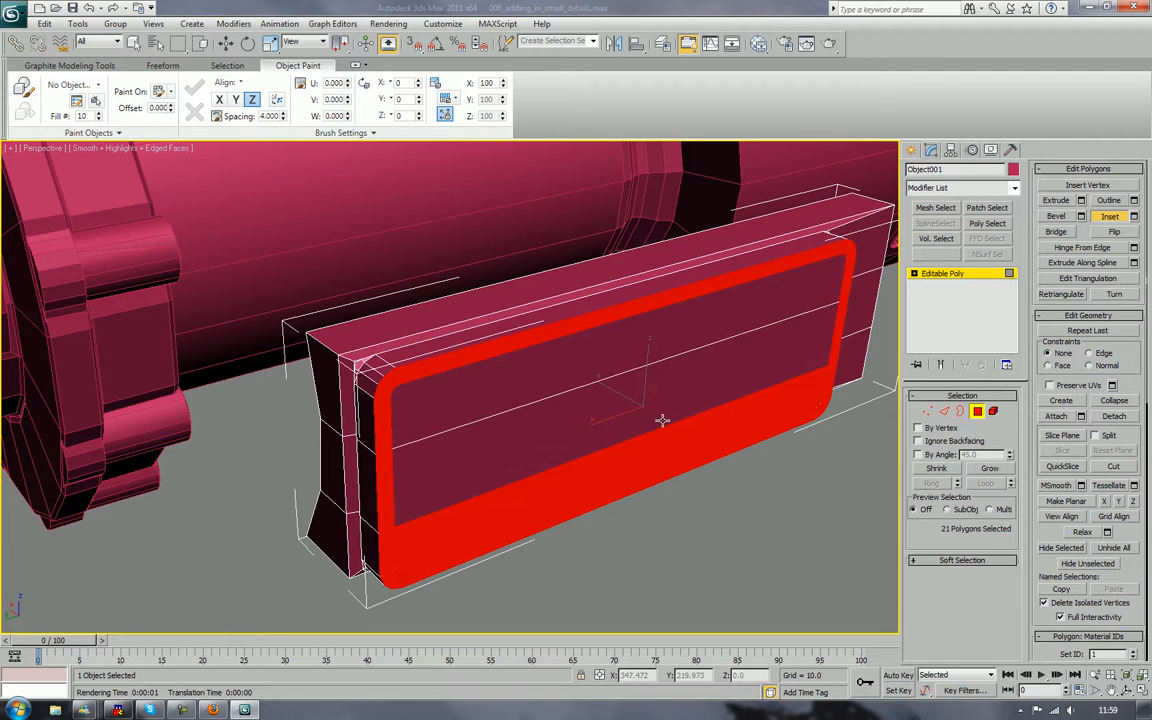
left_click(664, 471, "alt")
left_click(676, 446, "ctrl")
left_click(676, 444, "alt")
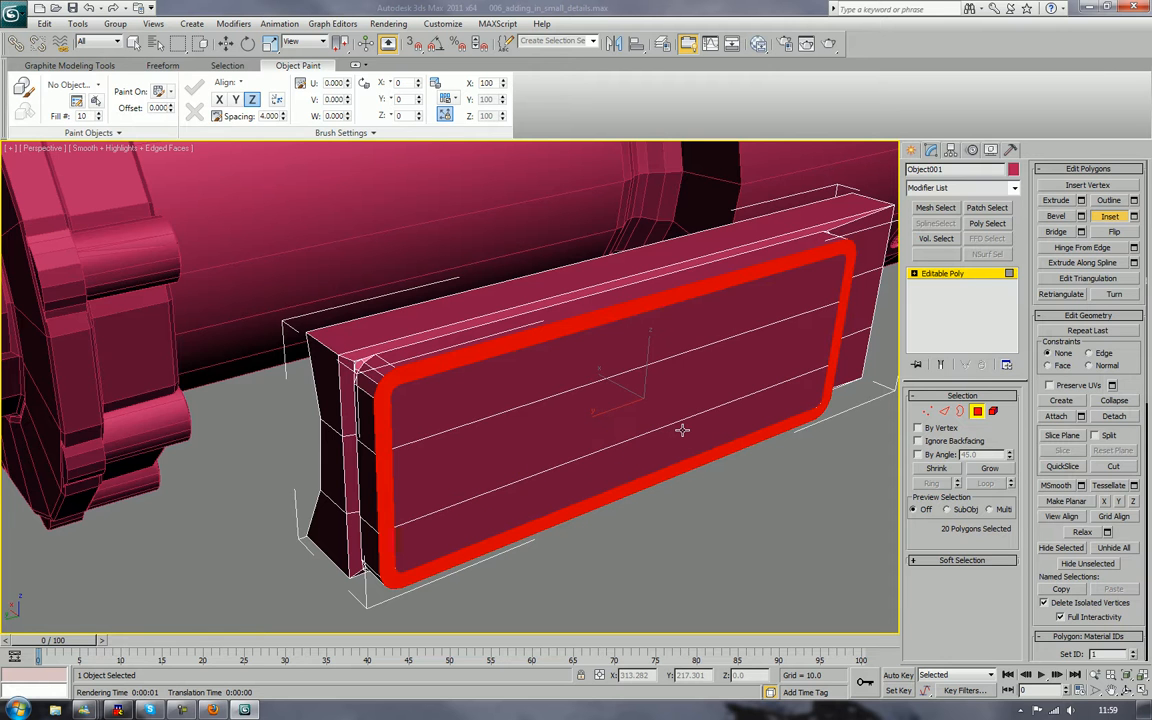
scroll(682, 430, "down", 2)
middle_click_drag(689, 437, 718, 321, "alt")
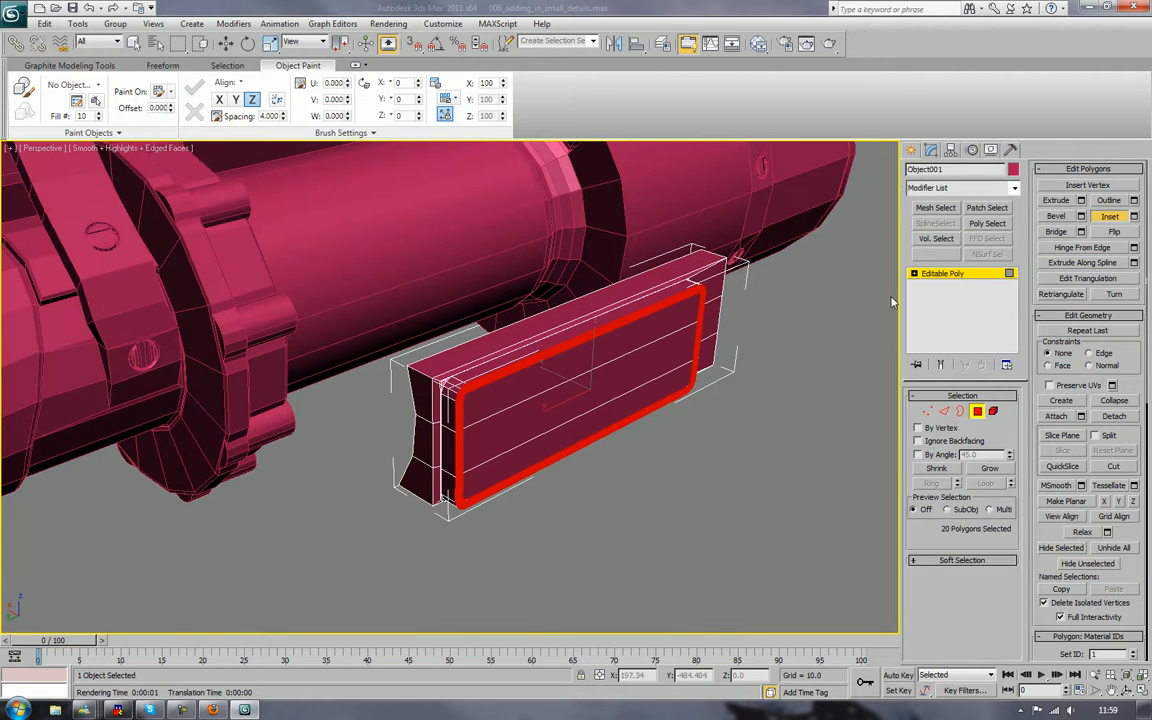
left_click(1056, 200)
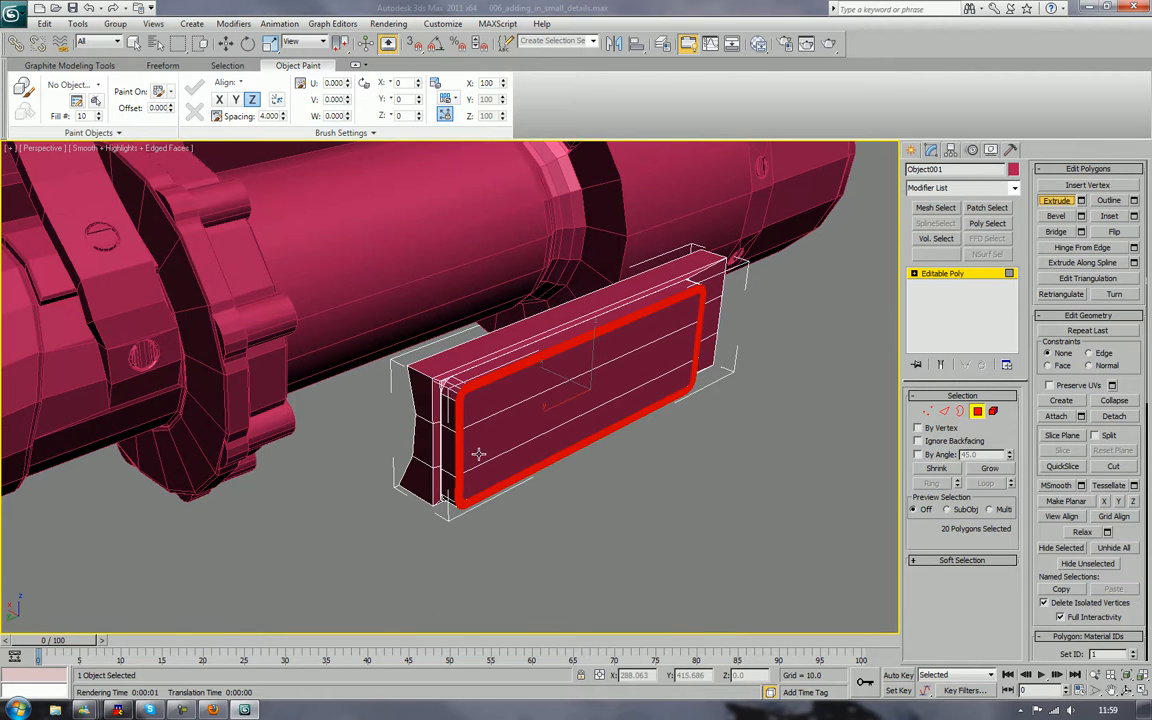
left_click_drag(462, 456, 753, 333)
Swing the rim outward with Hinge From Edge about its short vertical end, forming a curved, fan-shaped scoop
middle_click_drag(794, 392, 778, 373, "alt")
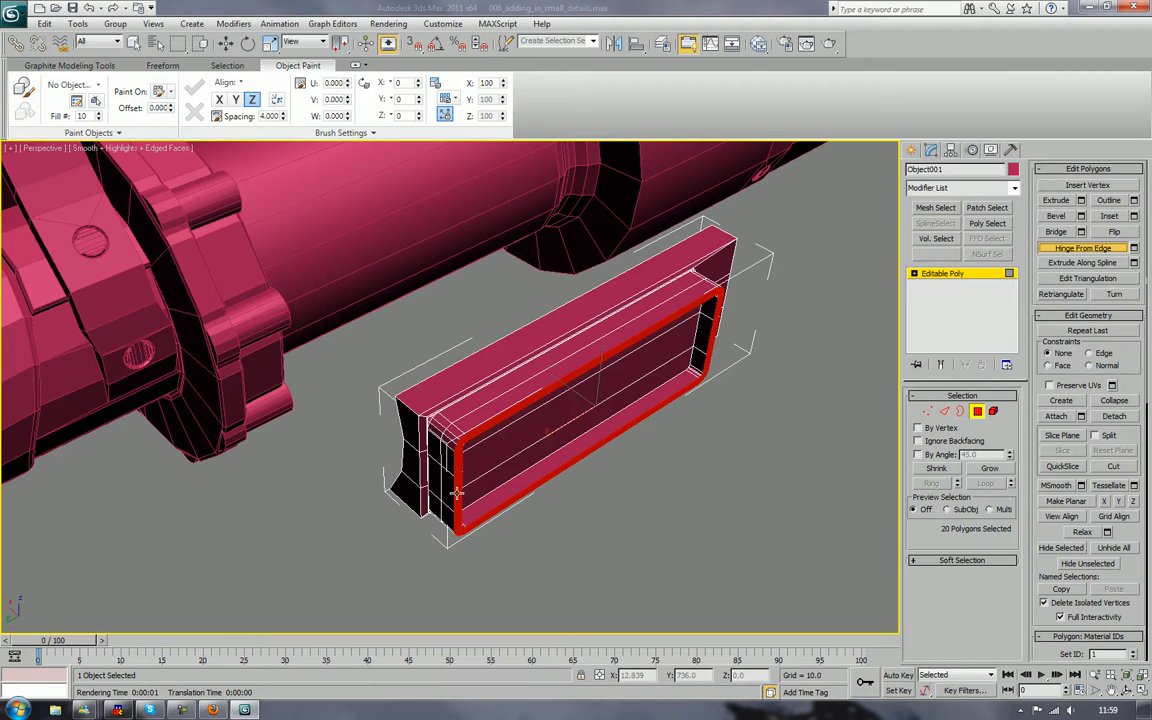
left_click_drag(455, 492, 450, 506)
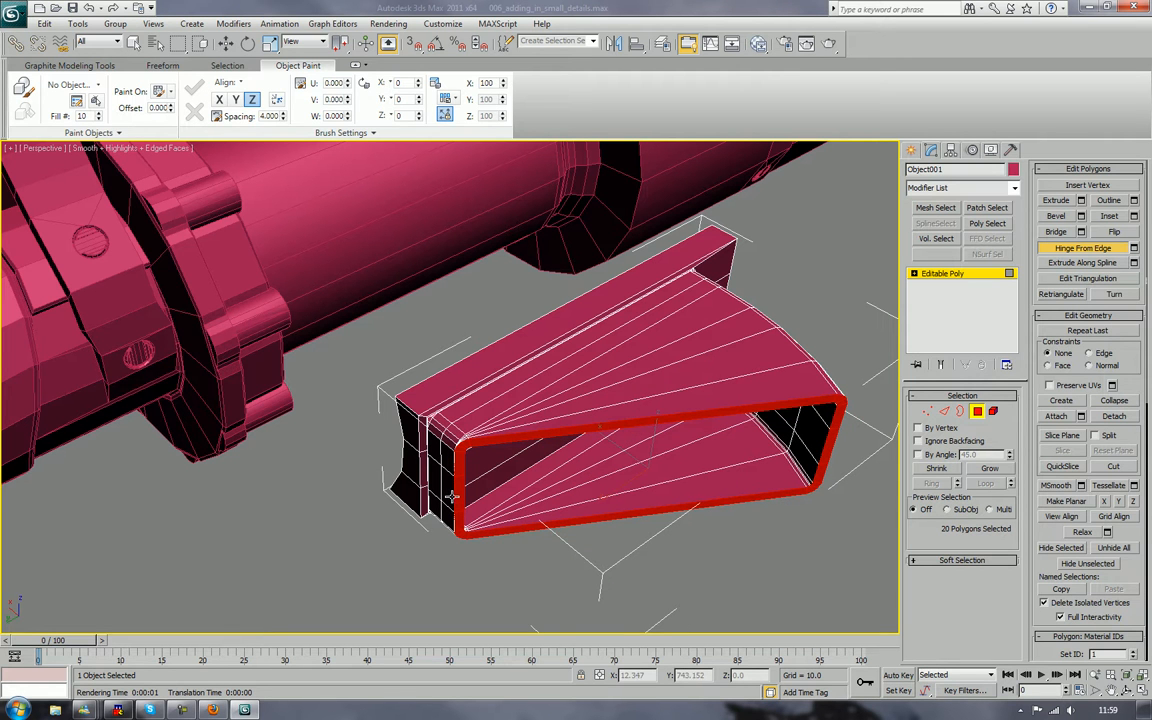
left_click_drag(452, 496, 452, 500)
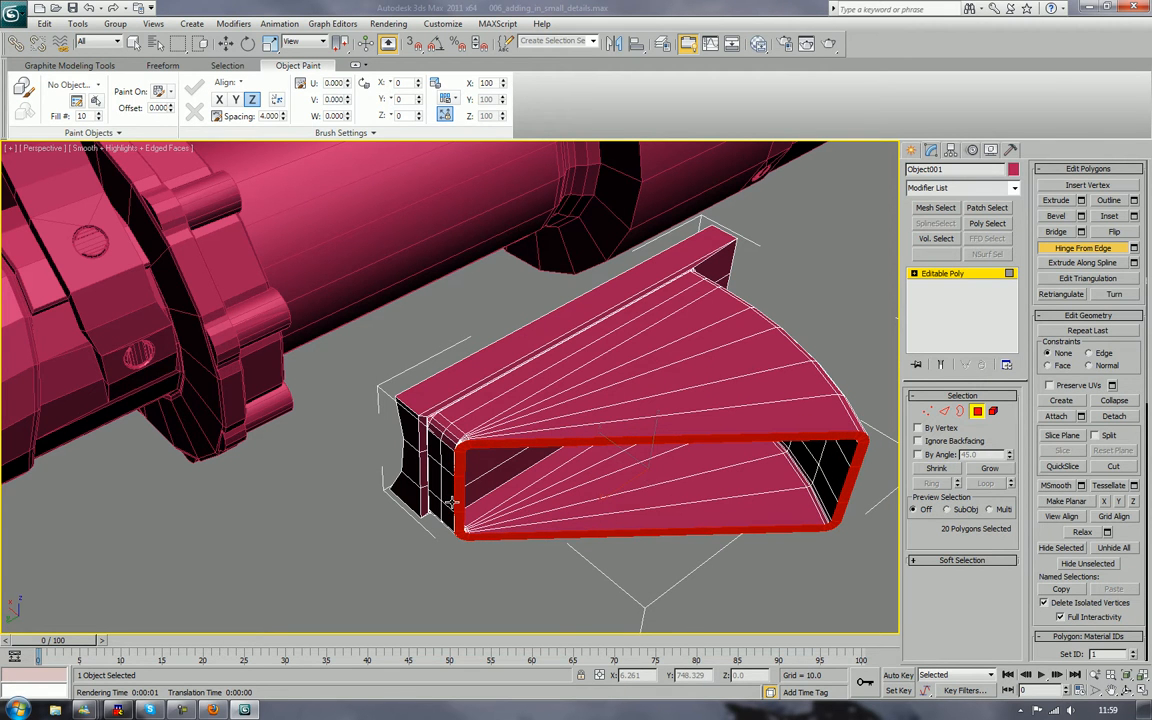
Extrude the three recessed polygons inside the scoop backward through the block until they protrude behind it
middle_click_drag(641, 597, 599, 543, "alt")
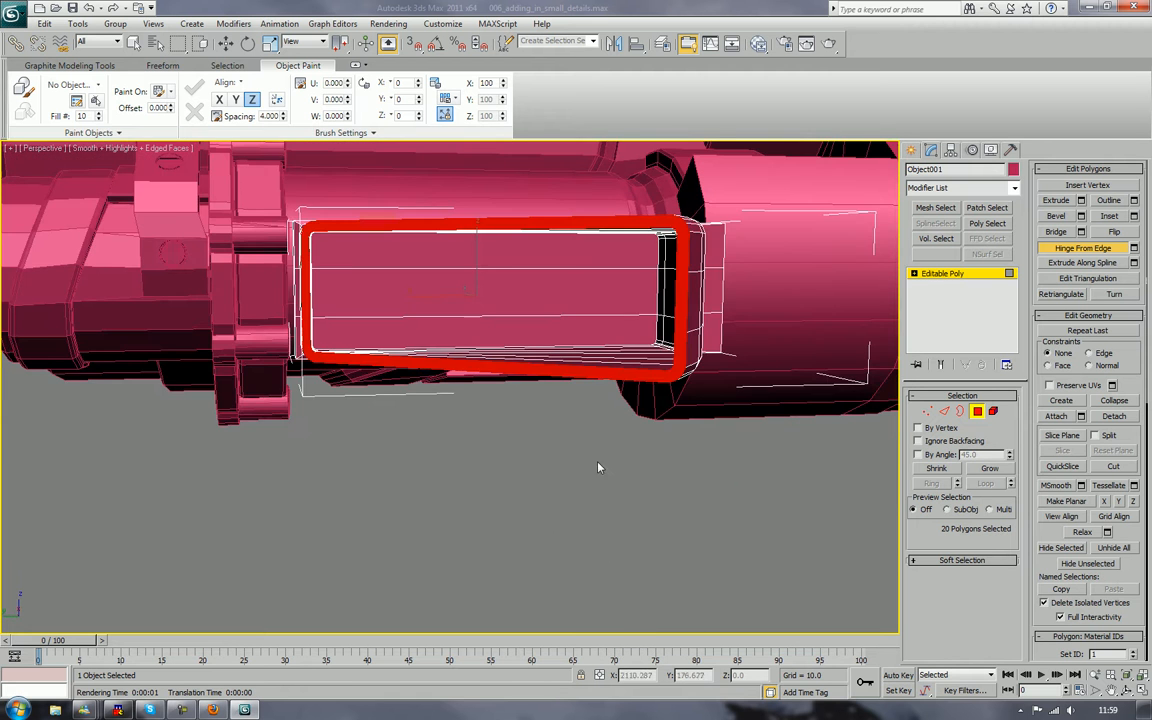
middle_click_drag(599, 468, 586, 411)
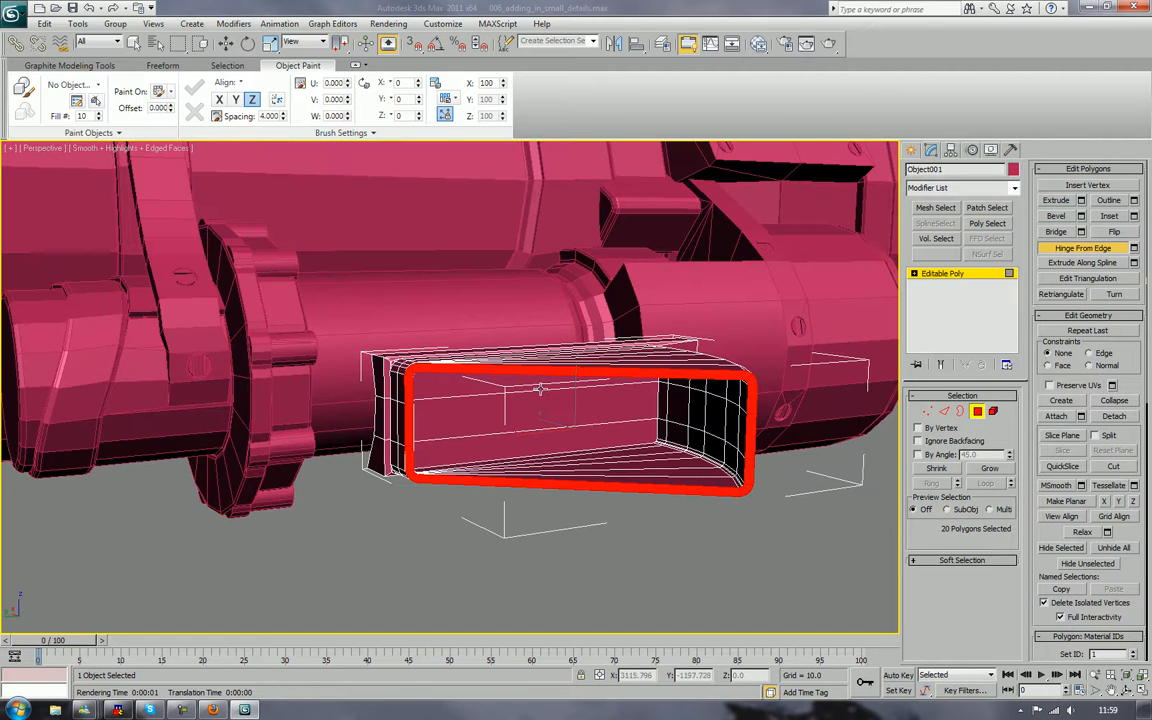
key("w")
left_click(491, 389)
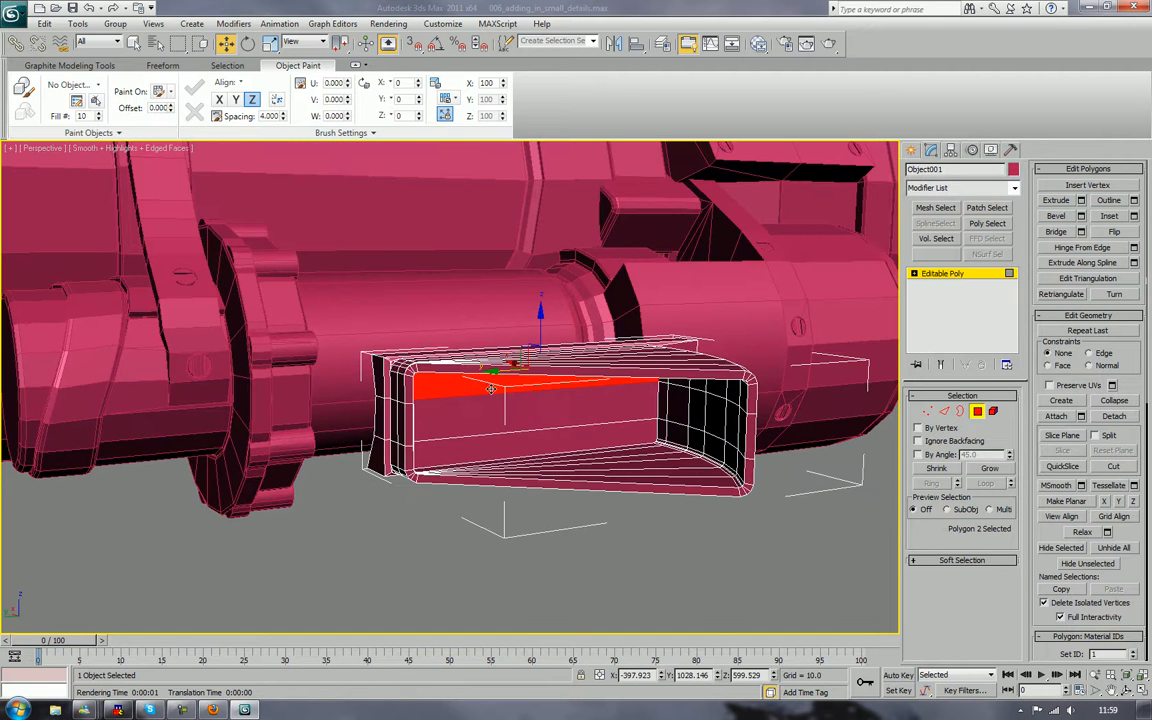
left_click(500, 418, "ctrl")
left_click(498, 439, "ctrl")
middle_click_drag(505, 427, 784, 287, "alt")
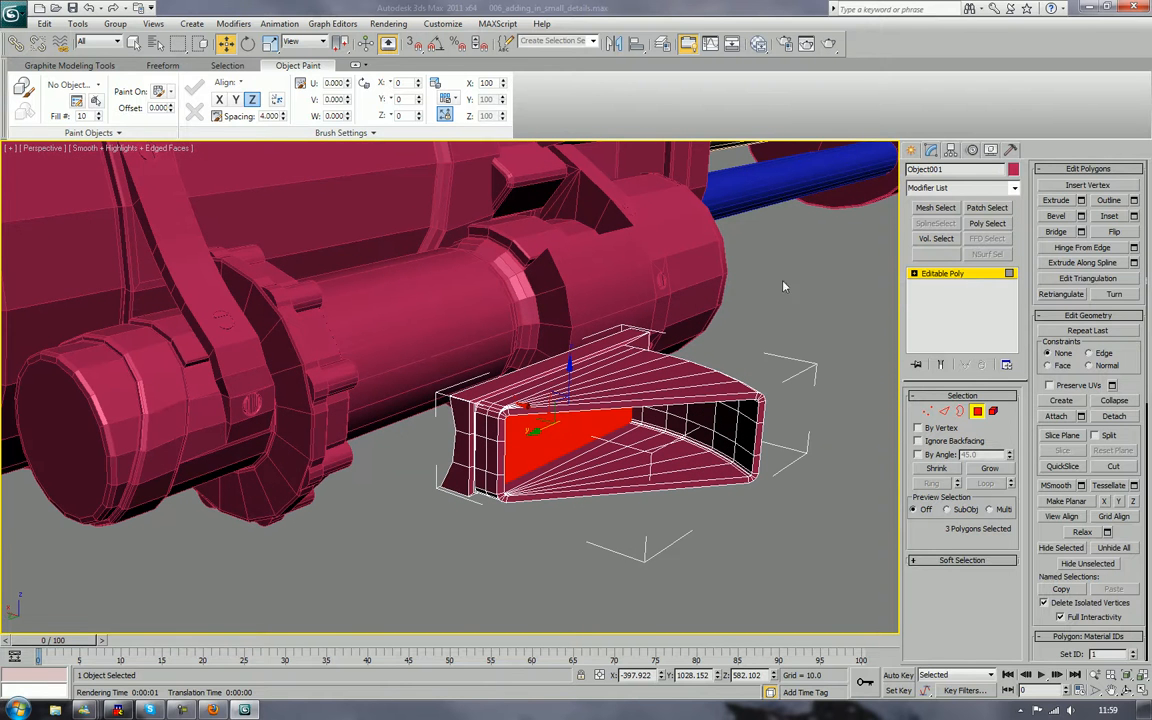
left_click(1058, 202)
left_click_drag(545, 440, 508, 714)
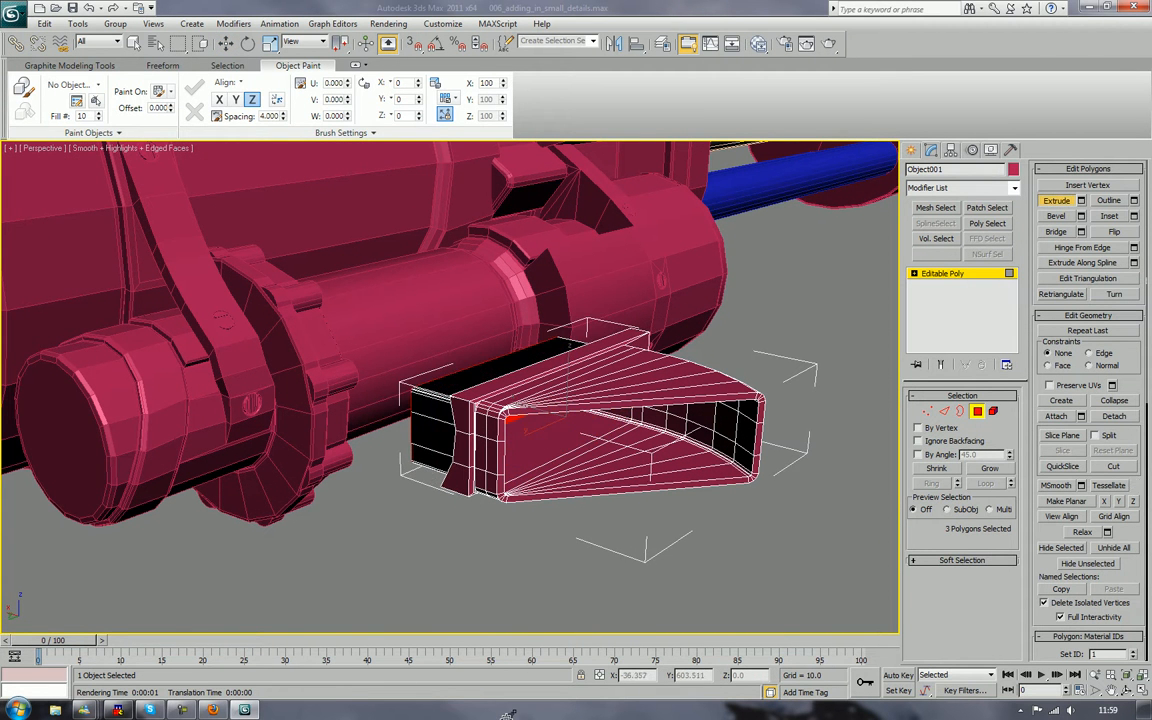
left_click(614, 544)
Move the whole scoop block about 79 units along its local X axis, against the lower cylinder
middle_click_drag(625, 384, 551, 341, "alt")
scroll(700, 438, "up", 3)
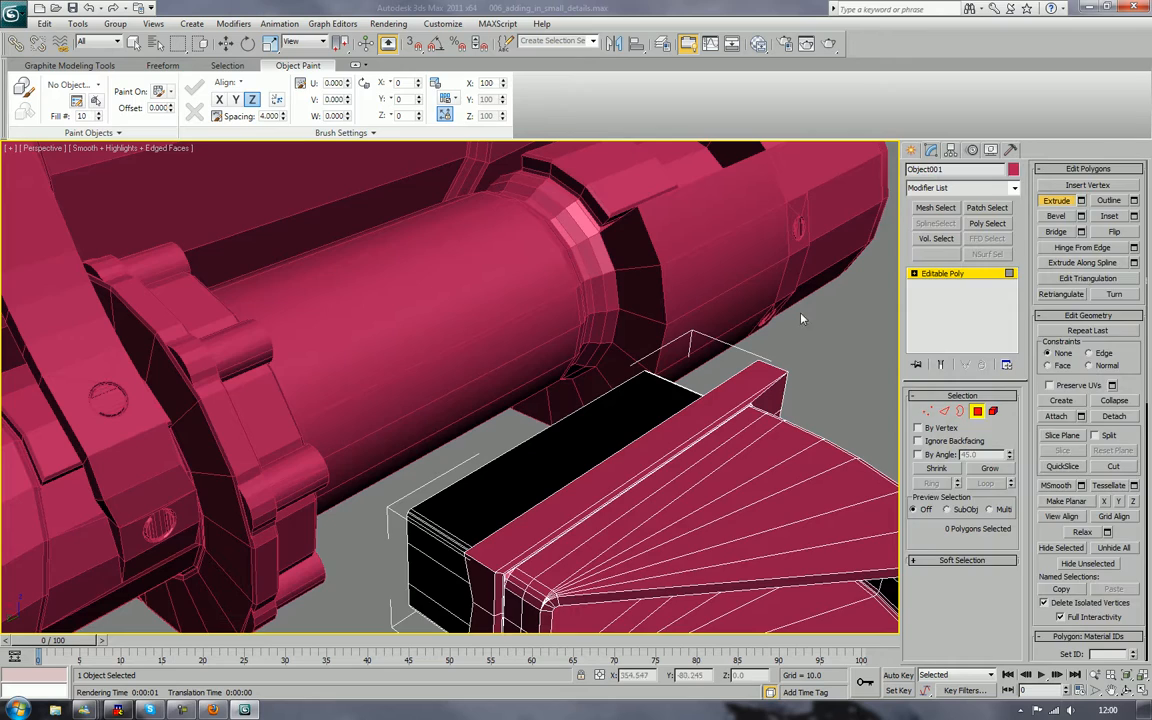
left_click(979, 413)
left_click(878, 347)
left_click(547, 340)
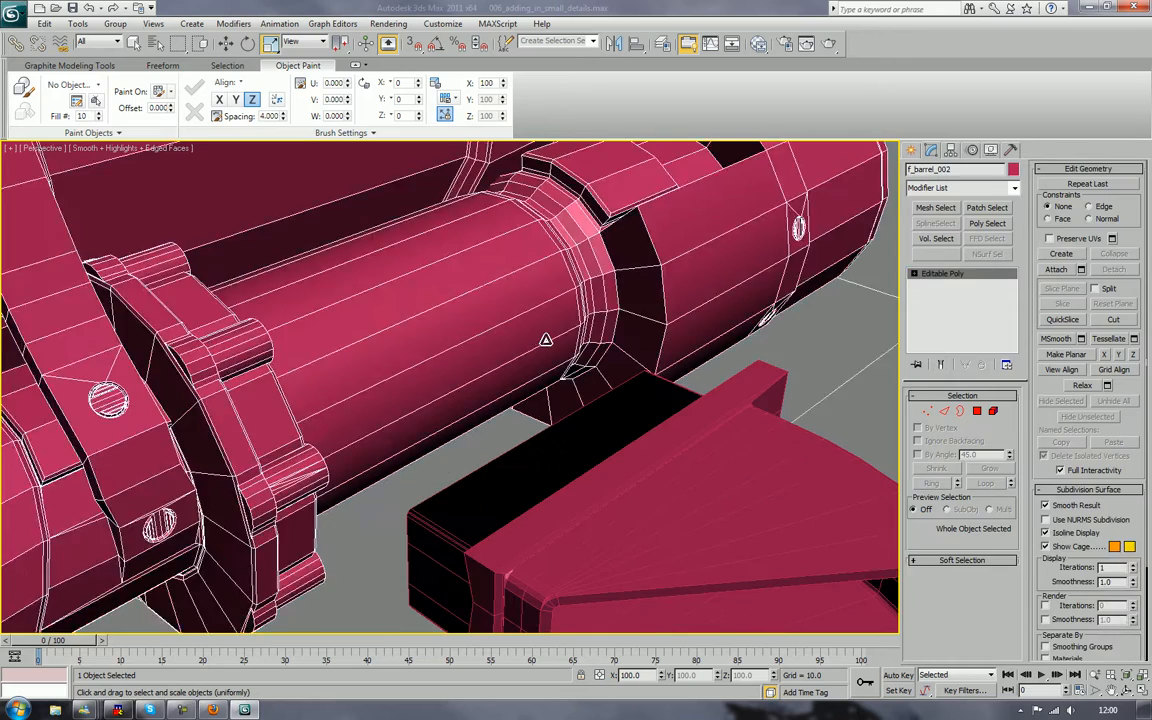
mouse_move(548, 337)
middle_mouse_down("alt")
mouse_move(415, 294)
mouse_move(524, 309)
mouse_move(548, 327)
middle_mouse_up("alt")
left_click(576, 489)
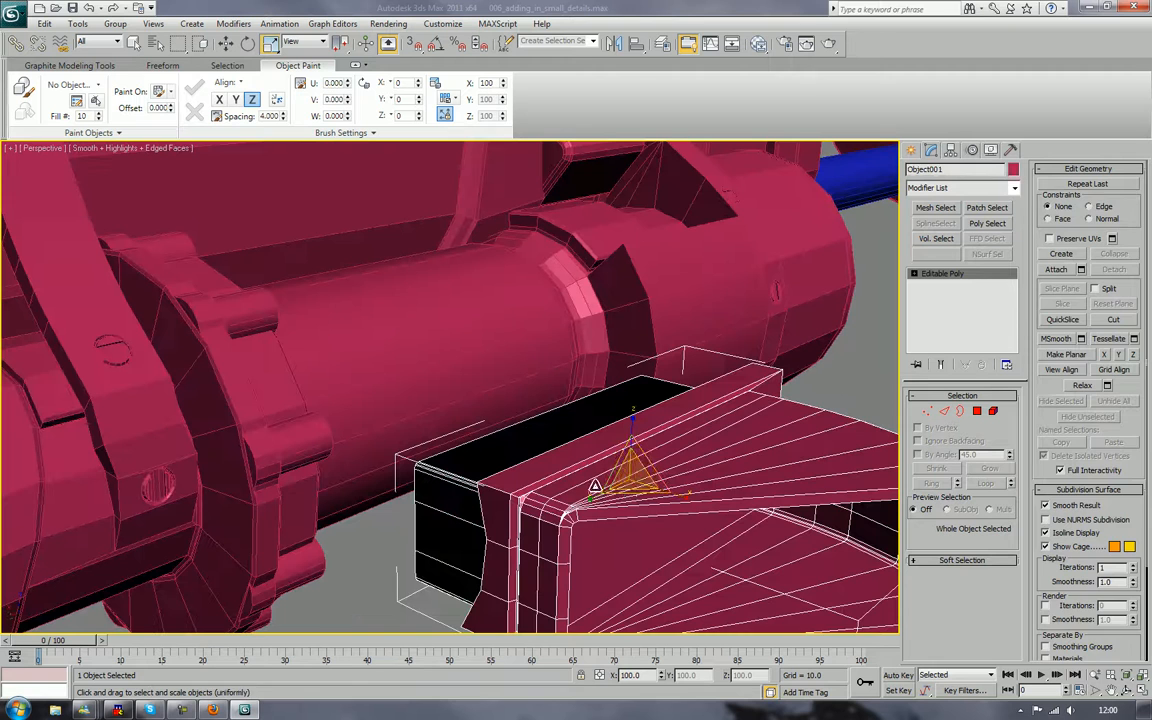
key("w")
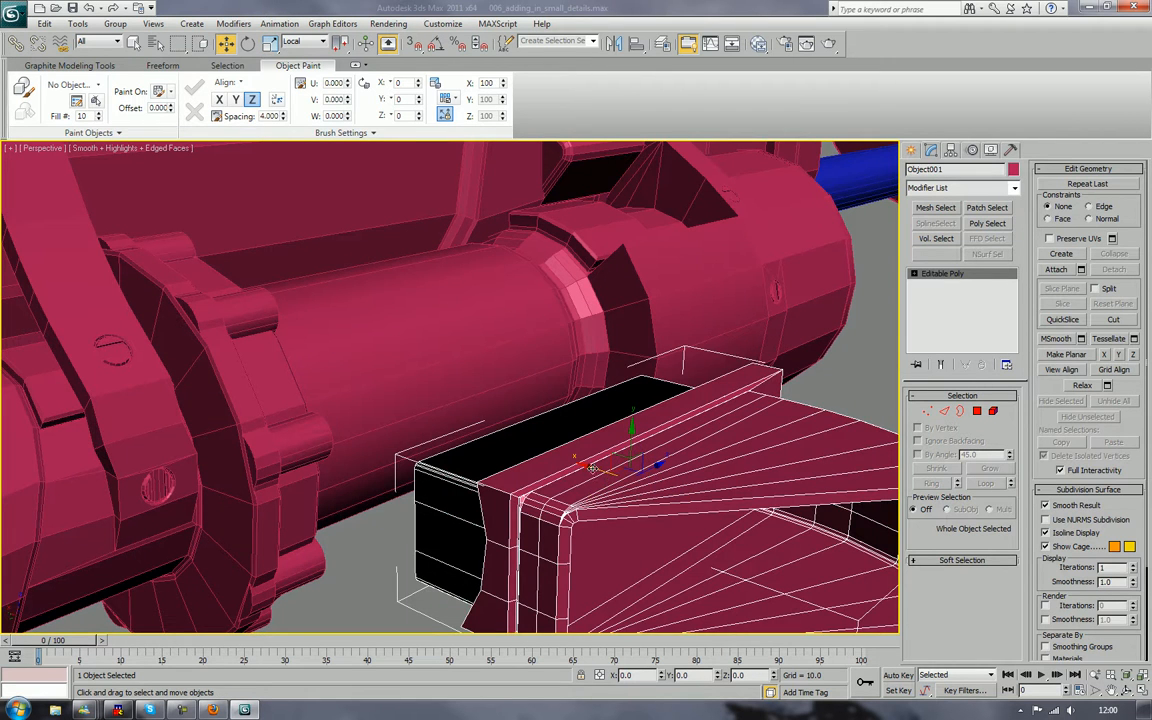
left_click_drag(630, 494, 424, 418)
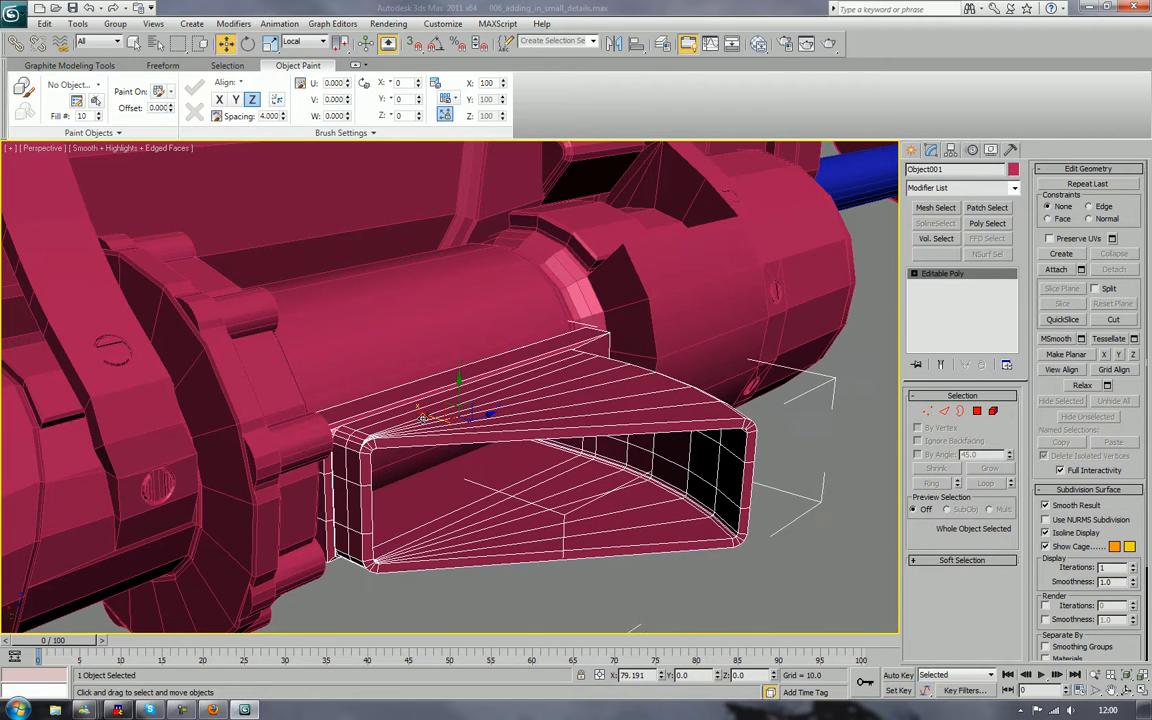
Attach the scoop block to the f_barrel_002 barrel mesh
middle_click_drag(742, 436, 624, 427, "alt")
left_click(830, 372)
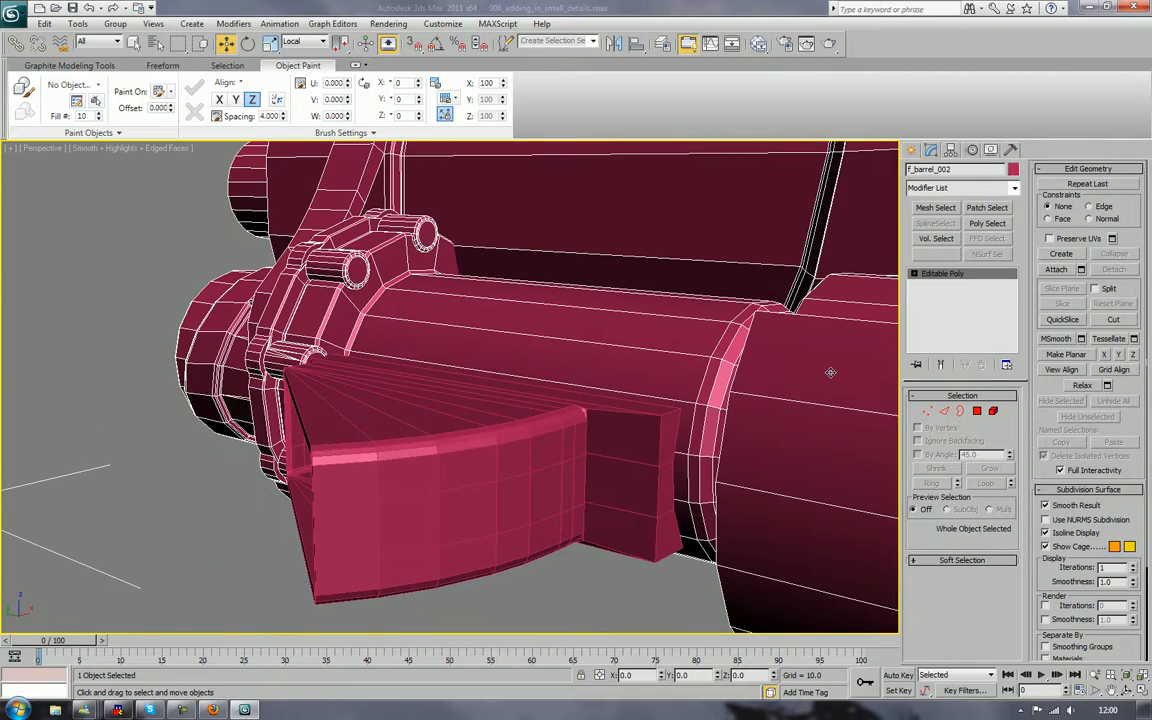
left_click(1056, 269)
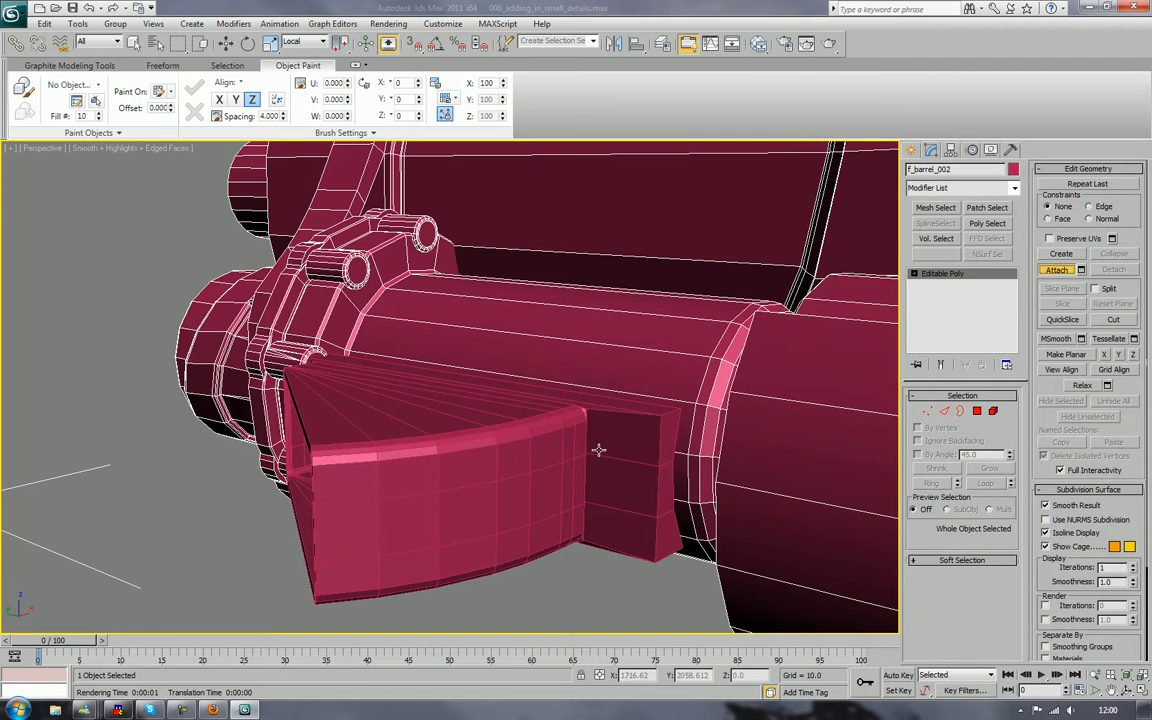
left_click(599, 522)
Delete the three cylinder polygons directly behind the attached block
left_click(977, 411)
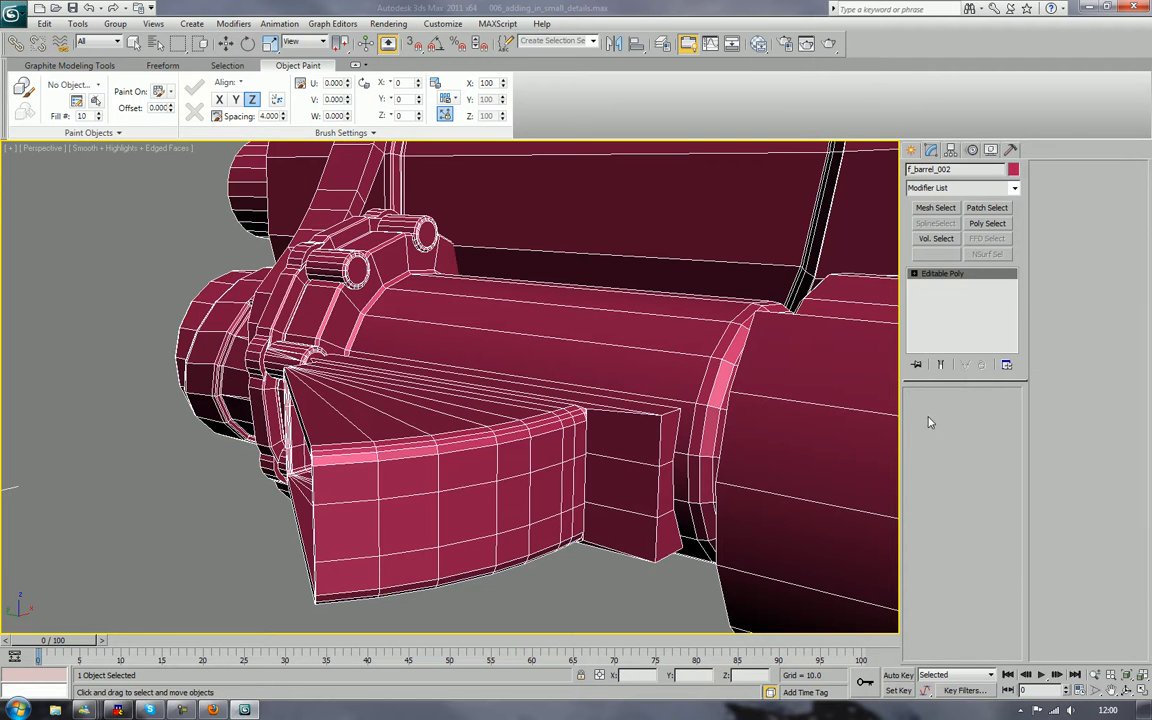
key("w")
left_click(686, 455)
left_click(685, 469, "ctrl")
left_click(684, 511, "ctrl")
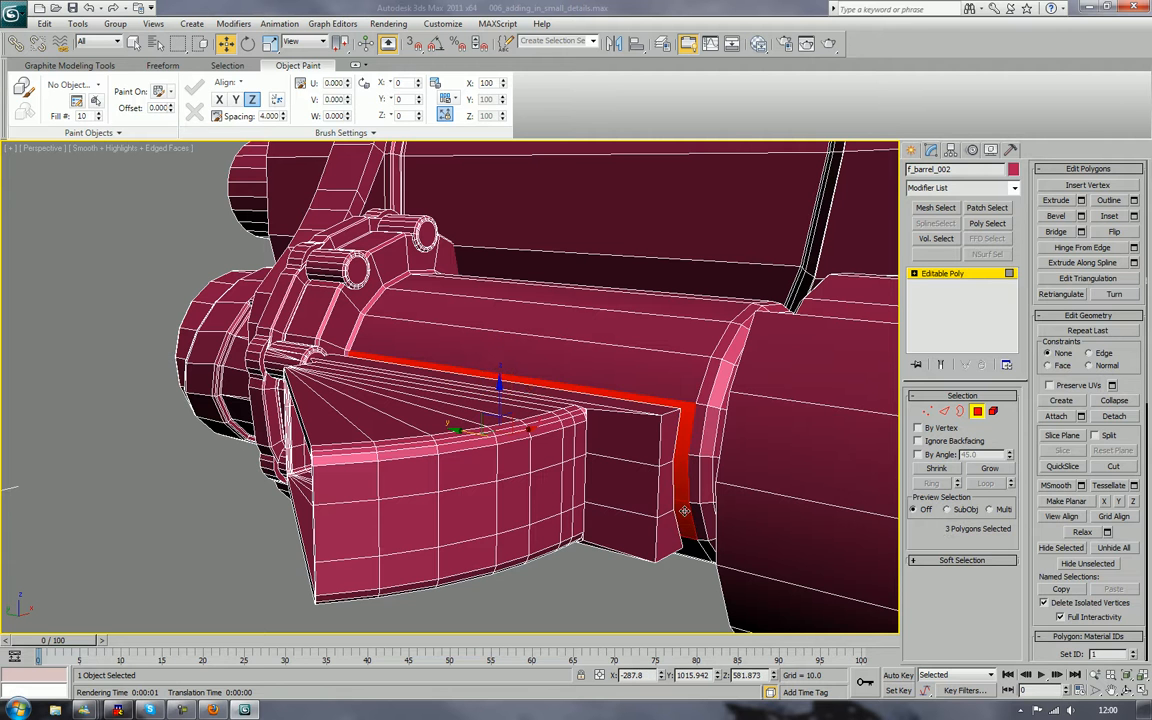
key("Delete")
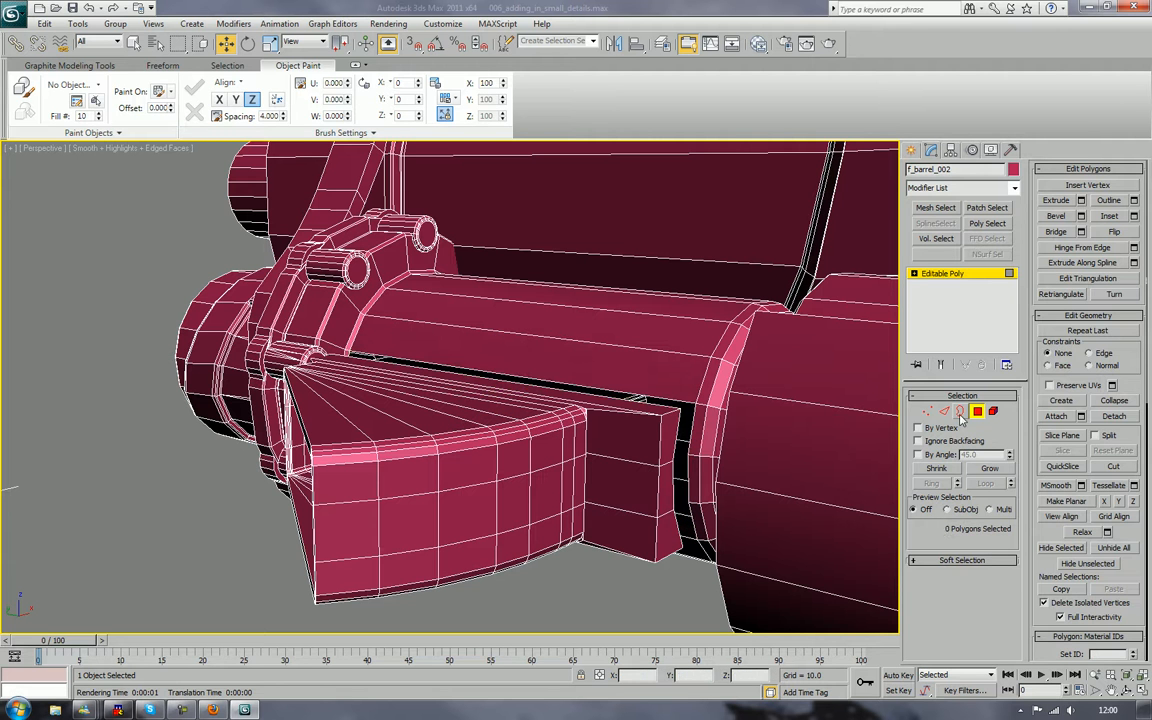
Bridge the border of the cylinder's opening to the block's open rear border
left_click(960, 412)
left_click(675, 418)
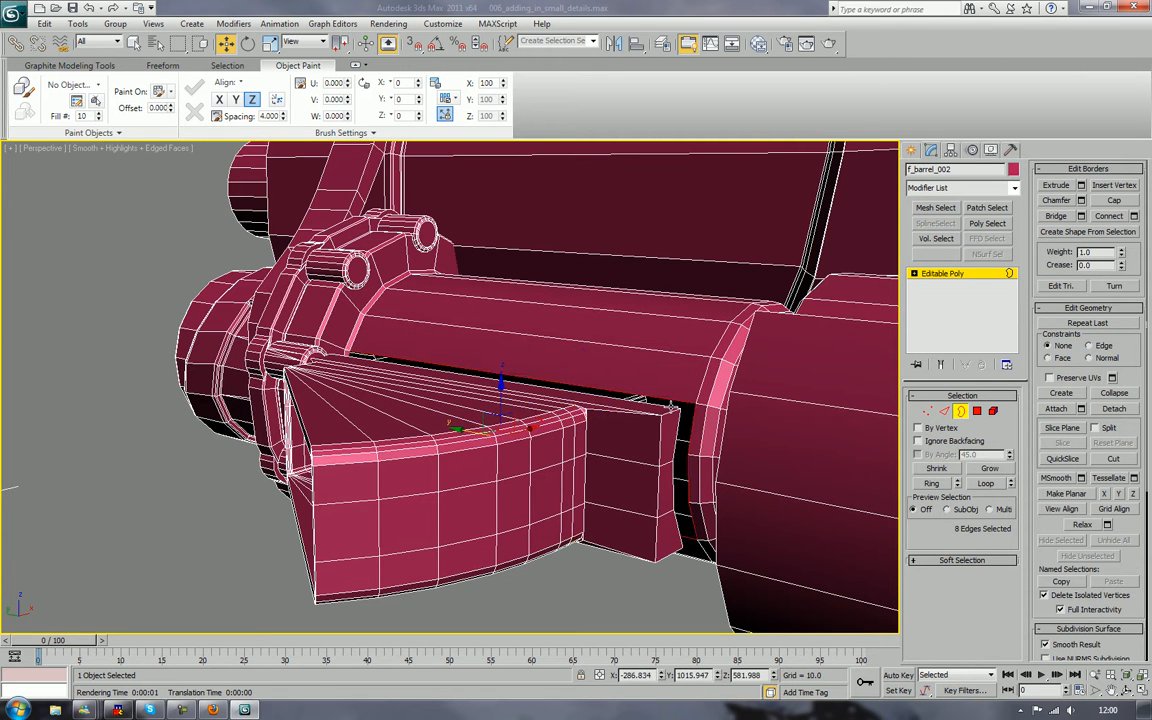
left_click(671, 407, "ctrl")
left_click(1050, 219)
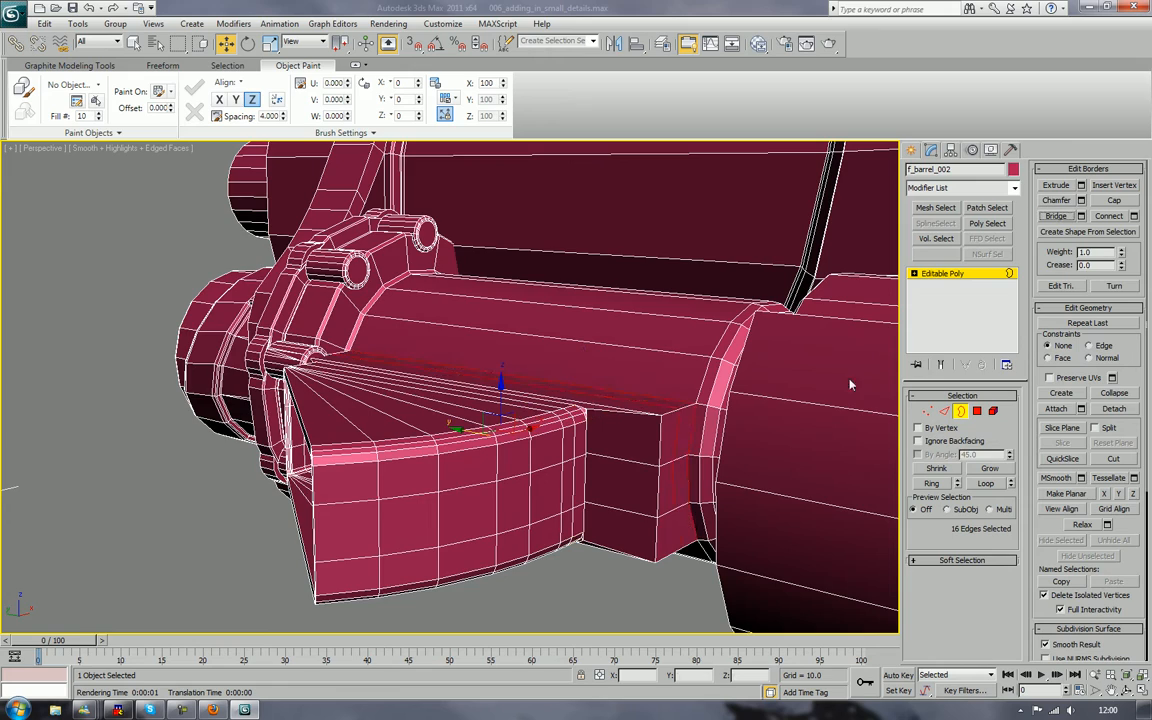
Create an 18-sided cylinder about 18.9 in radius and 10.9 high on the flat ledge between the scoop block and the lower cylinder
left_click(203, 510)
middle_click_drag(203, 510, 309, 573, "alt")
scroll(424, 494, "up", 3)
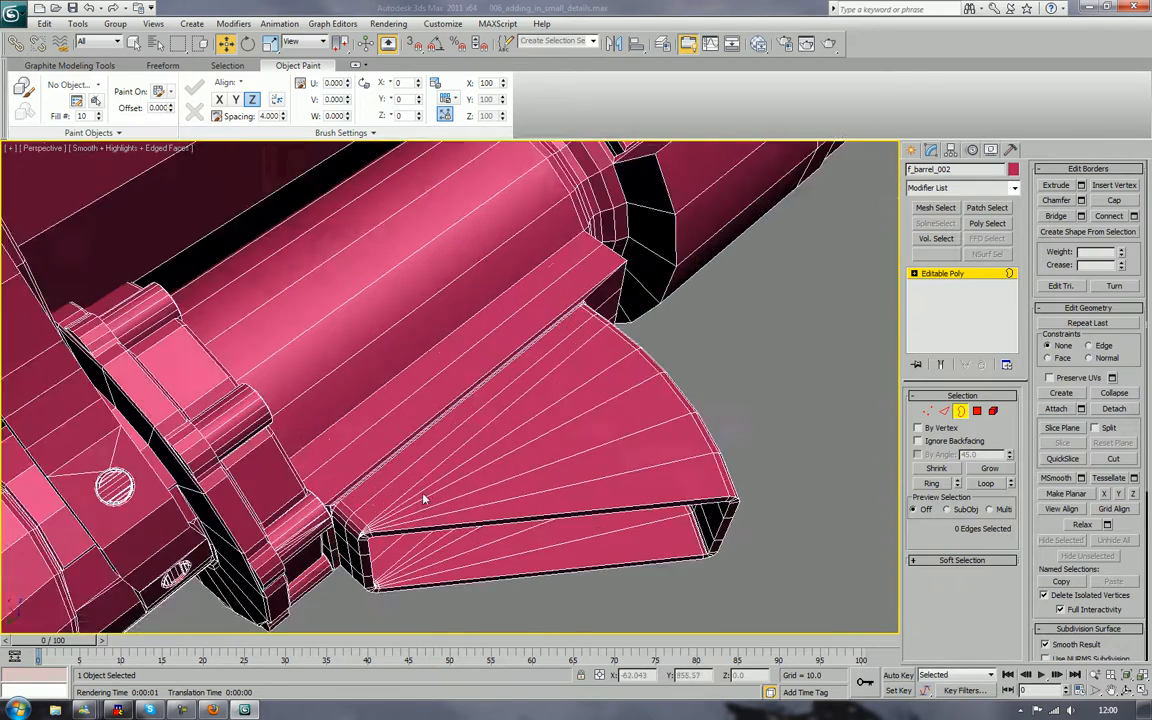
middle_click_drag(457, 449, 443, 478, "alt")
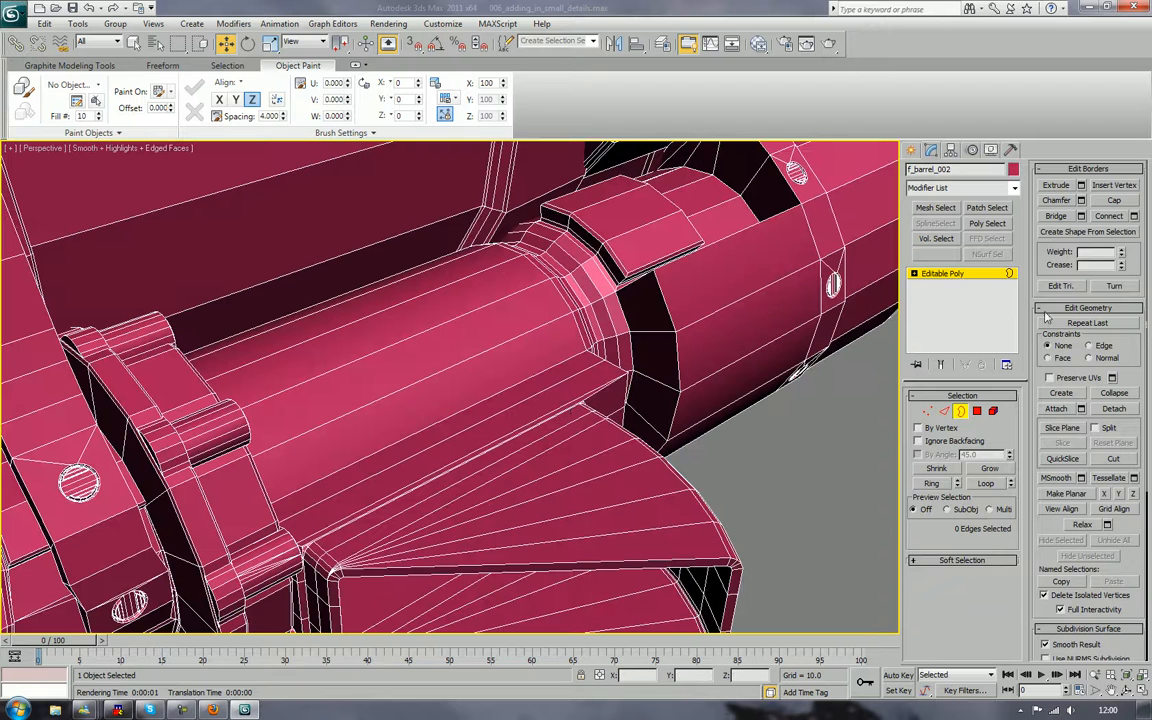
left_click(964, 413)
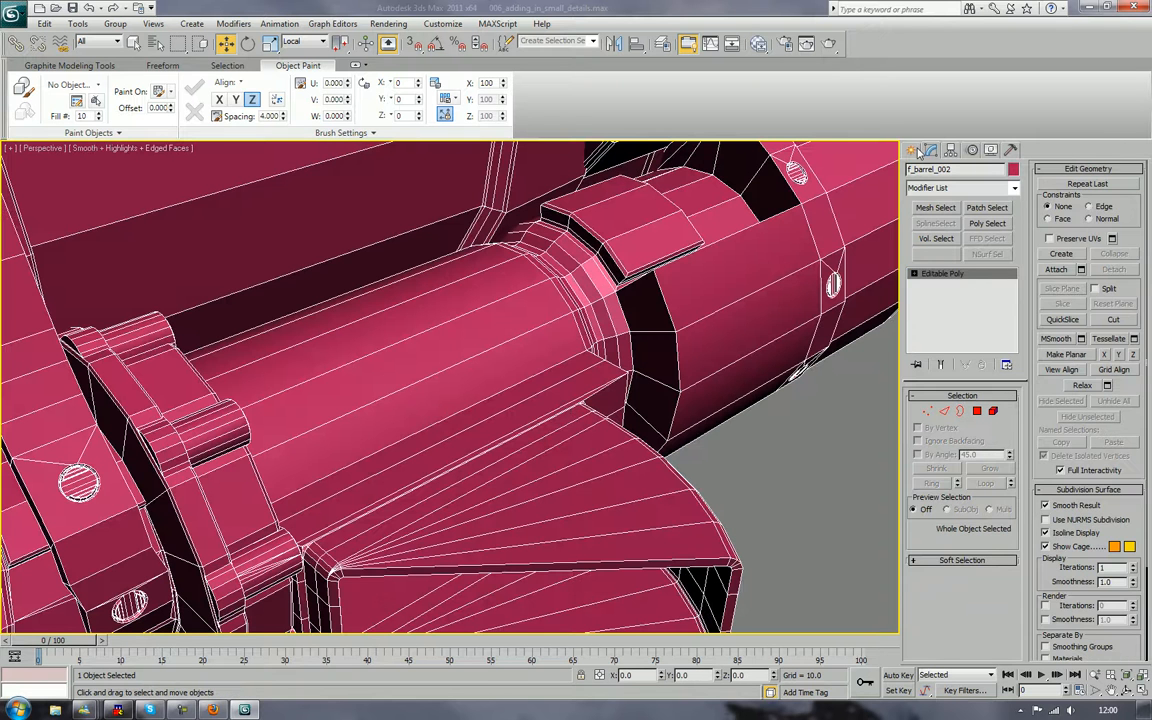
left_click(914, 150)
left_click(935, 267)
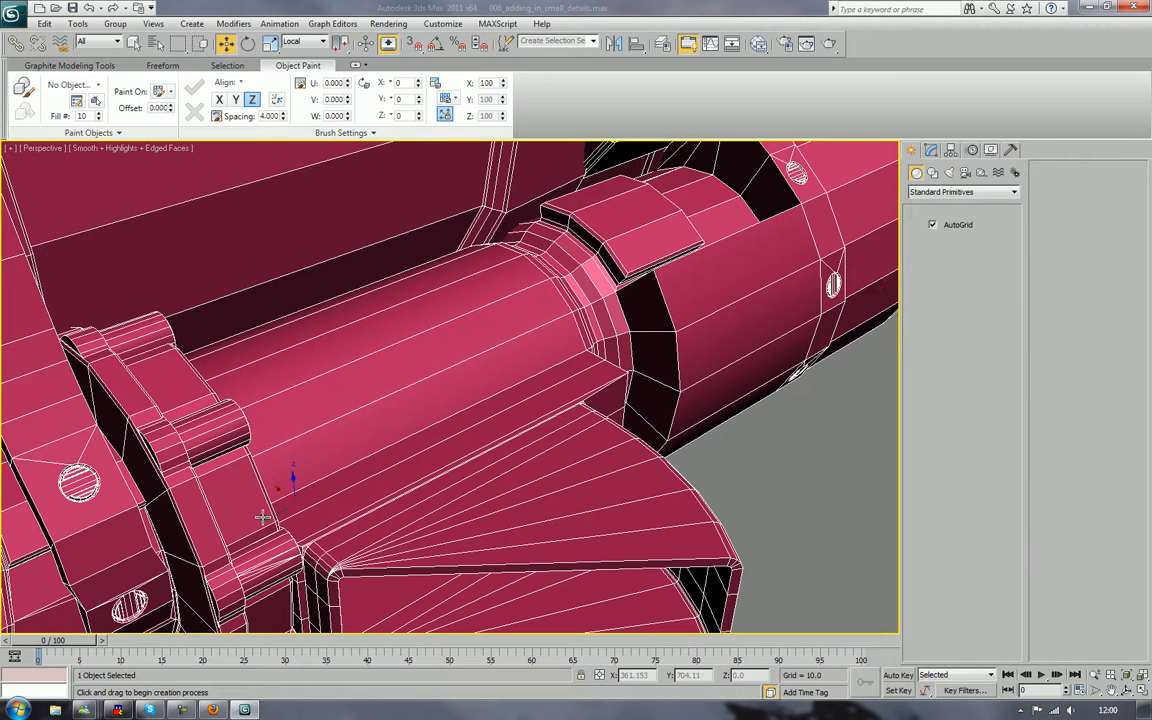
left_click_drag(318, 483, 320, 516)
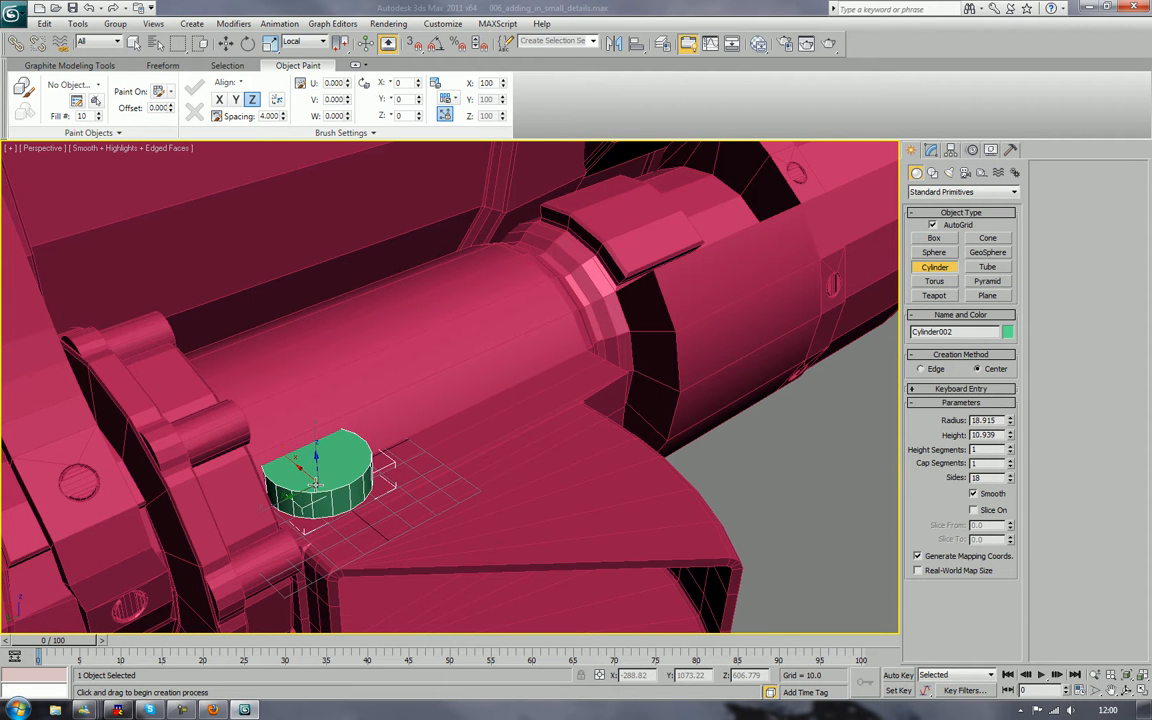
left_click(316, 484)
right_click(315, 480)
Convert the new cylinder to an Editable Poly
right_click(314, 472)
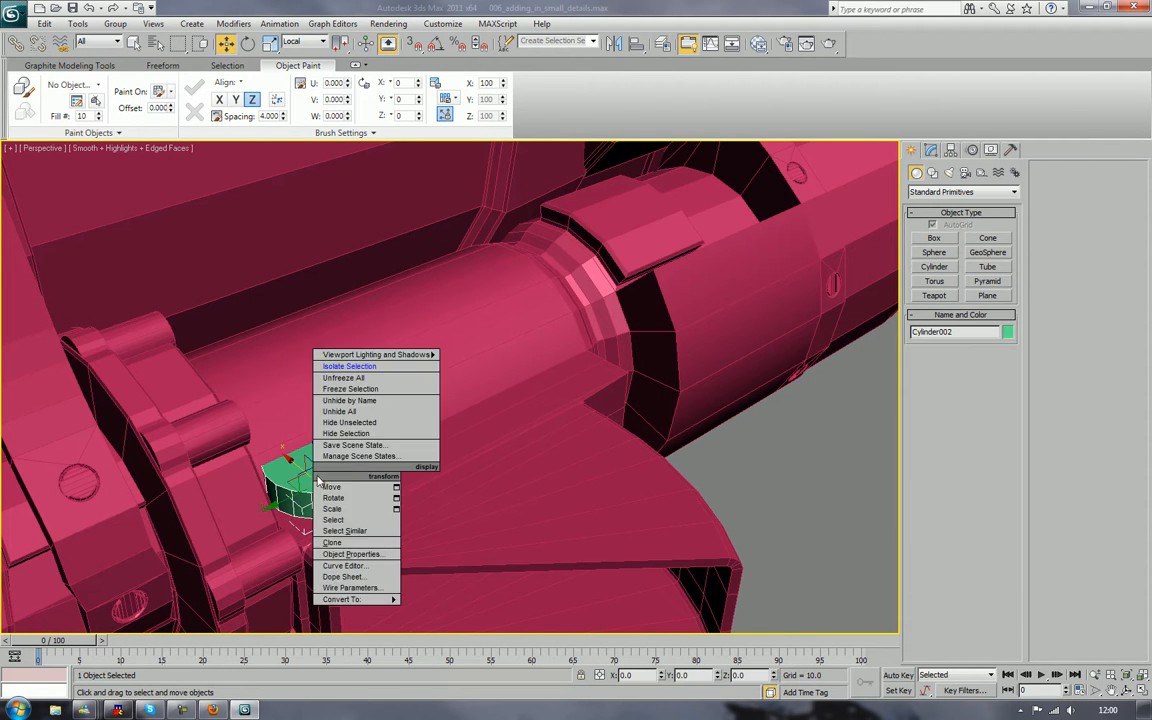
mouse_move(370, 598)
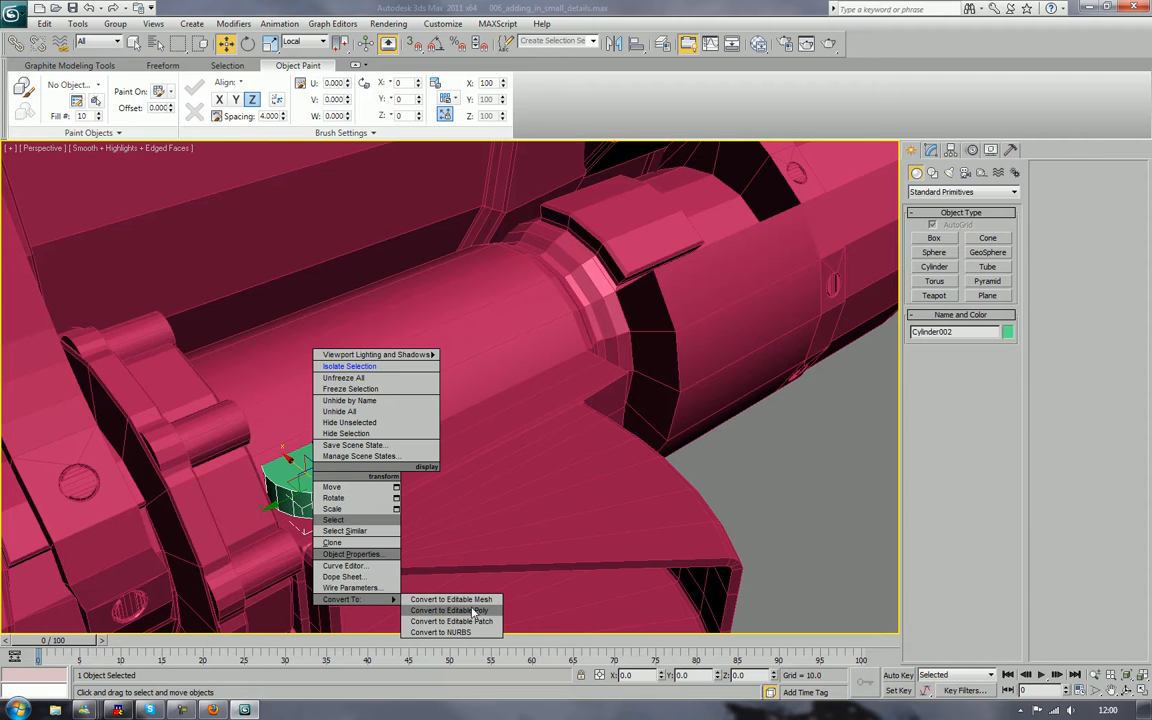
left_click(485, 609)
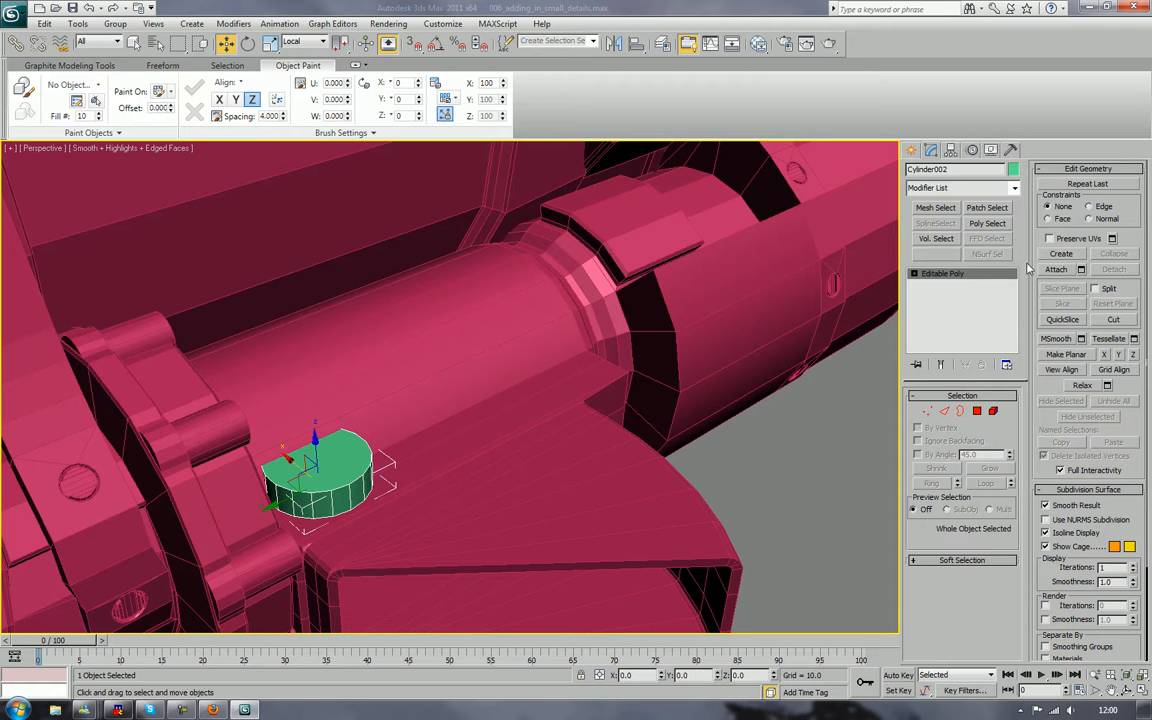
Bevel the cylinder's top polygon to form a narrow stepped ring with a second raised tier above it
left_click(977, 411)
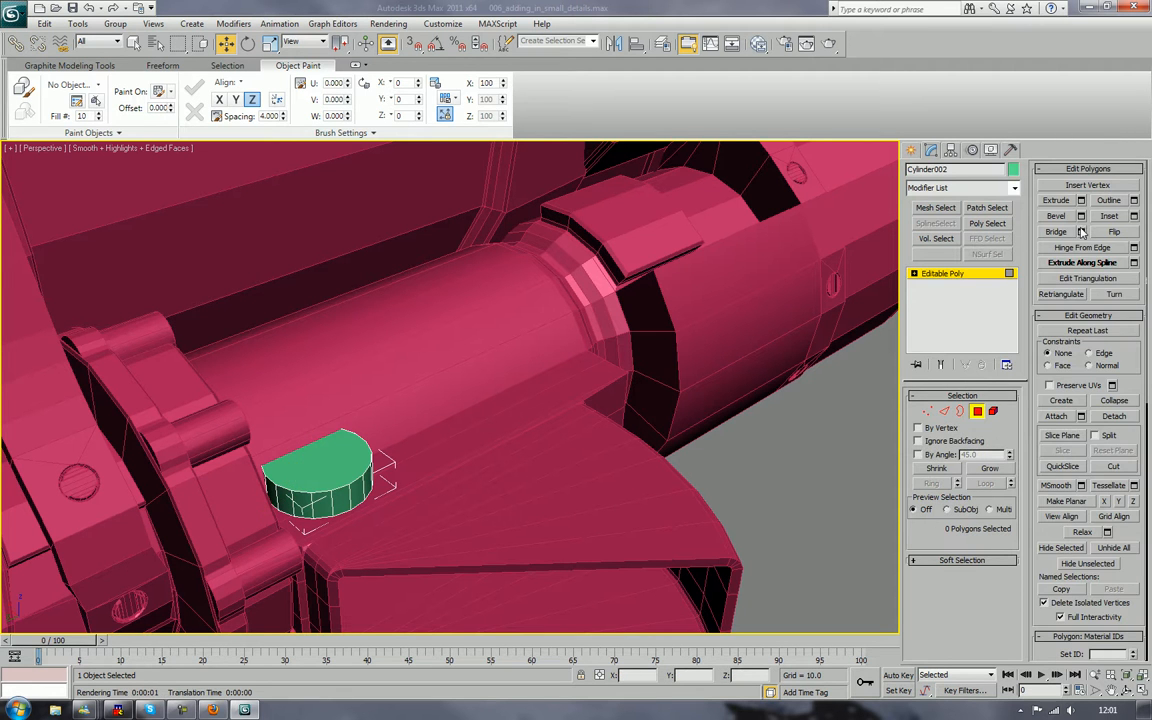
left_click(1057, 232)
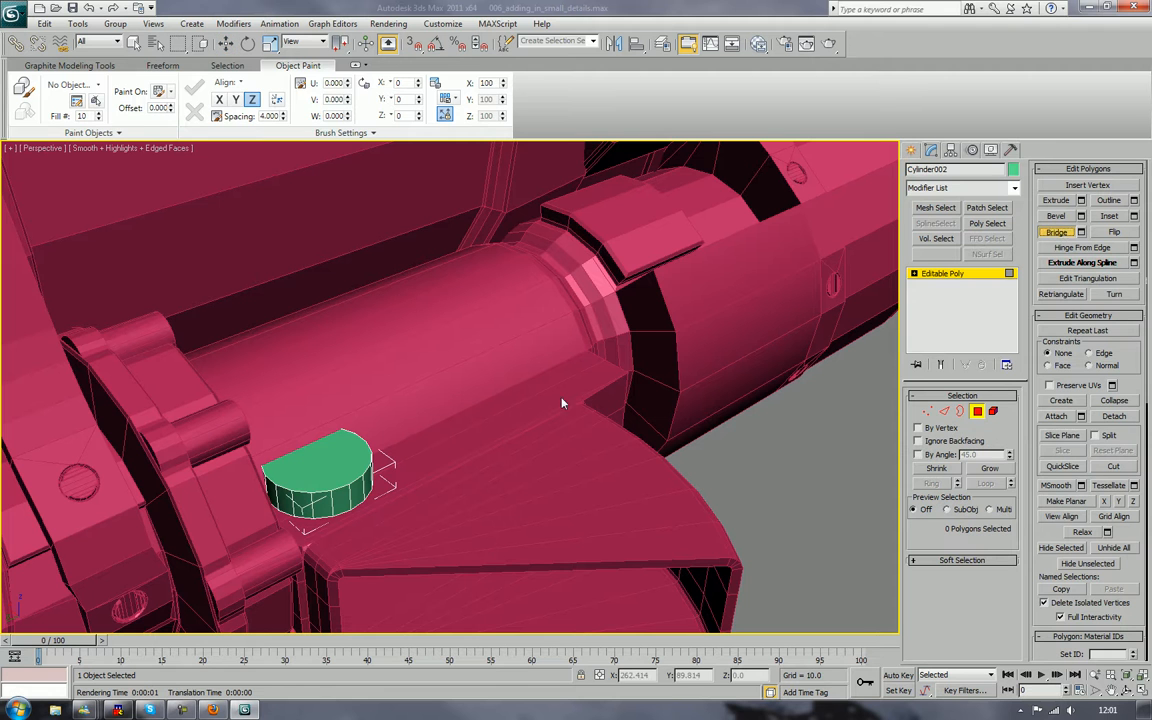
left_click(1053, 216)
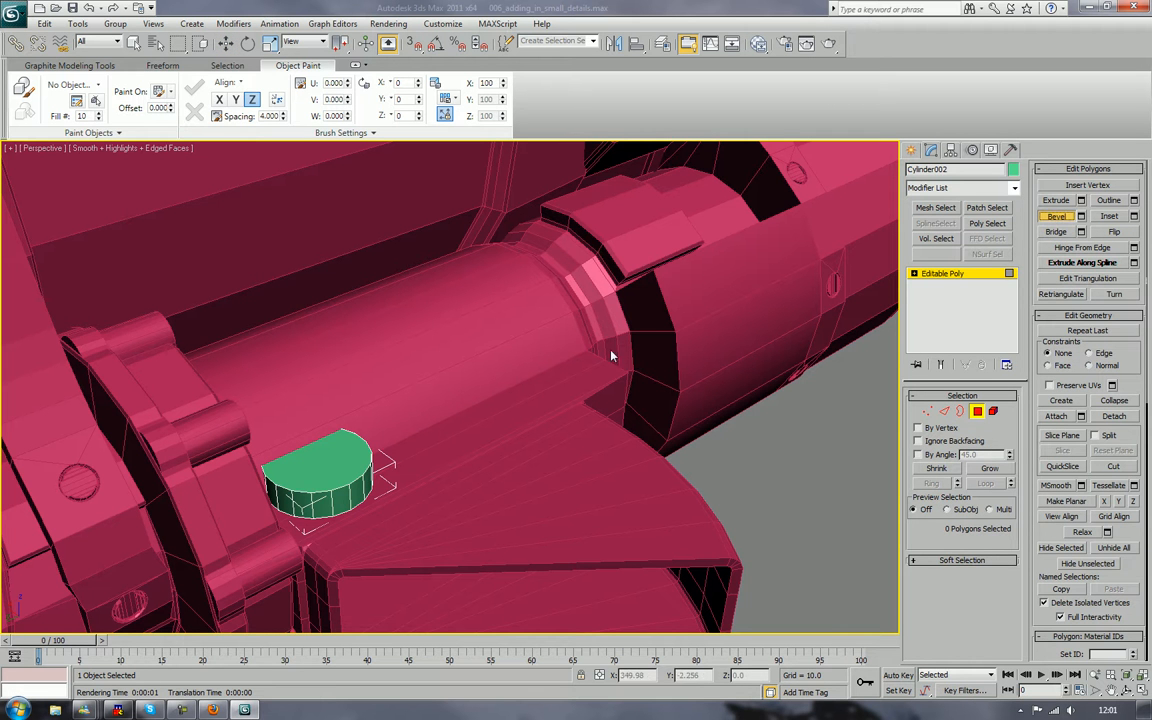
left_click(310, 463)
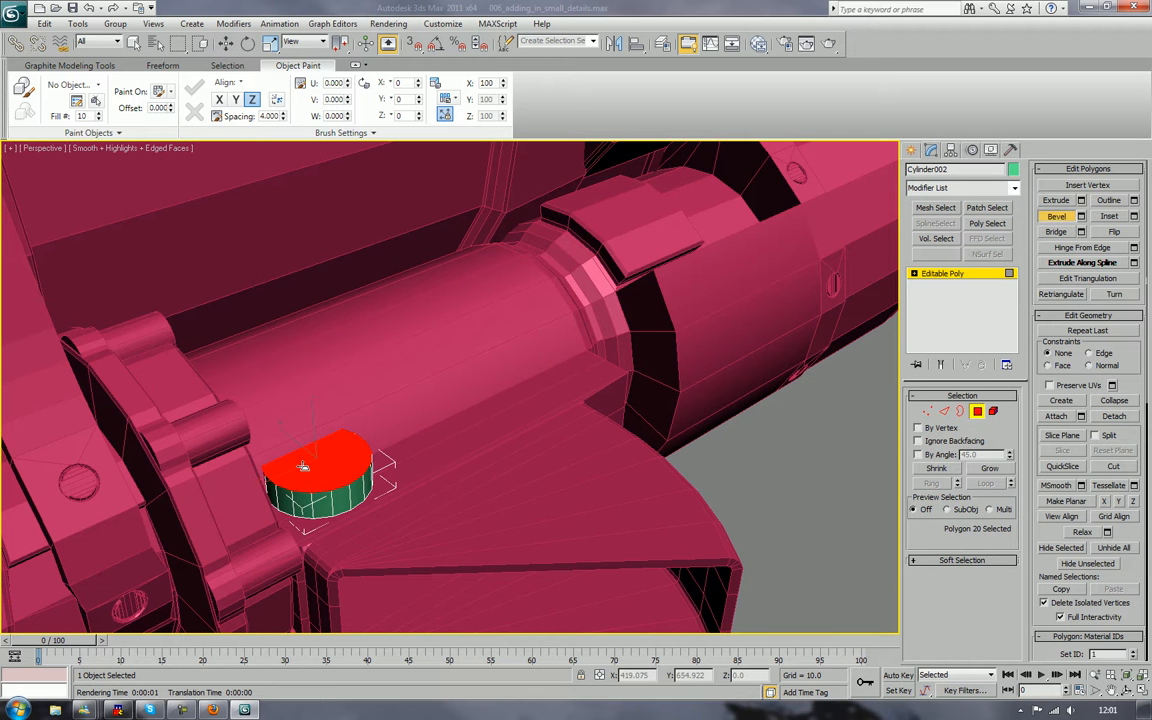
left_click_drag(303, 466, 308, 434)
left_click(302, 468)
left_click(301, 429)
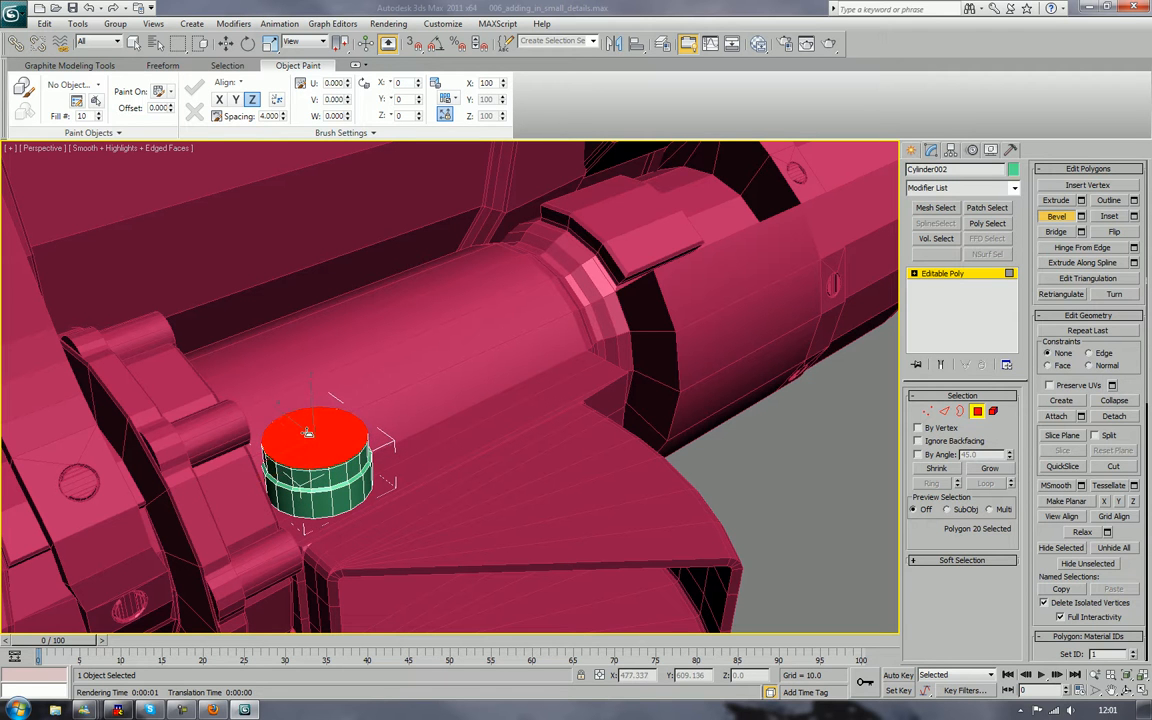
Bevel the raised top polygon further into a chamfered rim, a recessed face and a small central disc
left_click(308, 437)
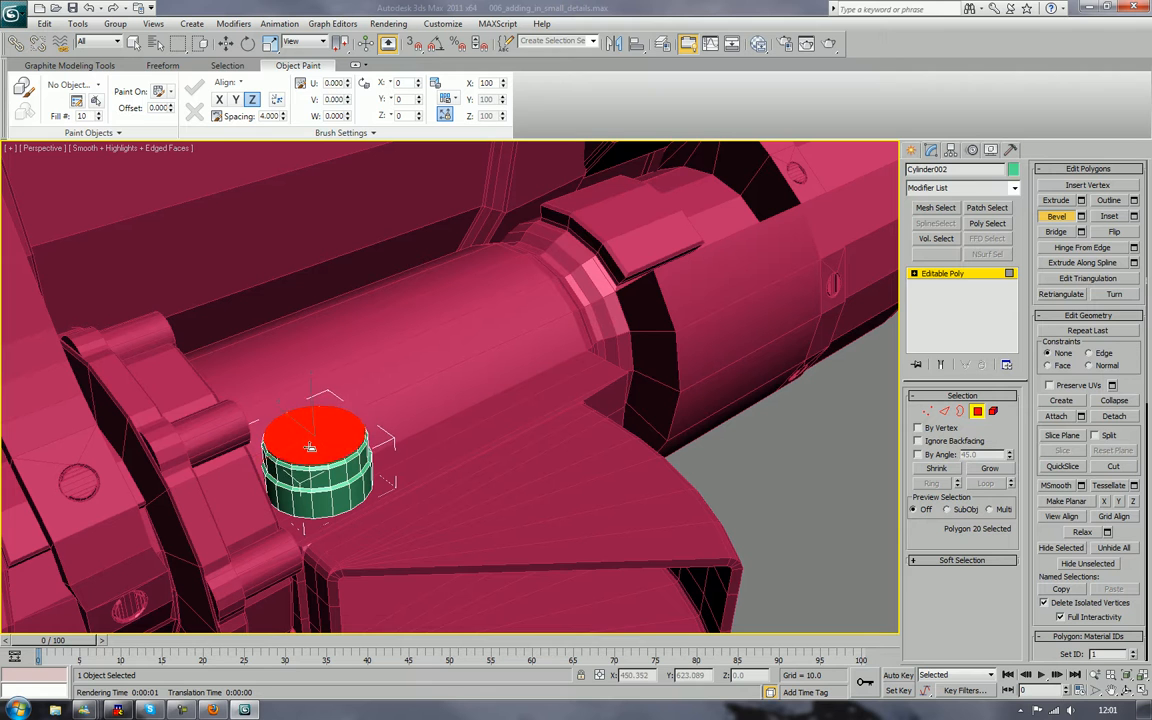
left_click(312, 452)
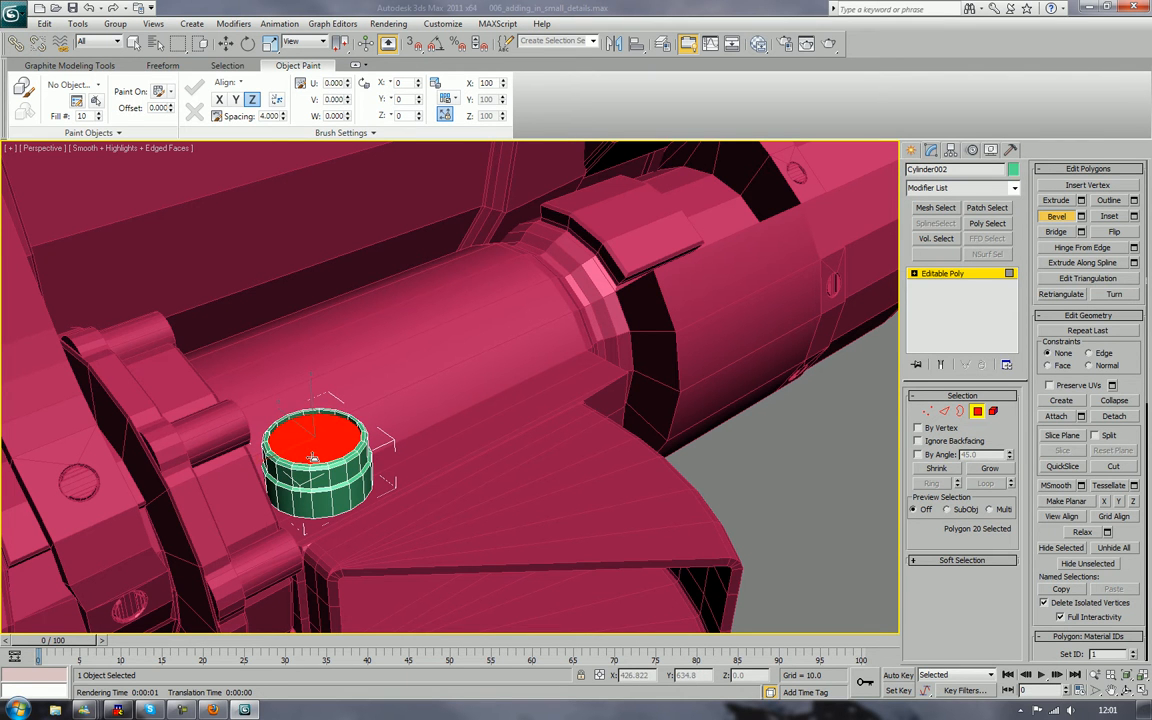
left_click_drag(313, 457, 320, 445)
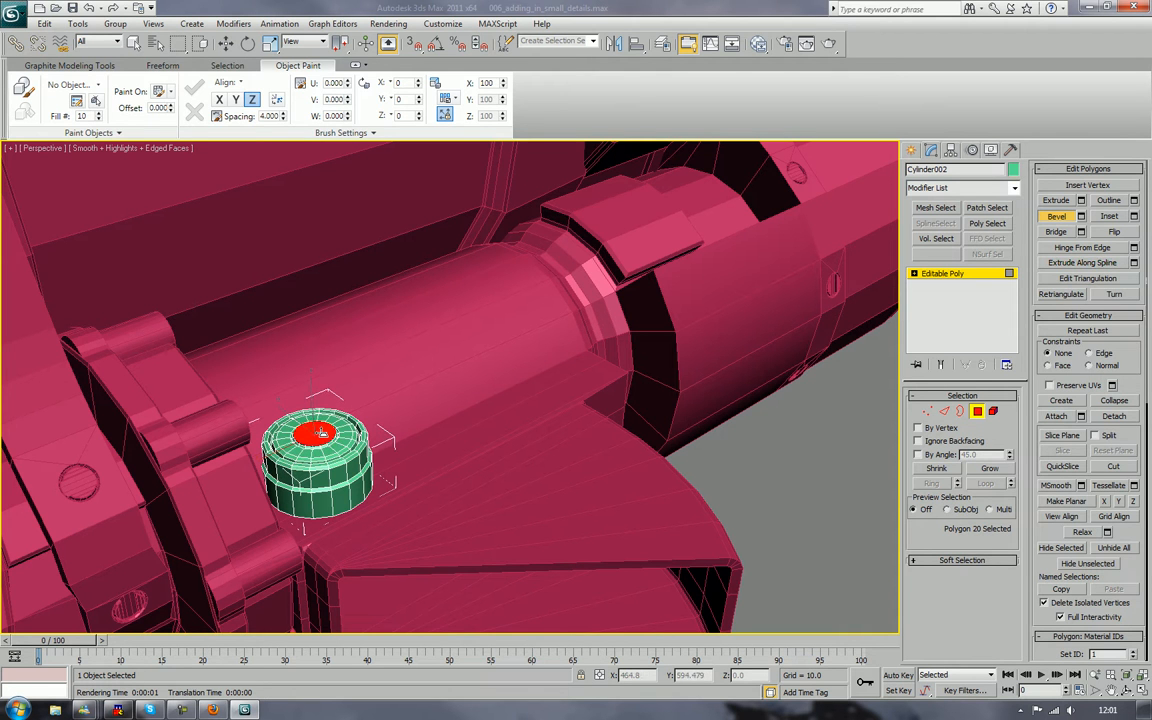
left_click(764, 449)
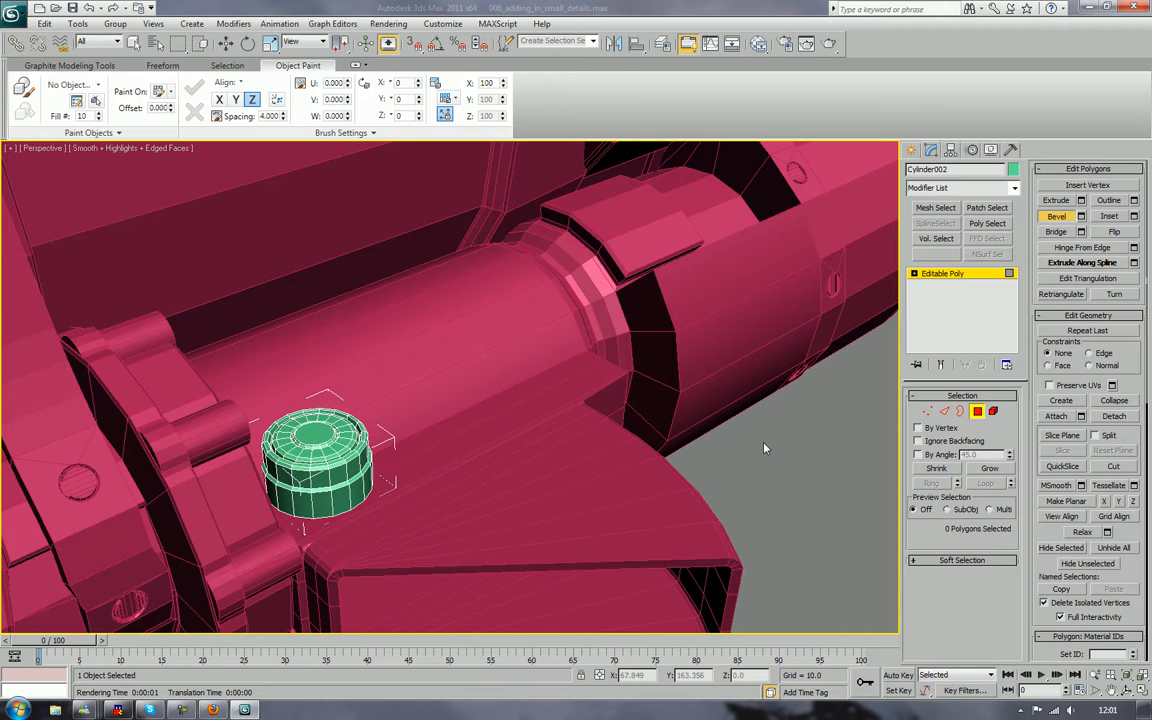
Inspect the bevelled cap up close with the edge display off, and leave Bevel and polygon editing
key("F4")
scroll(682, 447, "down", 3)
middle_click_drag(682, 447, 579, 450, "alt")
scroll(579, 450, "up", 4)
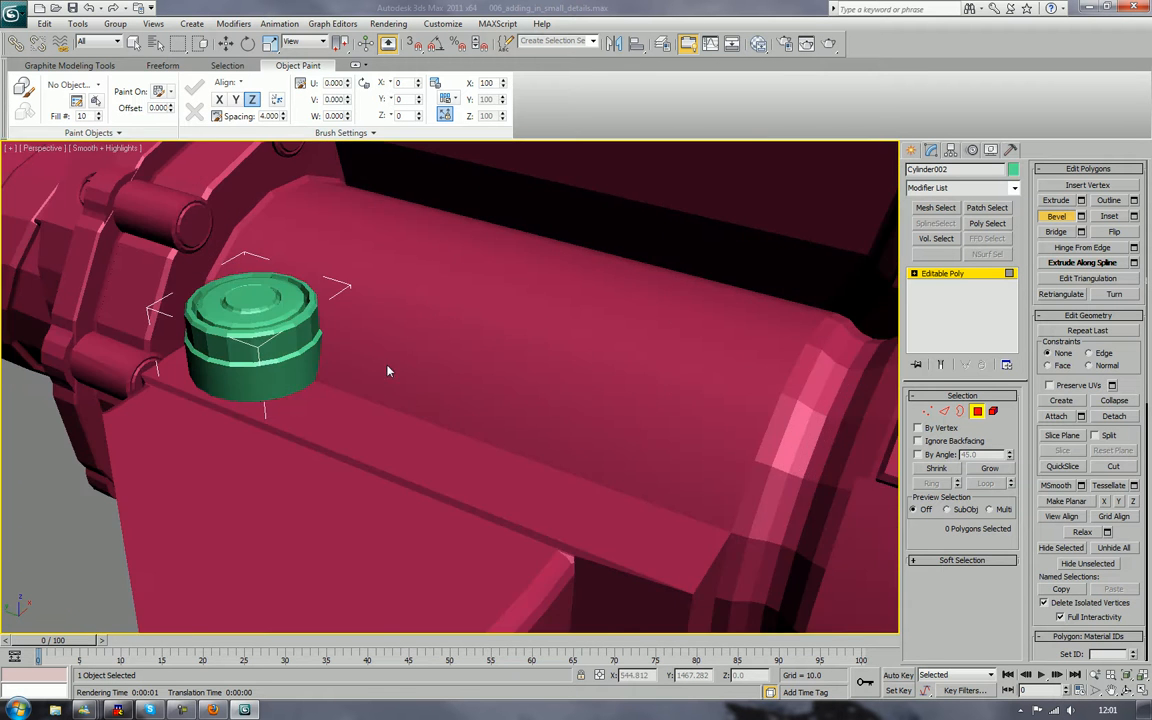
middle_click_drag(341, 372, 401, 386)
scroll(402, 389, "up", 2)
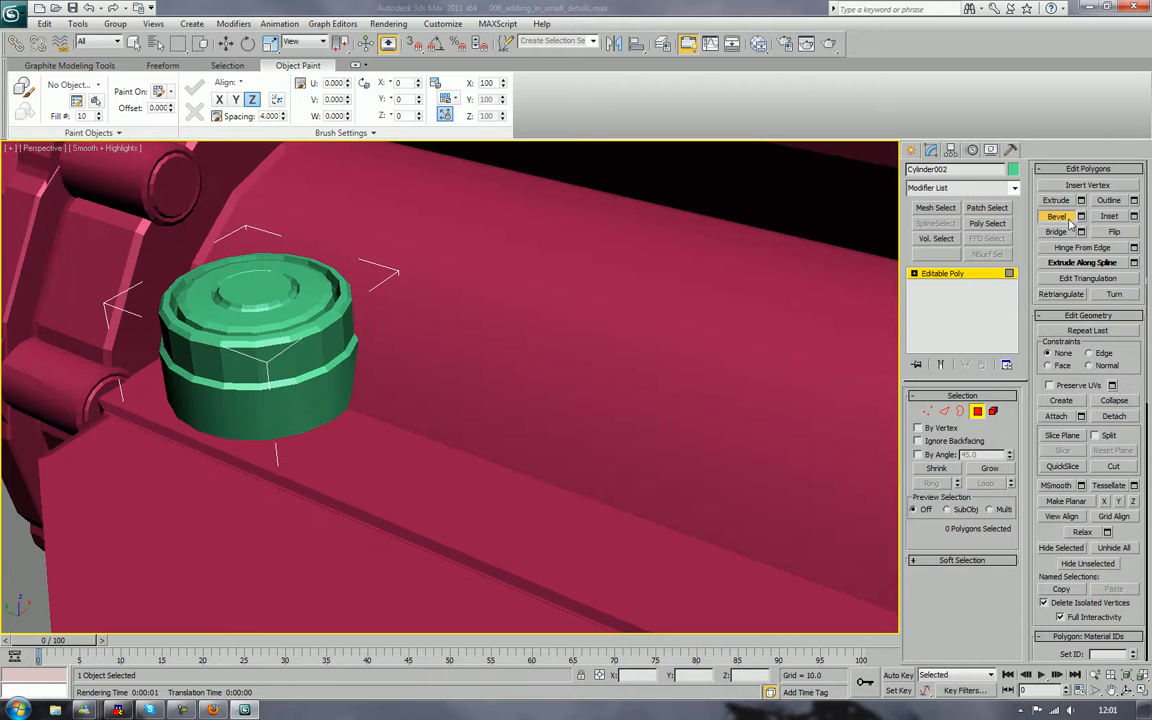
key("w")
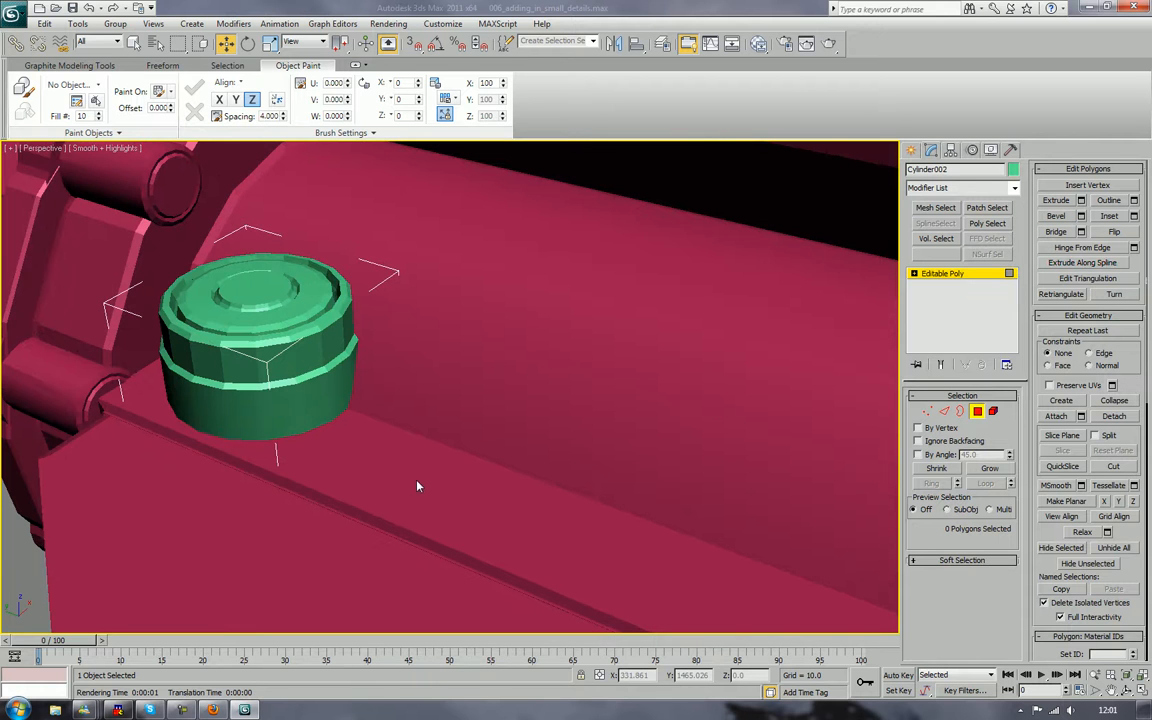
right_click(623, 464)
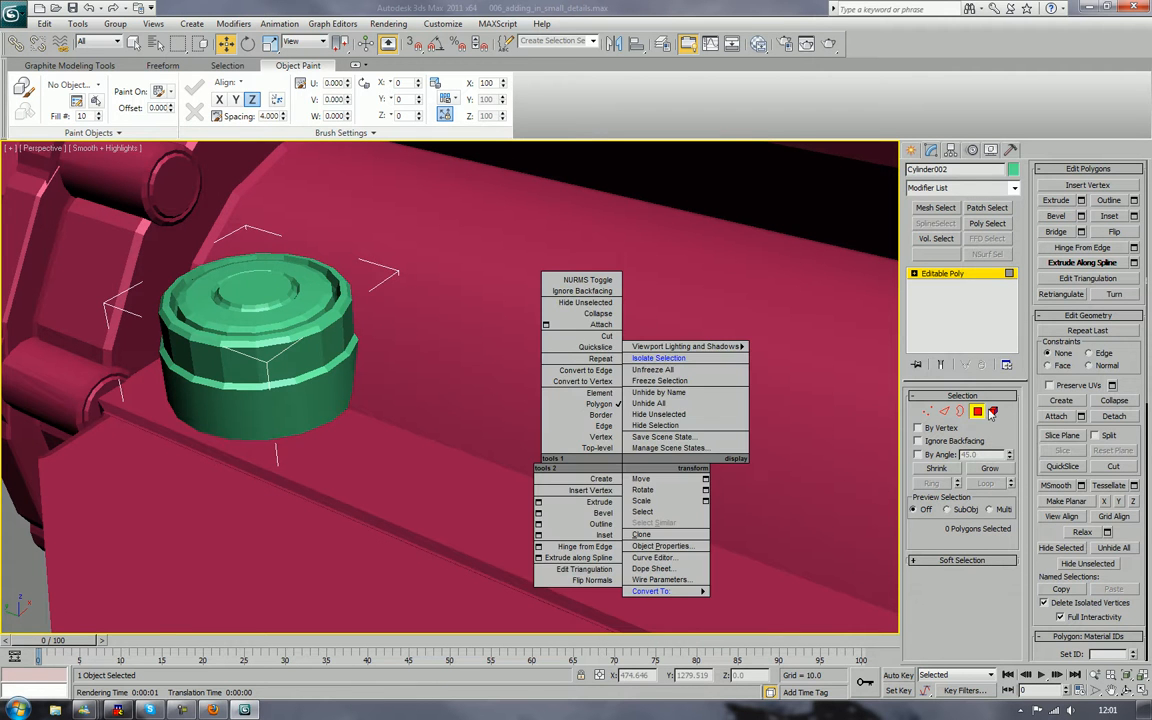
left_click(985, 411)
left_click(978, 412)
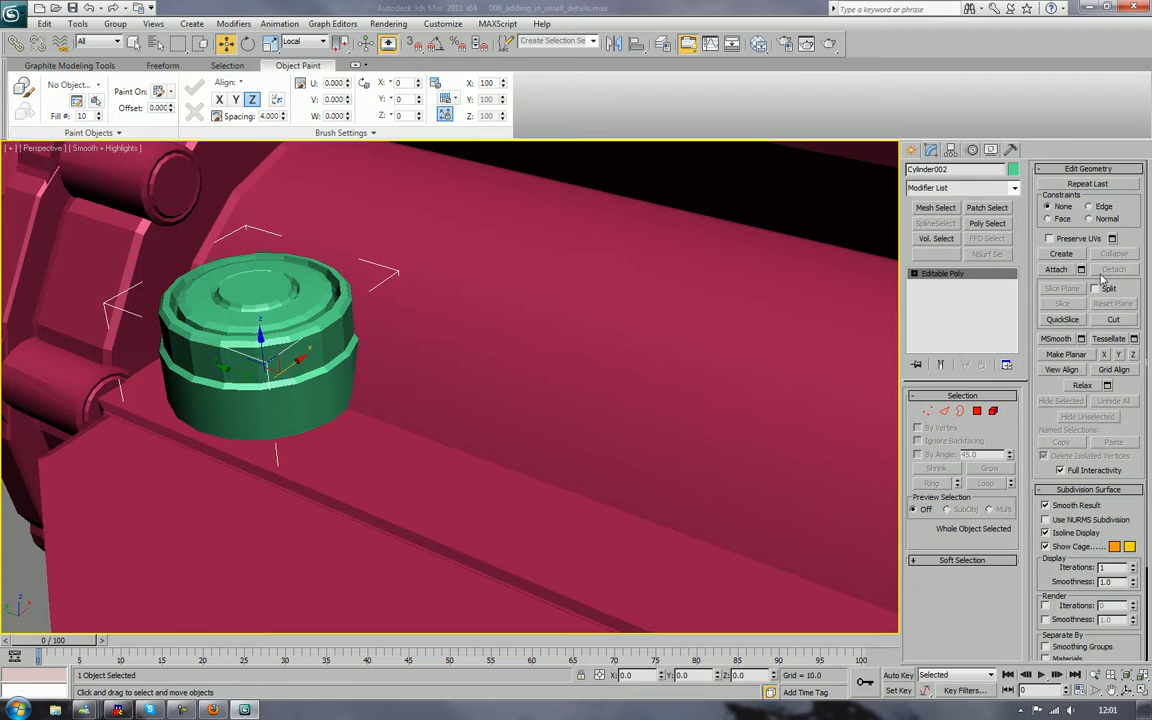
Try attaching the barrel mesh to the cap cylinder and undo the attachment
left_click(1056, 270)
left_click(493, 345)
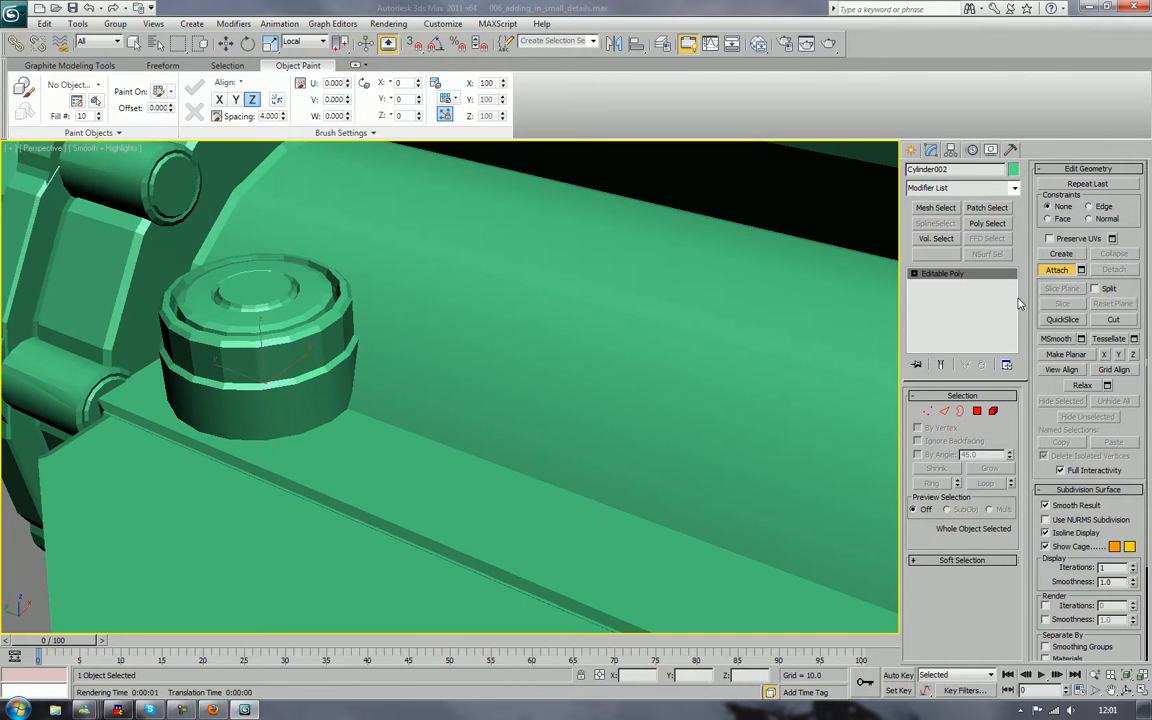
key("ctrl+z")
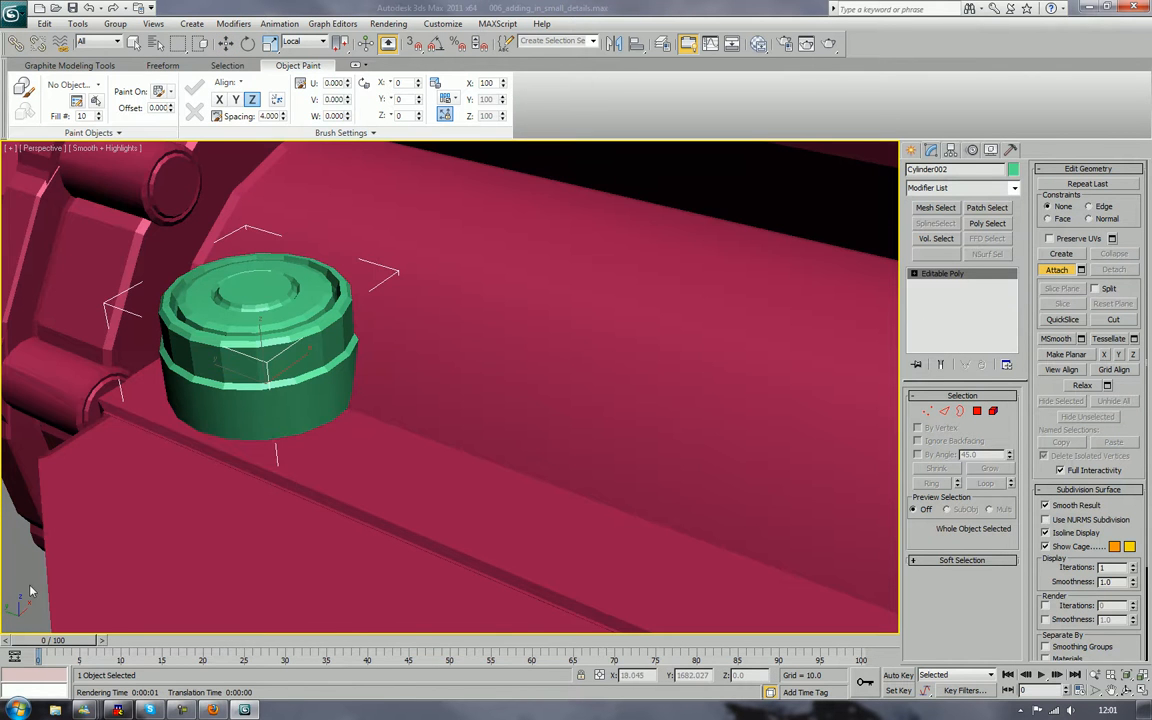
left_click(89, 563)
key("ctrl+z")
key("w")
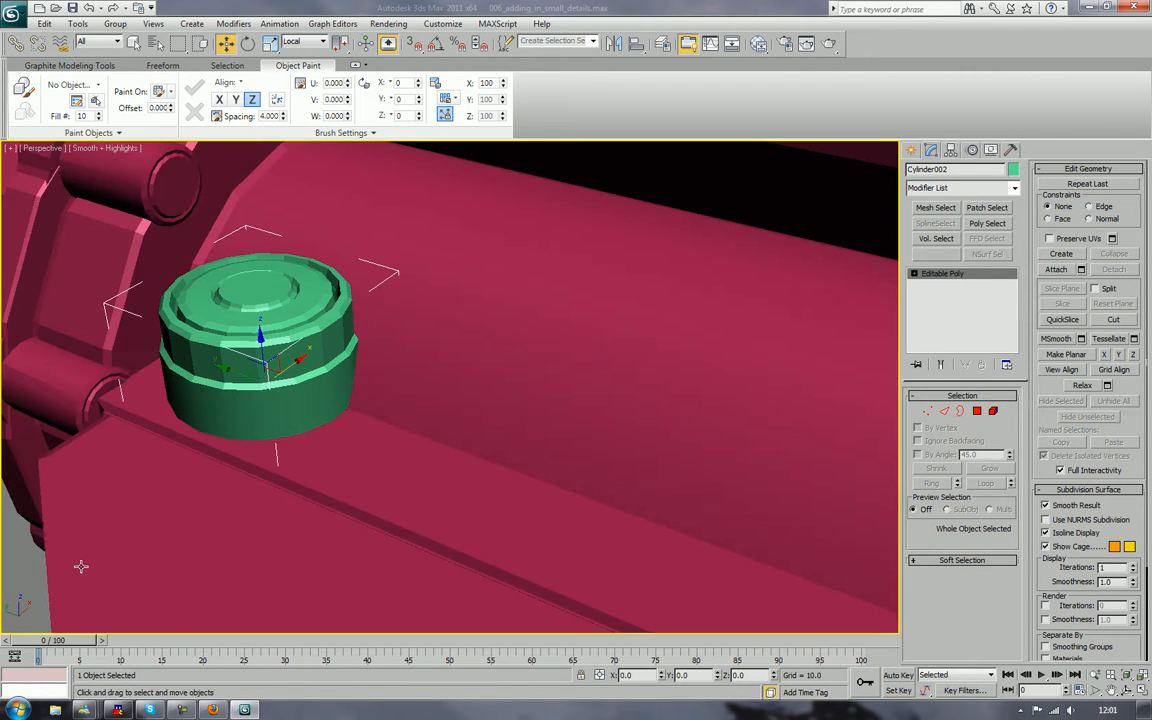
Attach the cap cylinder to the f_barrel_002 mesh and turn the edge display back on
left_click(123, 562)
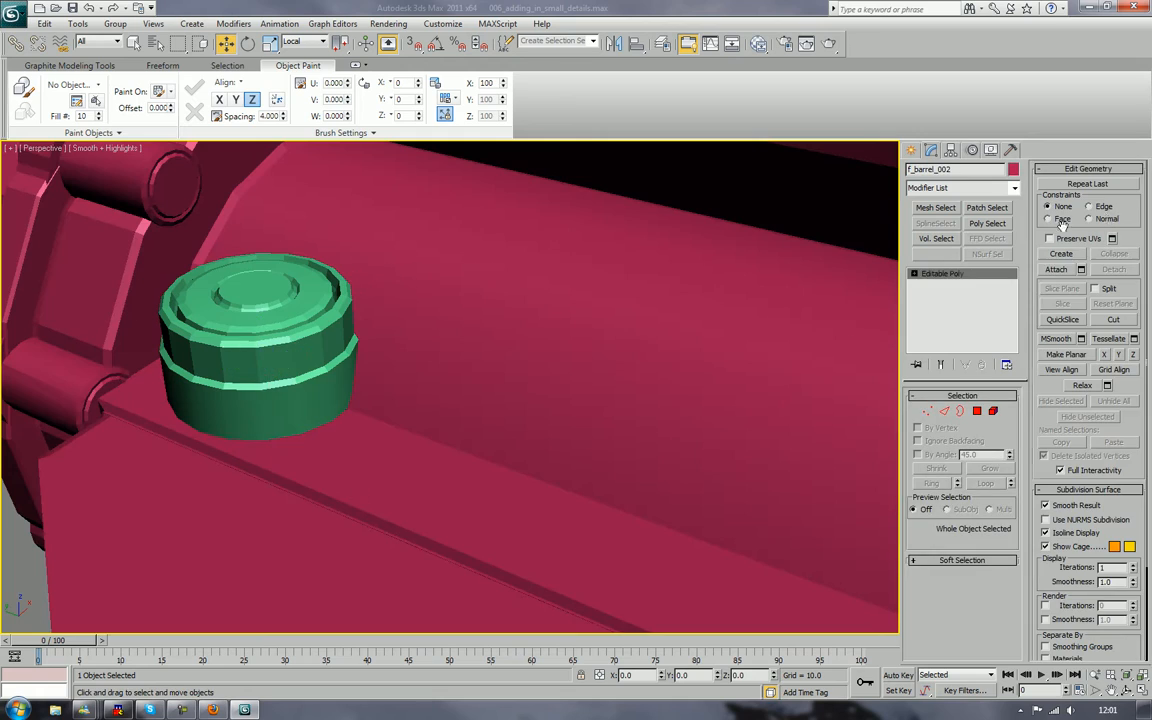
left_click(1055, 270)
left_click(324, 366)
key("F4")
Create a long flat box aligned to the underside of the ledge between the scoop and the lower cylinder
scroll(324, 366, "down", 6)
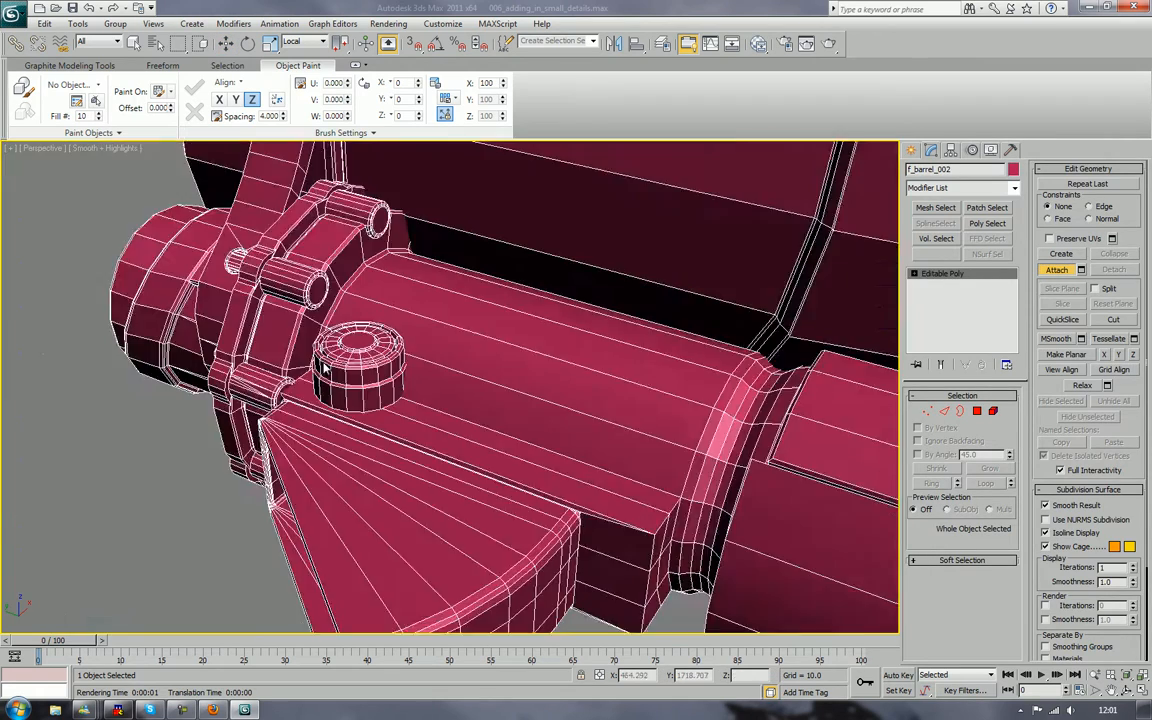
middle_click_drag(325, 368, 461, 356, "alt")
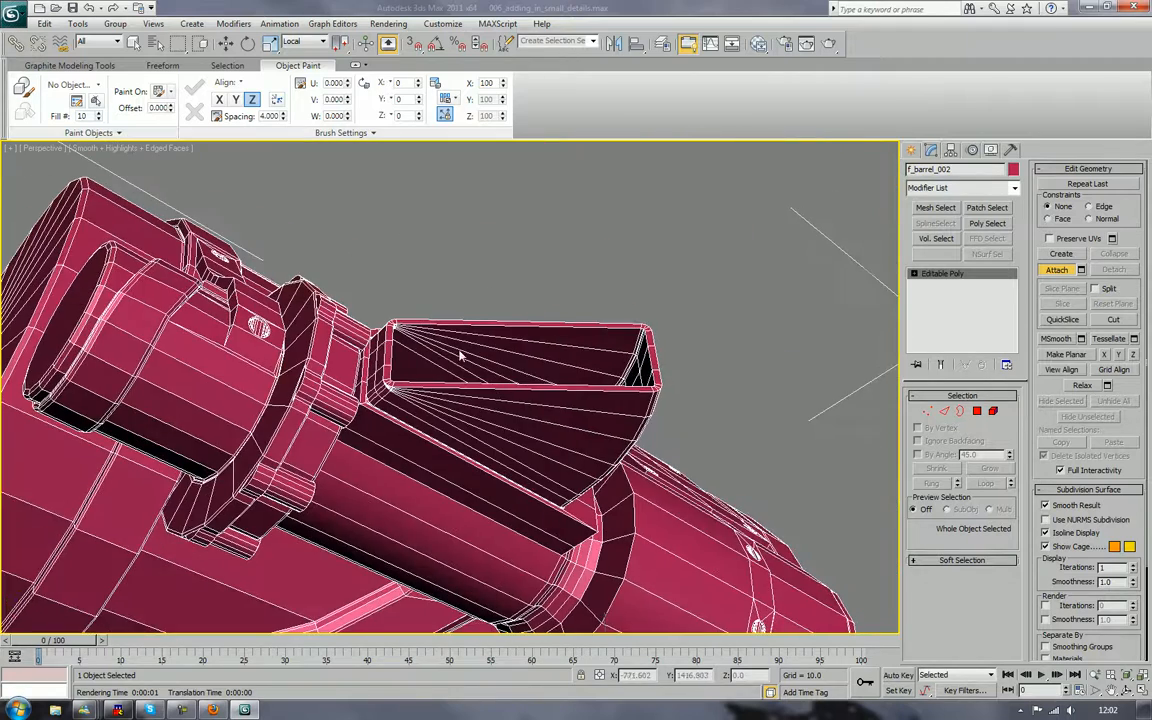
scroll(501, 427, "up", 5)
middle_click_drag(501, 429, 589, 206)
scroll(593, 240, "down", 2)
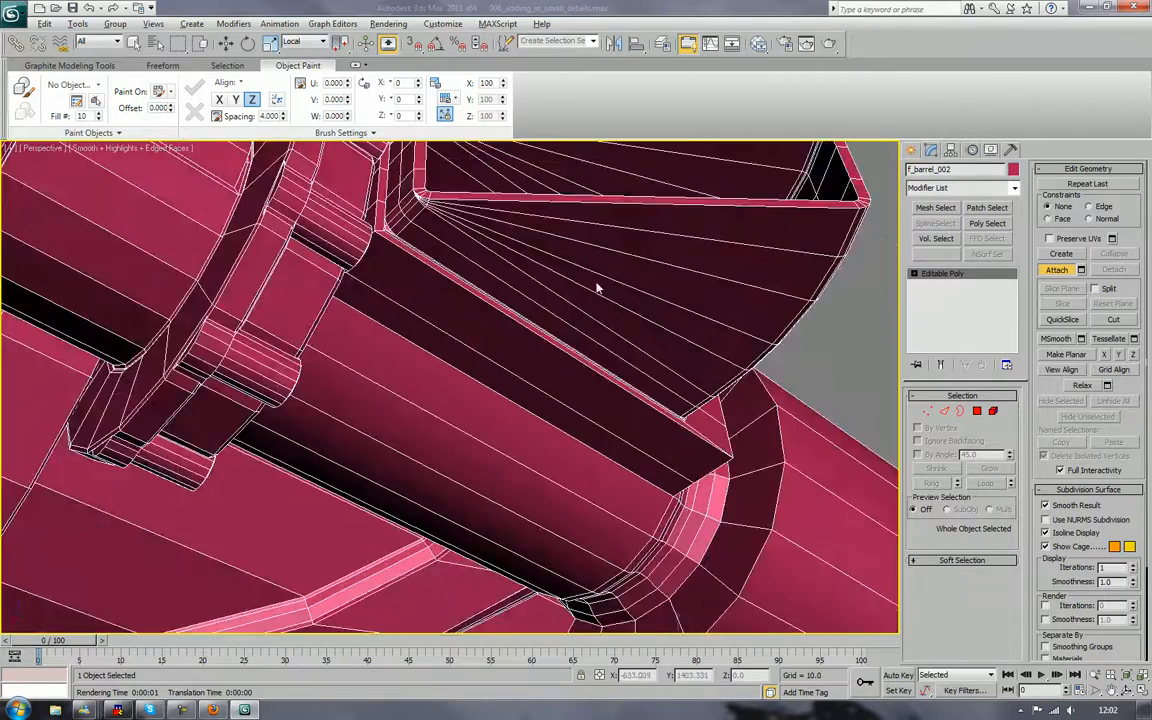
middle_click_drag(599, 288, 641, 290, "alt")
left_click(910, 150)
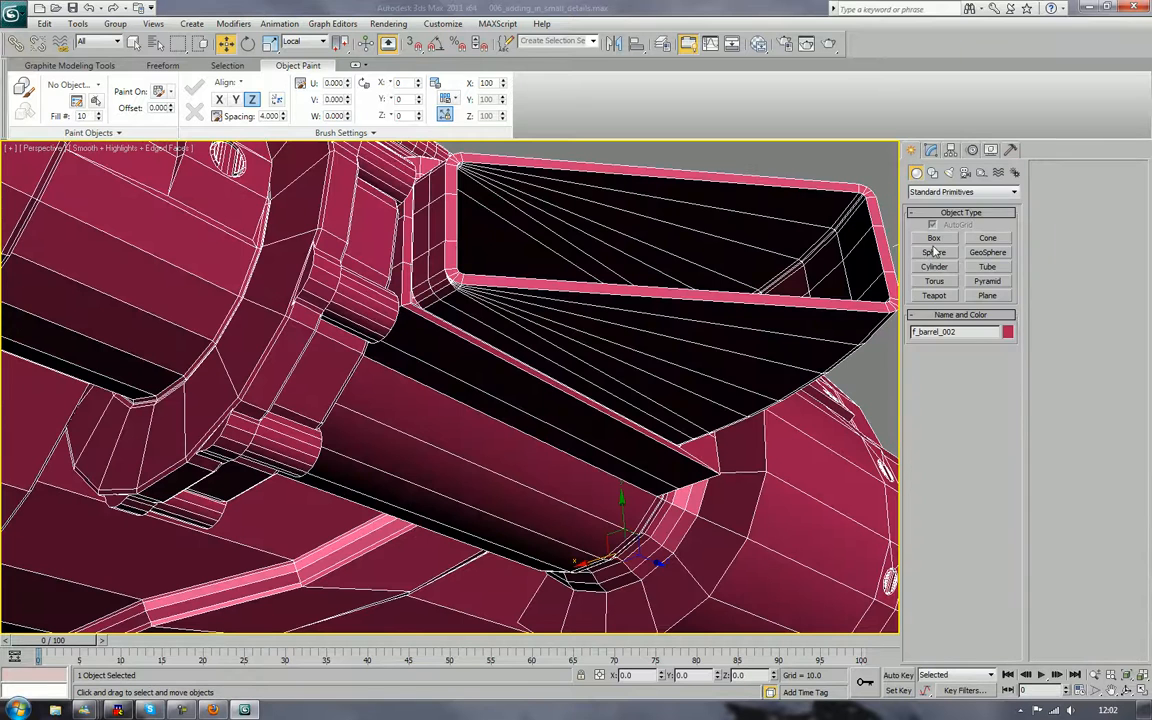
left_click(933, 238)
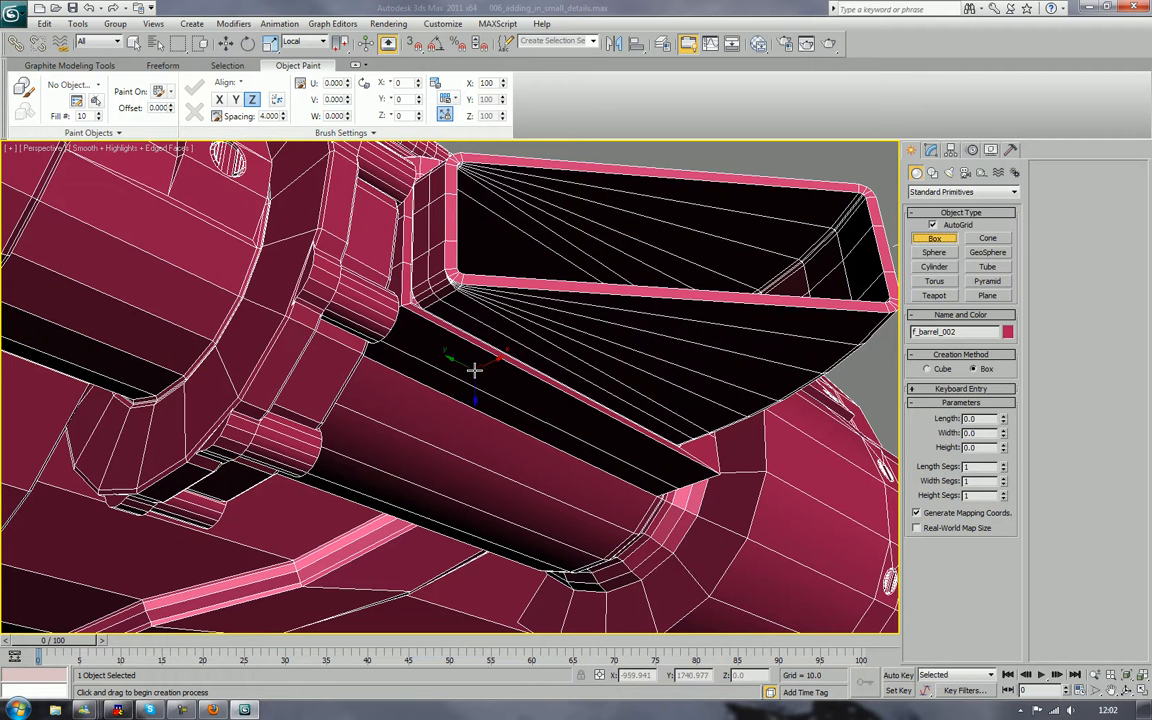
left_click_drag(481, 373, 571, 496)
left_click(557, 535)
key("w")
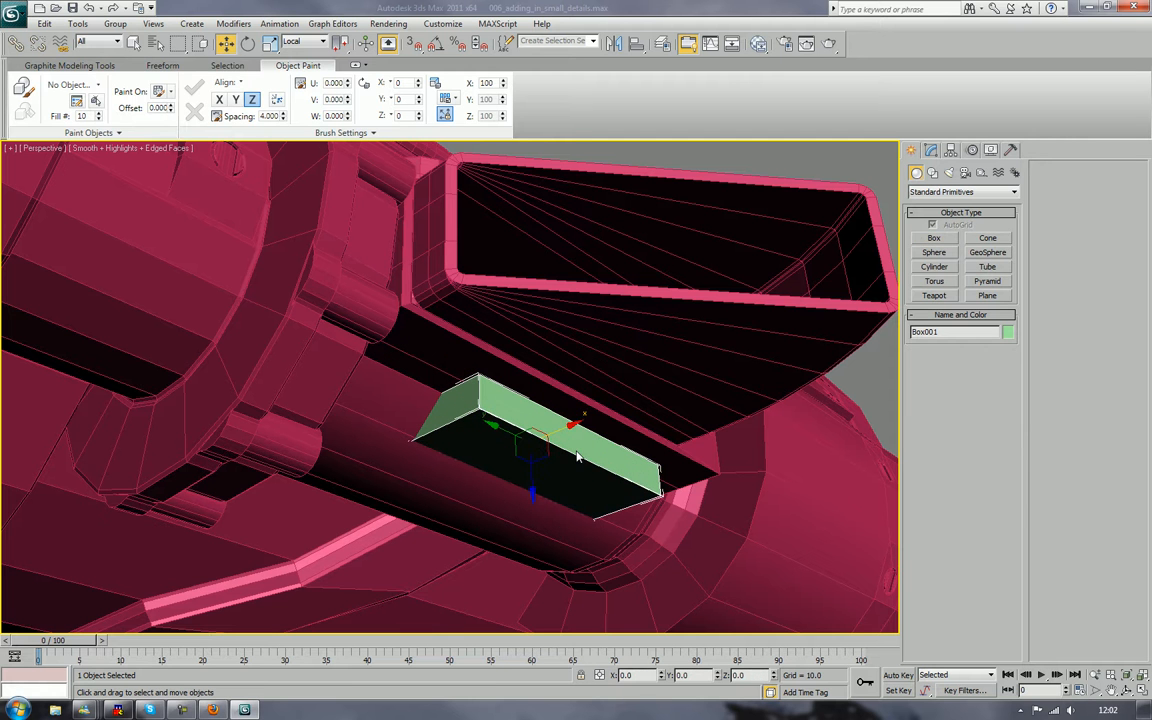
Convert the new box to an Editable Poly and switch to polygon editing
right_click(577, 456)
mouse_move(603, 577)
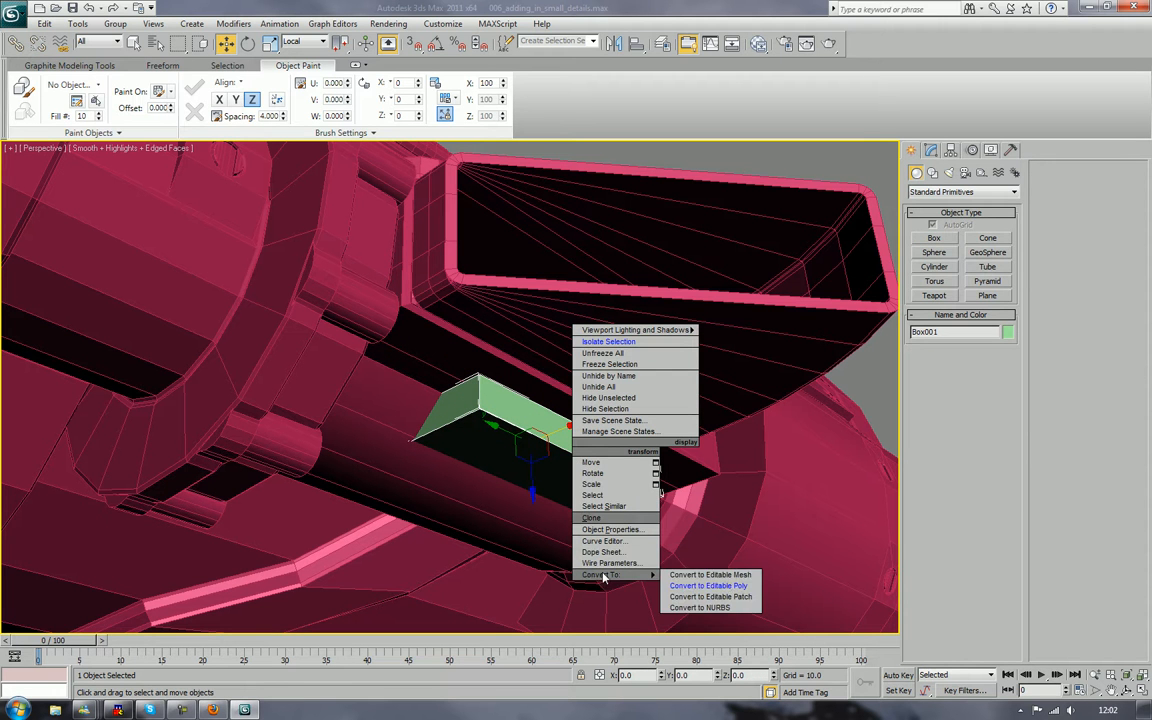
left_click(735, 587)
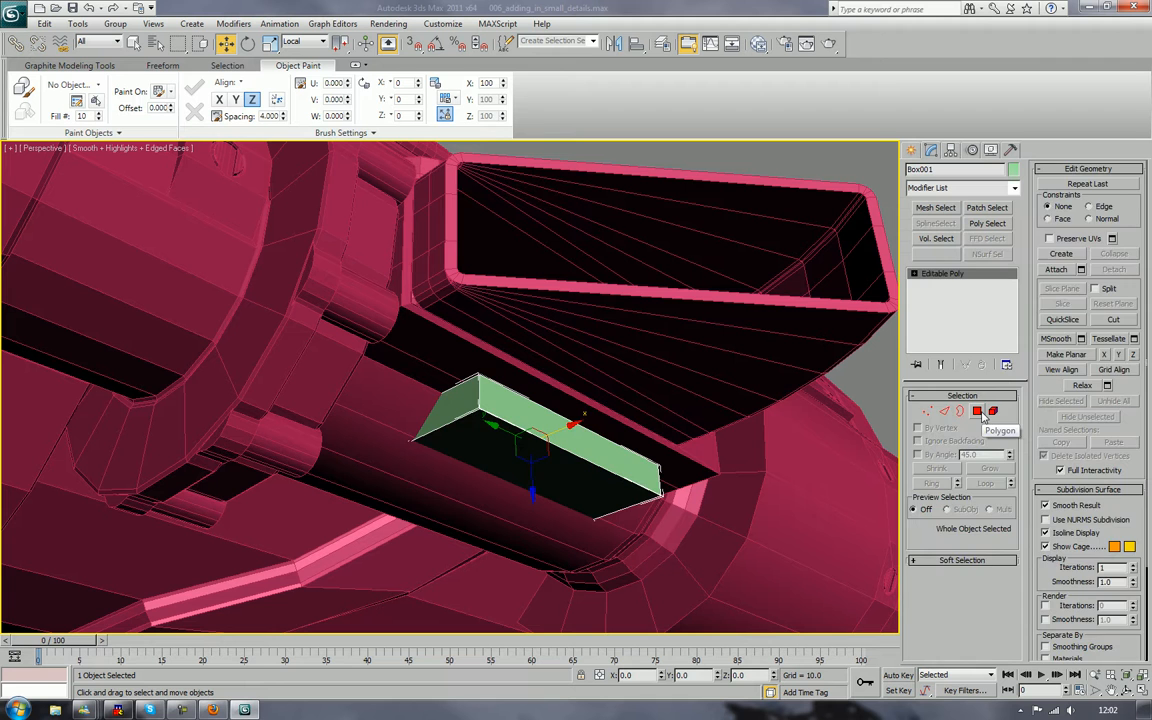
left_click(980, 412)
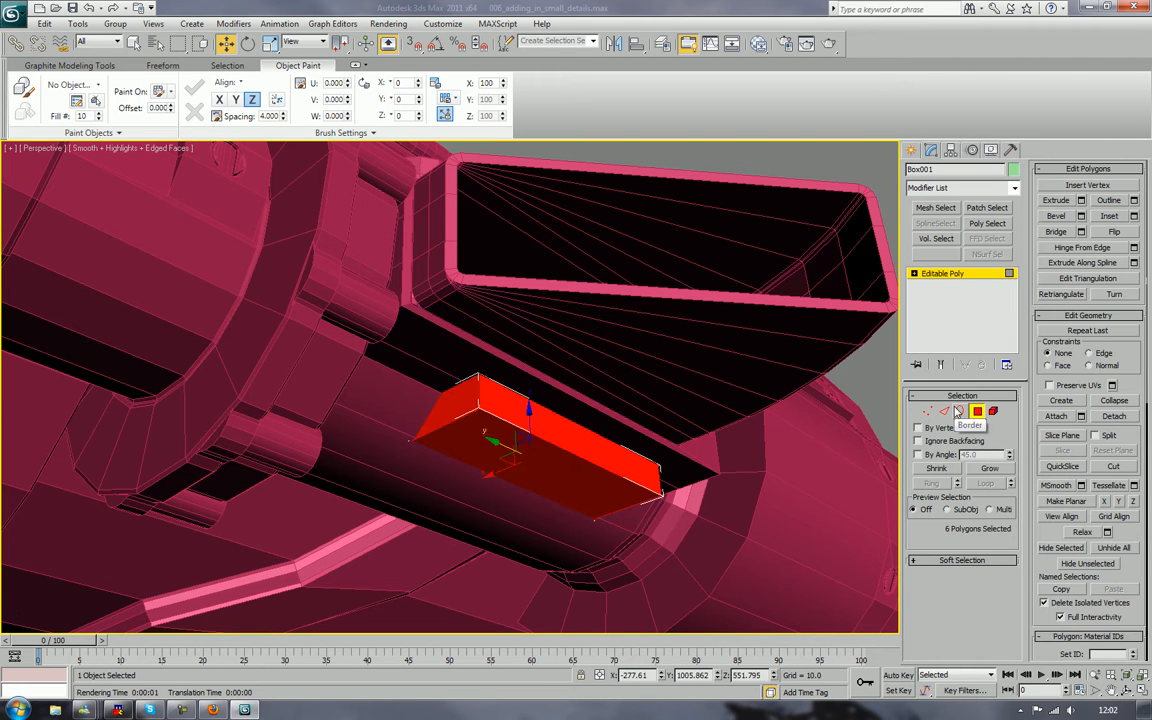
Chamfer all edges of the long flat box slightly and leave edge editing
left_click(944, 411, "ctrl")
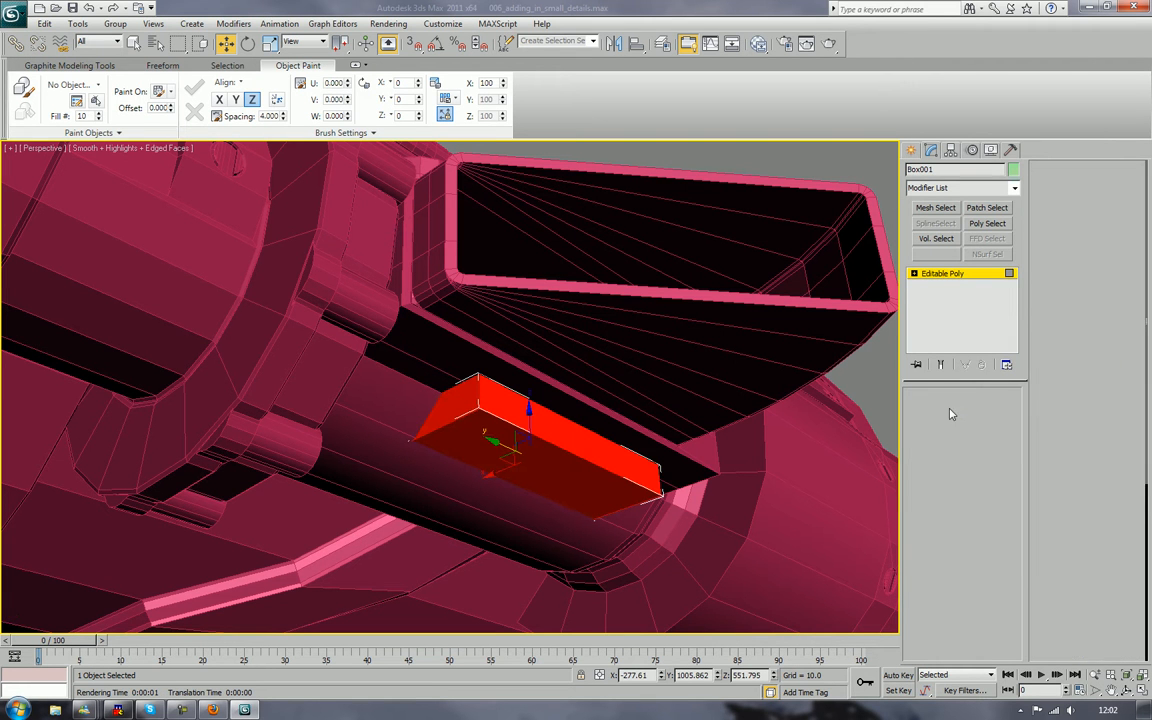
left_click(1063, 234)
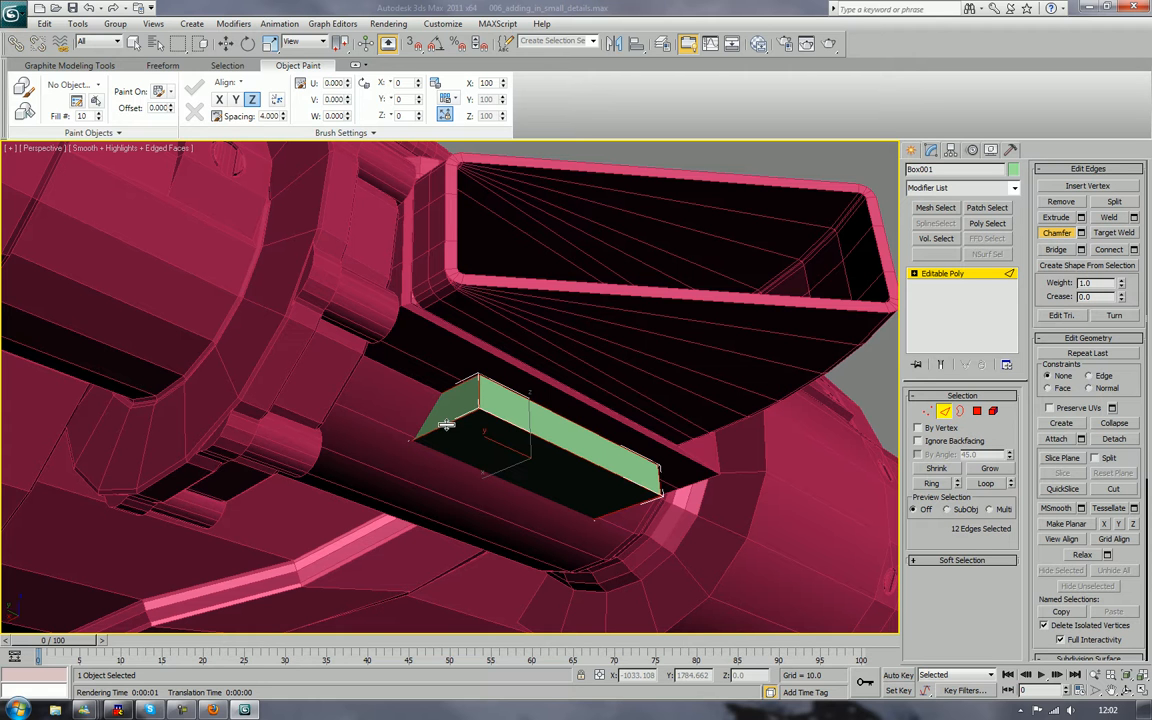
left_click_drag(446, 424, 448, 422)
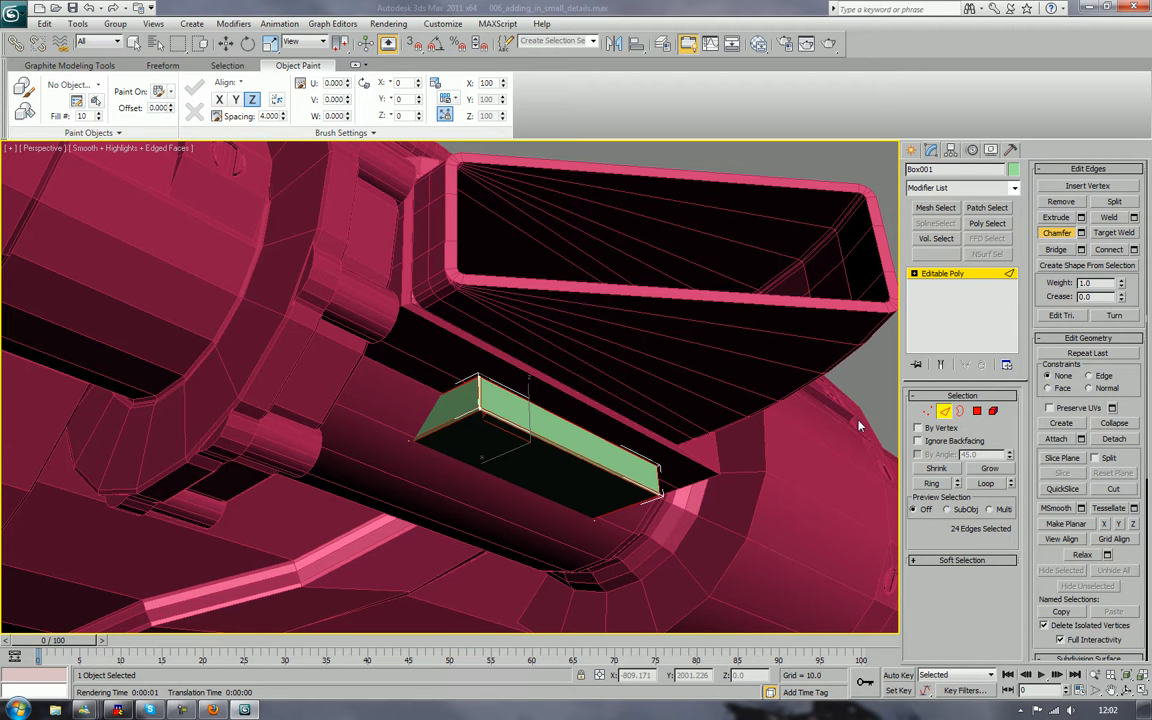
left_click(944, 411)
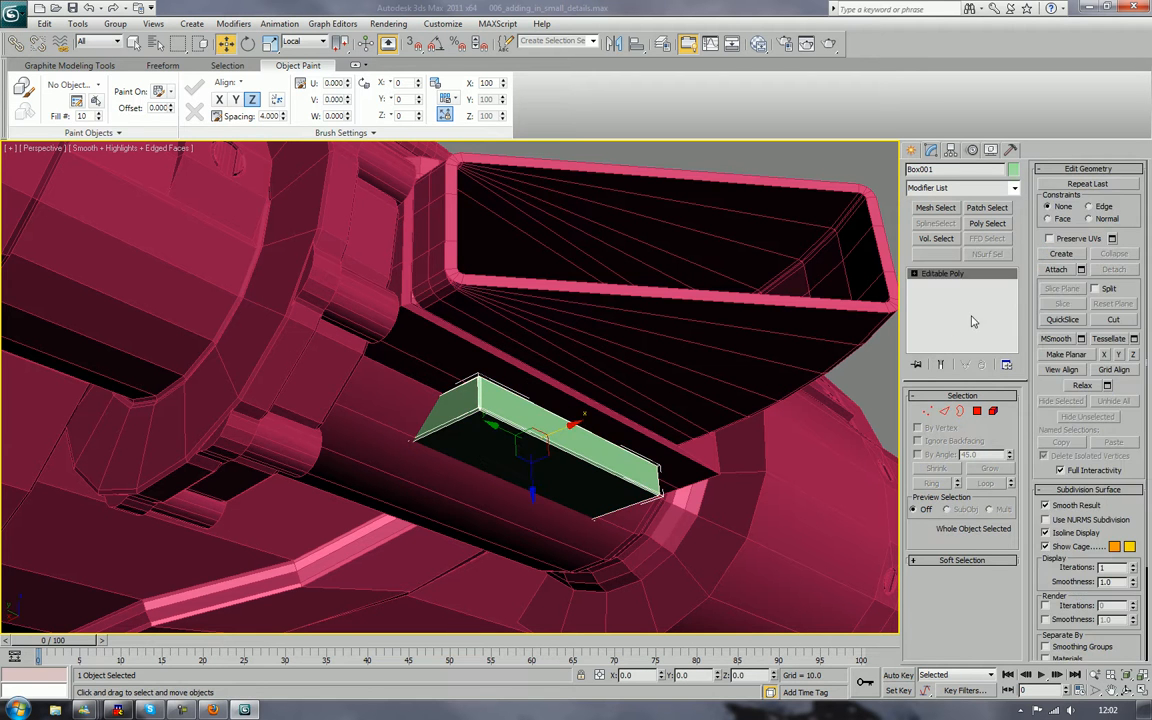
Attach the chamfered box to the f_barrel_002 mesh and deselect everything
left_click(764, 543)
left_click(1056, 270)
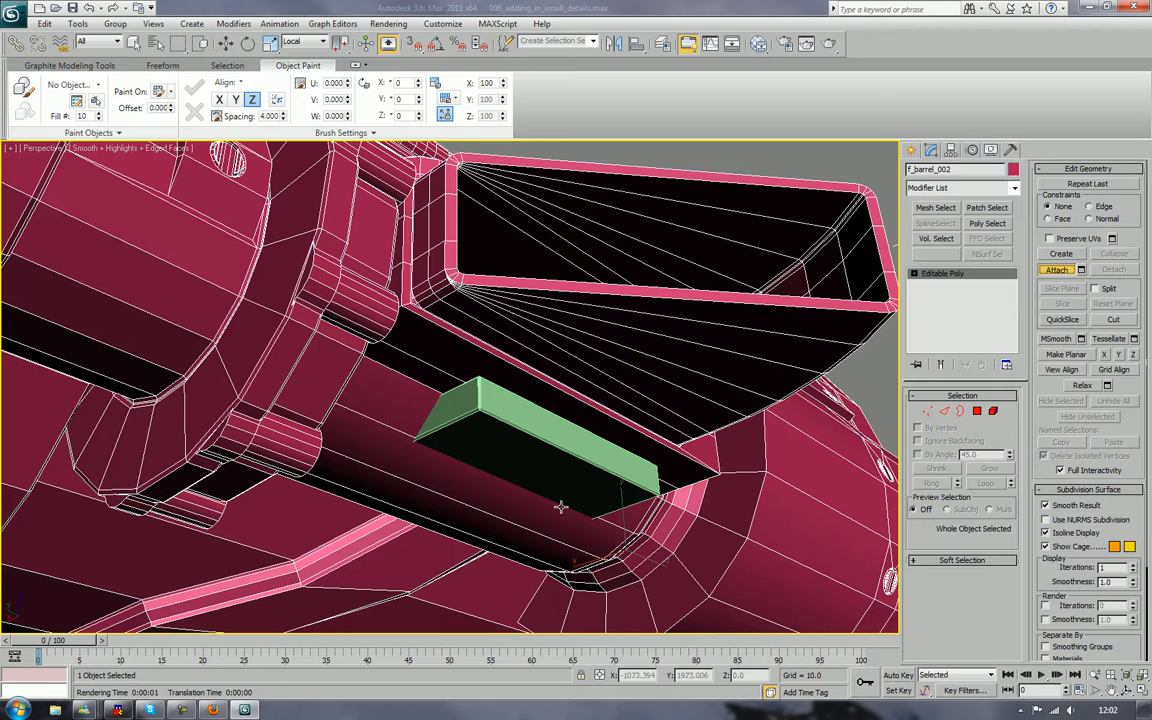
left_click(511, 422)
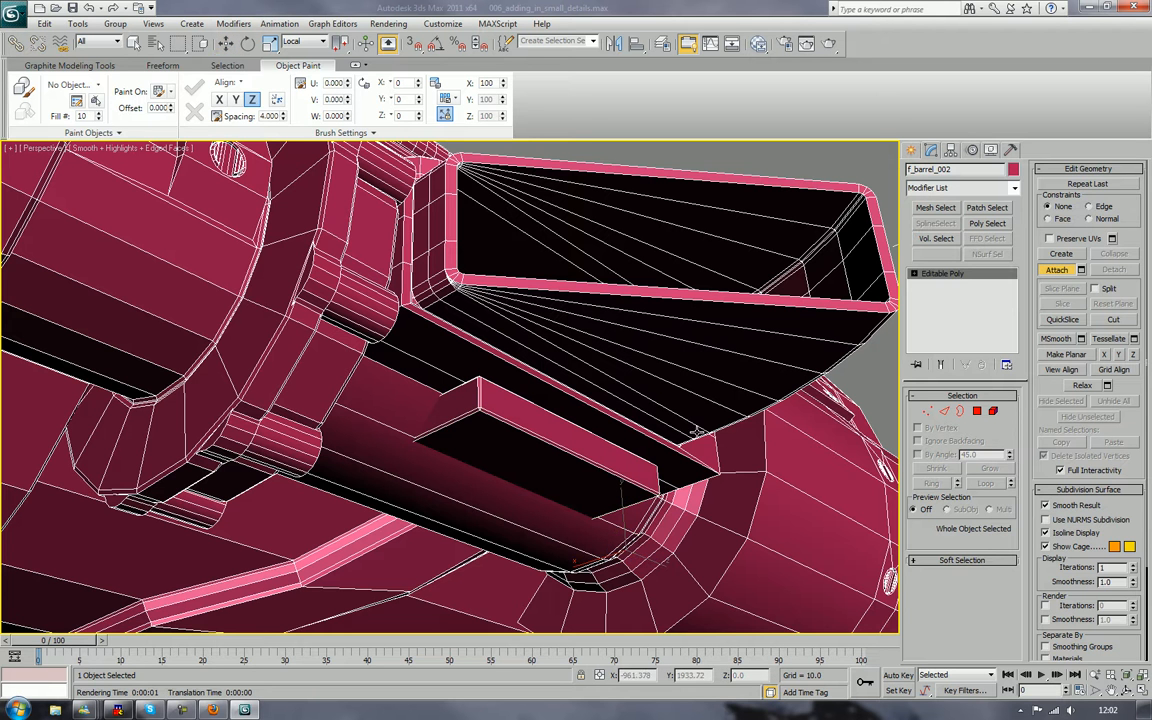
left_click(1058, 271)
left_click(858, 178)
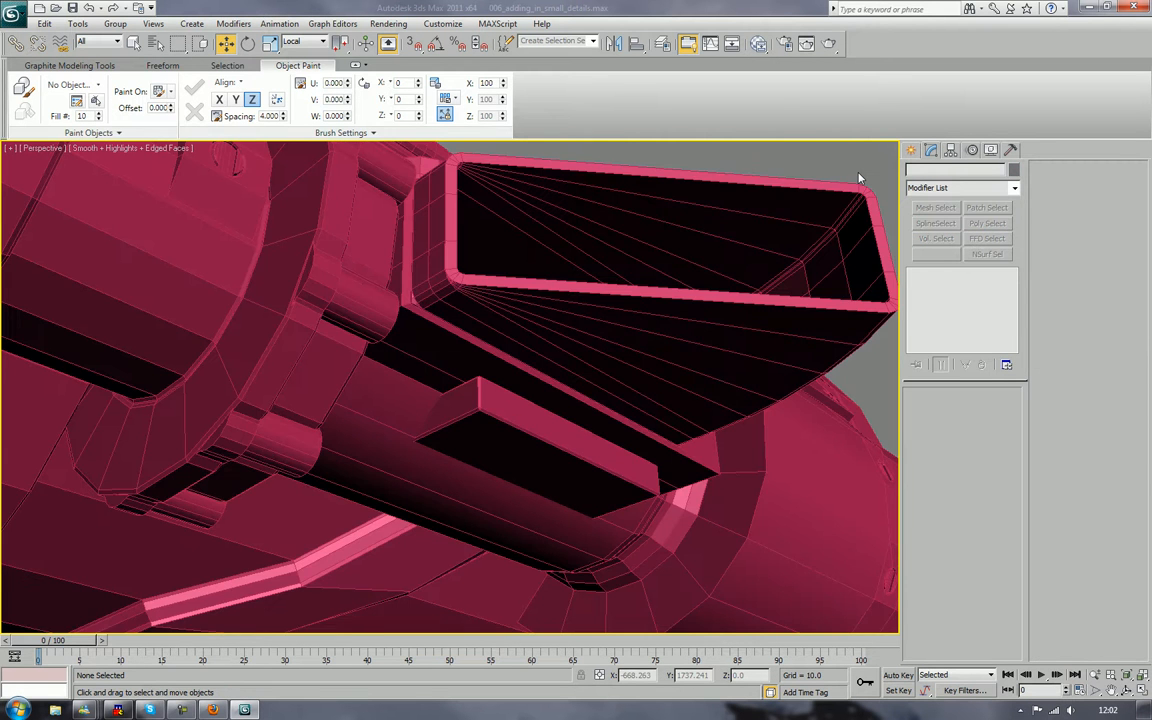
Look over the whole gun and select the f_barrel_002 mesh from its rear end
key("z")
middle_click_drag(702, 260, 752, 283, "alt")
scroll(559, 364, "up", 4)
scroll(559, 364, "down", 3)
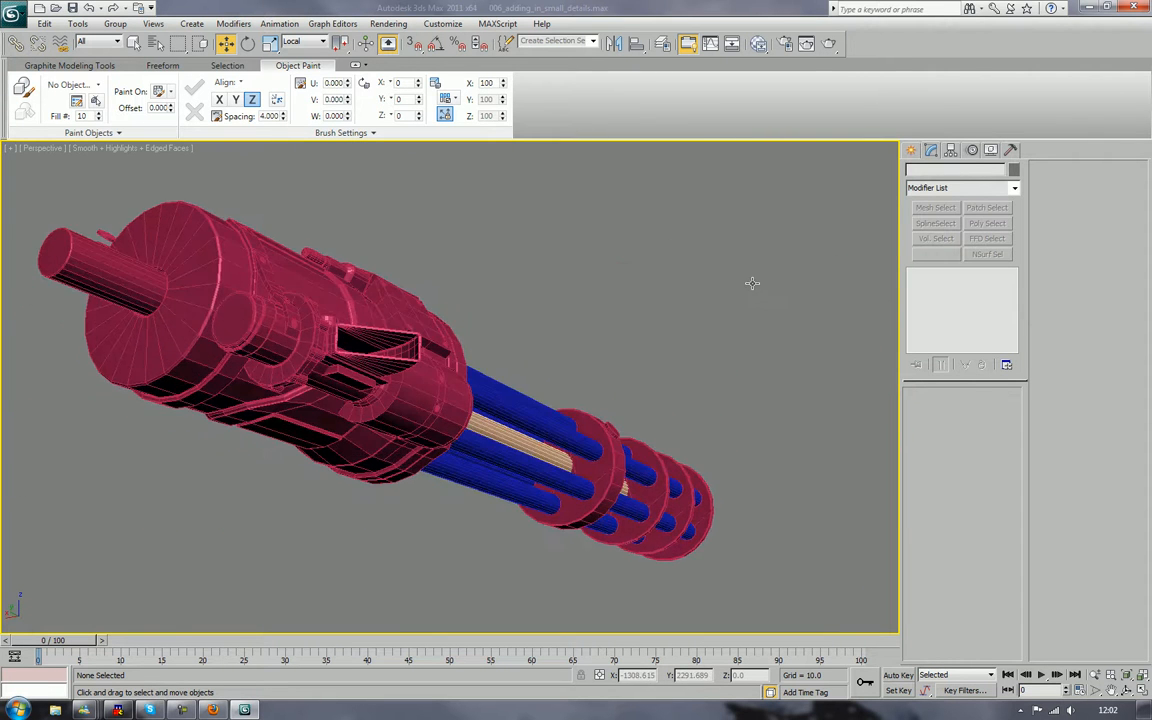
middle_click_drag(532, 322, 427, 323, "alt")
left_click(386, 442)
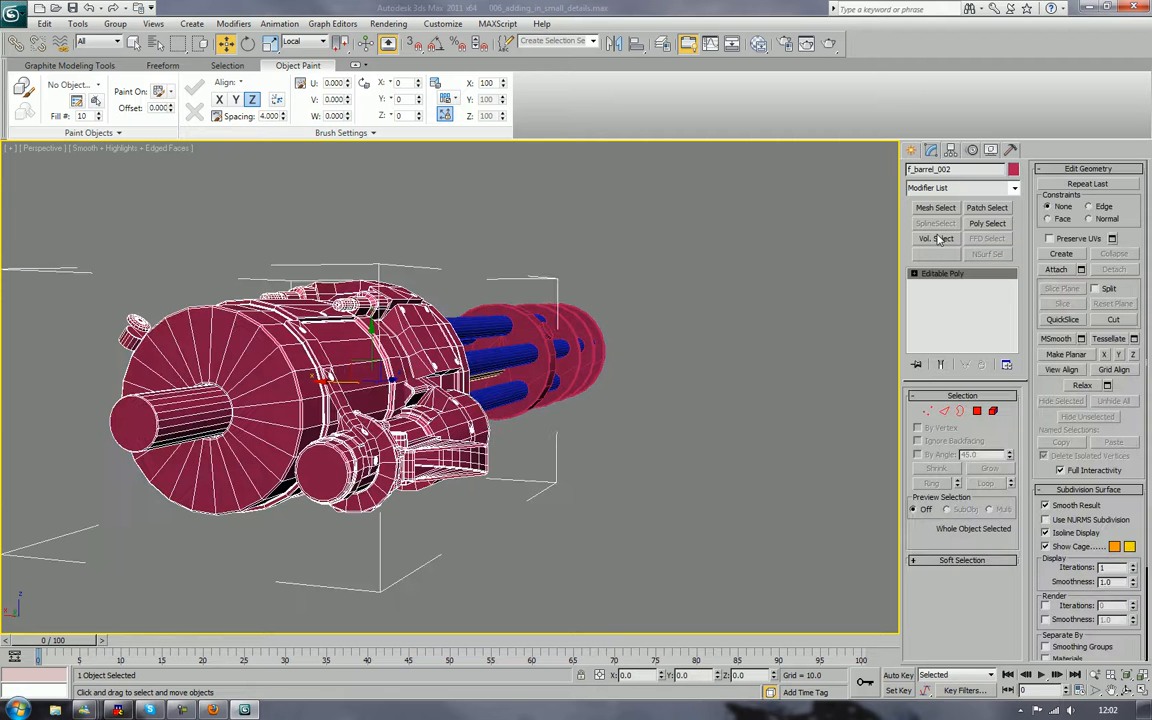
Try to pick the lower cylinder assembly of the barrel mesh as an element and clear the selection
key("5")
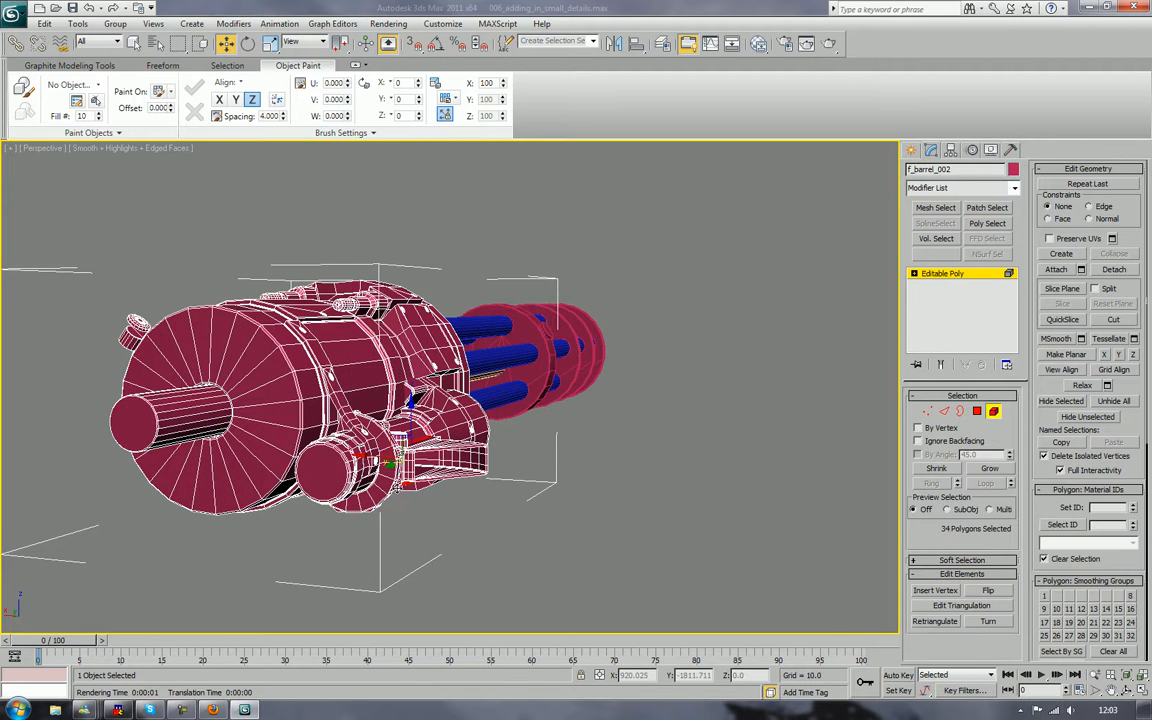
left_click(358, 440)
middle_click_drag(384, 436, 380, 507, "alt")
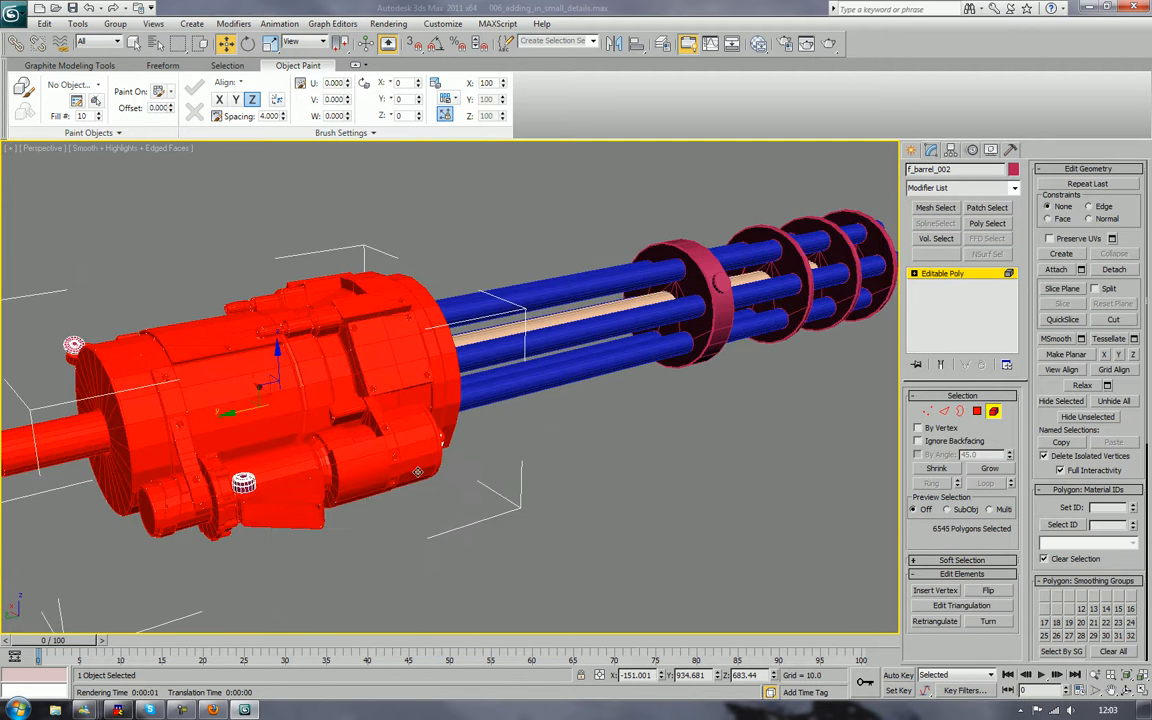
left_click(486, 499)
middle_click_drag(486, 499, 535, 482, "alt")
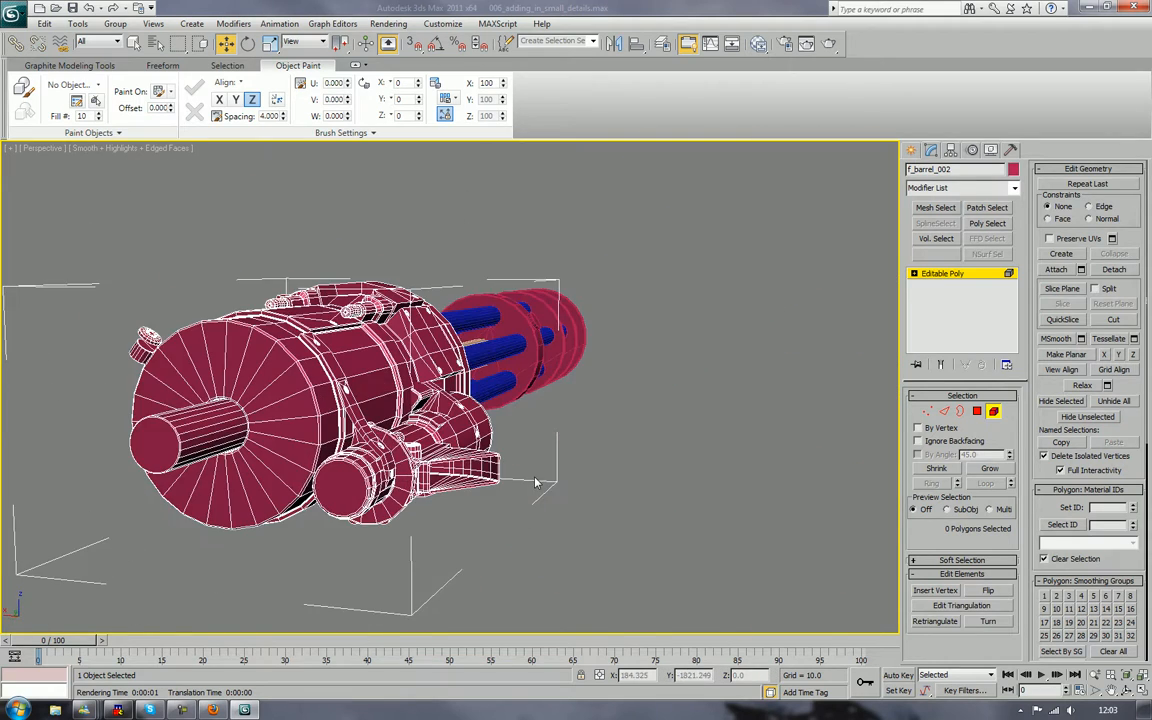
Select the end cap polygon of the lower cylinder and grow the selection over its flange, curved straps and adjoining cylinder section
key("4")
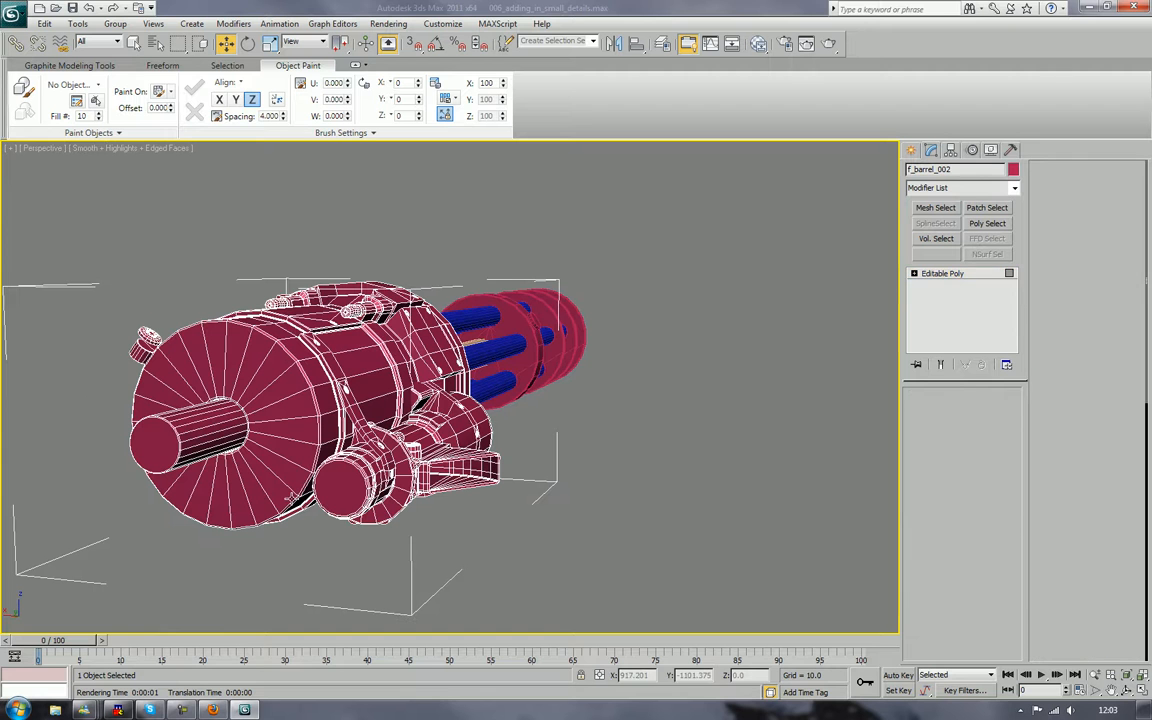
left_click(342, 488)
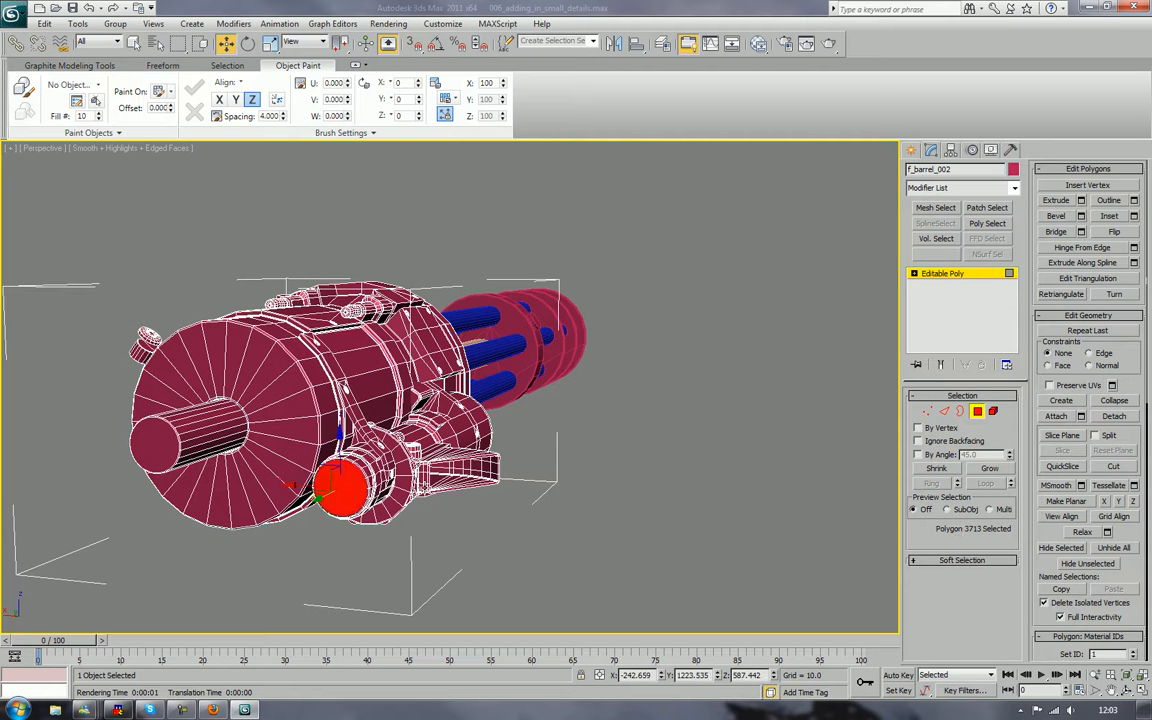
left_click(987, 469)
left_click(987, 469)
left_click(987, 469)
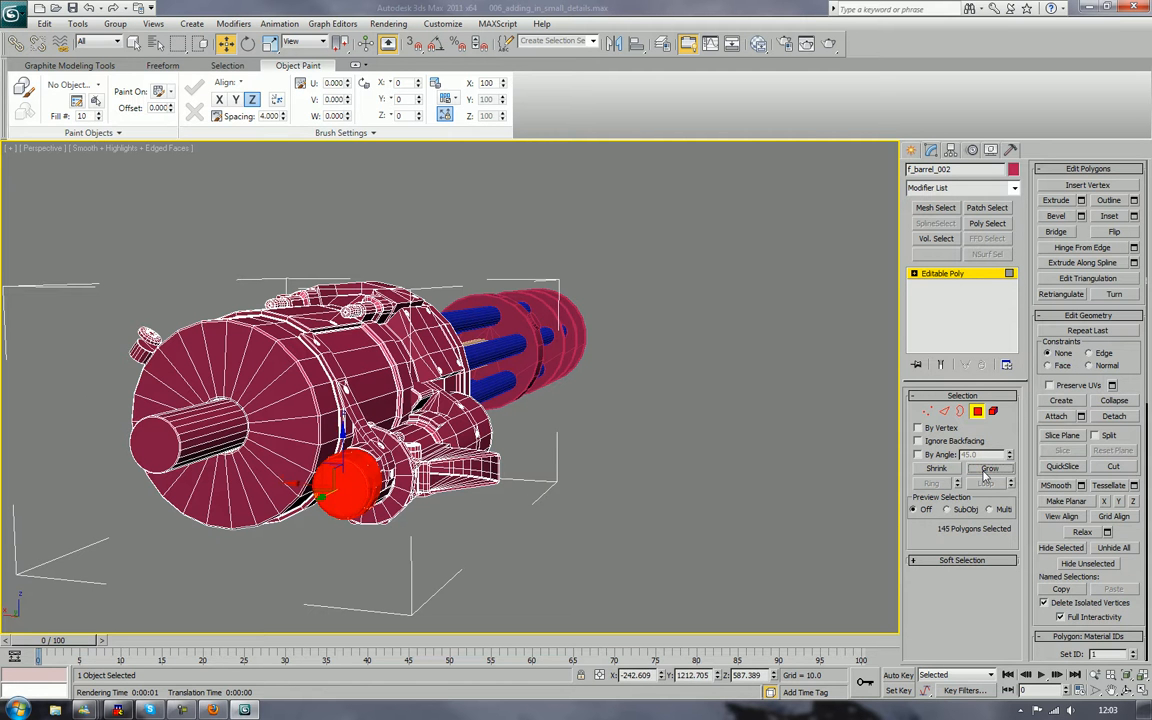
left_click(987, 469)
left_click(987, 470)
left_click(987, 470)
left_click(987, 470)
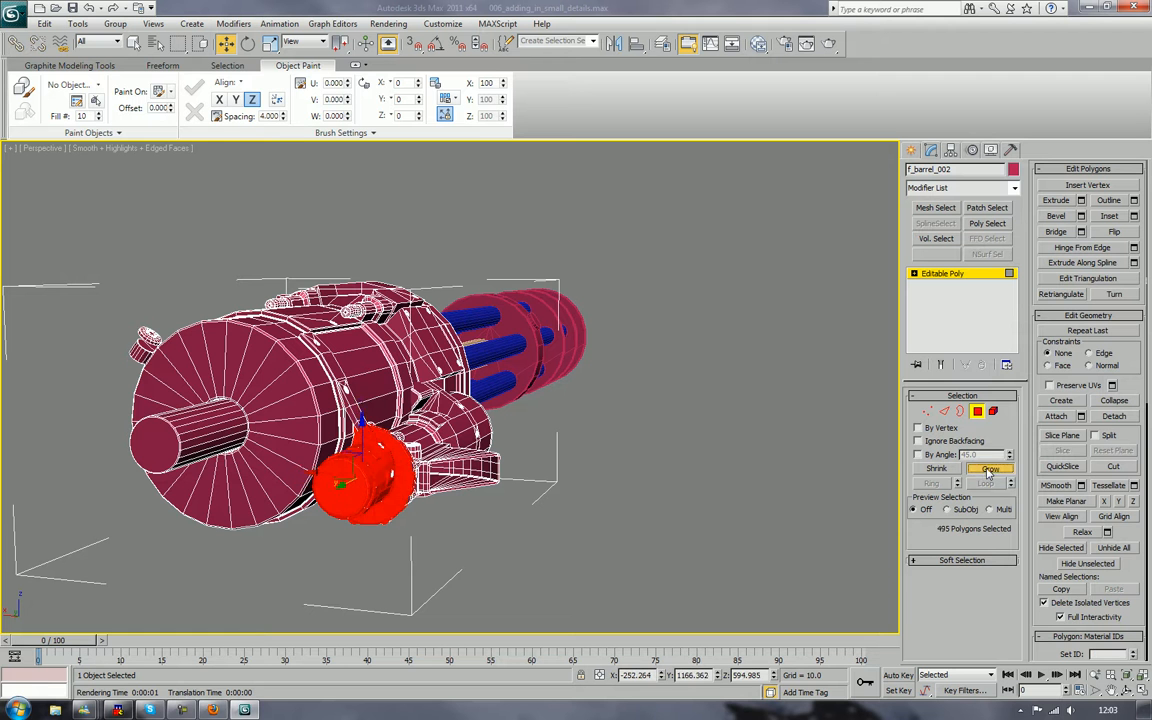
left_click(987, 470)
left_click(987, 470)
left_click(987, 470)
left_click(987, 470)
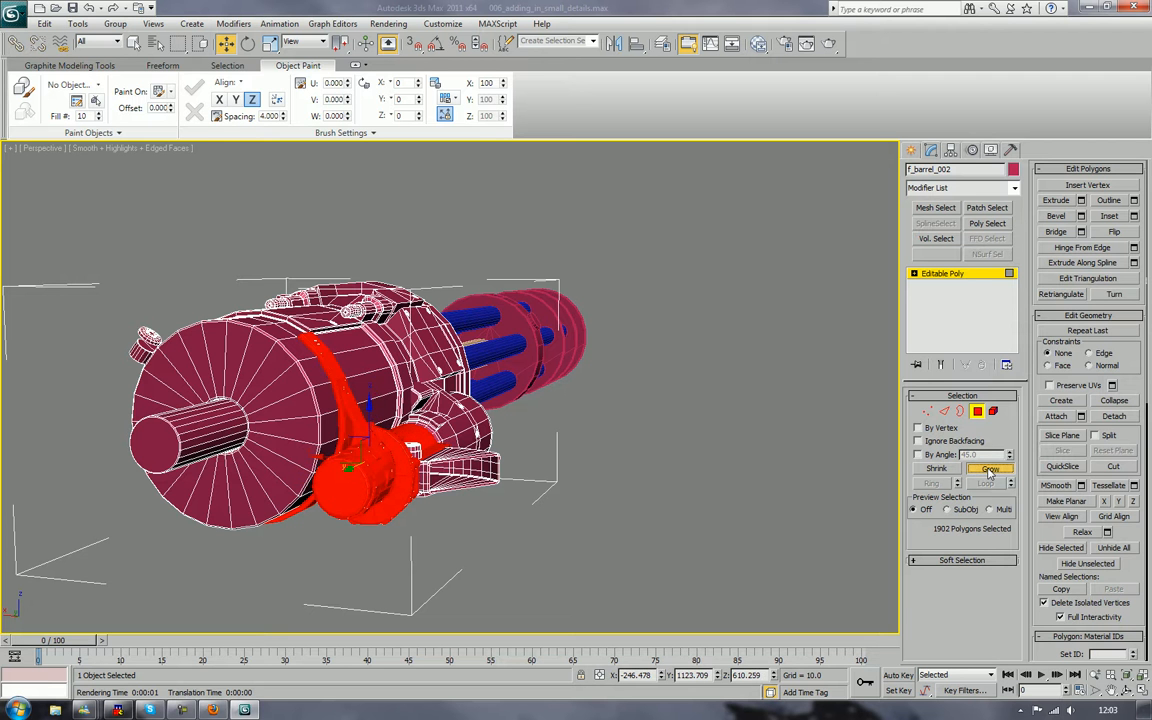
left_click(987, 470)
key("ctrl+z")
Add the scoop and the remaining small parts of the lower cylinder assembly to the polygon selection and save the scene
middle_click_drag(788, 487, 771, 527, "alt")
middle_click_drag(612, 496, 717, 390, "alt")
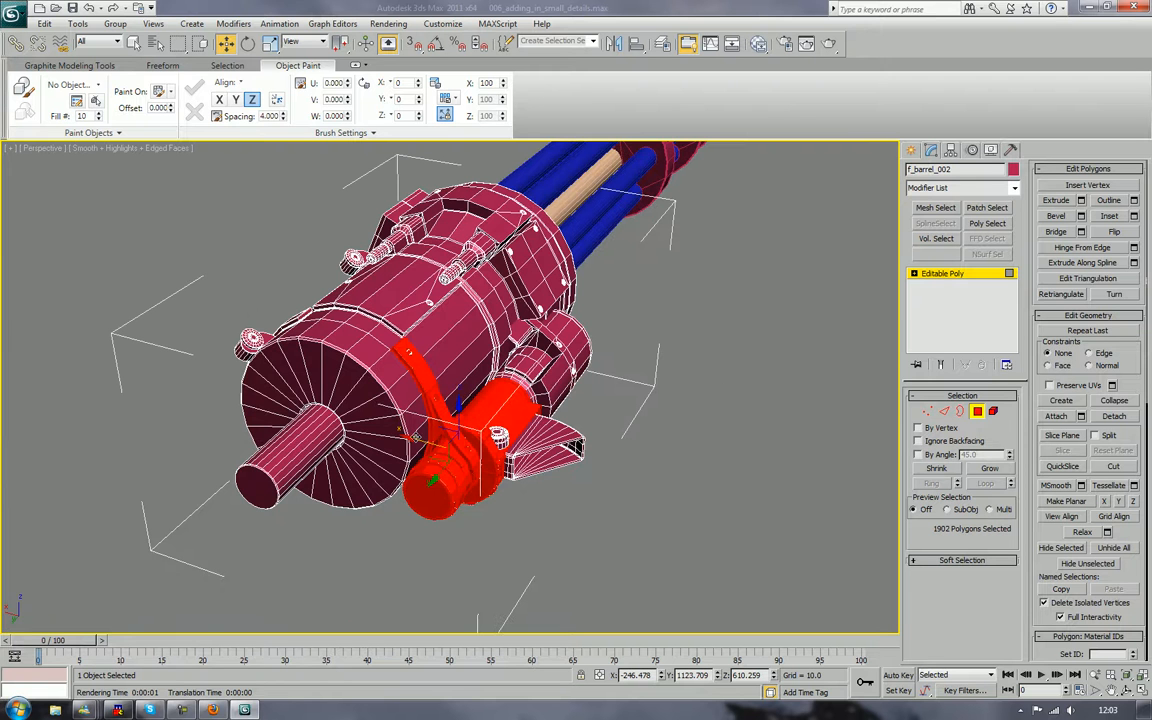
middle_click_drag(655, 443, 582, 578, "alt")
left_click_drag(593, 600, 467, 505)
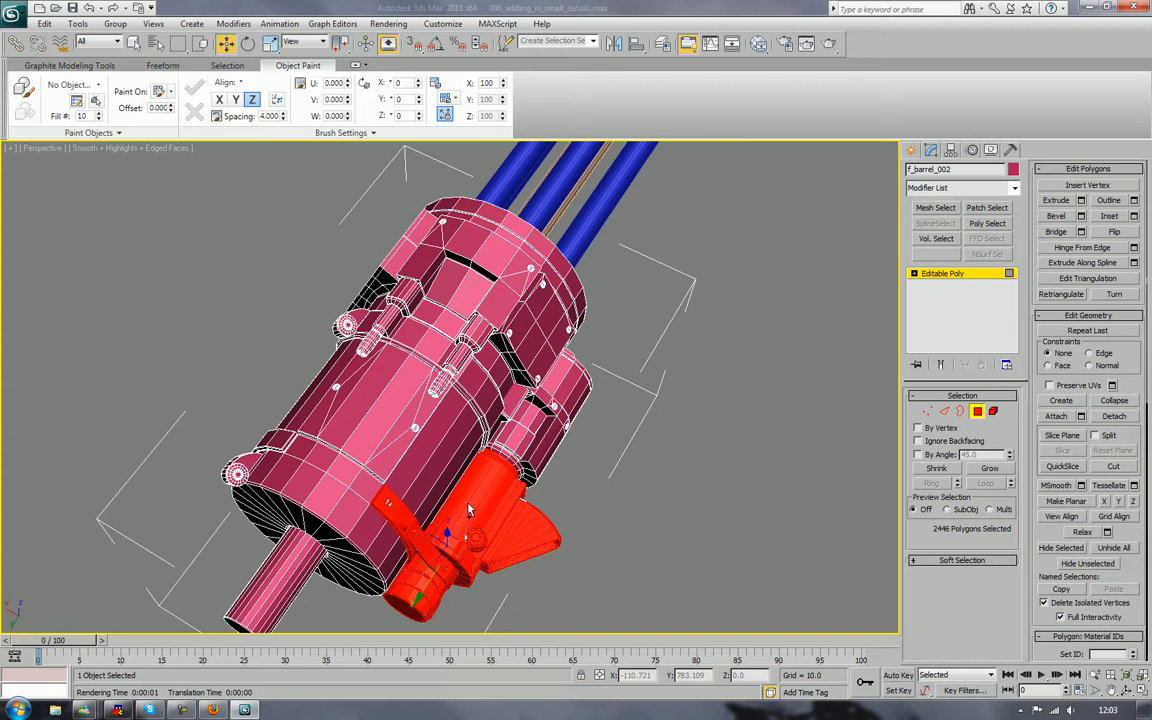
left_click_drag(558, 590, 465, 537)
middle_click_drag(552, 541, 591, 527, "alt")
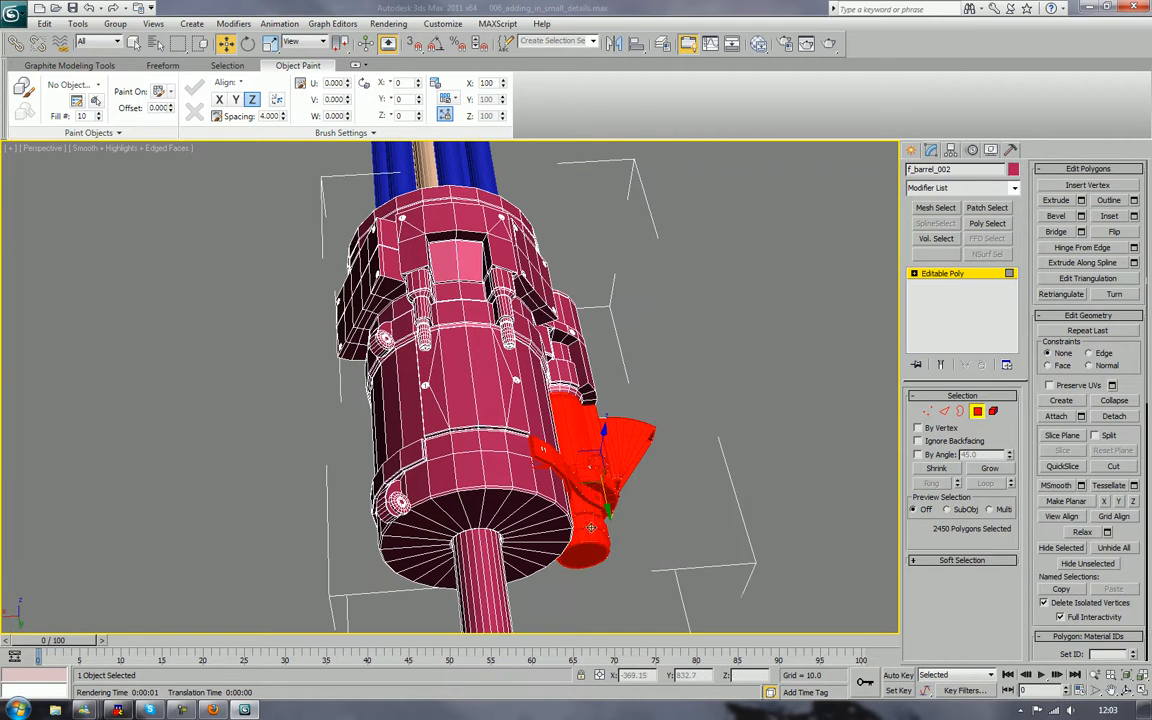
left_click_drag(589, 459, 586, 454, "ctrl")
key("ctrl+s")
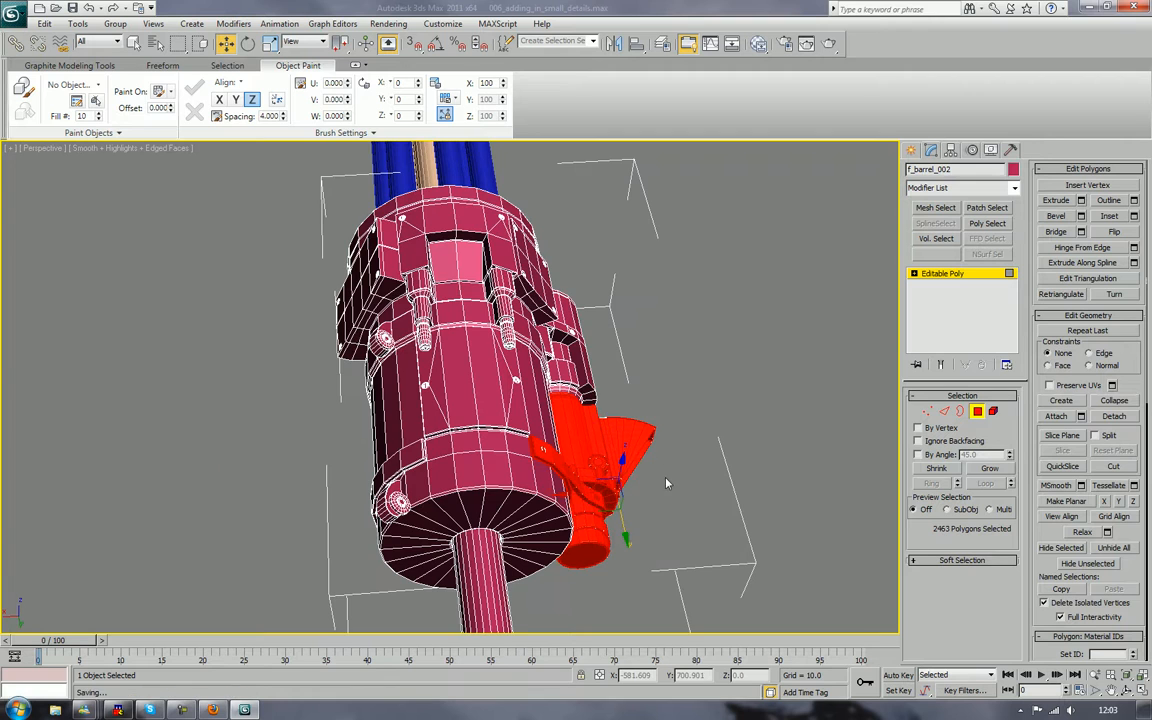
Clone the selected lower cylinder assembly polygons to a separate object placed beside the gun
middle_click_drag(604, 369, 687, 517, "alt")
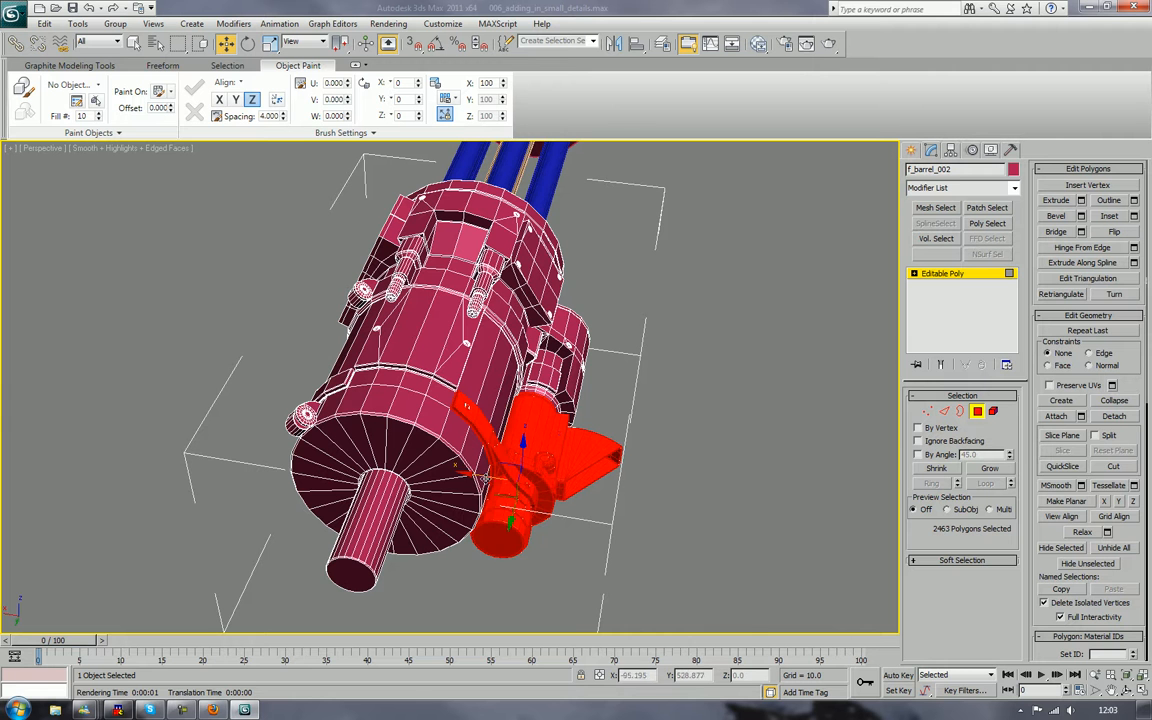
left_click_drag(563, 499, 788, 530, "shift")
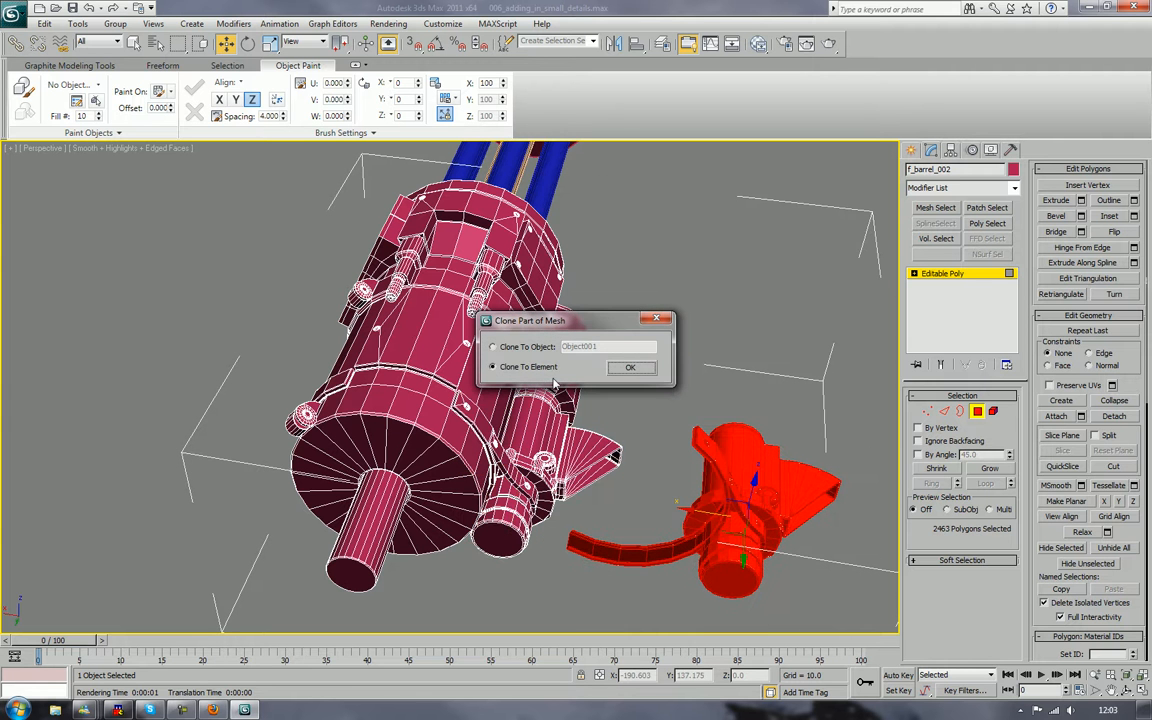
left_click(549, 348)
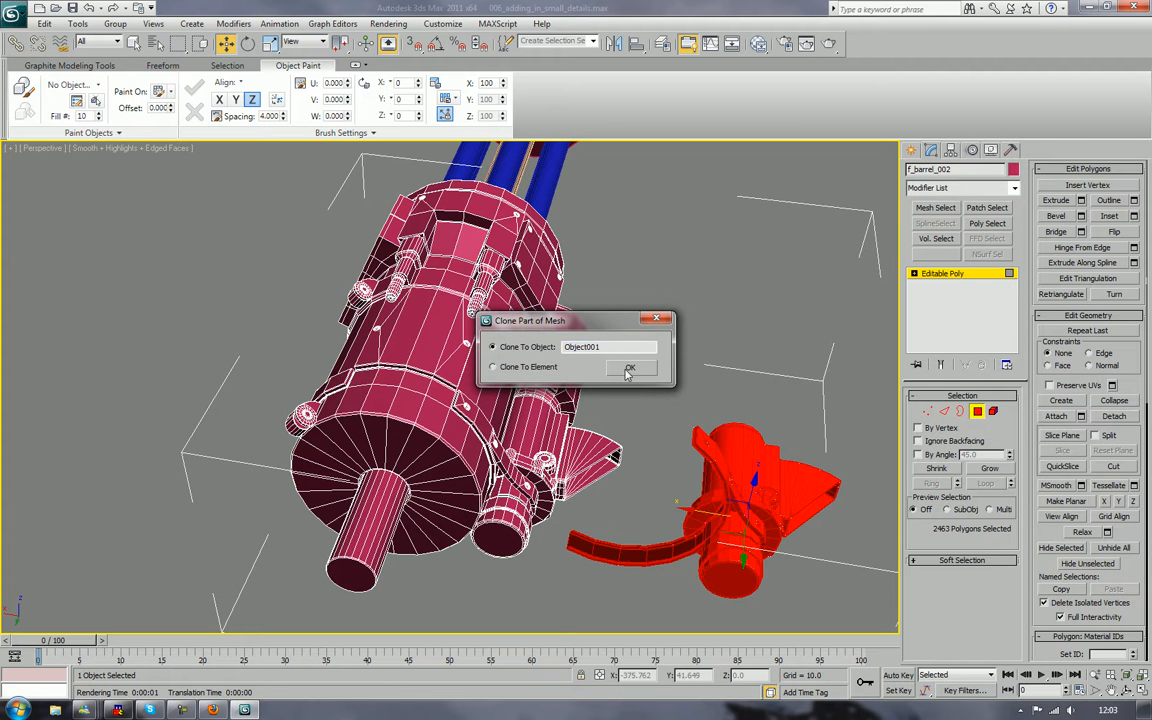
left_click(628, 369)
Select the cloned assembly and delete the outer stretch of its lower curved strap
mouse_move(676, 452)
middle_mouse_down("alt")
mouse_move(715, 386)
mouse_move(728, 389)
middle_mouse_up("alt")
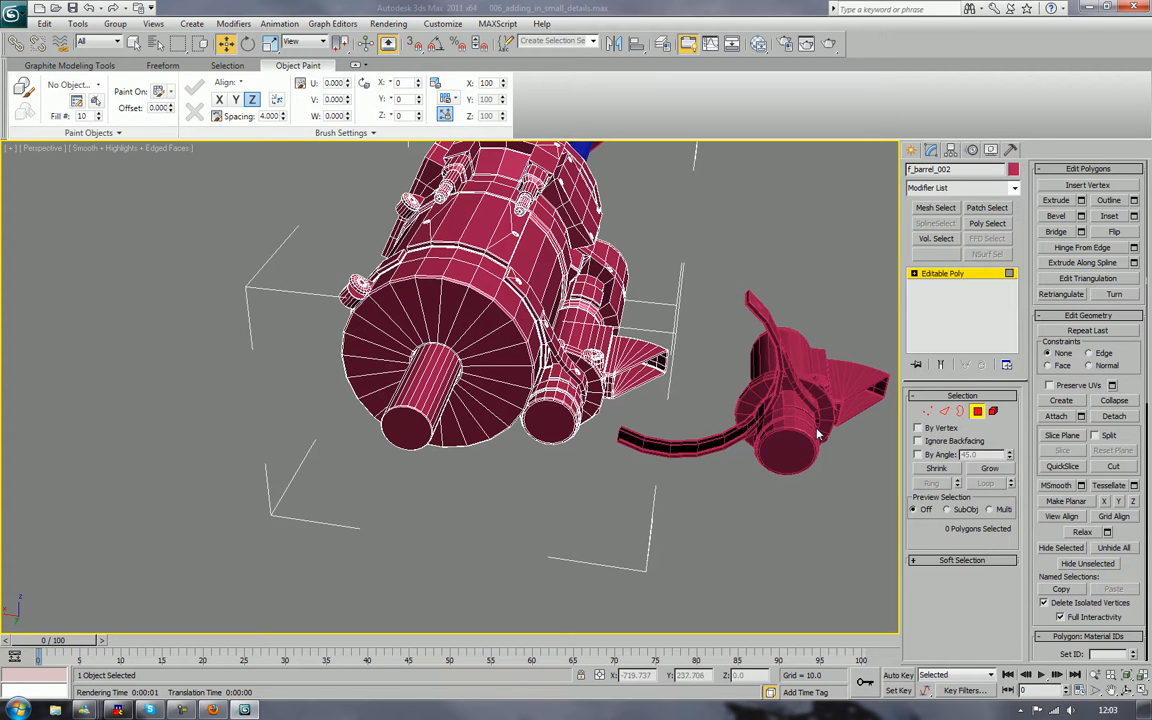
left_click(976, 410)
left_click(880, 418)
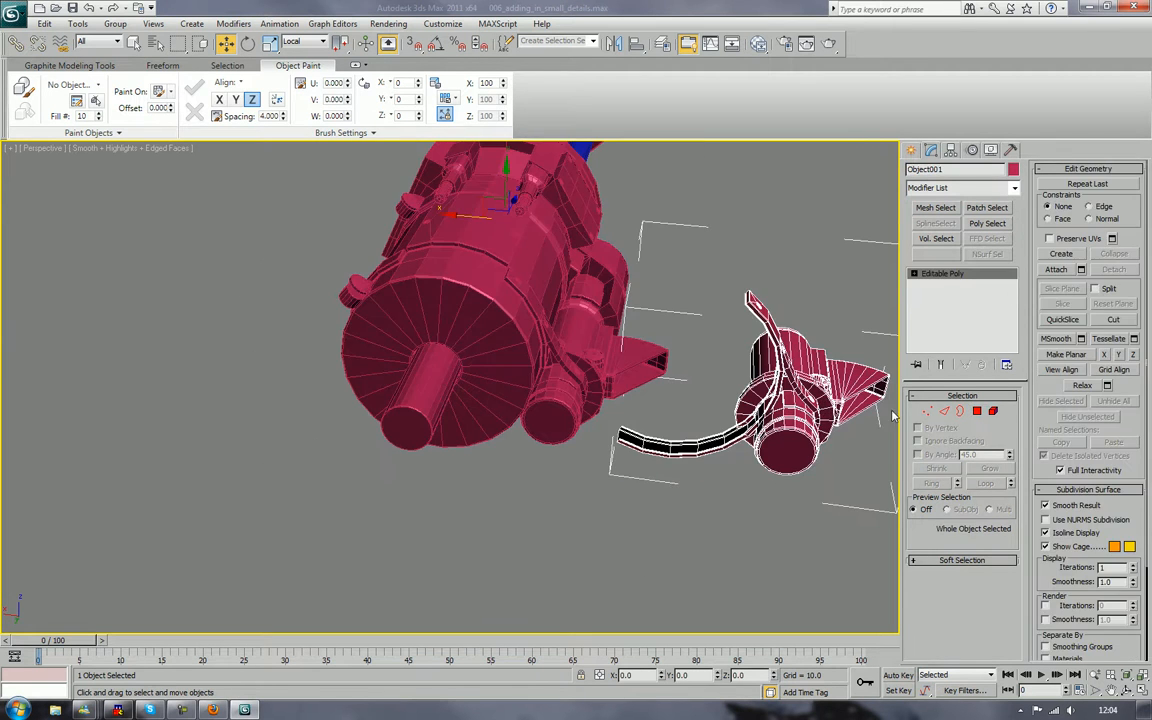
left_click(977, 411)
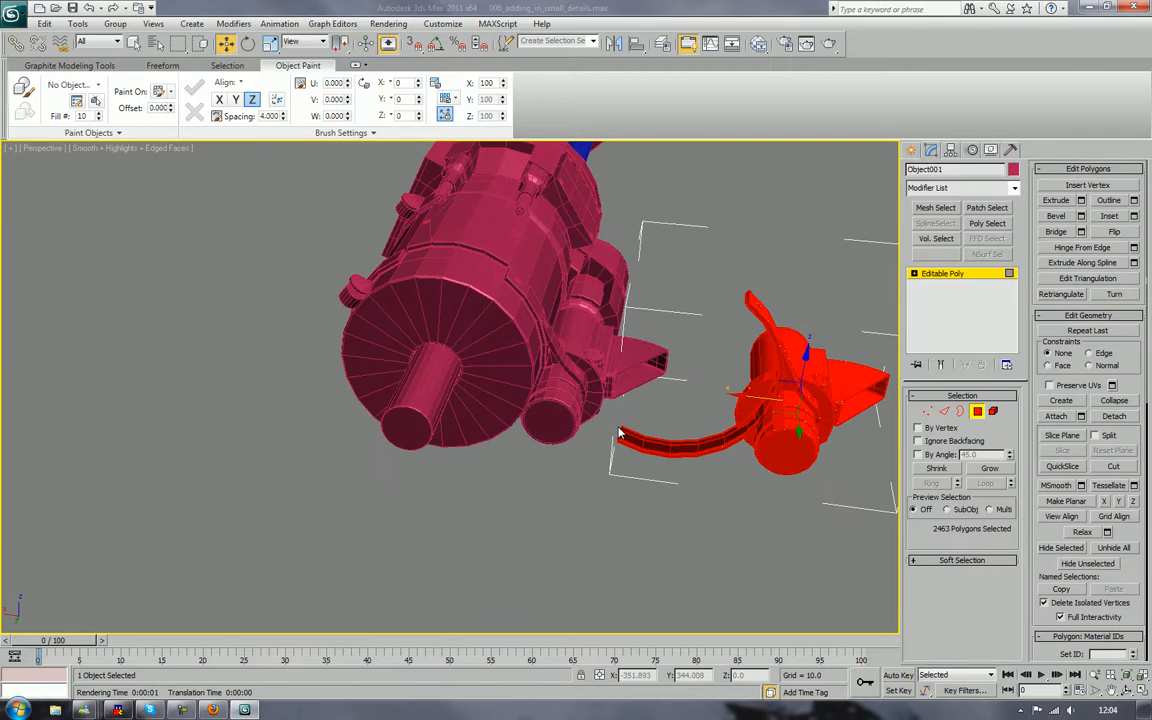
left_click_drag(616, 422, 709, 489)
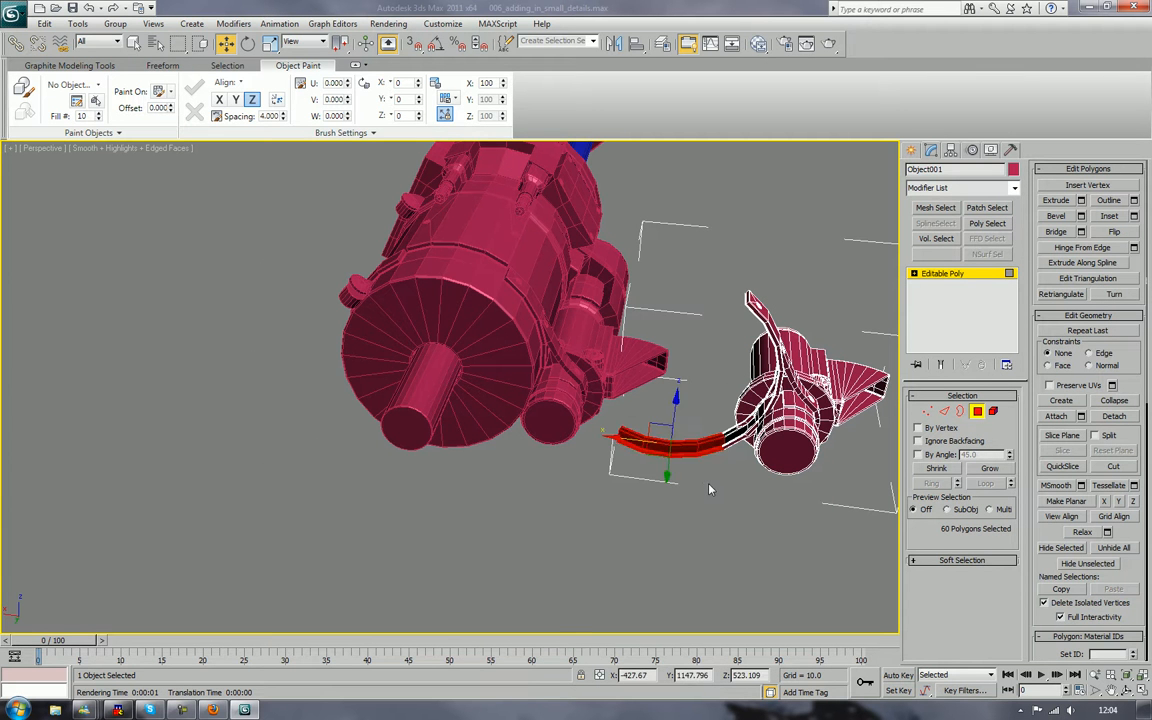
key("Delete")
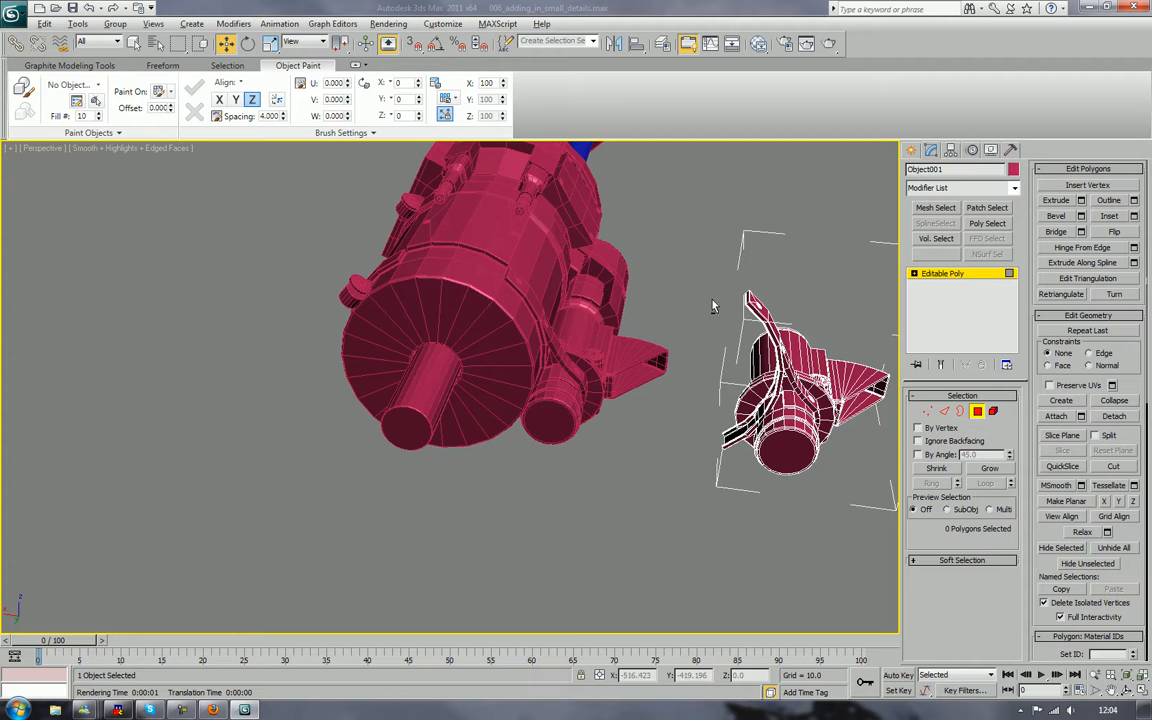
Center the pivot of the cloned assembly to the object
middle_click_drag(727, 268, 694, 303, "alt")
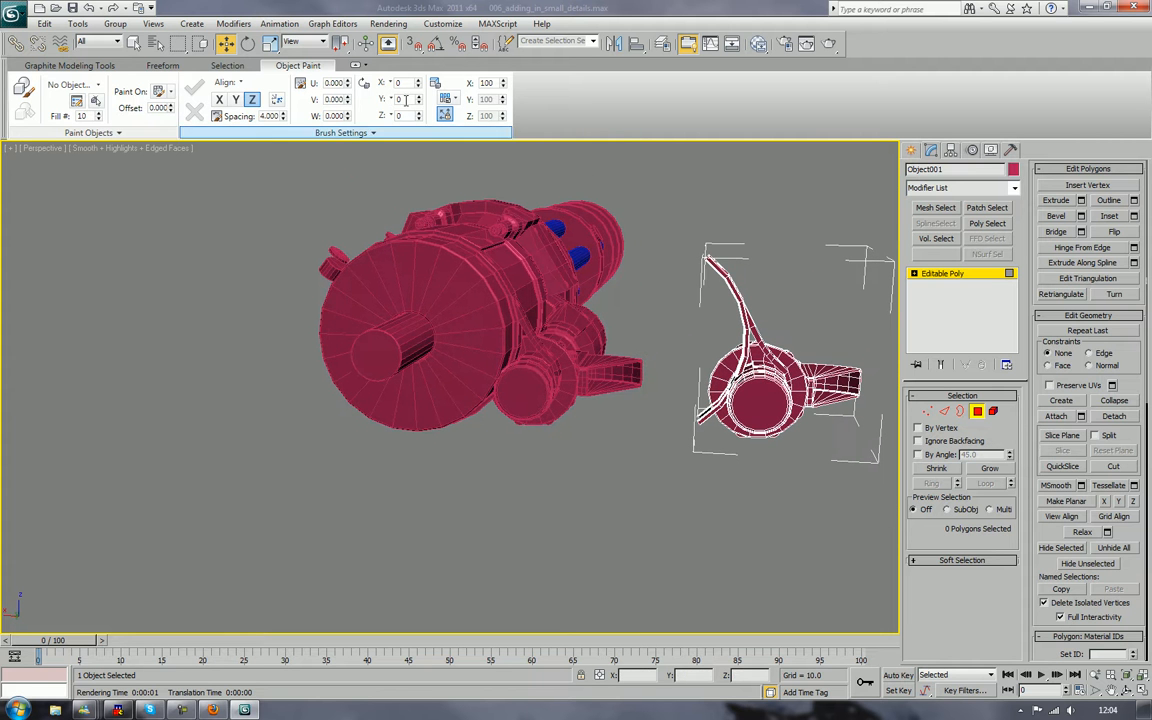
left_click(246, 45)
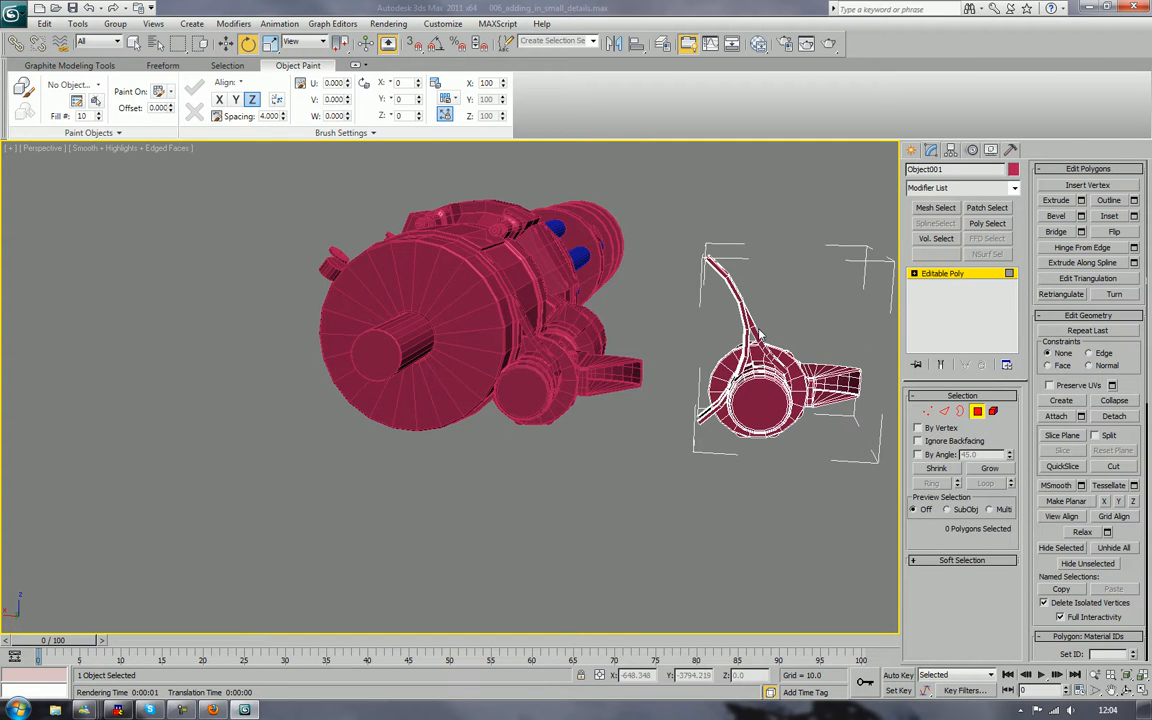
middle_click_drag(752, 358, 684, 366, "alt")
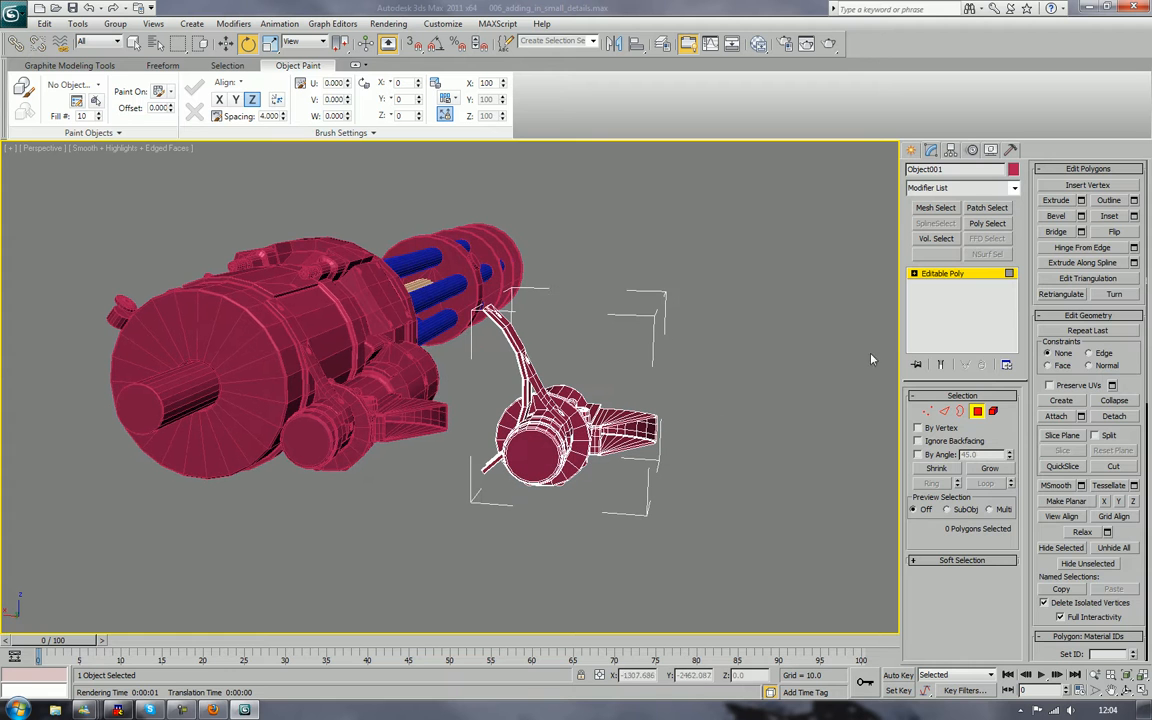
left_click(950, 151)
left_click(961, 237)
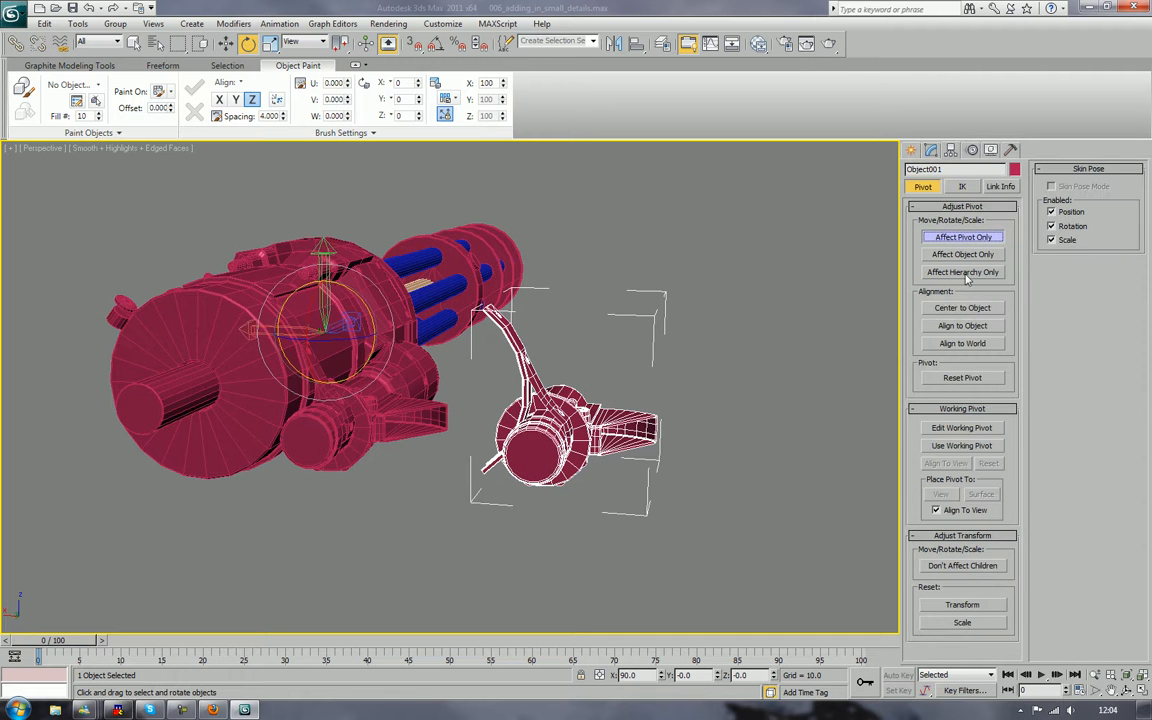
left_click(966, 314)
left_click(964, 239)
Rotate the cloned assembly around its length so that the scoop points downward, and switch to moving it
middle_click_drag(545, 408, 598, 391, "alt")
key("w")
key("e")
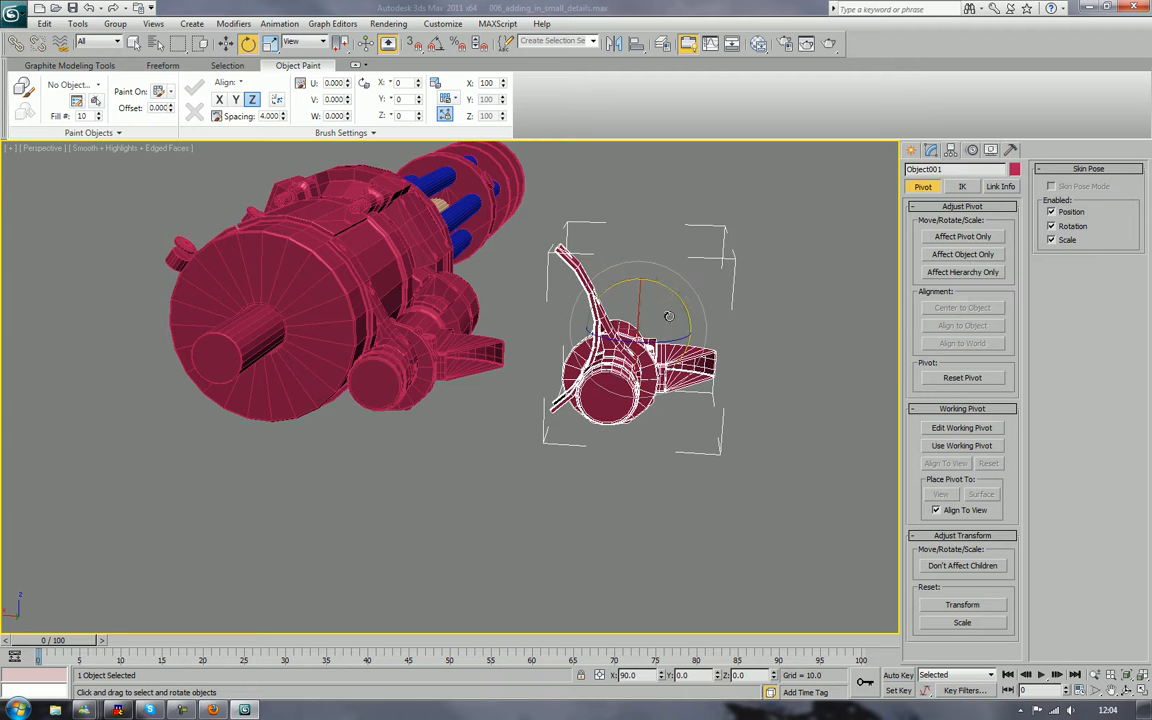
left_click_drag(678, 296, 707, 516)
key("w")
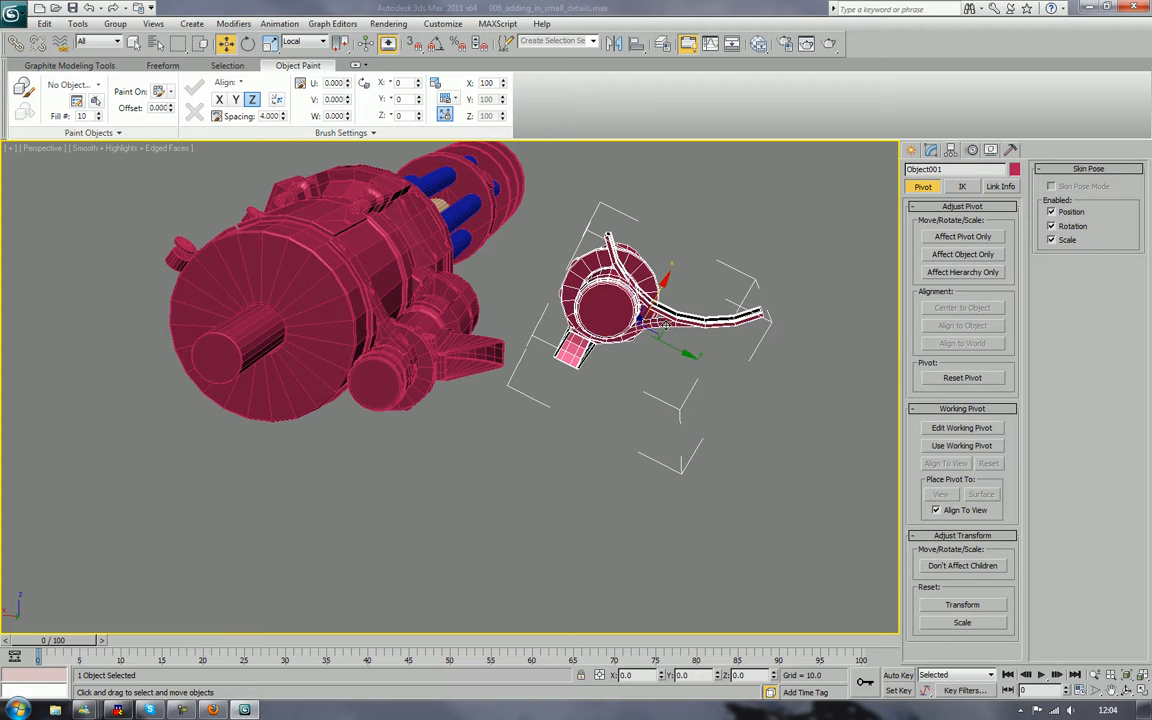
Move the cloned assembly to the opposite lower side of the gun body and seat it against the round casing
left_click_drag(645, 342, 200, 405)
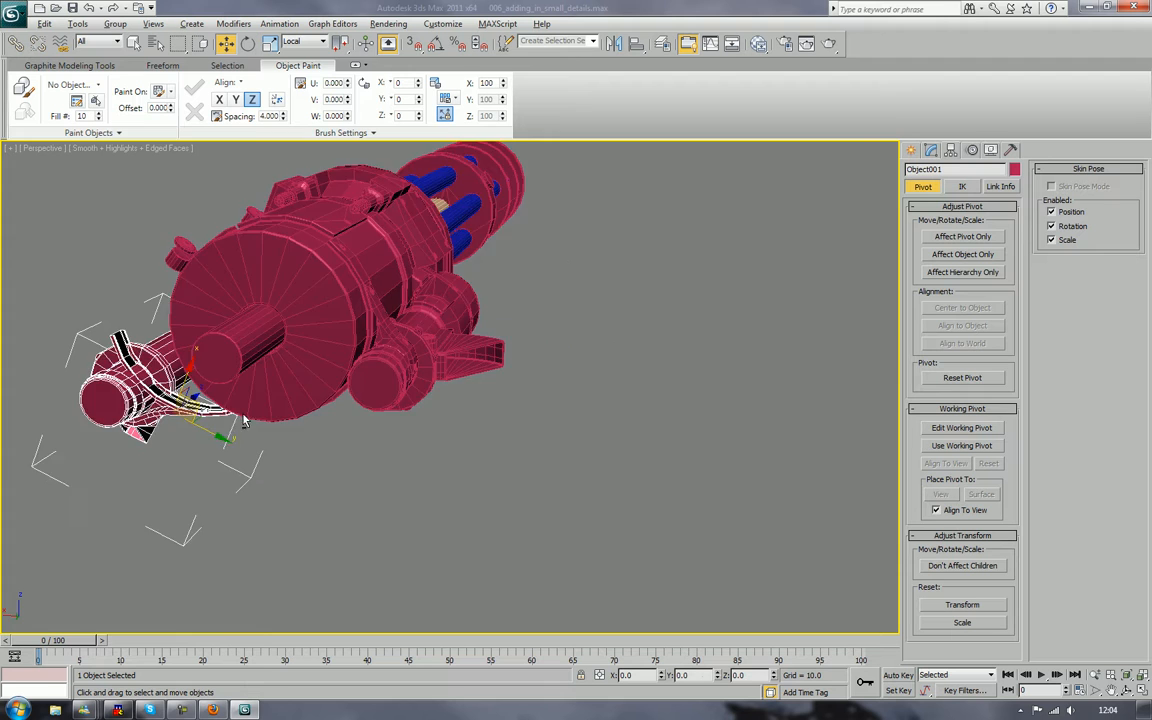
middle_click_drag(243, 421, 468, 411, "alt")
scroll(265, 406, "up", 5)
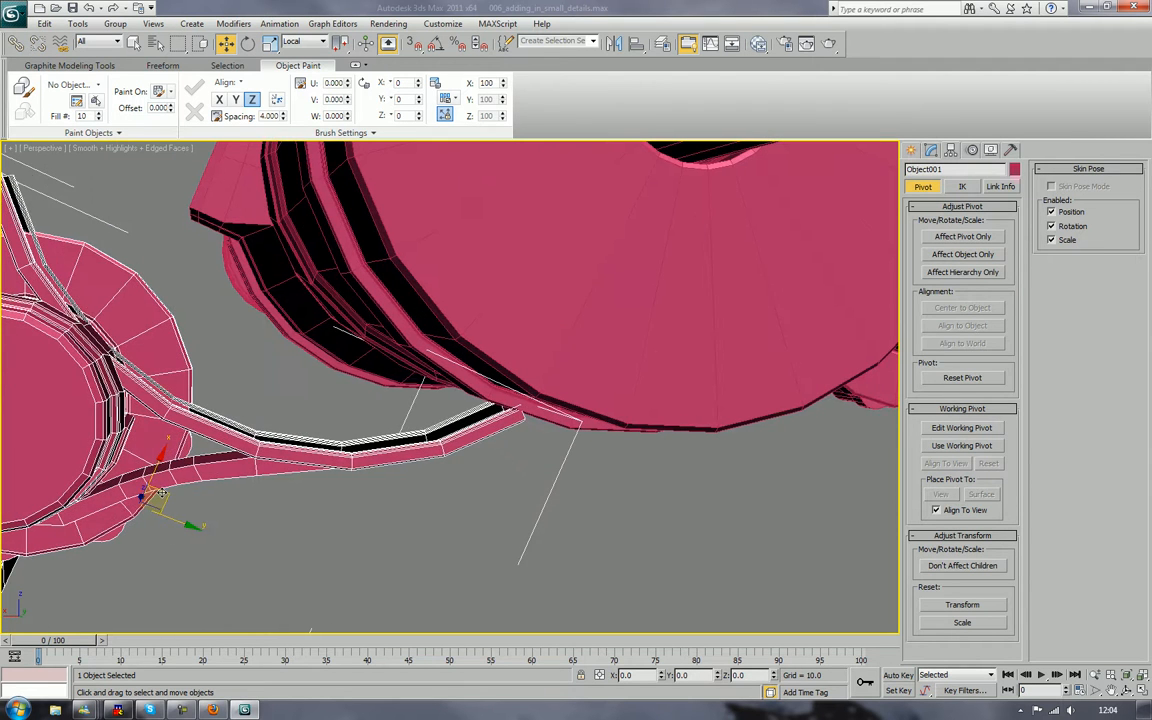
middle_click_drag(160, 494, 361, 510, "alt")
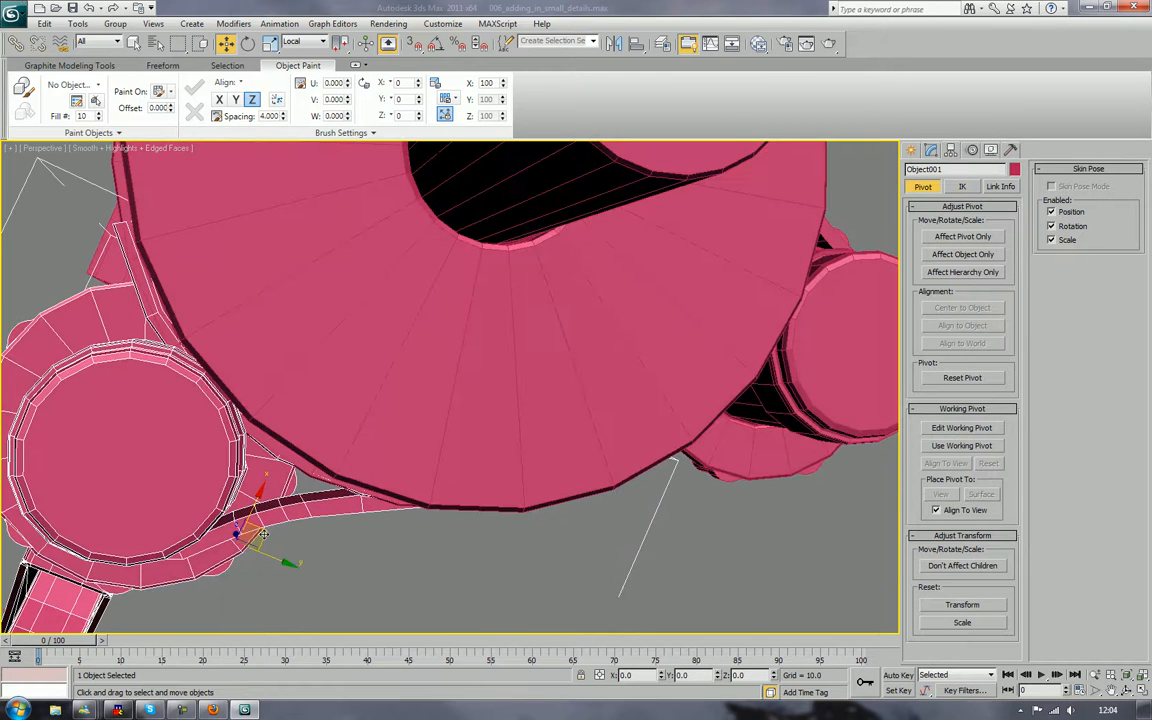
left_click_drag(265, 533, 271, 533)
scroll(275, 523, "down", 4)
middle_click_drag(275, 523, 334, 478, "alt")
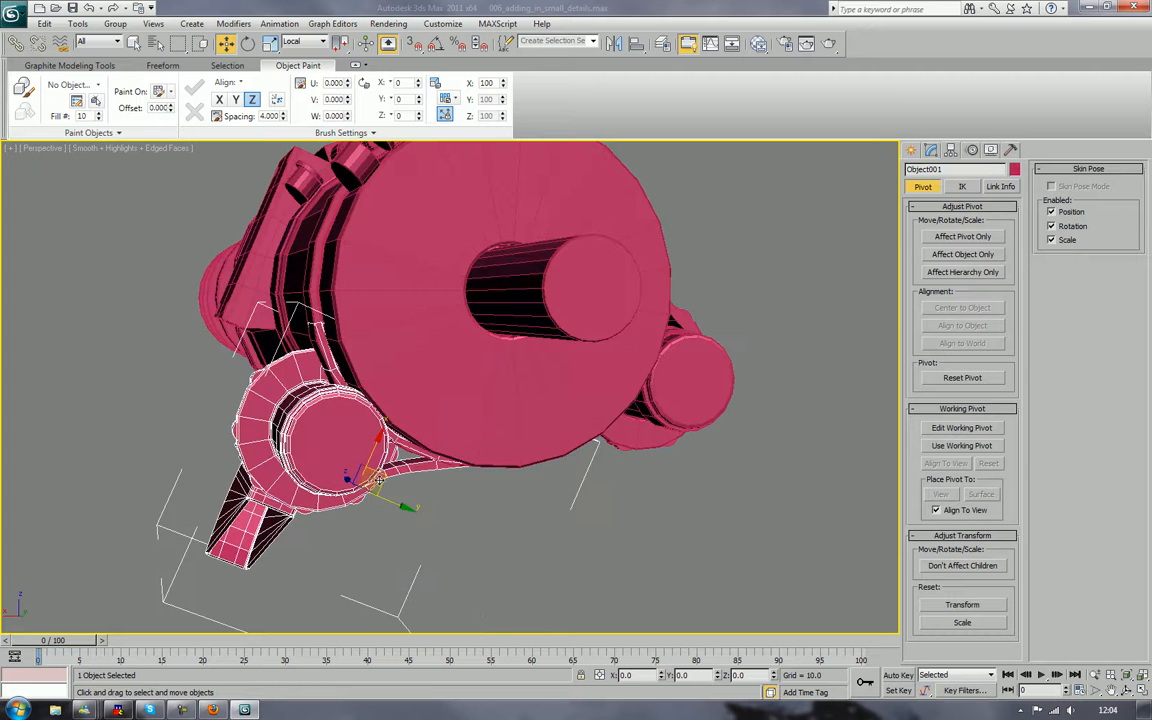
left_click_drag(379, 481, 361, 450)
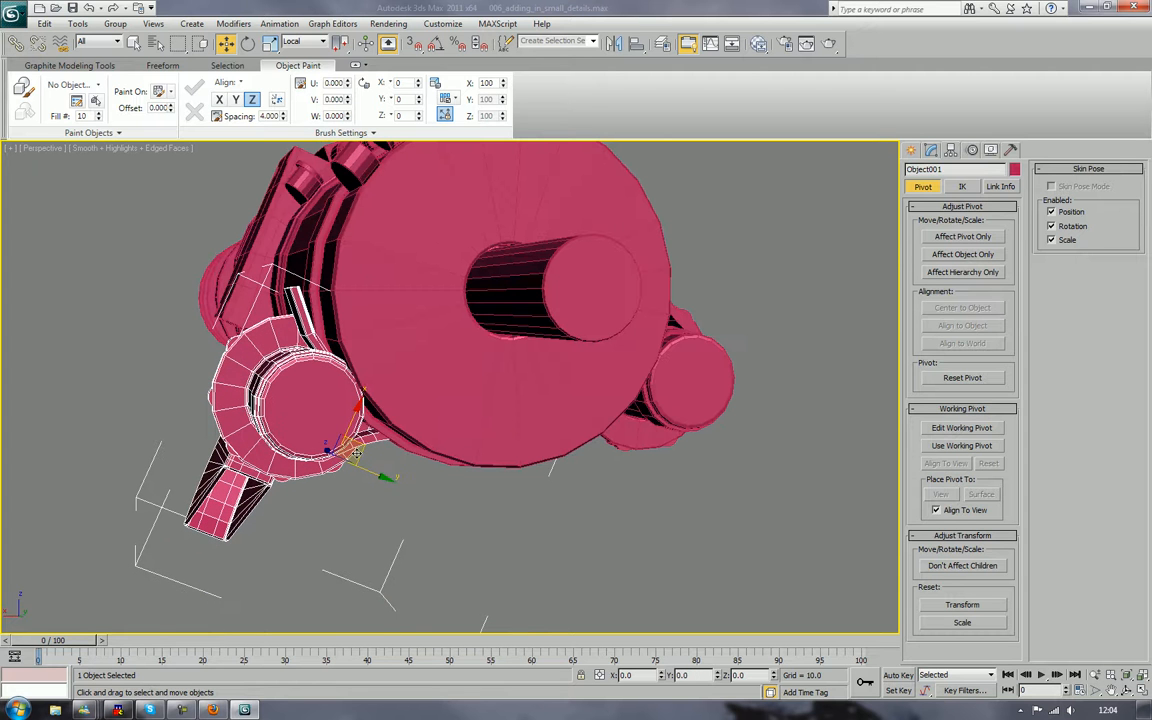
Rotate the cloned assembly slightly around its length and nudge it so the curved strap follows the gun body's underside
key("e")
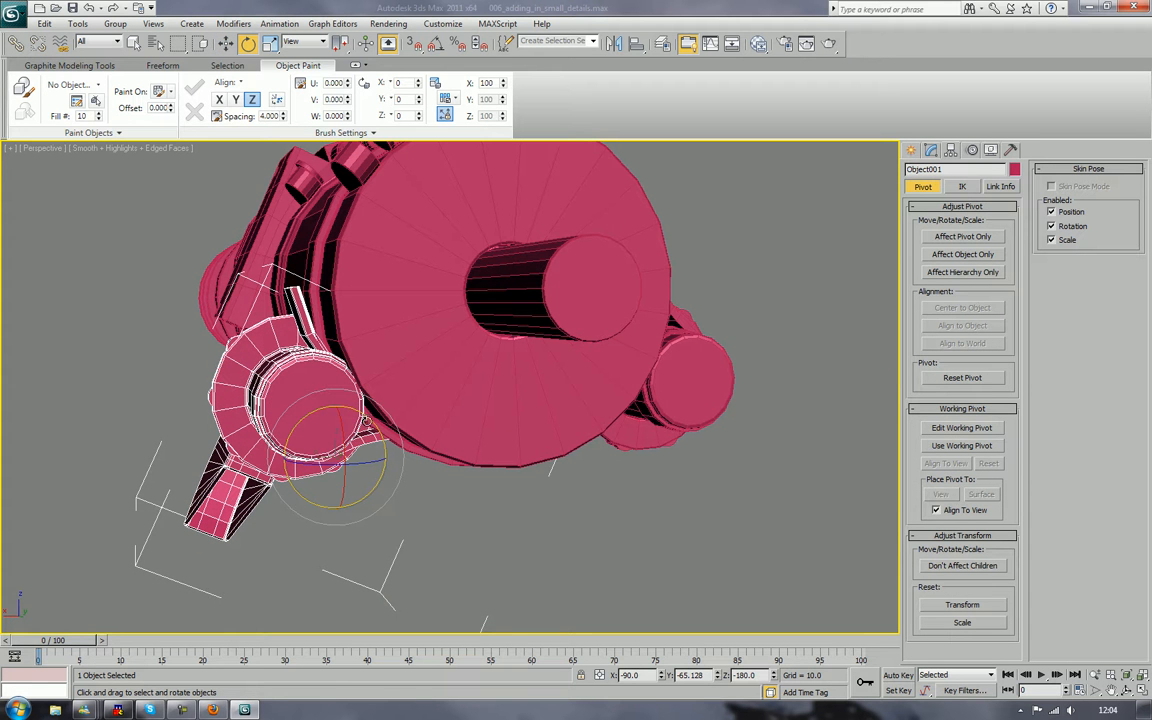
left_click_drag(366, 422, 371, 432)
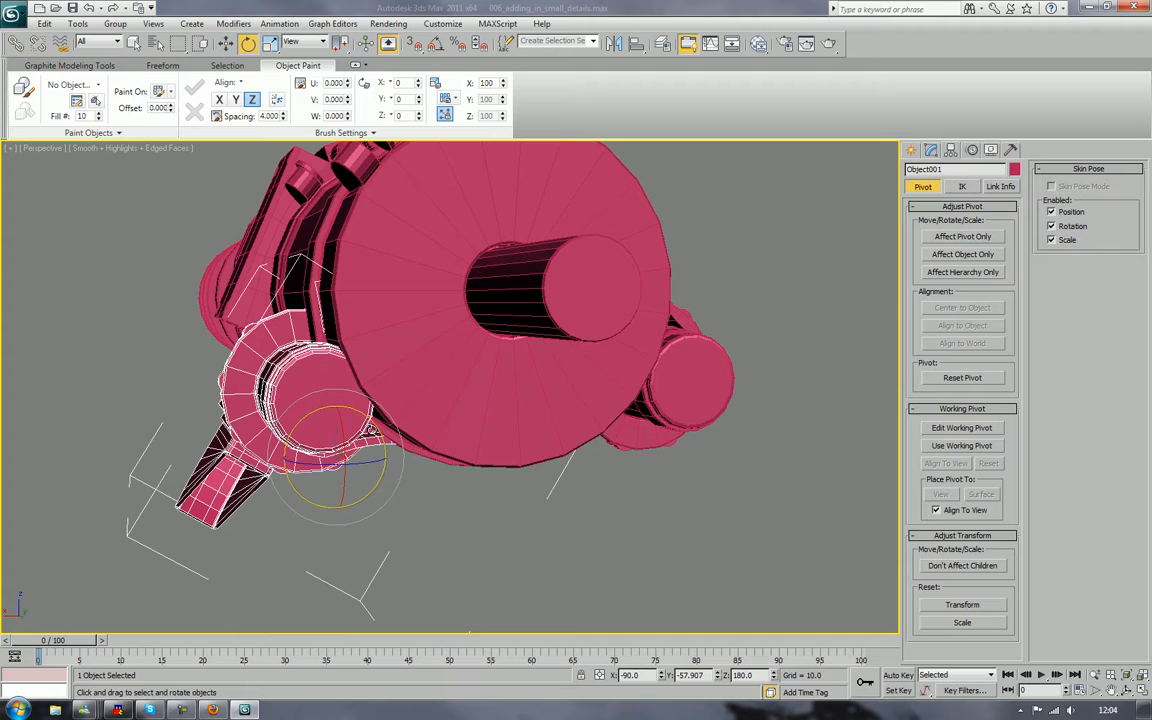
key("w")
mouse_move(358, 449)
left_mouse_down()
mouse_move(343, 459)
mouse_move(368, 450)
left_mouse_up()
key("e")
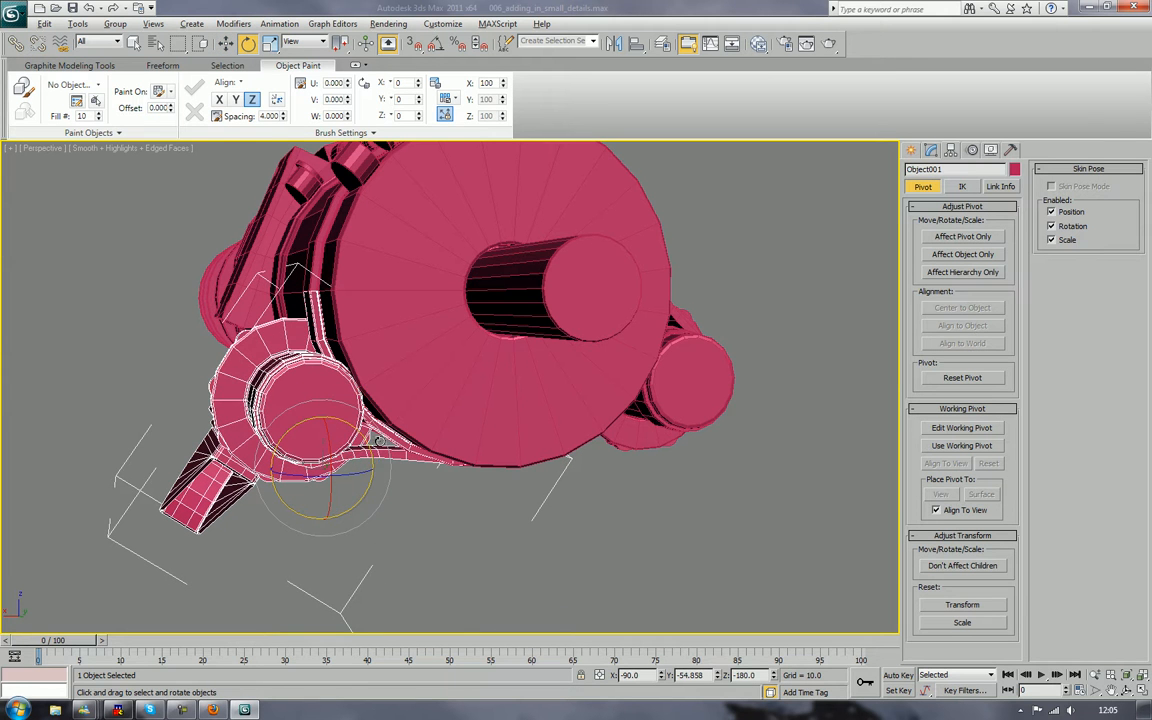
mouse_move(379, 440)
middle_mouse_down("alt")
mouse_move(362, 437)
mouse_move(512, 454)
mouse_move(364, 418)
mouse_move(345, 370)
mouse_move(369, 428)
middle_mouse_up("alt")
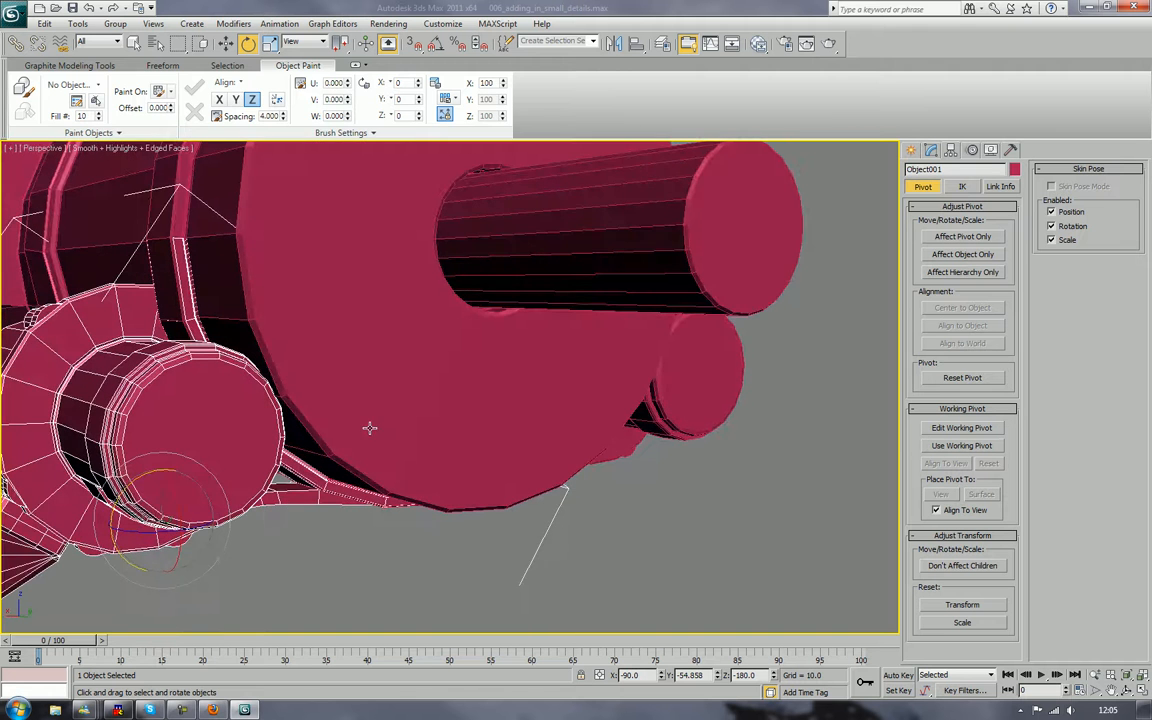
Isolate the cloned assembly from the rest of the gun
right_click(136, 456)
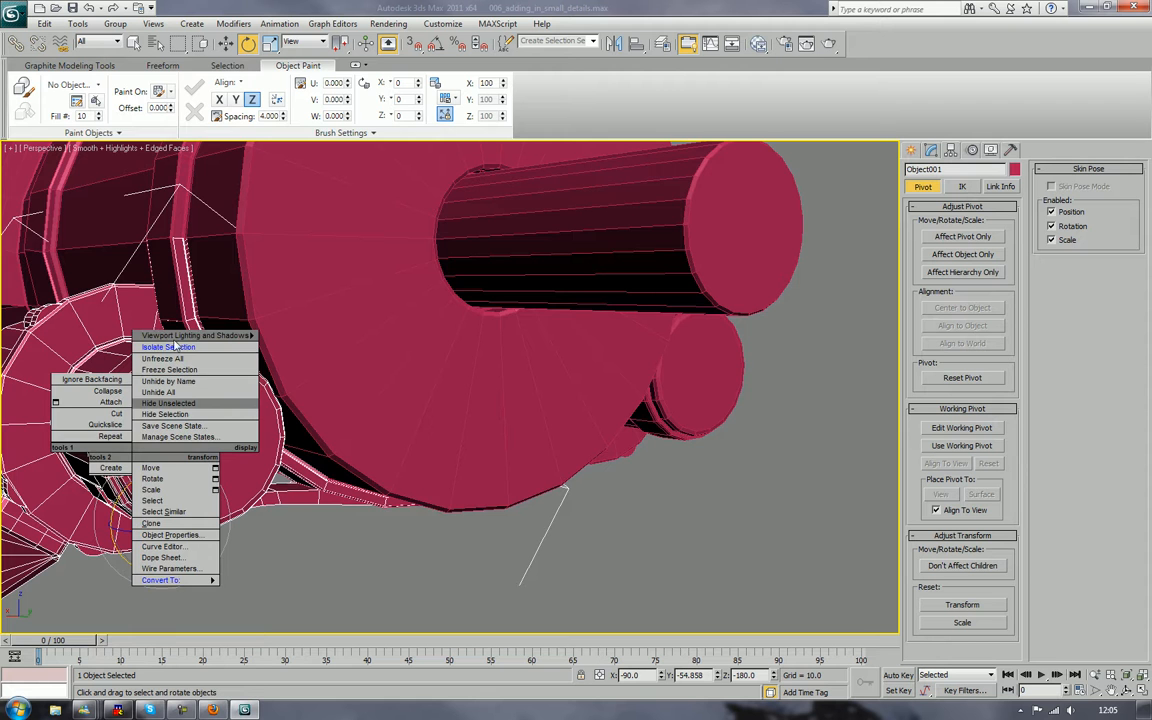
left_click(175, 346)
scroll(545, 252, "up", 2)
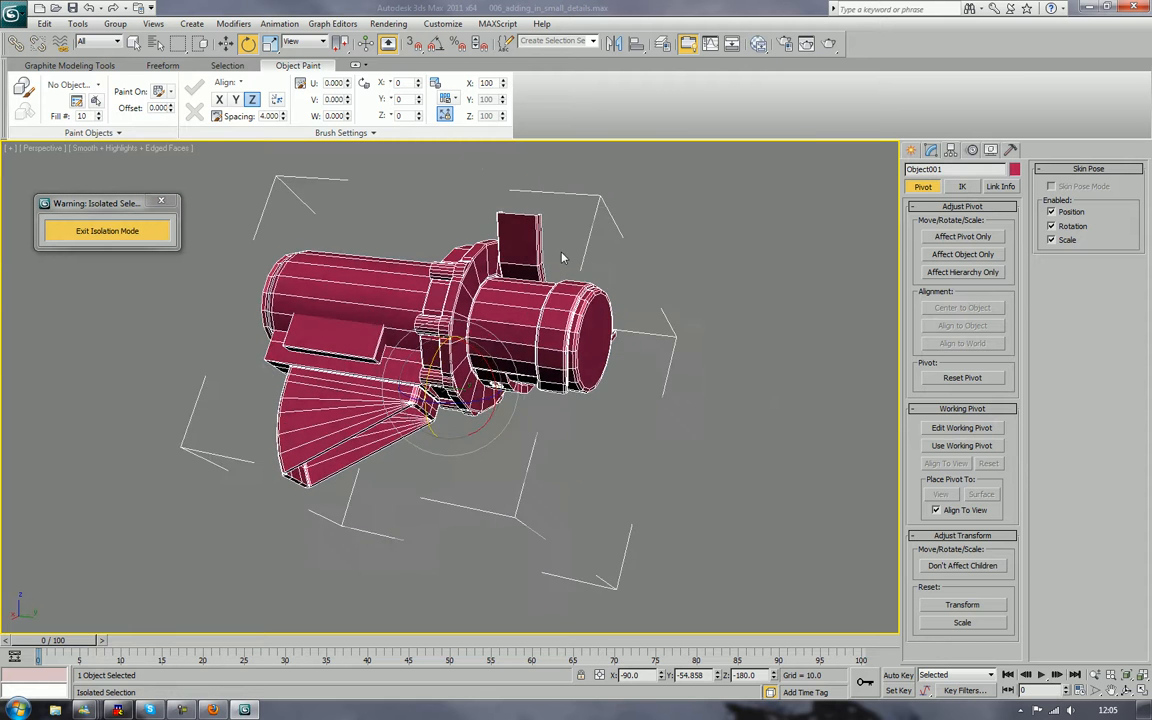
middle_click_drag(562, 258, 535, 237, "alt")
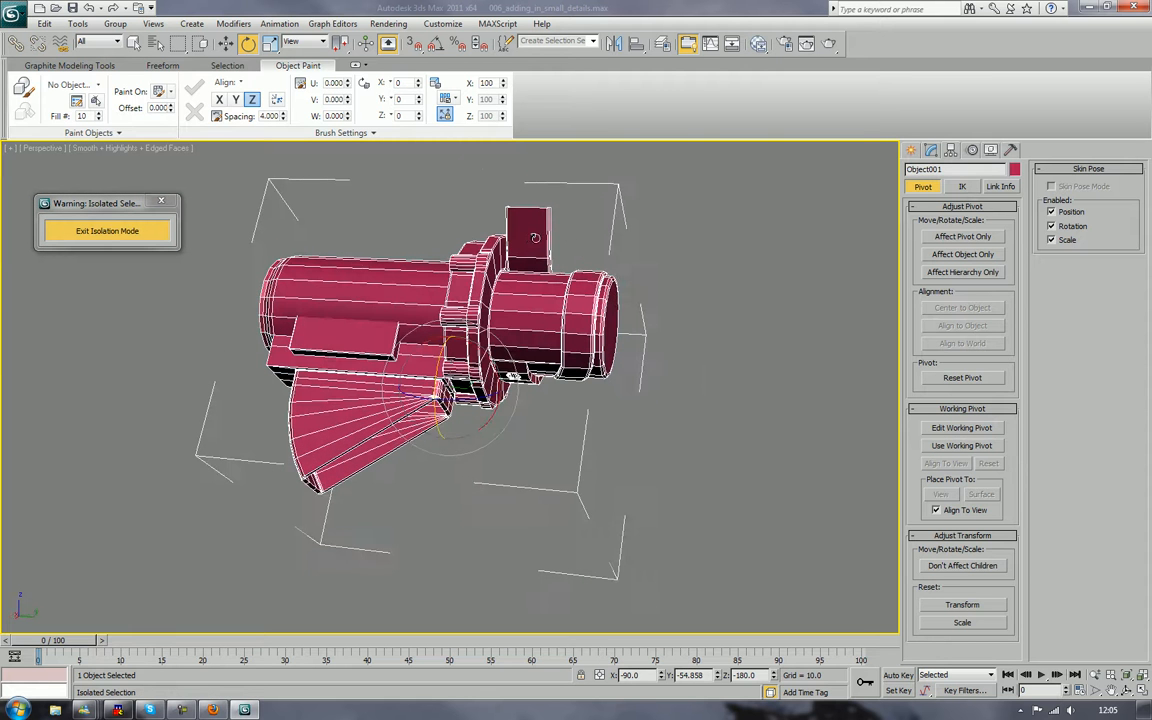
Select the polygons of the upright strap end sticking up beside the cylinder, grow the selection, and delete them
left_click(930, 150)
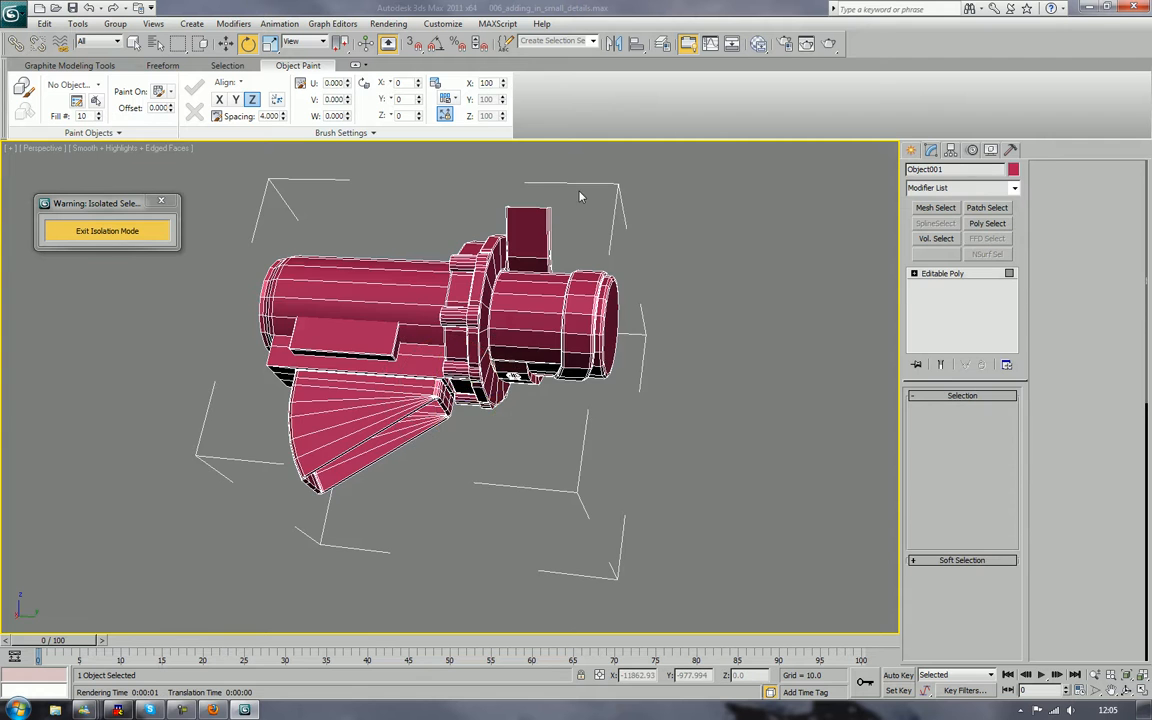
key("4")
middle_click_drag(579, 196, 504, 188, "alt")
left_click_drag(572, 212, 585, 217)
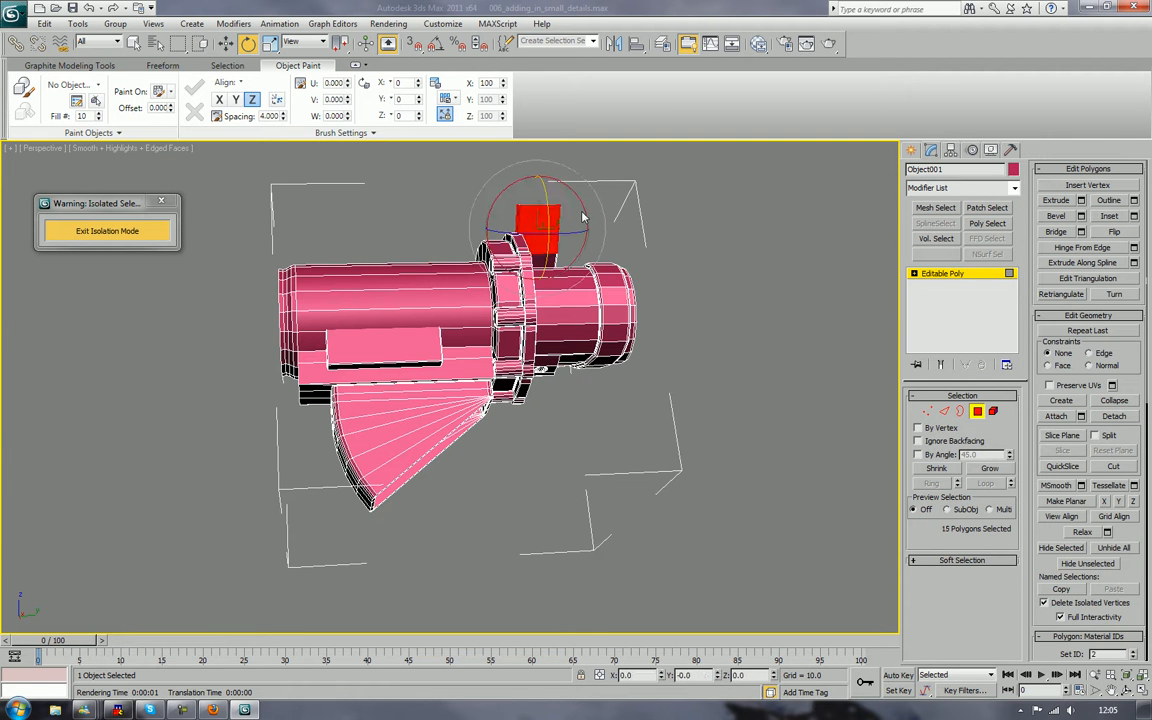
left_click(989, 468)
middle_click_drag(782, 321, 623, 297, "alt")
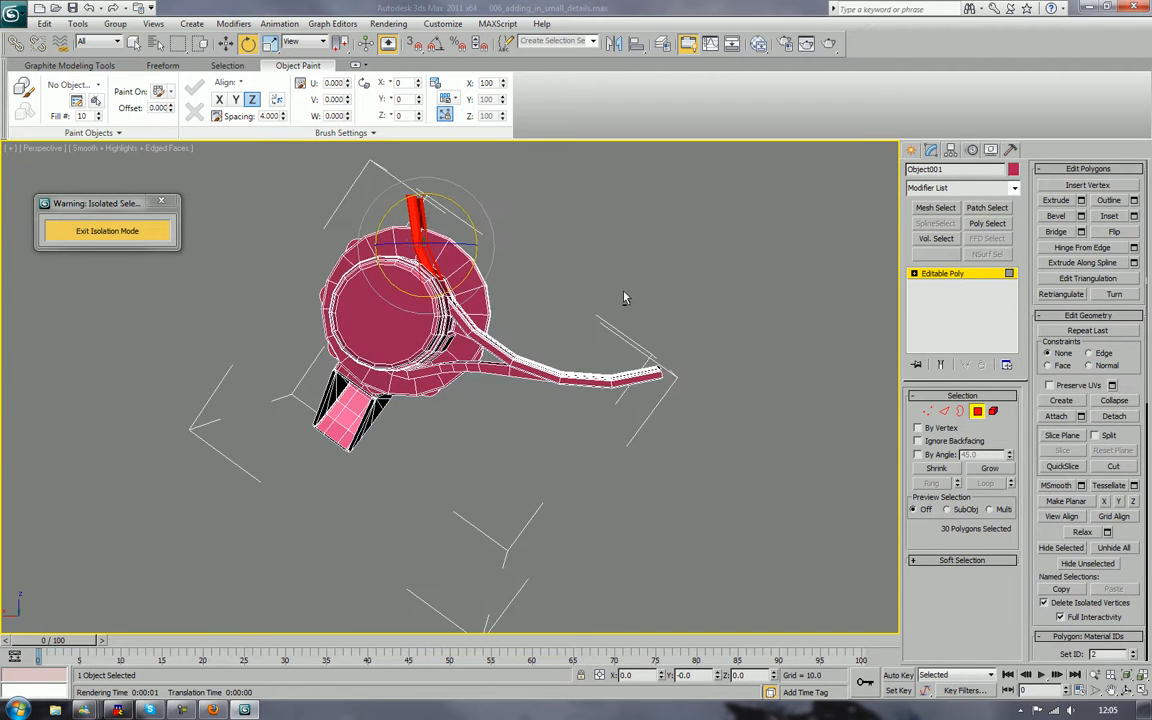
left_click(617, 296)
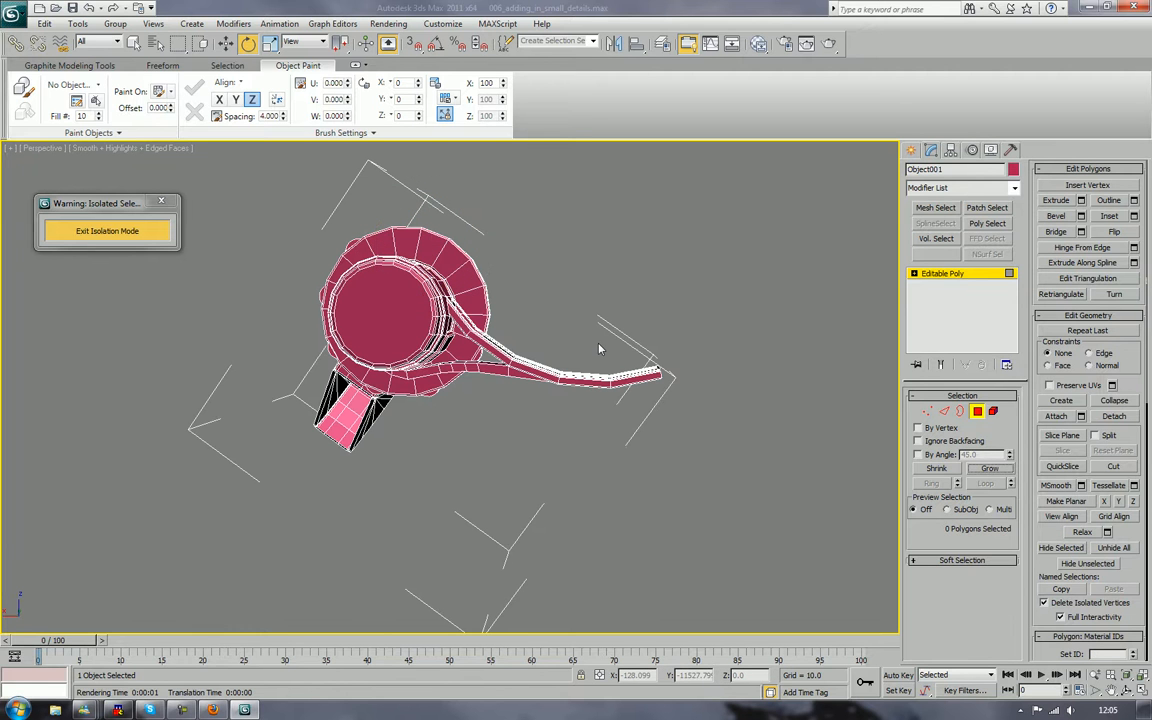
Delete the polygons at the outer tip of the long curved strap
key("super")
key("super")
left_click_drag(686, 332, 584, 453)
key("Delete")
Delete the outer and middle stretches of the rear strap branch, keeping the front branch with the bolts
middle_click_drag(575, 407, 470, 323, "alt")
scroll(655, 344, "up", 3)
scroll(655, 344, "up", 2)
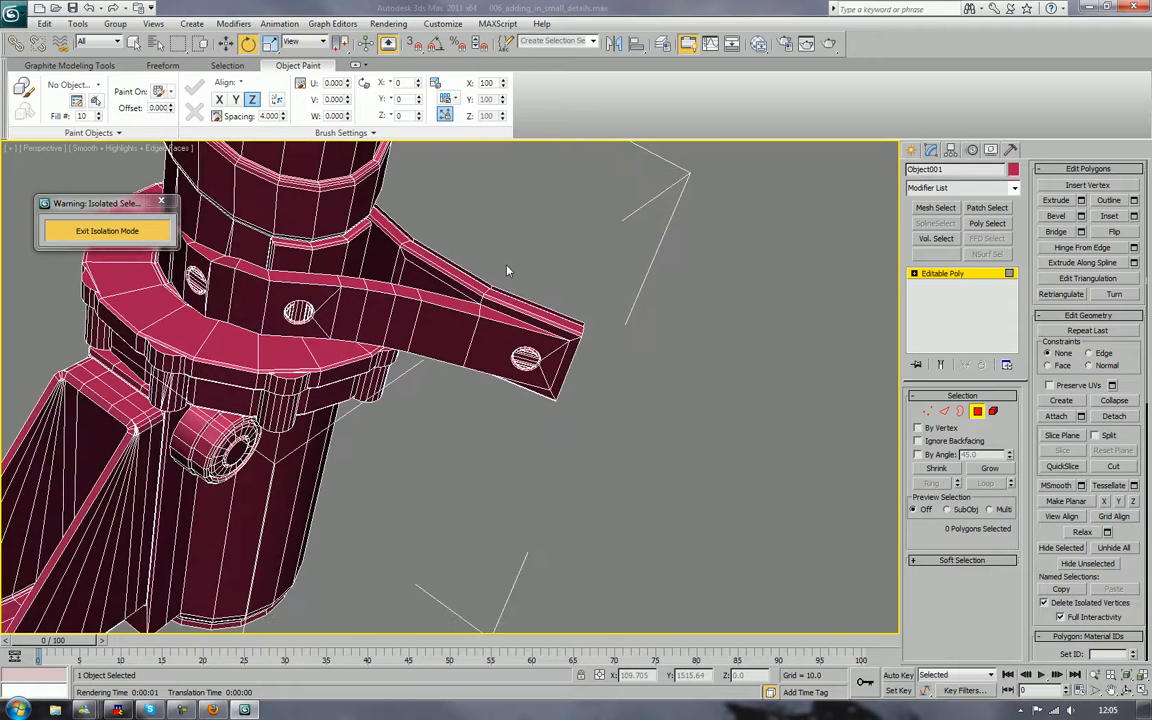
left_click_drag(510, 262, 552, 302)
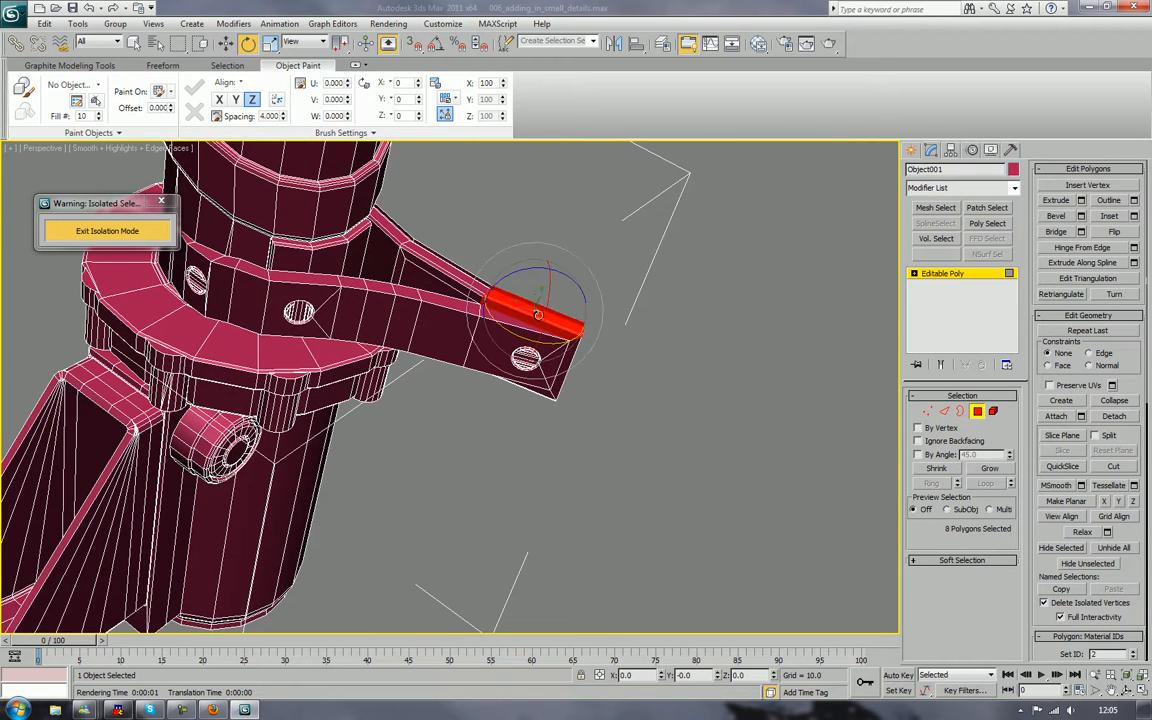
key("Delete")
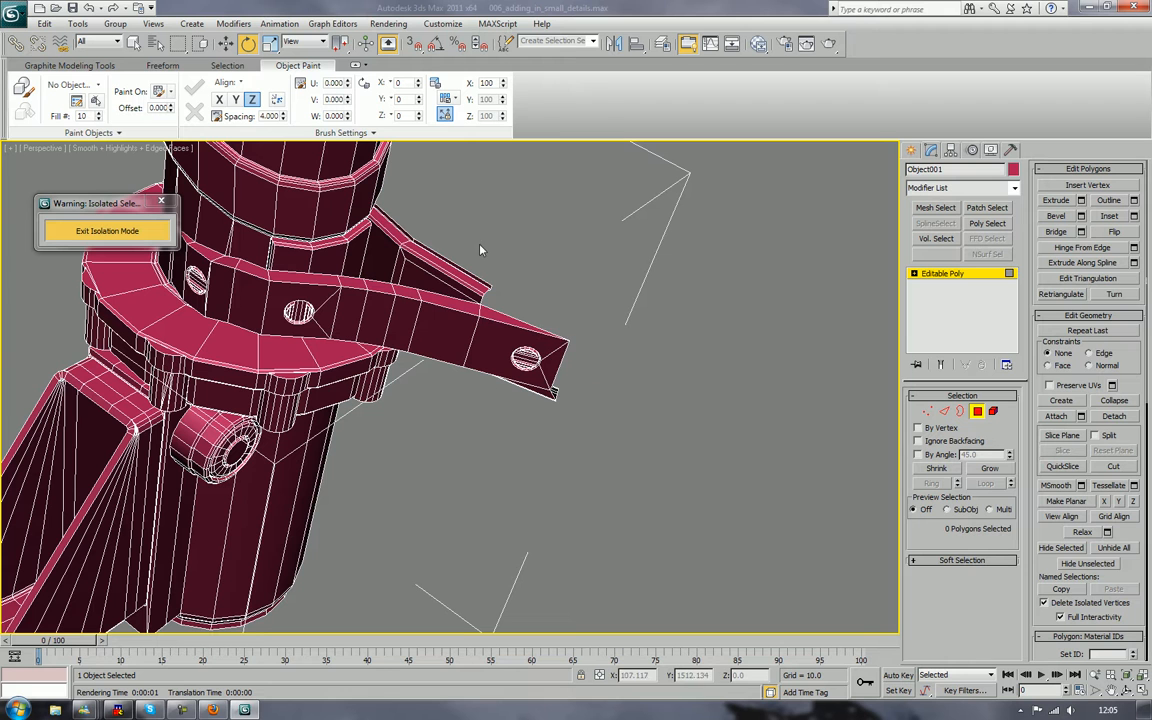
left_click_drag(435, 285, 394, 277)
key("Delete")
key("Delete")
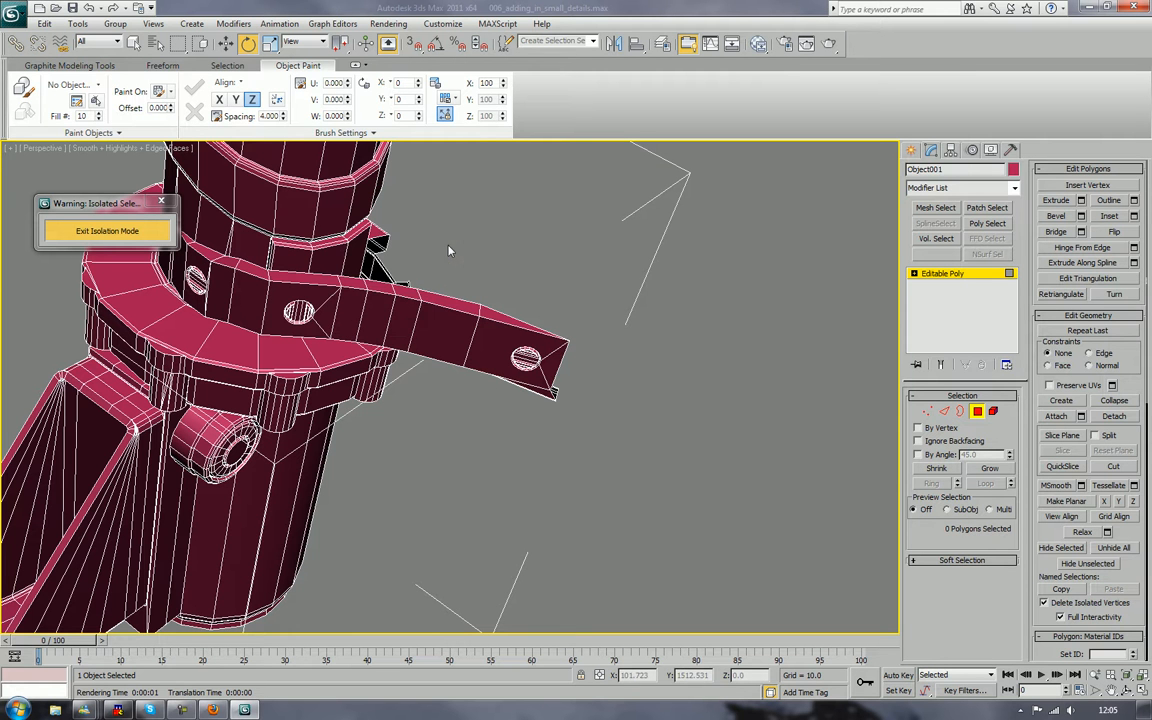
Undo and repeat the last deletion, and remove the leftover stub of the rear branch beside the cylinder
middle_click_drag(444, 236, 507, 250, "alt")
key("ctrl+z")
key("Delete")
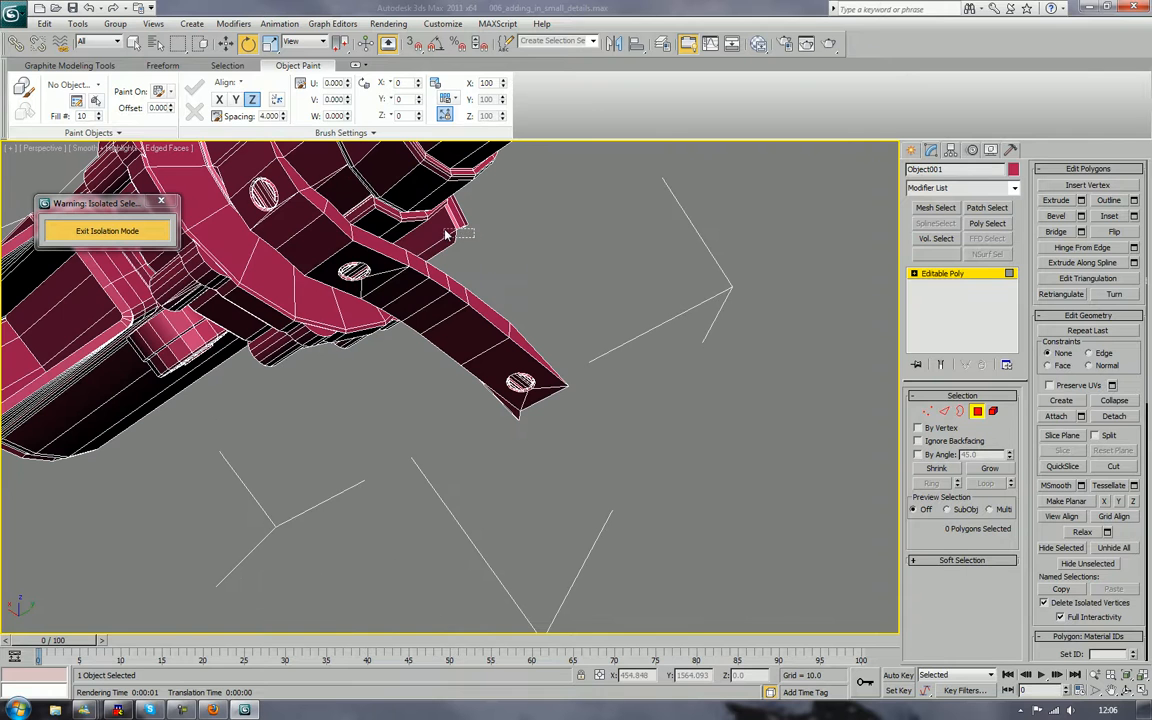
left_click_drag(445, 231, 456, 220)
key("Delete")
key("Delete")
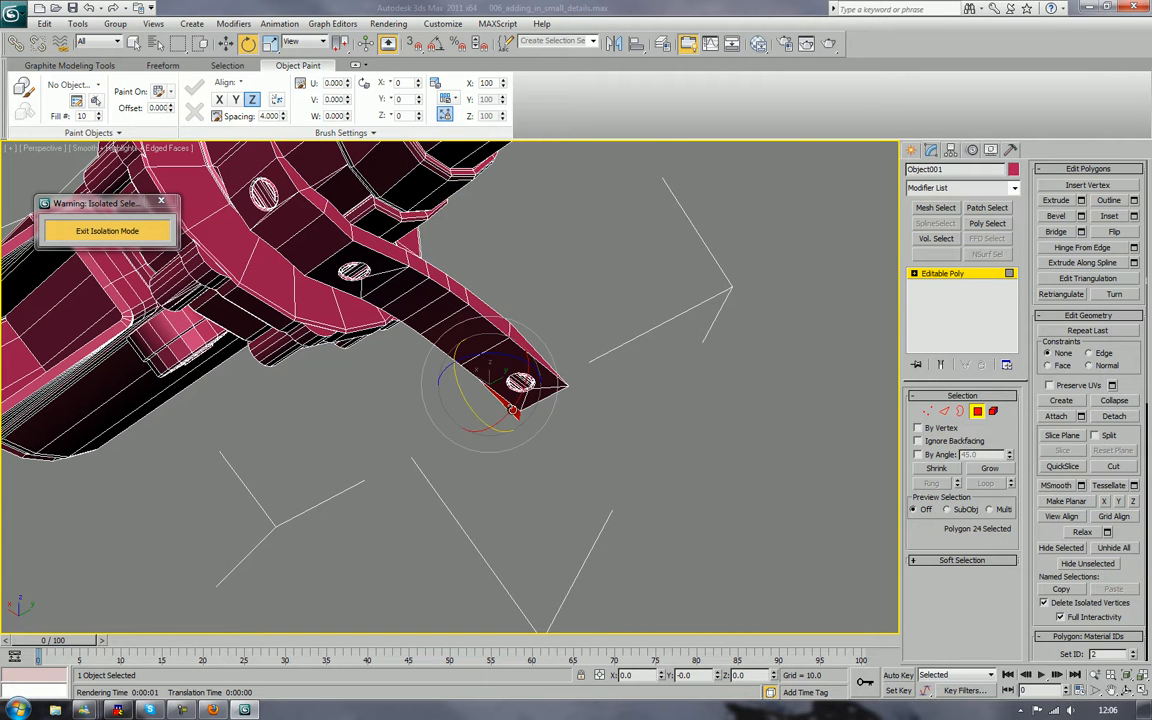
Delete the remaining thin strip of strap polygons behind the bolted branch, from its outer end to the cylinder
middle_click_drag(460, 428, 530, 409, "alt")
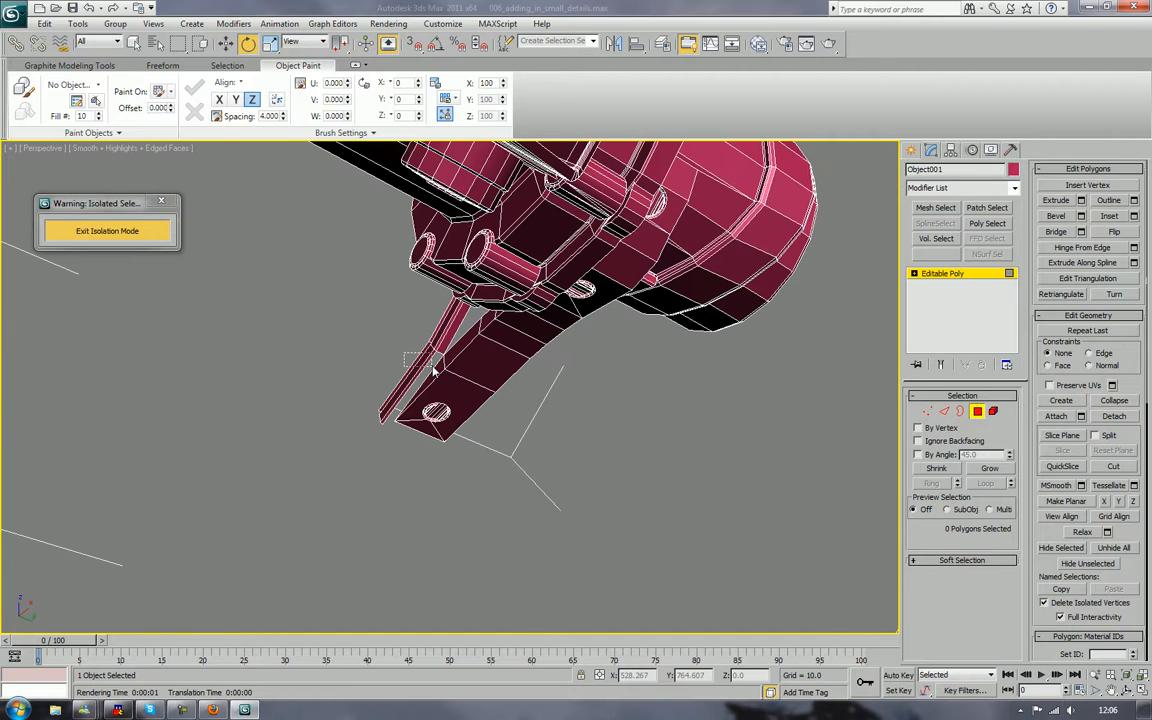
left_click_drag(433, 369, 433, 368)
key("Delete")
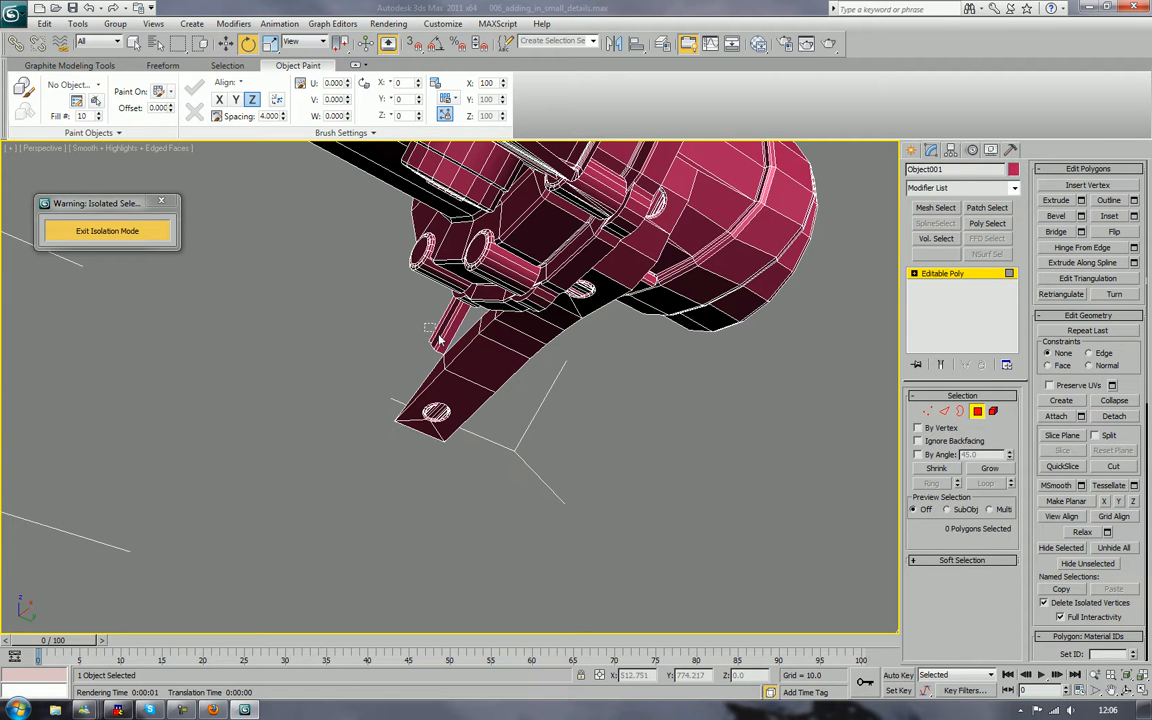
left_click_drag(458, 334, 456, 343)
key("Delete")
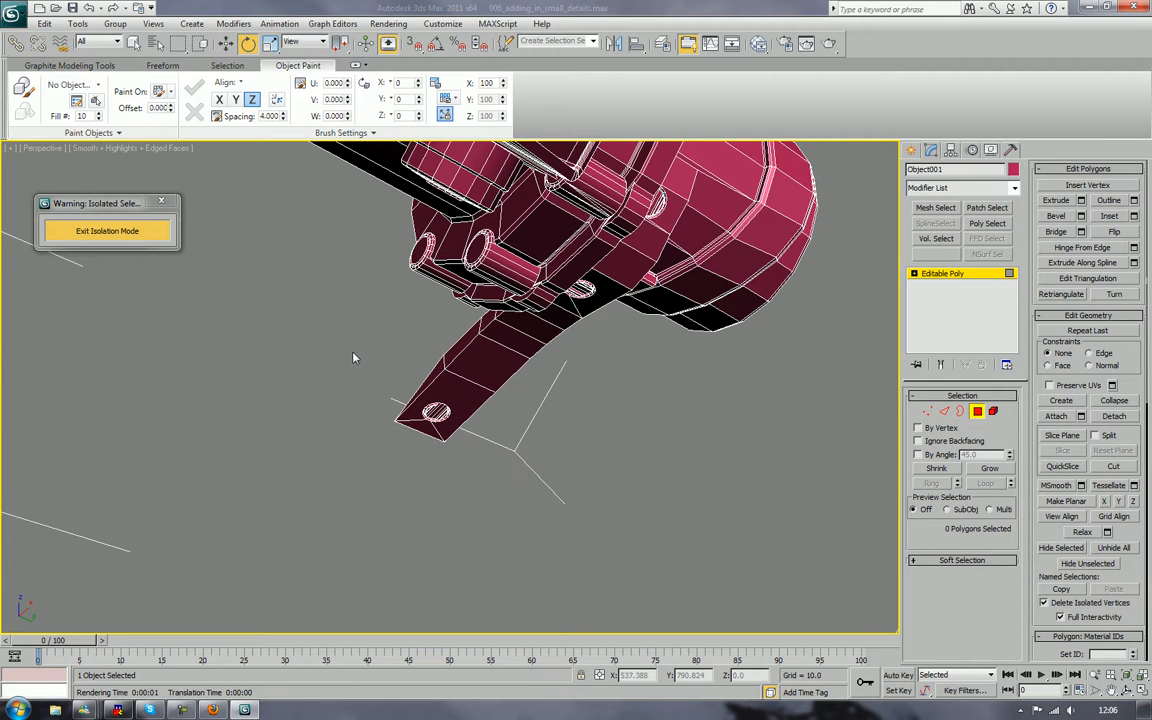
Exit isolation and check how the trimmed strap meets the underside of the gun body
scroll(356, 357, "down", 4)
middle_click_drag(459, 346, 358, 427, "alt")
left_click(146, 234)
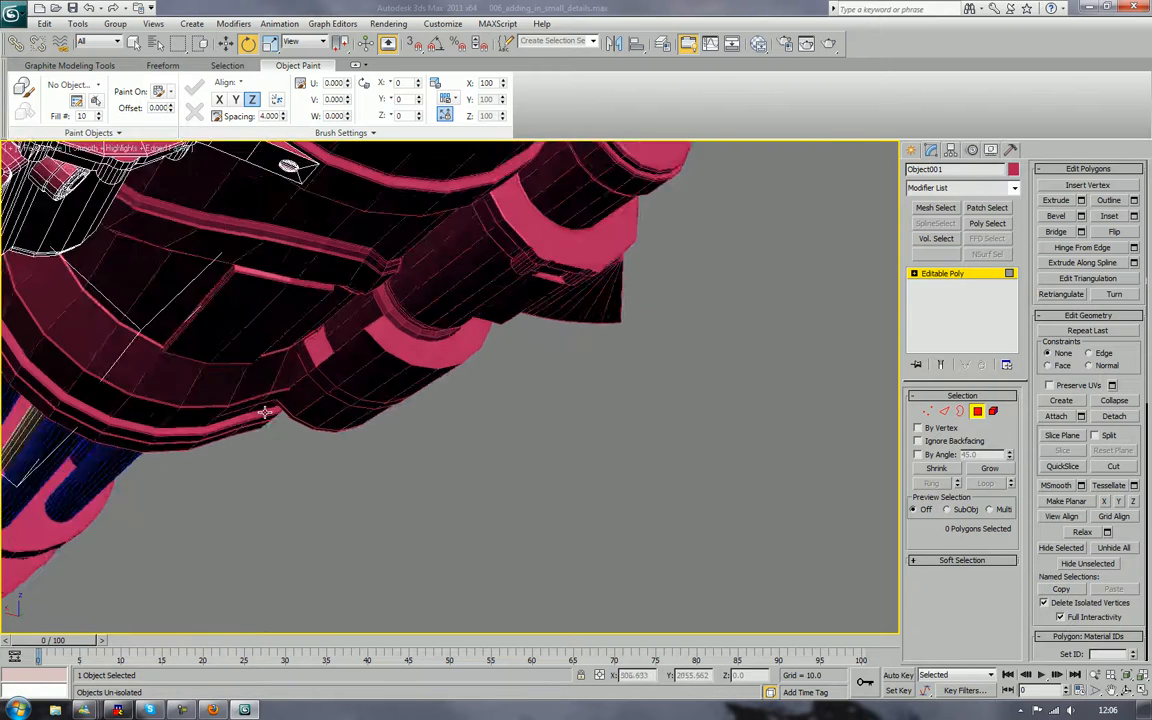
middle_click_drag(265, 411, 258, 431, "alt")
scroll(273, 435, "up", 5)
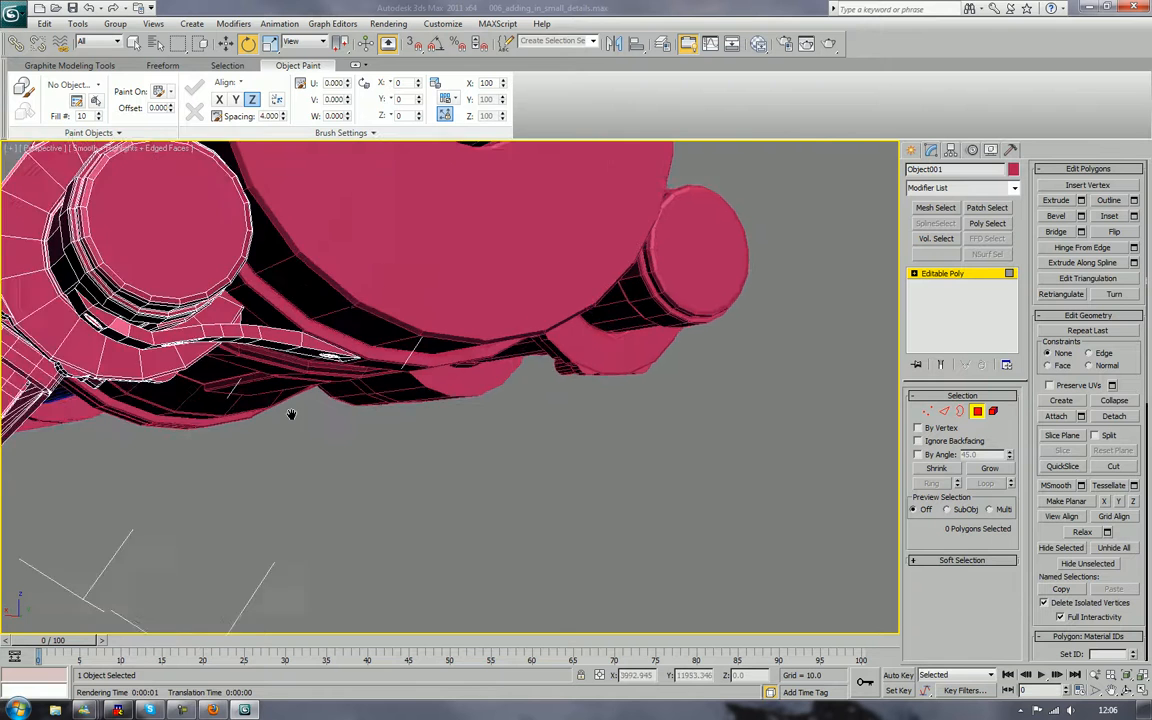
scroll(318, 428, "up", 2)
scroll(321, 434, "down", 6)
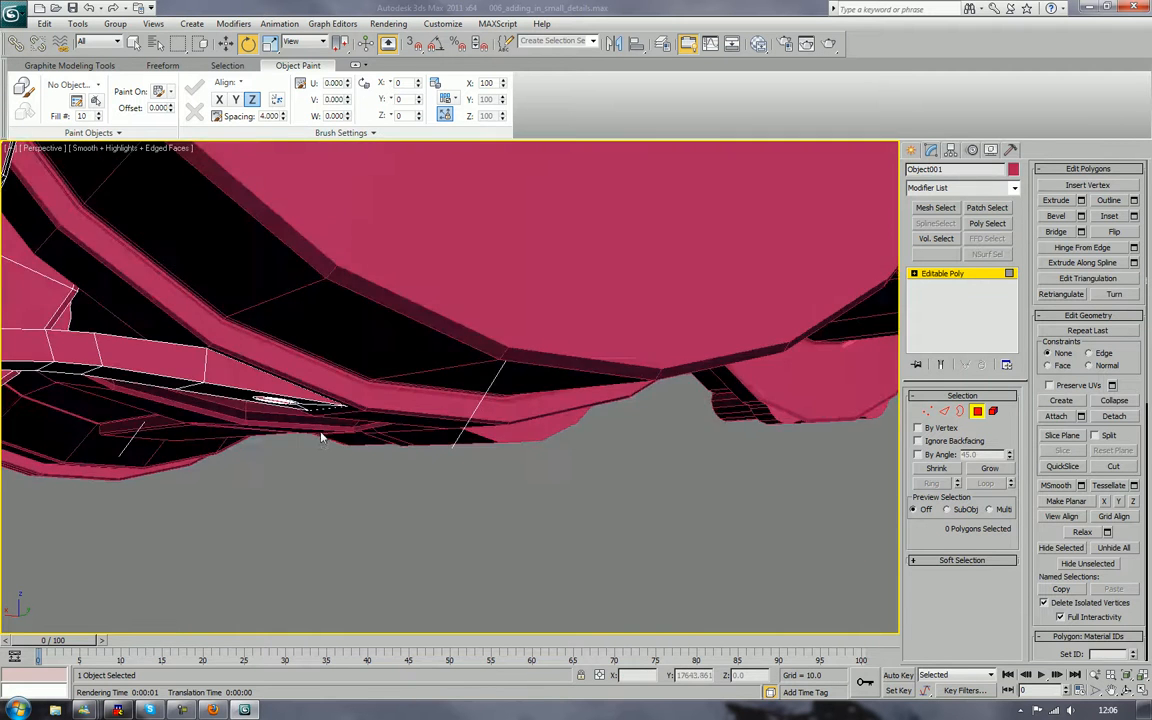
middle_click_drag(266, 323, 328, 365, "alt")
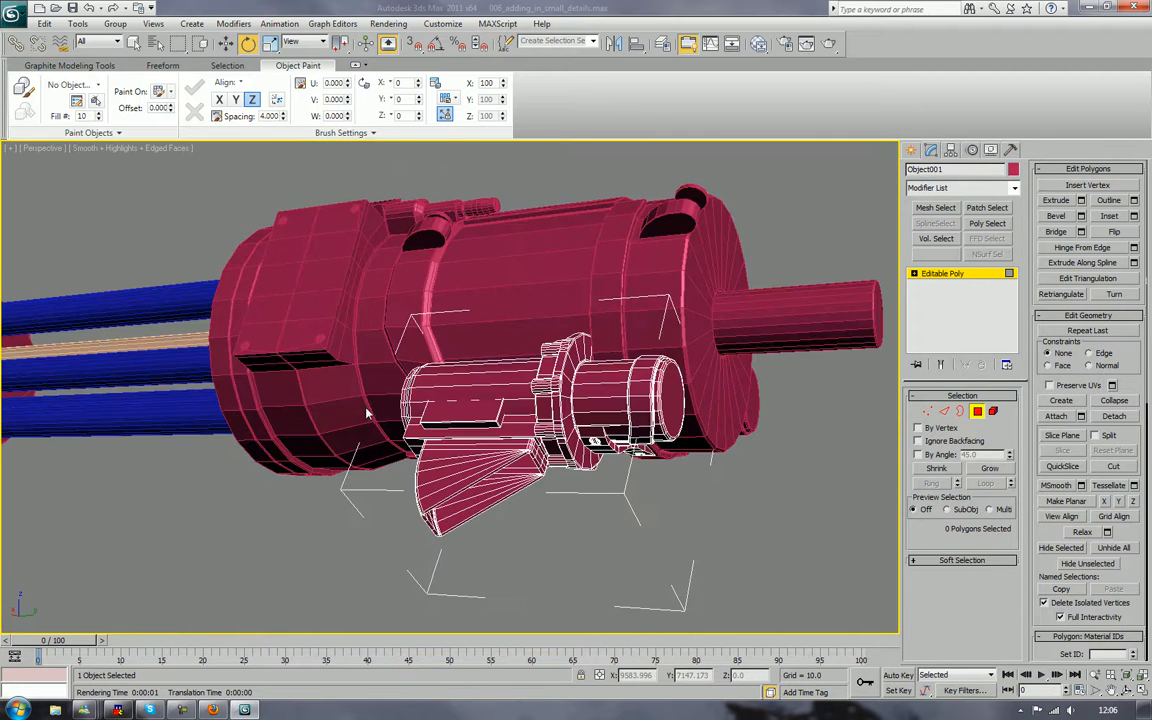
Attach the cloned assembly to the main gun body mesh f_barrel_002 and clear the selection
right_click(452, 422)
mouse_move(484, 556)
left_click(688, 522)
left_click(779, 465)
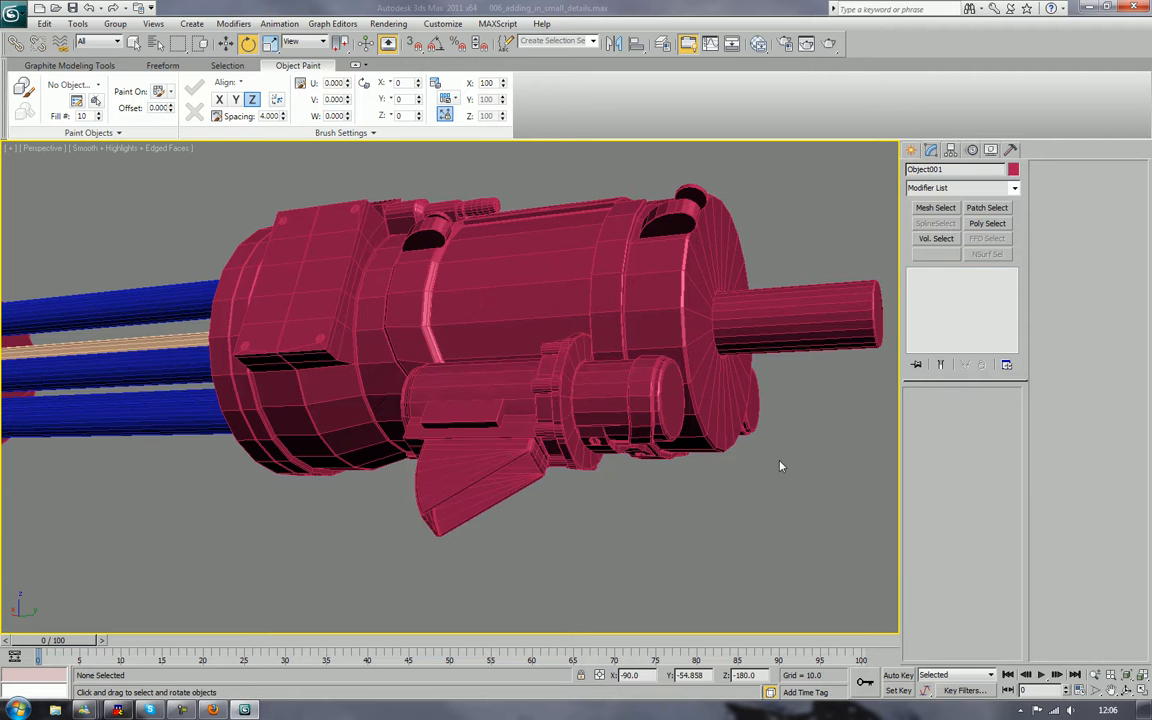
left_click(828, 311)
left_click(1056, 269)
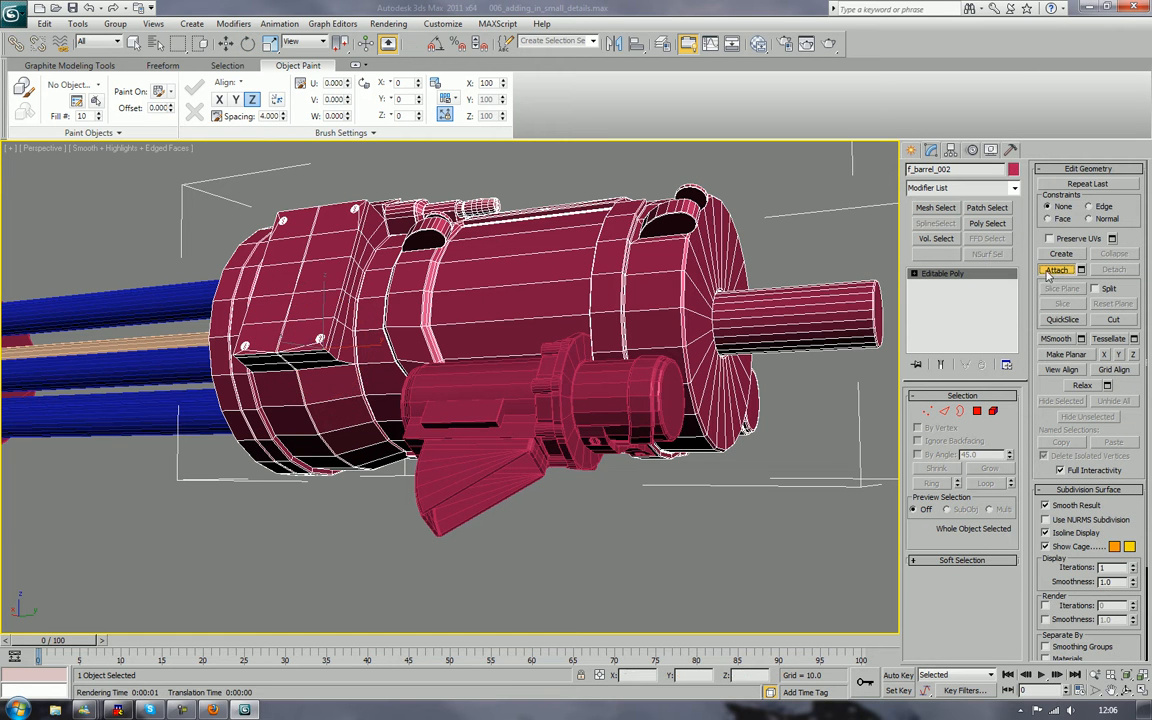
left_click(475, 505)
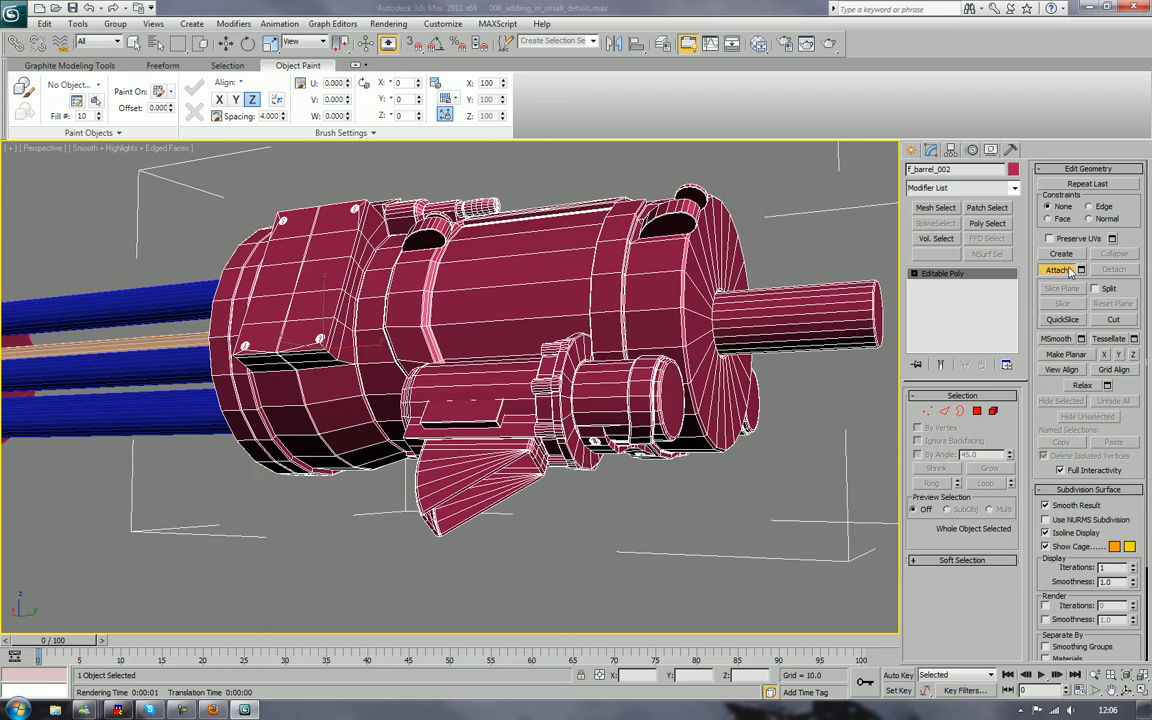
key("w")
left_click(669, 552)
Select the ring mesh t_barrel_01 that holds the front of the gun barrels
scroll(684, 515, "down", 5)
middle_click_drag(684, 515, 14, 460, "alt")
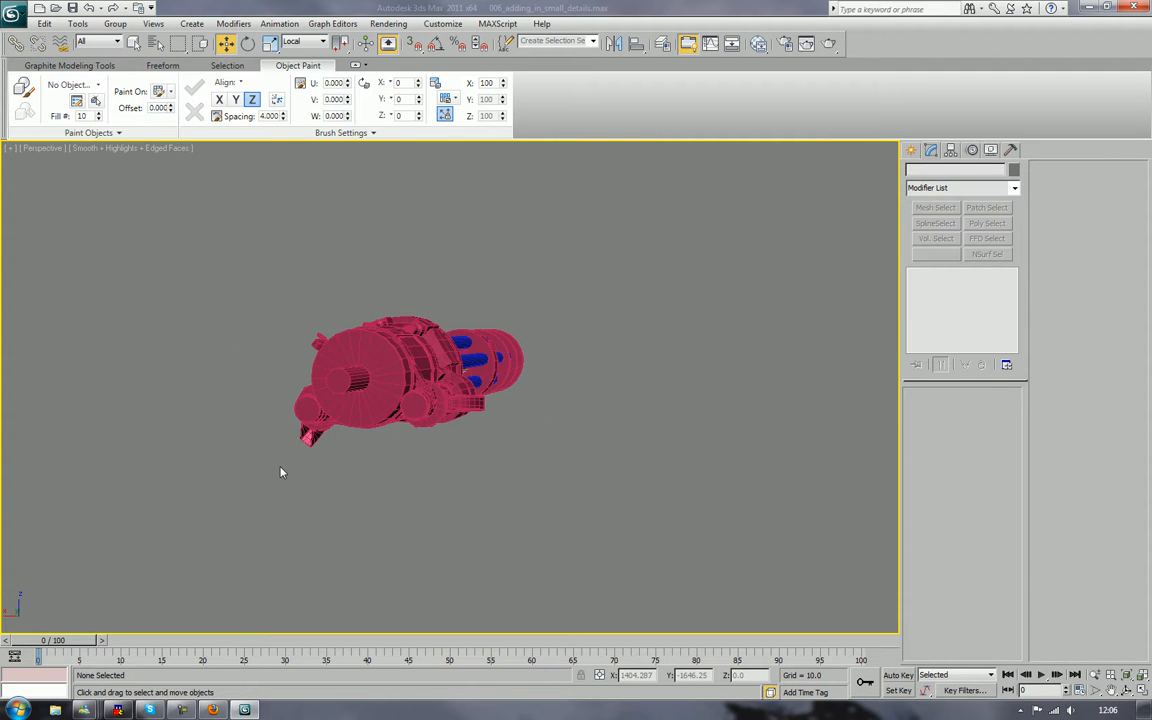
middle_click_drag(300, 462, 219, 501, "alt")
scroll(676, 437, "up", 5)
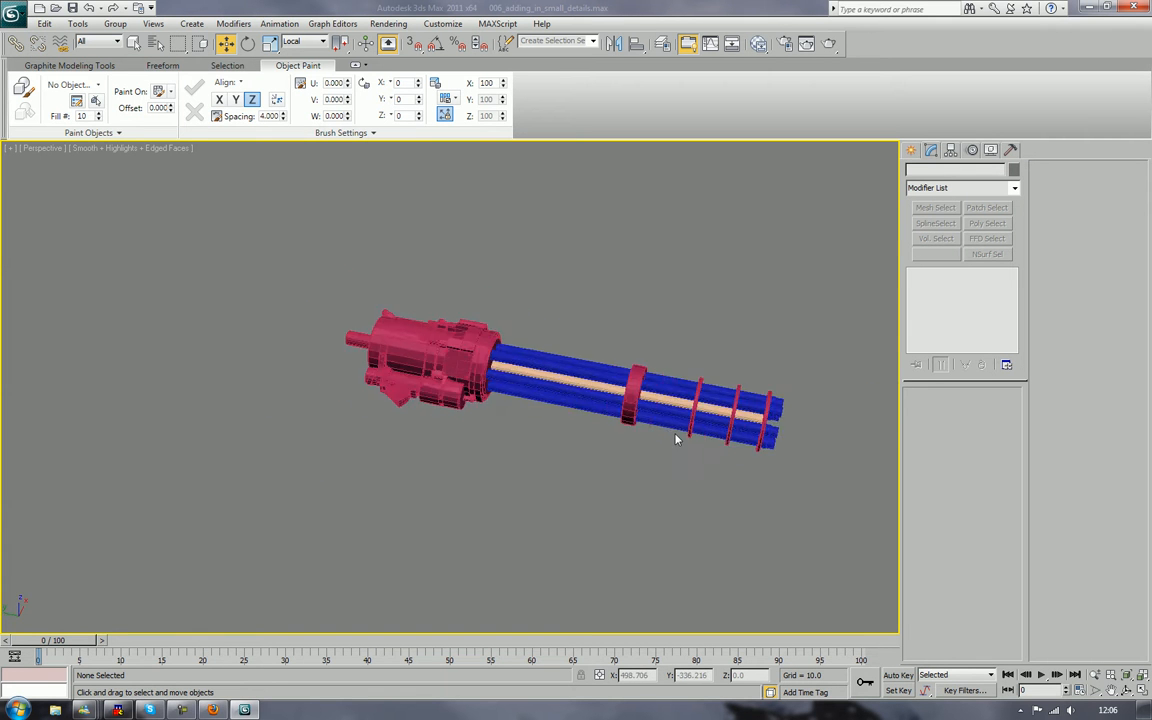
middle_click_drag(628, 430, 352, 401, "alt")
scroll(352, 419, "up", 5)
left_click(350, 371)
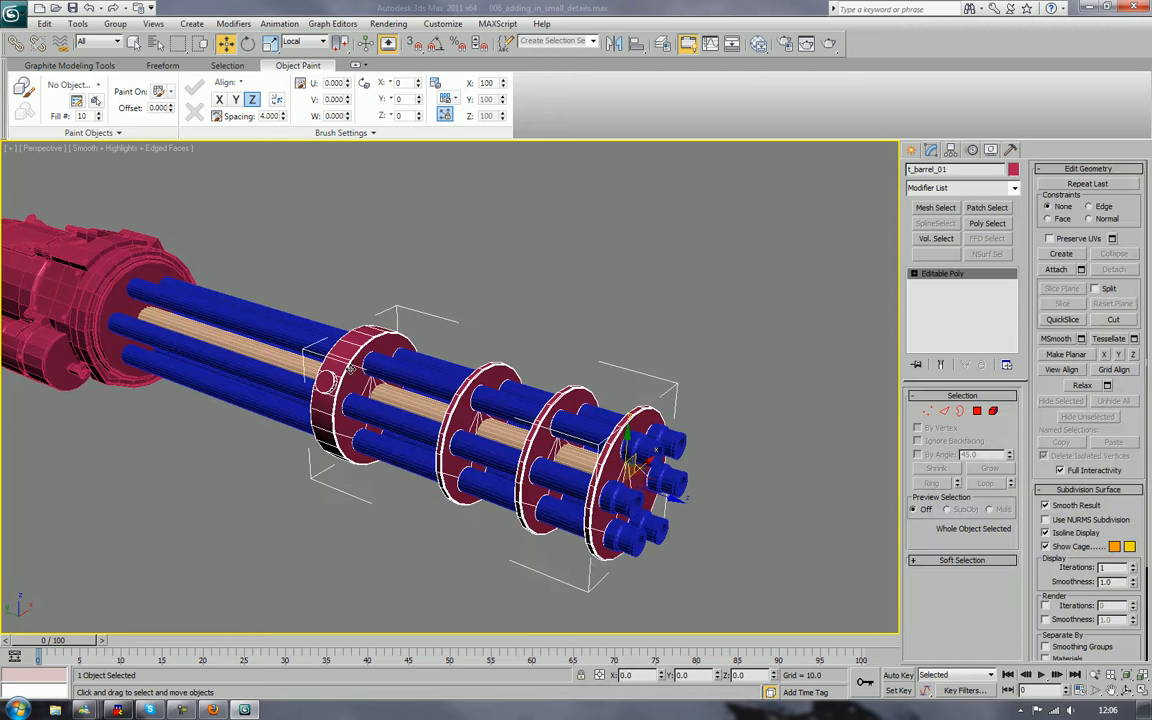
Attach all the blue barrels and the central shaft to the ring mesh t_barrel_01, then clear the selection
left_click(1060, 270)
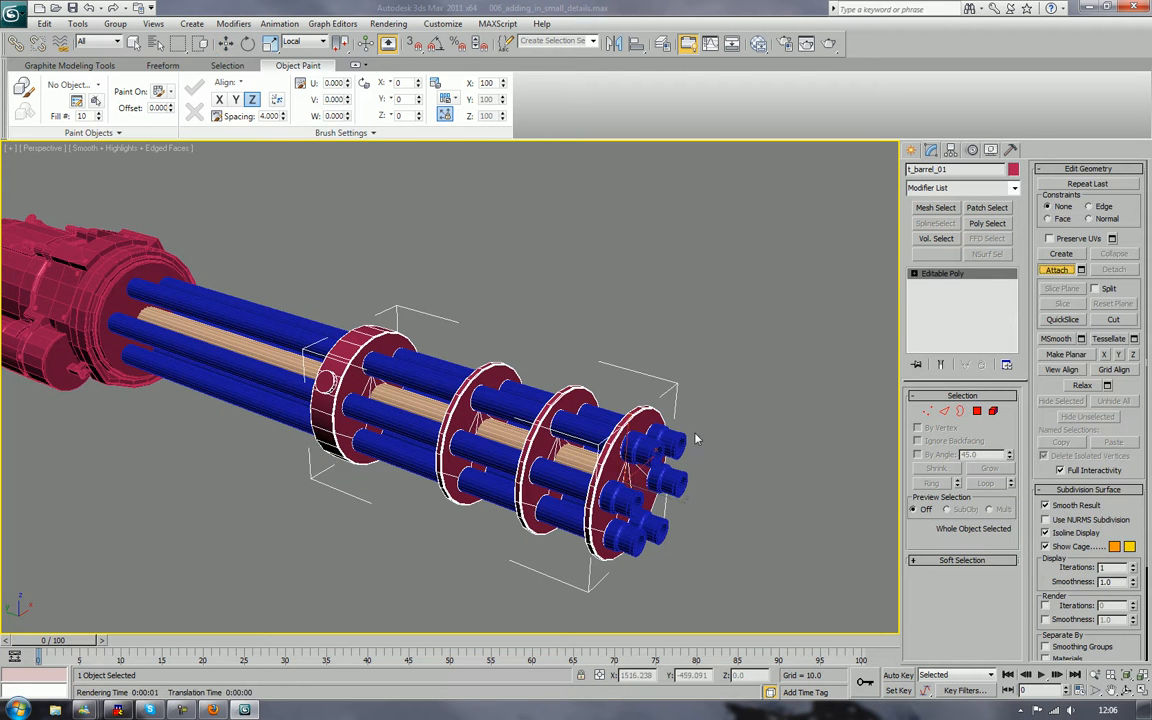
left_click(592, 450)
left_click(600, 428)
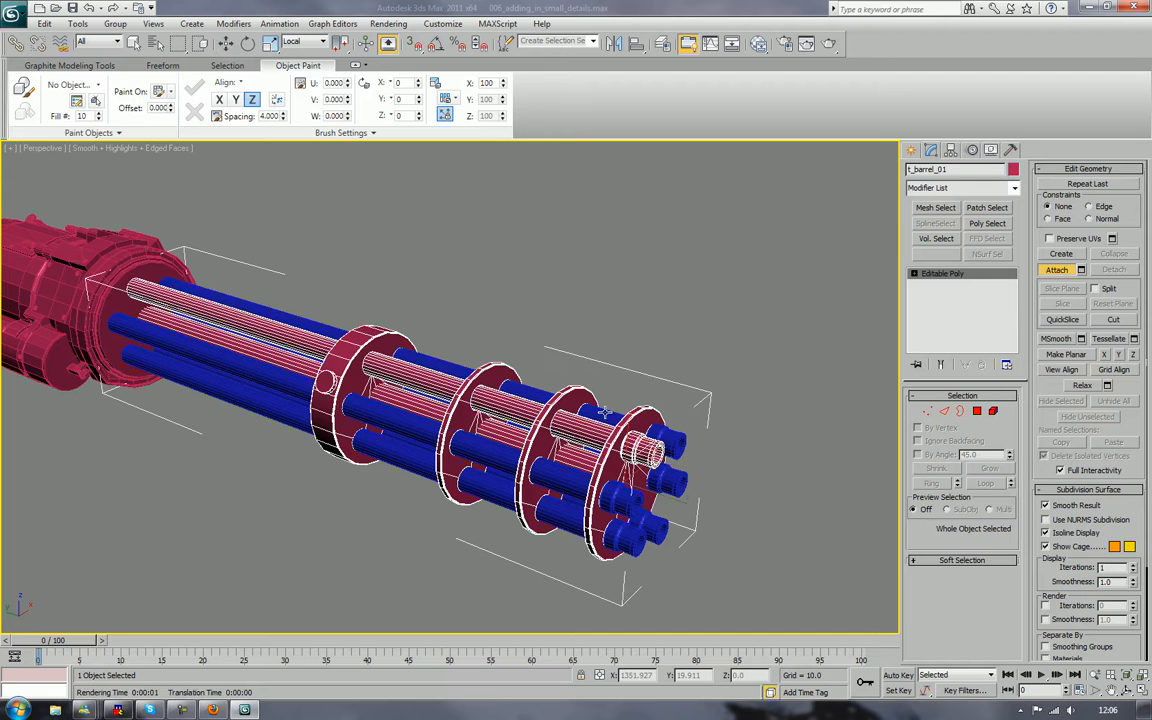
left_click(603, 414)
left_click(672, 477)
left_click(622, 497)
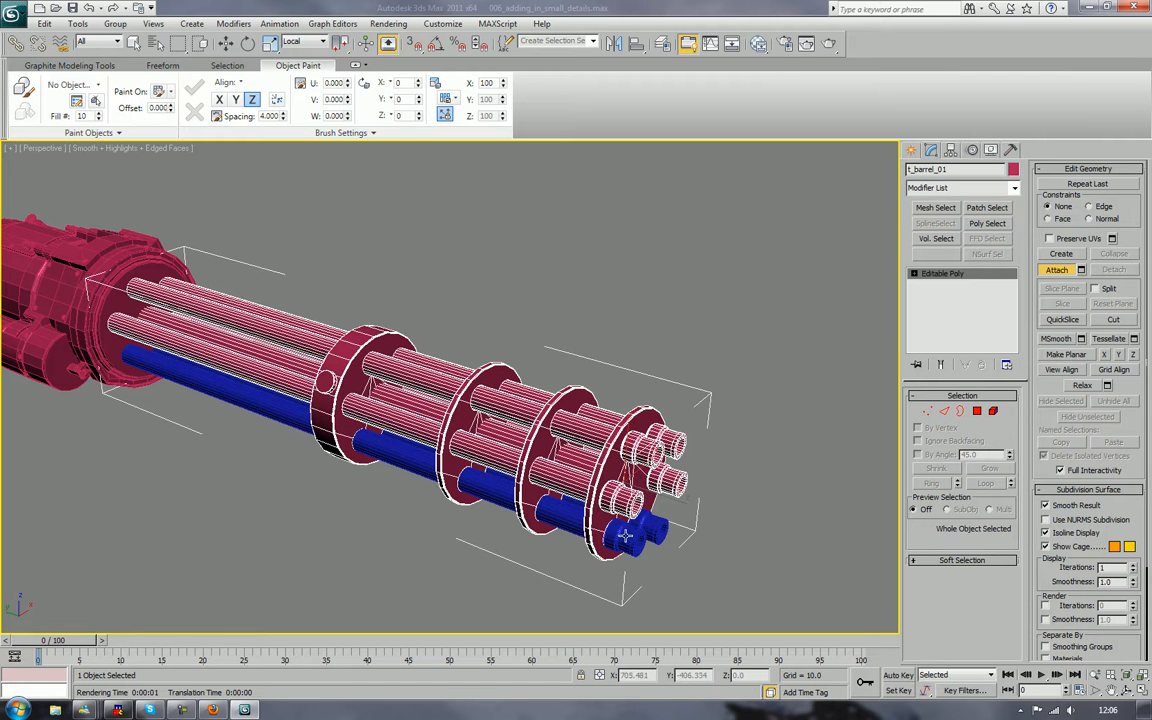
left_click(626, 539)
left_click(653, 528)
left_click(1052, 268)
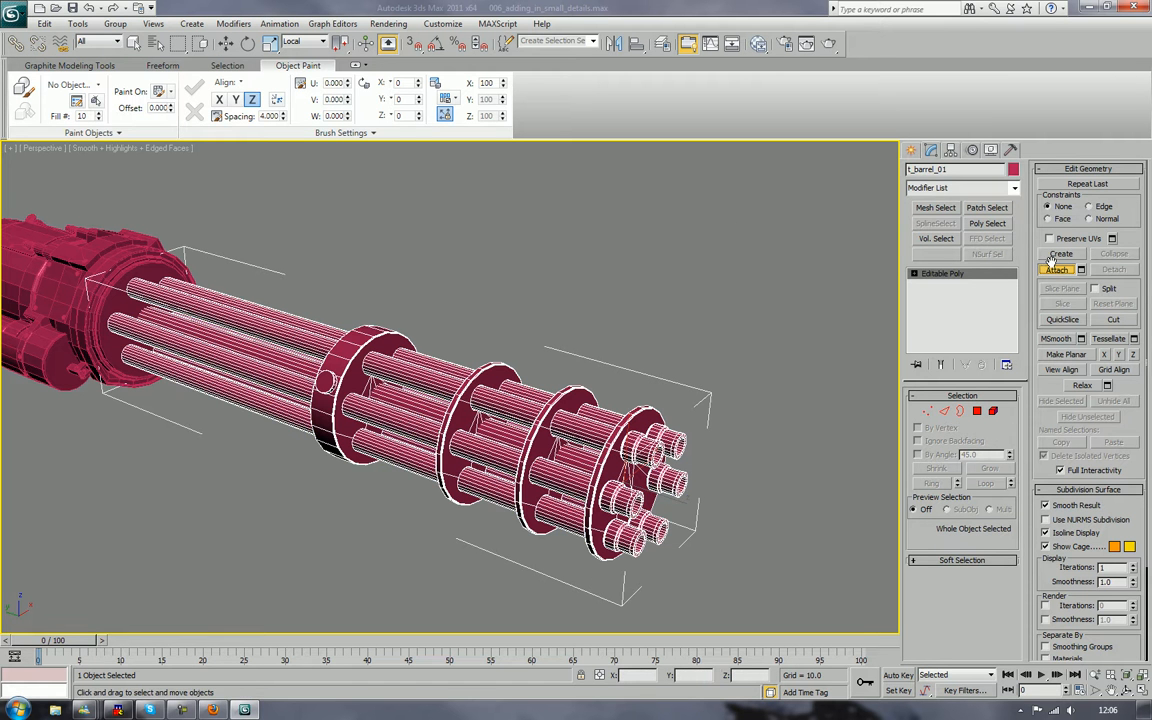
left_click(736, 220)
middle_click_drag(672, 244, 751, 247, "alt")
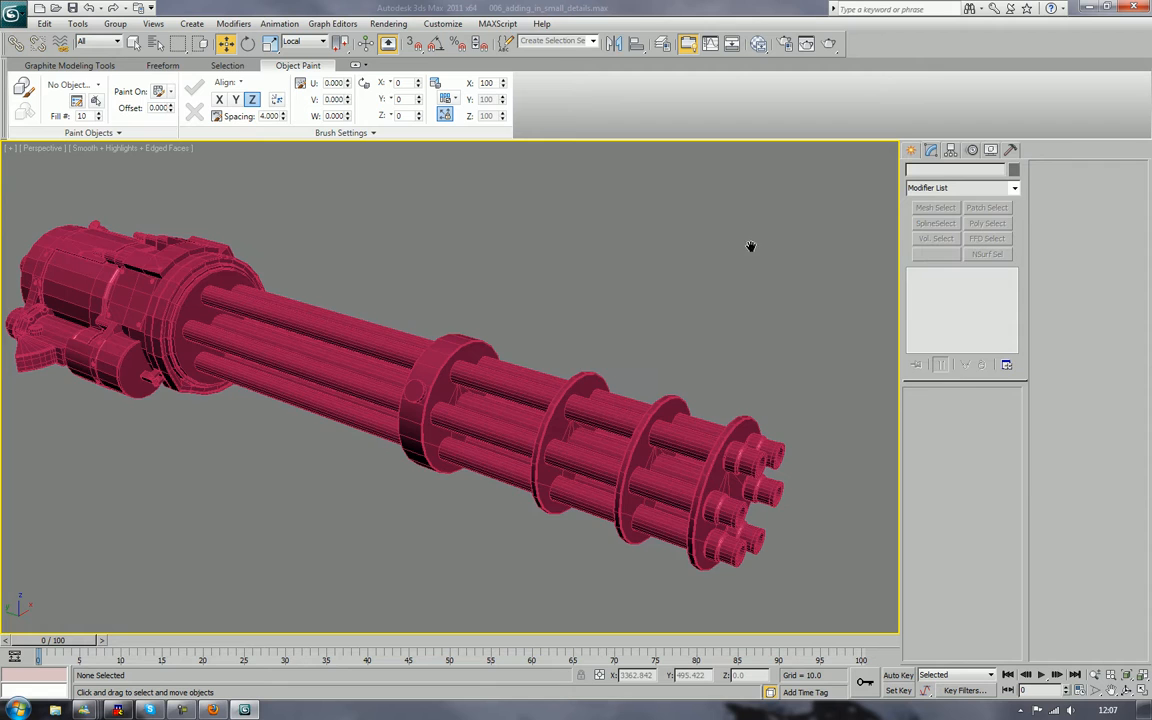
Try rotating the combined barrel assembly t_barrel_01, undo the rotation and deselect it
left_click(553, 399)
middle_click_drag(533, 397, 234, 331, "alt")
left_click(133, 292)
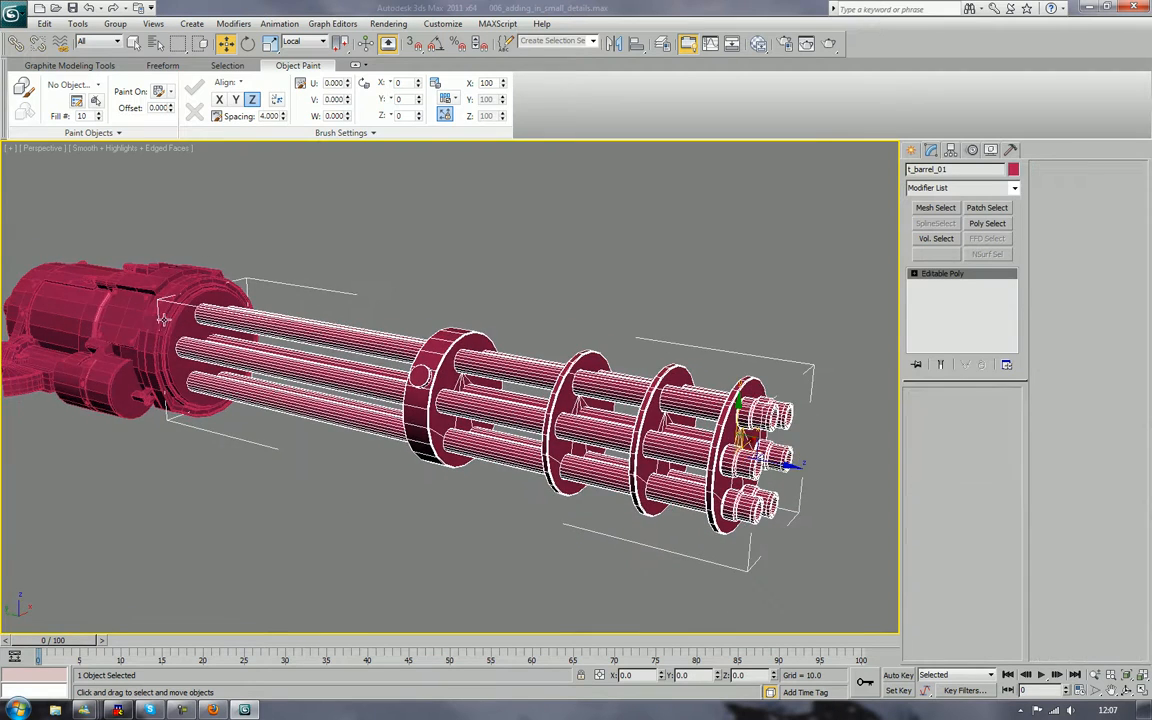
left_click(342, 337)
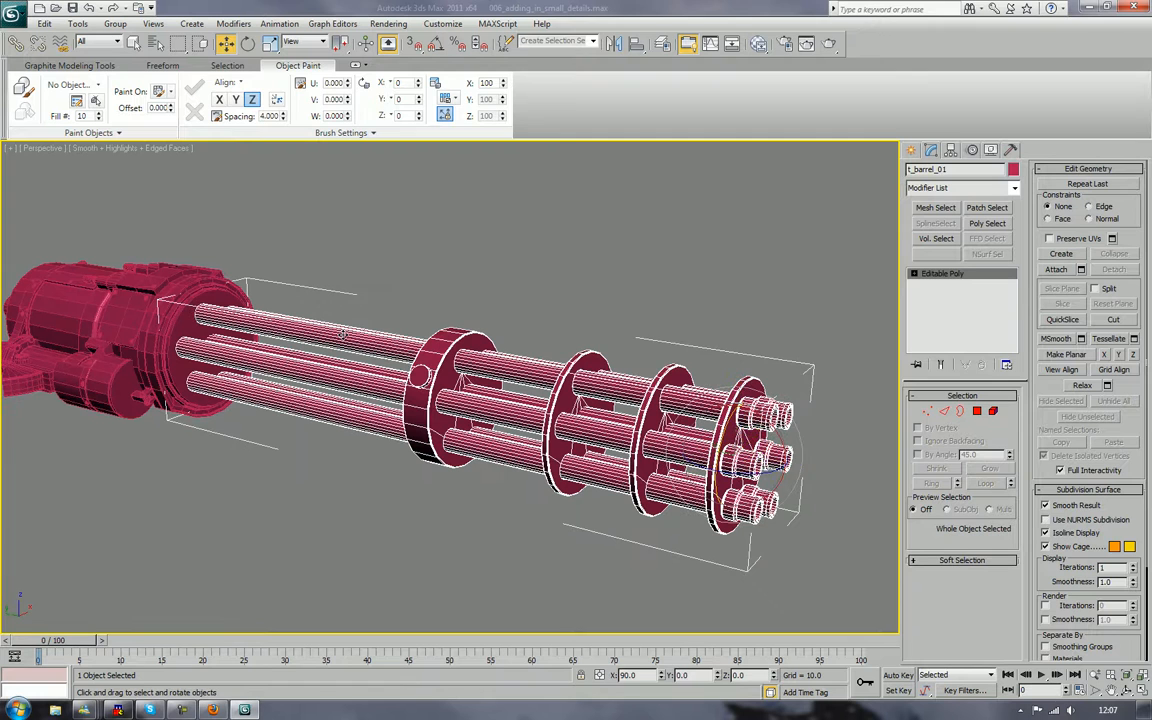
key("r")
key("e")
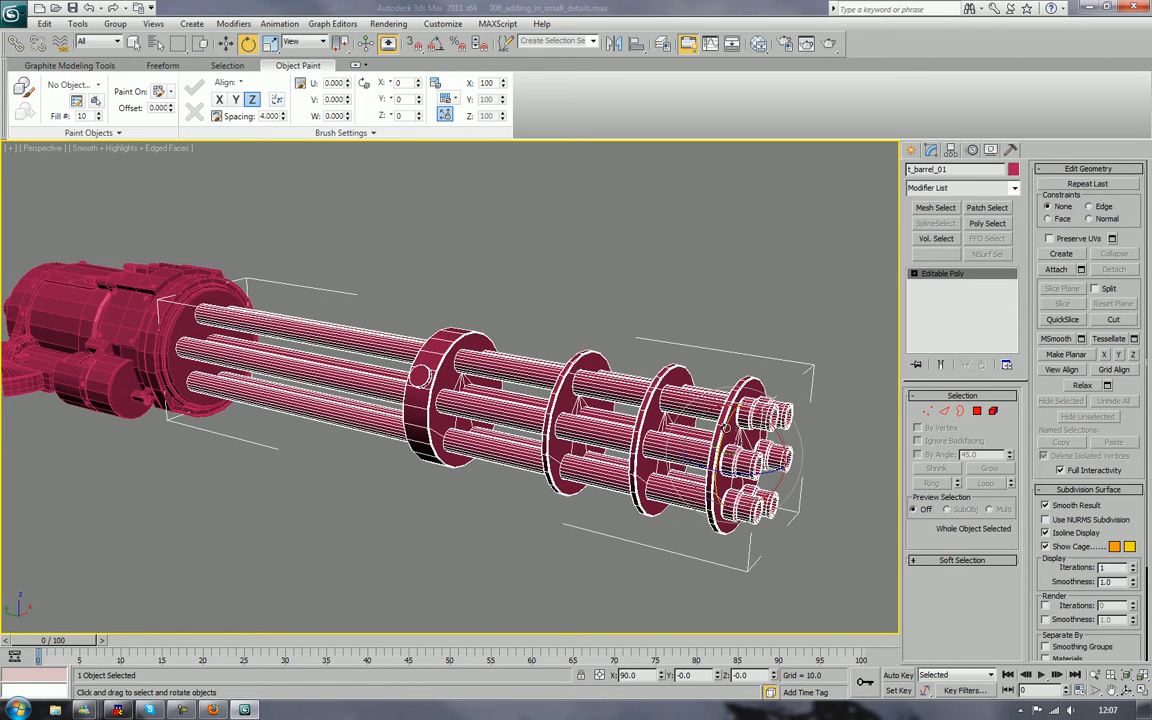
left_click_drag(723, 442, 697, 6)
key("ctrl+z")
left_click(583, 222)
Inspect the gun from below and briefly display the viewport statistics to check the model's polygon and vertex totals
middle_click_drag(579, 206, 479, 146, "alt")
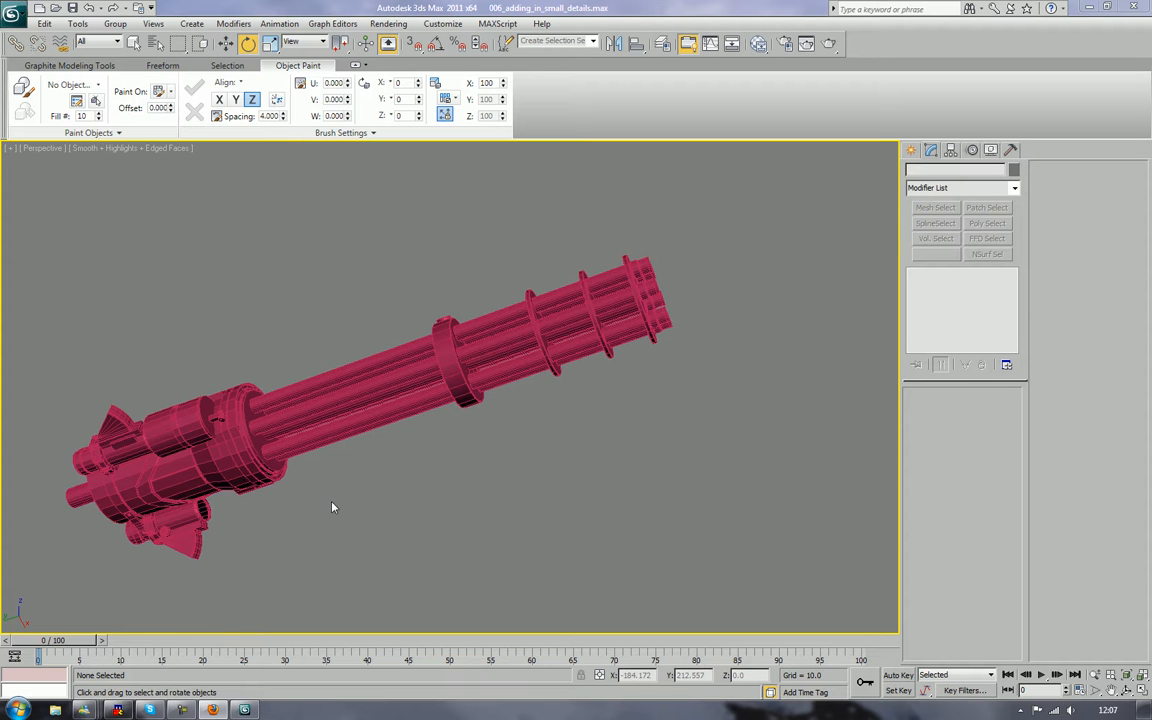
middle_click_drag(334, 507, 426, 457)
scroll(426, 457, "up", 10)
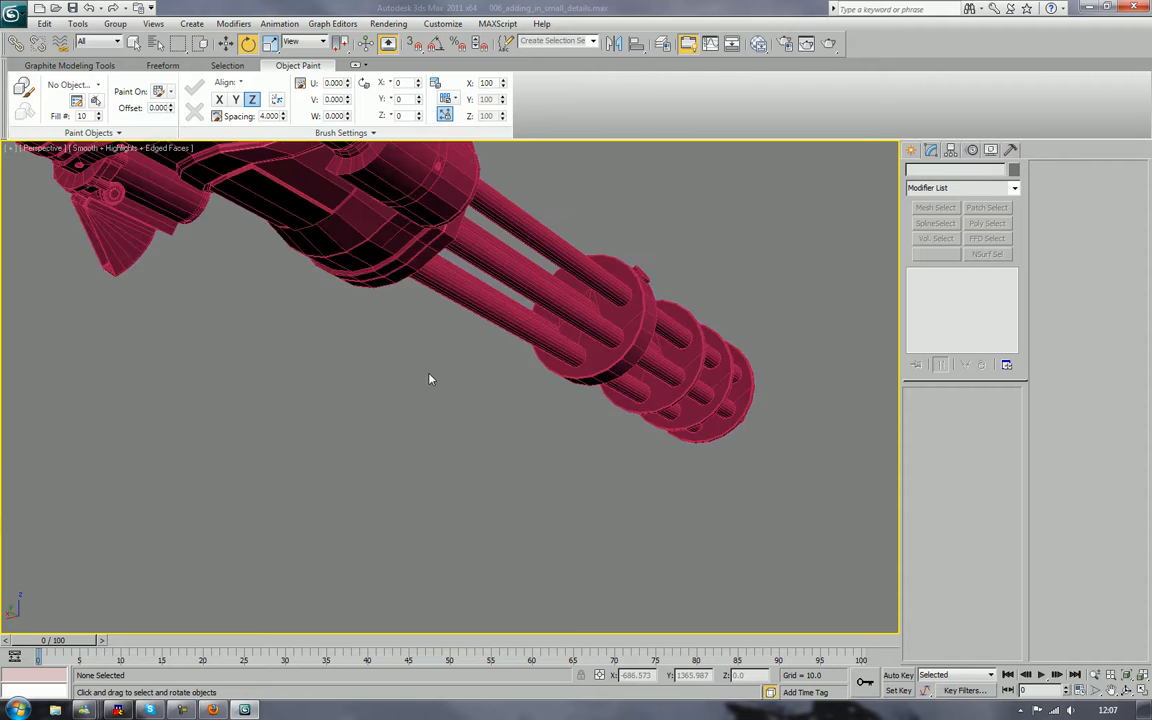
middle_click_drag(480, 562, 525, 422, "alt")
middle_click_drag(567, 306, 458, 411)
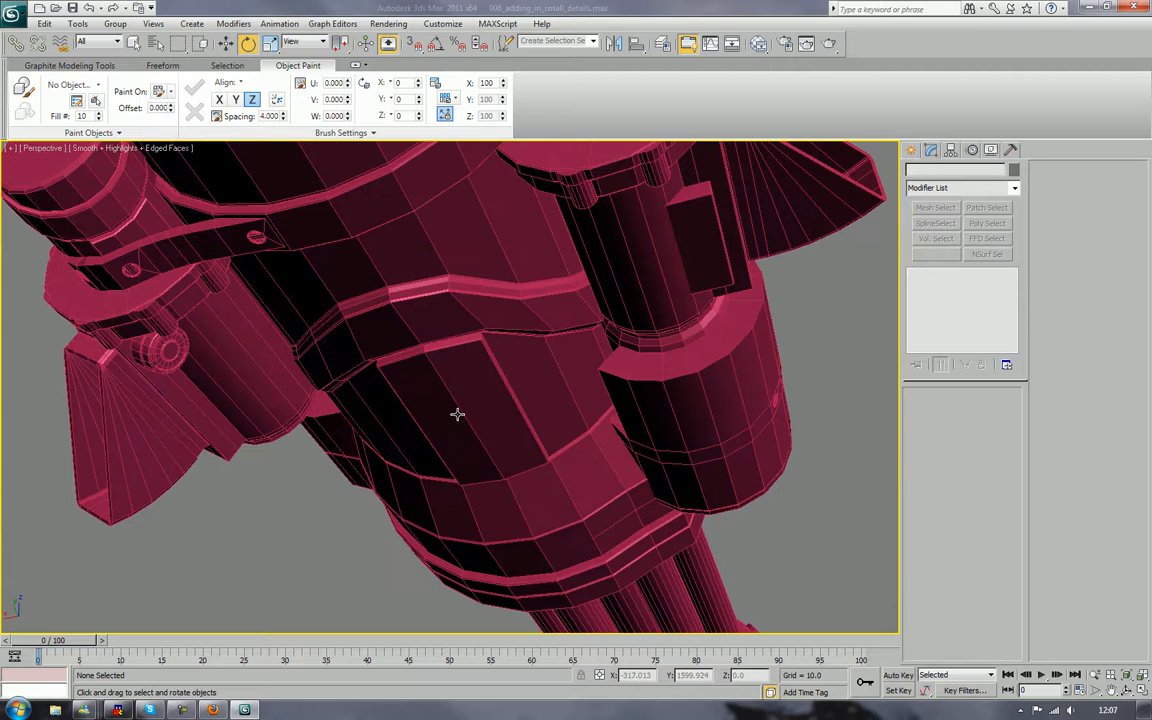
left_click(11, 148)
left_click(80, 222)
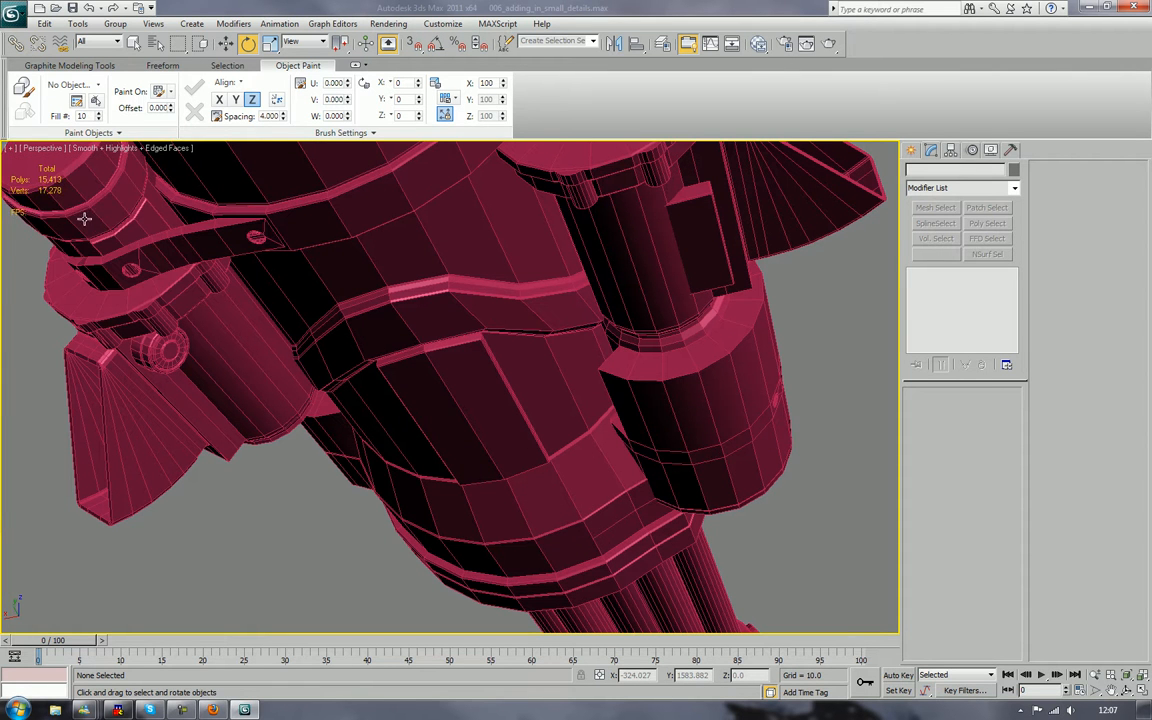
left_click(12, 148)
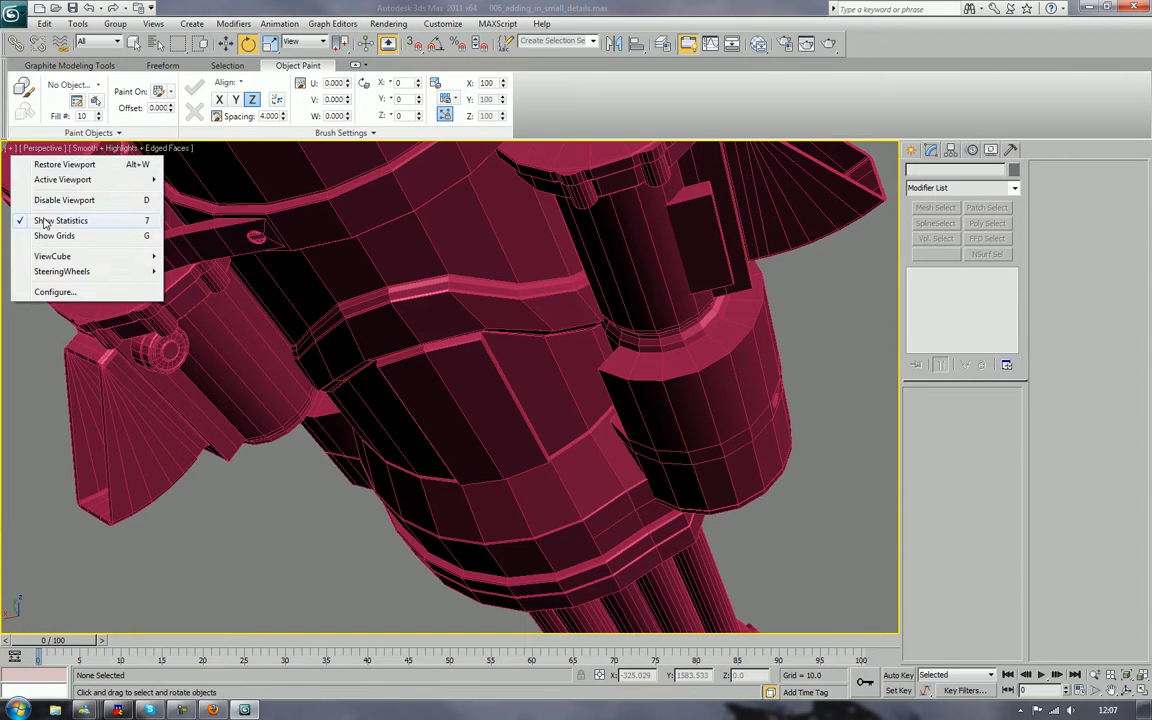
left_click(75, 222)
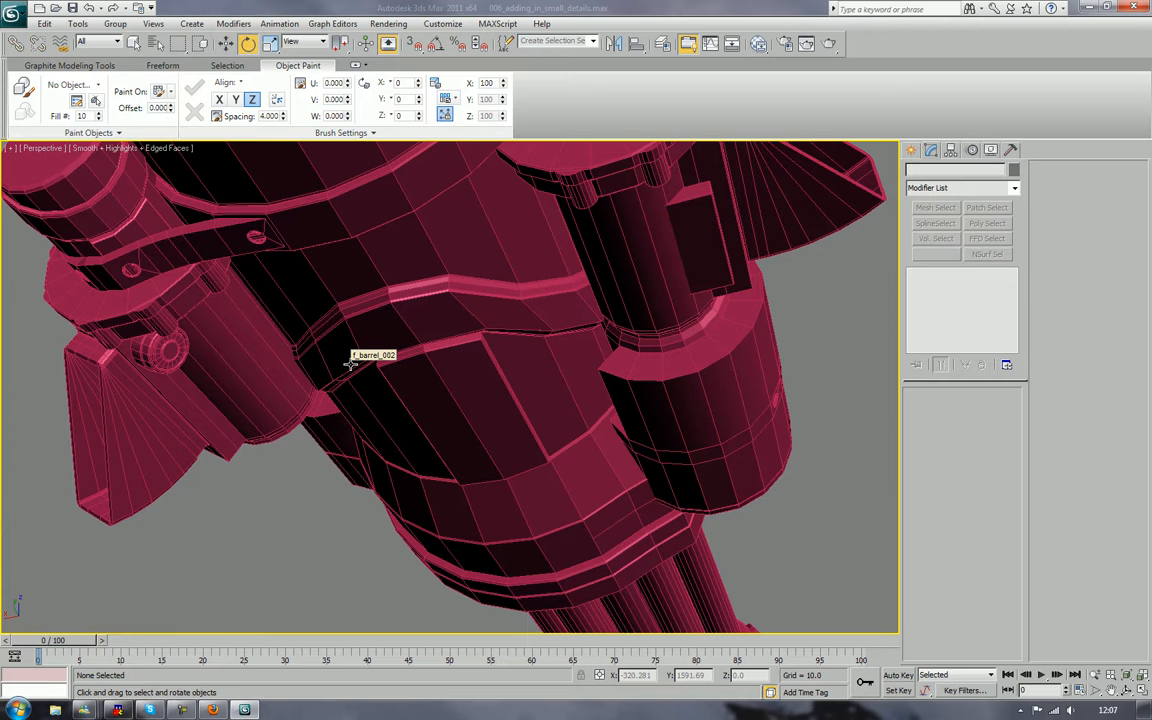
Start polygon editing on the gun body f_barrel_002 and pick out the panel faces on its underside
left_click(476, 380)
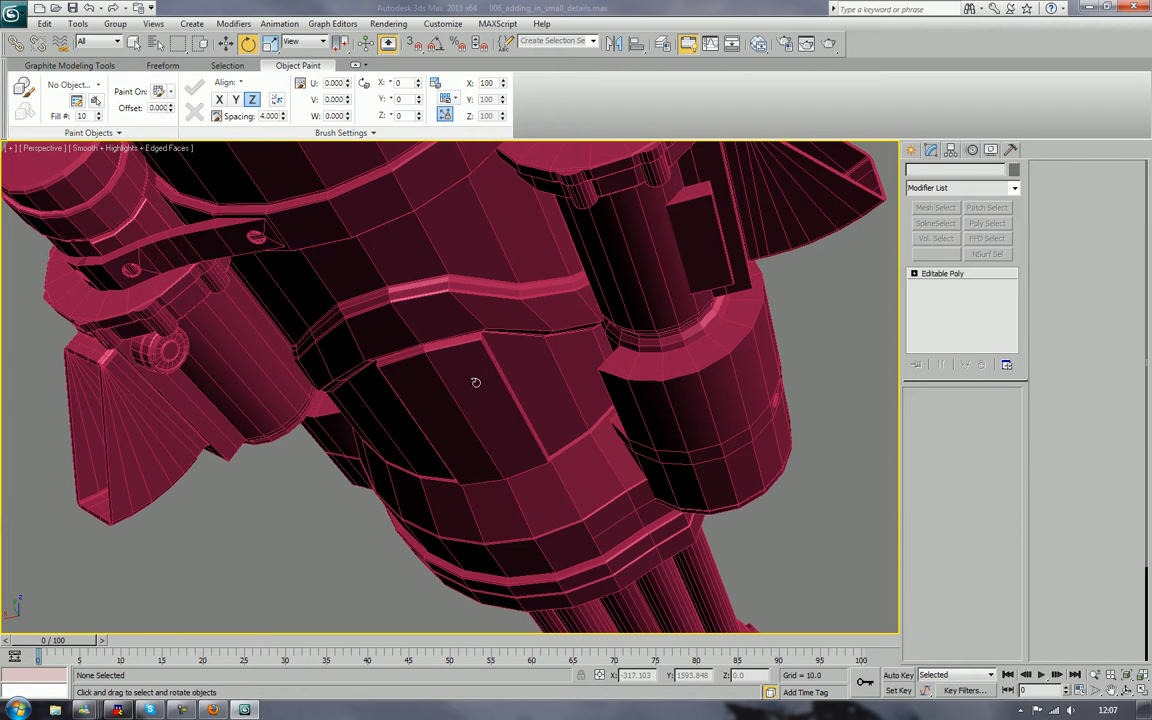
left_click(977, 411)
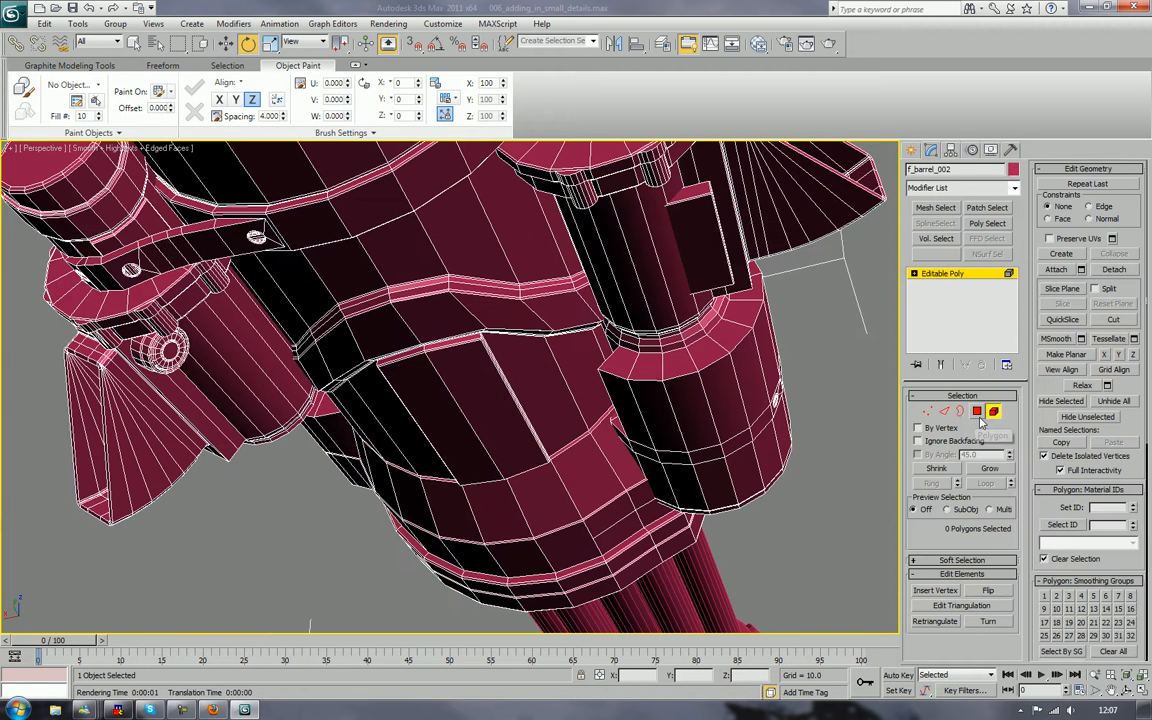
left_click(458, 411)
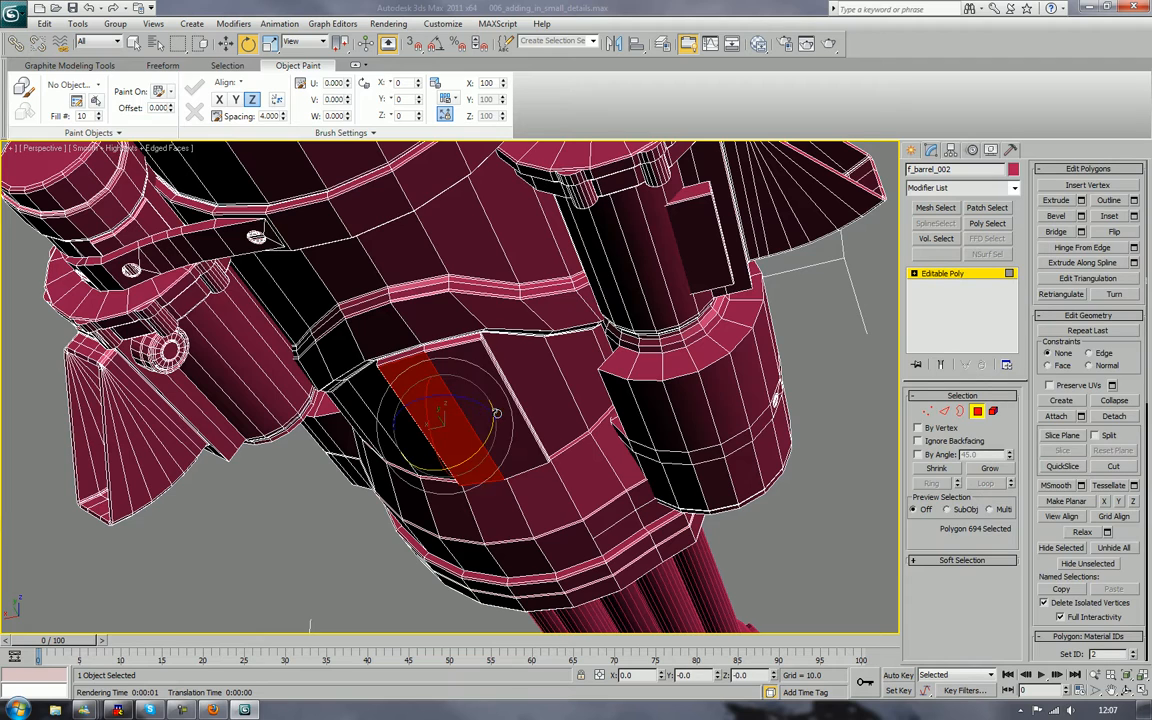
left_click(496, 412, "ctrl")
middle_click_drag(496, 412, 515, 365, "alt")
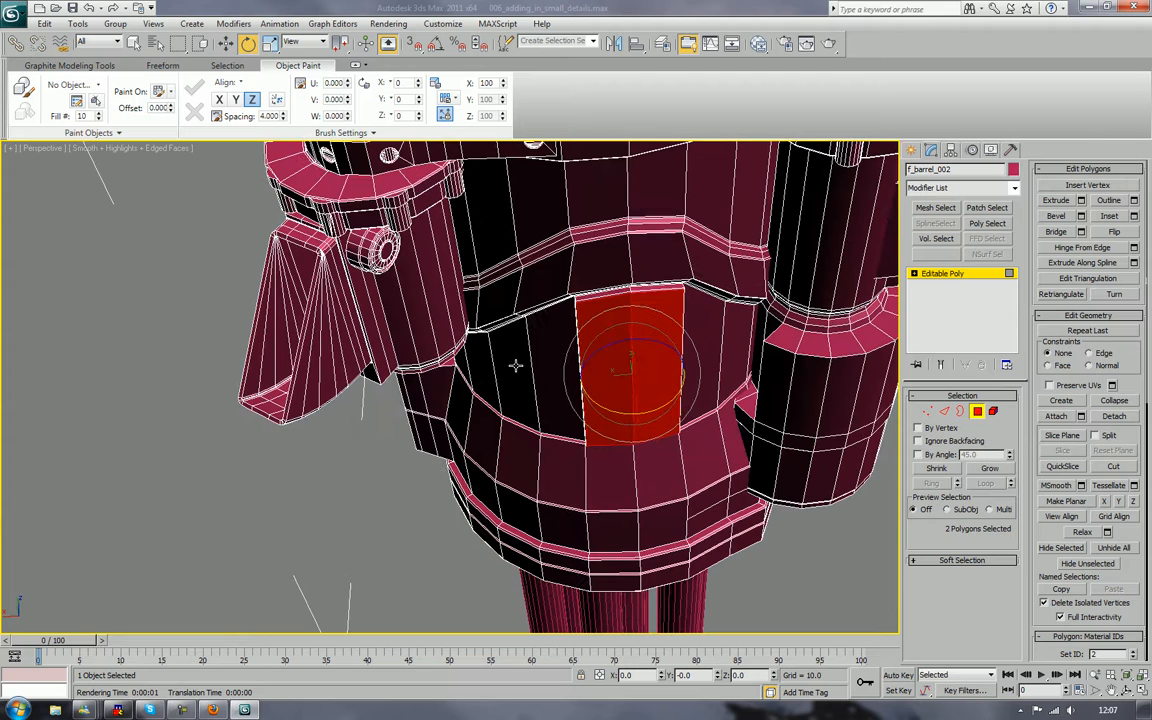
middle_click_drag(547, 366, 661, 398, "alt")
left_click(661, 351, "ctrl")
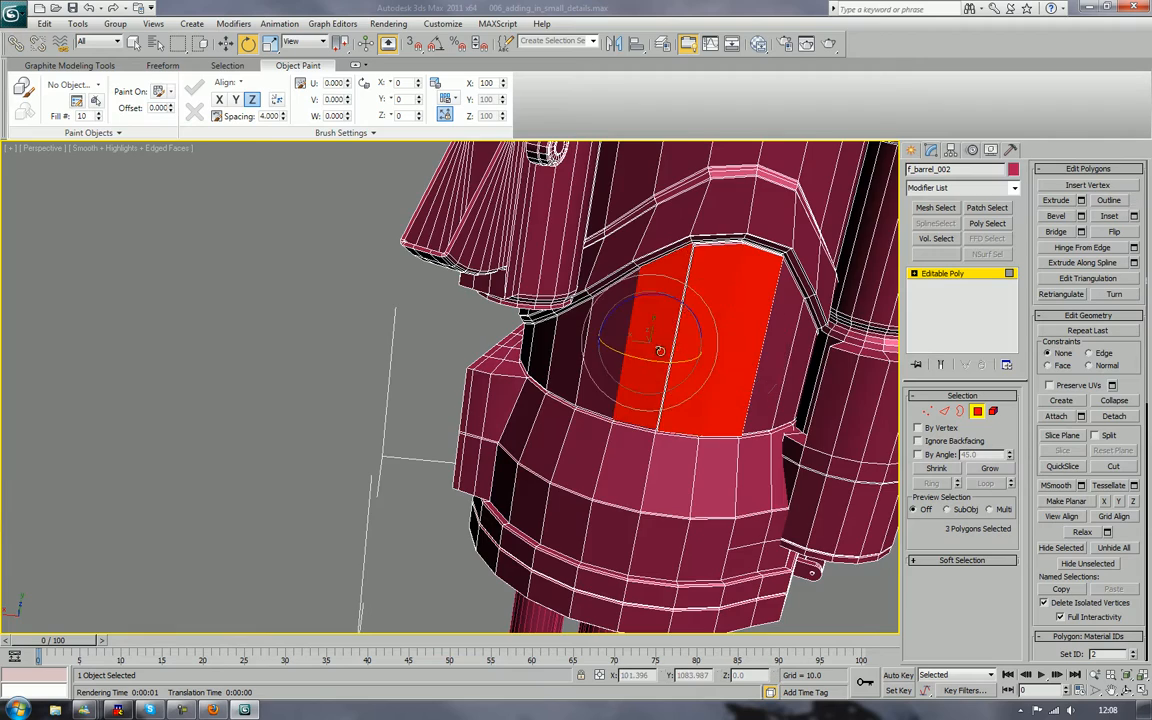
middle_click_drag(703, 355, 508, 414, "alt")
scroll(707, 356, "up", 3)
Clone the two polygons of the underside panel about 73 units straight down as an element of f_barrel_002
left_click(513, 423)
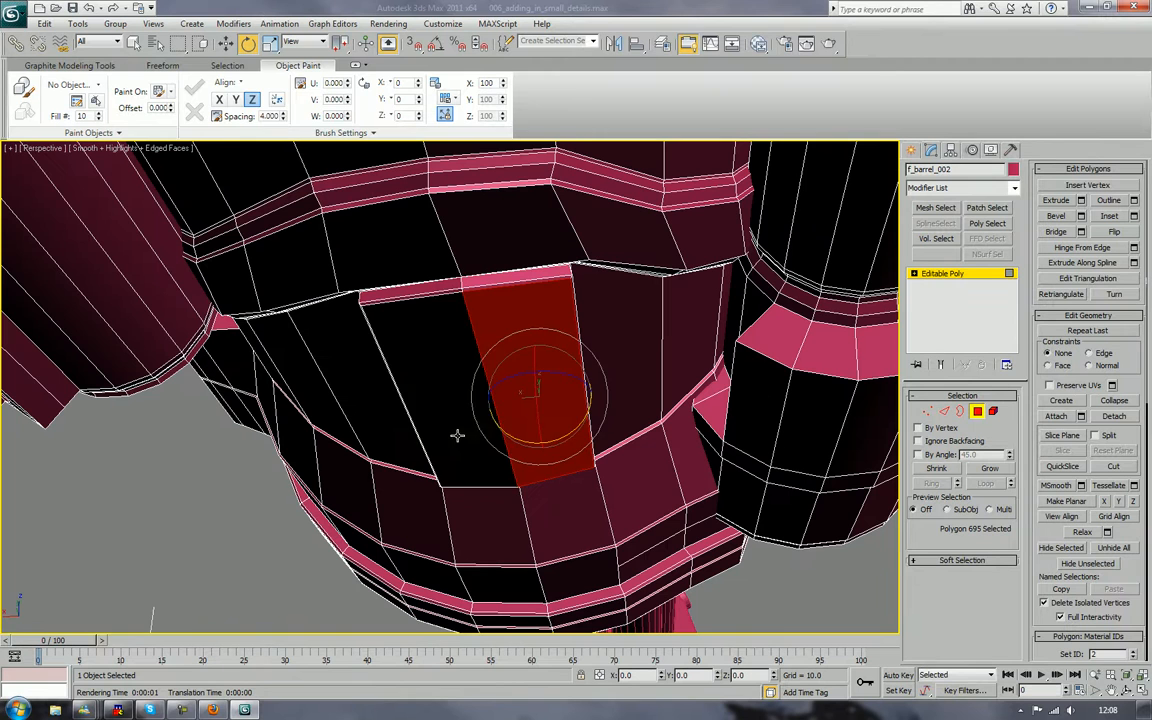
left_click(456, 435, "ctrl")
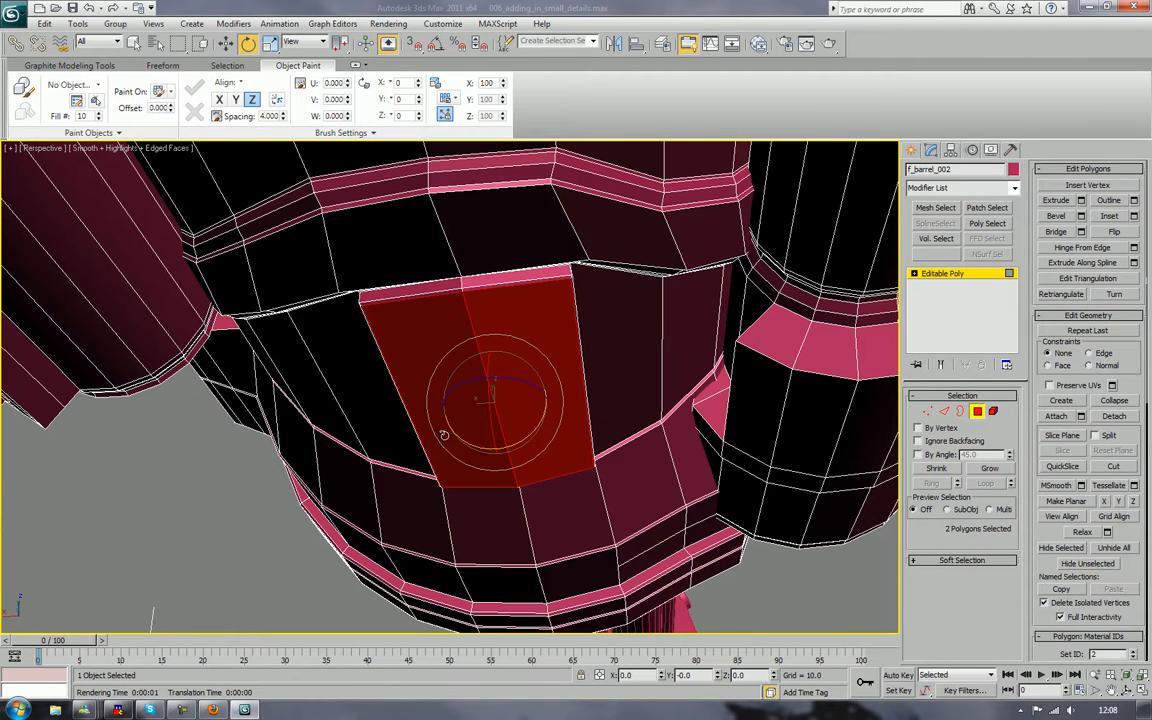
middle_click_drag(456, 435, 409, 427, "alt")
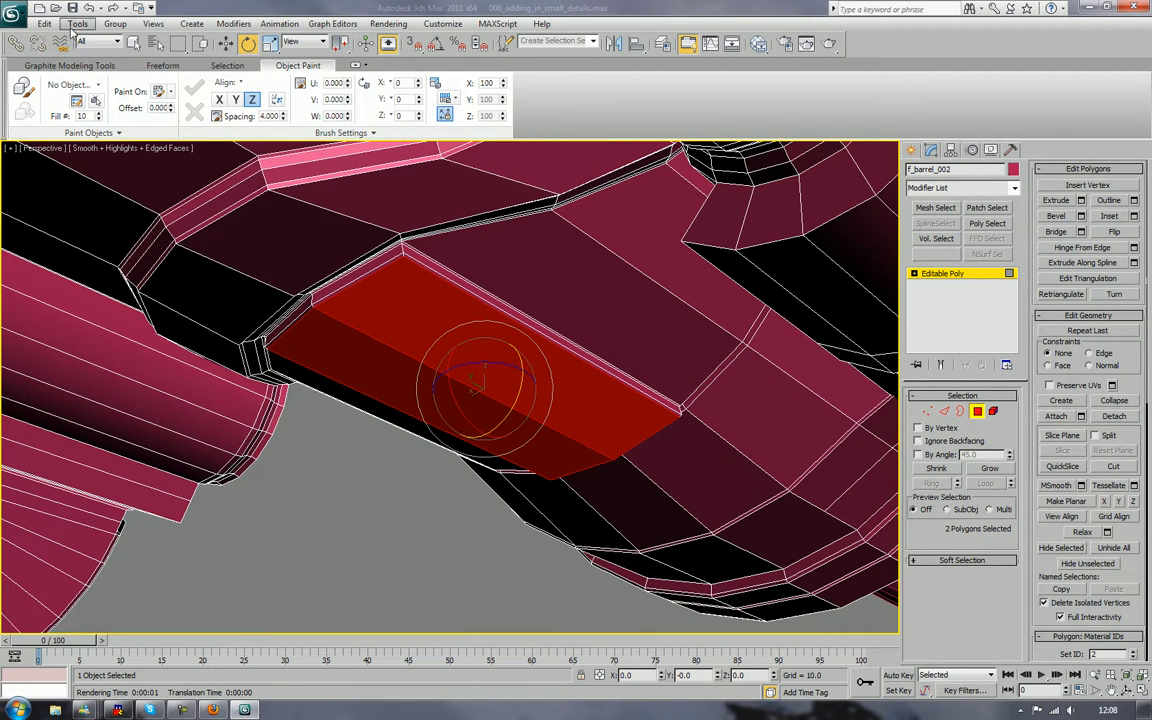
left_click(226, 43)
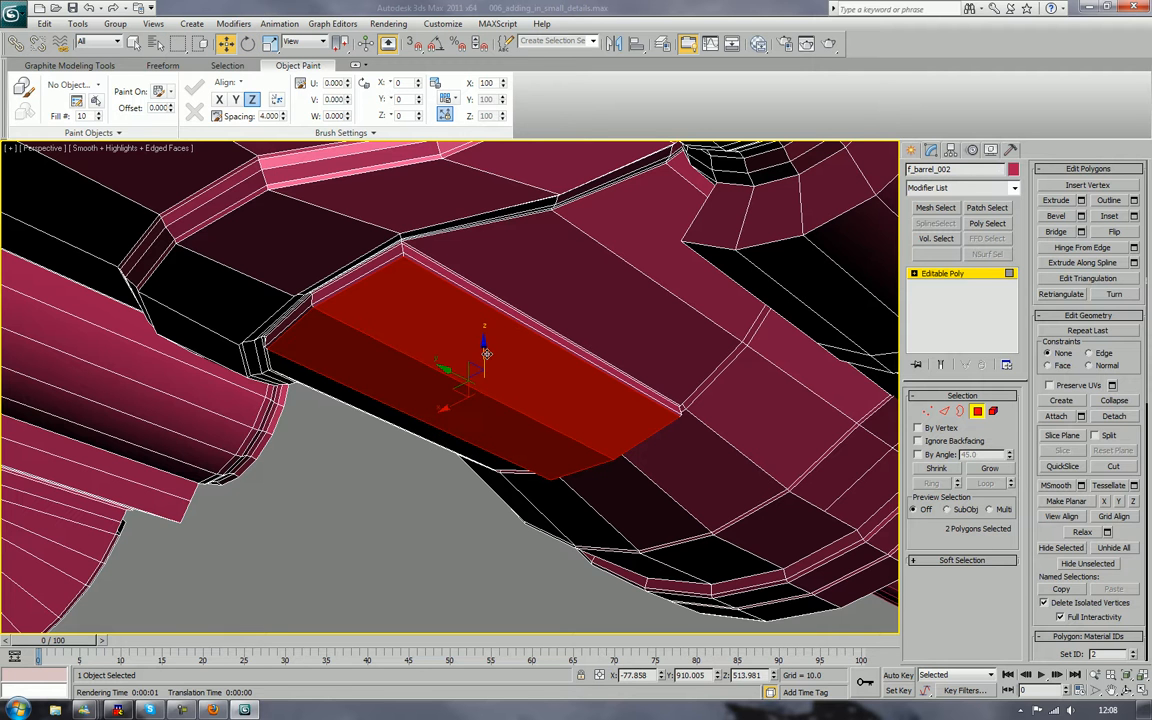
mouse_move(486, 353)
left_mouse_down("shift")
mouse_move(490, 372)
mouse_move(560, 440)
mouse_move(586, 444)
left_mouse_up("shift")
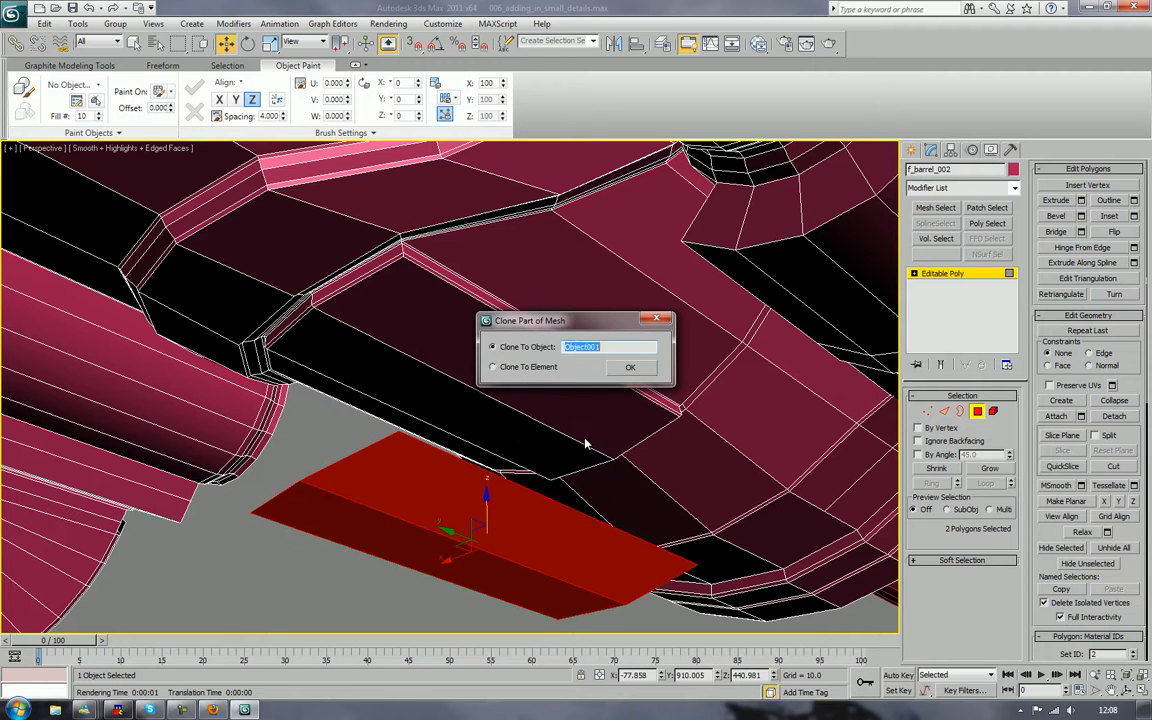
left_click(510, 367)
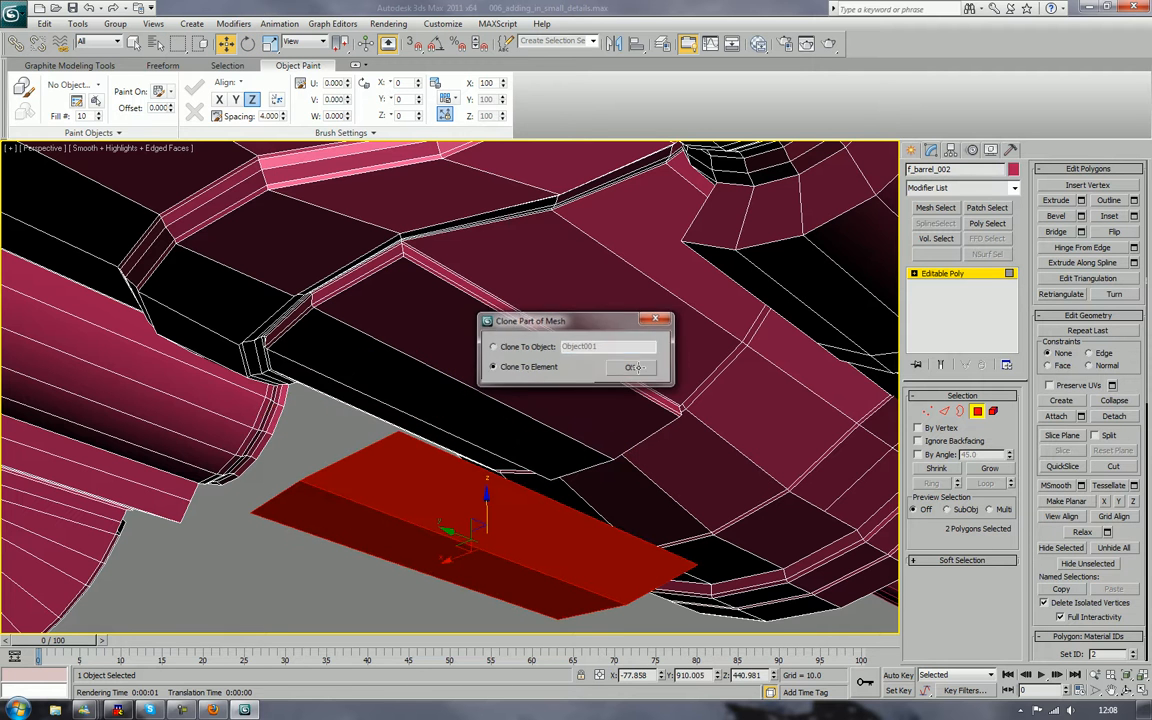
left_click(632, 367)
mouse_move(632, 367)
middle_mouse_down()
mouse_move(640, 313)
mouse_move(645, 330)
middle_mouse_up()
scroll(640, 313, "down", 4)
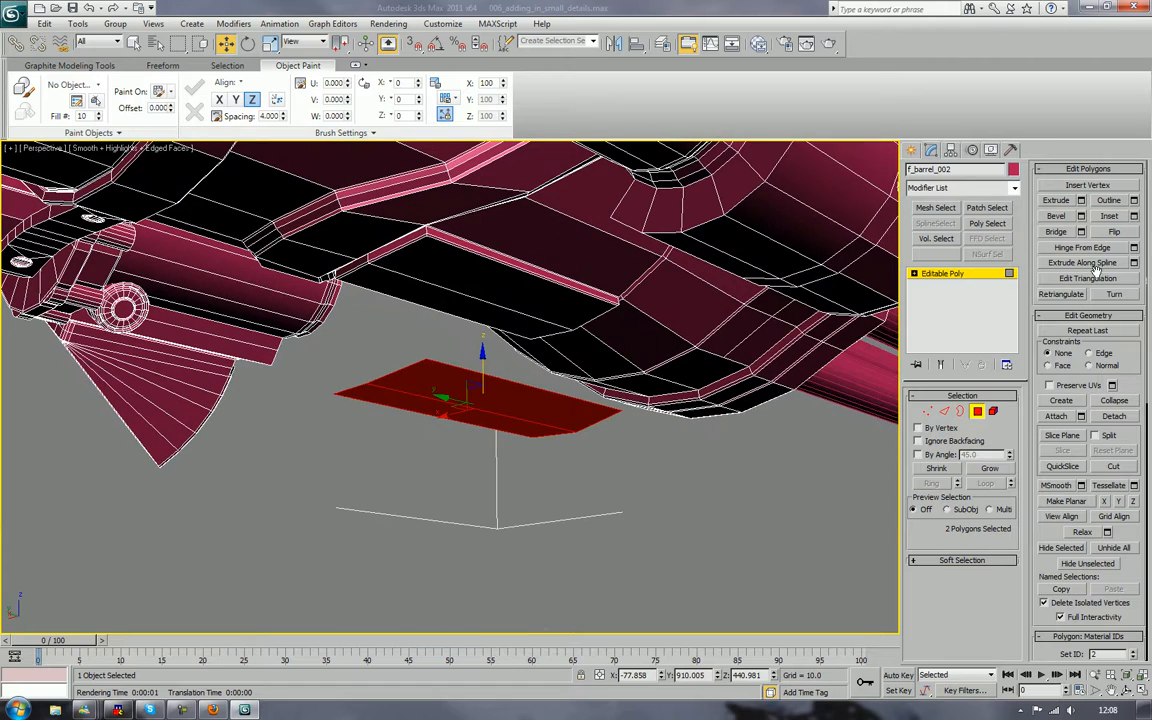
Move the cloned panel about 146 units further down along Z, clear of the gun body
mouse_move(698, 357)
middle_mouse_down("alt")
mouse_move(699, 324)
mouse_move(728, 404)
mouse_move(792, 340)
middle_mouse_up("alt")
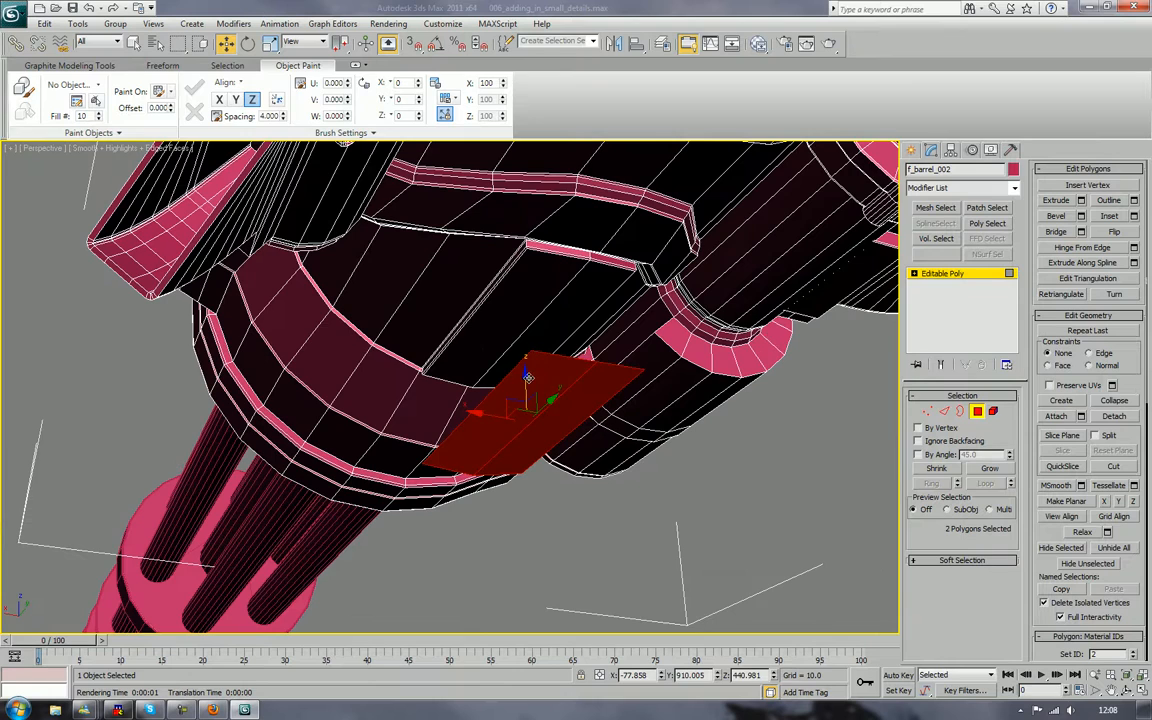
left_click_drag(526, 378, 526, 611)
scroll(537, 538, "down", 3)
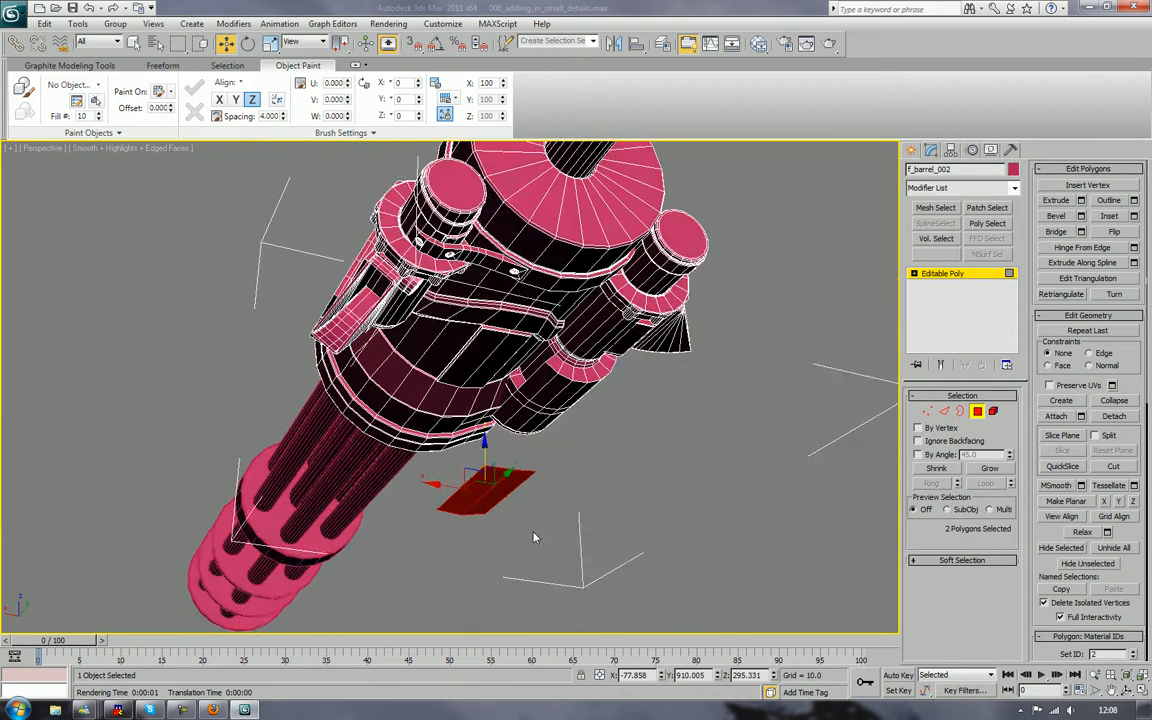
middle_click_drag(536, 537, 591, 403, "alt")
scroll(558, 511, "up", 3)
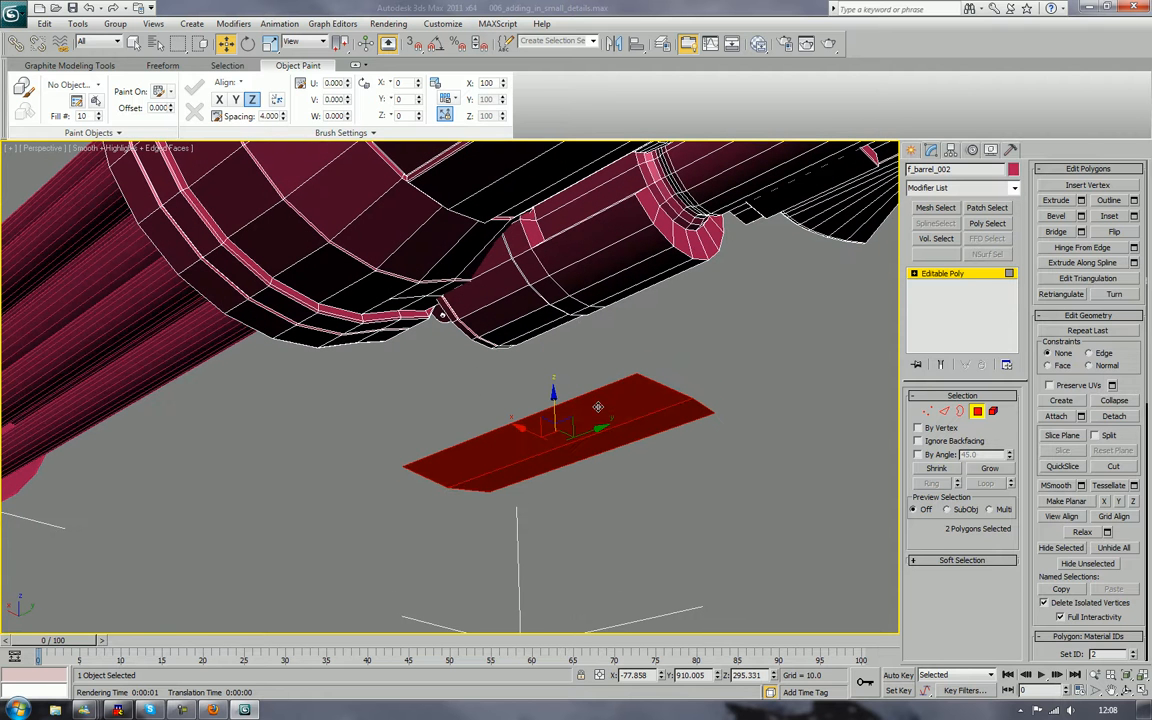
Extend the cloned panel's open border outward by scaling out a copy of its edges, adding a surrounding rim of polygons
left_click(270, 43)
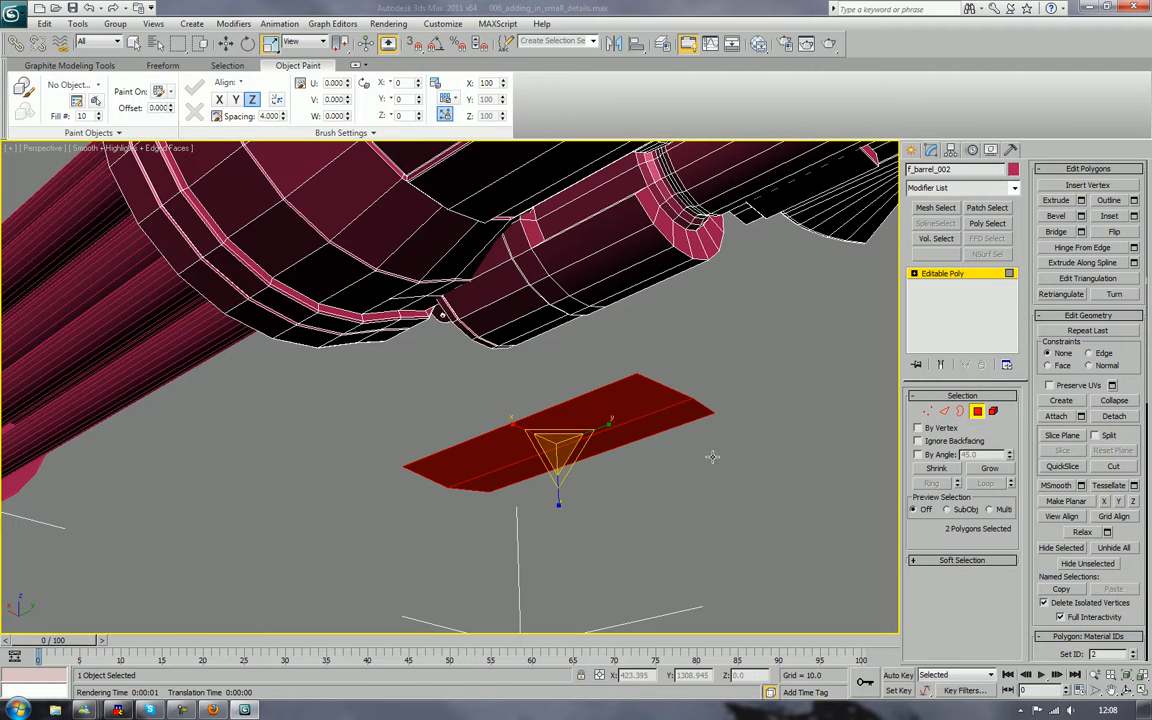
left_click(959, 411)
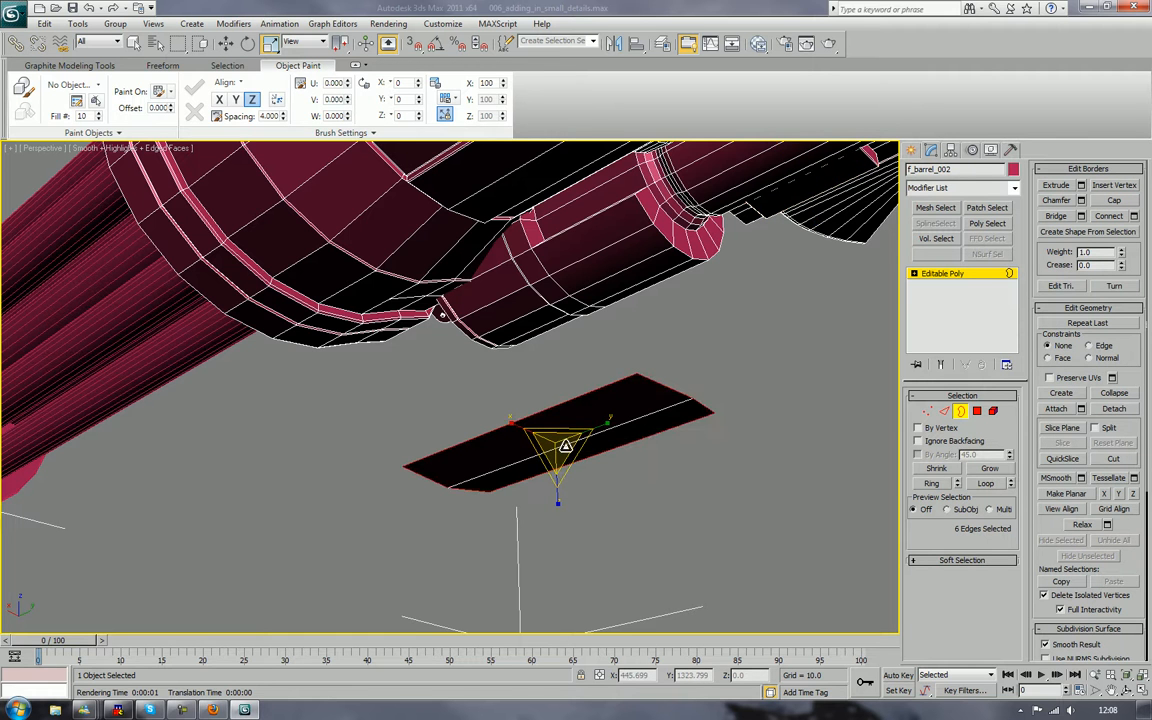
left_click_drag(561, 444, 506, 393, "shift")
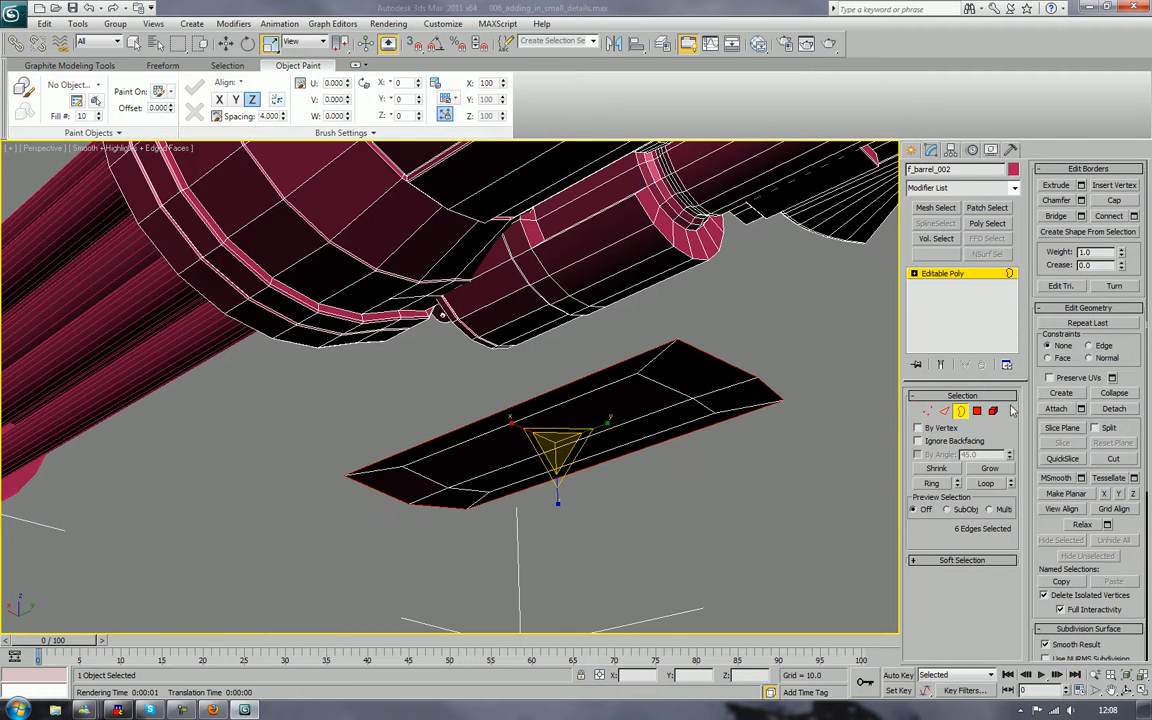
Clone the panel's two inner polygons about 19 units straight down as an element of f_barrel_002
left_click(977, 411)
left_click(661, 412)
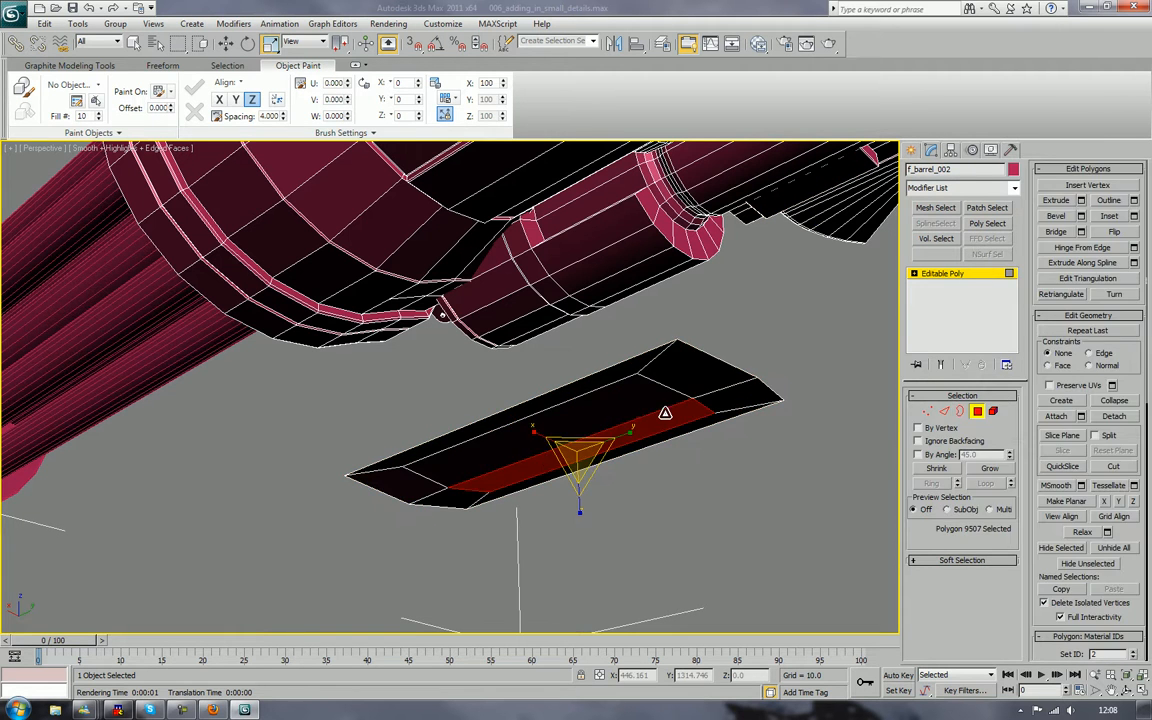
left_click(640, 406, "ctrl")
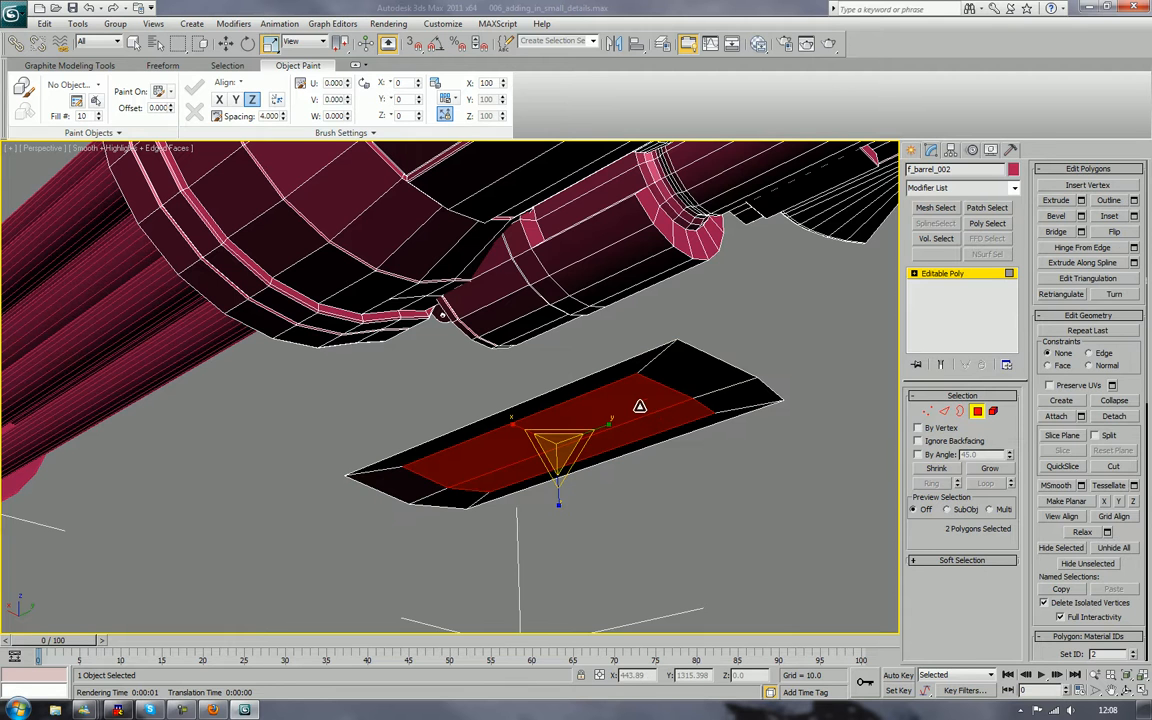
key("w")
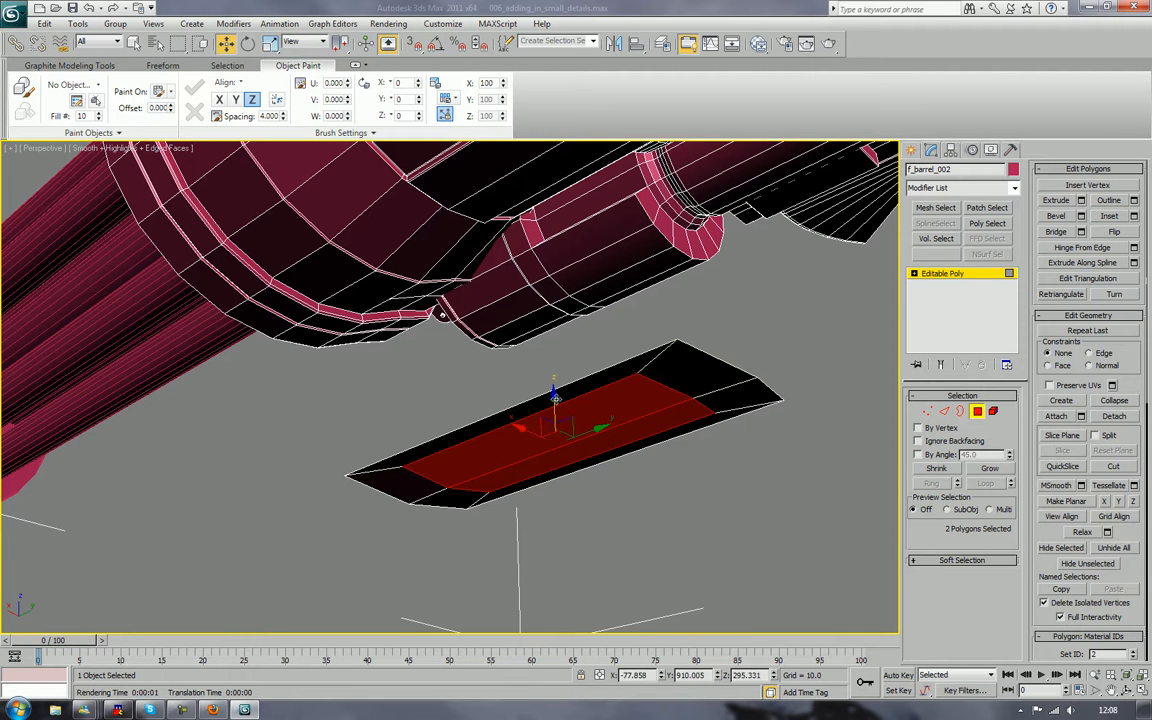
left_click_drag(555, 398, 555, 424, "shift")
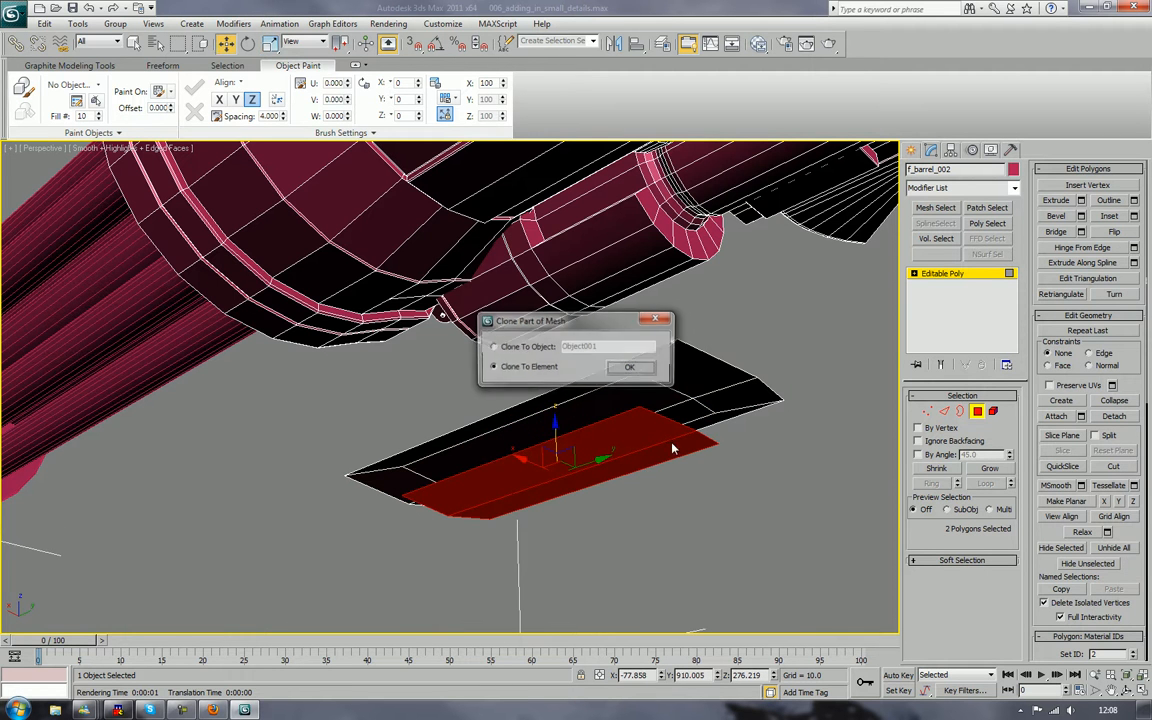
left_click(630, 367)
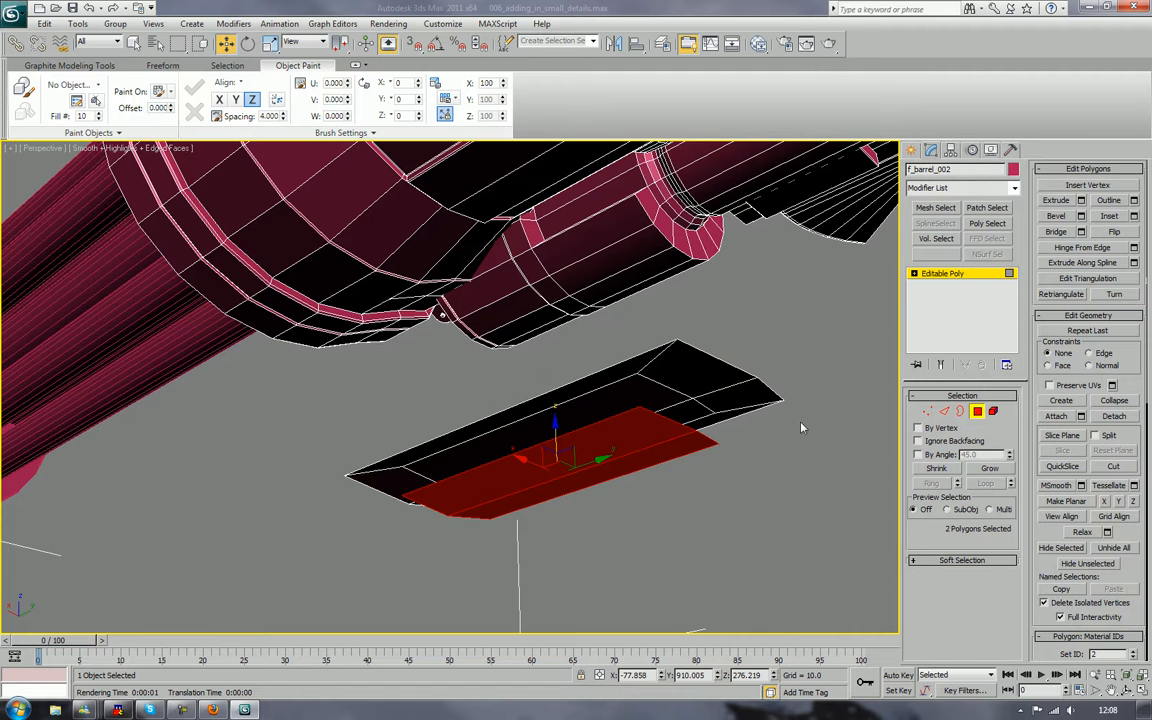
Delete the two original inner polygons enclosed by the rim, then select the two cloned polygons below
left_click(697, 409)
left_click(654, 399, "ctrl")
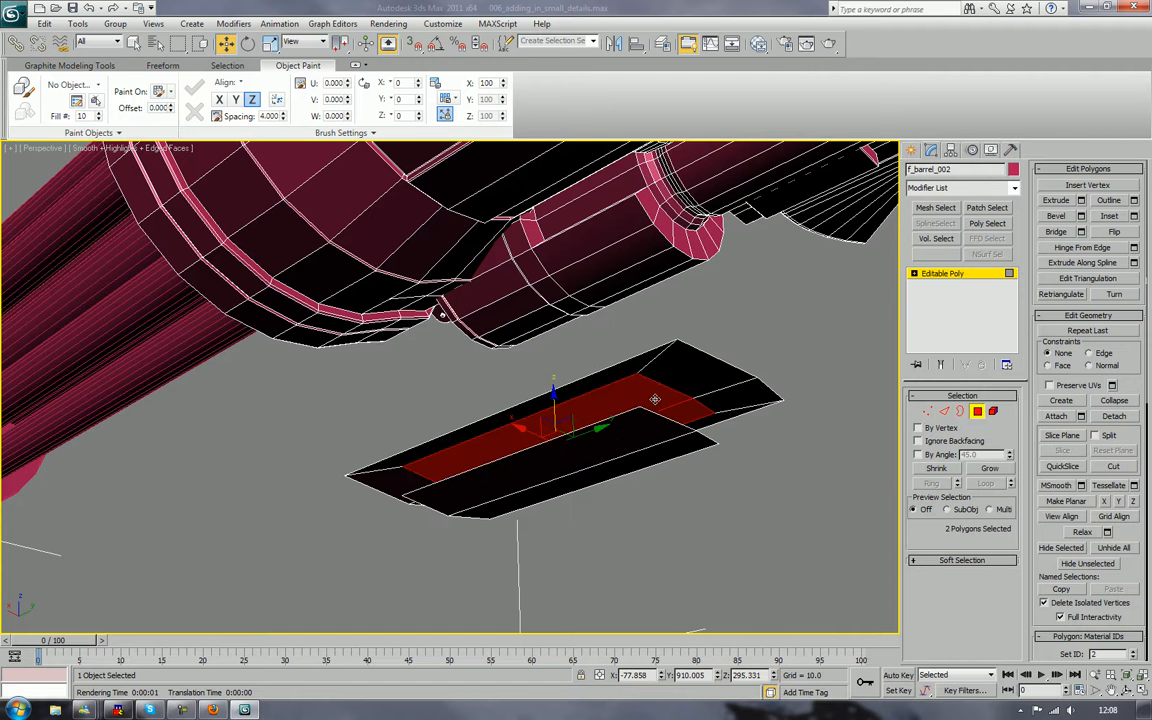
left_click_drag(654, 399, 664, 443)
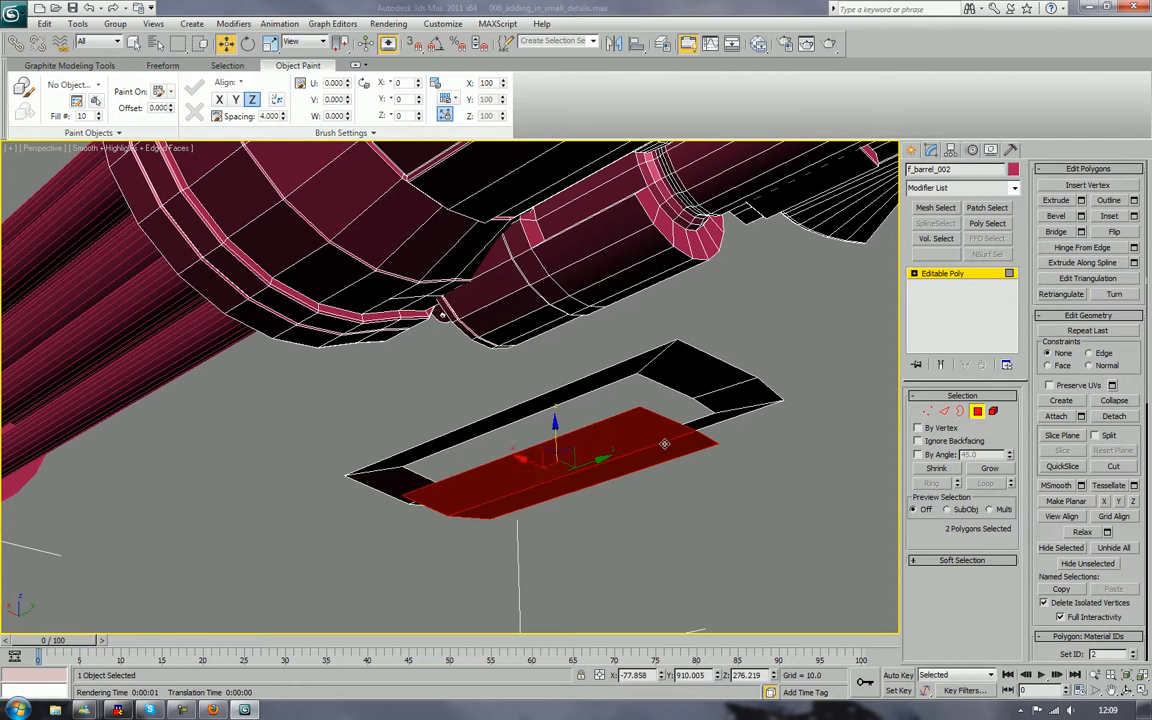
Scale the two cloned polygons along Z to flatten them
key("e")
key("r")
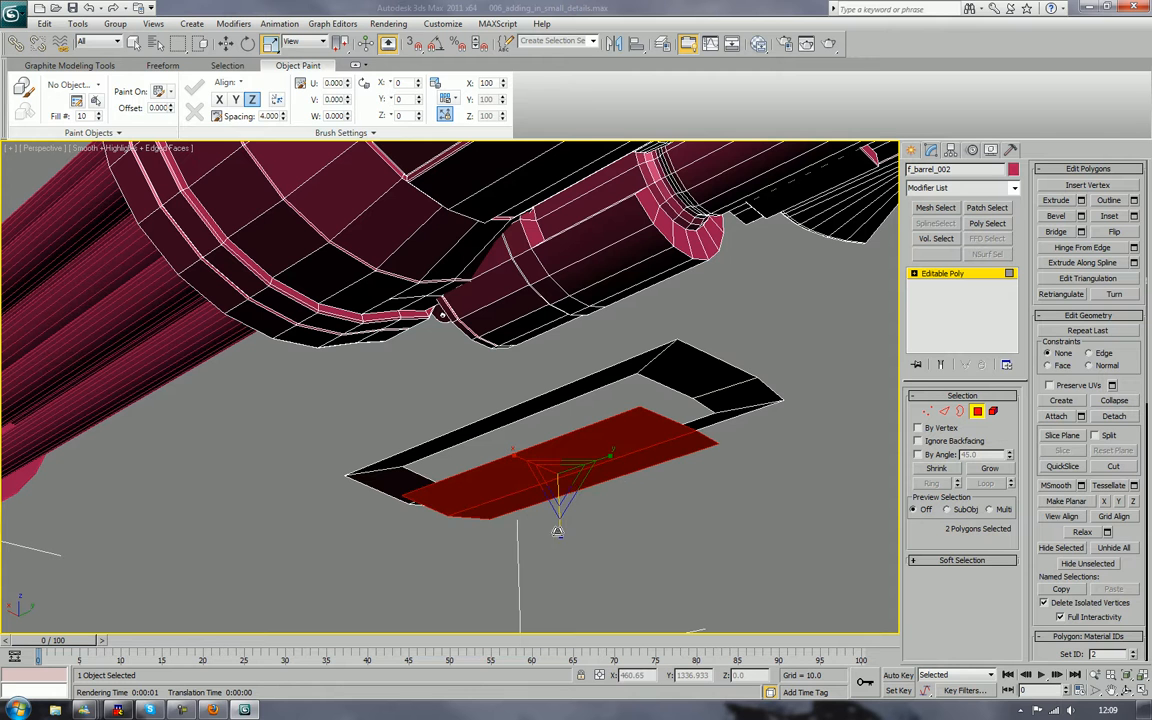
left_click_drag(465, 2, 465, 3)
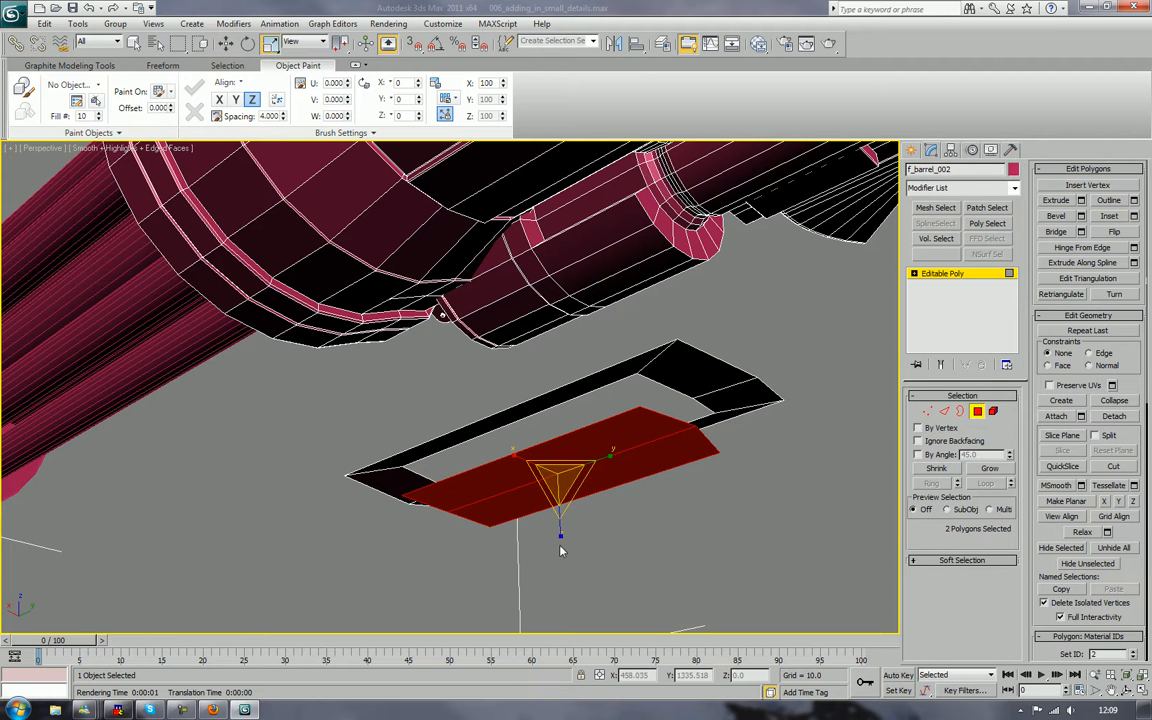
left_click_drag(558, 528, 541, 82)
middle_click_drag(628, 313, 661, 323, "alt")
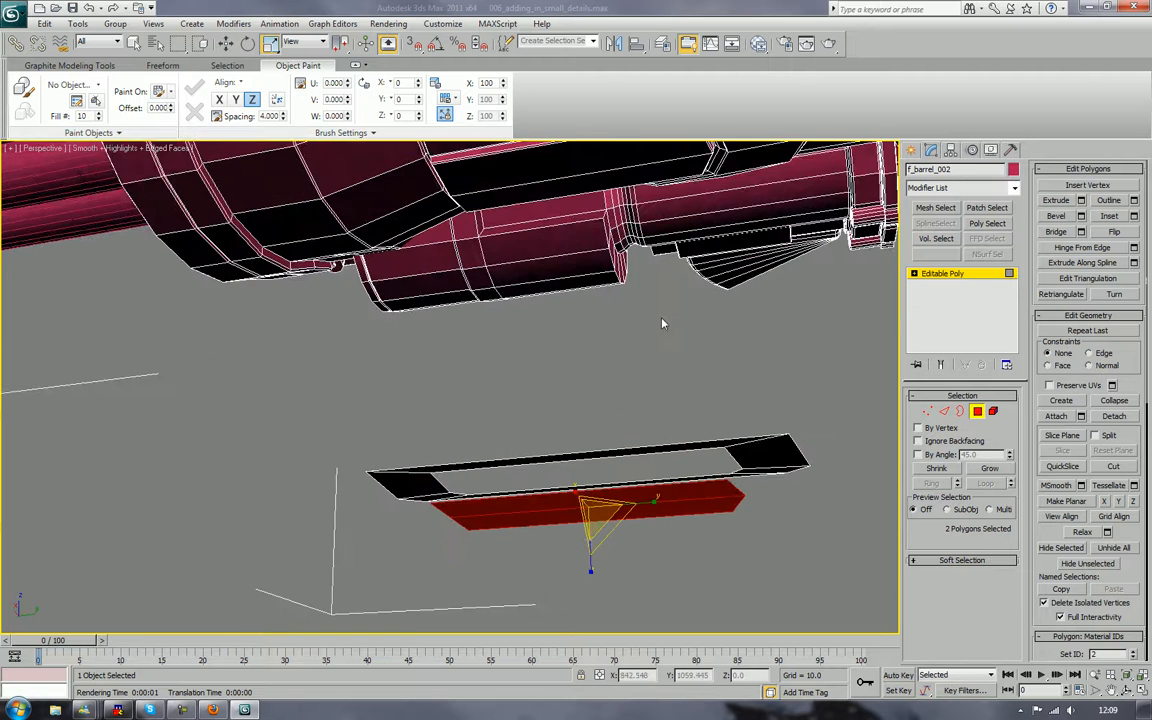
Straighten the pointed +Y end of the cloned panel by scaling its two end edges along Y
scroll(714, 462, "up", 5)
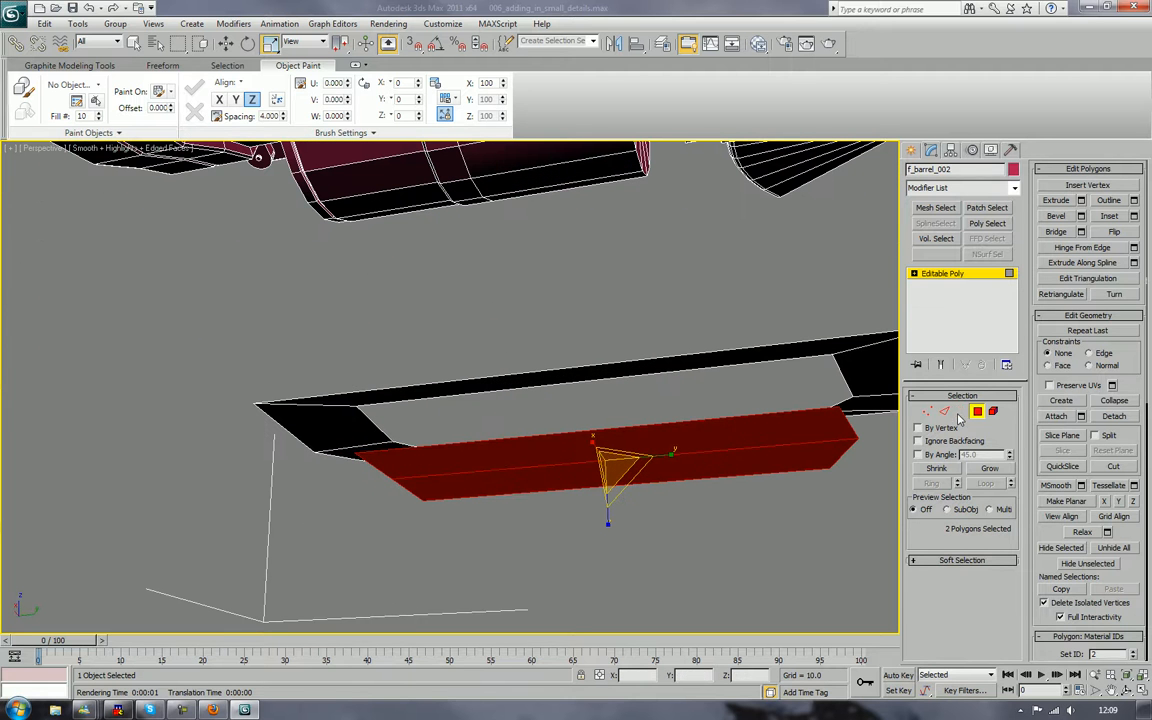
left_click(943, 411)
left_click(840, 456)
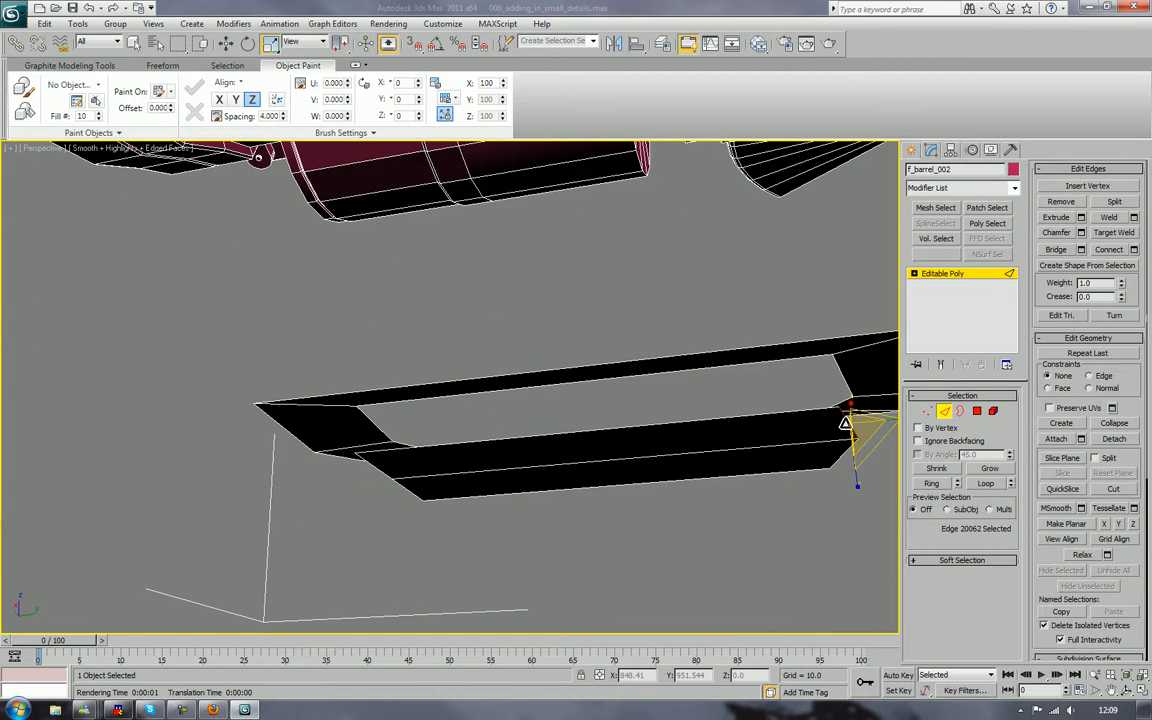
left_click(839, 459, "ctrl")
middle_click_drag(834, 442, 807, 440)
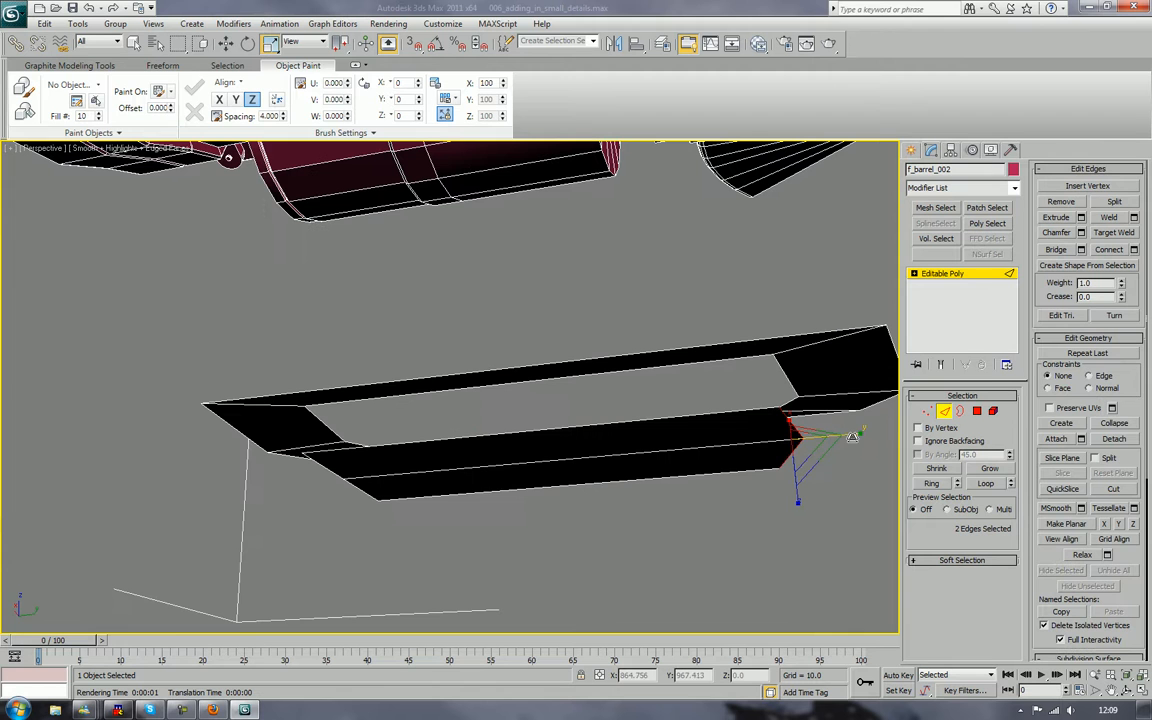
left_click_drag(855, 436, 483, 494)
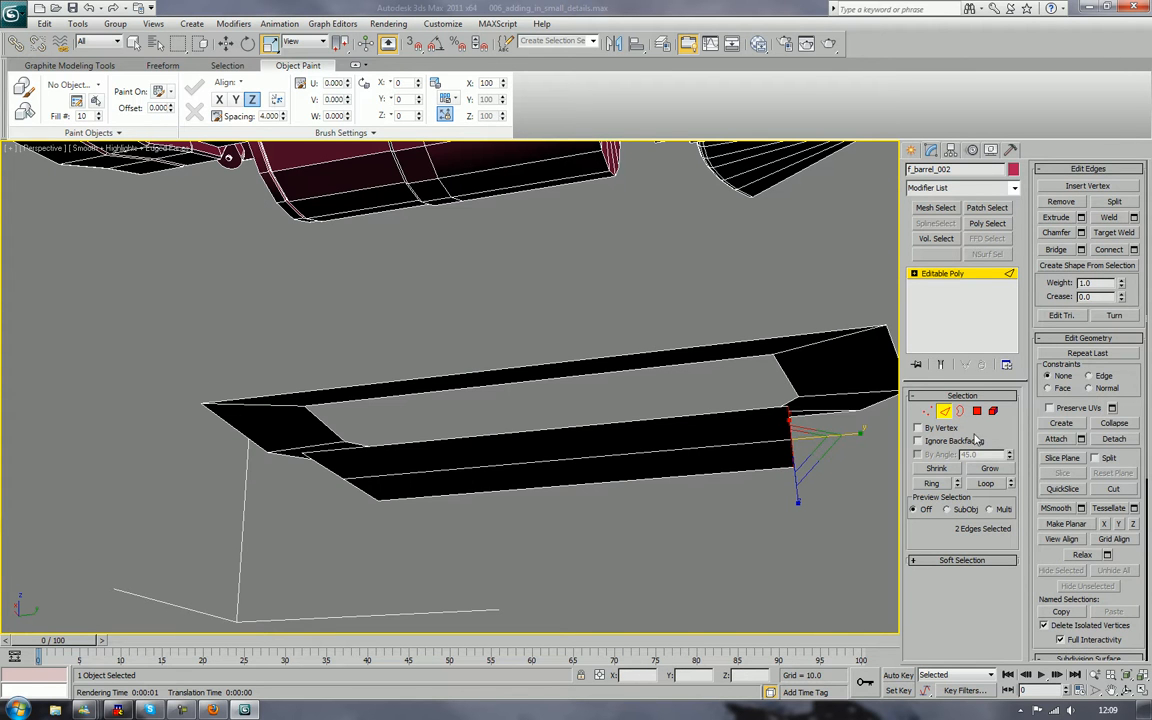
Move the cloned panel element about 13 units up along Z, closer to the rim
left_click(993, 411)
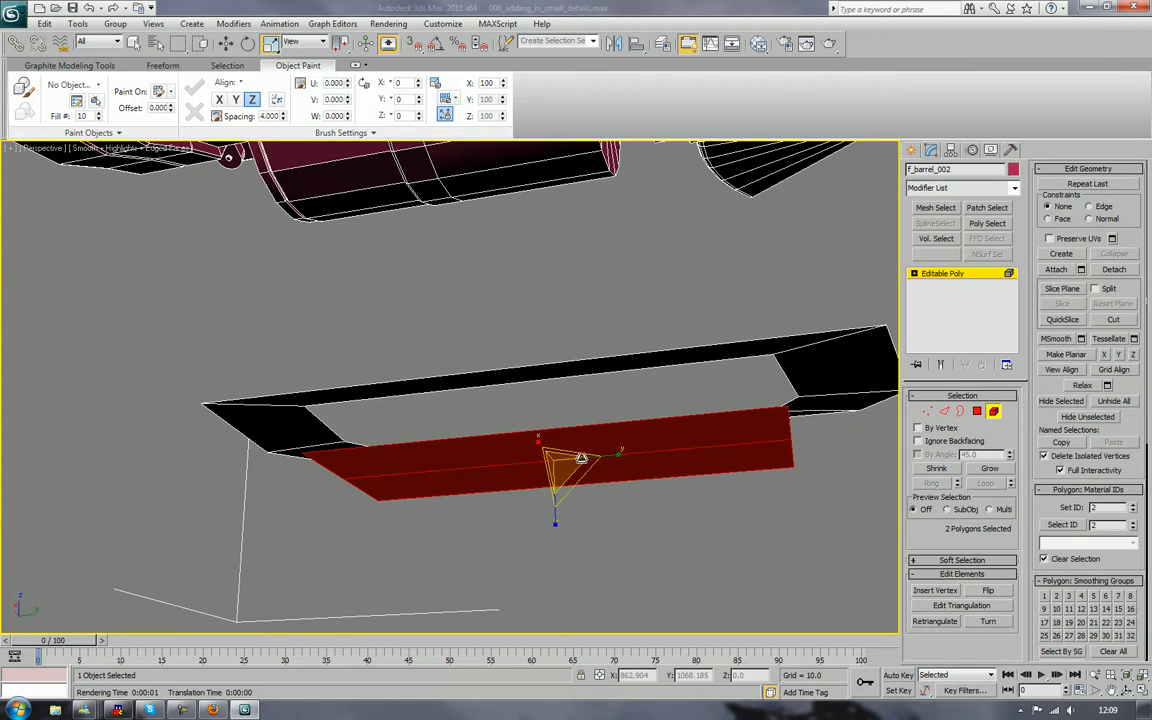
key("w")
left_click_drag(553, 410, 553, 381)
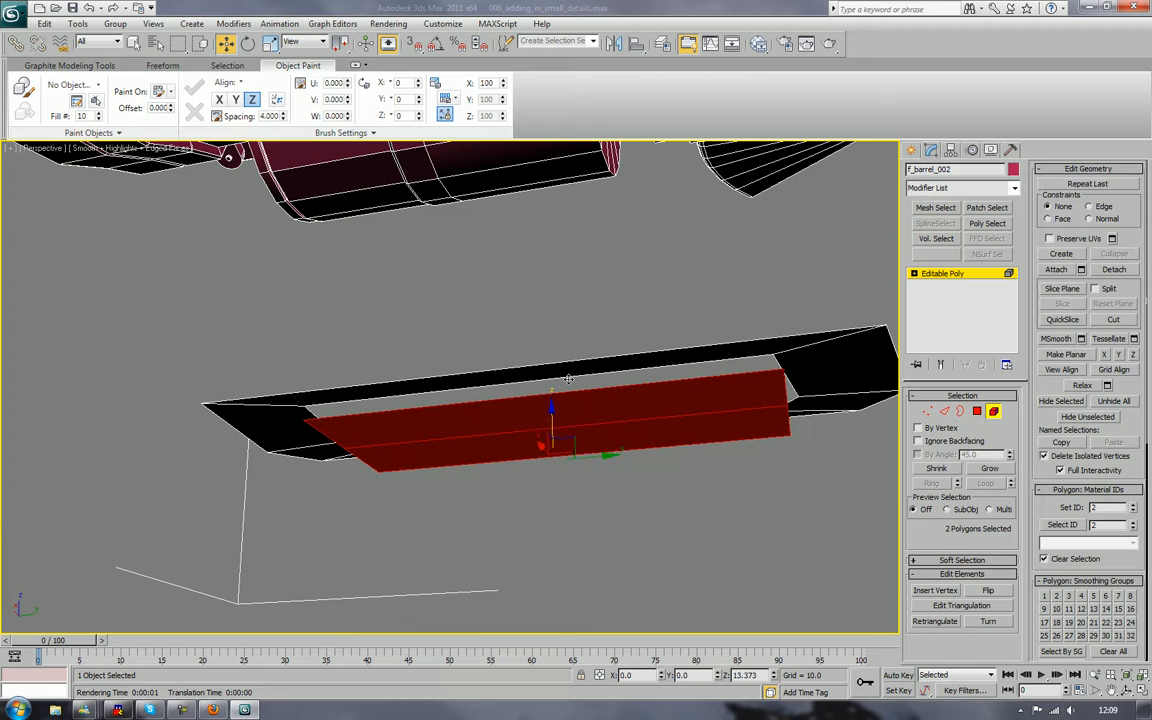
Bridge the rim's inner border with the border of the cloned panel to build the side walls
left_click(960, 411)
left_click(792, 388)
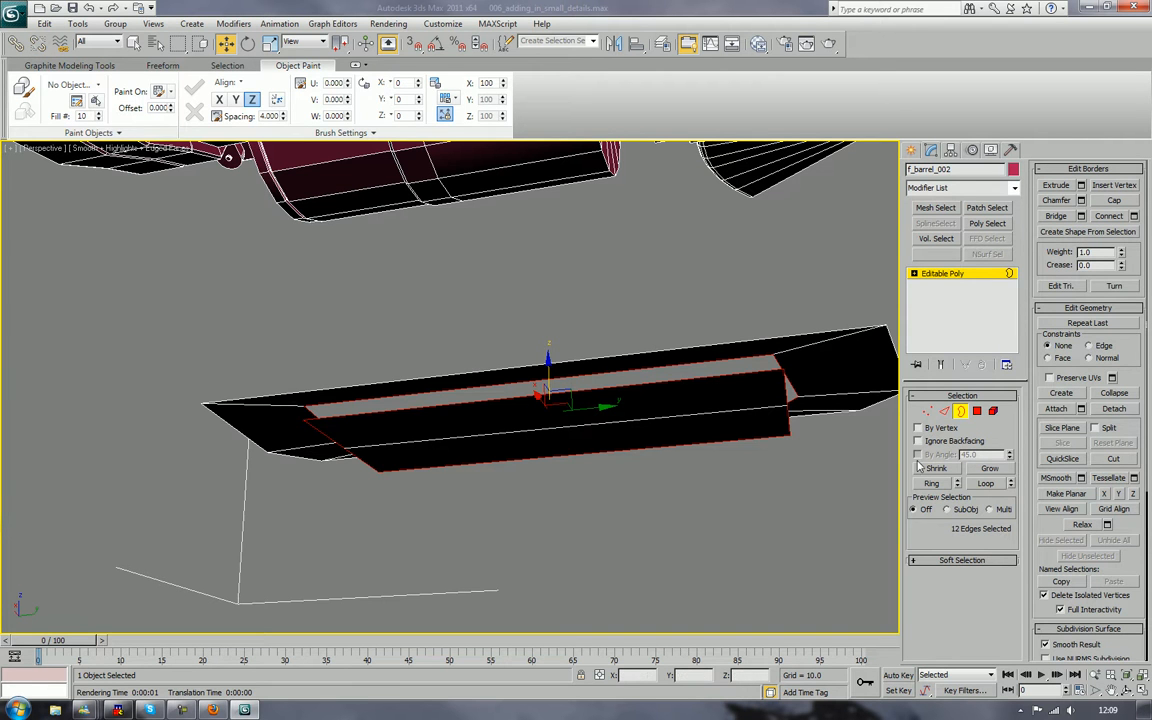
left_click(1058, 218)
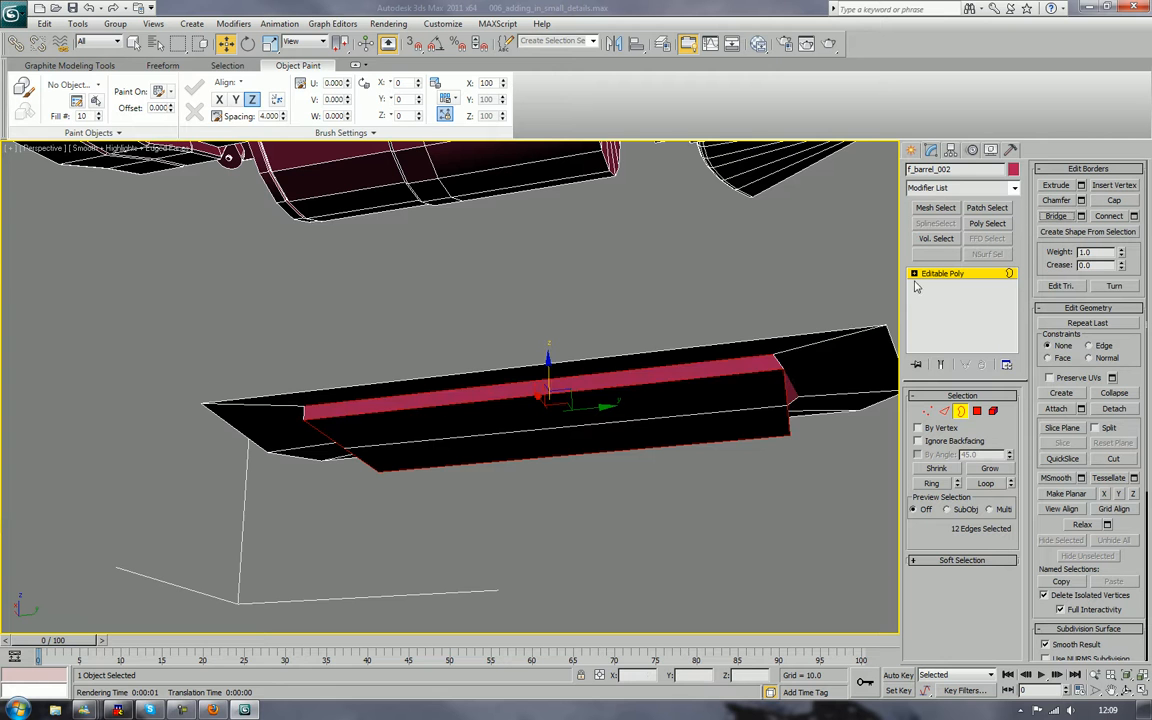
Move the two lower edges at the panel's +Y end inward along Y so that the end wall slopes
middle_click_drag(774, 258, 761, 327, "alt")
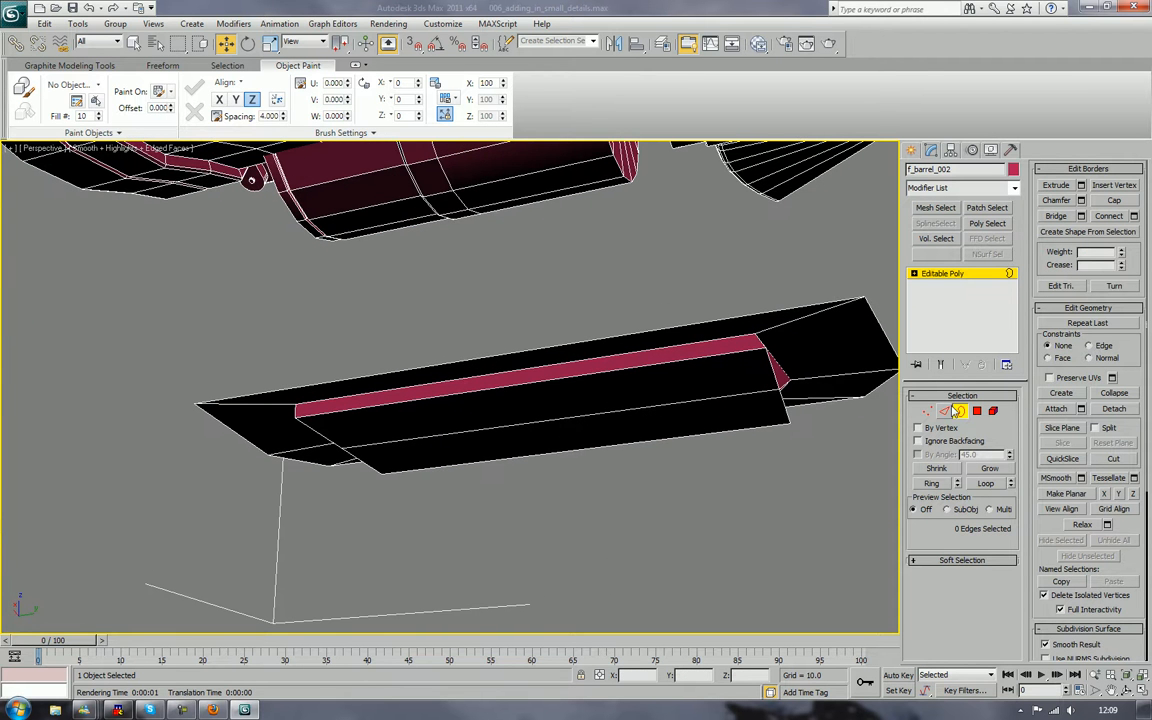
left_click(943, 413)
key("2")
left_click(776, 381)
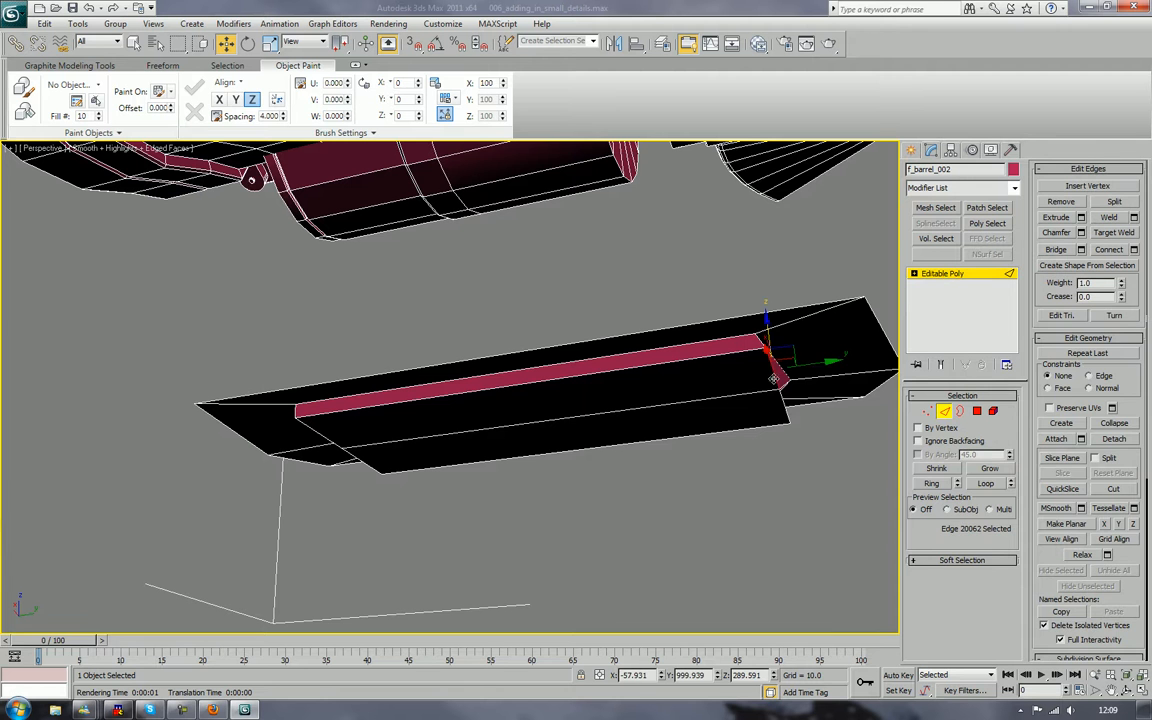
left_click(789, 414, "ctrl")
left_click_drag(807, 384, 781, 401)
left_click(756, 498)
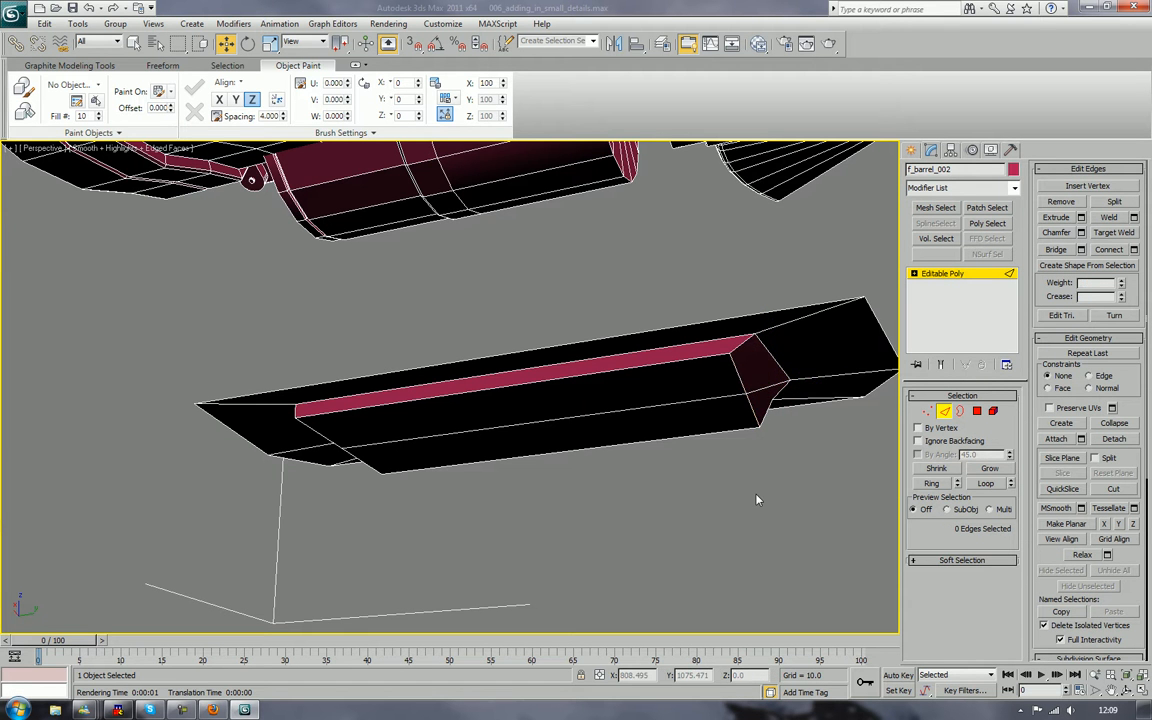
Delete the surrounding rim polygons one by one, keeping only the bridged walls and the lower face
middle_click_drag(756, 498, 735, 500, "alt")
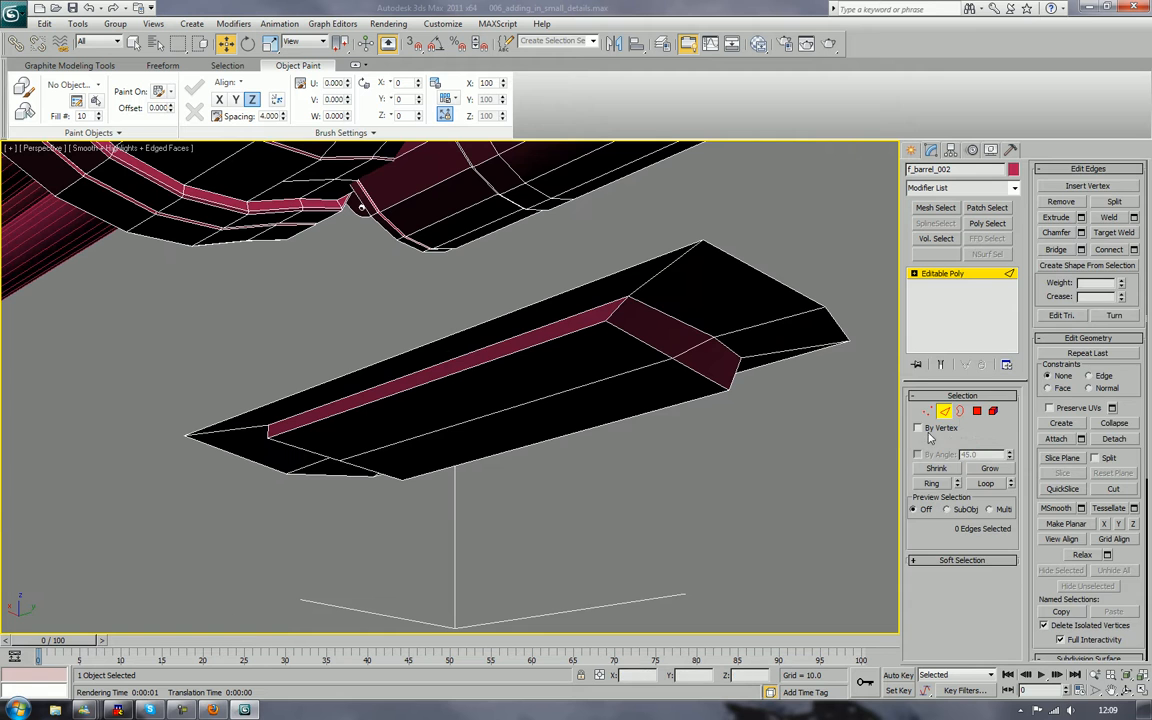
left_click(979, 411)
left_click(758, 310)
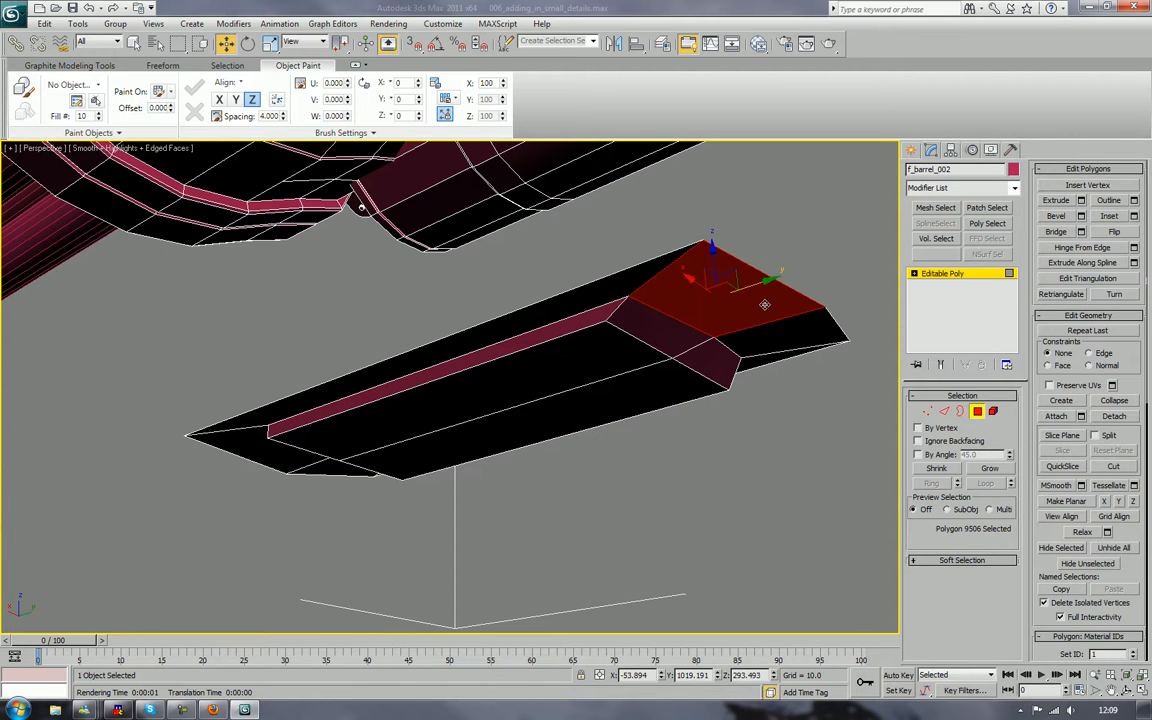
key("Delete")
left_click(753, 350)
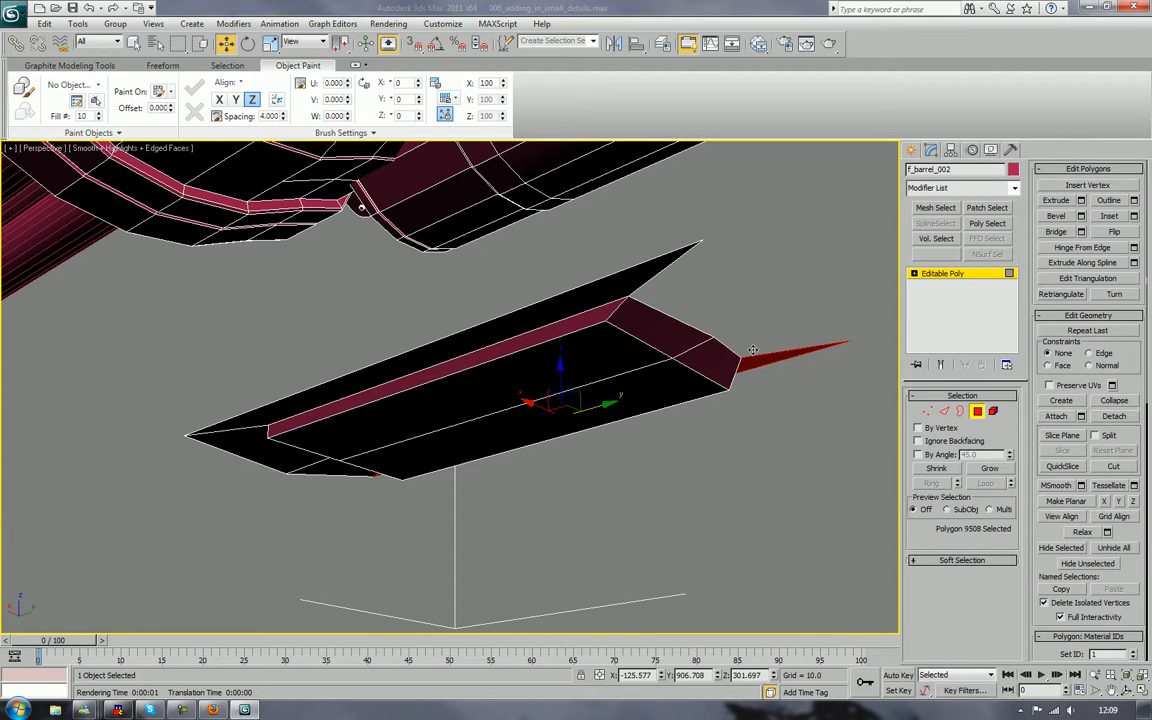
key("Delete")
left_click(627, 283)
key("Delete")
left_click(261, 440)
key("Delete")
left_click(318, 472)
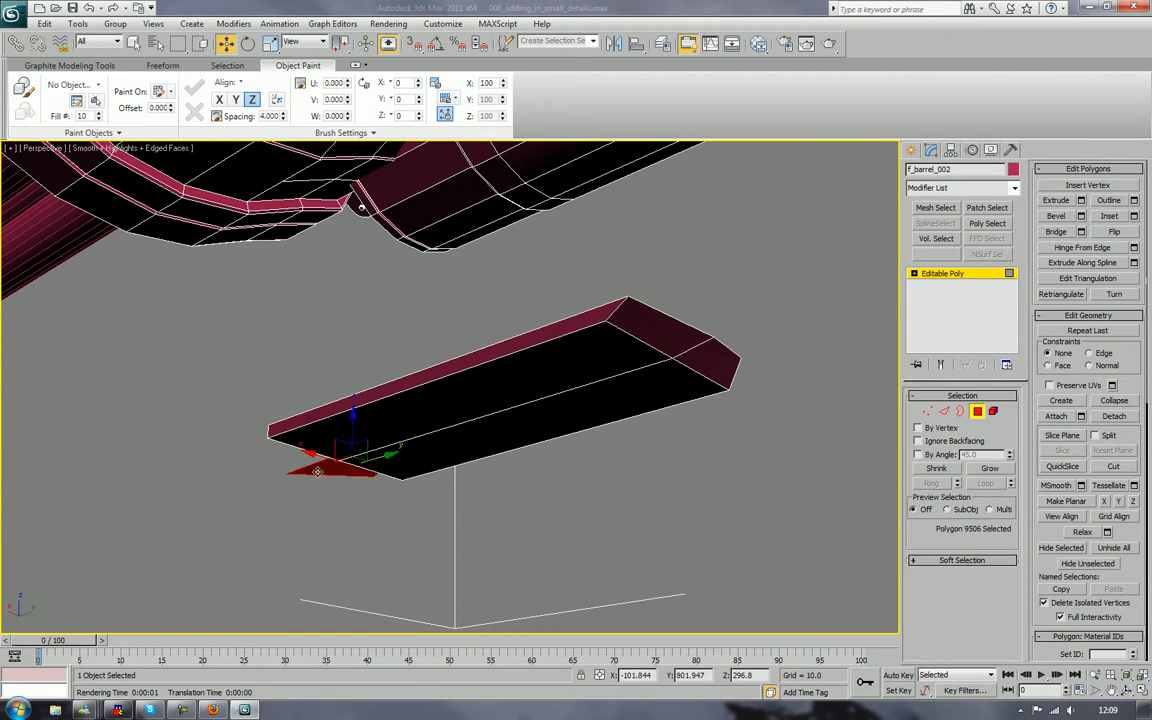
Delete the selected stray polygon below the plate, then connect the ring of its end edges with new lengthwise edges
key("Delete")
middle_click_drag(398, 494, 473, 473, "alt")
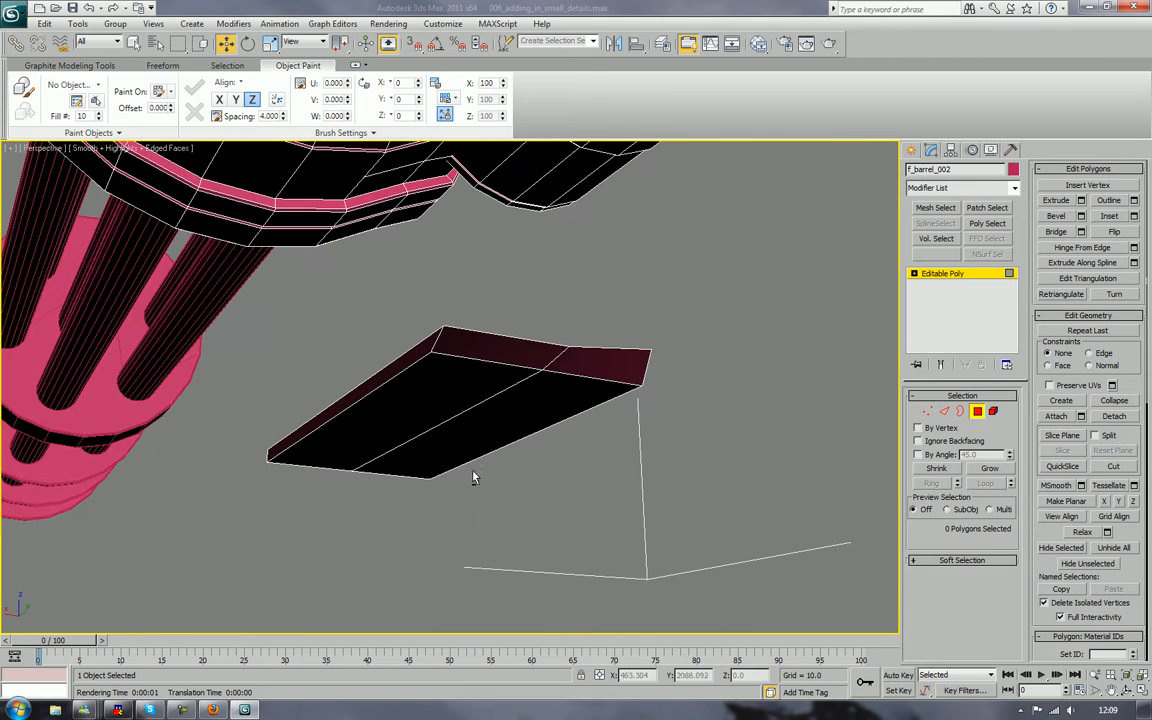
left_click(944, 410)
left_click(590, 378)
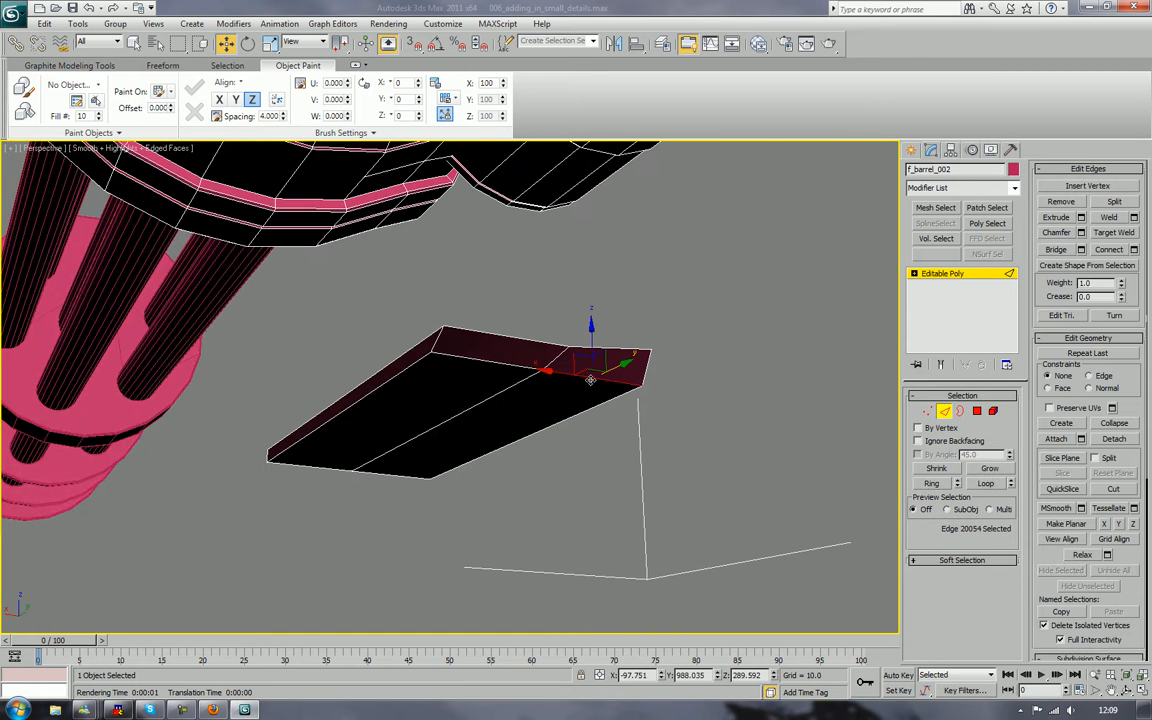
left_click(486, 364, "ctrl")
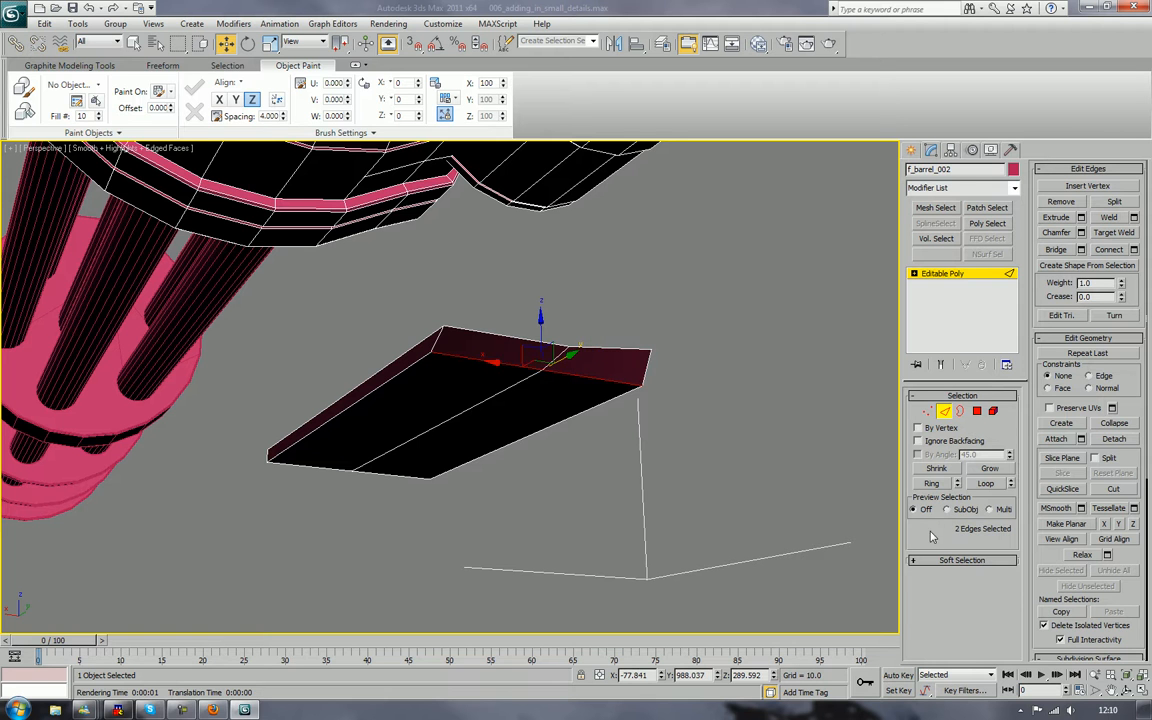
left_click(932, 483)
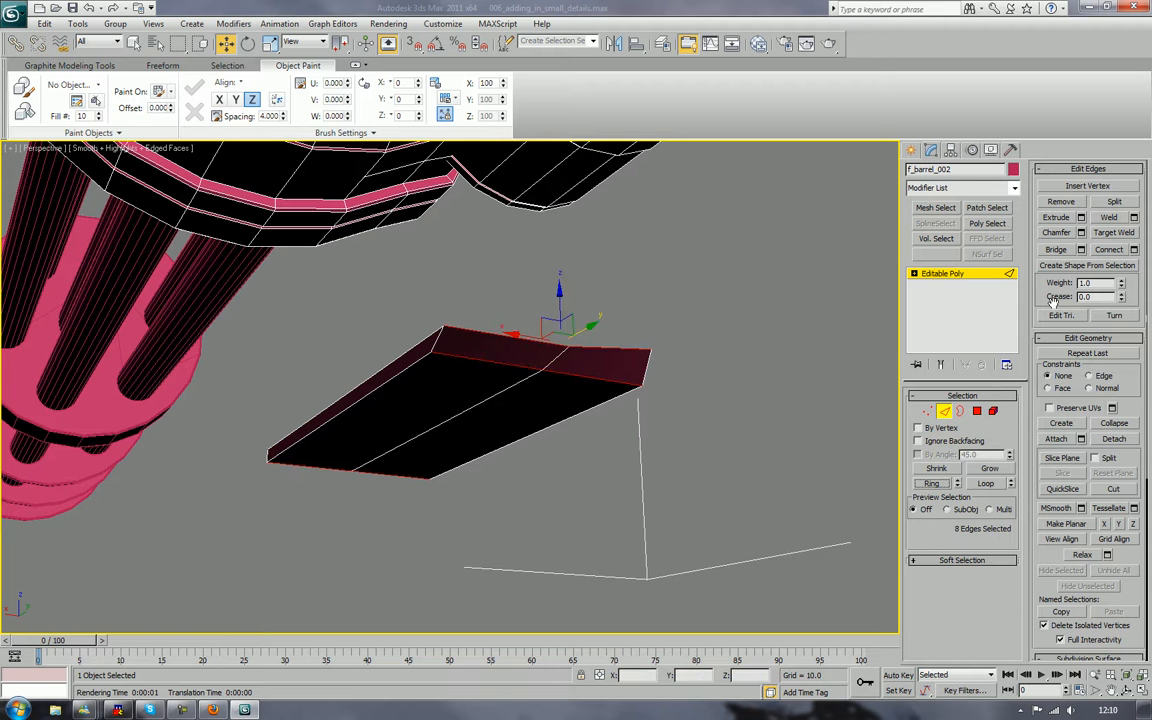
left_click(1108, 251)
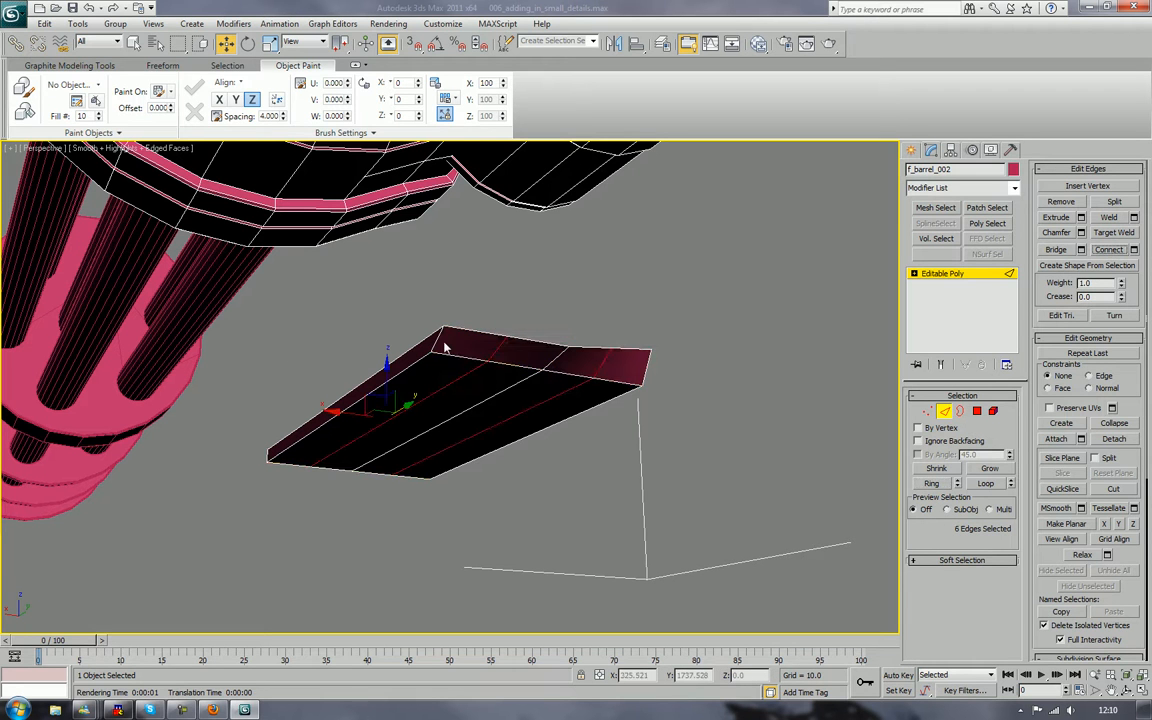
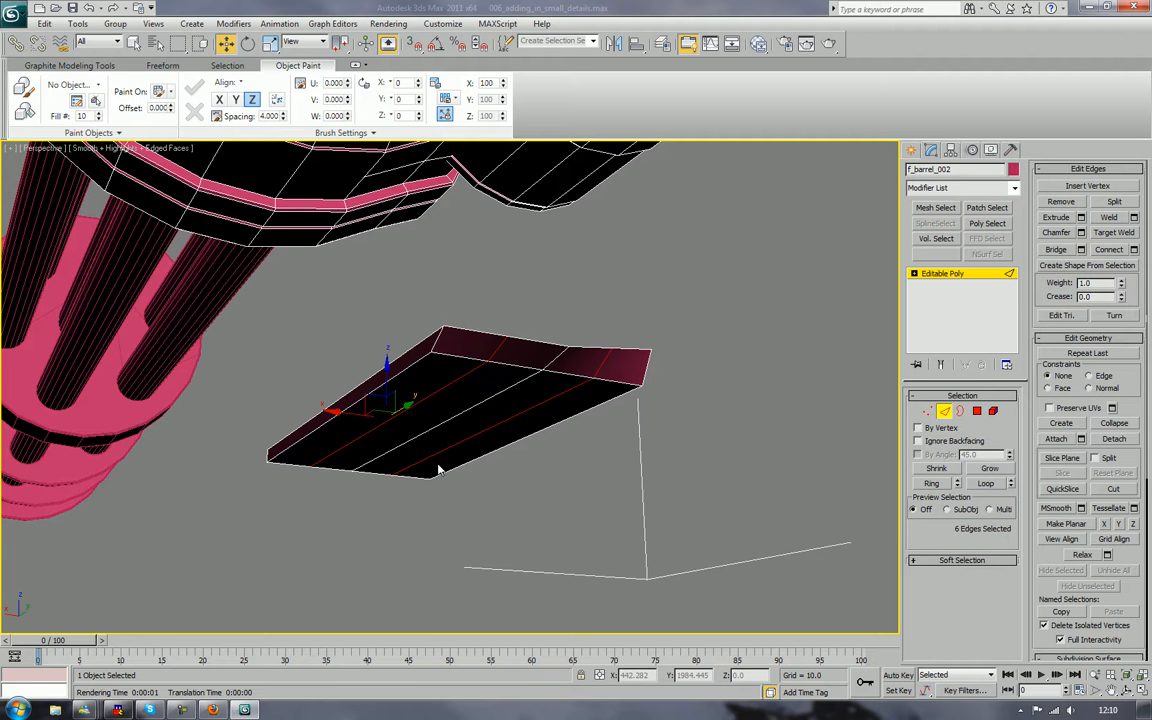
Connect all the plate's lengthwise edges with one crosswise edge loop at the middle
middle_click_drag(440, 470, 473, 435, "alt")
scroll(558, 483, "up", 2)
scroll(399, 437, "down", 2)
left_click_drag(476, 290, 468, 420)
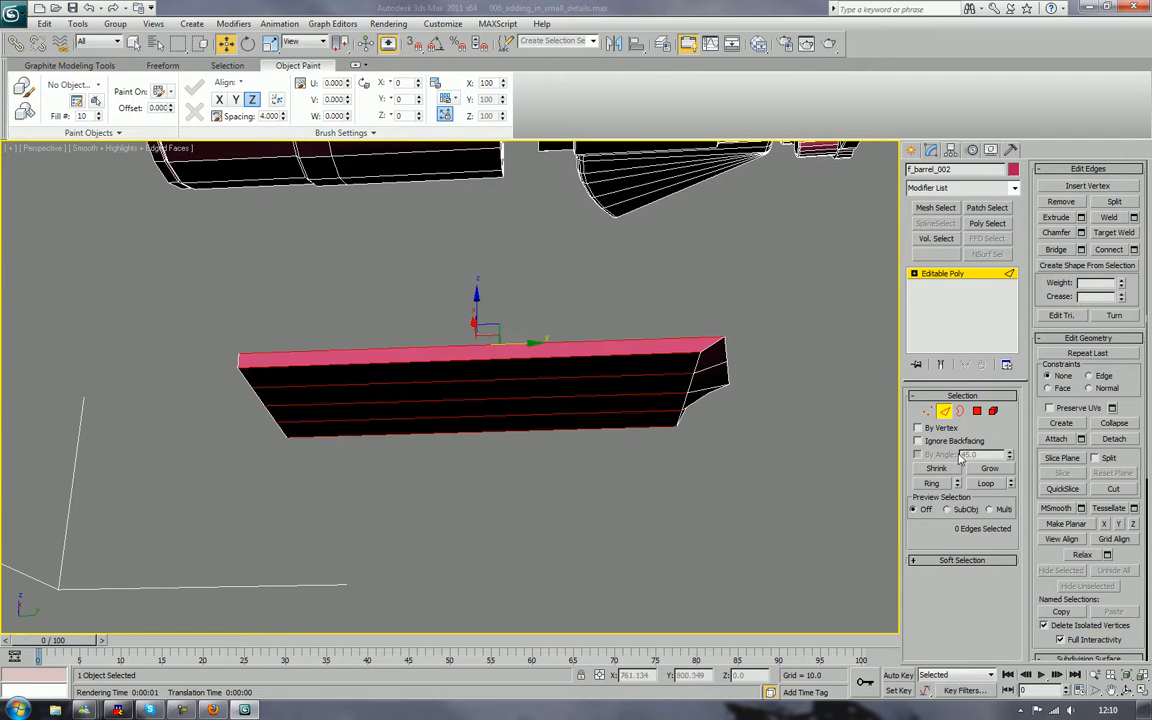
left_click(1110, 250)
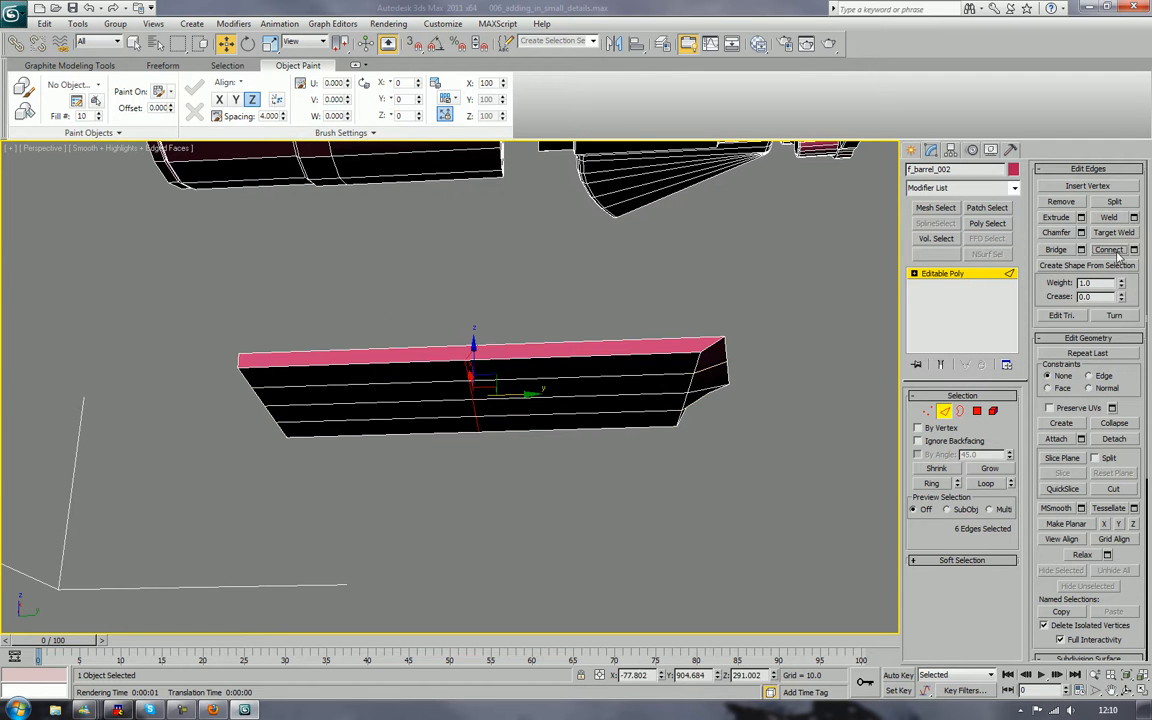
key("e")
key("r")
left_click_drag(535, 397, 50, 491)
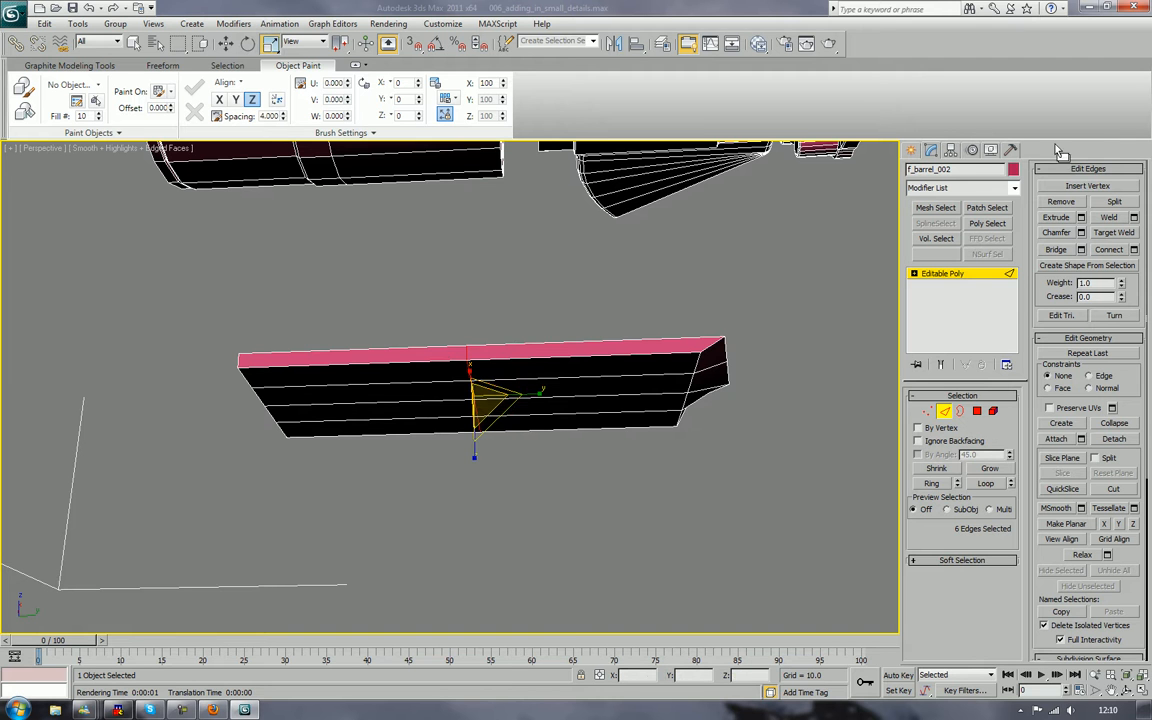
Chamfer the middle loop into two widely spaced loops and connect the edges between them with a new centre loop
left_click(1058, 233)
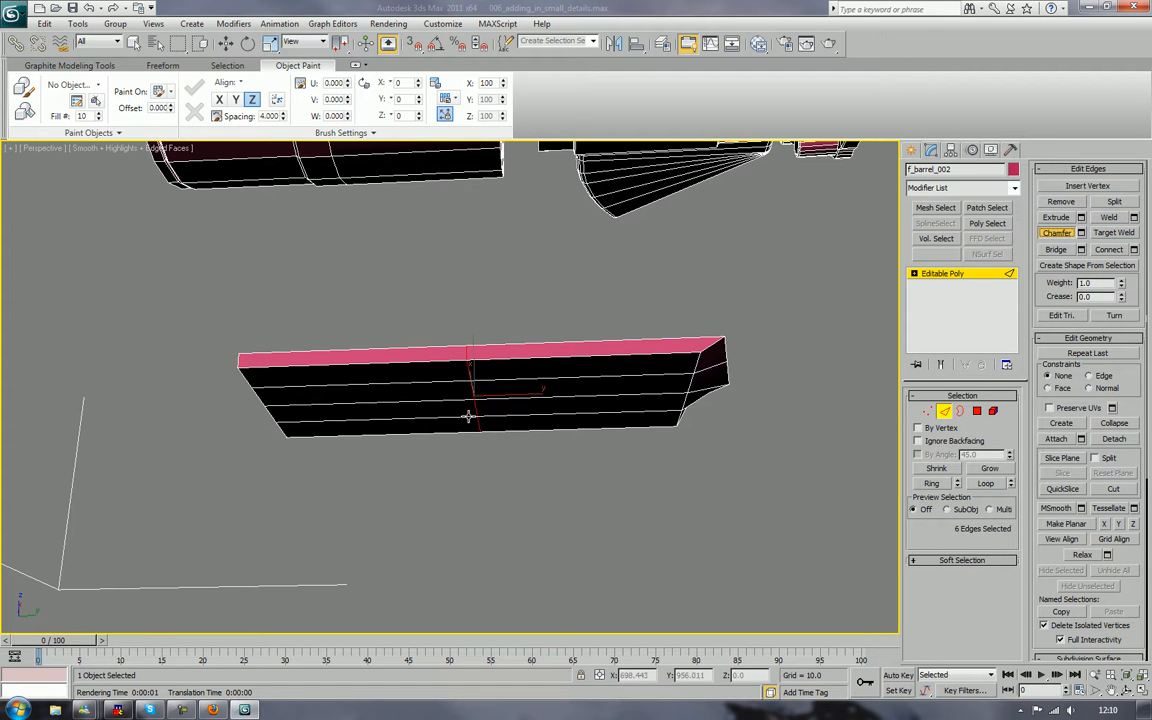
left_click_drag(467, 417, 566, 205)
left_click(496, 474)
left_click_drag(483, 321, 487, 505)
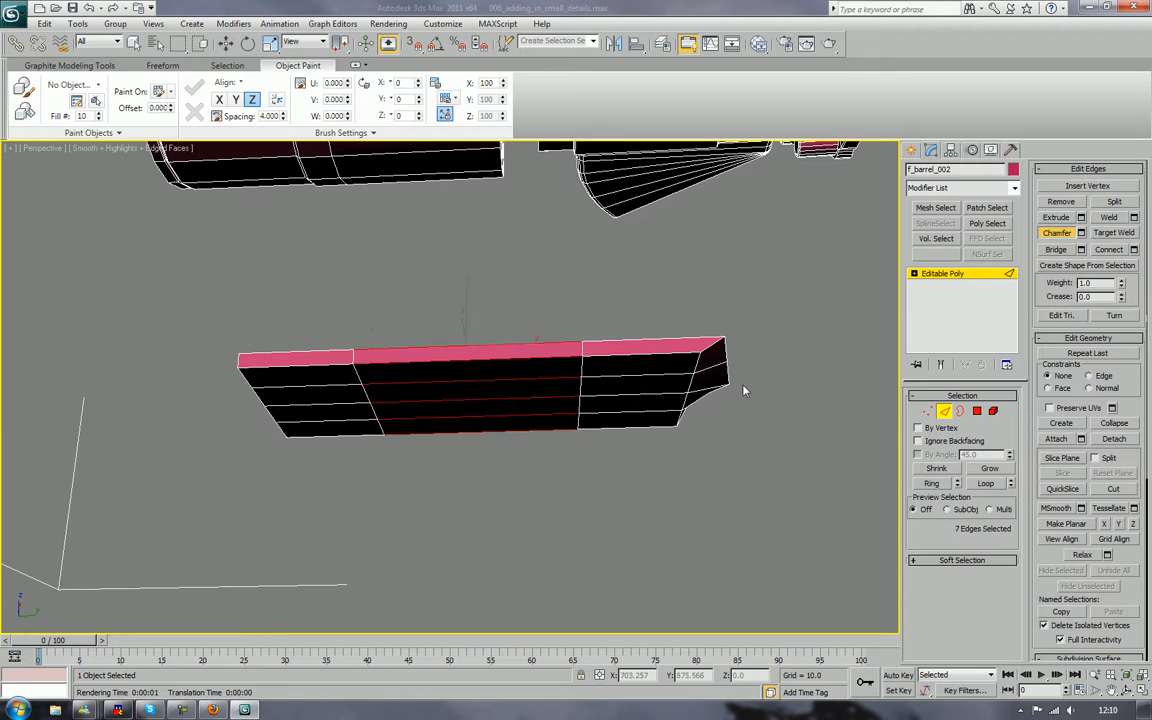
left_click(1106, 249)
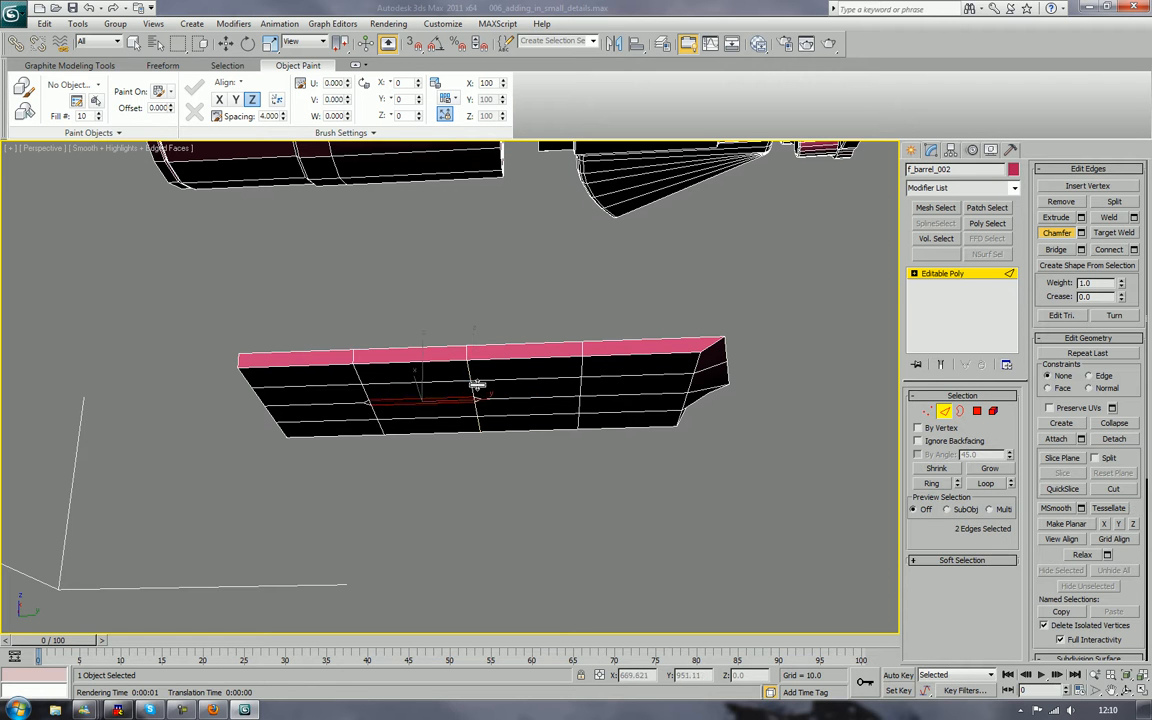
Chamfer the centre loop into a narrow pair and connect the edges between them with another loop down the middle
left_click_drag(469, 388, 489, 337)
middle_click_drag(492, 299, 501, 306, "alt")
left_click(501, 307)
left_click_drag(491, 352, 489, 472)
left_click(1103, 248)
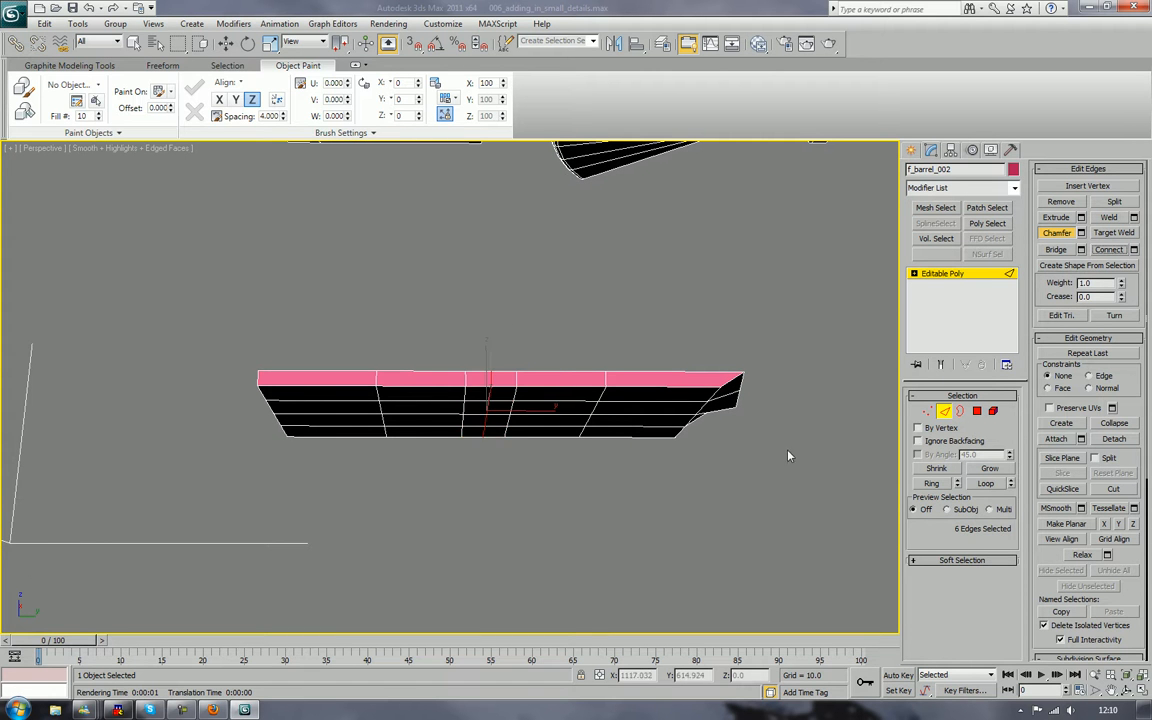
left_click(788, 453)
mouse_move(730, 485)
middle_mouse_down("alt")
mouse_move(711, 478)
mouse_move(720, 473)
middle_mouse_up("alt")
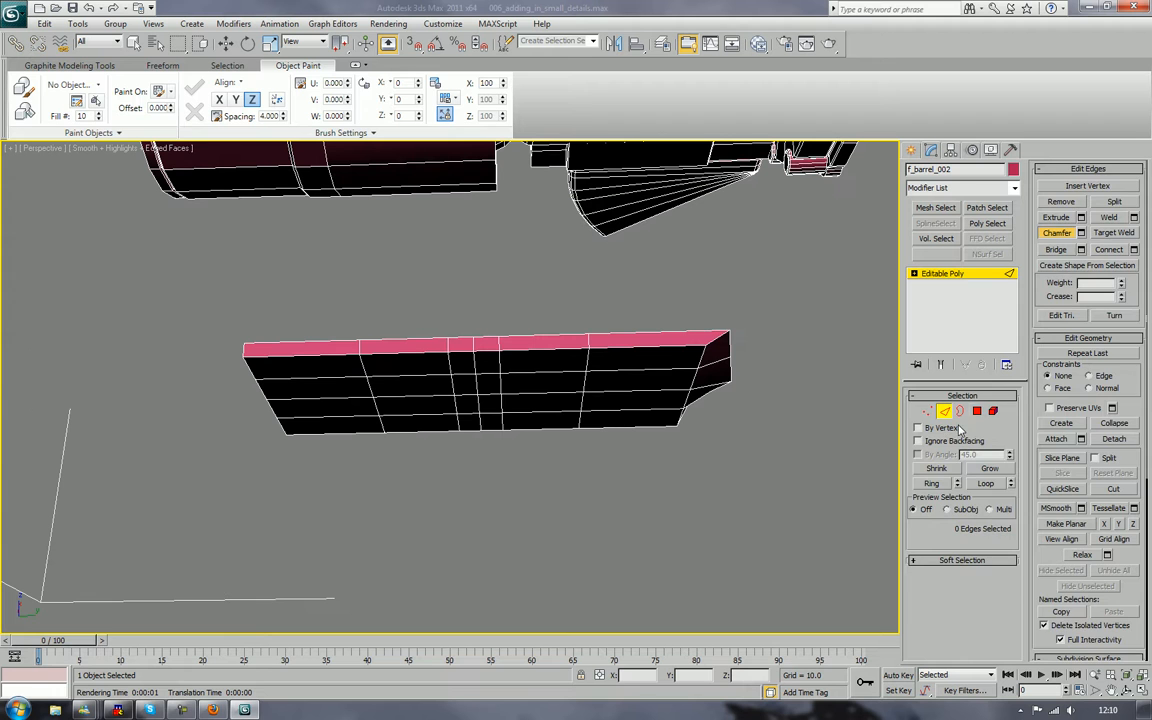
Extrude the 16 underside polygons of the plate's central section downward in two stages, the first deeper than the second
left_click(978, 411)
left_click(545, 360)
left_click(544, 387, "ctrl")
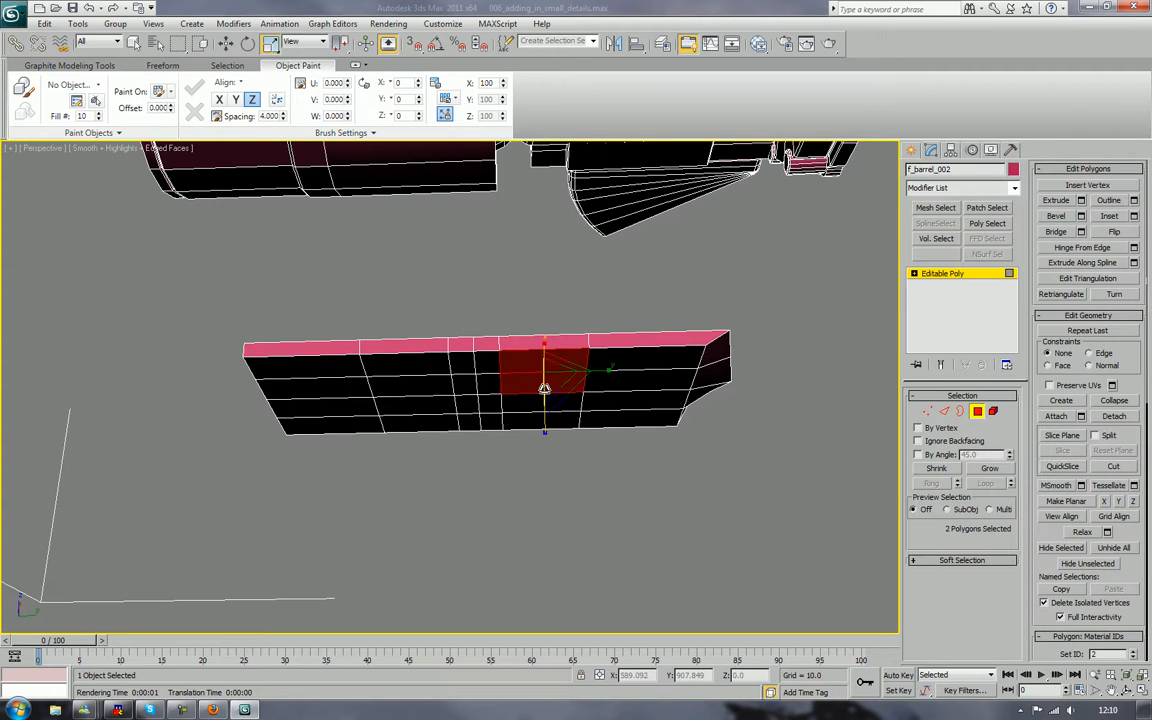
key("q")
left_click(531, 403, "ctrl")
left_click(525, 419, "ctrl")
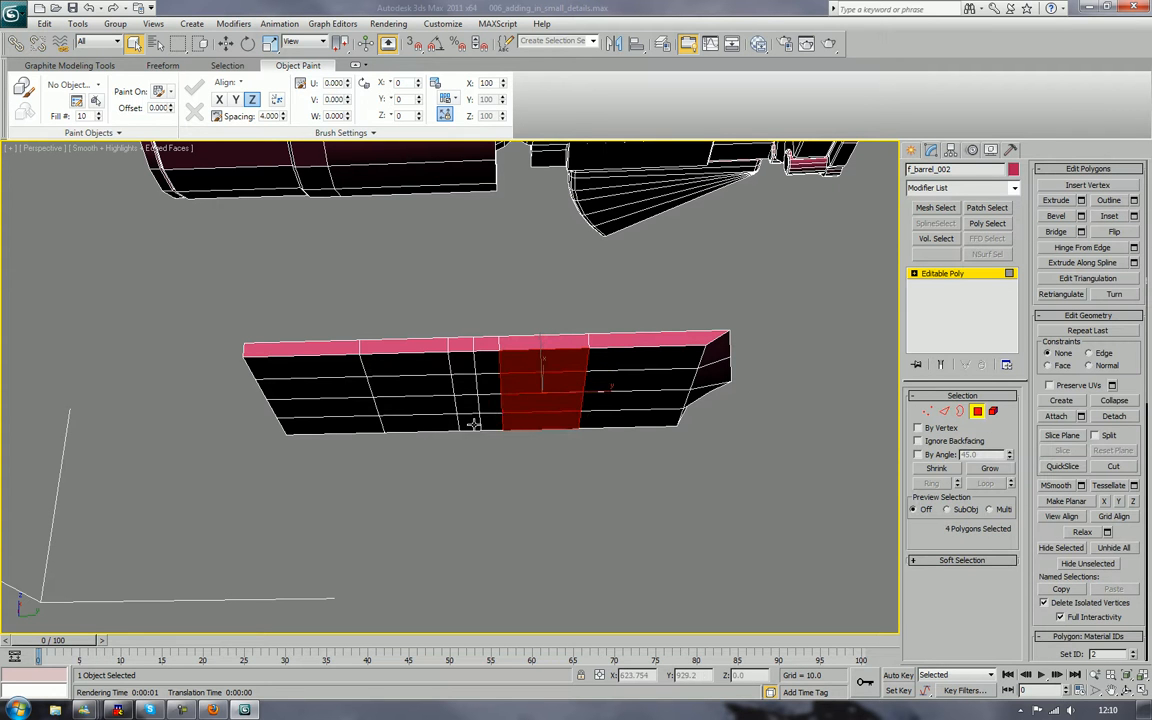
left_click(484, 424, "ctrl")
left_click(445, 419, "ctrl")
left_click(445, 404, "ctrl")
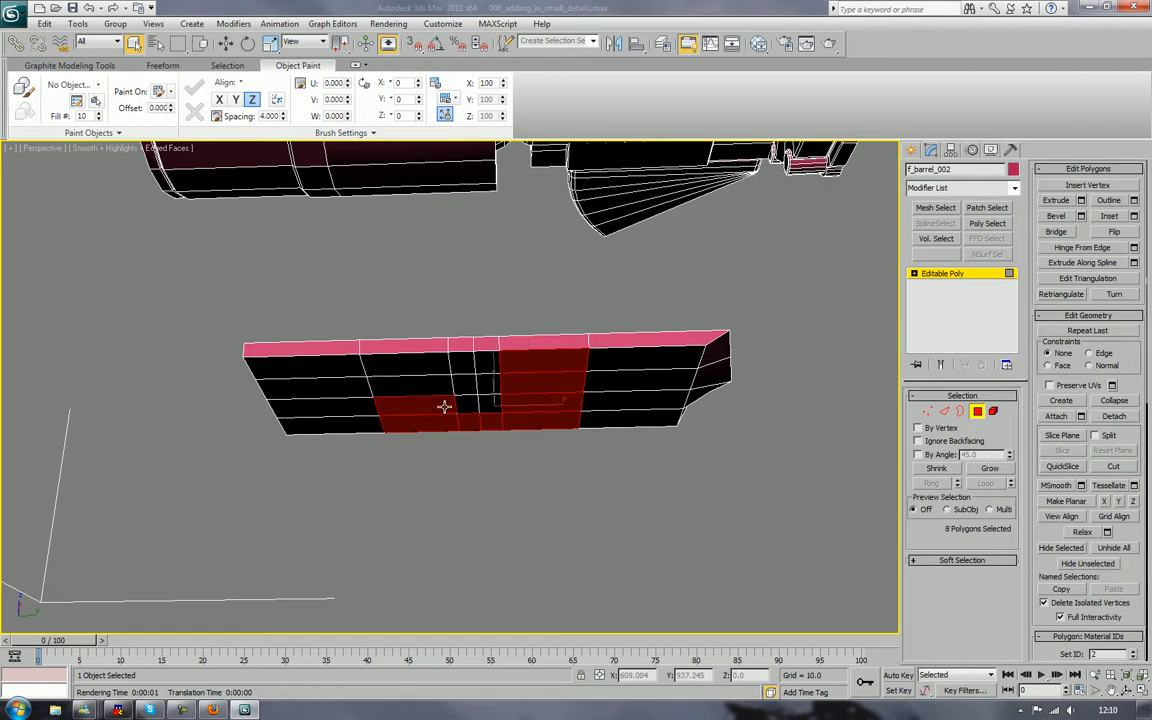
left_click(445, 386, "ctrl")
left_click(457, 361, "ctrl")
left_click(460, 362, "ctrl")
left_click(466, 386, "ctrl")
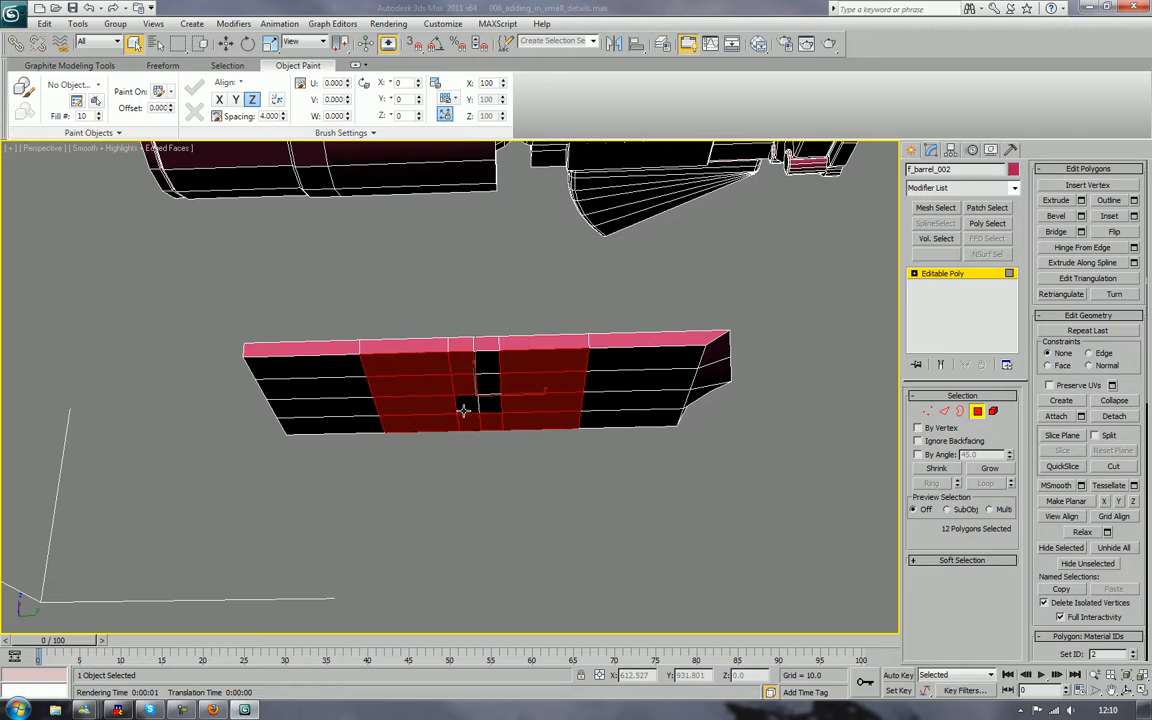
left_click(463, 409, "ctrl")
left_click(489, 402, "ctrl")
left_click(485, 382, "ctrl")
left_click(492, 362, "ctrl")
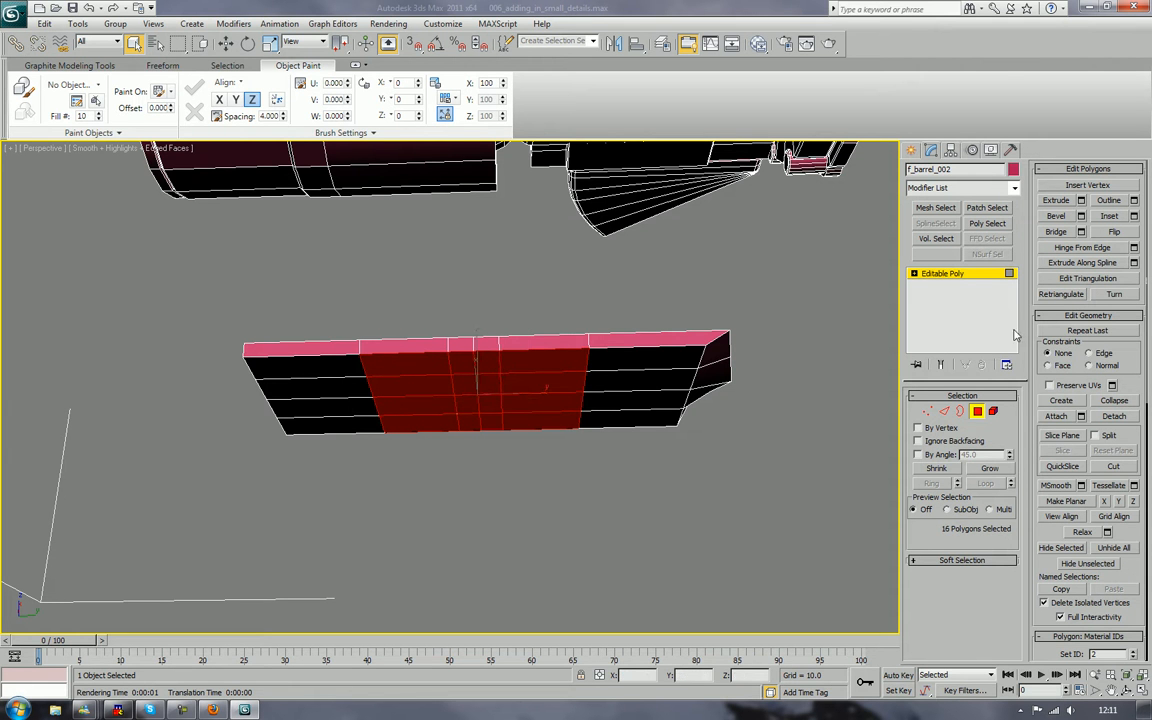
left_click(1068, 201)
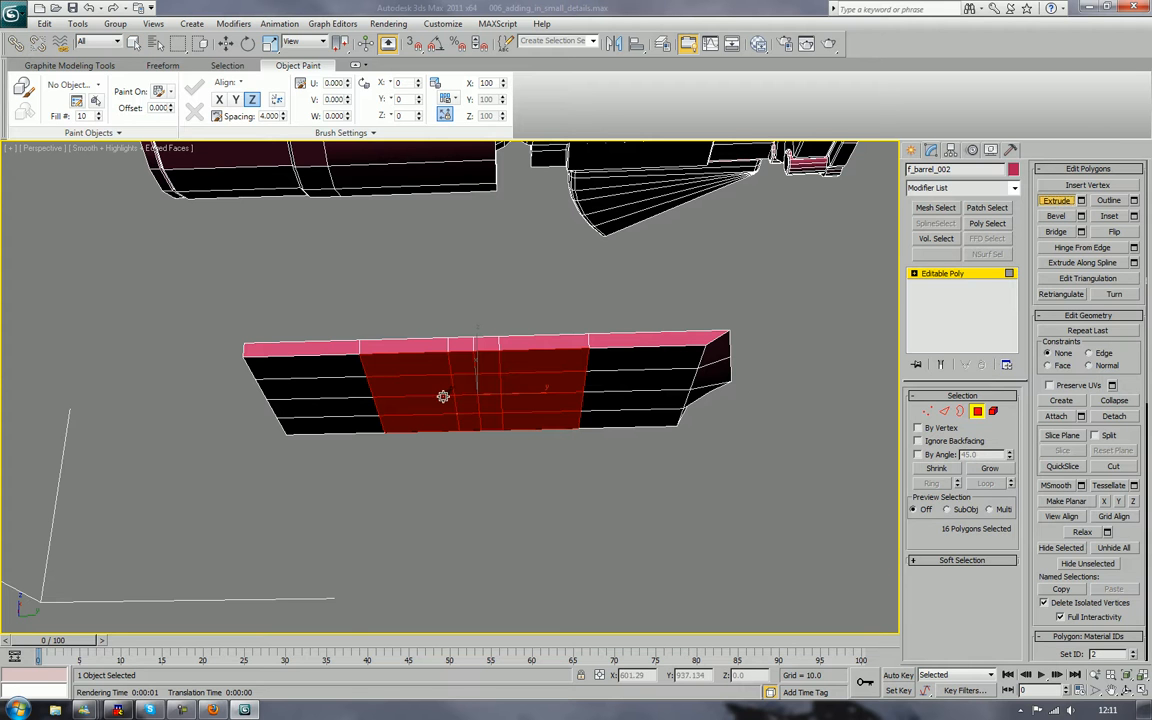
left_click_drag(465, 406, 527, 285)
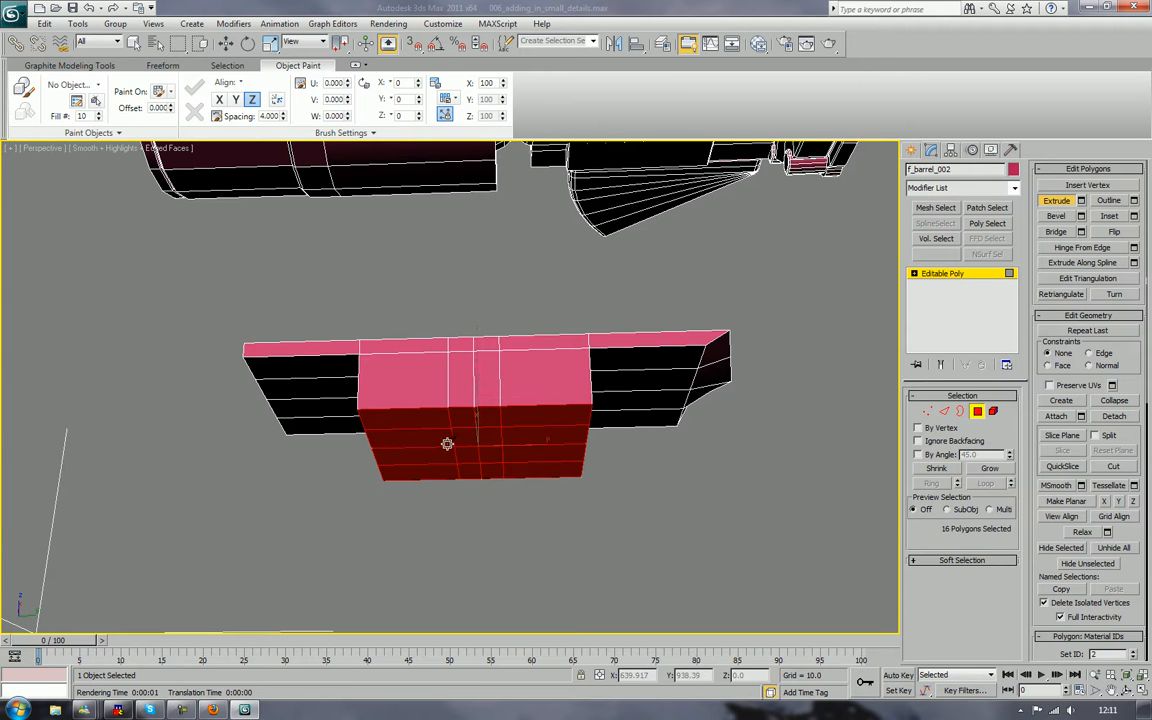
left_click_drag(424, 442, 449, 385)
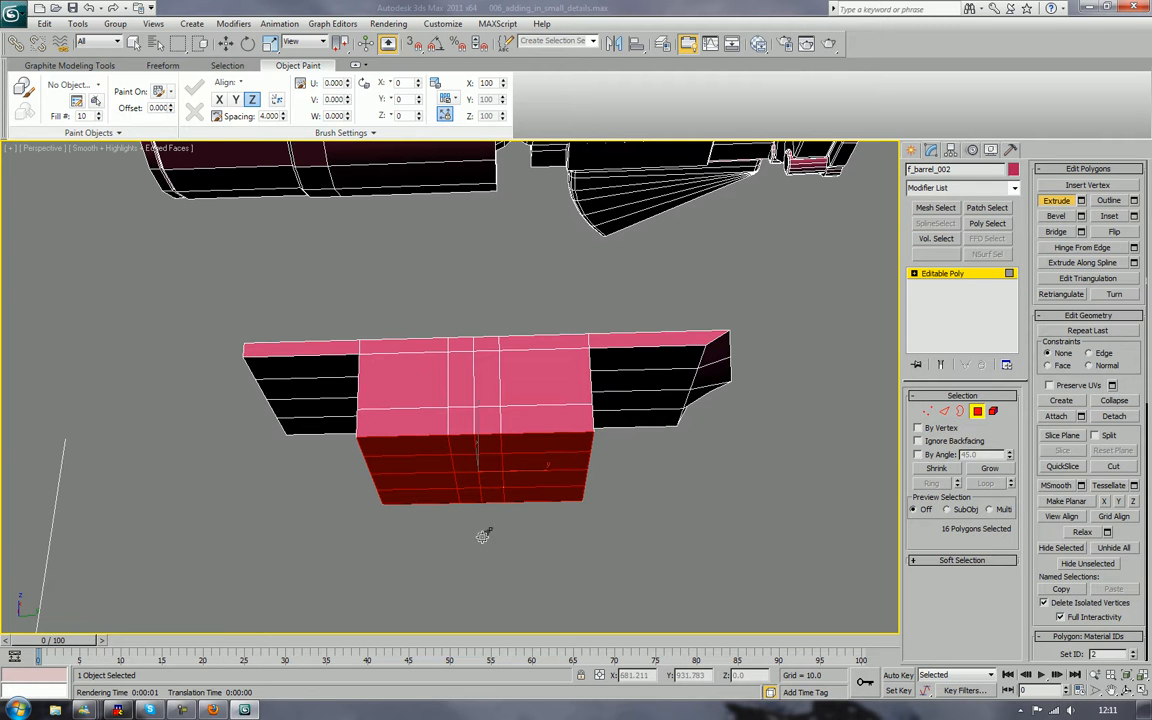
left_click(440, 511)
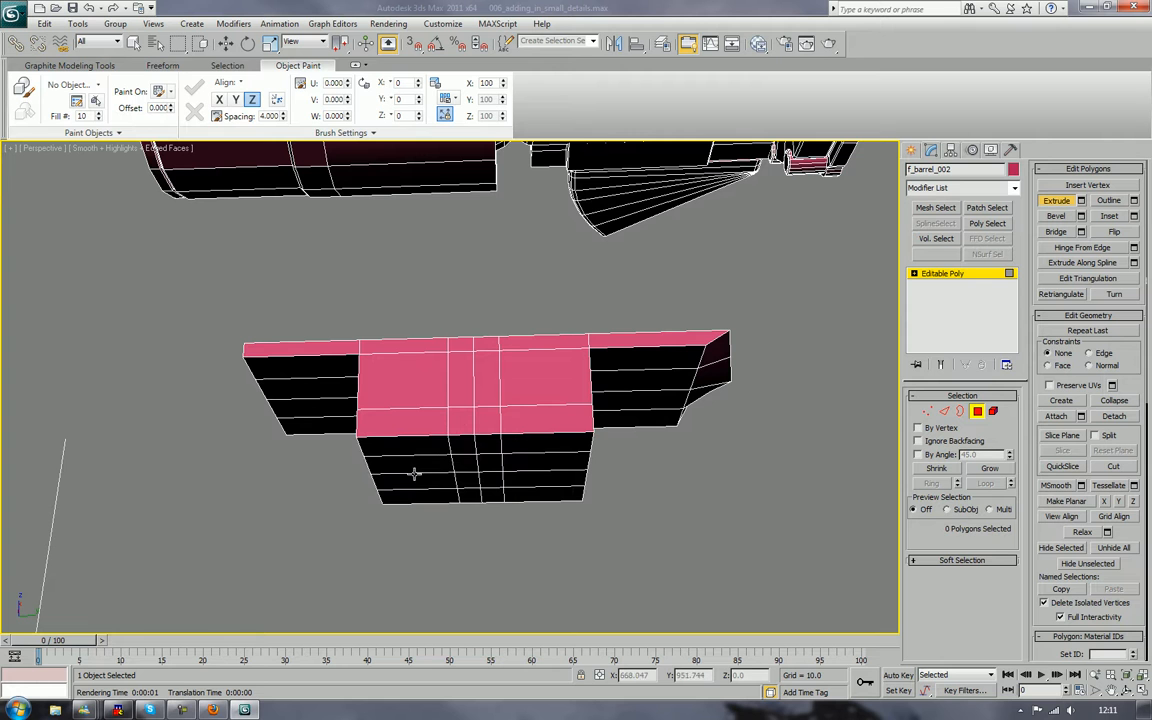
Delete the four bottom polygons in one narrow centre strip of the extruded block
left_click(454, 442)
key("Delete")
left_click(460, 465)
key("Delete")
left_click(463, 481)
key("Delete")
left_click(470, 497)
key("Delete")
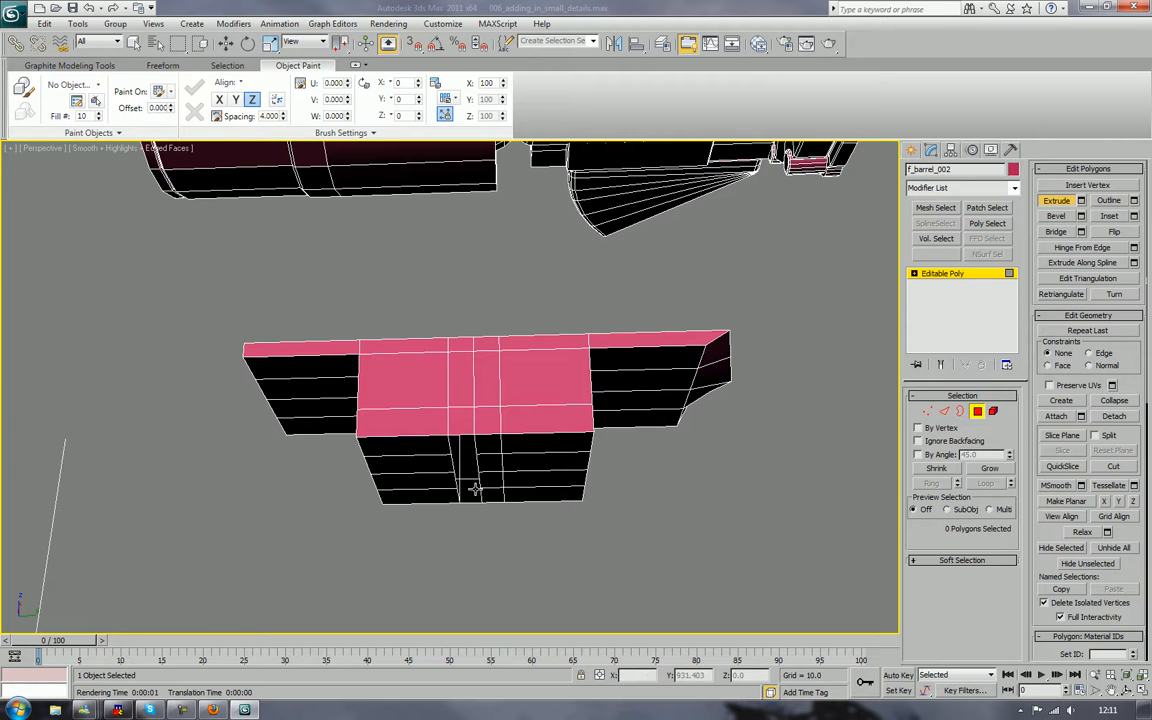
Delete the two narrow centre polygons on the front and on the back of the block's lower tier to open the slot's ends
left_click(467, 421)
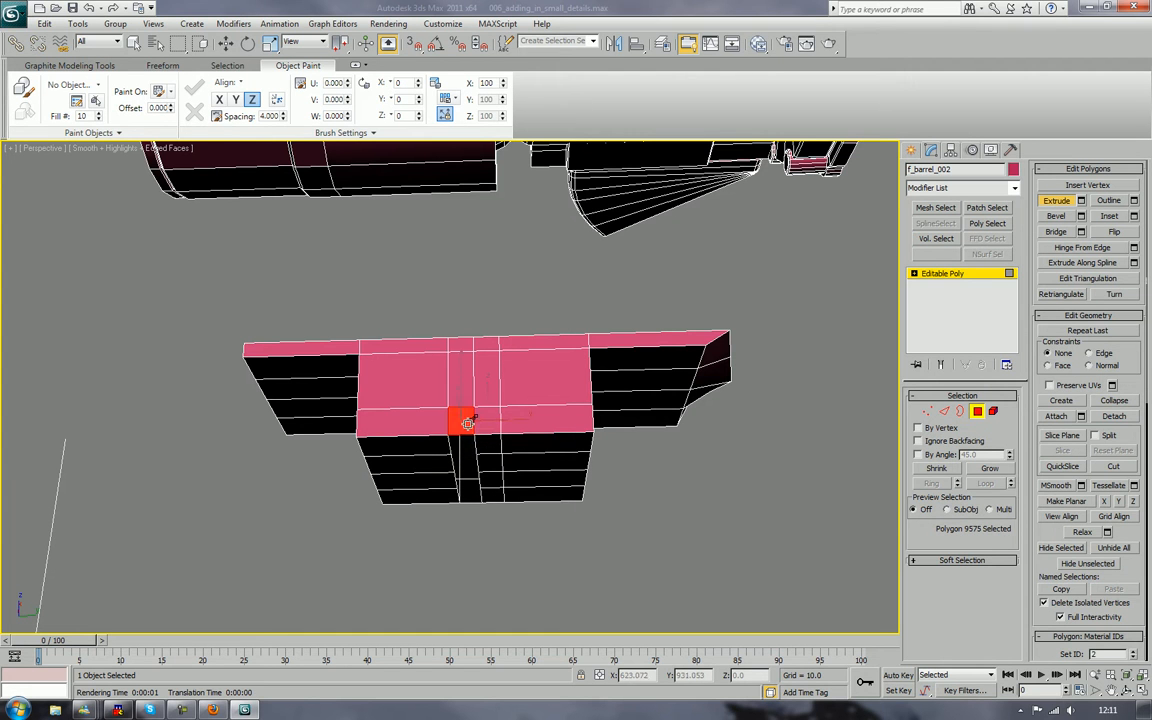
key("Delete")
left_click(485, 424)
key("Delete")
left_click(468, 495)
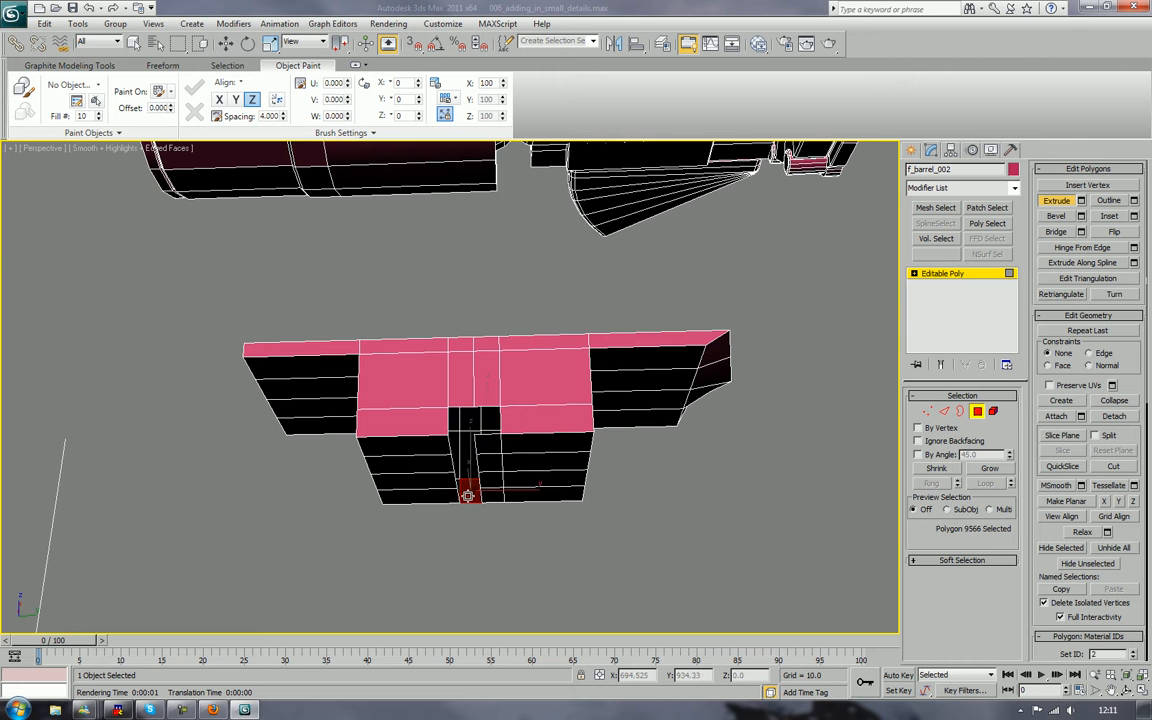
key("Delete")
left_click(487, 494)
left_click(487, 494)
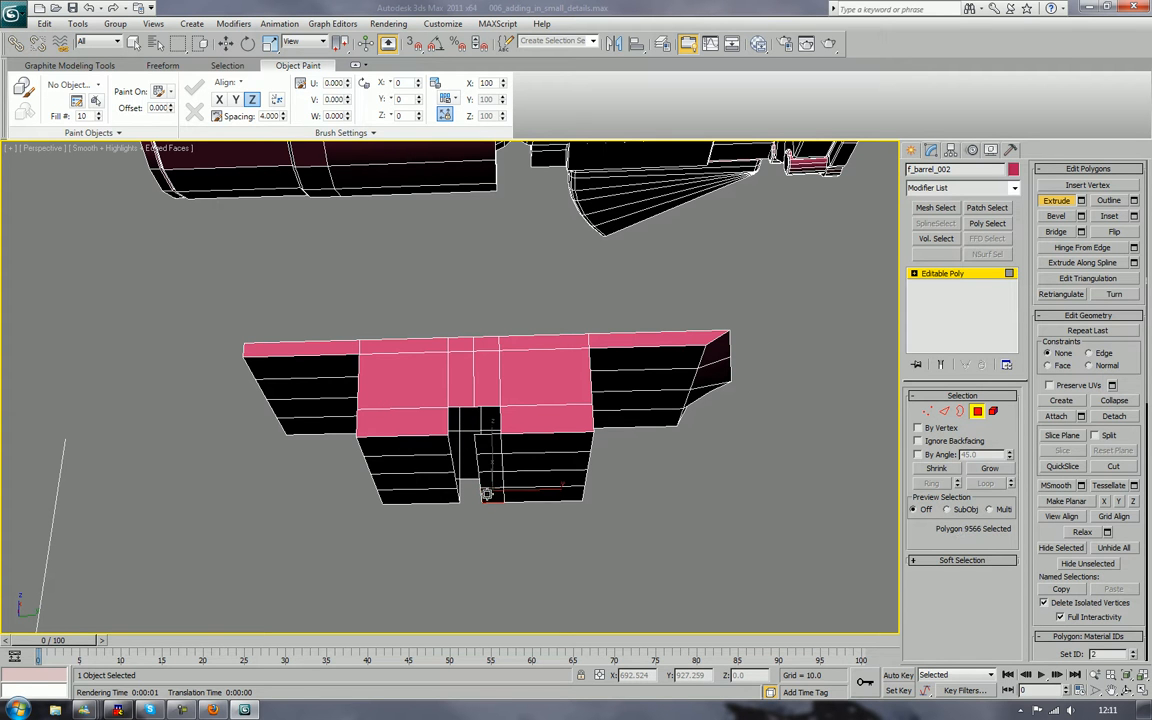
key("Delete")
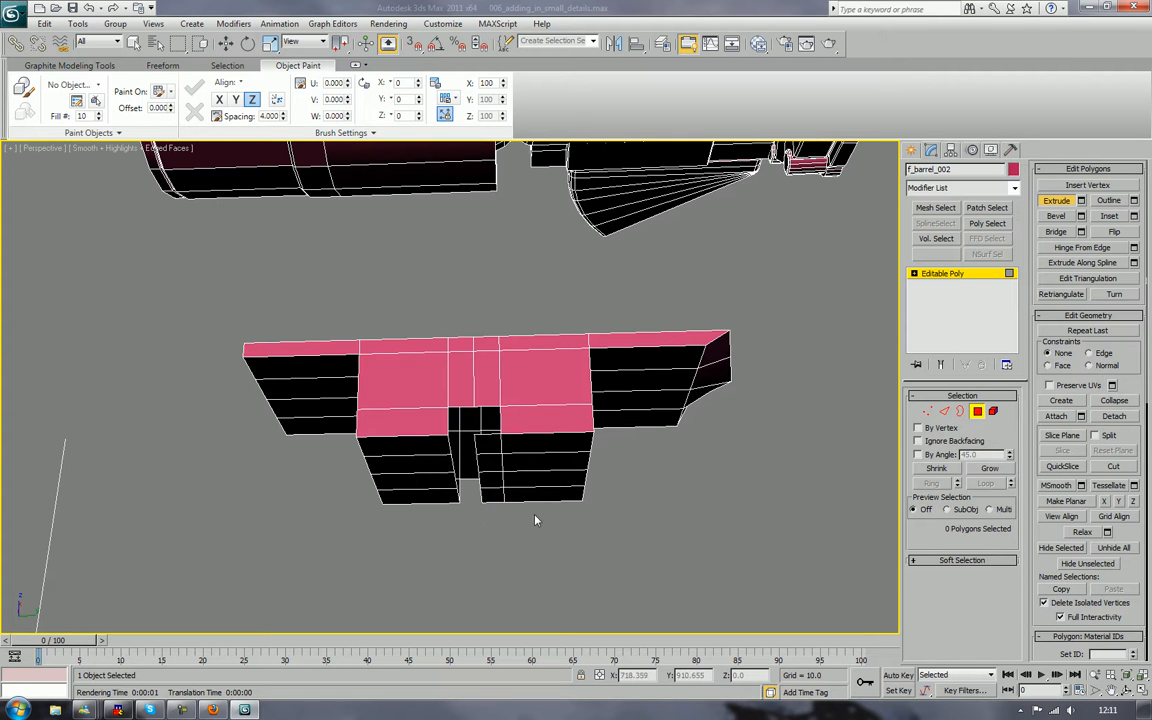
Hinge the four narrow underside polygons beside the slot 180 degrees about their inner edge with 8 segments to form an arch
left_click(491, 447)
left_click(493, 467, "ctrl")
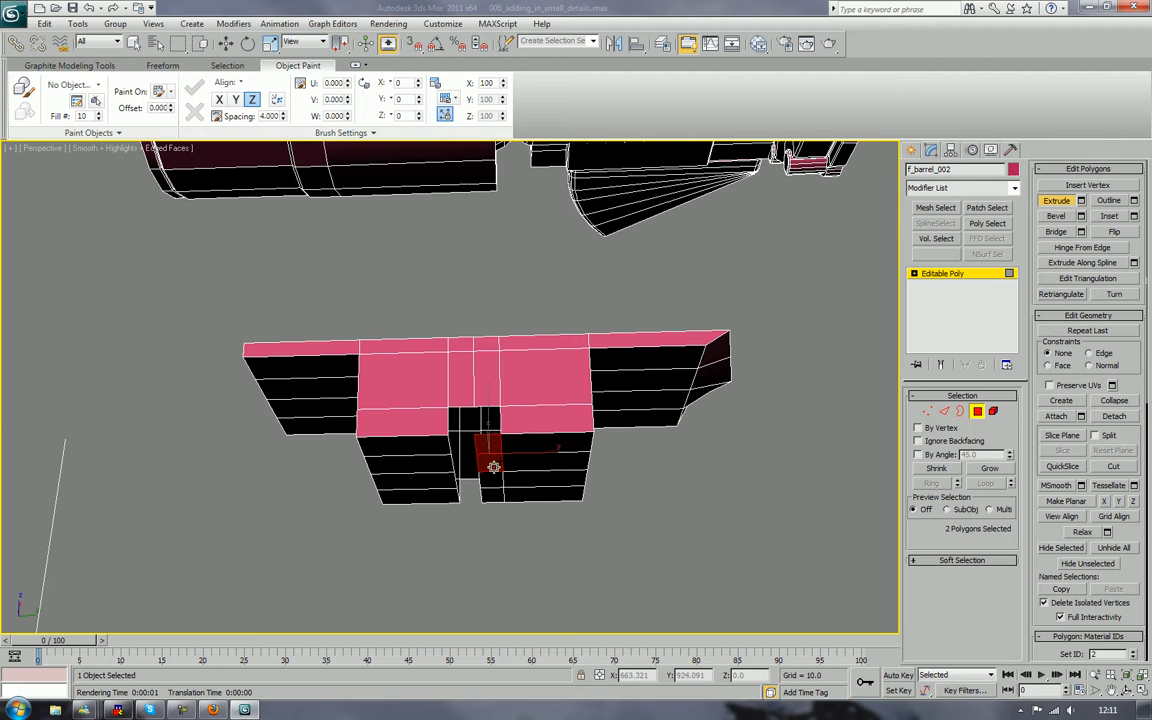
left_click(497, 481, "ctrl")
left_click(498, 493, "ctrl")
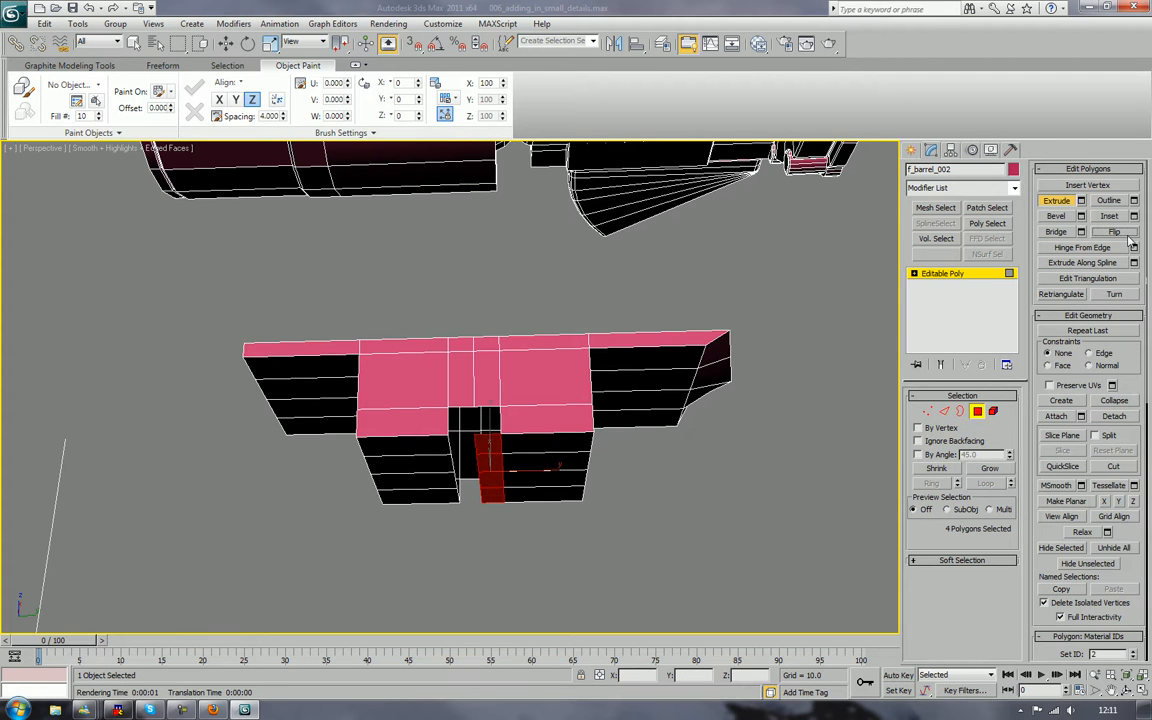
key("z")
middle_click_drag(669, 301, 697, 360, "alt")
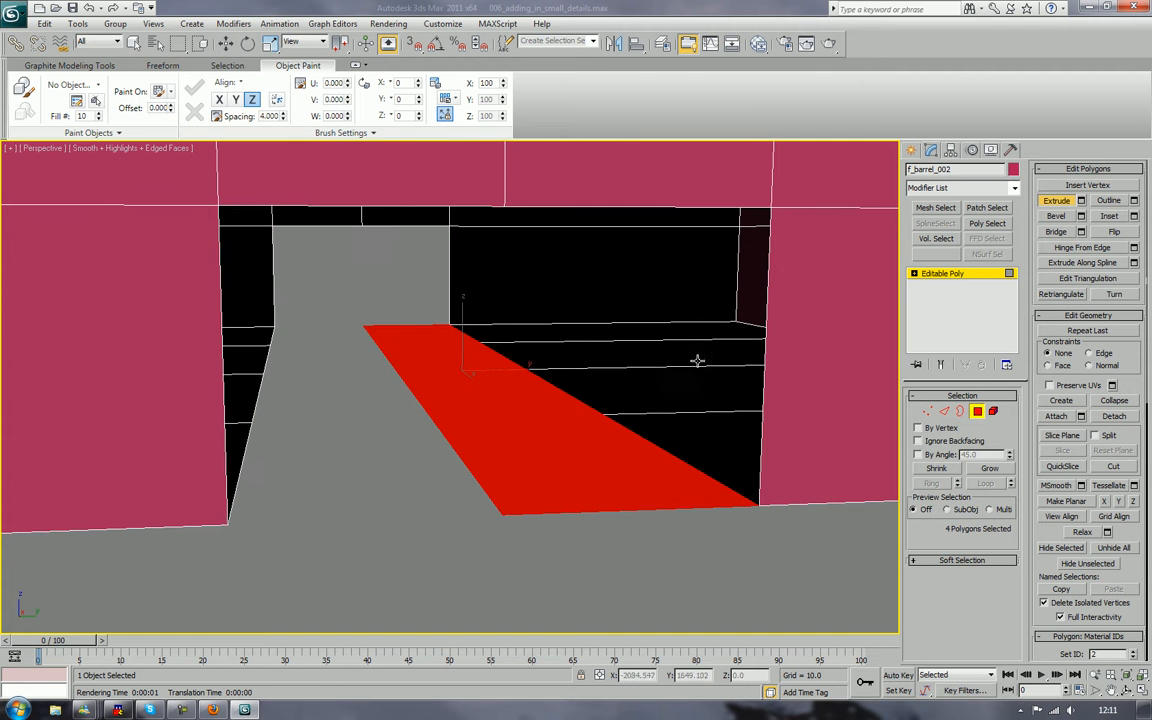
left_click(1134, 247)
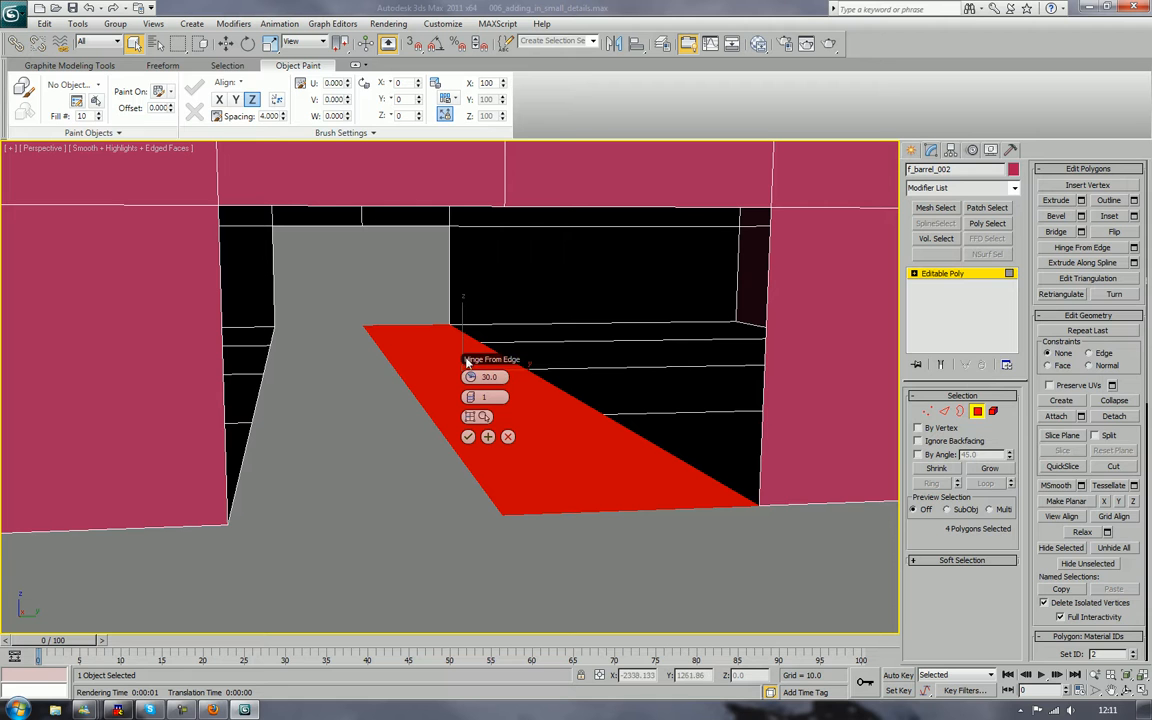
left_click(483, 417)
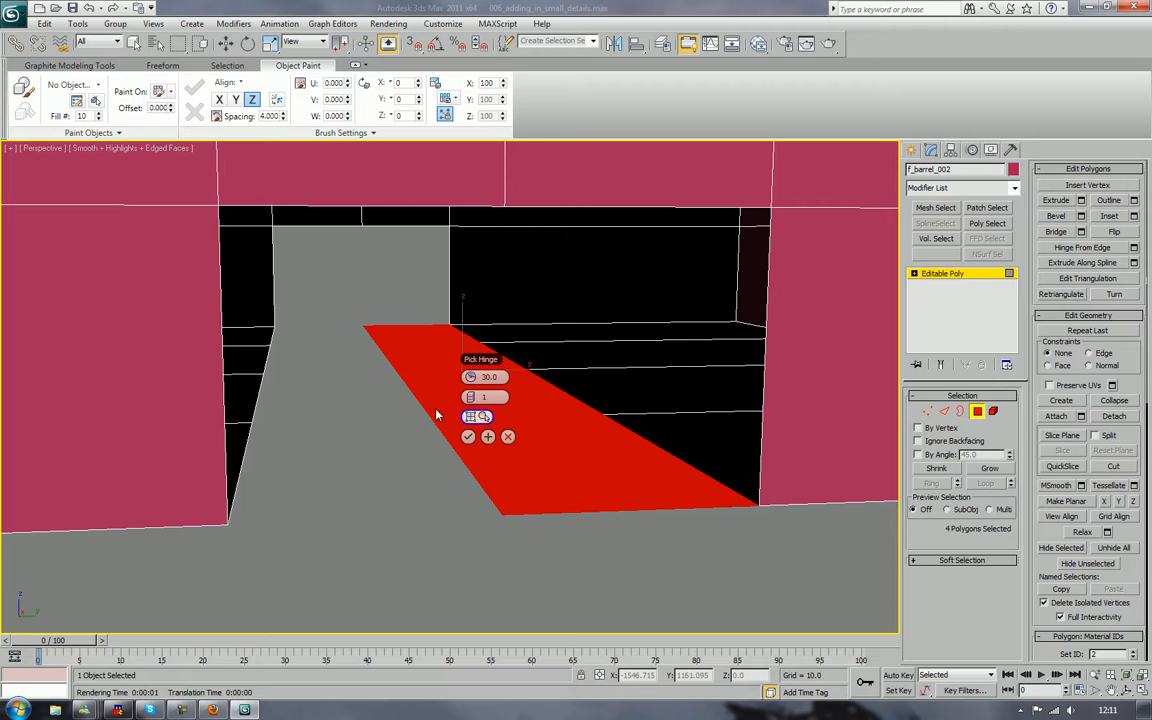
left_click(414, 396)
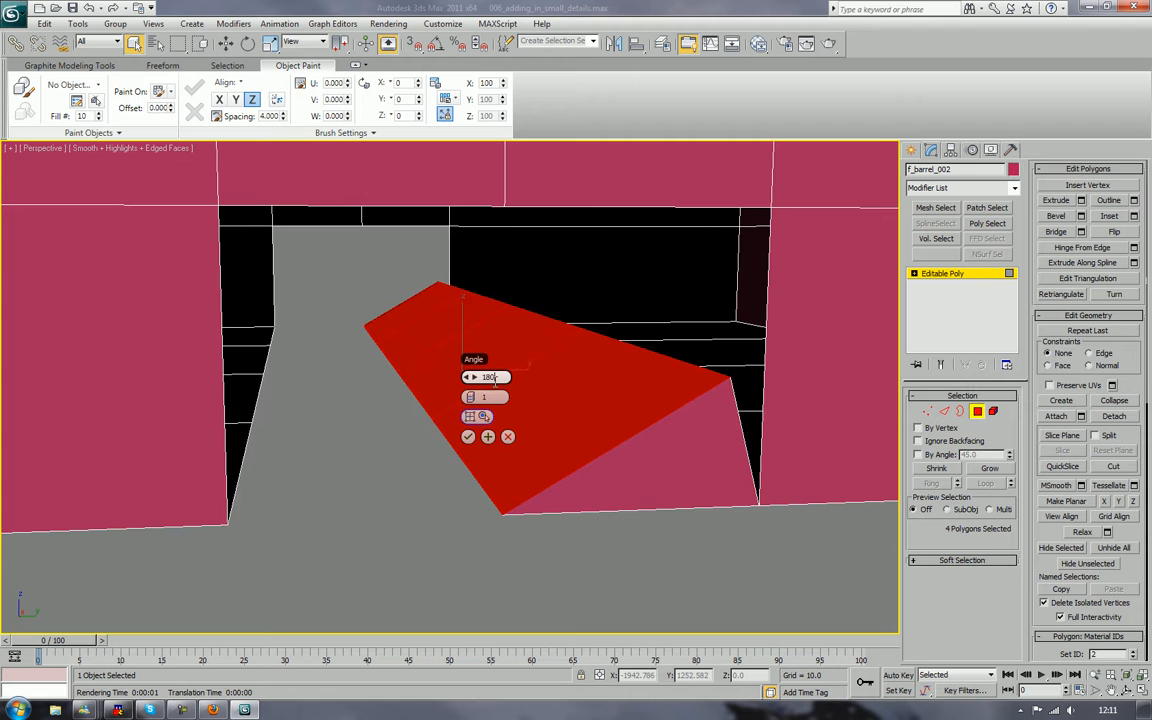
key("Tab")
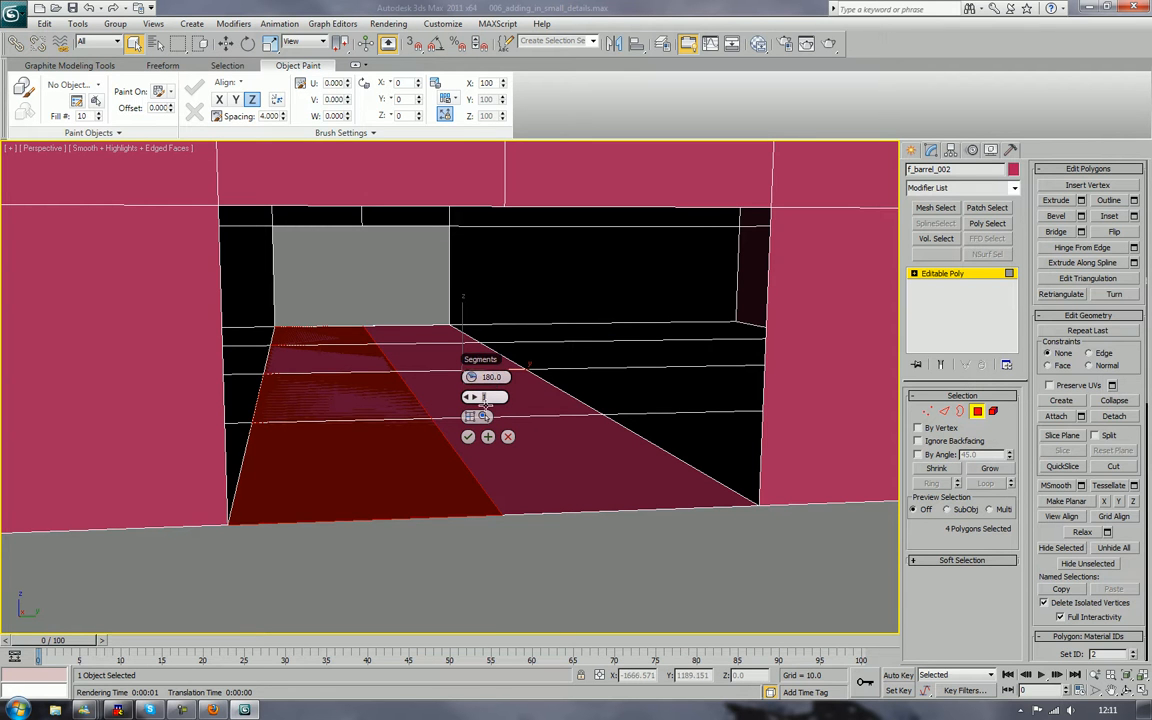
left_click_drag(471, 397, 474, 400)
left_click(468, 436)
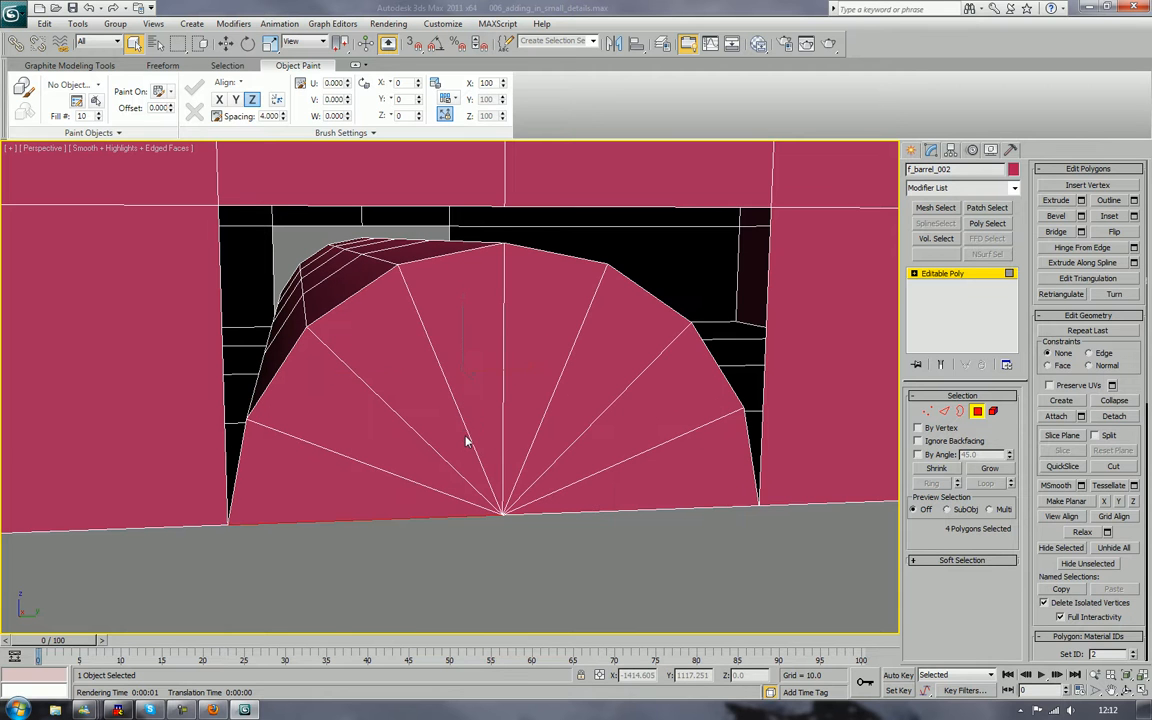
Delete the fan-shaped polygons closing both ends of the arch and the four flat polygons beneath it
left_click_drag(604, 560, 475, 505)
key("Delete")
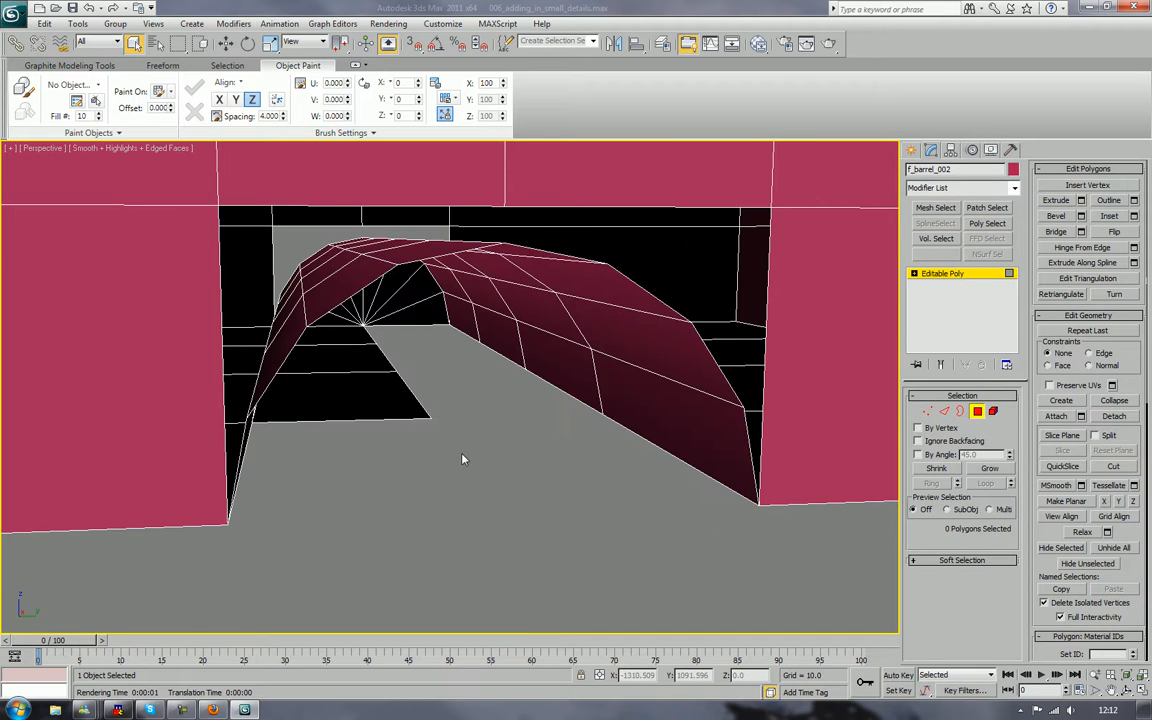
mouse_move(465, 465)
middle_mouse_down("alt")
mouse_move(445, 463)
mouse_move(455, 462)
middle_mouse_up("alt")
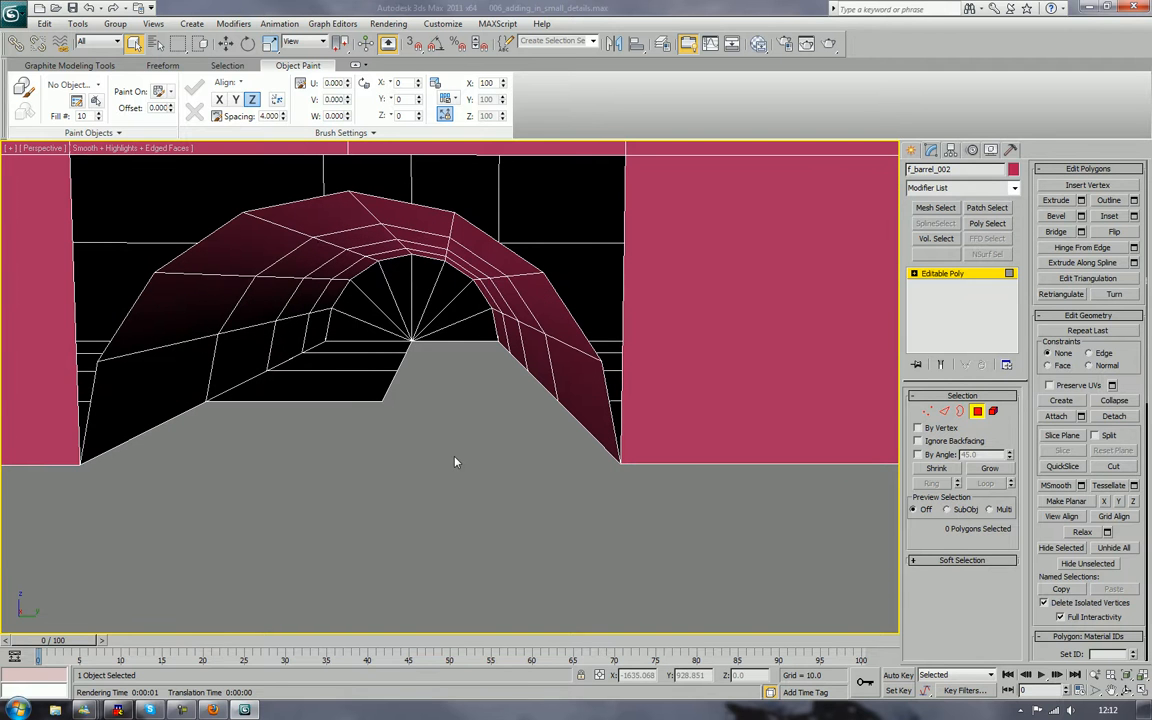
left_click_drag(432, 458, 362, 330)
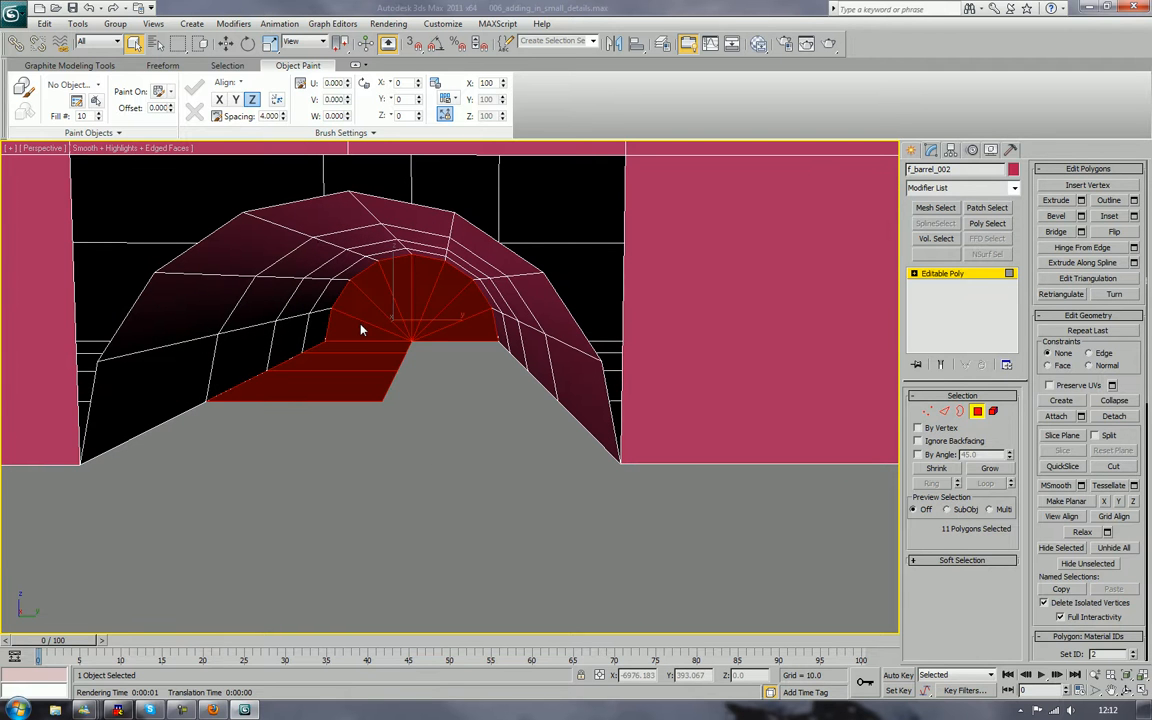
key("Delete")
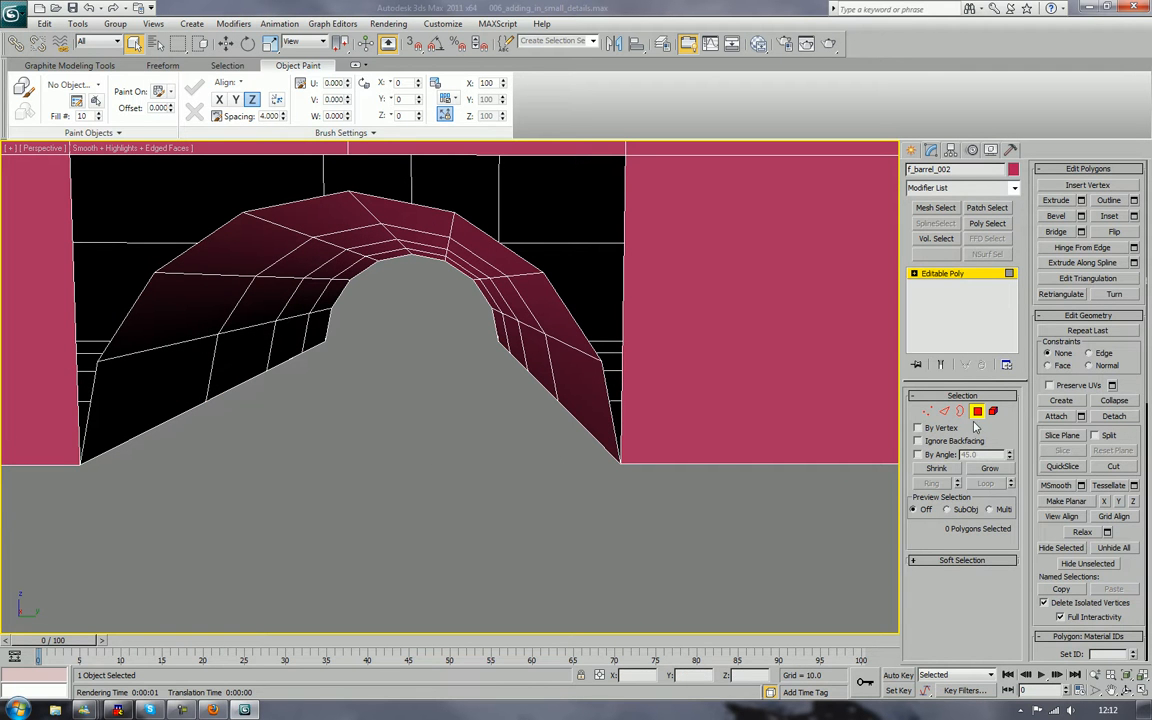
Select the open borders around the arch and the slot and cap them
left_click(885, 390)
scroll(451, 441, "down", 10)
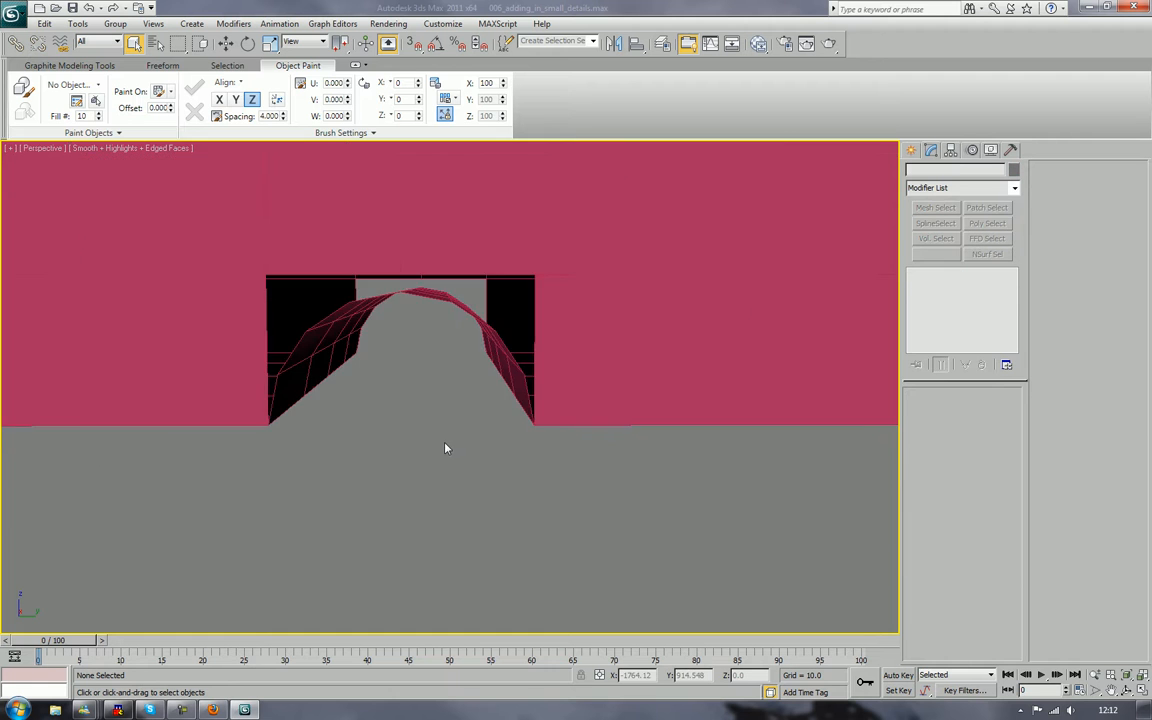
middle_click_drag(460, 448, 480, 489, "alt")
scroll(460, 448, "up", 4)
scroll(494, 437, "up", 3)
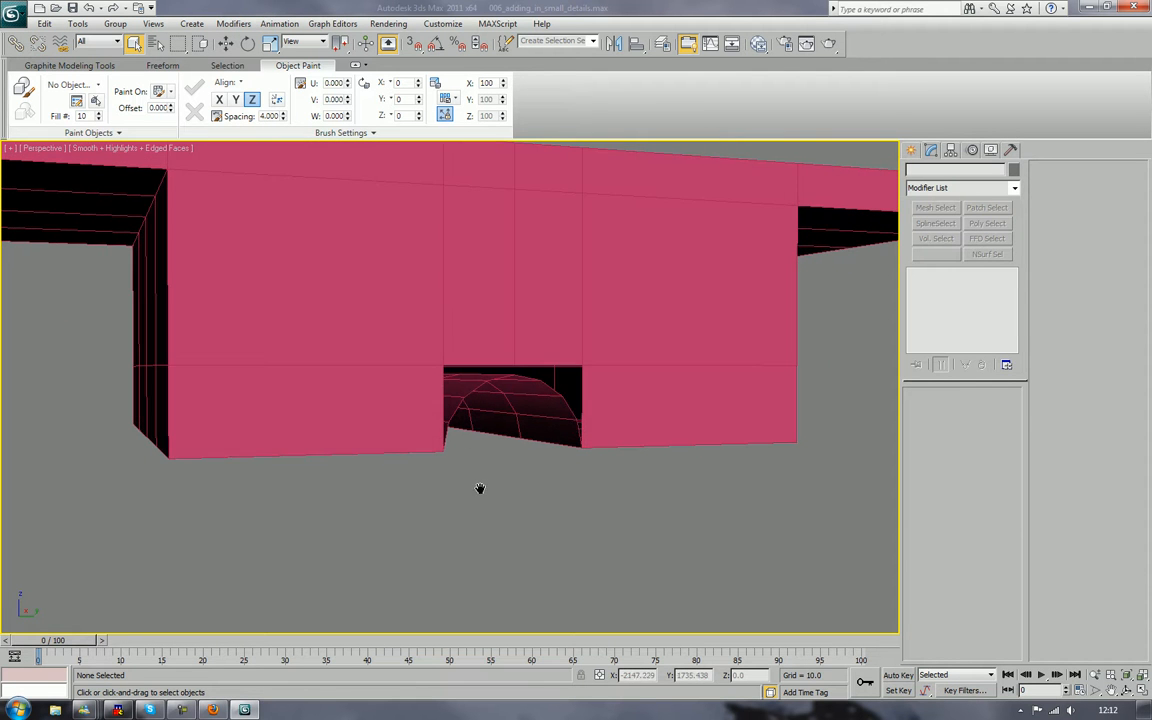
left_click(599, 393)
left_click(960, 411)
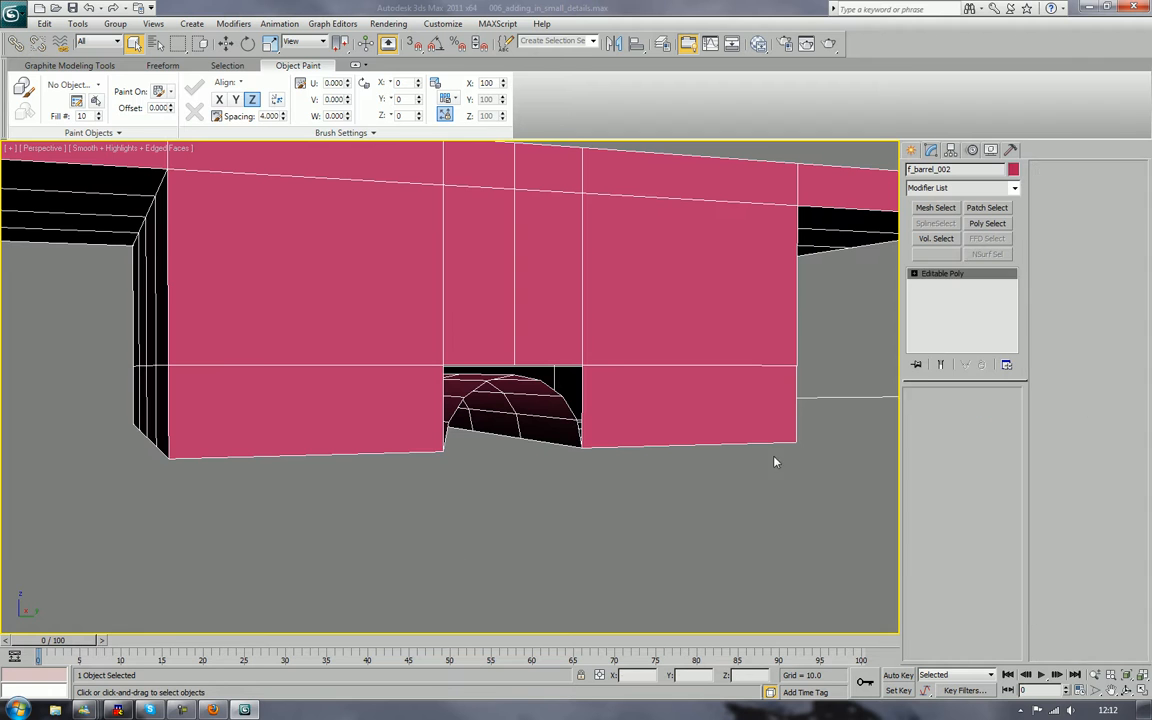
left_click_drag(512, 552, 436, 399)
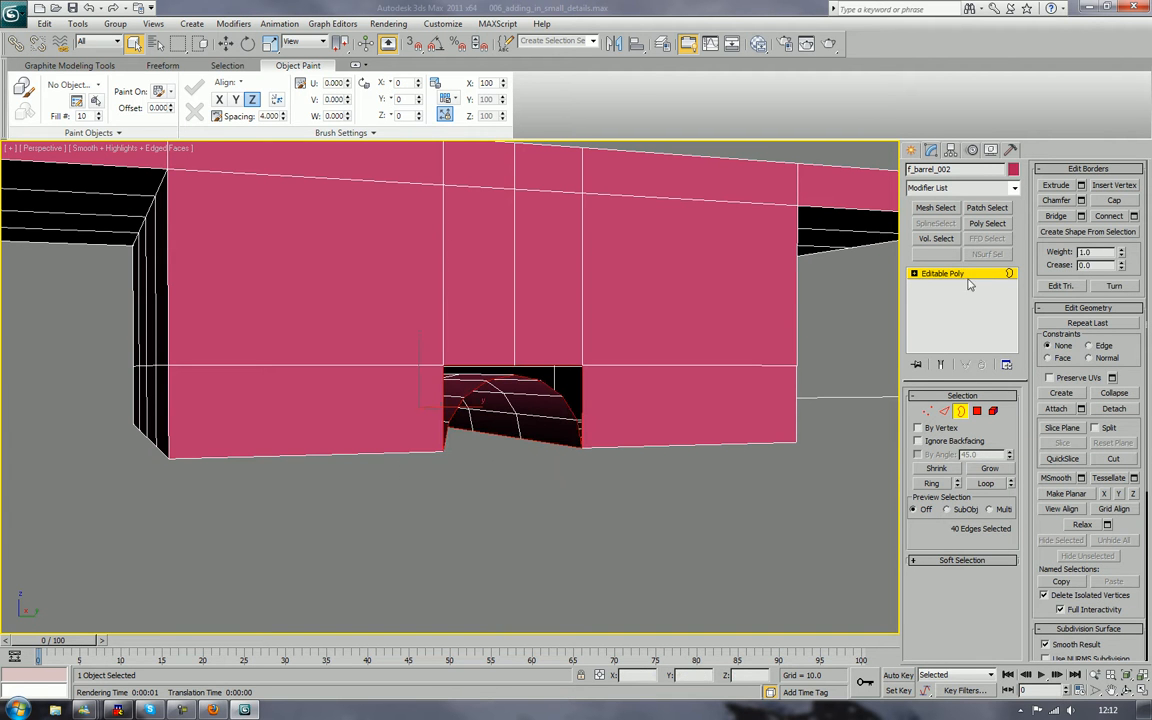
left_click(1110, 200)
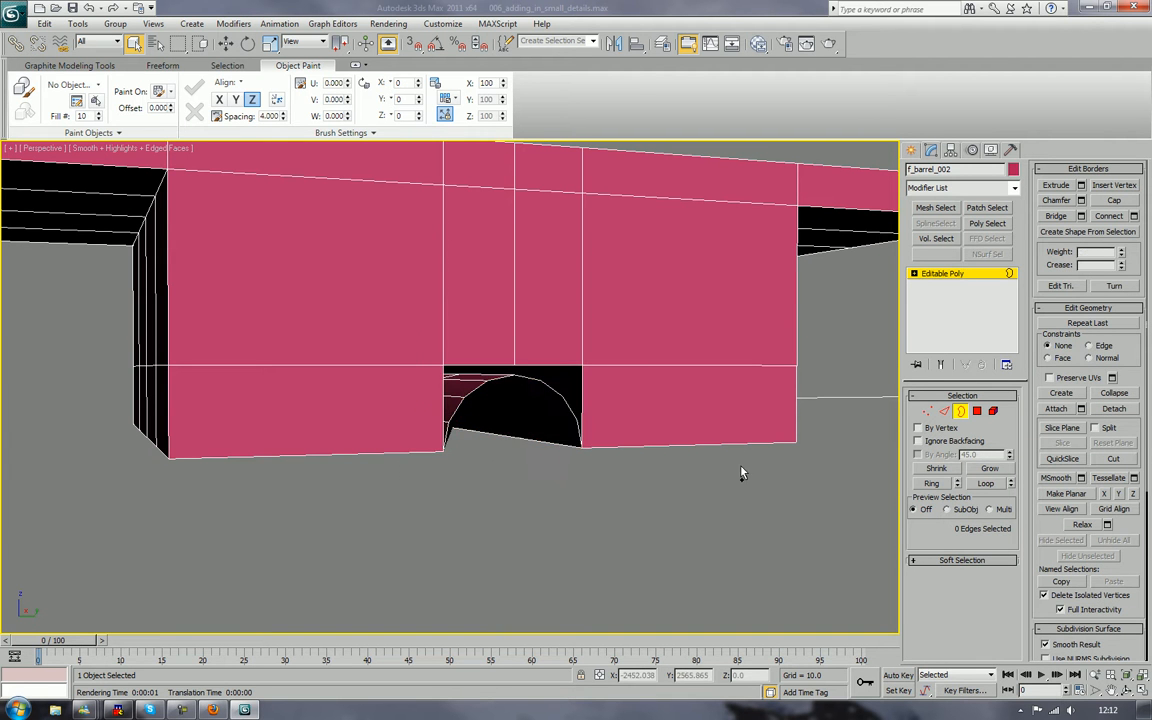
Select all vertices of the mesh and try to weld them
middle_click_drag(715, 525, 699, 519, "alt")
left_click(699, 519)
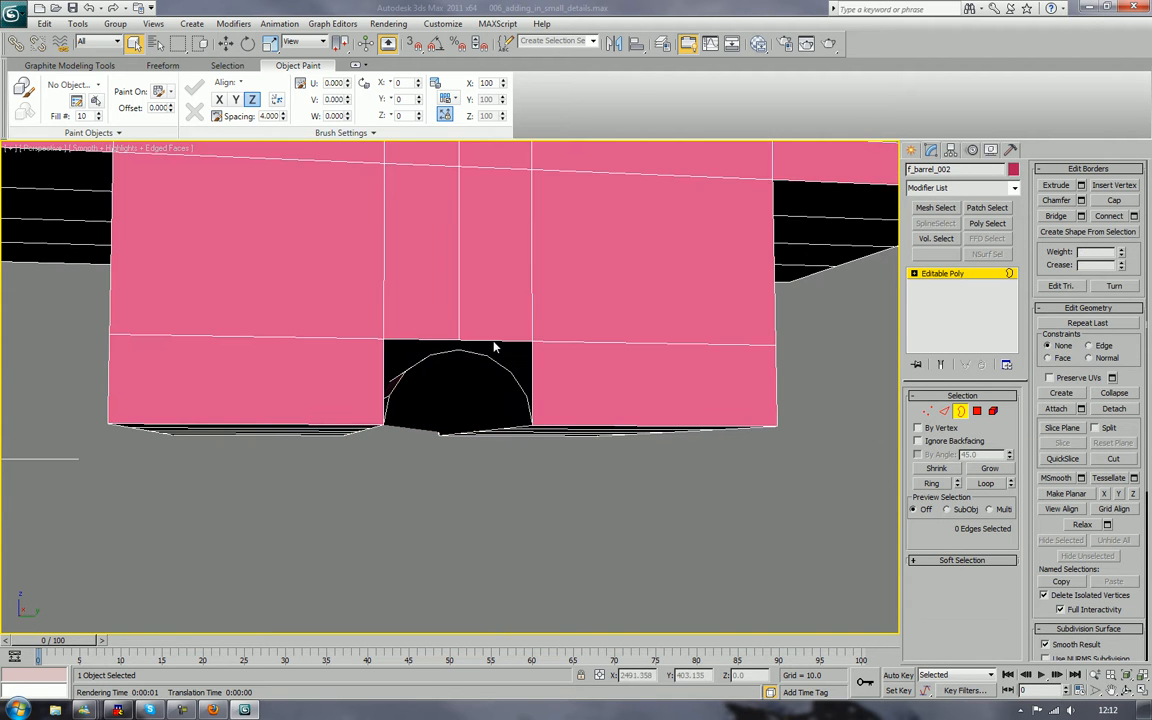
scroll(519, 432, "up", 5)
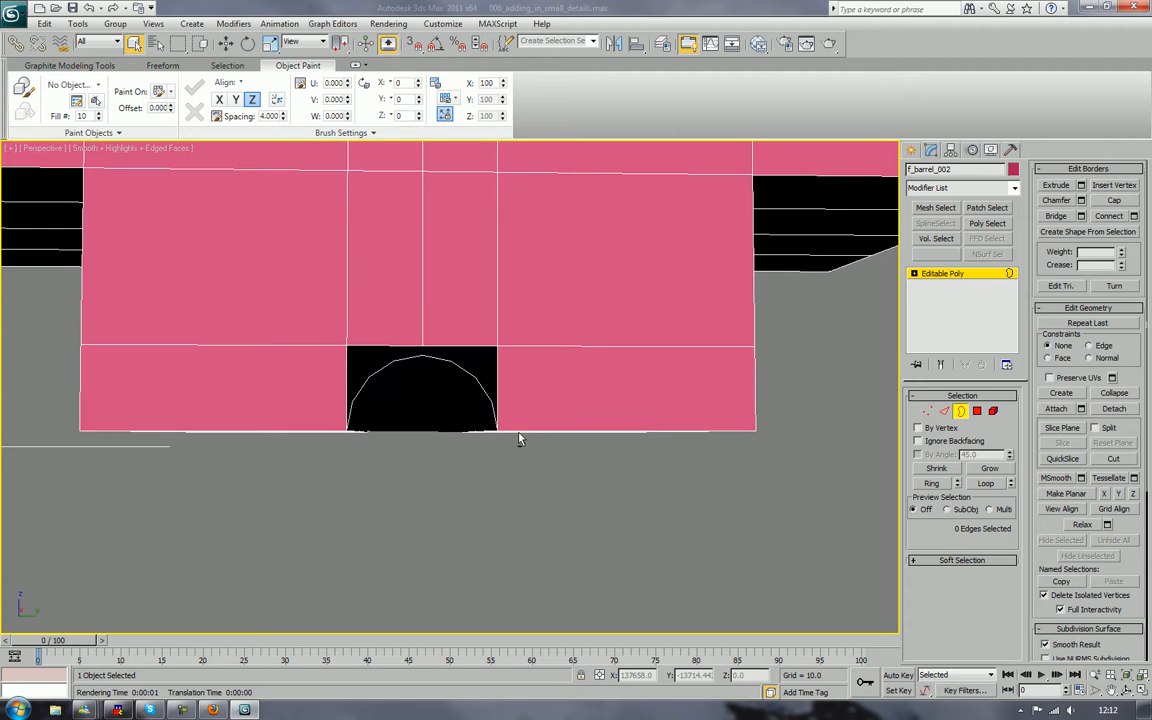
middle_click_drag(476, 469, 370, 369, "alt")
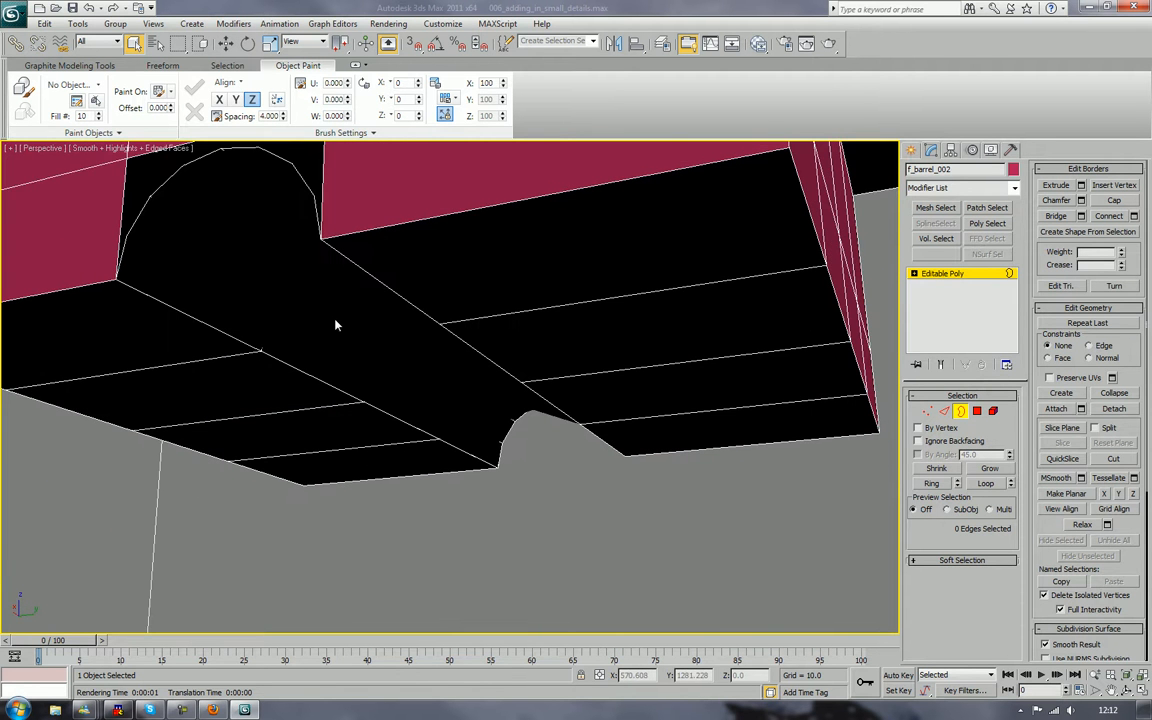
mouse_move(337, 324)
middle_mouse_down("alt")
mouse_move(391, 324)
mouse_move(376, 372)
mouse_move(348, 310)
mouse_move(367, 334)
mouse_move(358, 331)
middle_mouse_up("alt")
key("1")
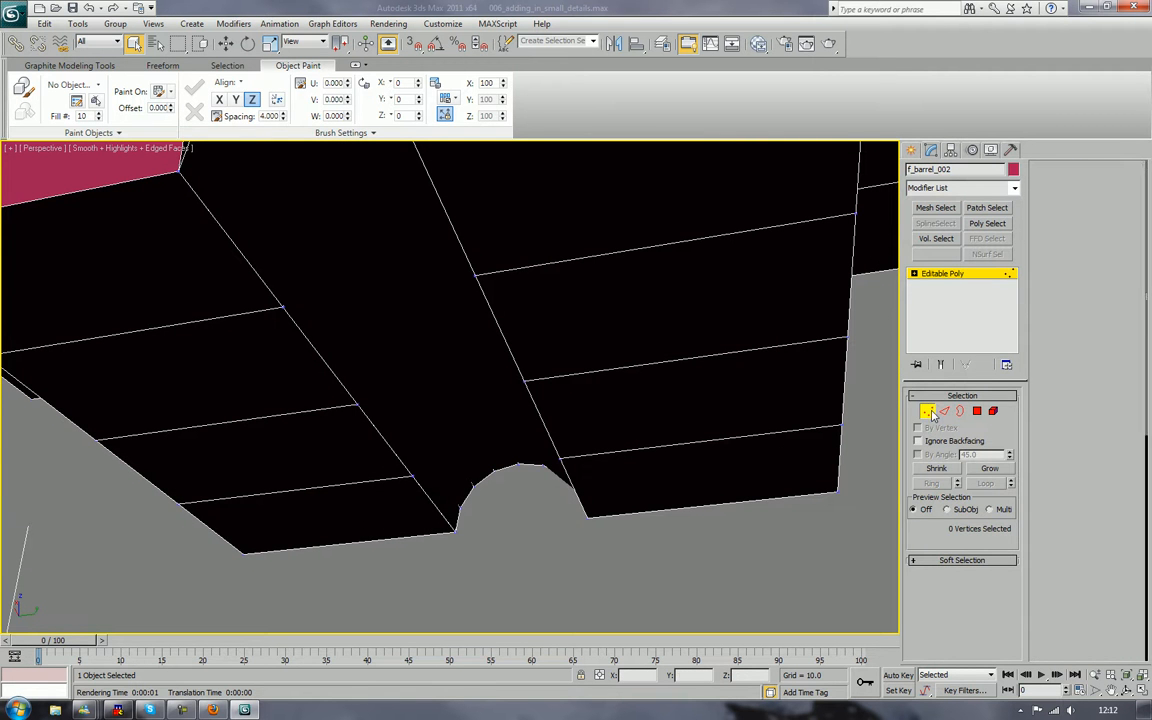
key("ctrl+a")
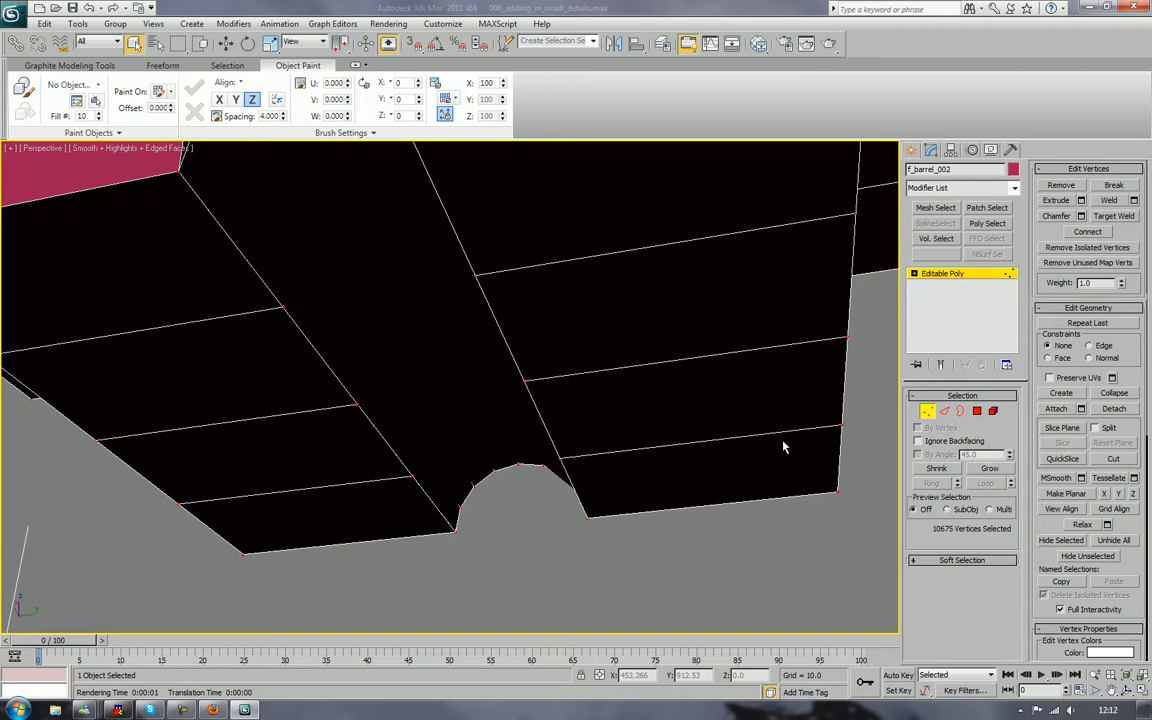
middle_click_drag(640, 442, 854, 515, "alt")
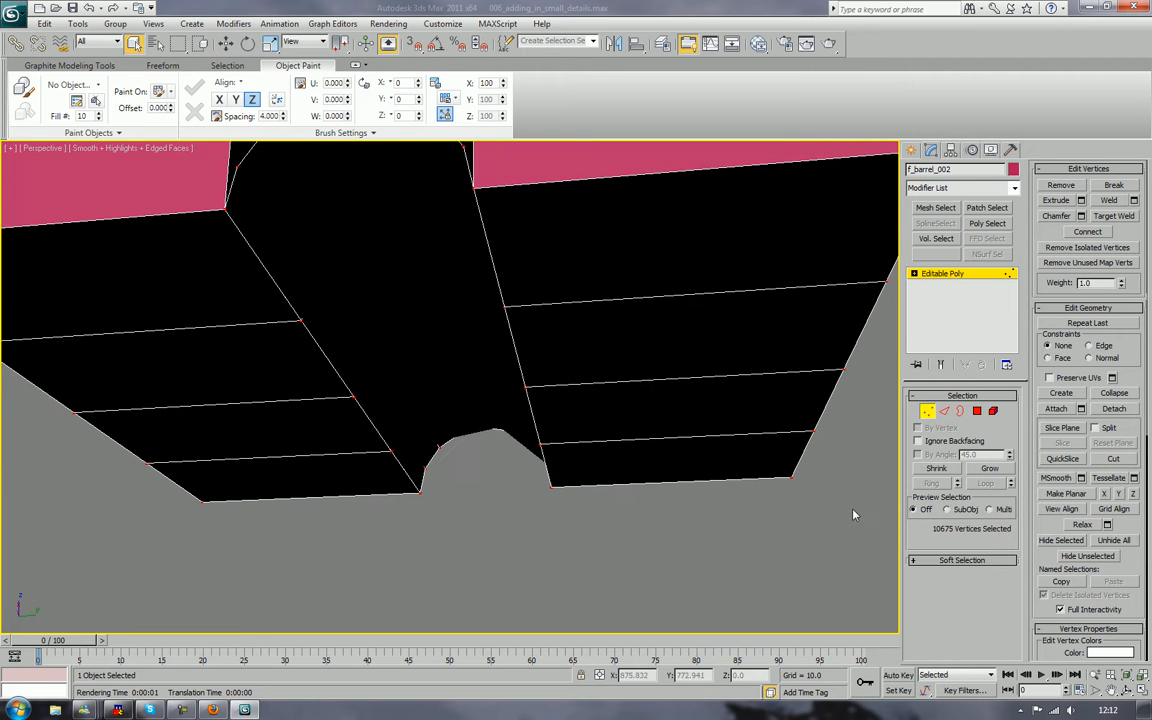
left_click(1133, 200)
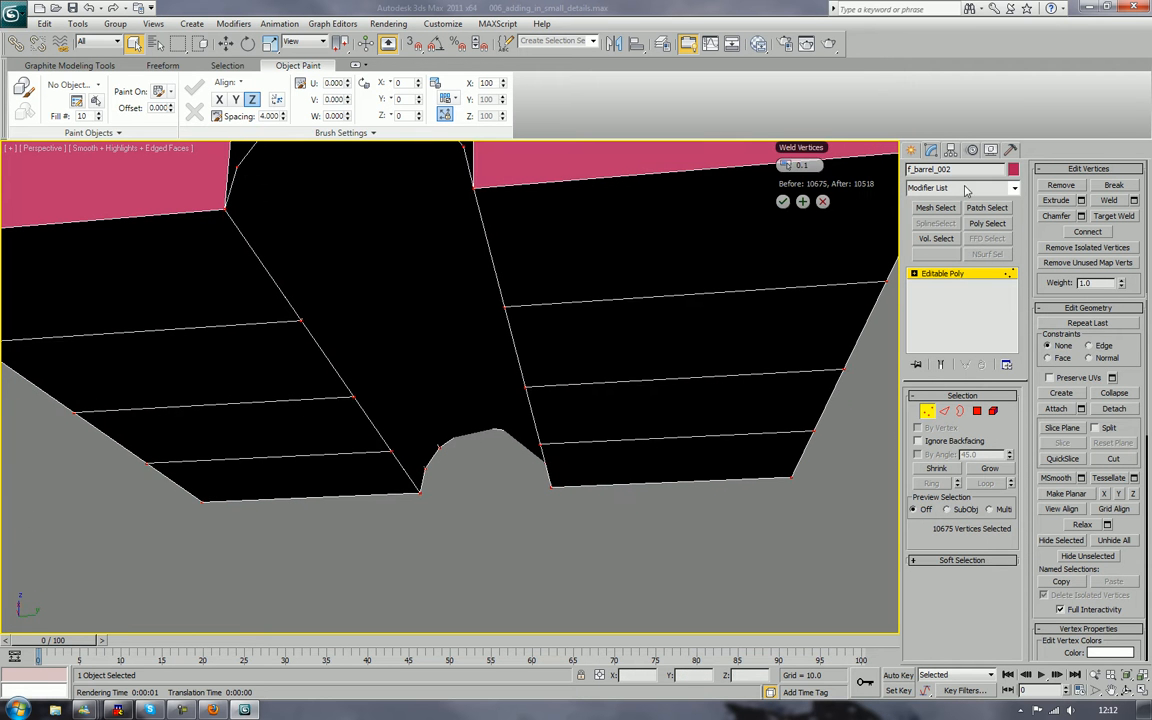
mouse_move(788, 168)
left_mouse_down()
mouse_move(816, 177)
mouse_move(803, 178)
left_mouse_up()
Try to weld the vertices along one lower edge of the arched slot with a threshold of 5.674
middle_click_drag(462, 424, 478, 453, "alt")
left_click_drag(417, 470, 330, 352)
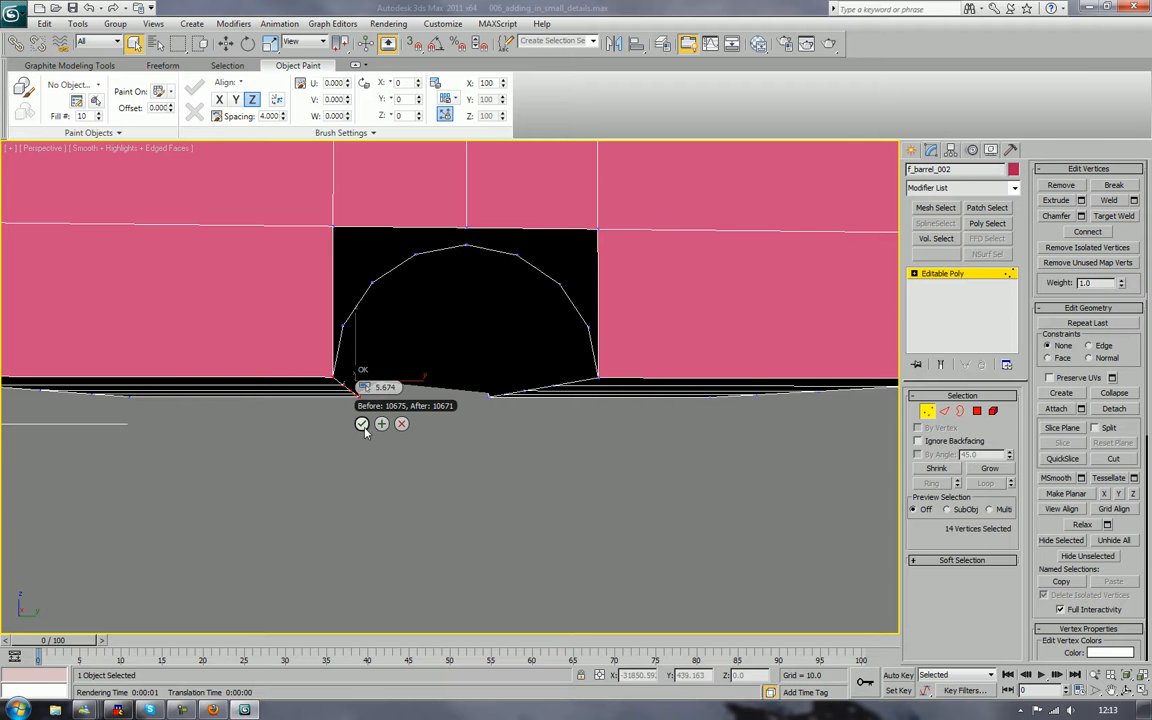
left_click(381, 423)
middle_click_drag(380, 424, 406, 421, "alt")
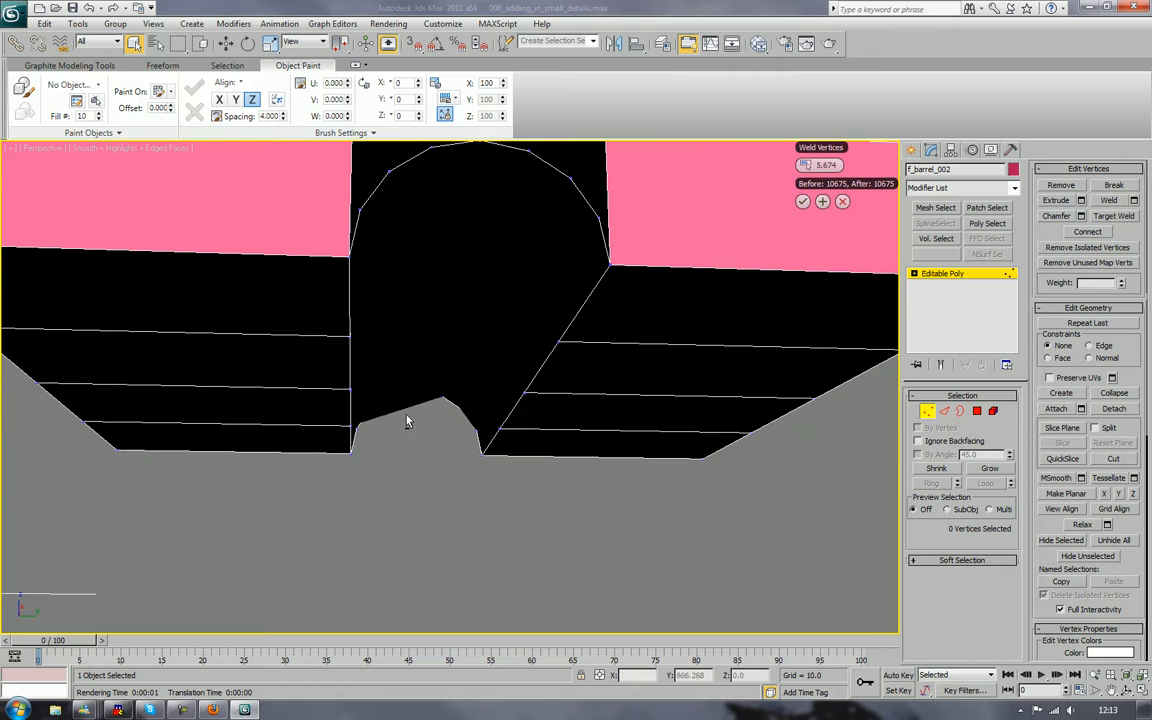
Delete the cap polygon covering the slot's end around the arch, working in the Left view
left_click(977, 411)
middle_click_drag(514, 402, 511, 427, "alt")
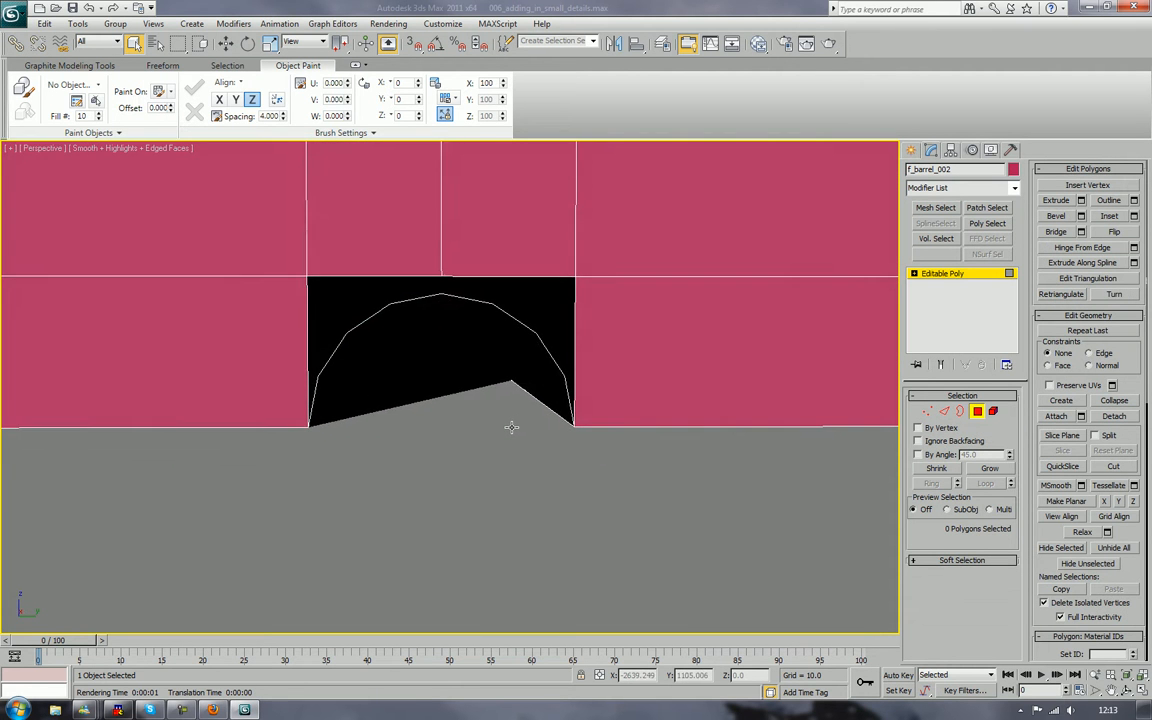
key("f")
key("l")
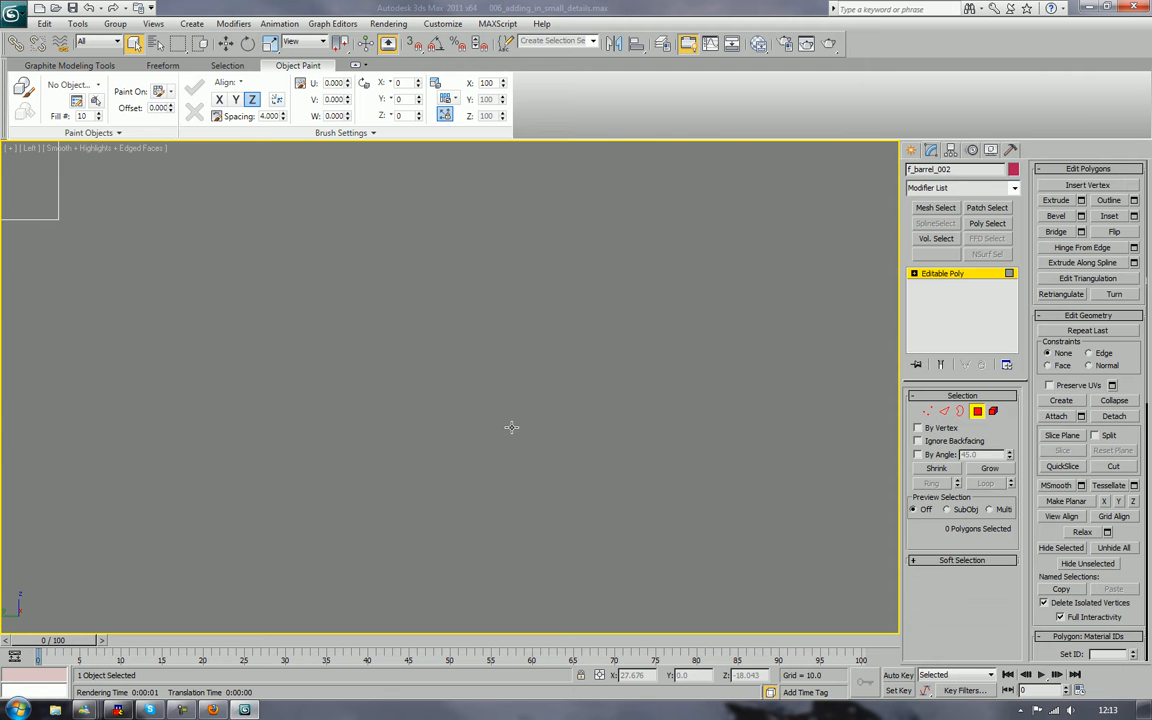
middle_click_drag(532, 545, 438, 384)
scroll(514, 298, "up", 4)
left_click_drag(438, 384, 419, 392)
scroll(419, 410, "up", 4)
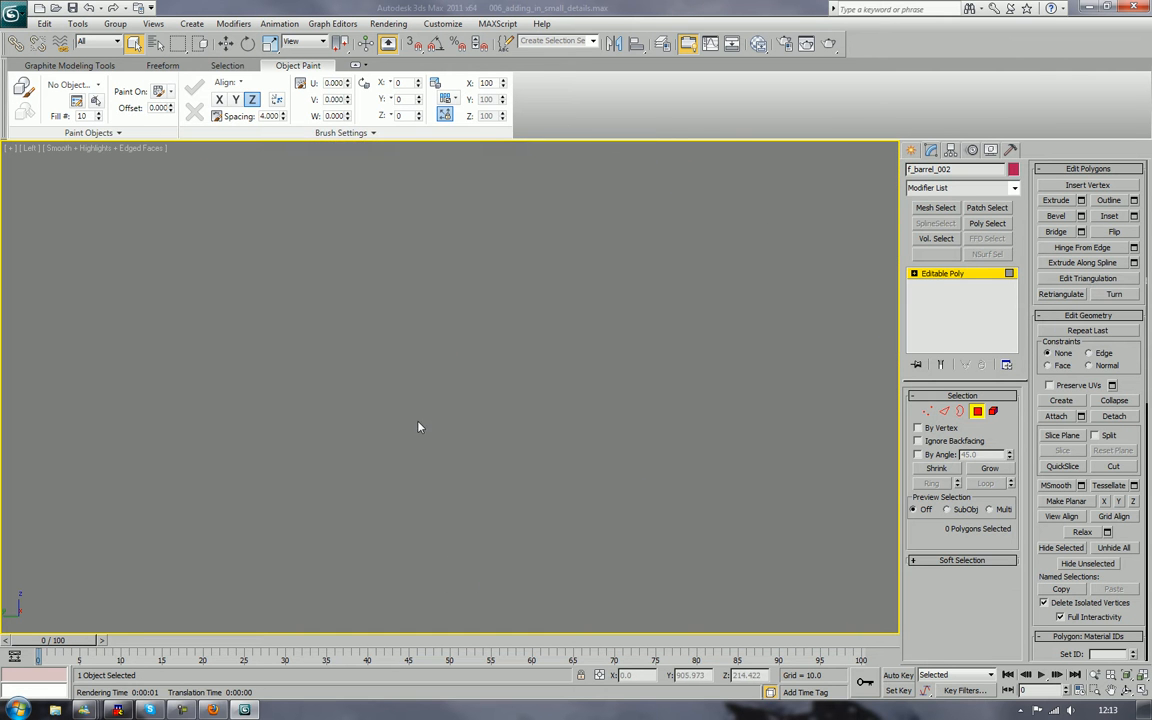
middle_click_drag(548, 165, 504, 462)
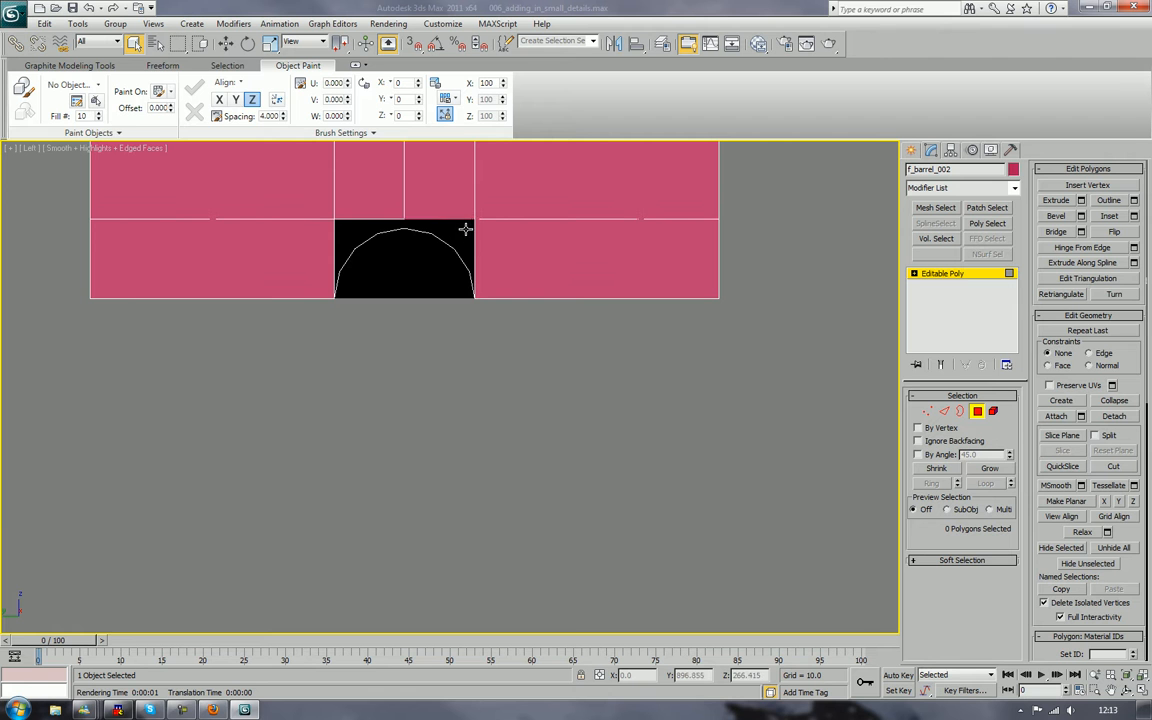
left_click_drag(468, 228, 341, 377)
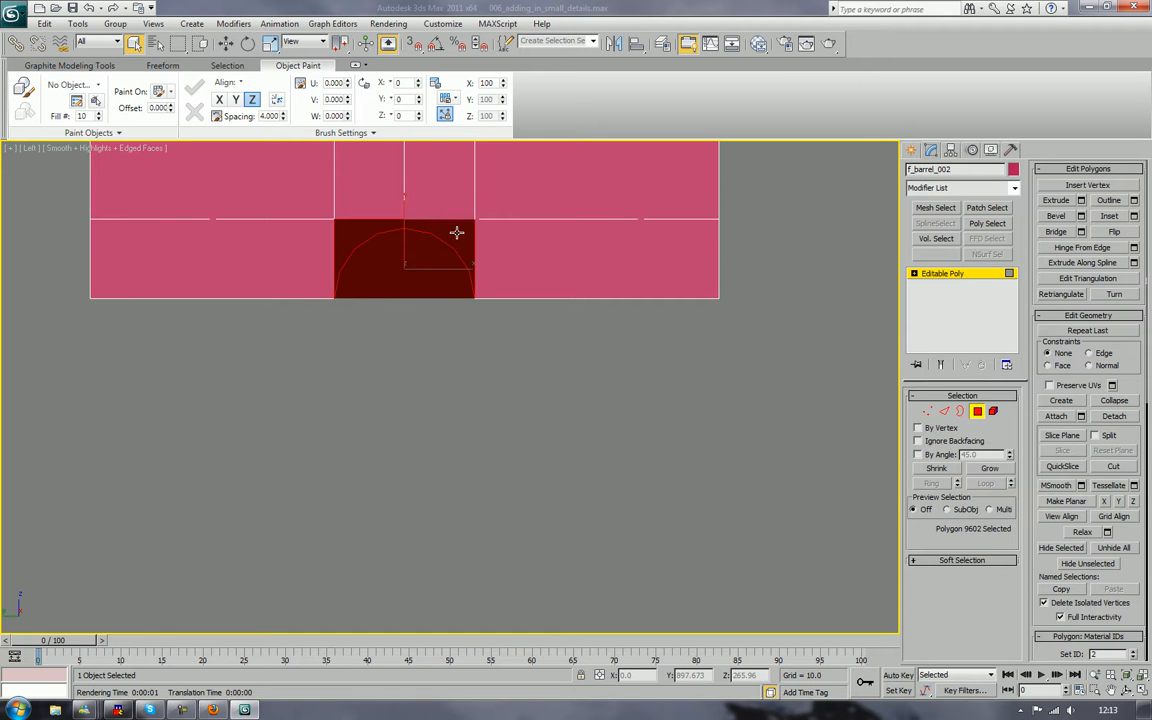
key("Delete")
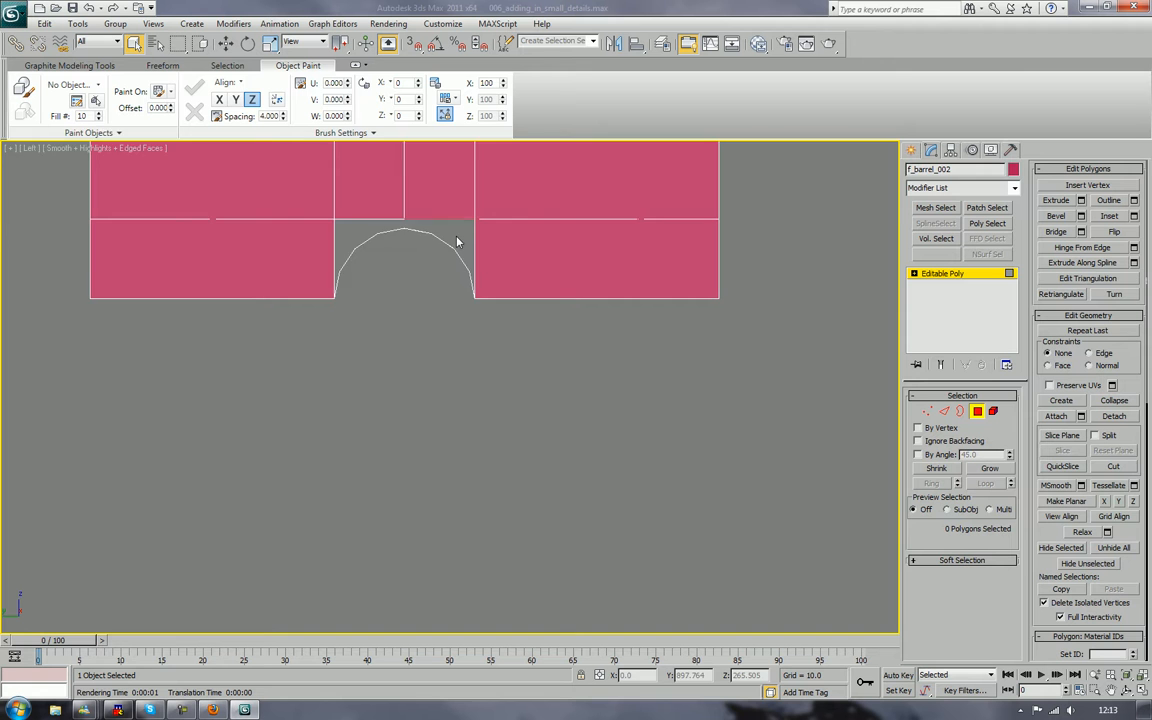
Switch to the Perspective view and frame the slotted block of the detail piece beneath the barrel
key("p")
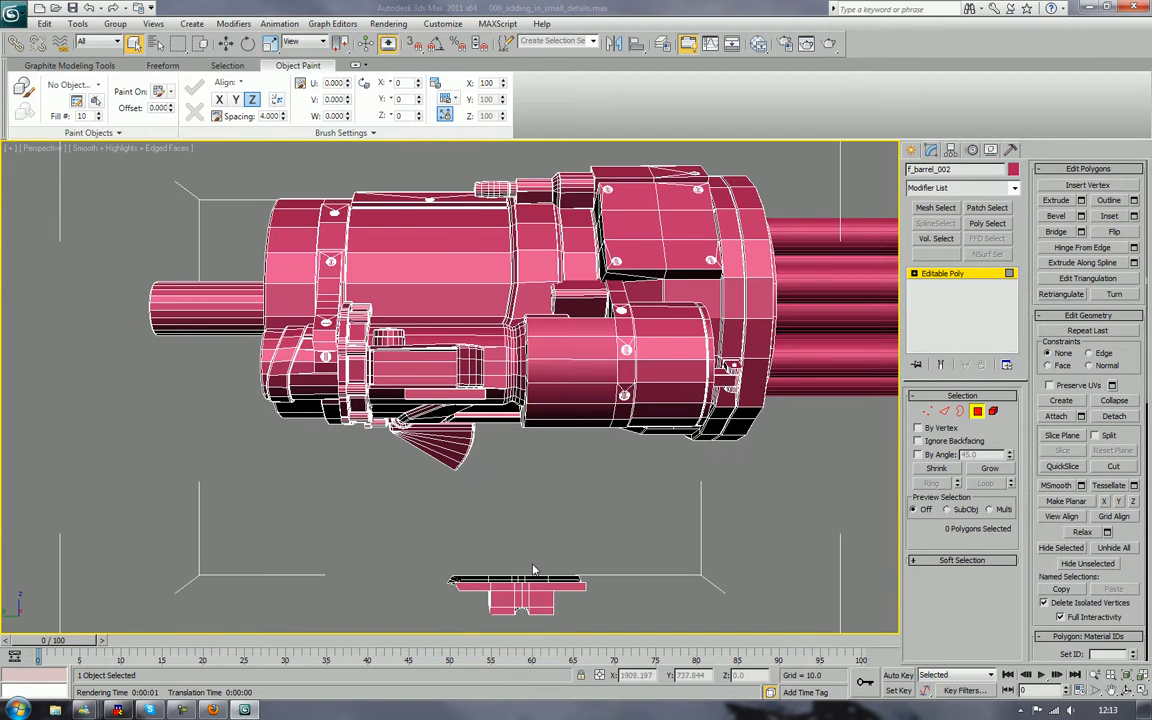
left_click(540, 597)
key("z")
scroll(540, 535, "down", 3)
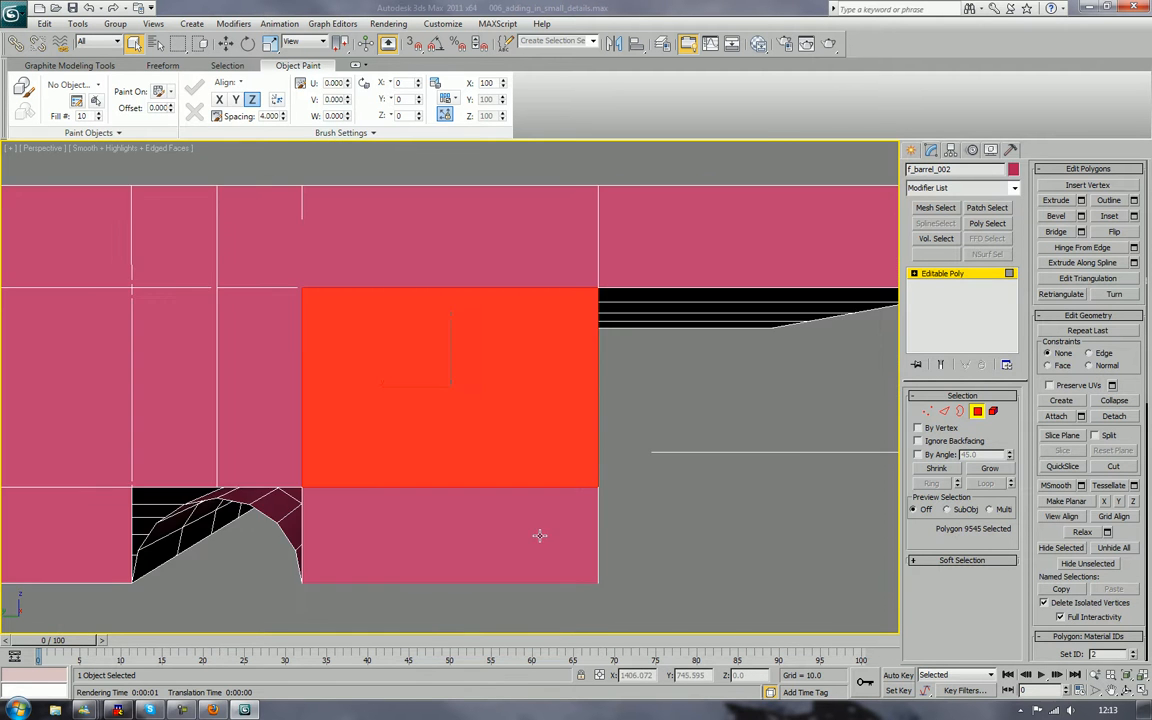
Select the two rows of polygons running along the crown of the arched channel under the block
middle_click_drag(531, 394, 370, 236, "alt")
left_click(400, 219)
left_click(366, 238, "ctrl")
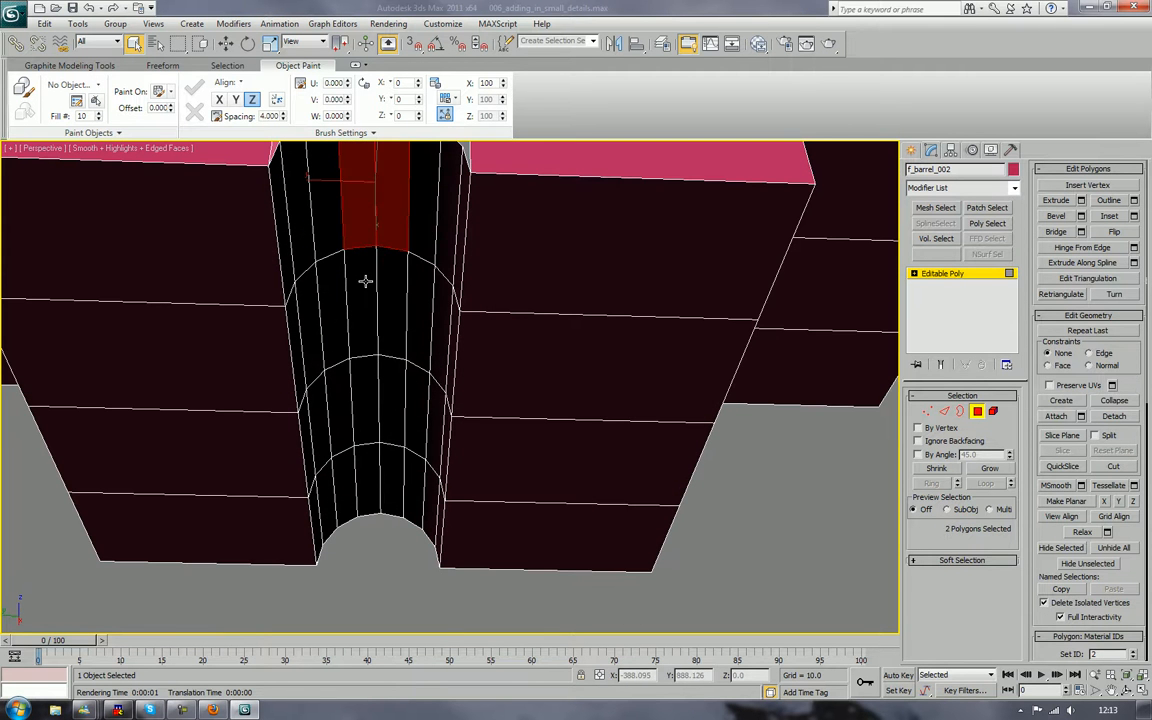
left_click(366, 293, "ctrl")
left_click(393, 307, "ctrl")
left_click(370, 385, "ctrl")
left_click(391, 393, "ctrl")
left_click(375, 476, "ctrl")
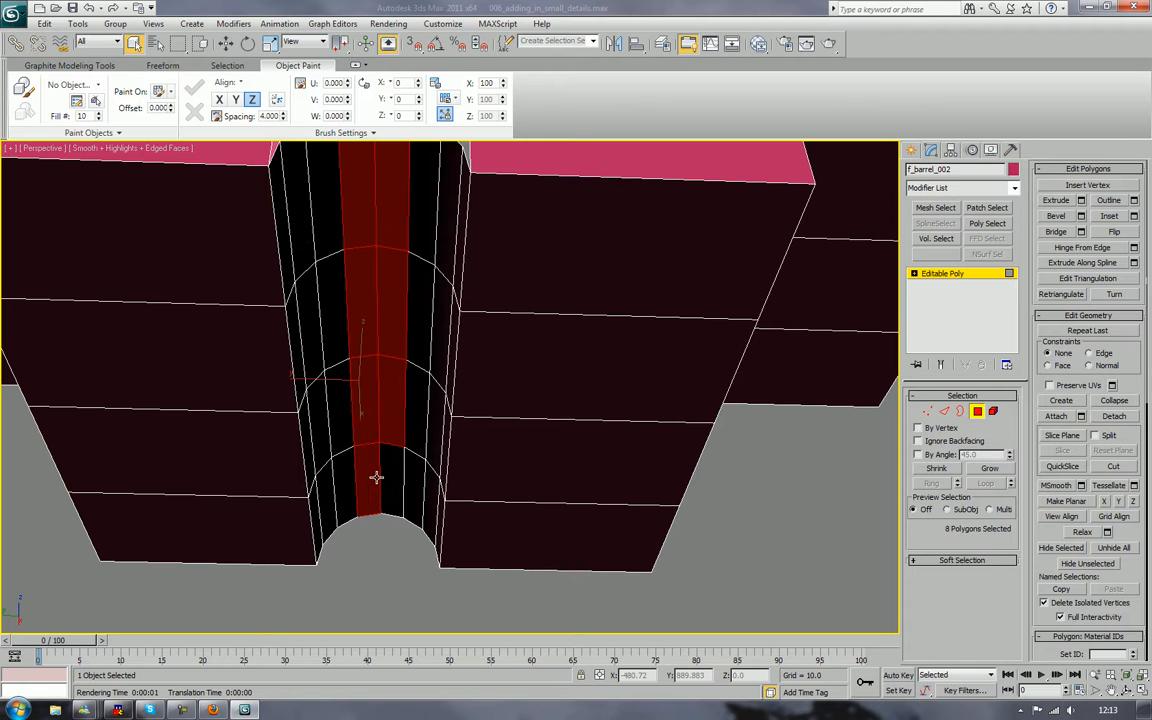
left_click(380, 476, "ctrl")
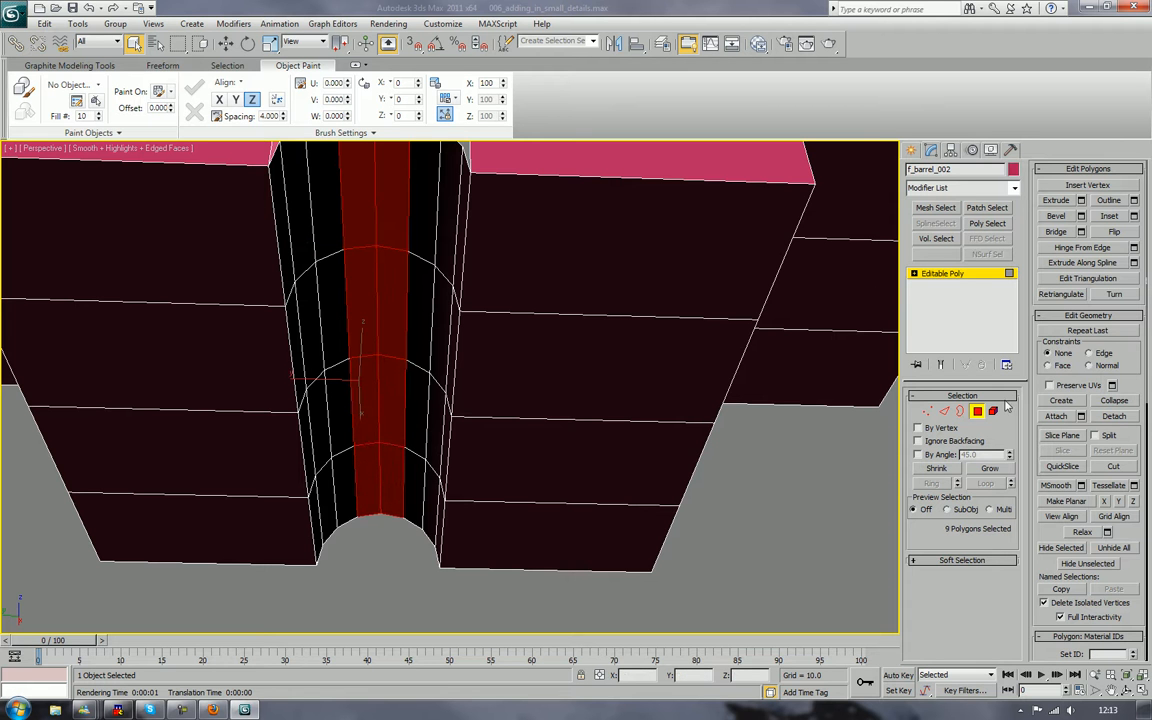
Grow the selection three times across the arched channel and deselect the included polygons on the block's underside
left_click(989, 469)
left_click(989, 469)
left_click(989, 469)
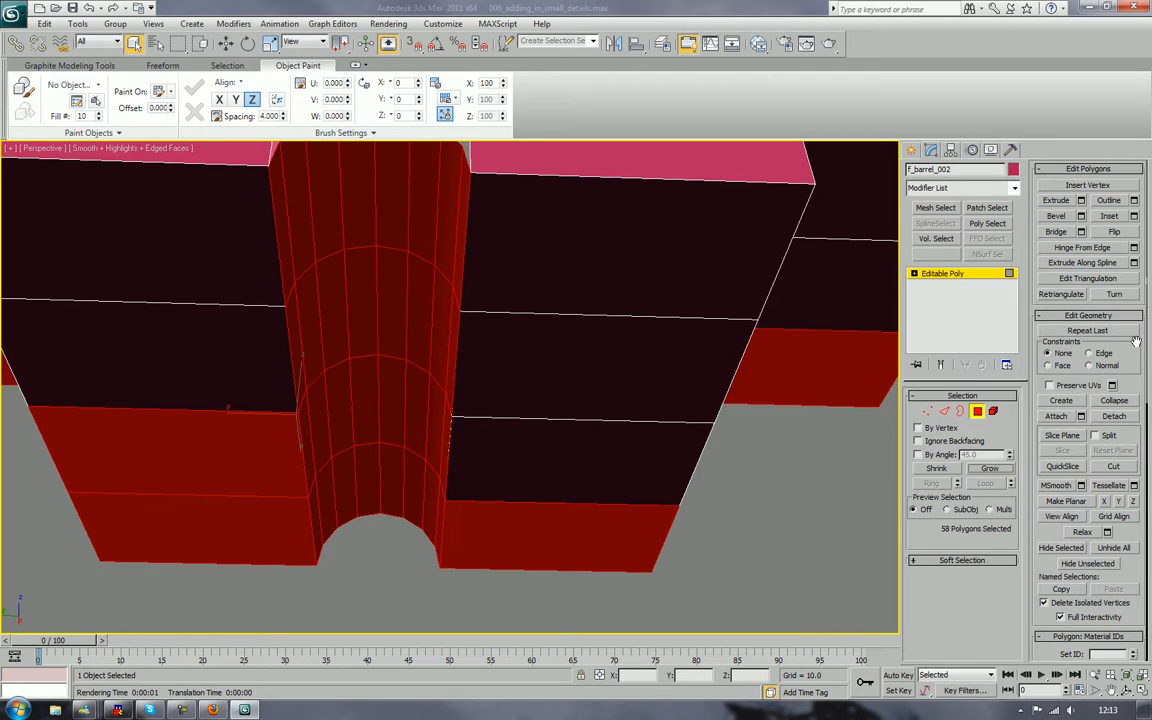
left_click(243, 461, "alt")
left_click(255, 508, "alt")
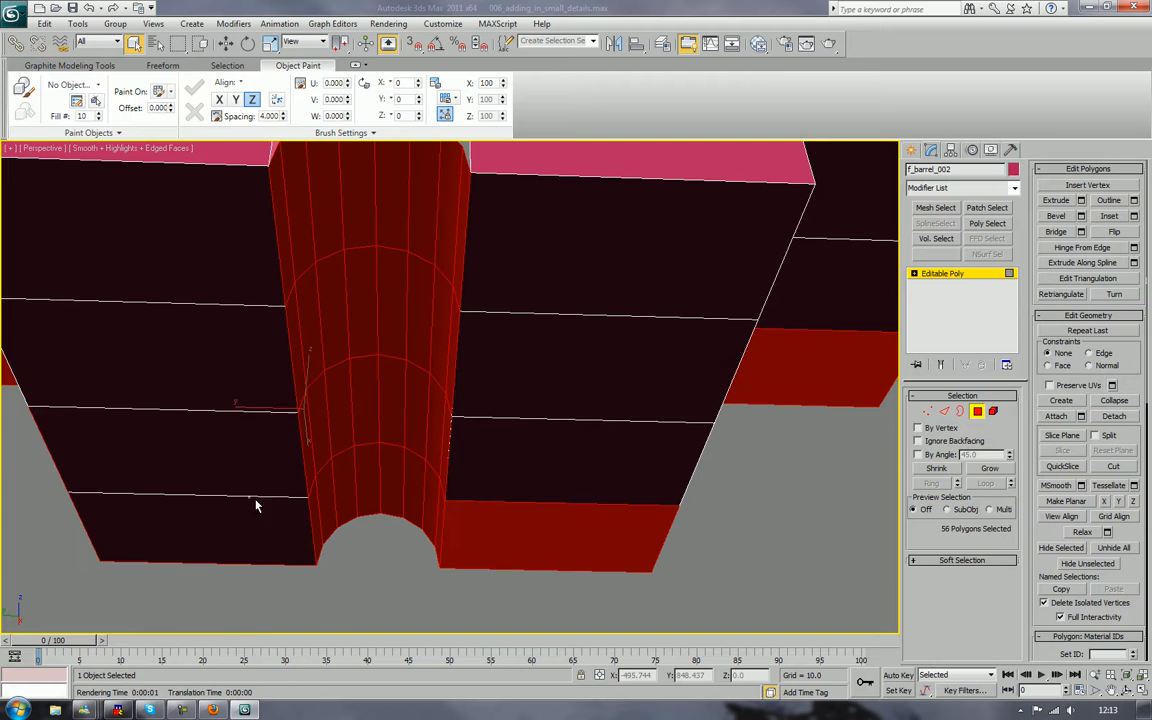
left_click(514, 538, "alt")
middle_click_drag(514, 396, 527, 432)
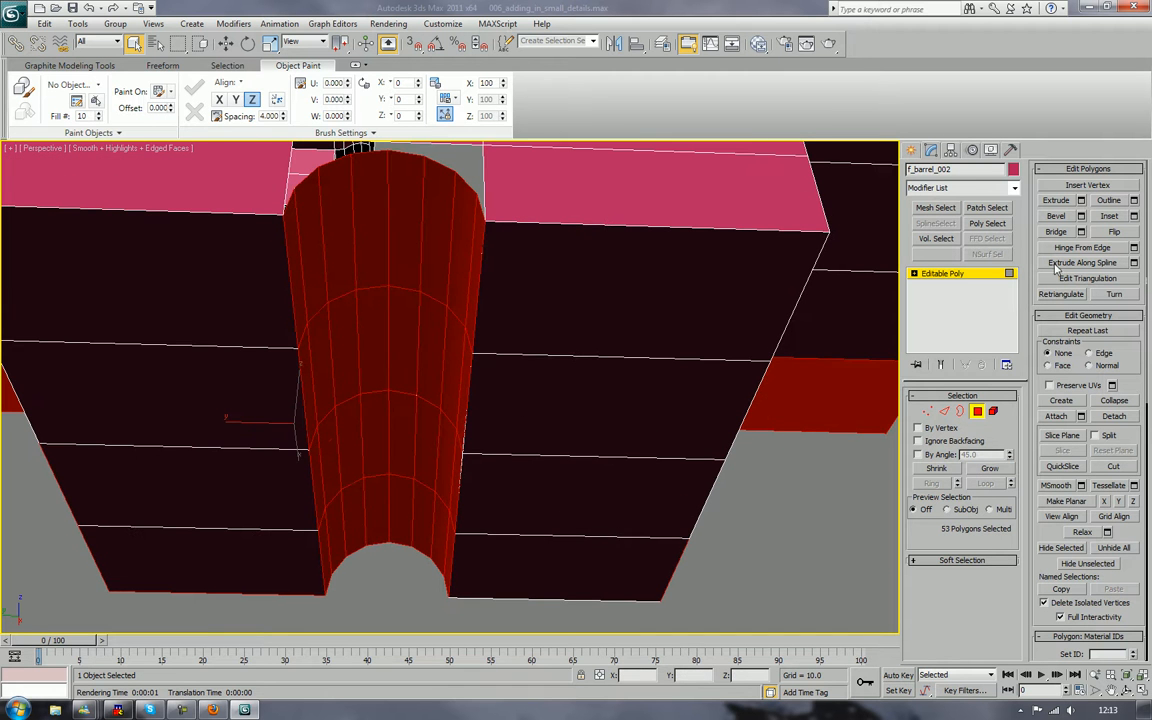
Flip the selected polygons, deselect the stray polygon on the neighbouring plate's underside and flip the selection again
left_click(1115, 232)
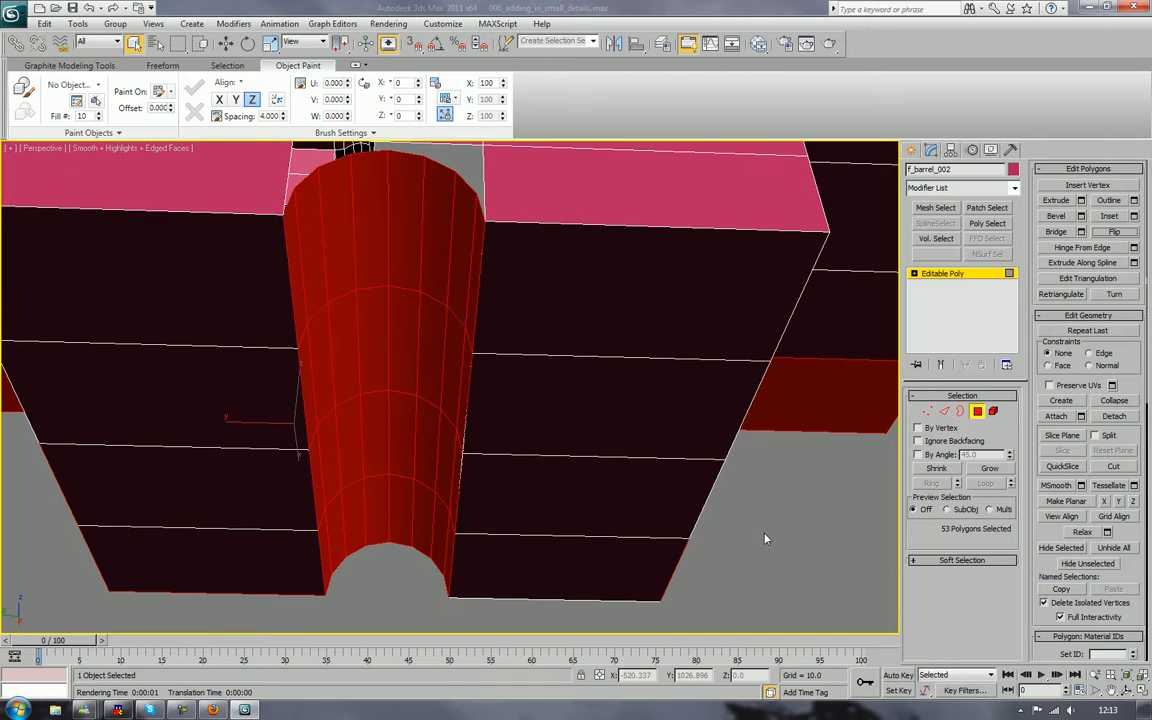
left_click(845, 406, "alt")
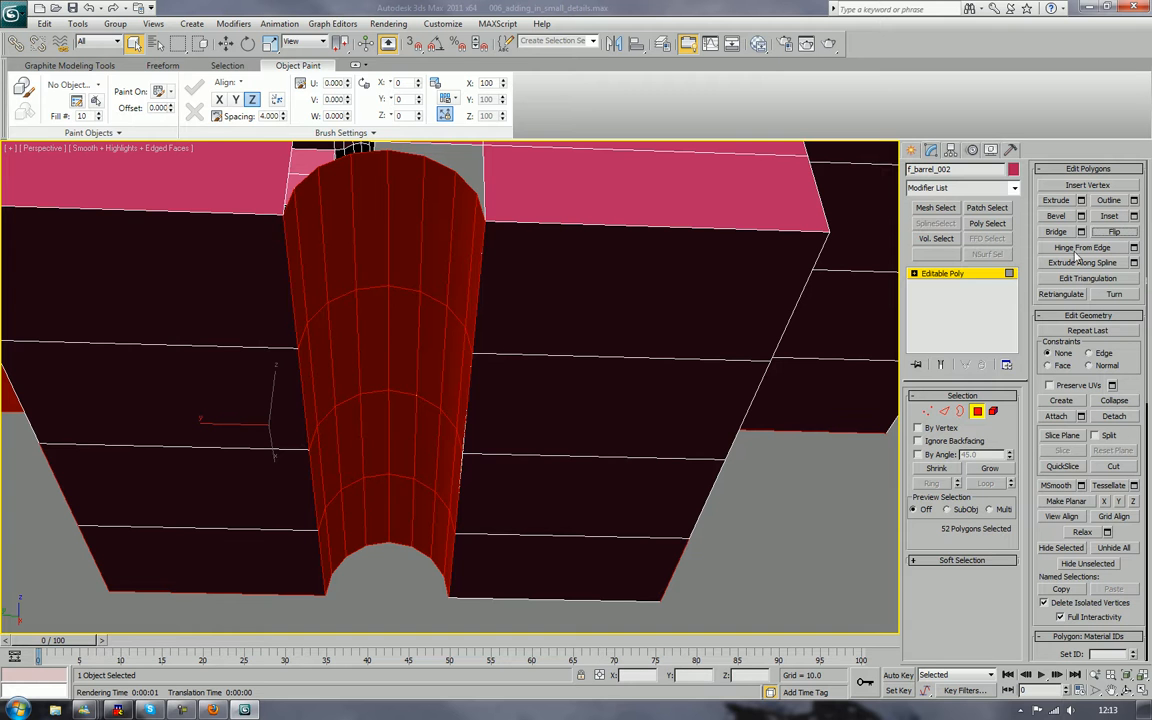
left_click(1115, 232)
Deselect the stray polygons on the block's side and on the projecting end of the plate
middle_click_drag(303, 473, 267, 352, "alt")
left_click(261, 336, "alt")
left_click(215, 328, "alt")
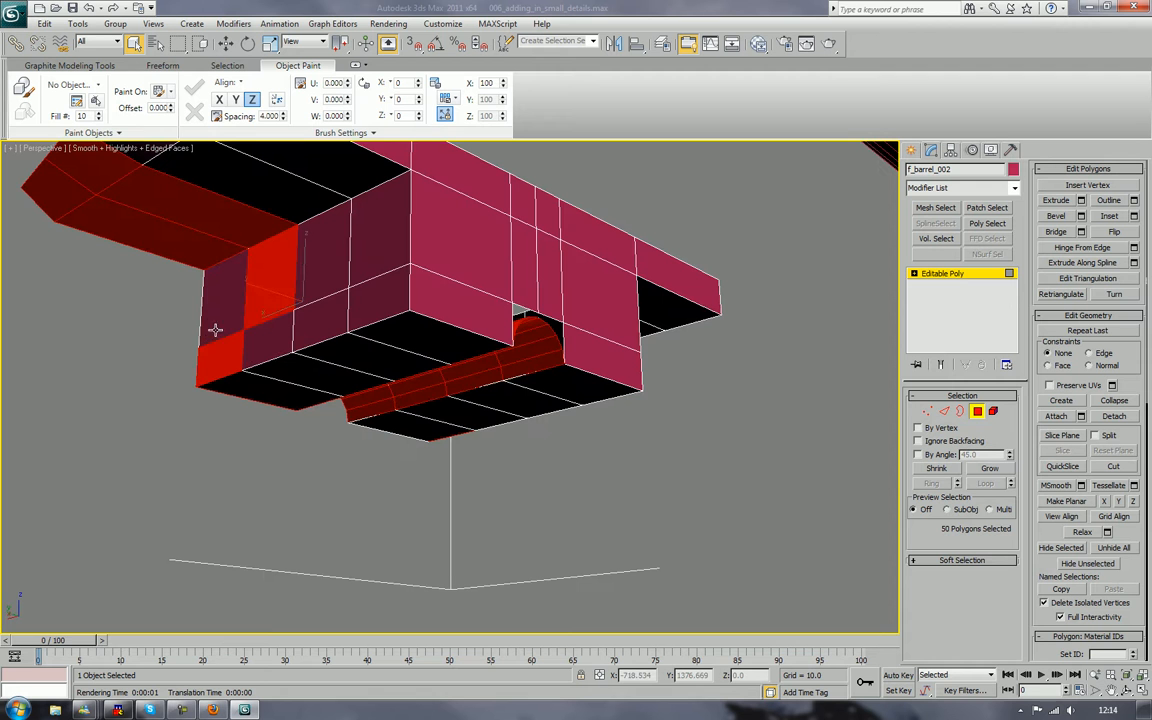
left_click(269, 298, "alt")
left_click(226, 347, "alt")
left_click(222, 223, "alt")
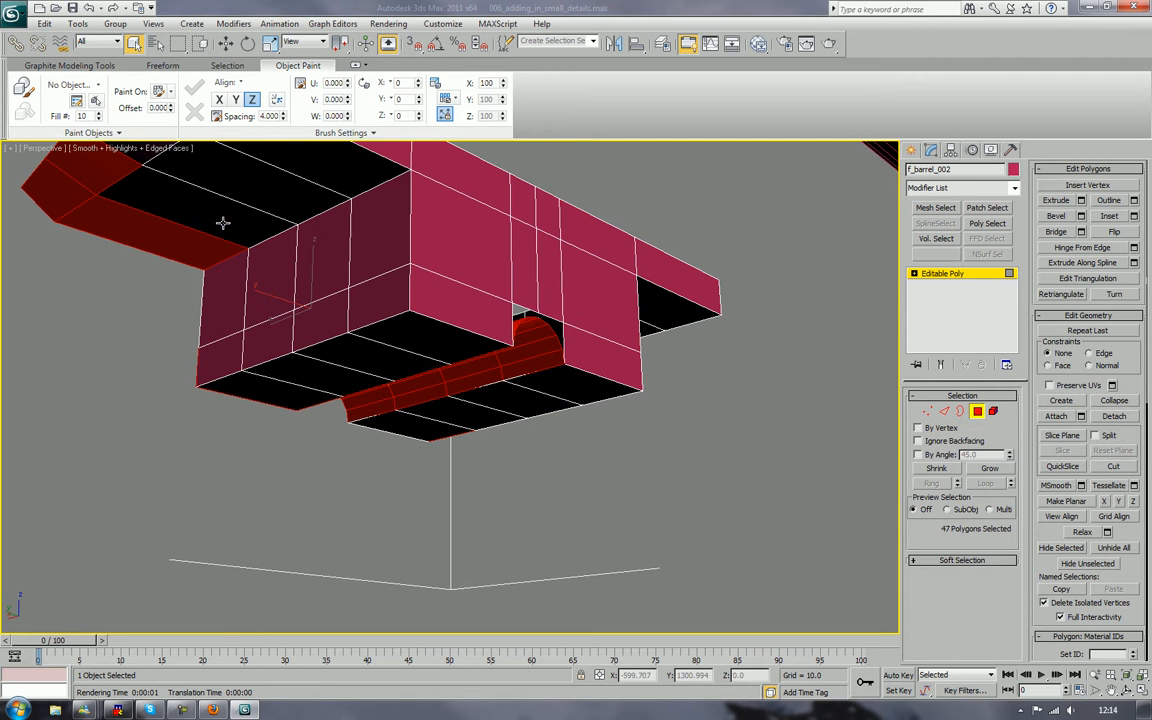
left_click(141, 237, "alt")
left_click(79, 168, "alt")
left_click(54, 203, "alt")
Flip the normals of the remaining channel selection, inspect the block and undo the last change
middle_click_drag(399, 475, 330, 400, "alt")
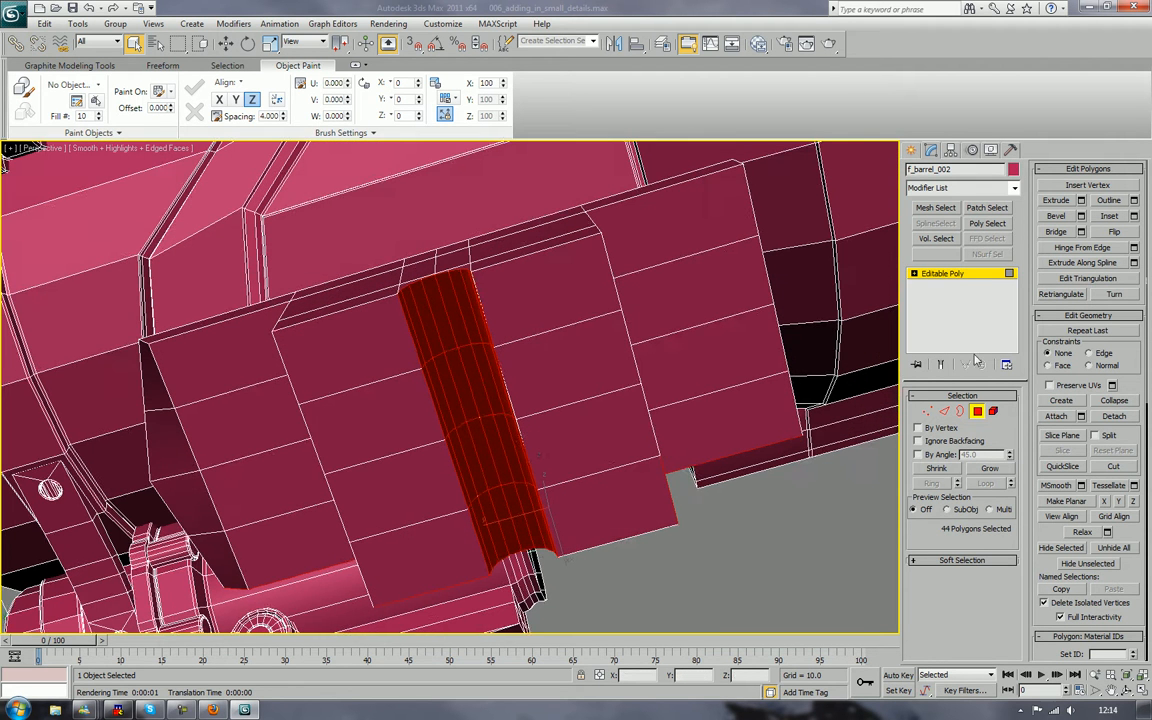
left_click(1112, 232)
left_click(737, 579)
middle_click_drag(737, 579, 604, 550, "alt")
key("ctrl+z")
Try to adjust the polygon selection around the reversed faces on the block's side, and clear it
left_click(594, 166, "alt")
left_click(608, 205, "alt")
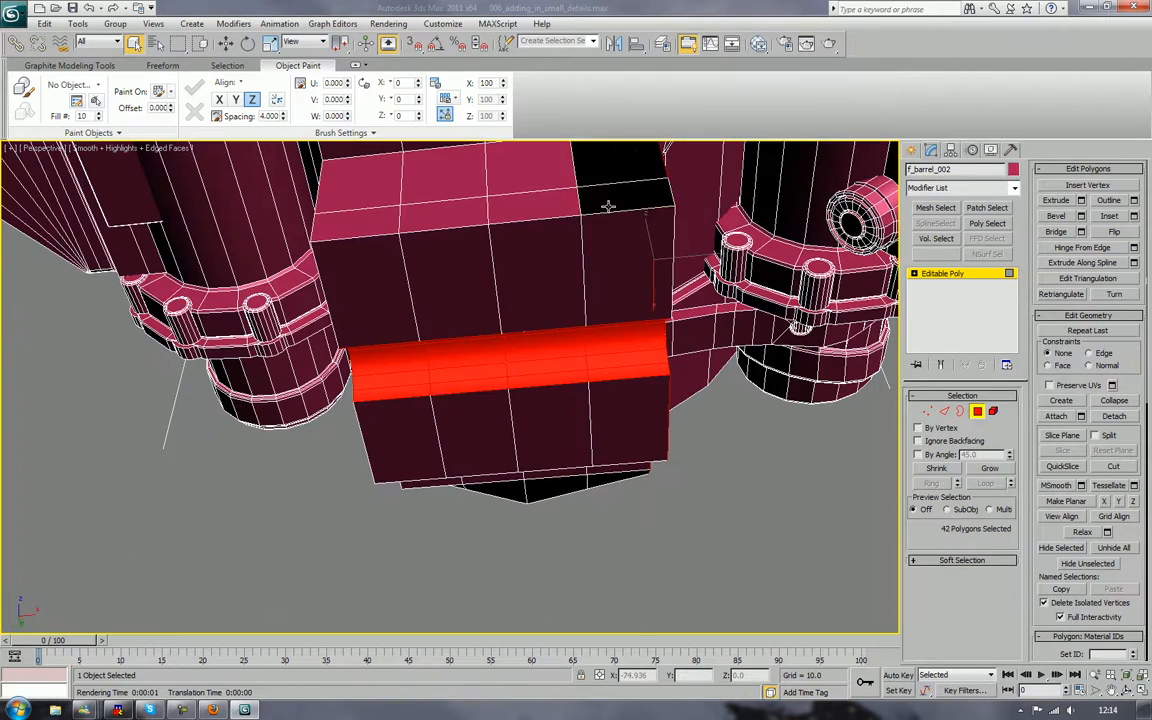
middle_click_drag(608, 205, 638, 236, "alt")
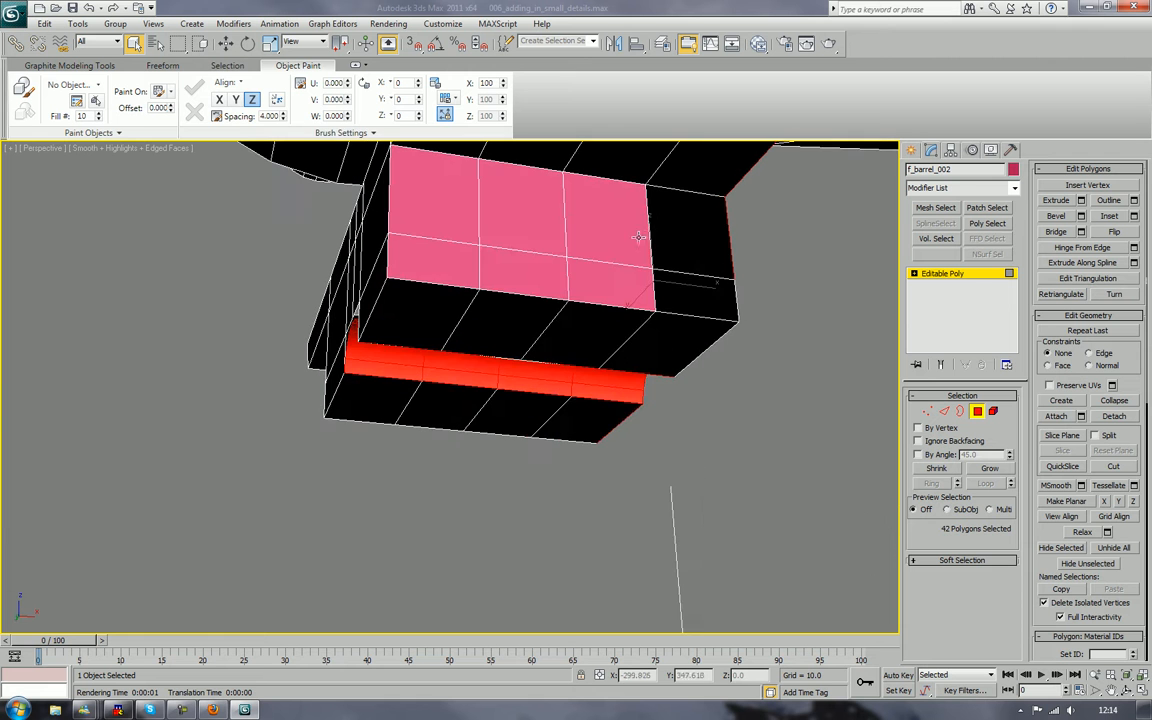
left_click(690, 240, "ctrl")
left_click(726, 298, "ctrl")
middle_click_drag(726, 298, 651, 325, "alt")
left_click(731, 476)
Undo the recent flips and selection changes back to the grown selection around the arched channel
key("ctrl+z")
key("ctrl+z")
key("ctrl+z")
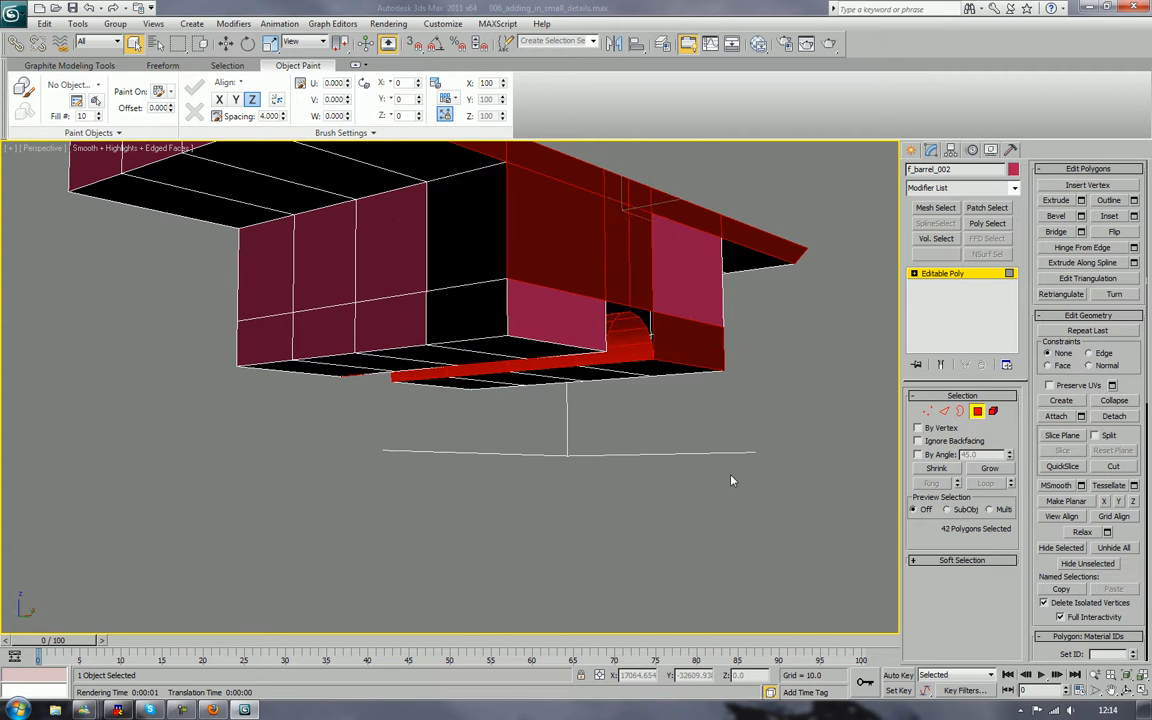
key("ctrl+z")
key("ctrl+z")
key("ctrl+z")
key("ctrl+z")
key("ctrl+z")
key("ctrl+z")
key("ctrl+z")
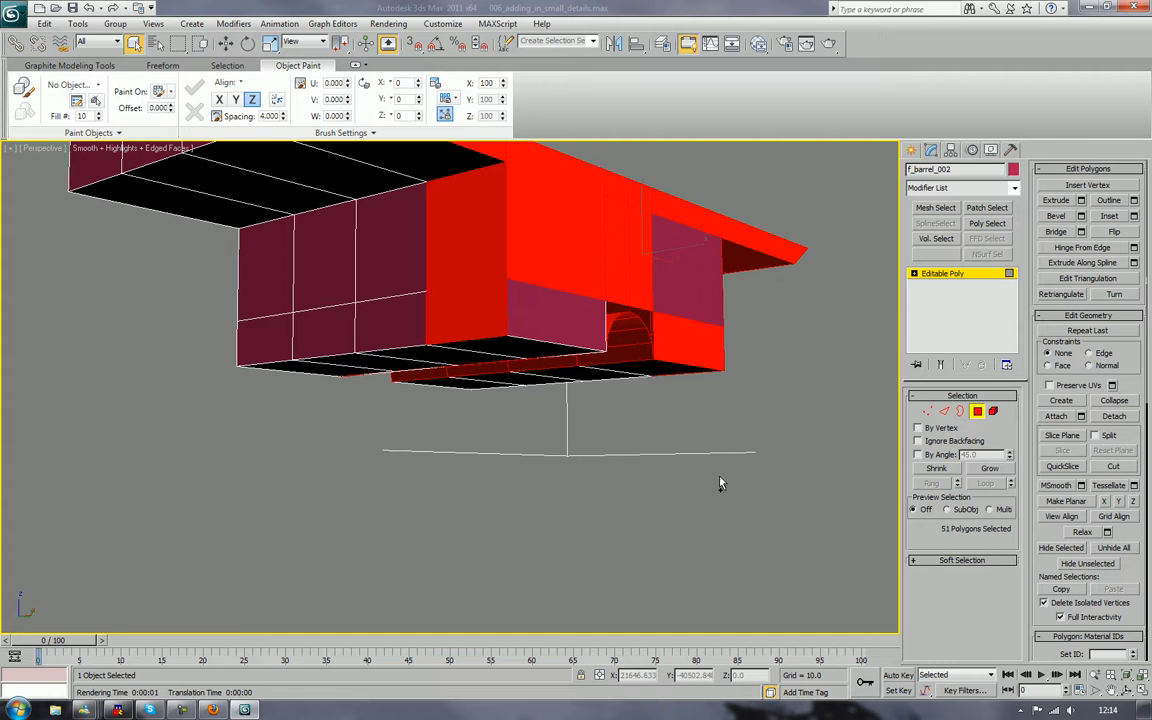
key("ctrl+z")
key("ctrl+z")
key("ctrl+z")
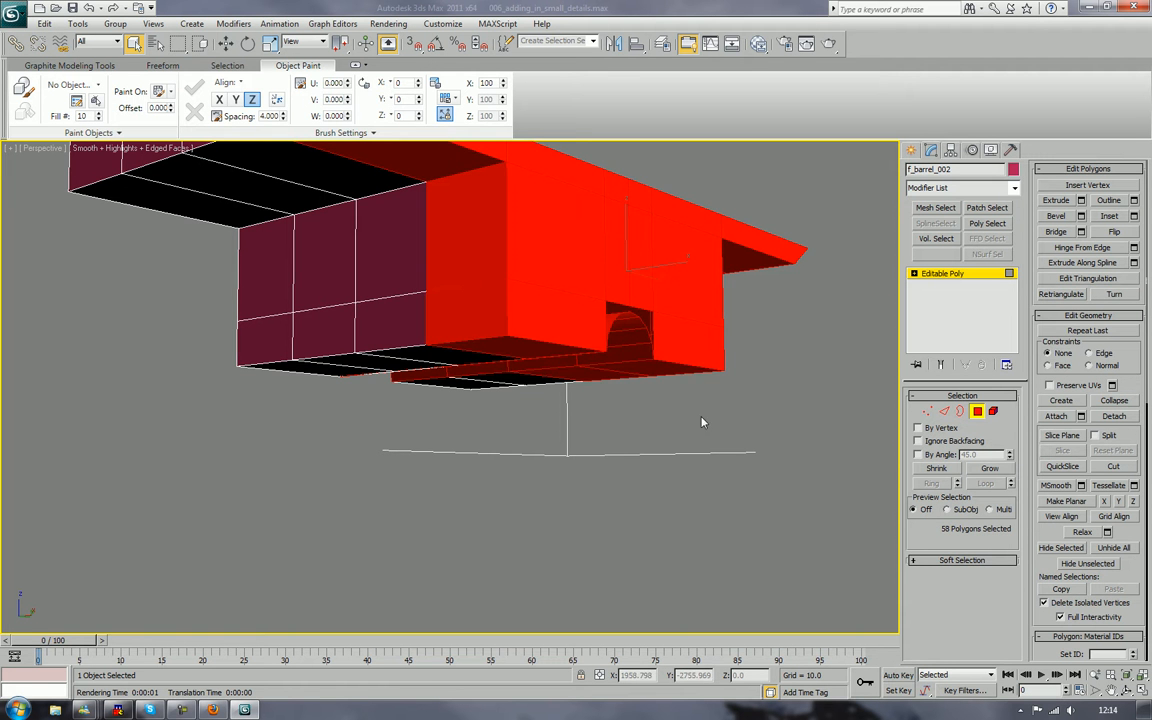
Select two polygons inside the arched channel, grow the selection over its whole inner surface and flip their normals
left_click(702, 422)
middle_click_drag(702, 422, 800, 355, "alt")
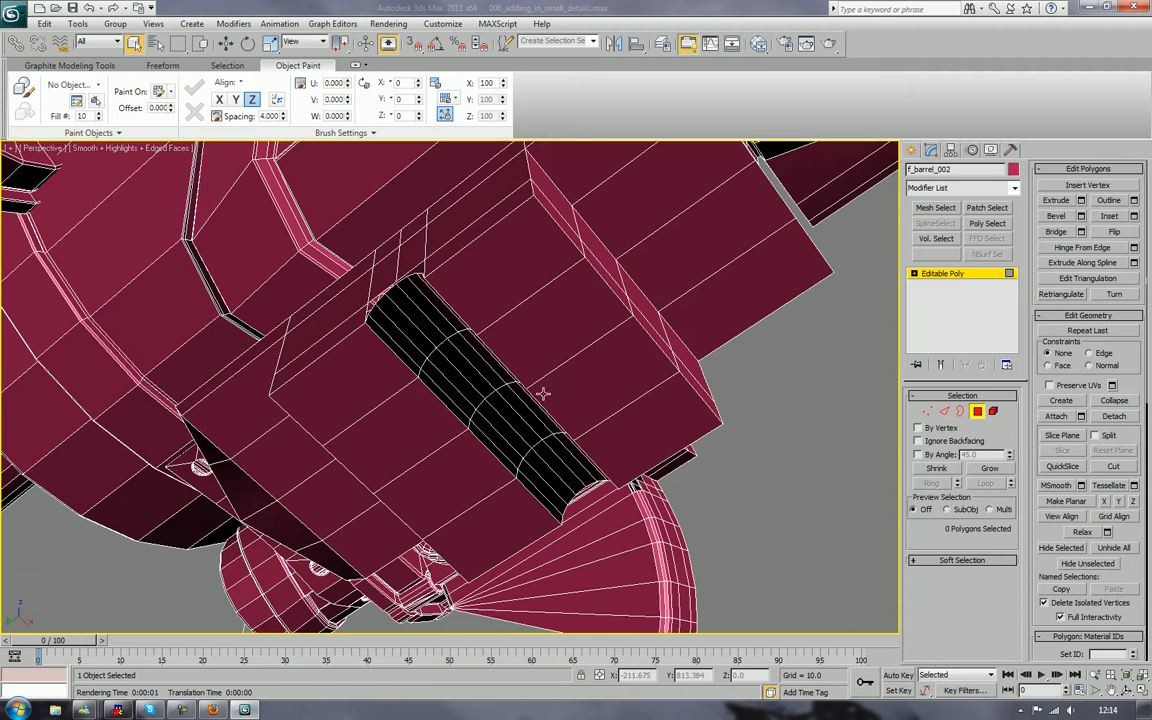
left_click(463, 373)
left_click(513, 403, "ctrl")
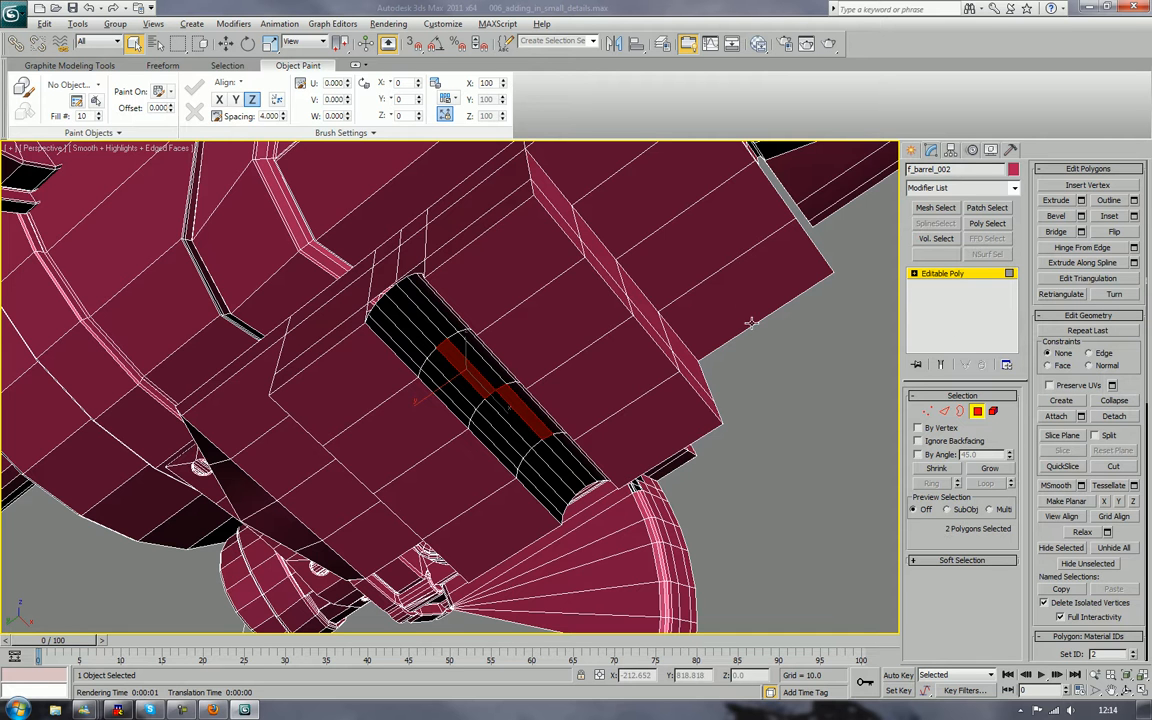
middle_click_drag(790, 360, 853, 325, "alt")
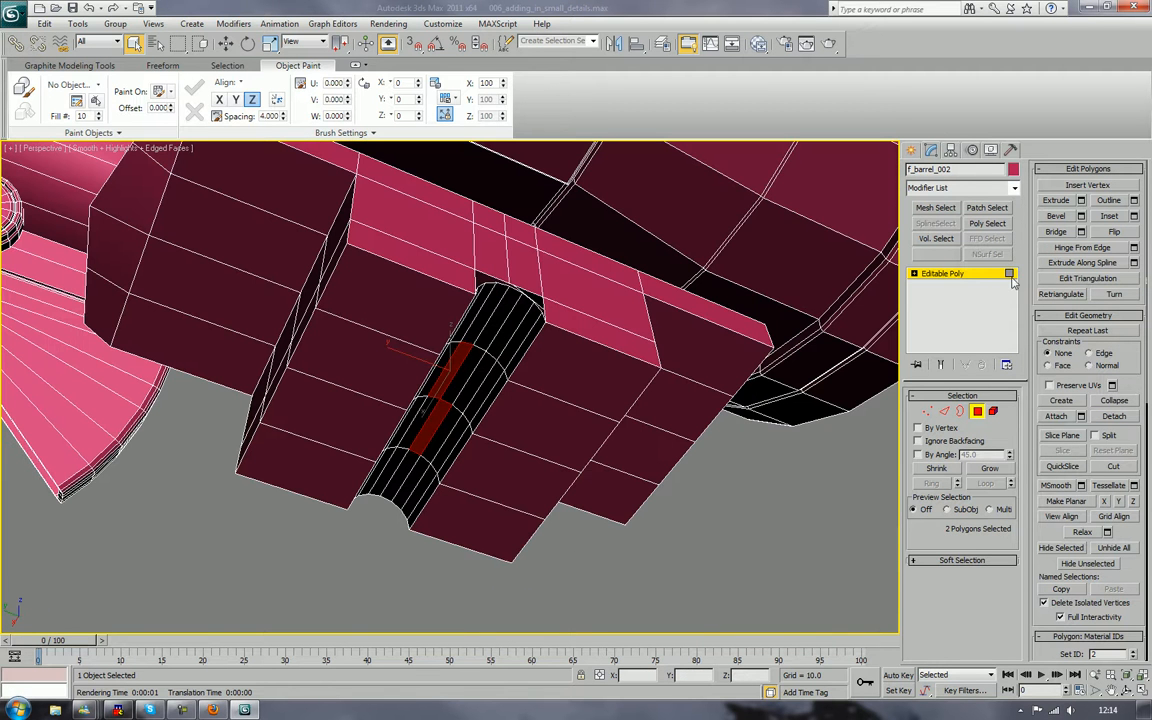
left_click(990, 469)
left_click(990, 469)
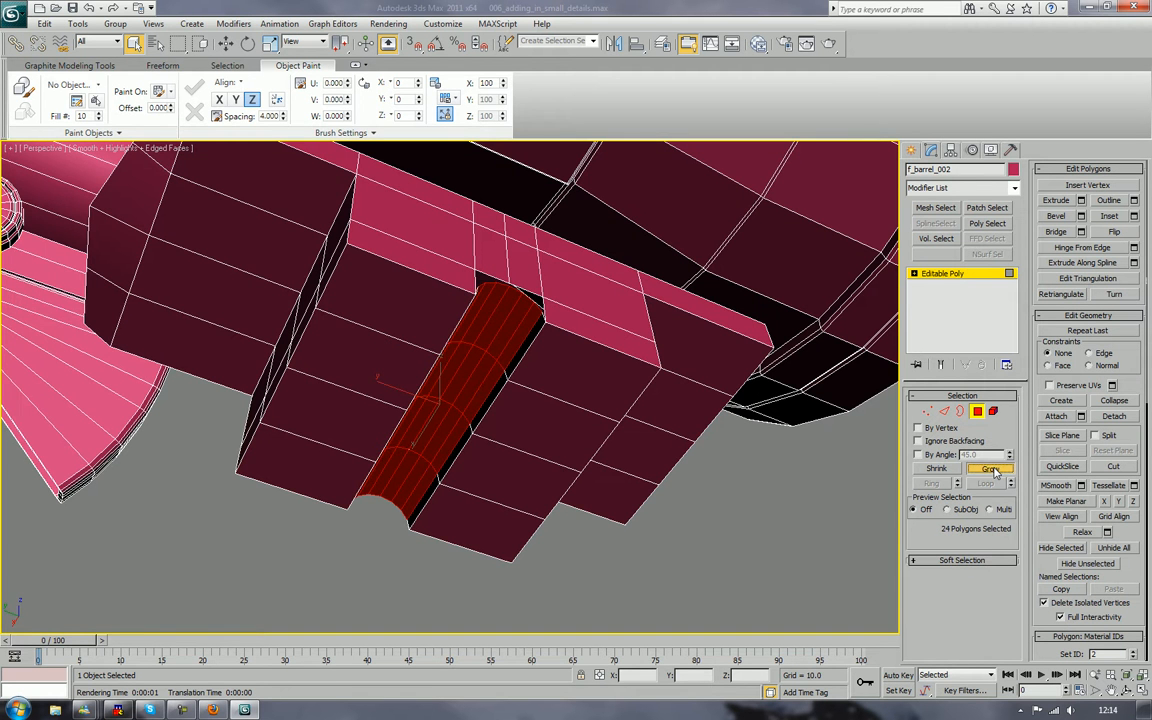
left_click(988, 469)
middle_click_drag(759, 375, 884, 293, "alt")
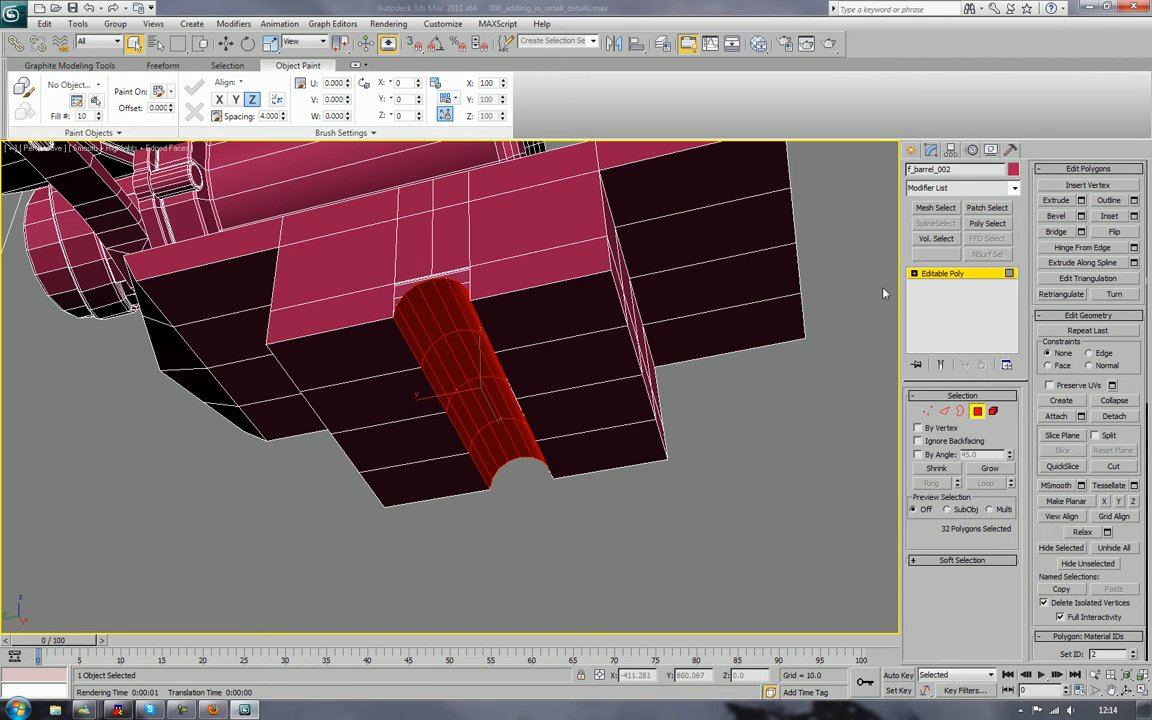
left_click(1114, 231)
left_click(738, 506)
Select the open border around the arch and the slot and examine the gap at the slot's end
middle_click_drag(738, 506, 790, 521, "alt")
key("3")
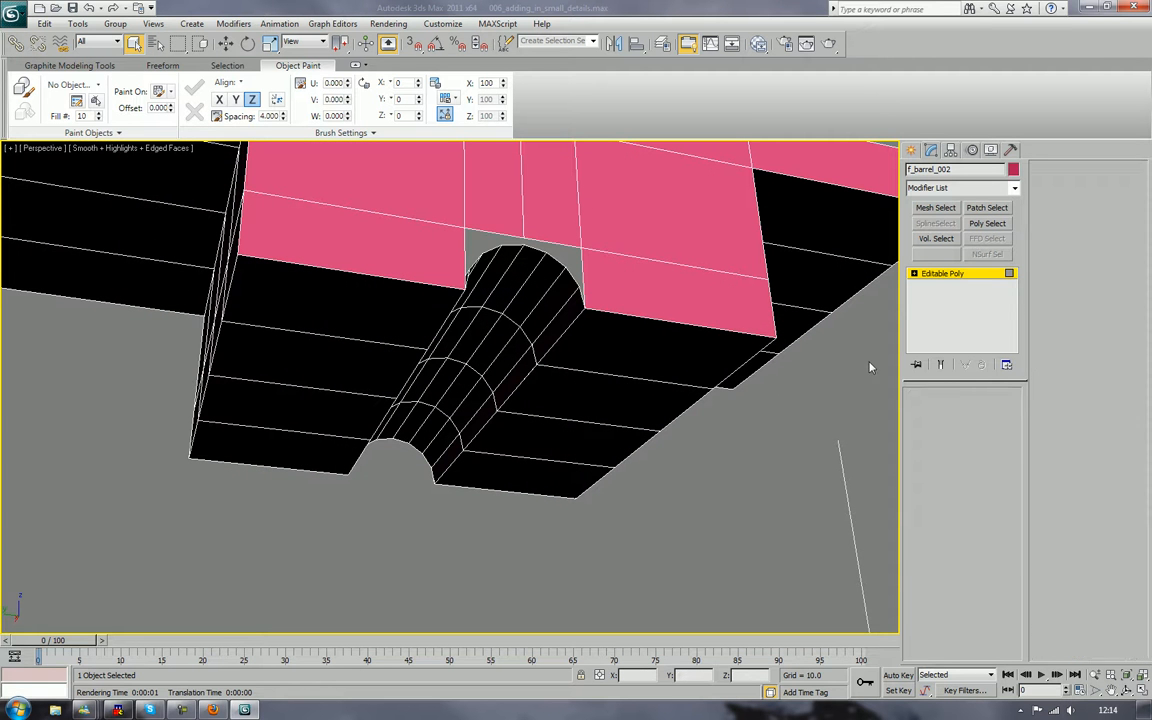
left_click(532, 242)
left_click(579, 272)
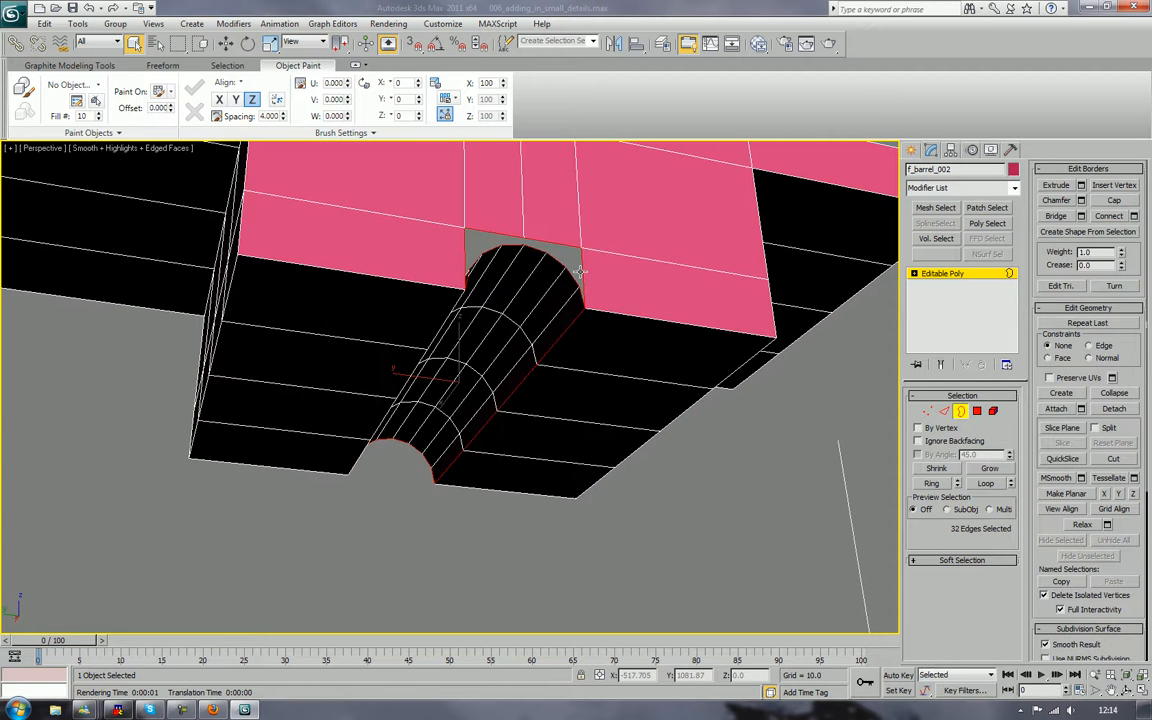
middle_click_drag(591, 449, 504, 458, "alt")
scroll(504, 458, "up", 3)
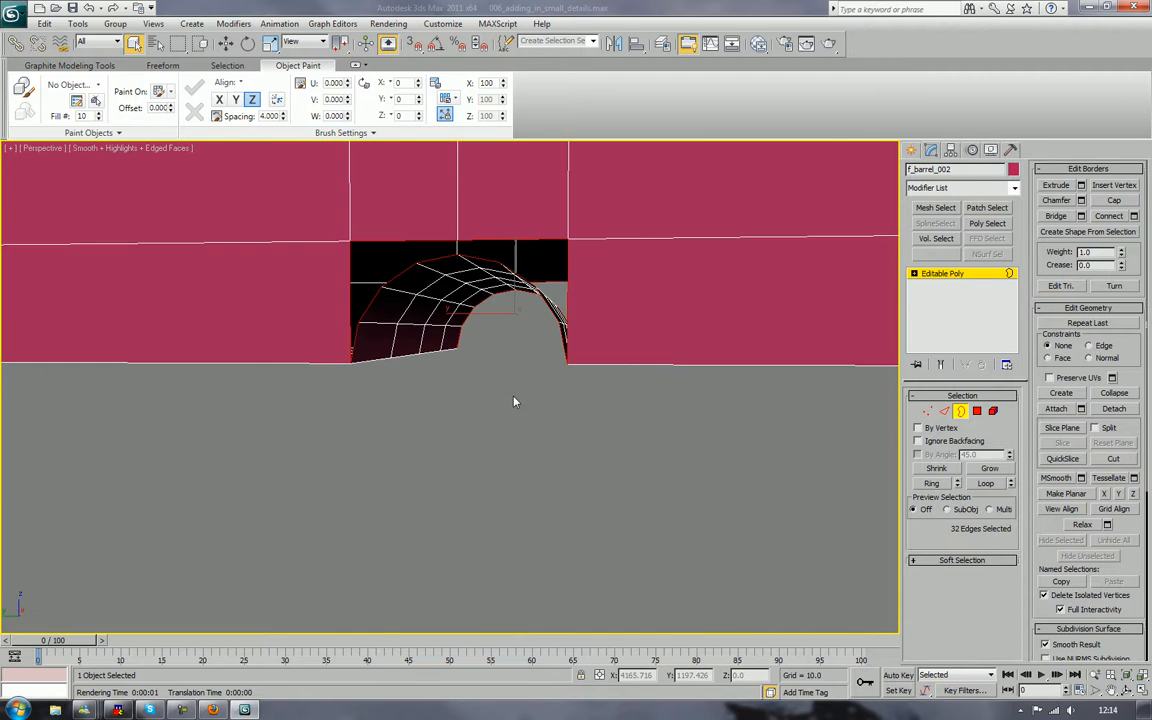
middle_click_drag(514, 401, 572, 535)
scroll(572, 535, "up", 4)
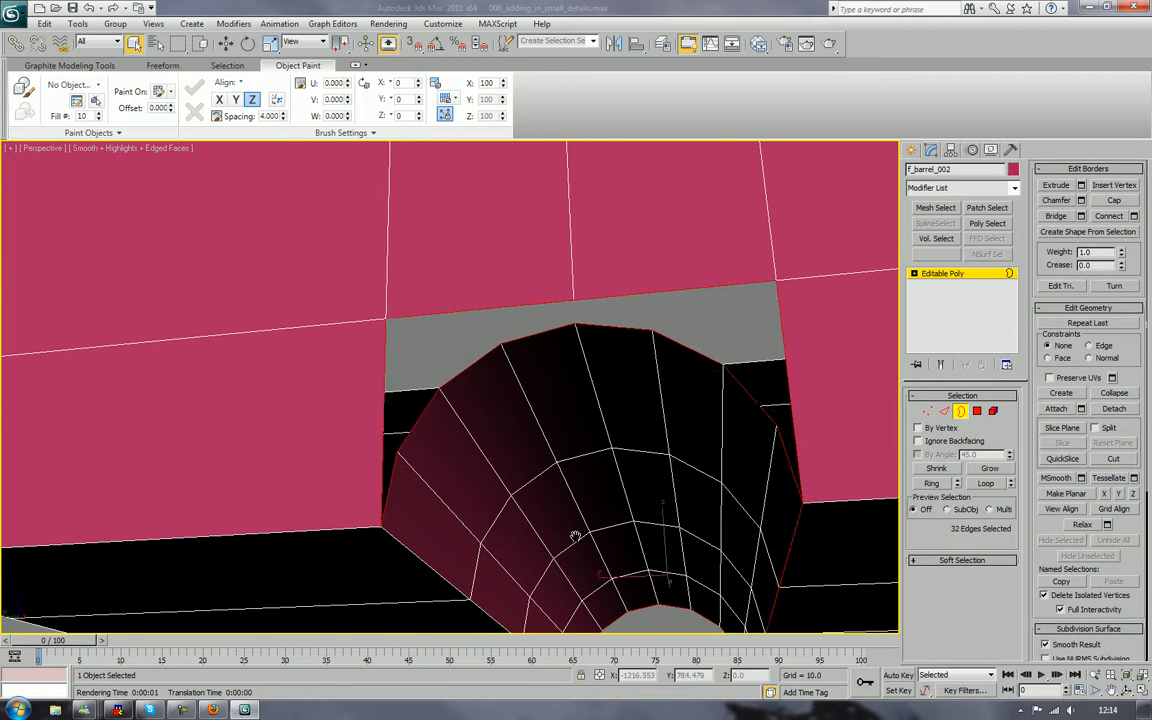
left_click(352, 466)
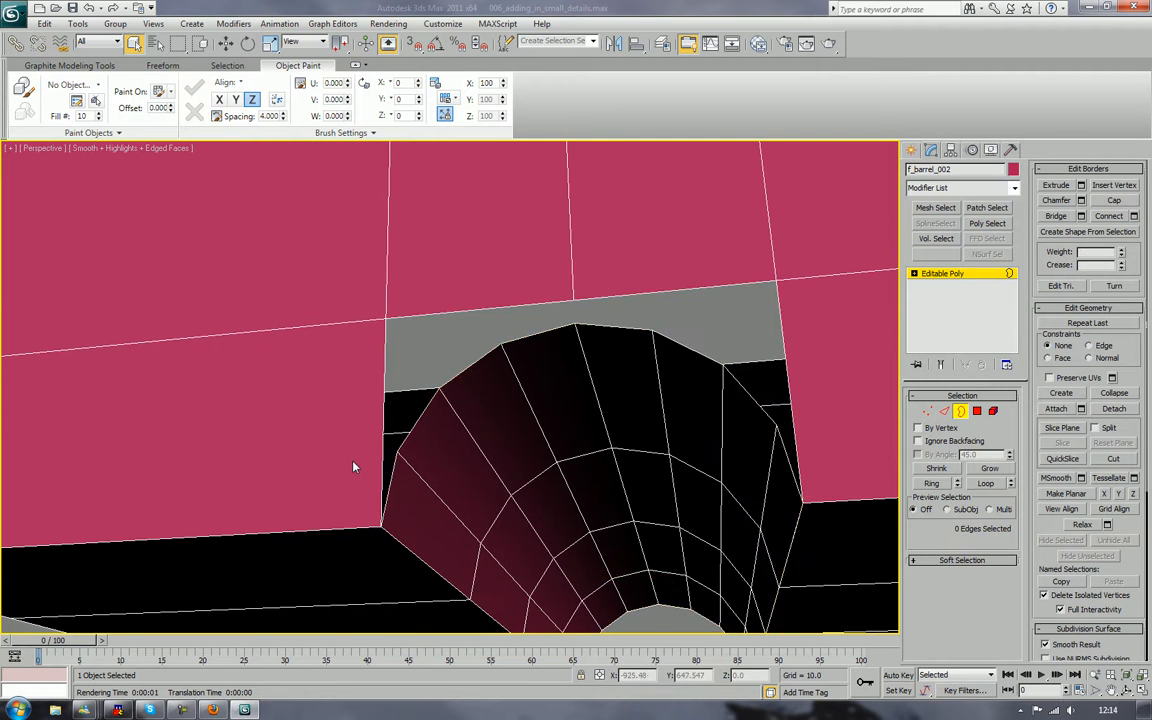
Try moving the channel's lower edge polygon, undo the move and select the matching polygon on the opposite side
left_click(977, 411)
left_click(432, 524)
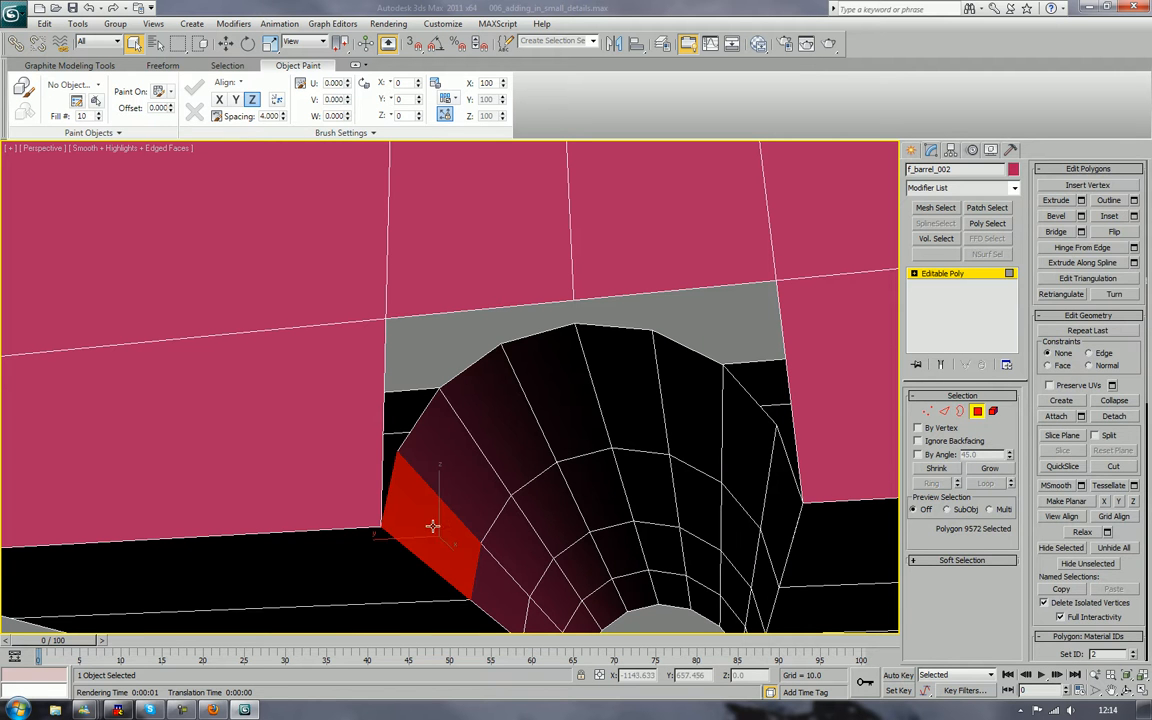
key("w")
mouse_move(400, 540)
left_mouse_down()
mouse_move(458, 543)
mouse_move(388, 545)
left_mouse_up()
key("ctrl+z")
left_click(772, 512)
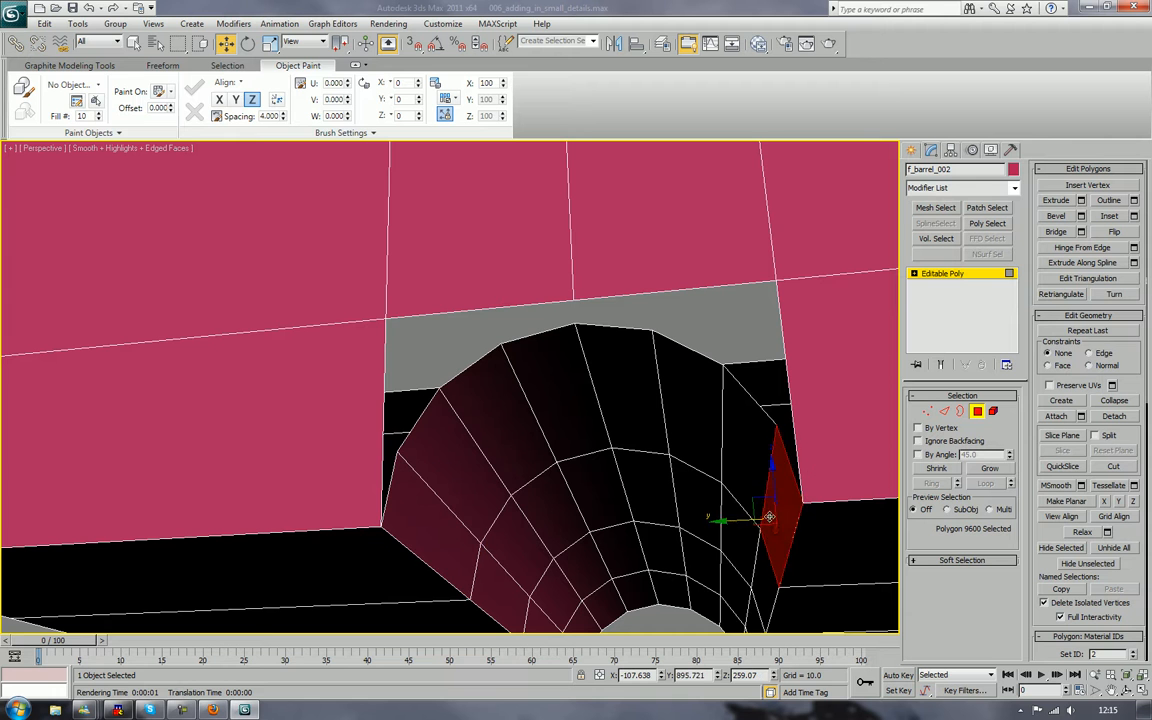
Weld the overlapping vertices along the channel's lower side where it meets the slotted block, using a weld threshold of 2.127
middle_click_drag(672, 478, 684, 509, "alt")
middle_click_drag(783, 483, 701, 520, "alt")
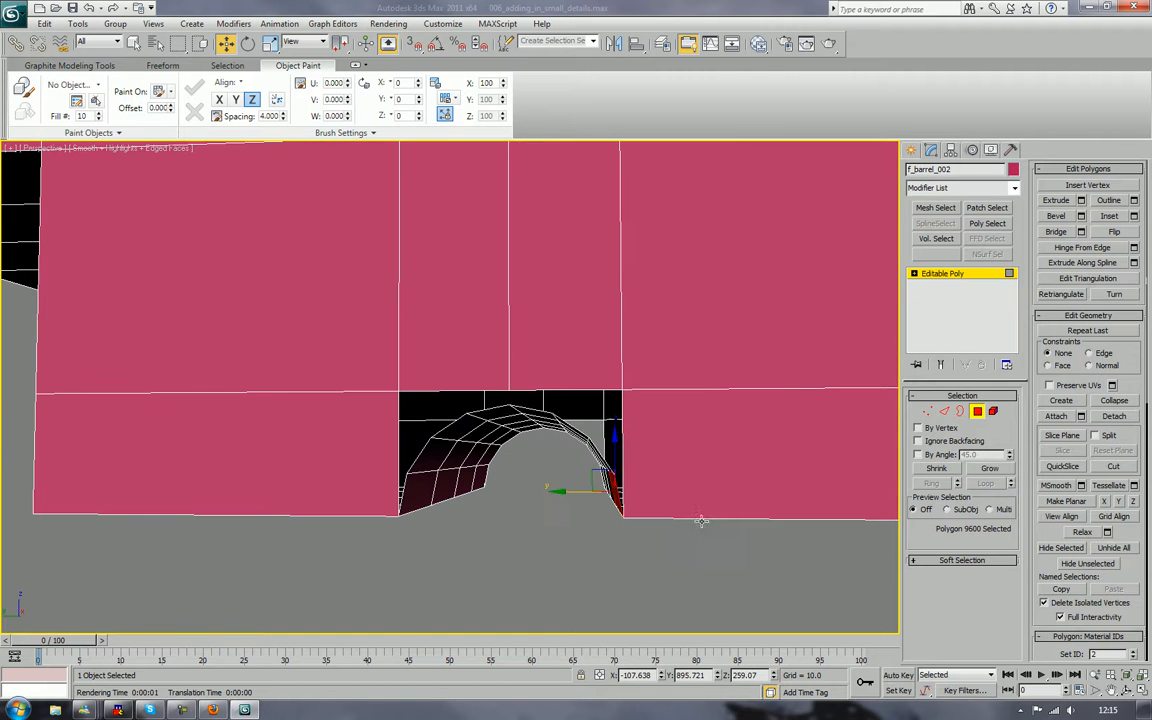
left_click(928, 412)
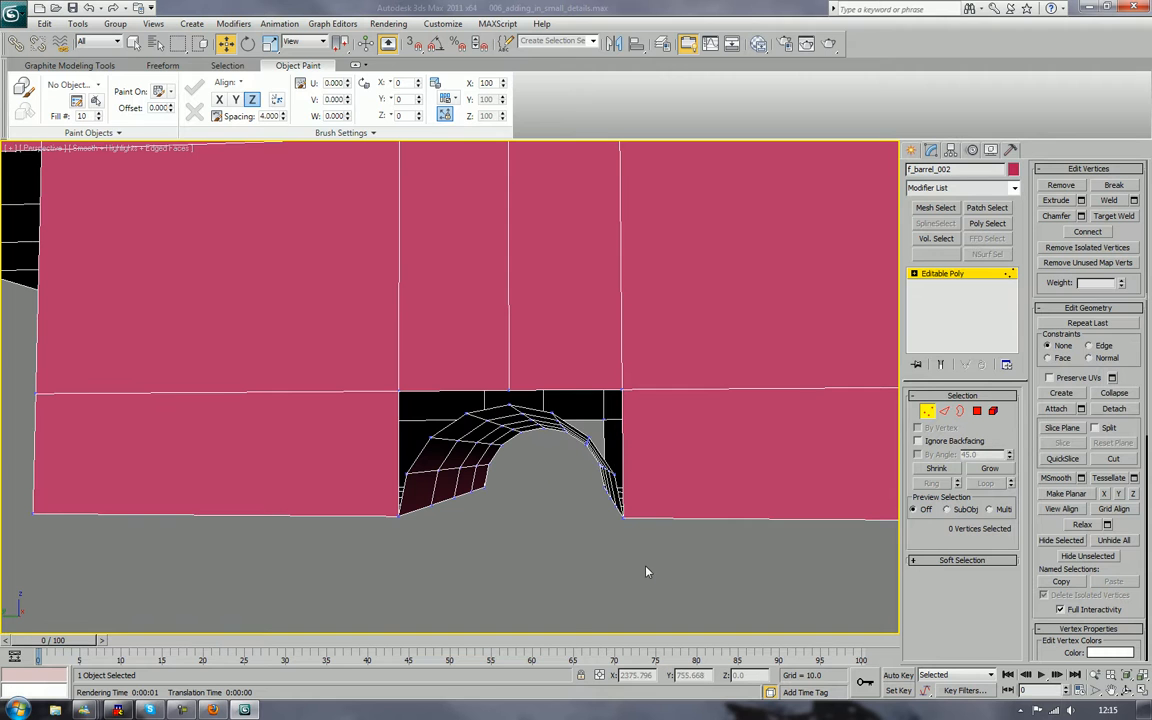
left_click_drag(658, 558, 580, 433)
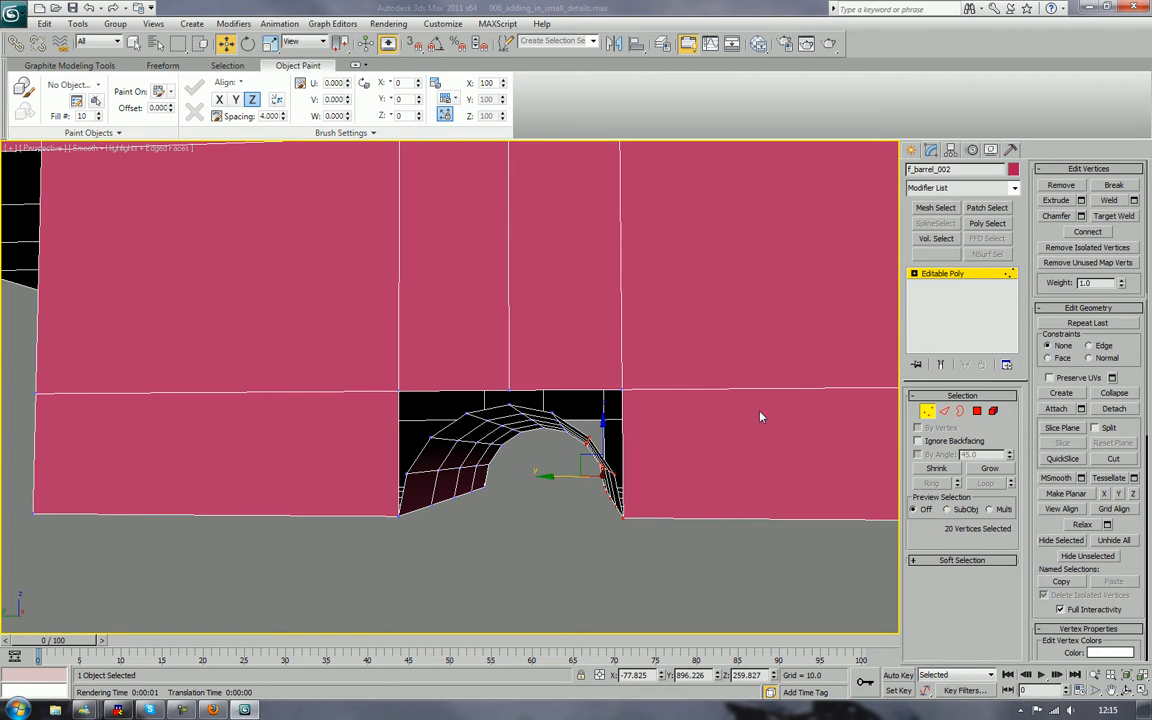
left_click(1133, 200)
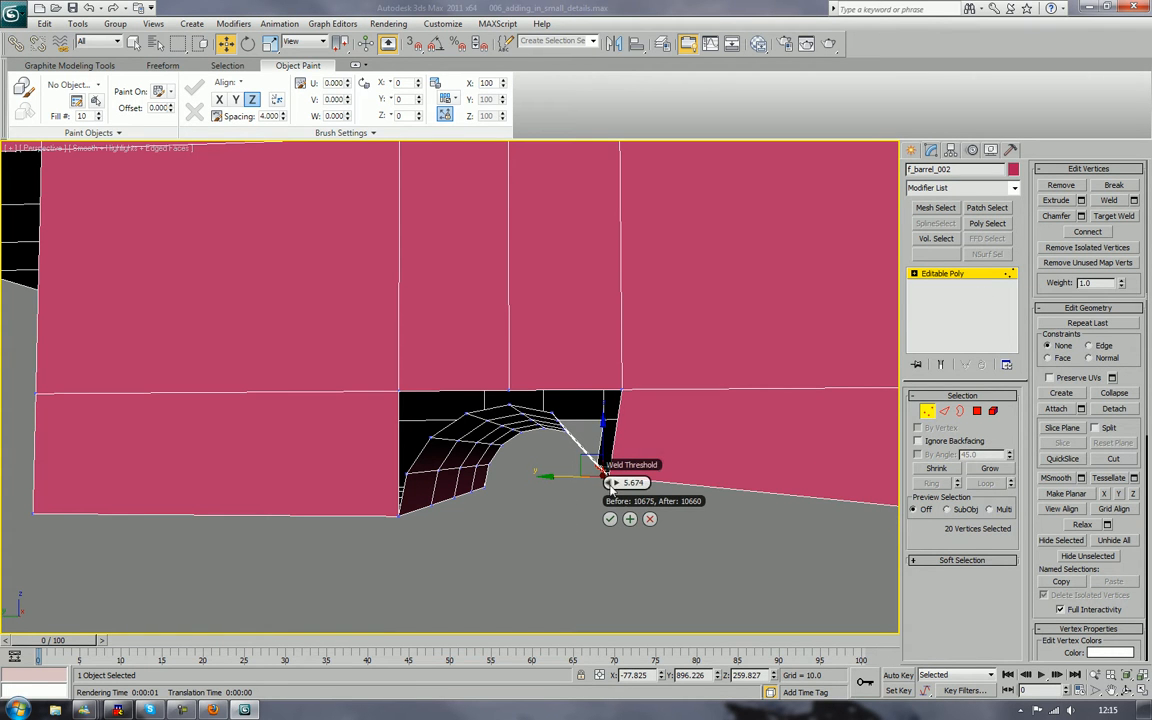
left_click_drag(610, 483, 590, 493)
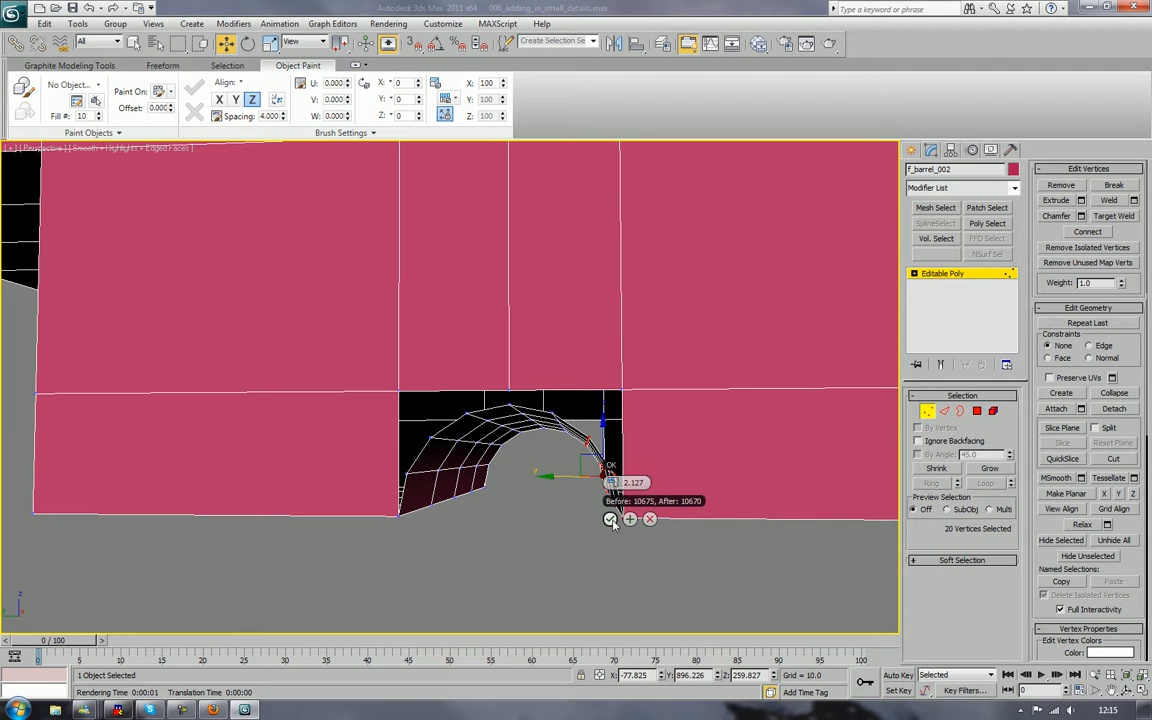
left_click(610, 518)
Cap the open borders between the arch and the slot at both ends of the channel
left_click(958, 413)
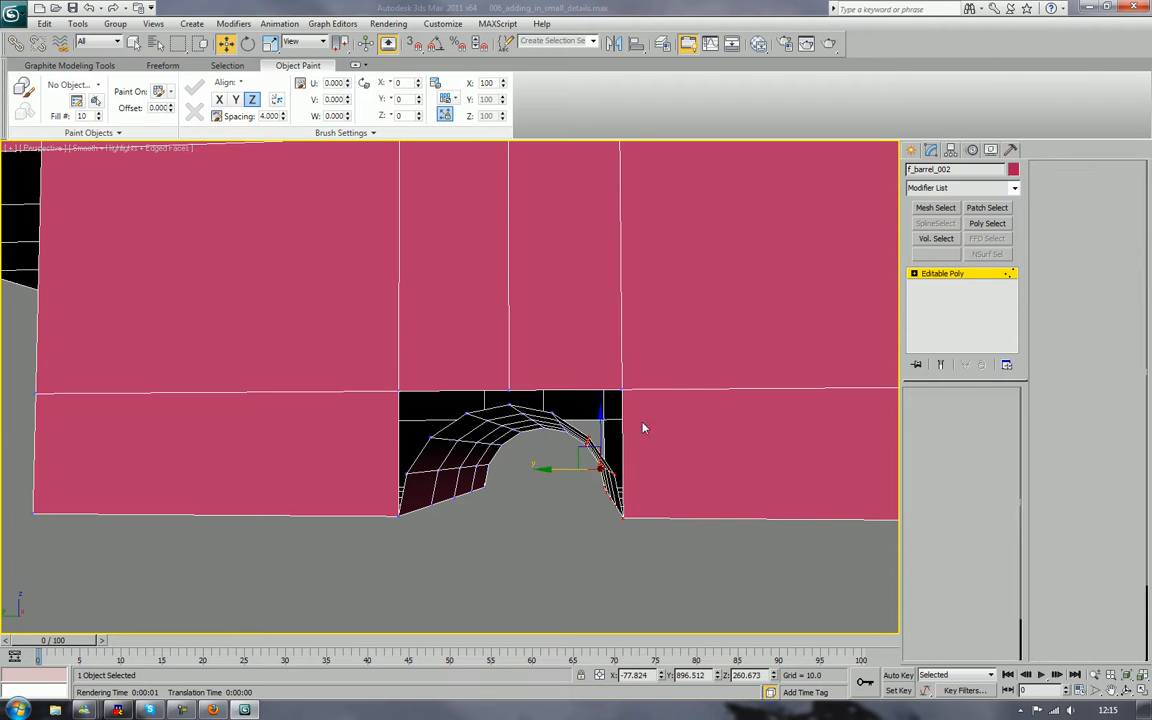
left_click(601, 390)
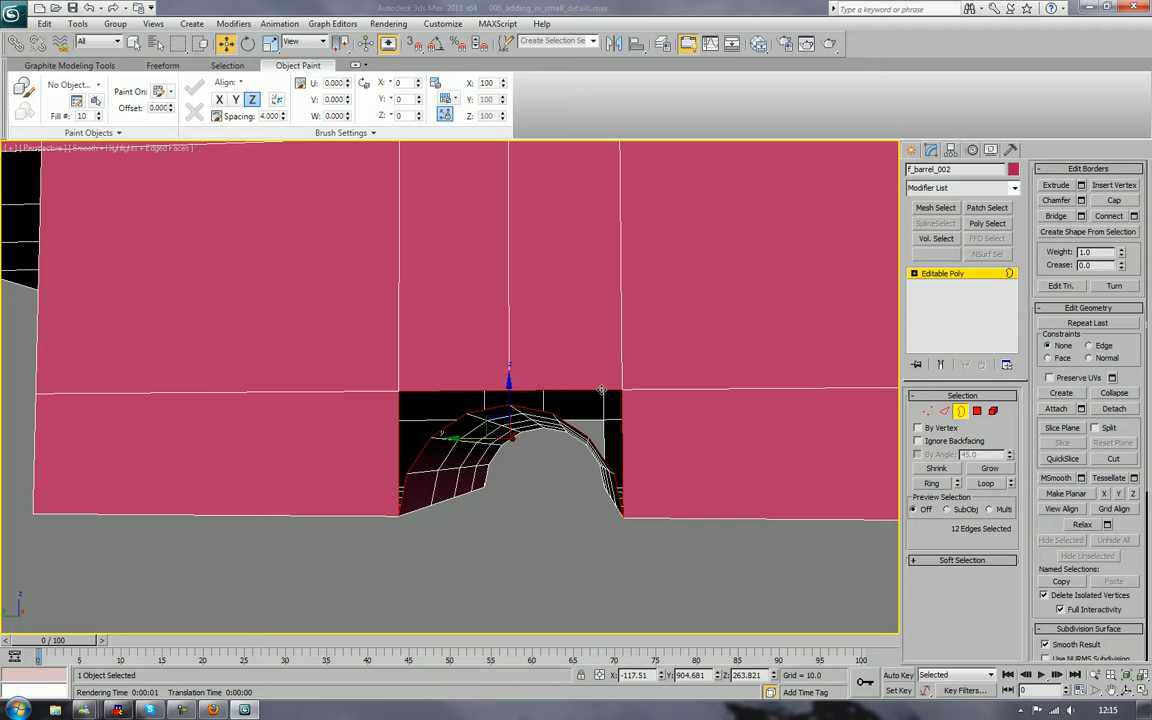
left_click(1114, 200)
middle_click_drag(480, 582, 723, 547, "alt")
scroll(607, 436, "down", 1)
middle_click_drag(509, 360, 573, 453)
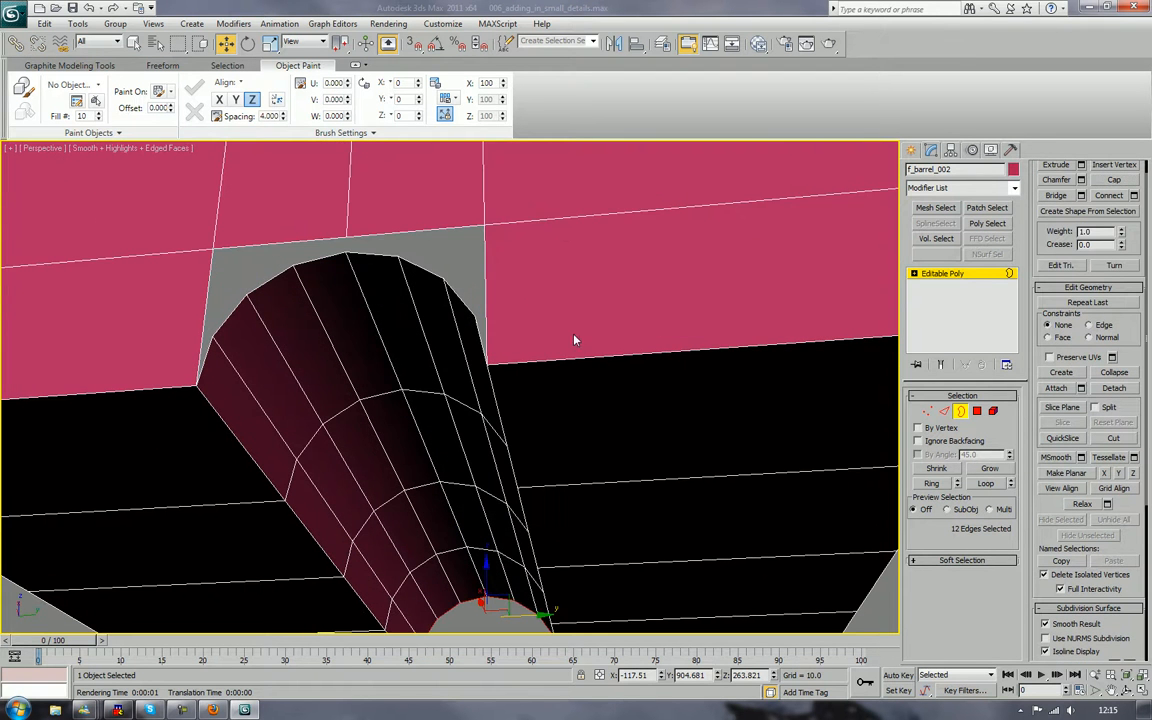
left_click(484, 254)
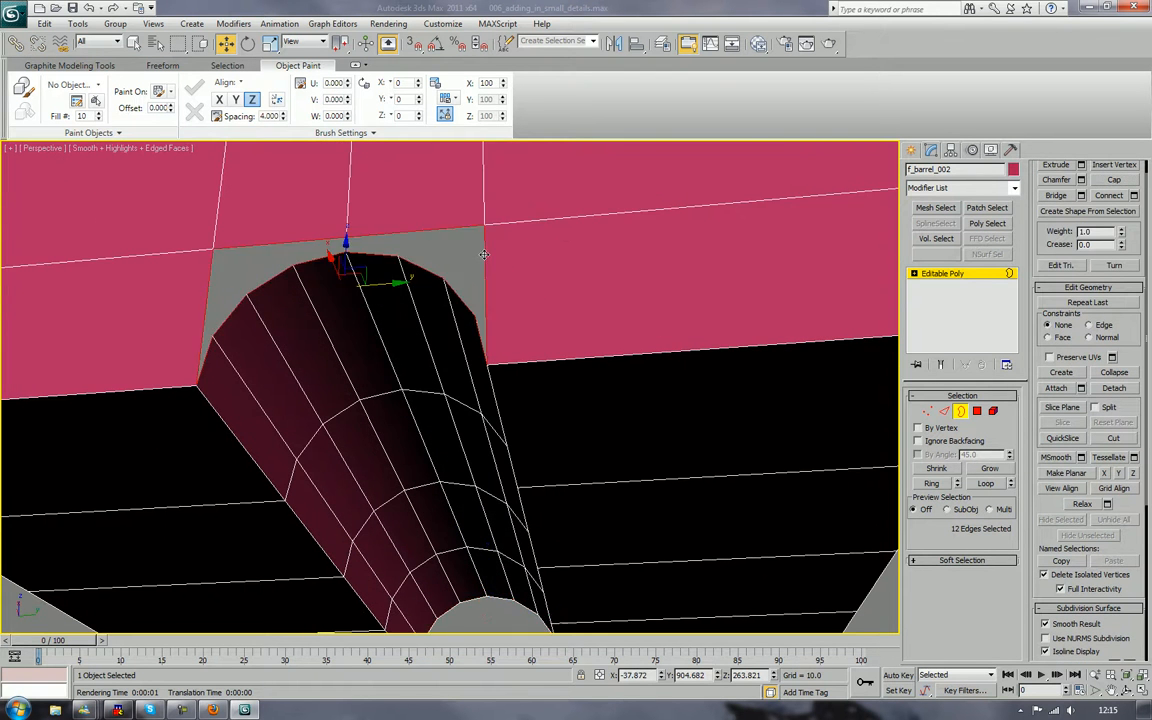
left_click(1113, 180)
left_click(807, 252)
scroll(807, 254, "down", 6)
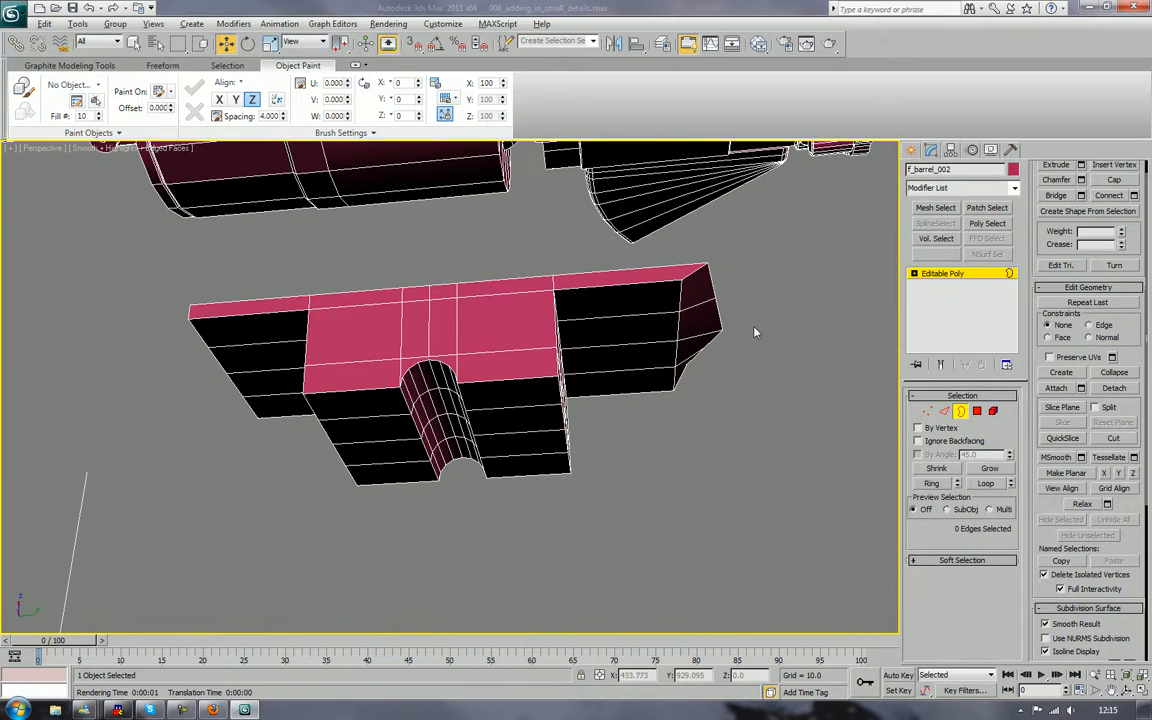
Select the outer lower edges along both sides of the block, try to chamfer them and undo the chamfer
middle_click_drag(753, 330, 582, 358, "alt")
scroll(557, 333, "up", 3)
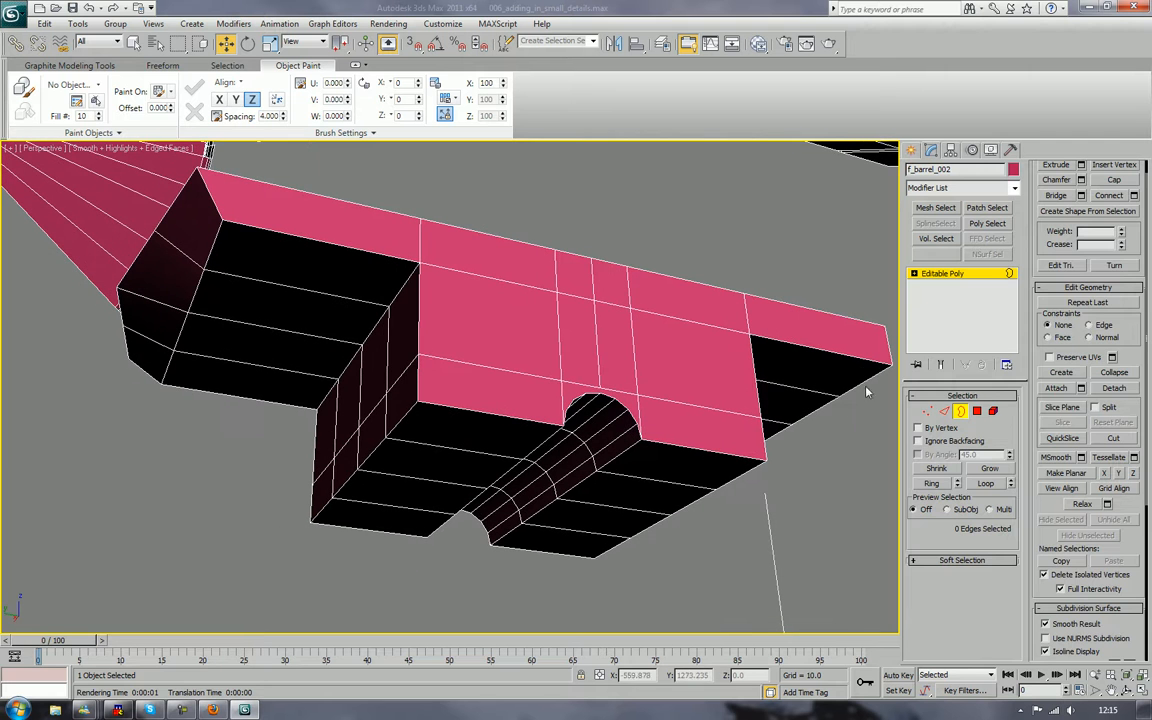
left_click(945, 411)
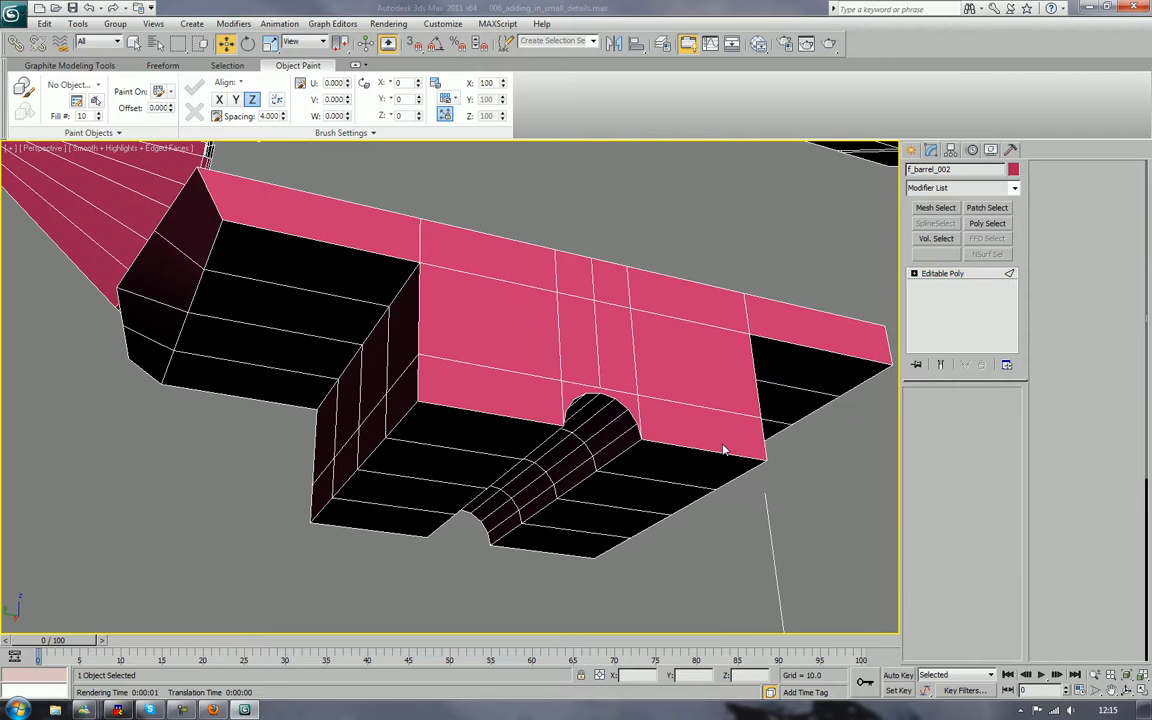
left_click(398, 425)
left_click(352, 480, "ctrl")
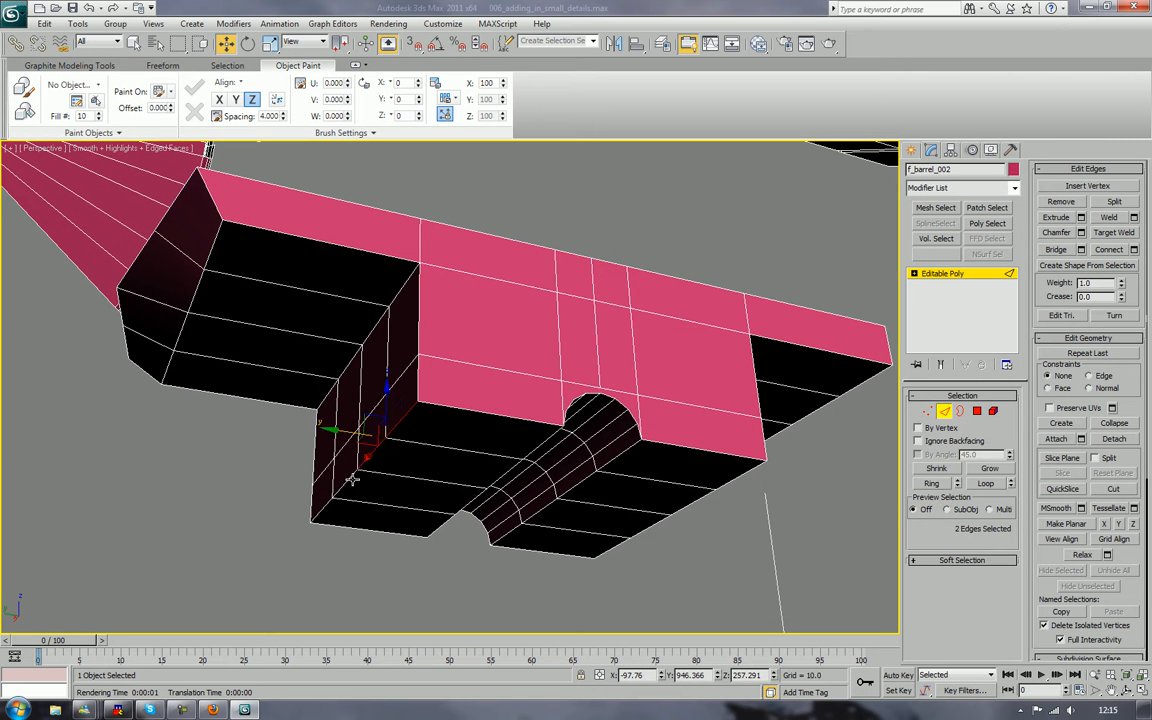
left_click(349, 482, "ctrl")
left_click(322, 507, "ctrl")
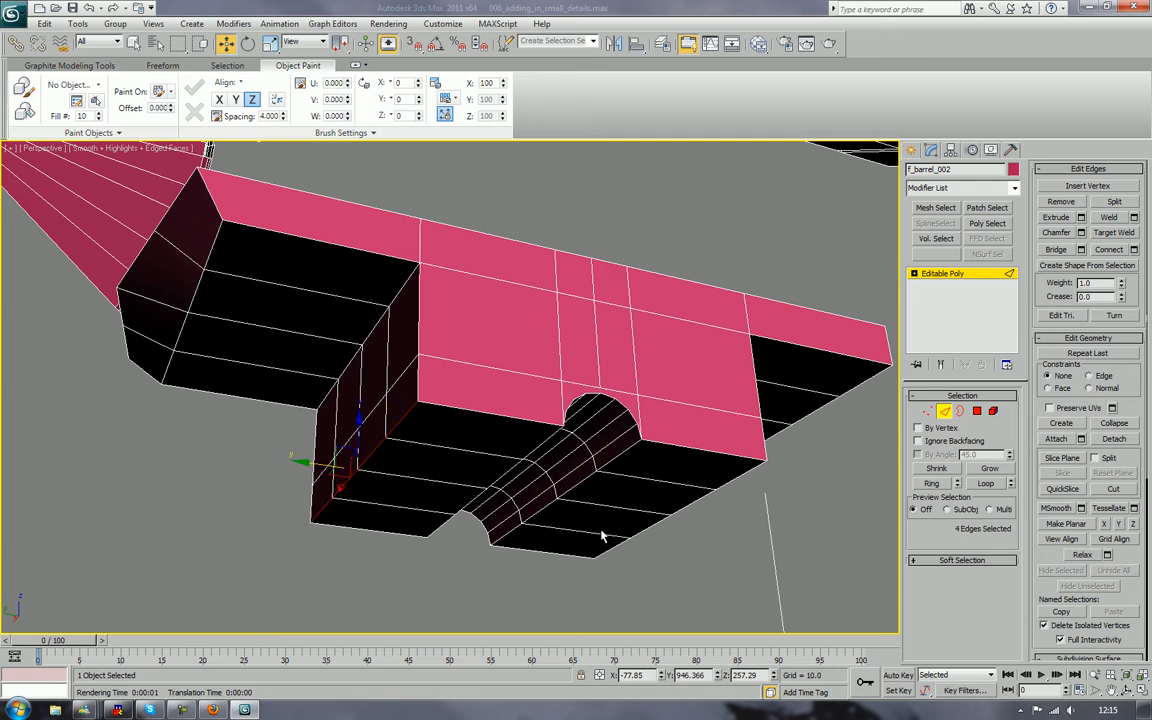
left_click(614, 549, "ctrl")
left_click(652, 528, "ctrl")
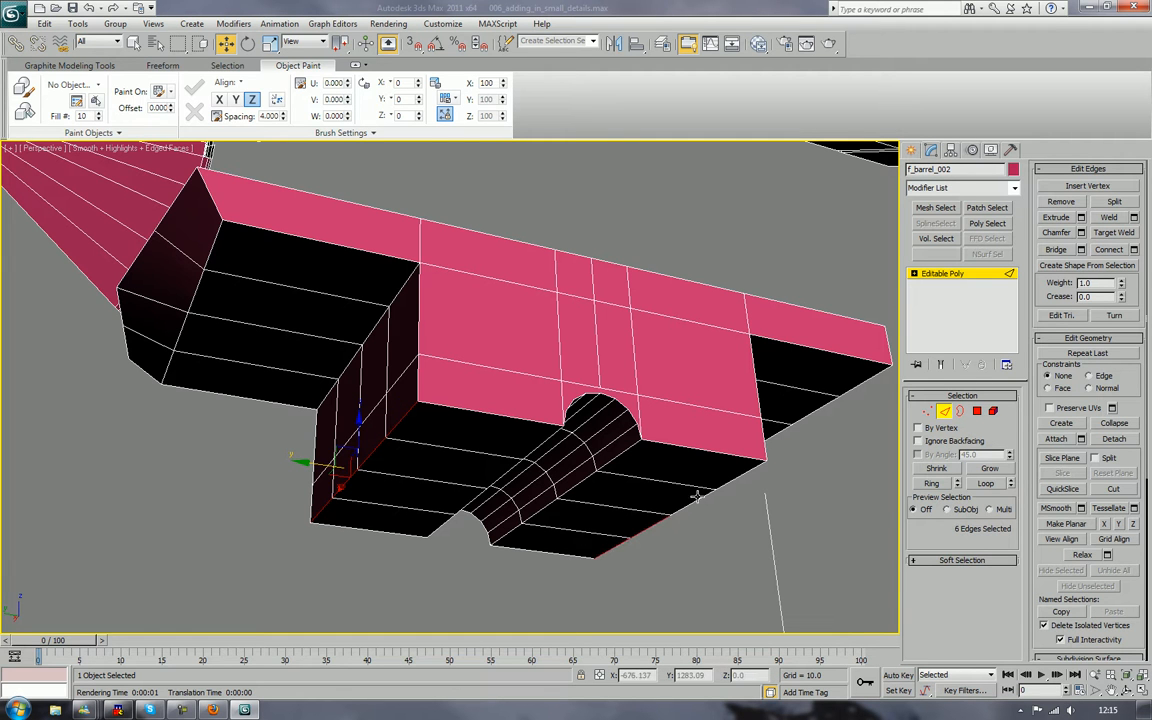
left_click(737, 479, "ctrl")
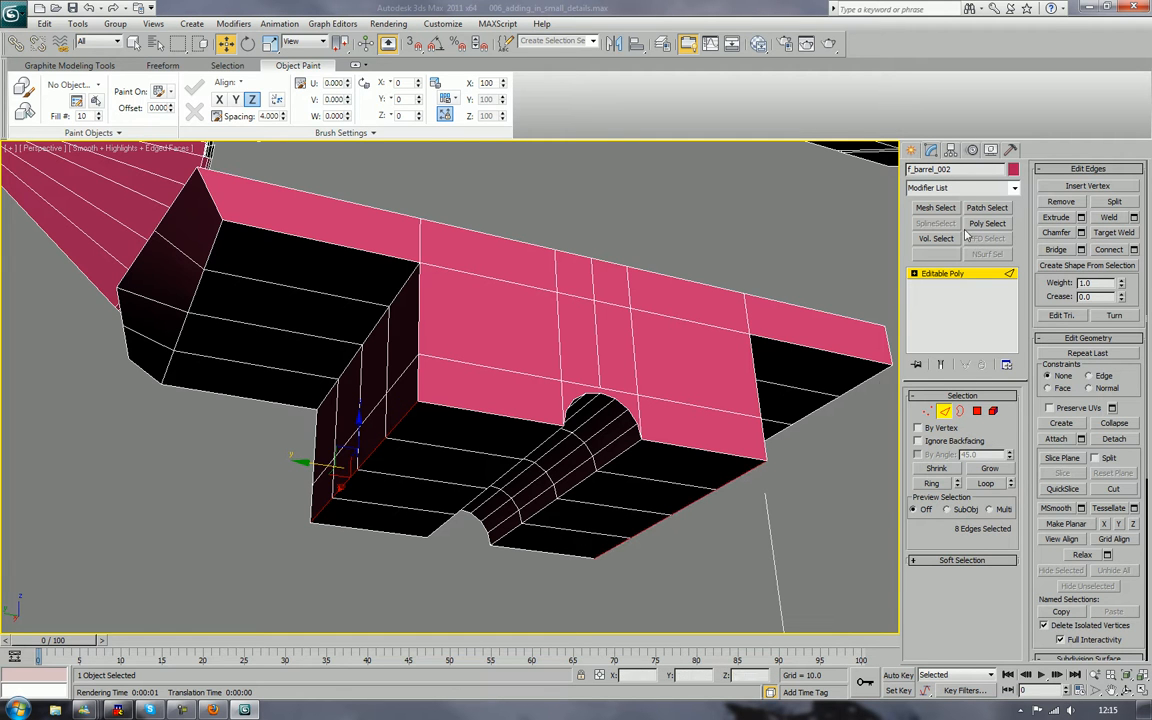
left_click(1056, 234)
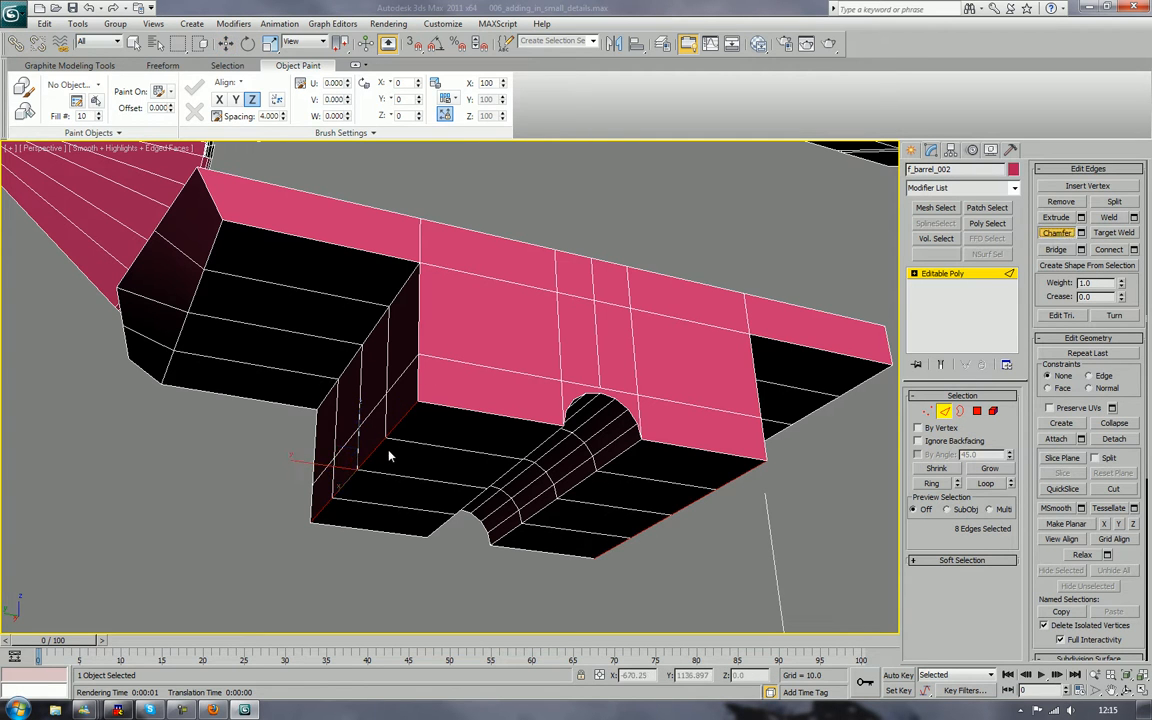
mouse_move(375, 447)
left_mouse_down()
mouse_move(384, 413)
mouse_move(387, 427)
left_mouse_up()
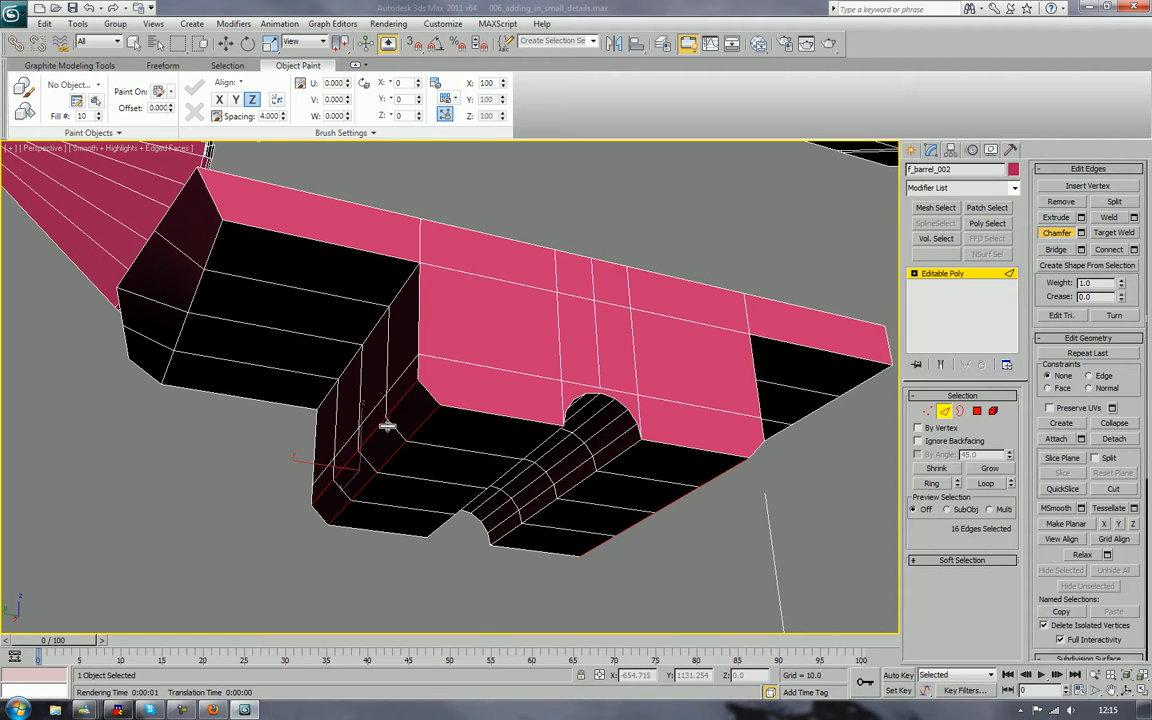
key("ctrl+z")
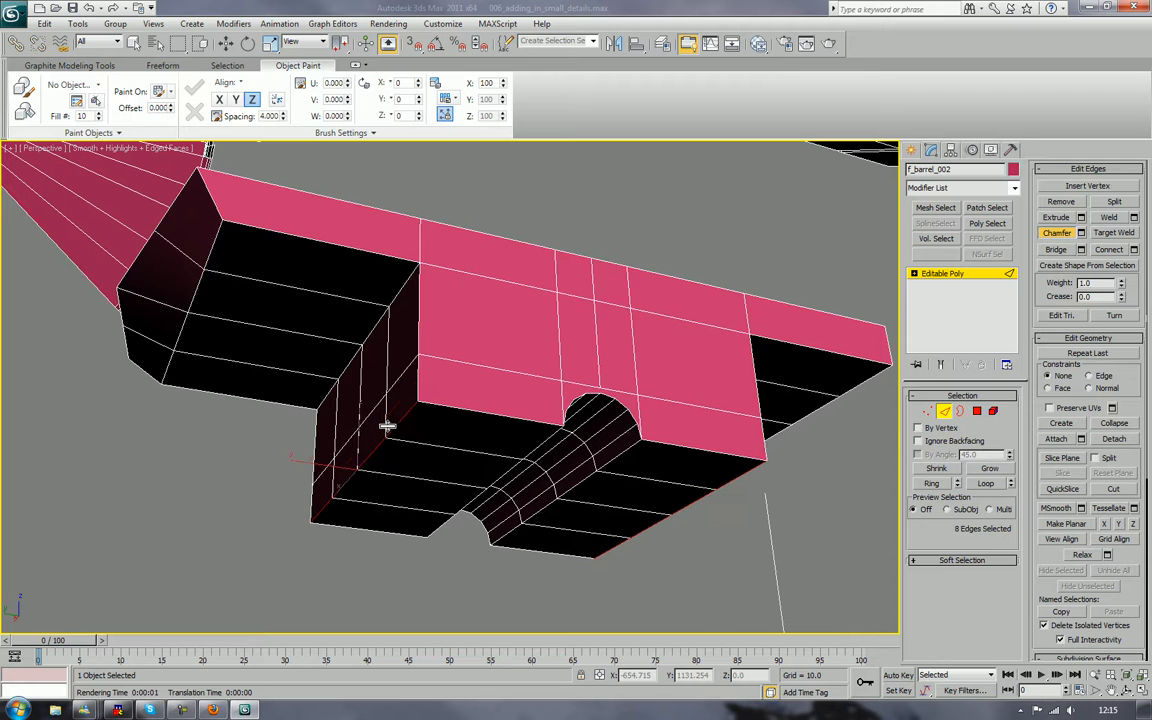
Select the horizontal edge loop around the block just above the arch, try removing it and undo the removal
left_click(507, 370)
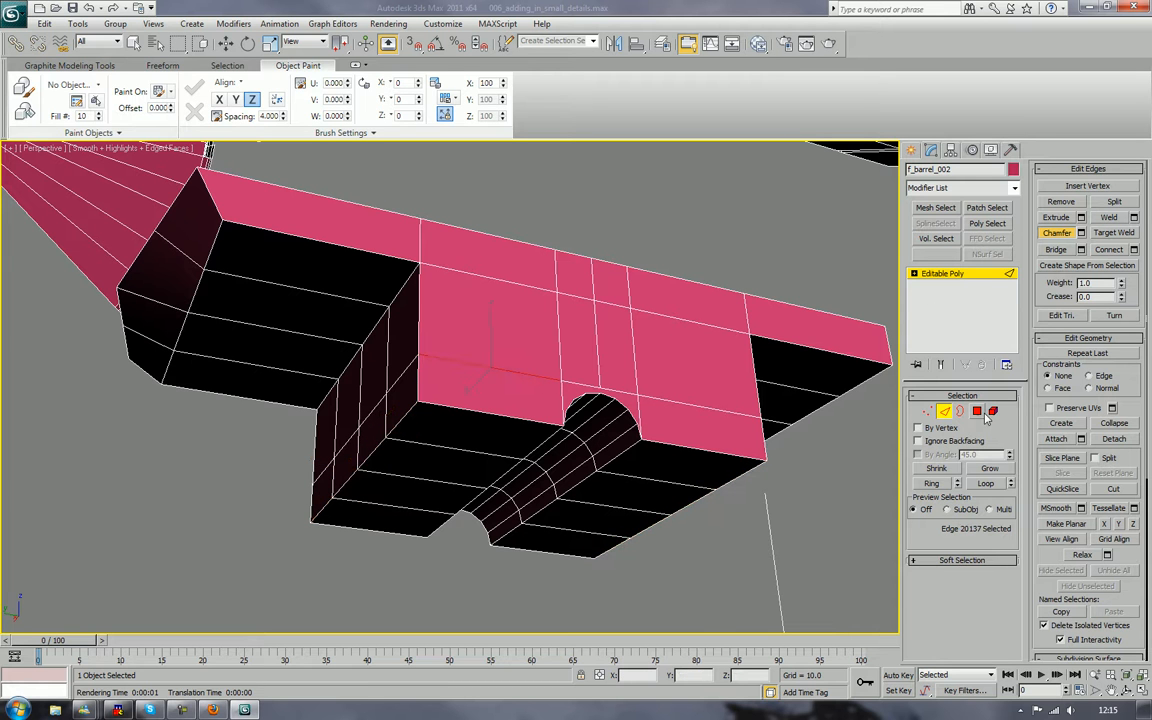
left_click(985, 484)
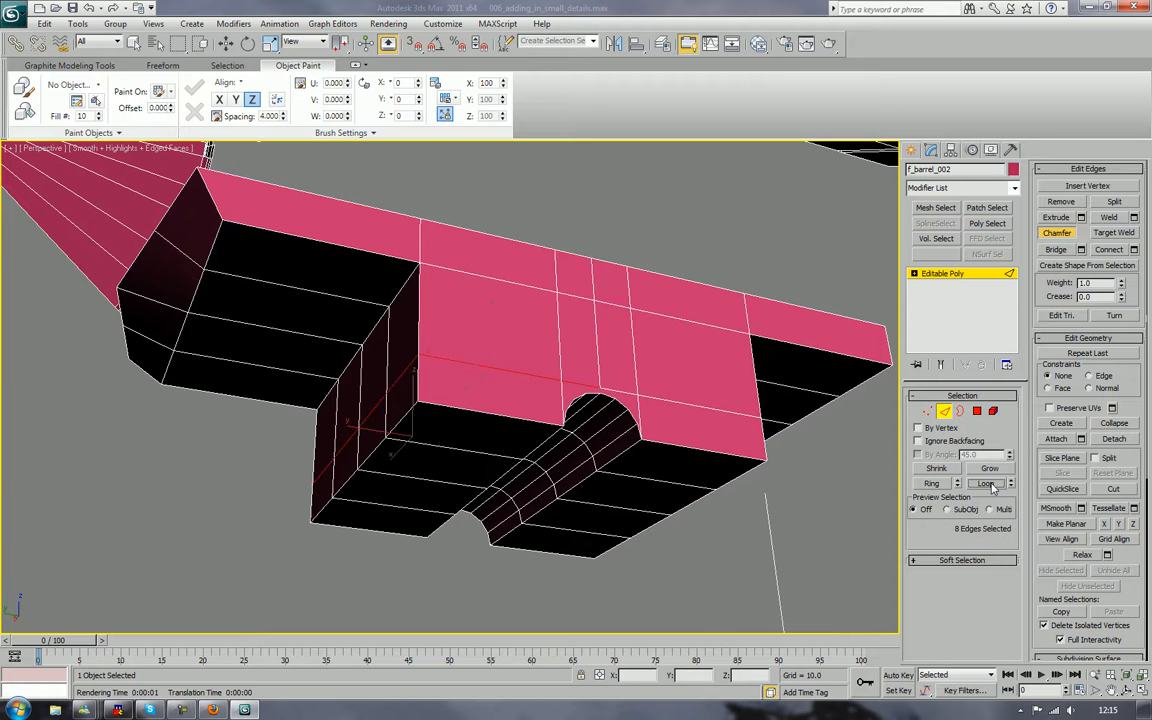
left_click(730, 414, "ctrl")
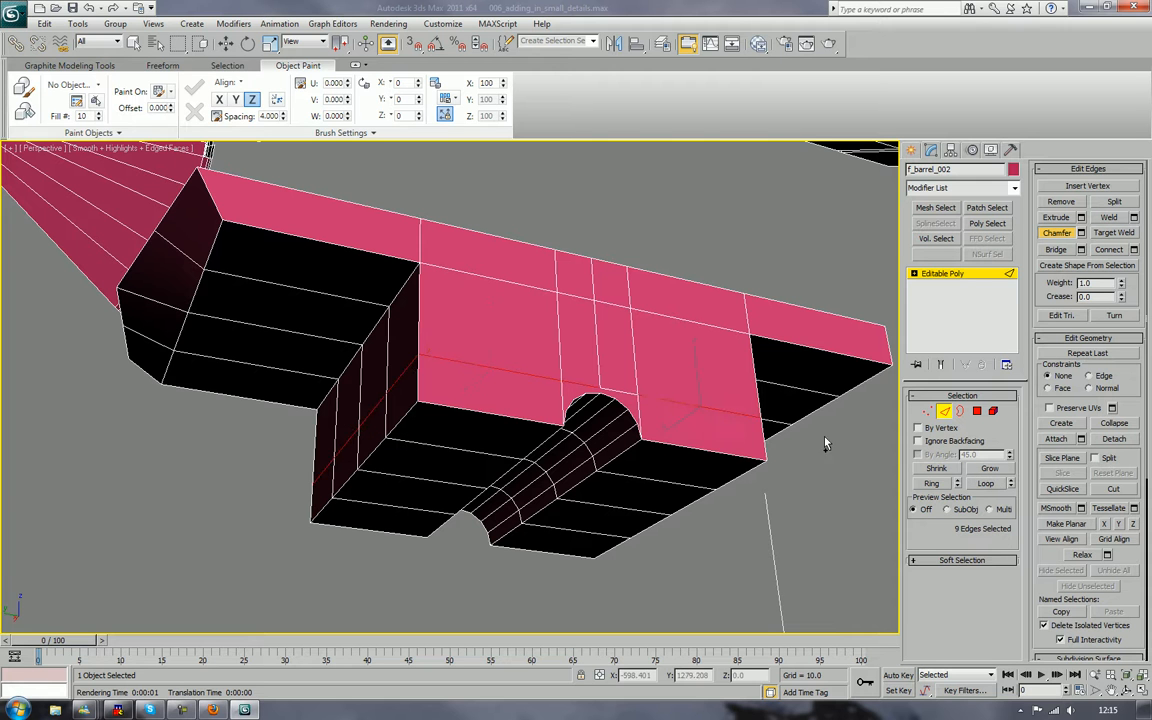
left_click(985, 484)
middle_click_drag(558, 311, 762, 394, "alt")
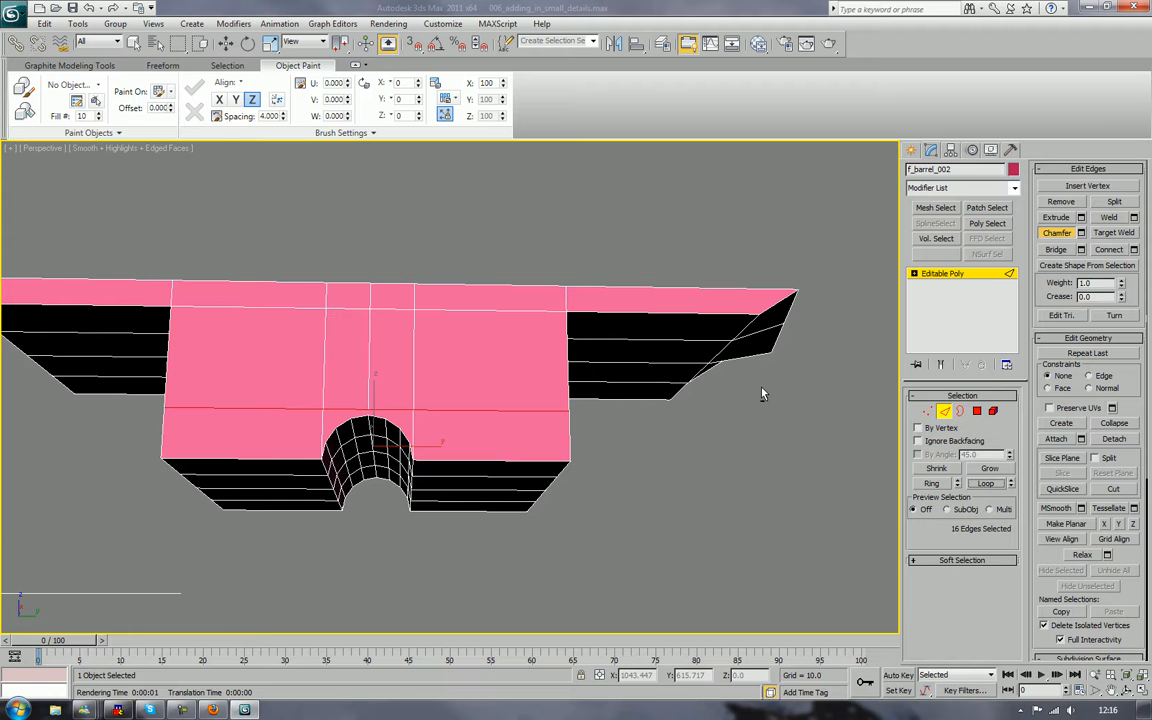
key("BackSpace")
key("ctrl+z")
middle_click_drag(617, 398, 617, 437, "alt")
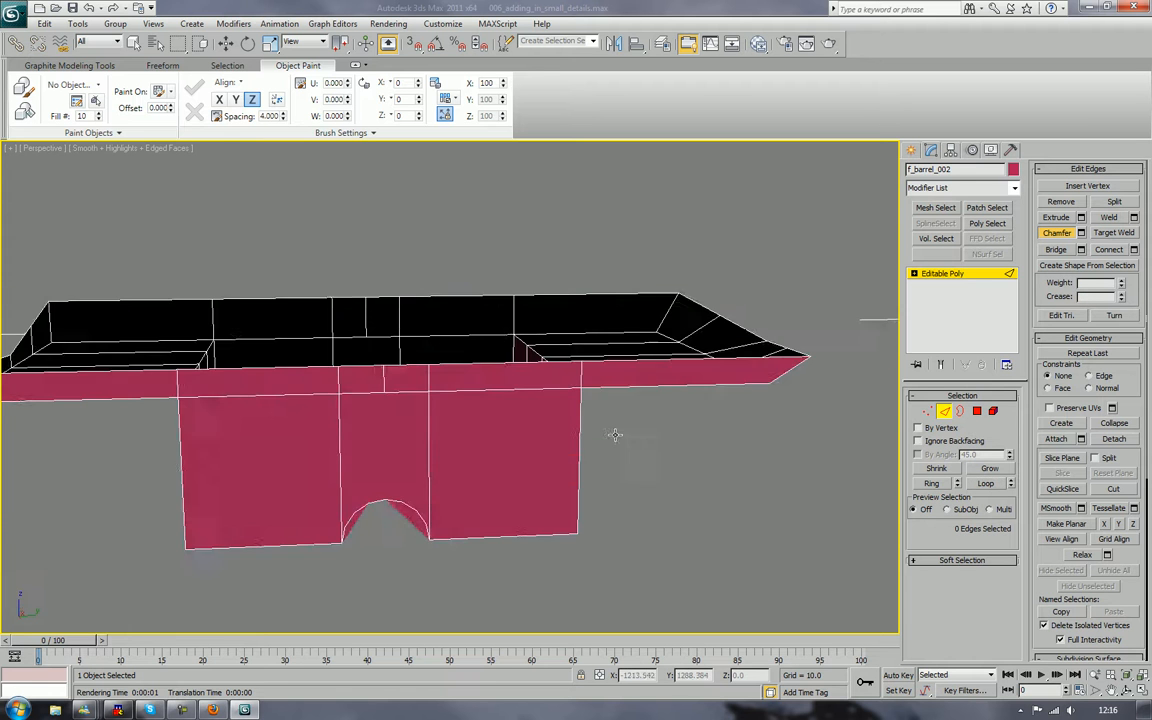
middle_click_drag(536, 487, 550, 427, "alt")
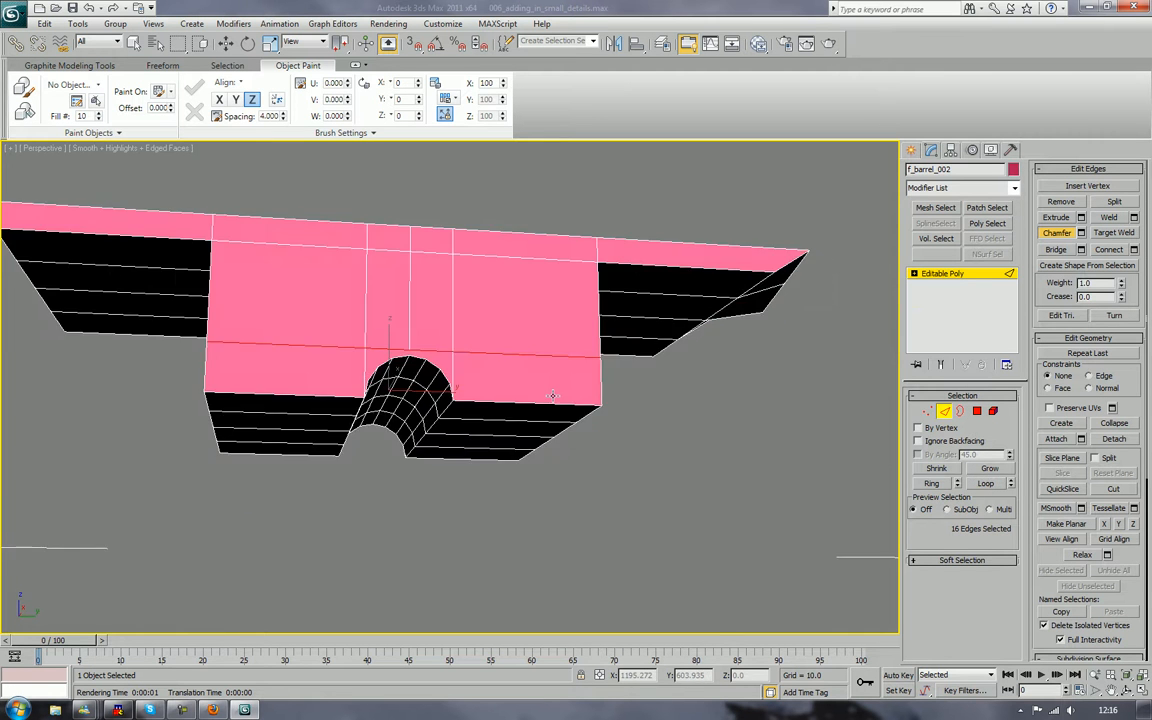
scroll(548, 417, "up", 6)
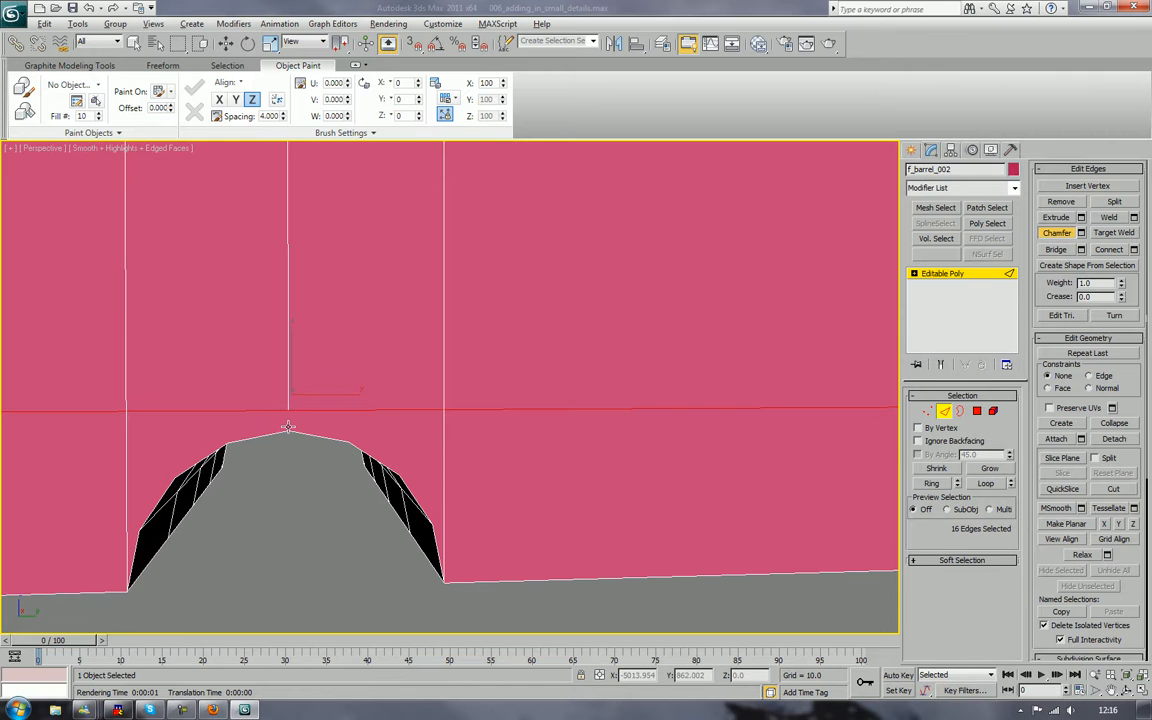
left_click(300, 530)
Select the middle horizontal edges on both of the block's side faces, try moving them upward and undo the move
middle_click_drag(314, 523, 321, 514, "alt")
scroll(321, 514, "down", 5)
middle_click_drag(391, 547, 610, 548, "alt")
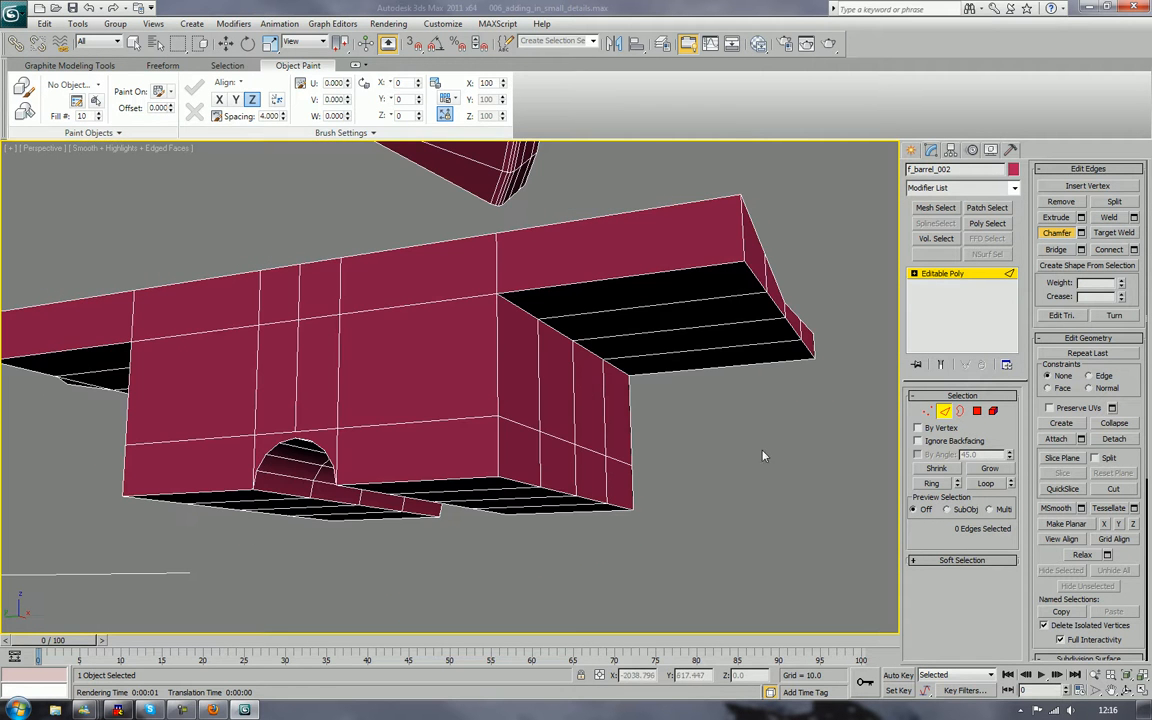
left_click(526, 427)
left_click(559, 441, "ctrl")
left_click(595, 452, "ctrl")
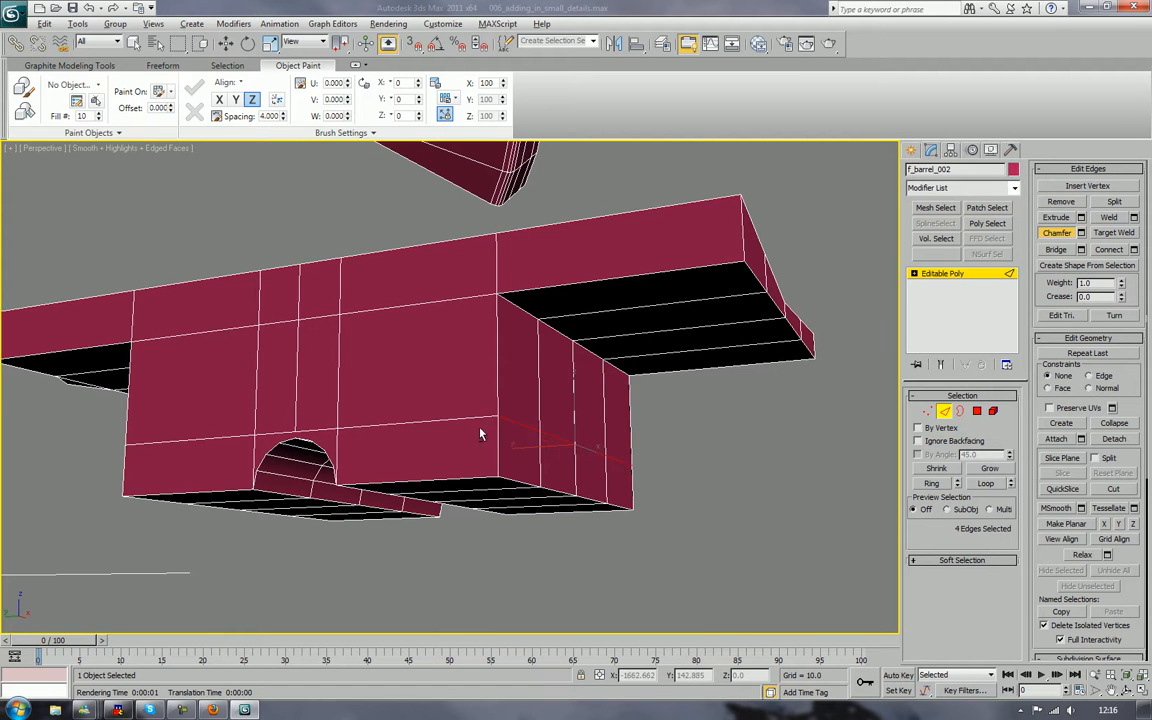
middle_click_drag(480, 434, 588, 438, "alt")
key("w")
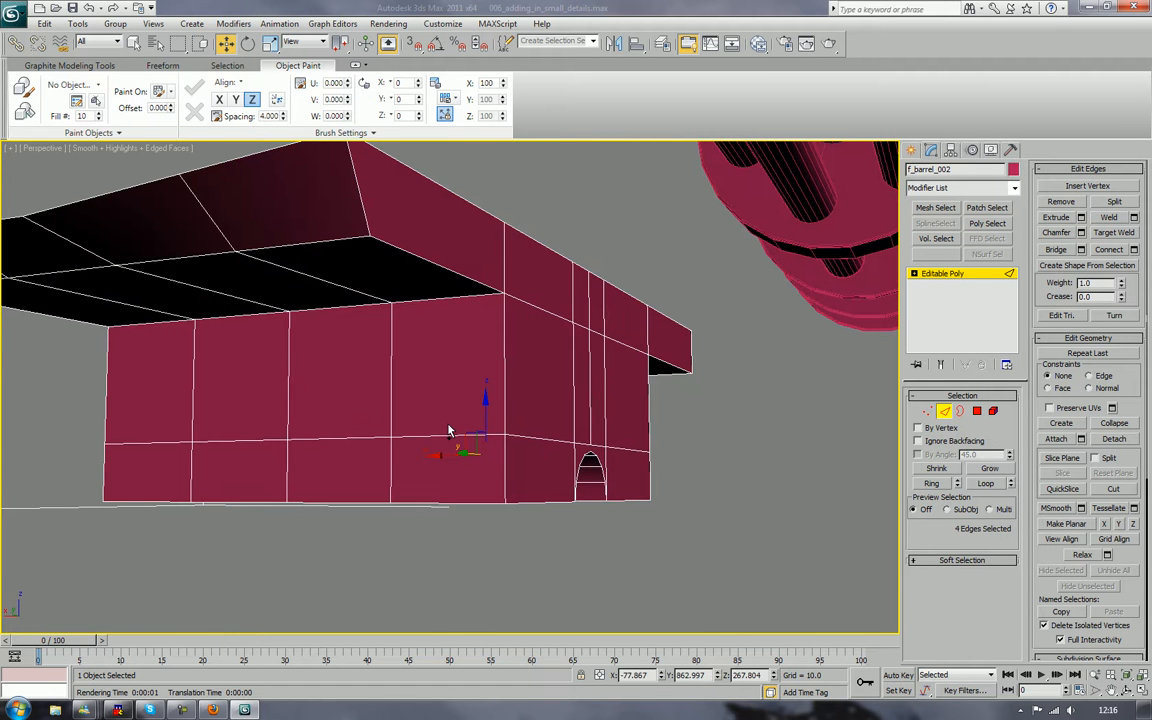
left_click(438, 436, "ctrl")
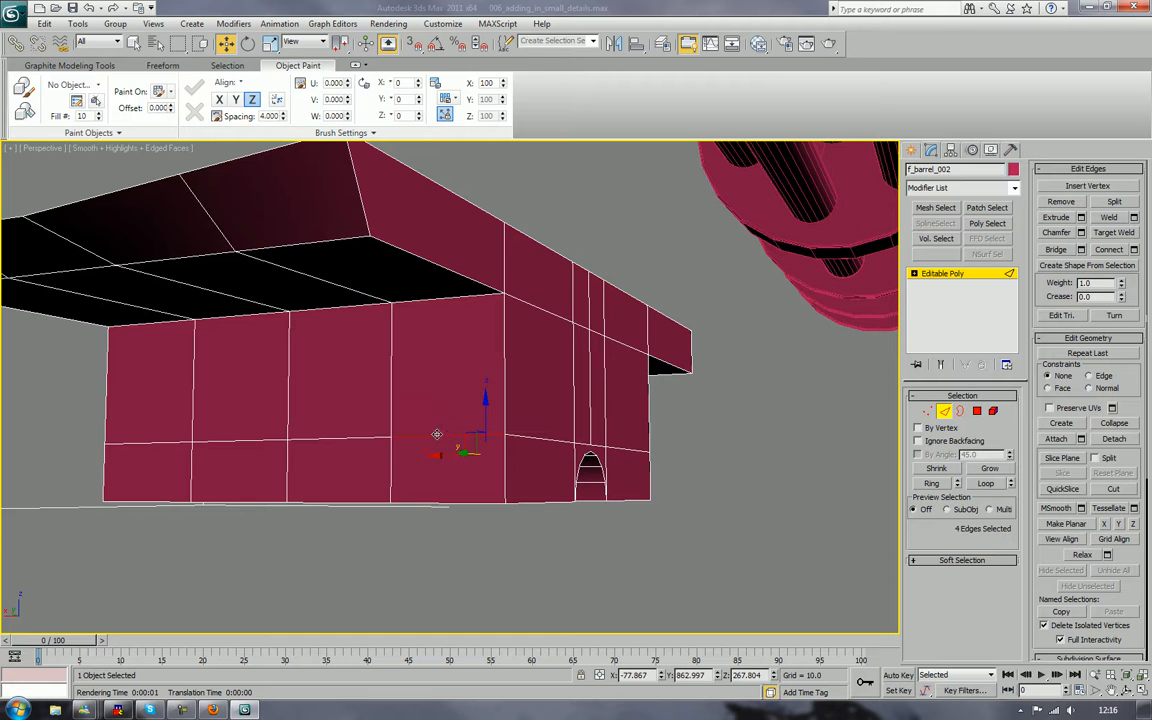
left_click(373, 438, "ctrl")
left_click(260, 443, "ctrl")
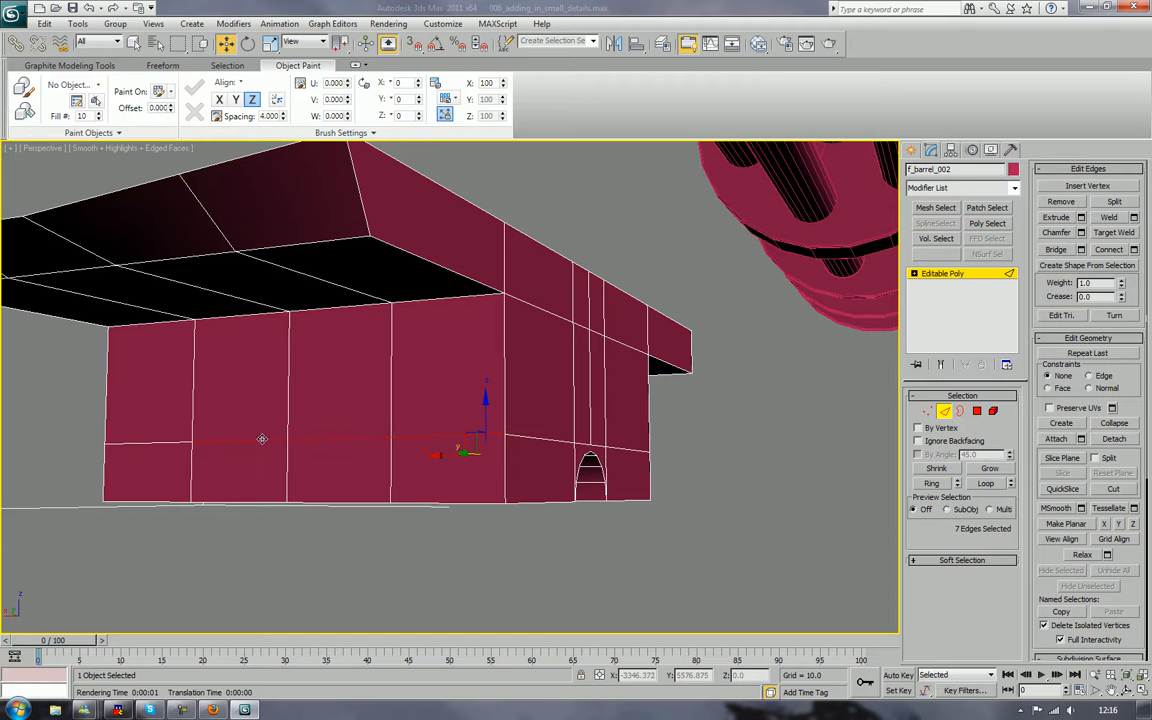
left_click(157, 445, "ctrl")
left_click_drag(484, 410, 492, 379)
key("ctrl+z")
key("ctrl+z")
middle_click_drag(492, 380, 392, 186, "alt")
left_click(328, 207)
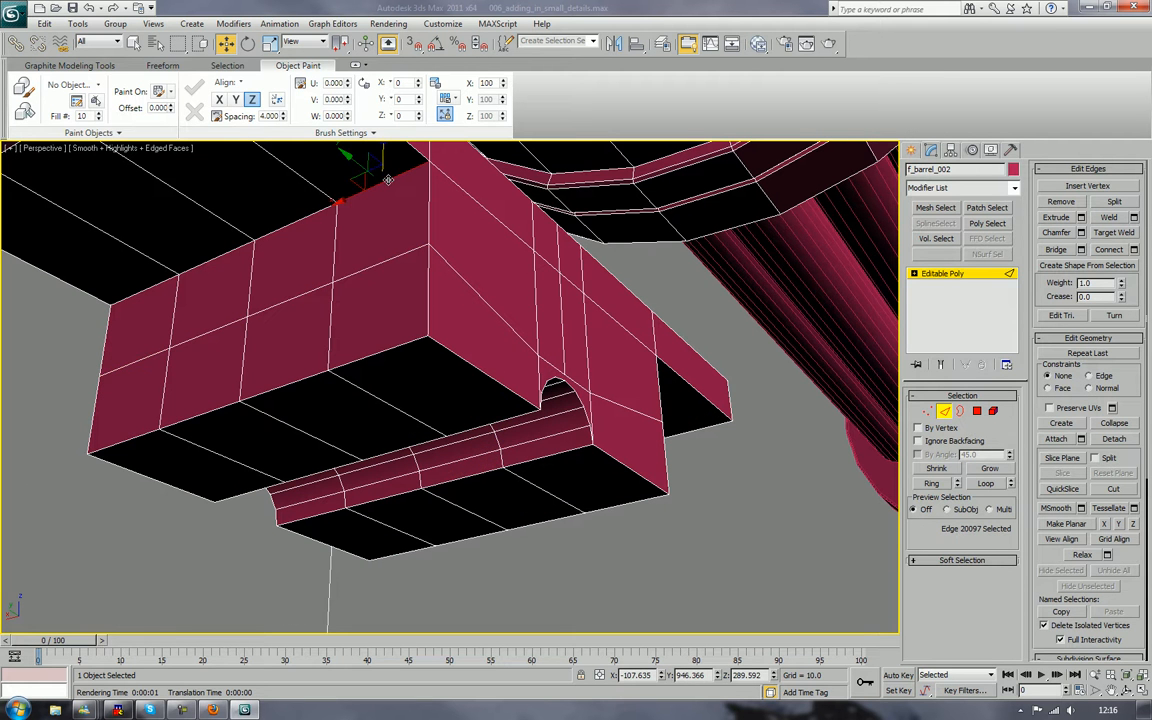
left_click(318, 212, "ctrl")
left_click(228, 251, "ctrl")
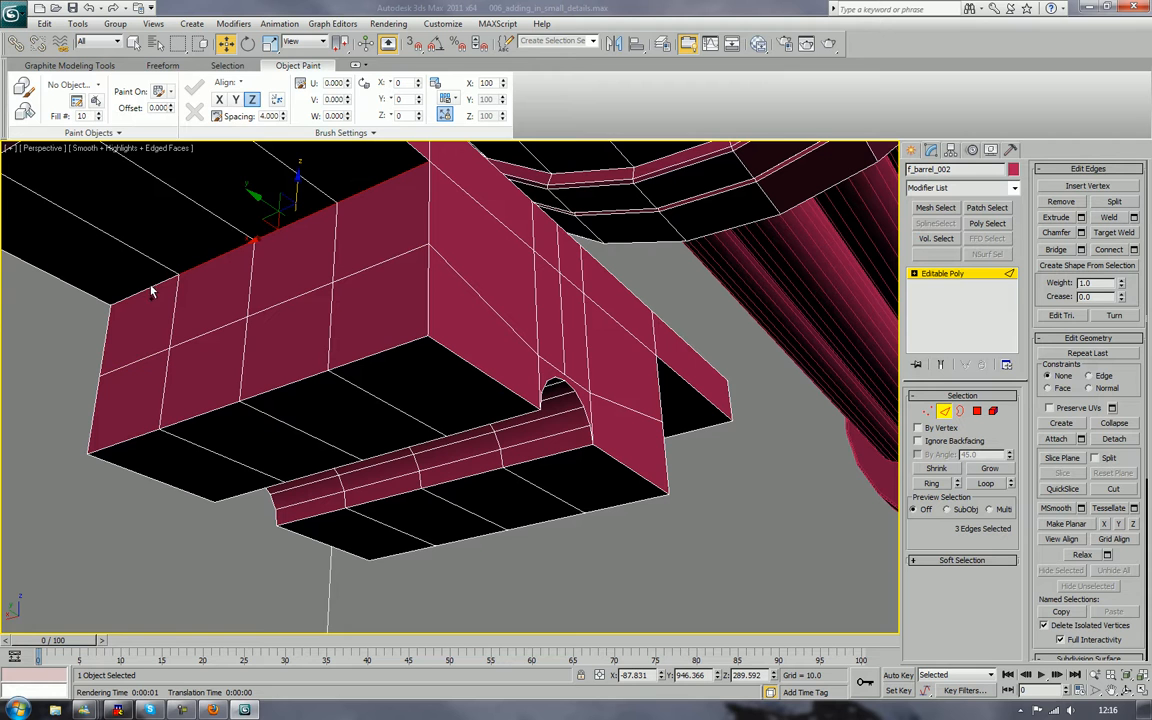
left_click(147, 286, "ctrl")
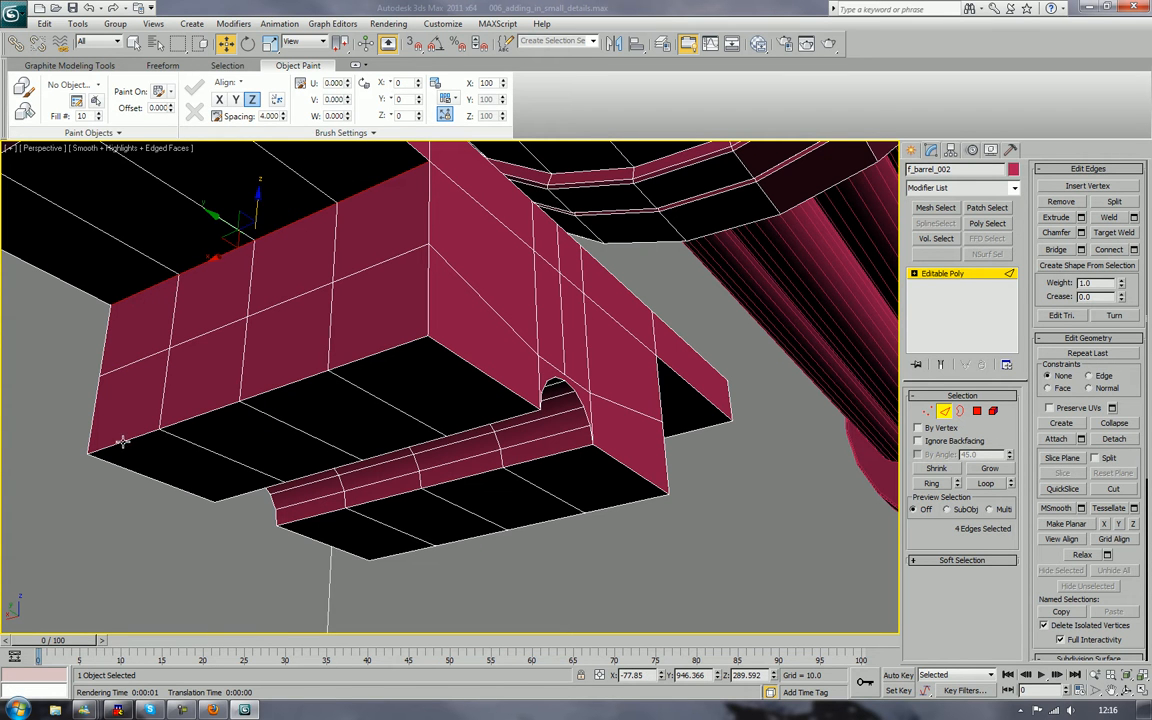
left_click(122, 441, "ctrl")
left_click(210, 410, "ctrl")
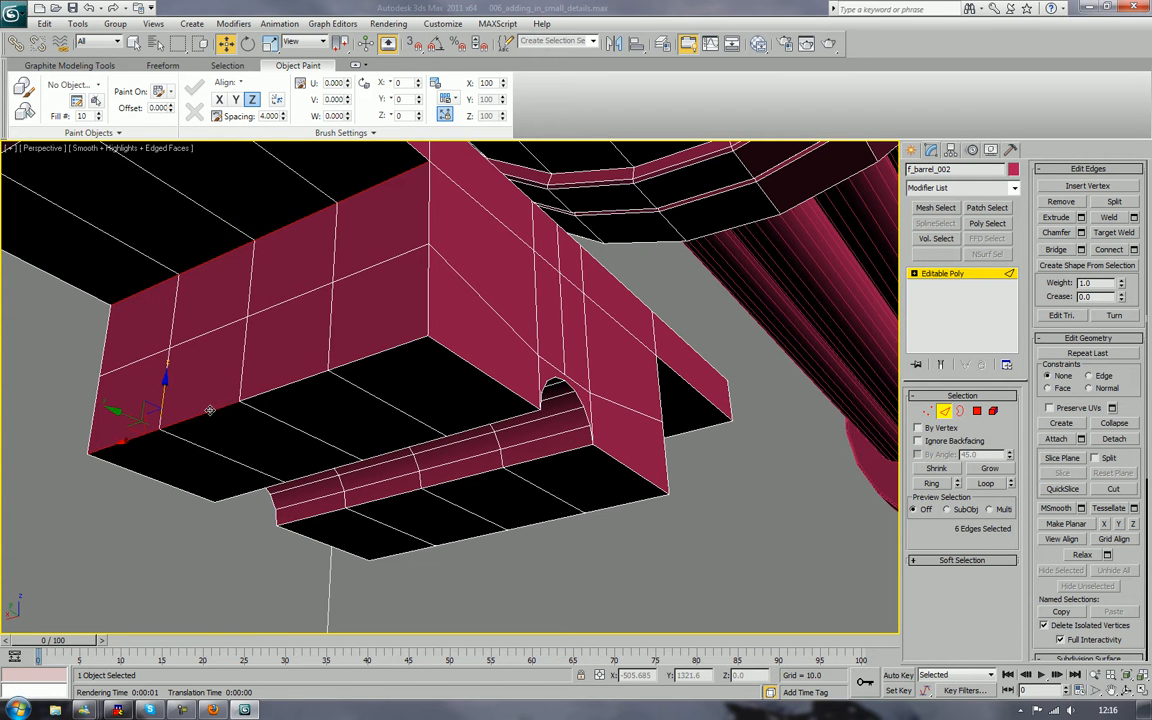
left_click(760, 543)
Delete the two facing polygons on opposite inner walls of the arched channel, one row in from the front
middle_click_drag(760, 543, 710, 506, "alt")
scroll(710, 506, "up", 6)
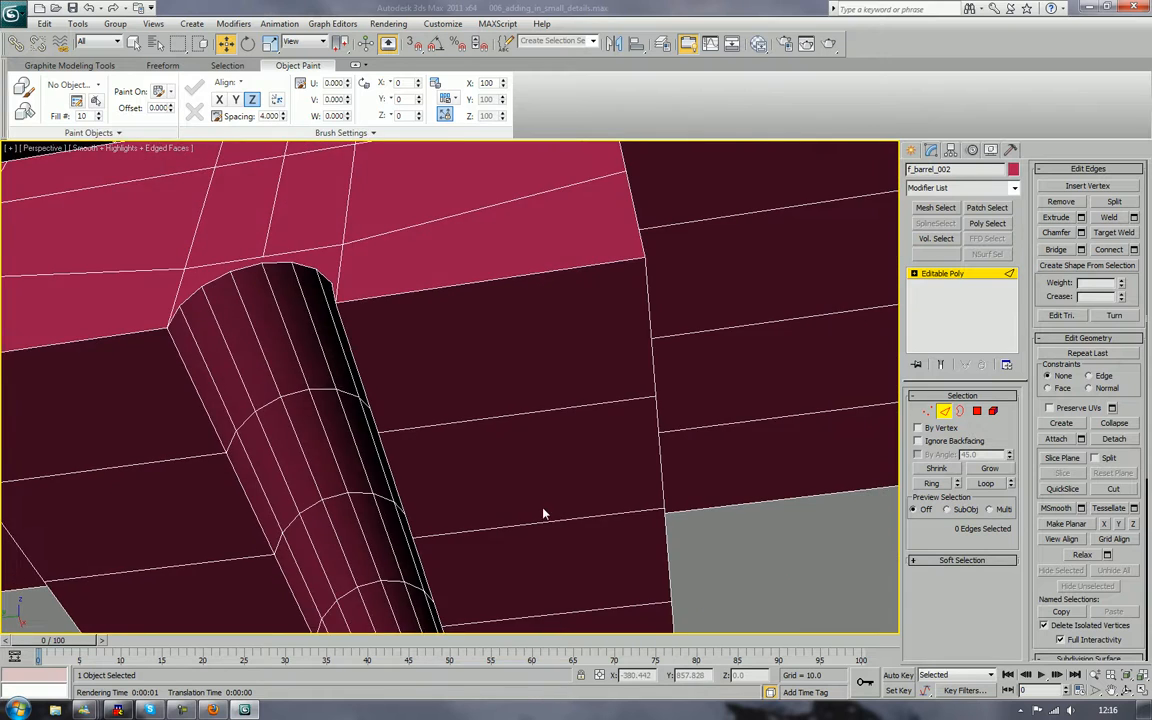
middle_click_drag(544, 514, 789, 545, "alt")
scroll(578, 461, "up", 5)
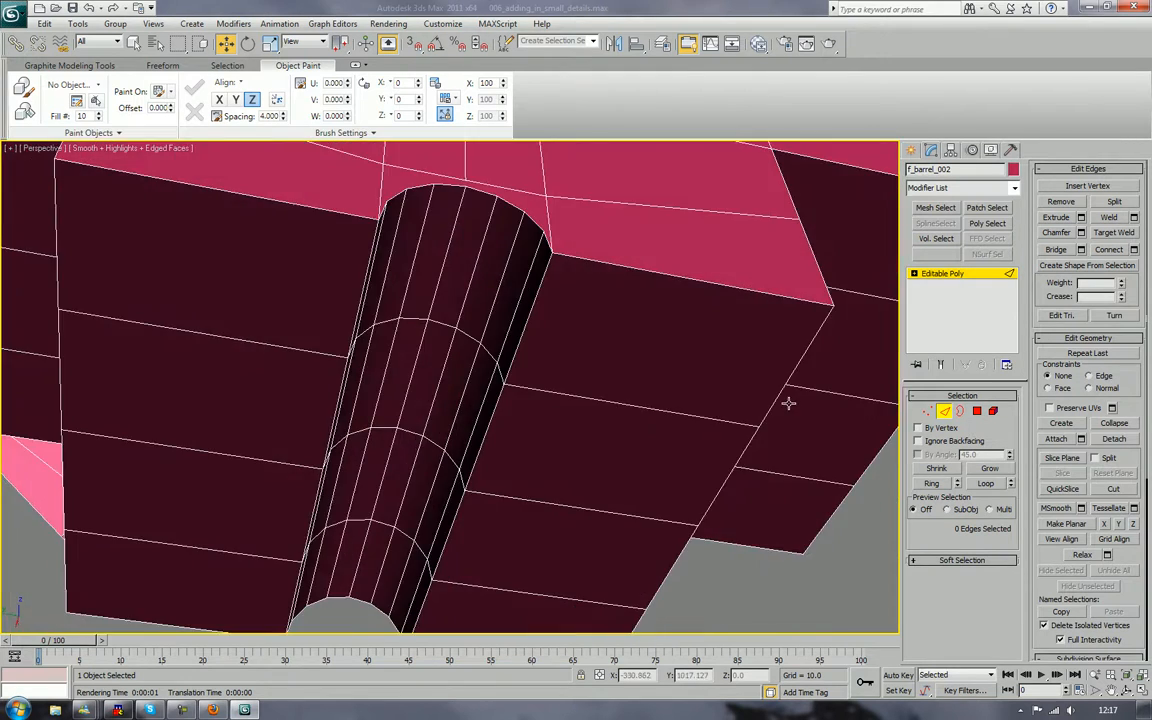
left_click(977, 412)
left_click(477, 431)
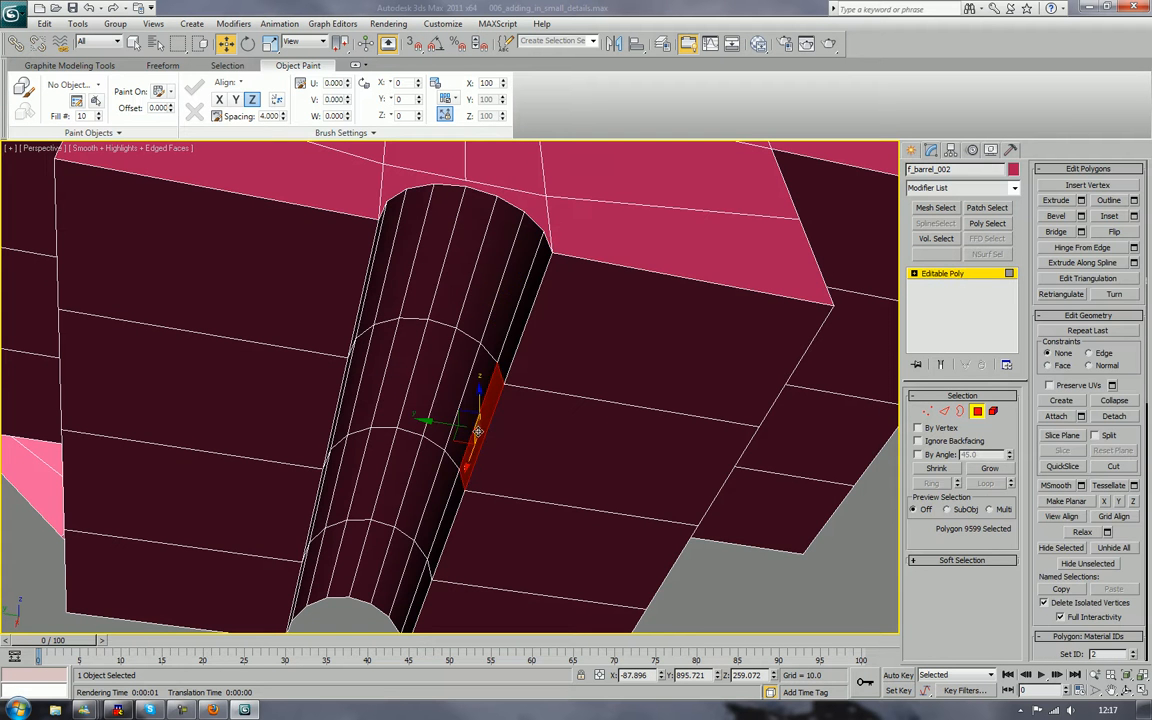
middle_click_drag(477, 431, 310, 418, "alt")
left_click(320, 459, "ctrl")
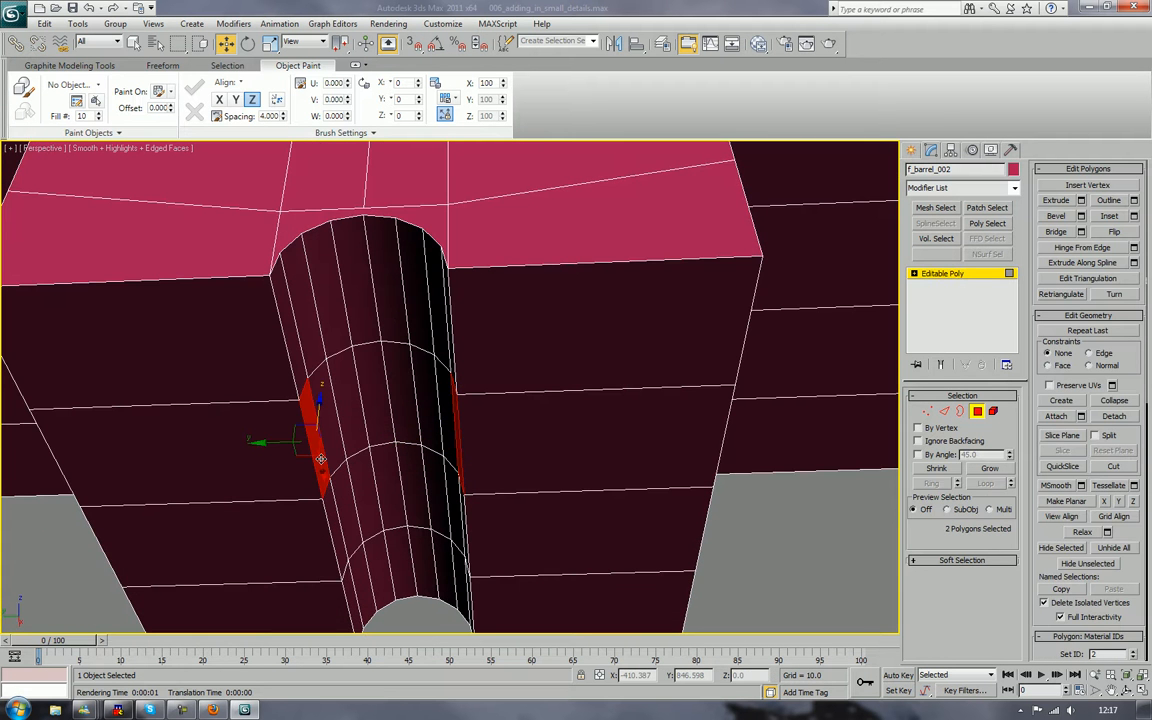
key("Delete")
Bridge the two open borders on opposite inner walls of the channel
middle_click_drag(394, 464, 411, 470, "alt")
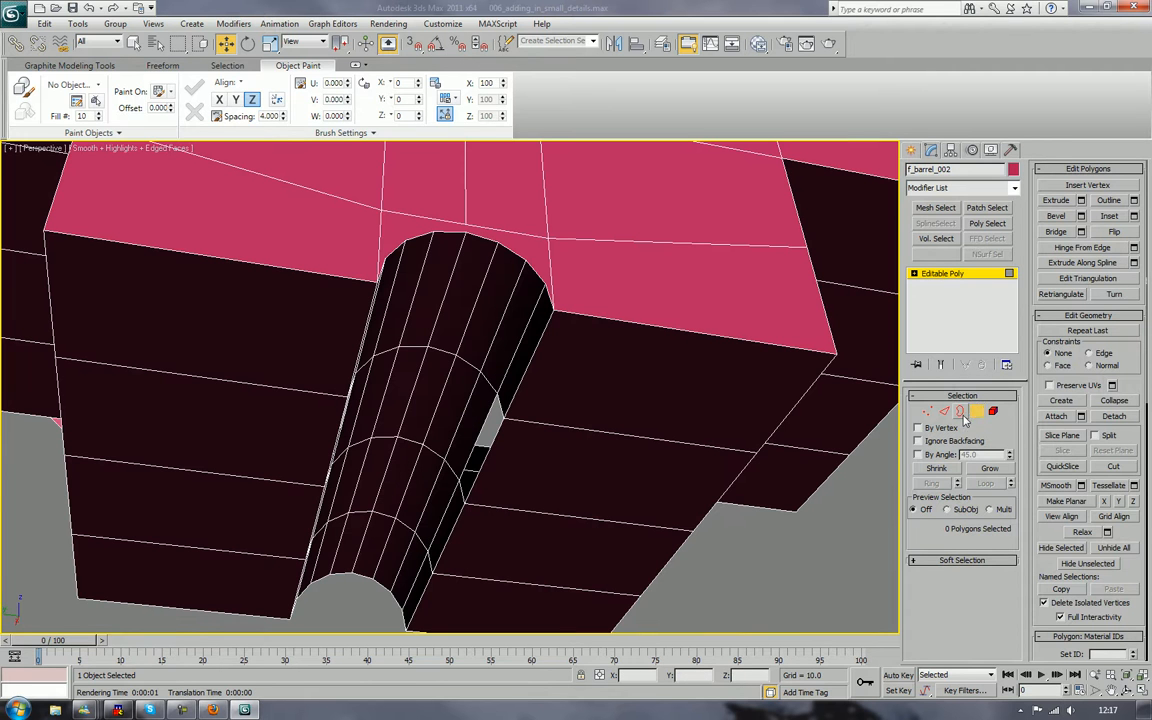
key("3")
left_click(473, 462)
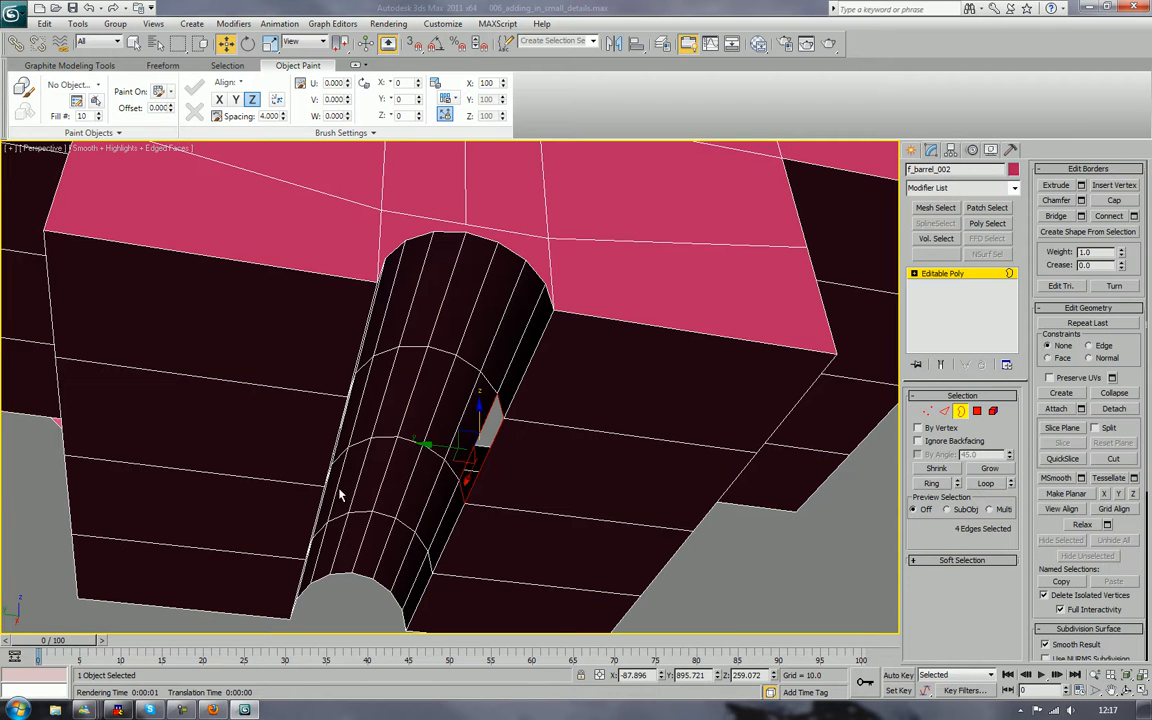
left_click(328, 465, "ctrl")
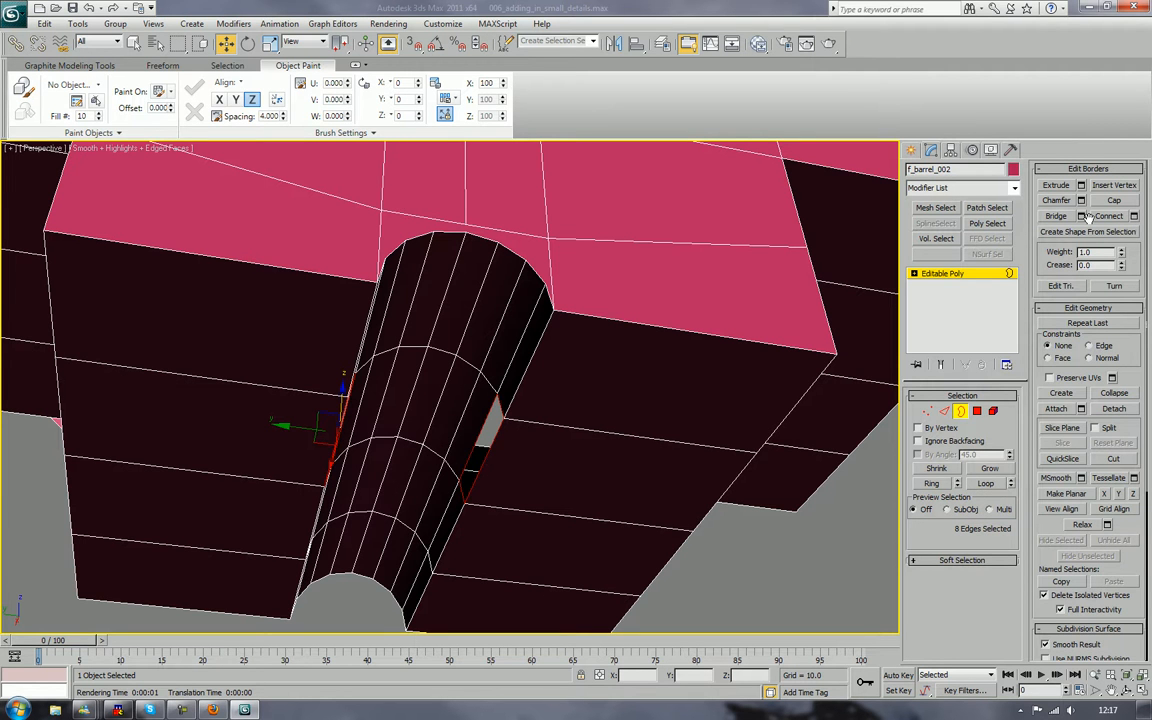
left_click(1055, 216)
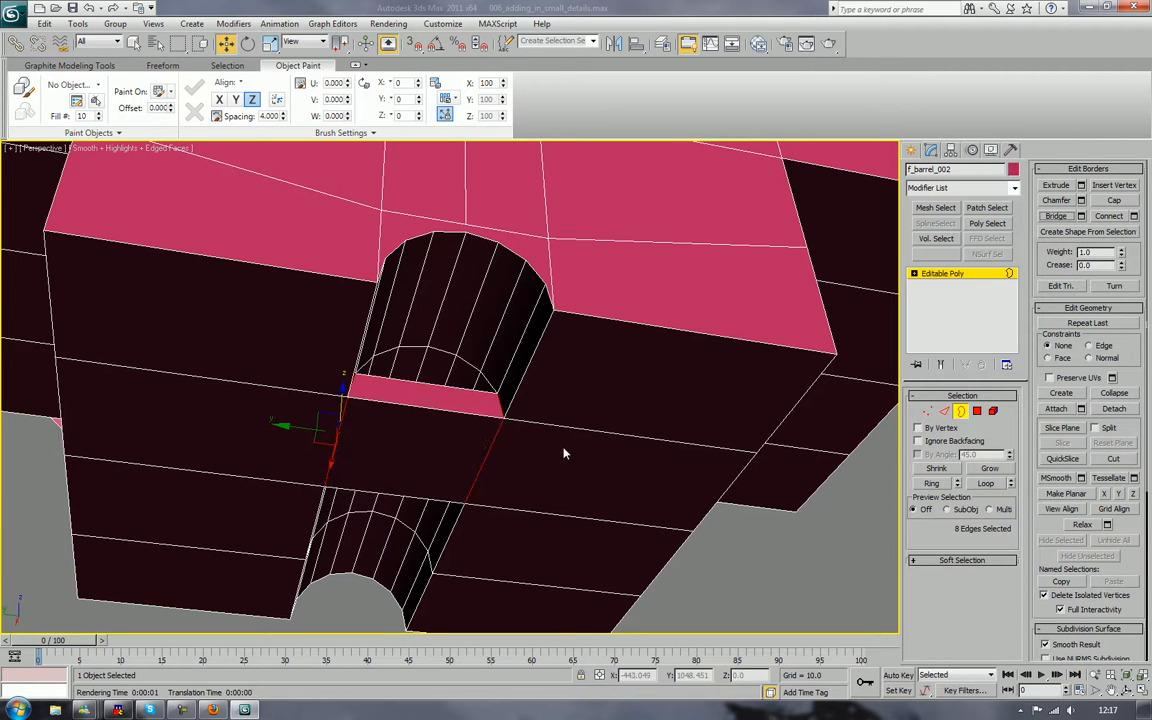
left_click(451, 417)
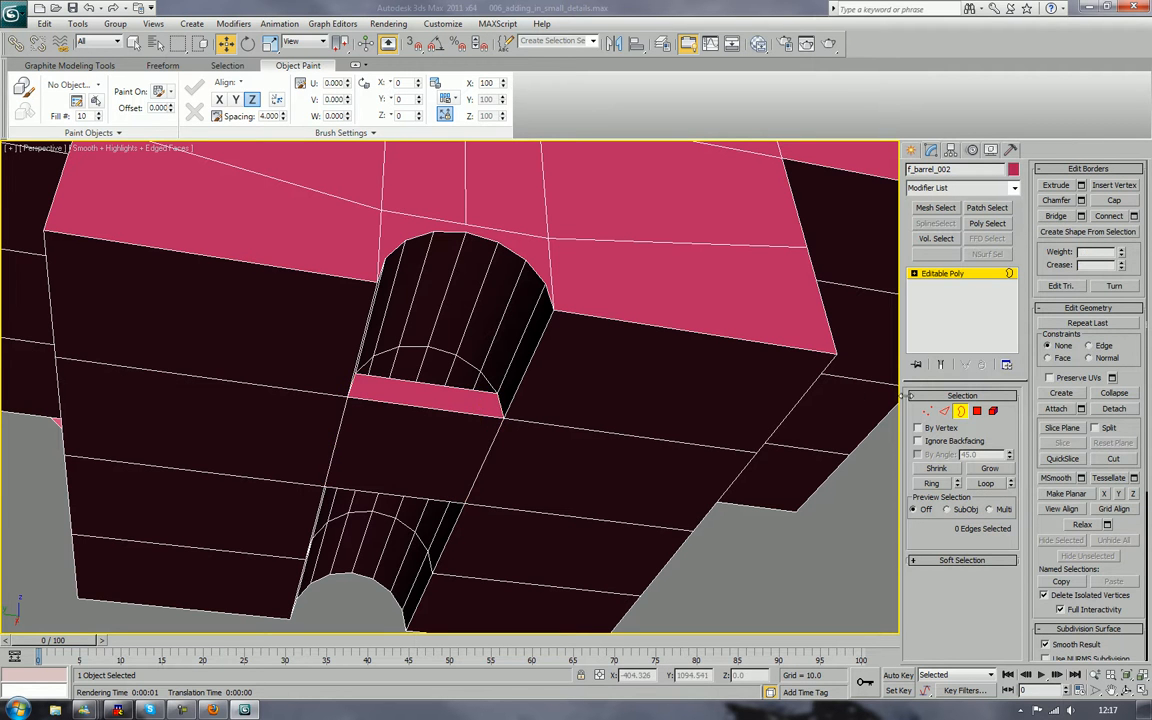
Select the ring of crosswise edges on the bridge and connect them with an edge loop through its middle
key("2")
left_click(442, 411)
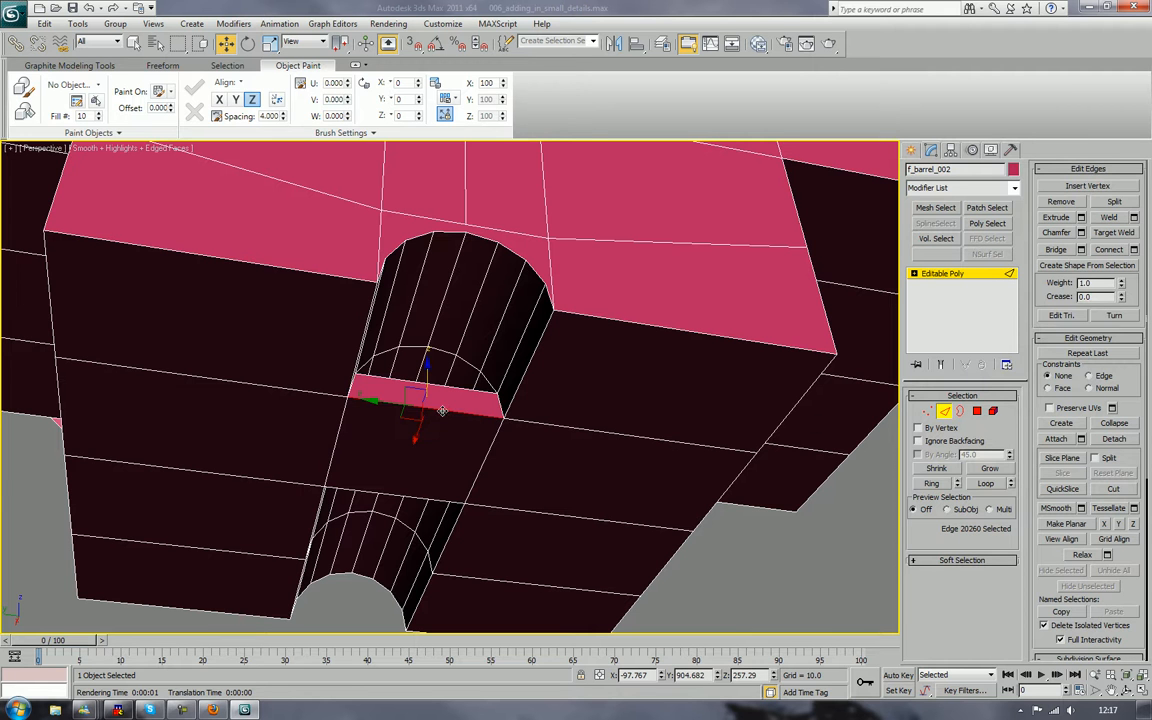
left_click(933, 484)
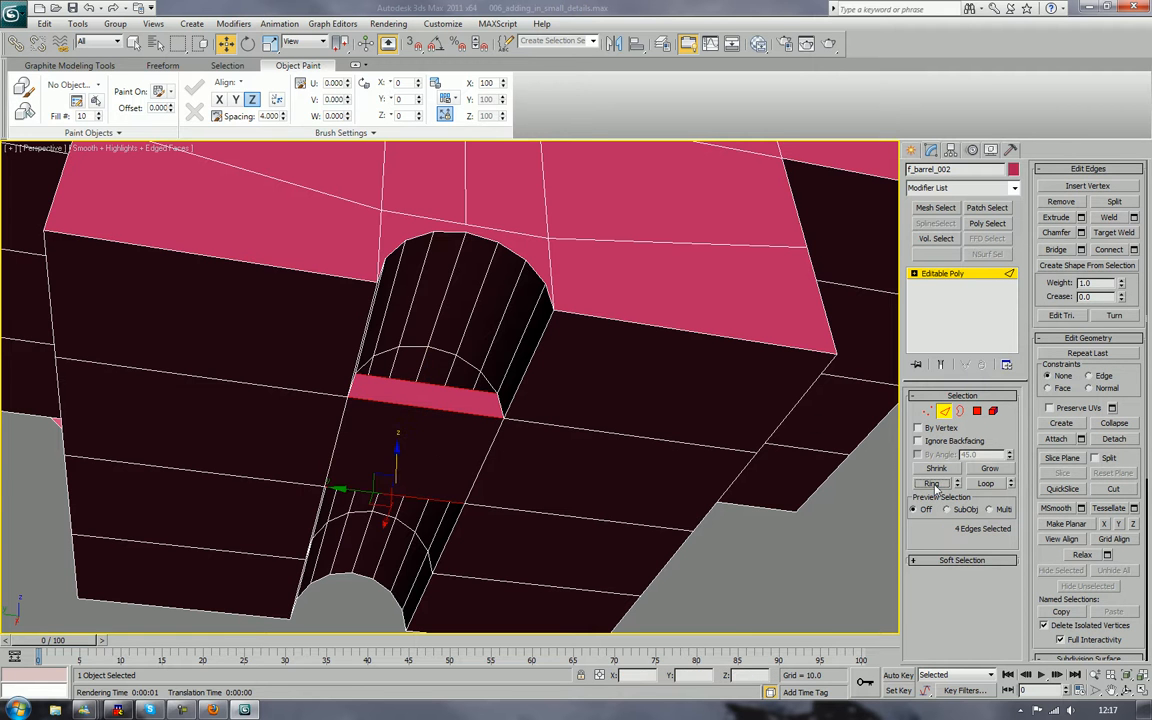
left_click(1124, 250)
middle_click_drag(749, 424, 748, 419, "alt")
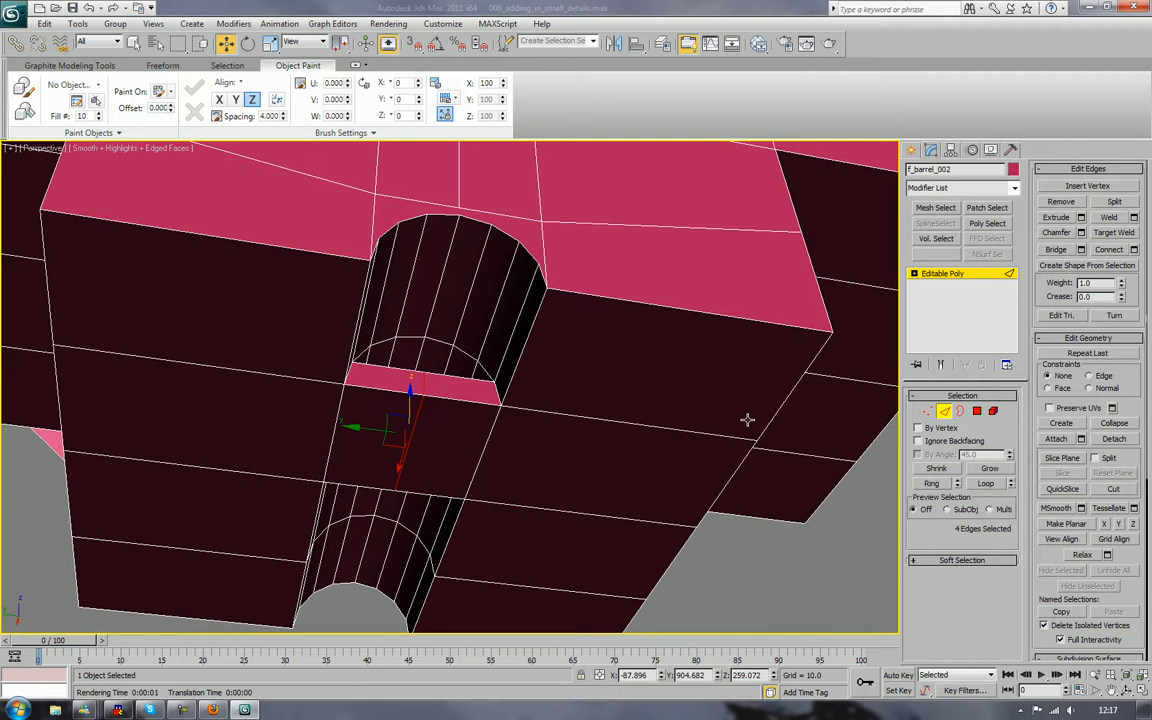
Delete the polygons of one half of the bridge, leaving the other half ending at the channel's centre line
left_click(976, 410, "ctrl")
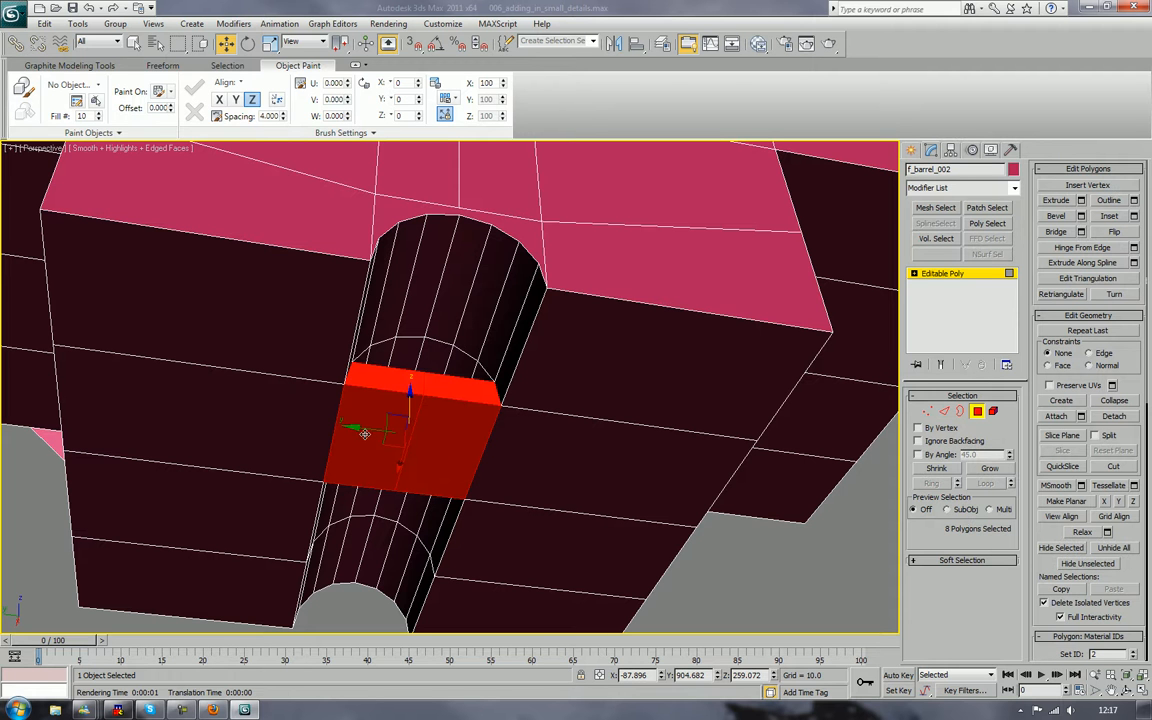
key("Delete")
left_click(378, 410)
key("Delete")
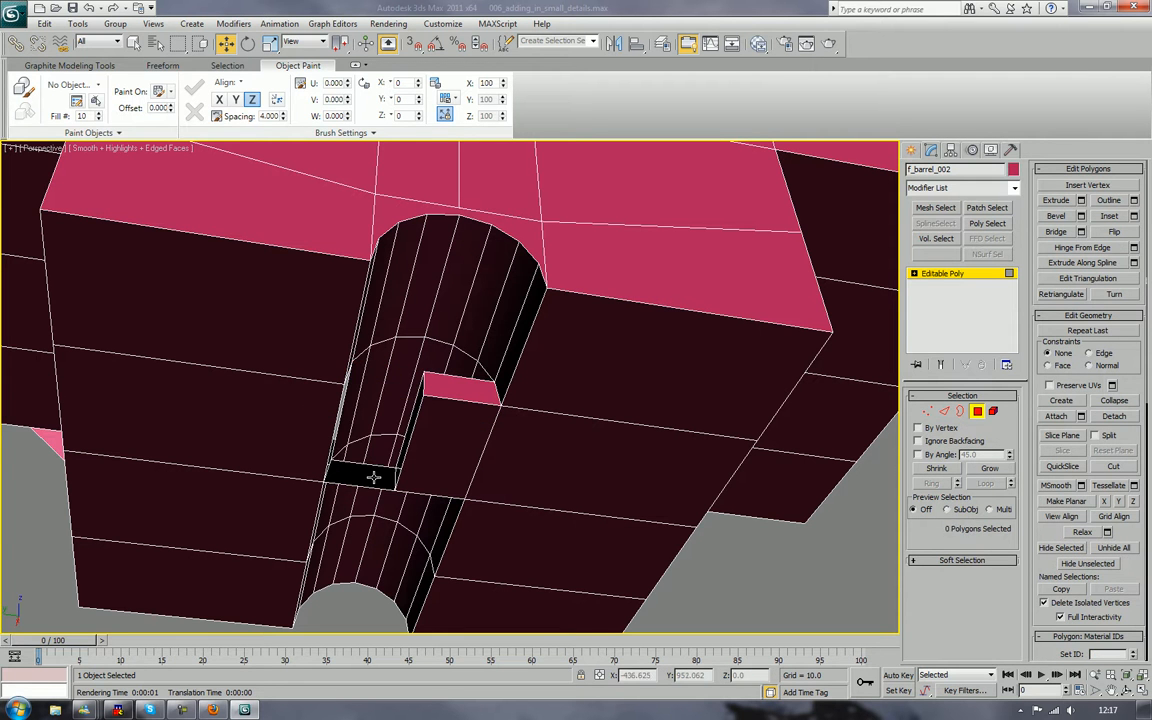
Delete the bottom polygons of the block on the side of the channel where the bridge half was removed
left_click(234, 303)
key("Delete")
left_click(214, 428)
key("Delete")
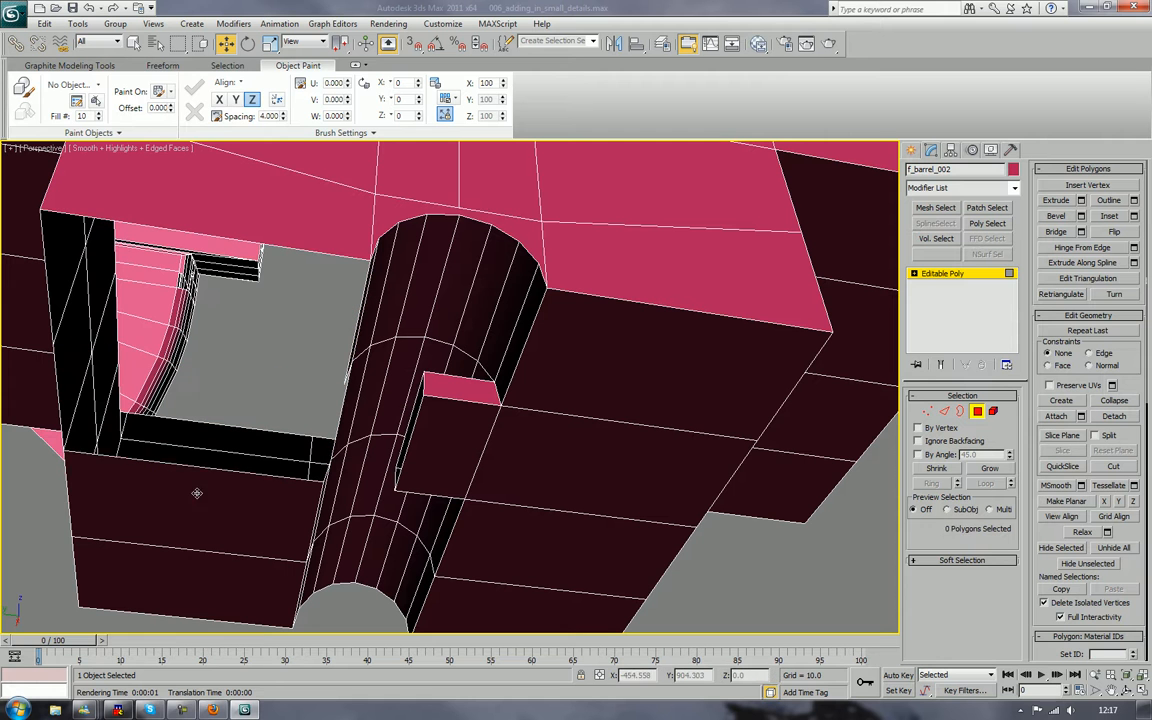
left_click(167, 590)
key("Delete")
Hinge the block's four remaining bottom polygons 180 degrees in 8 segments about the half-bridge's centre edge, and delete the polygons at the sweep's end
left_click(578, 368)
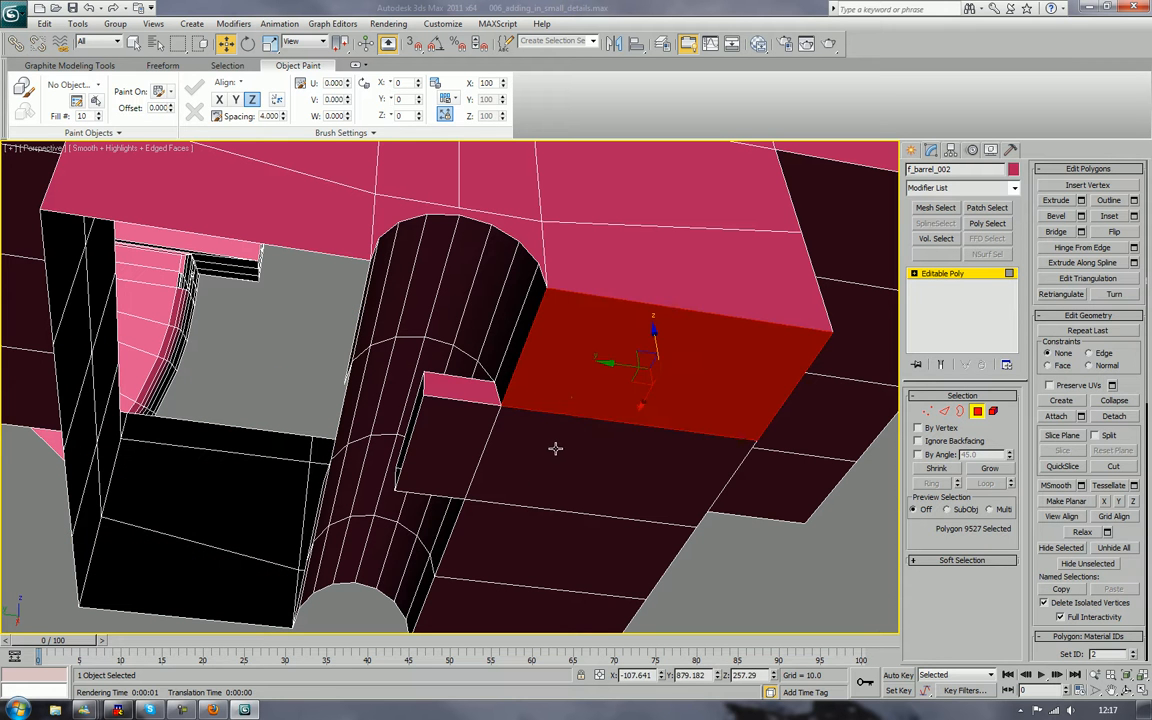
left_click(555, 450, "ctrl")
left_click(537, 545, "ctrl")
left_click(507, 590, "ctrl")
middle_click_drag(515, 588, 536, 542)
scroll(524, 546, "down", 4)
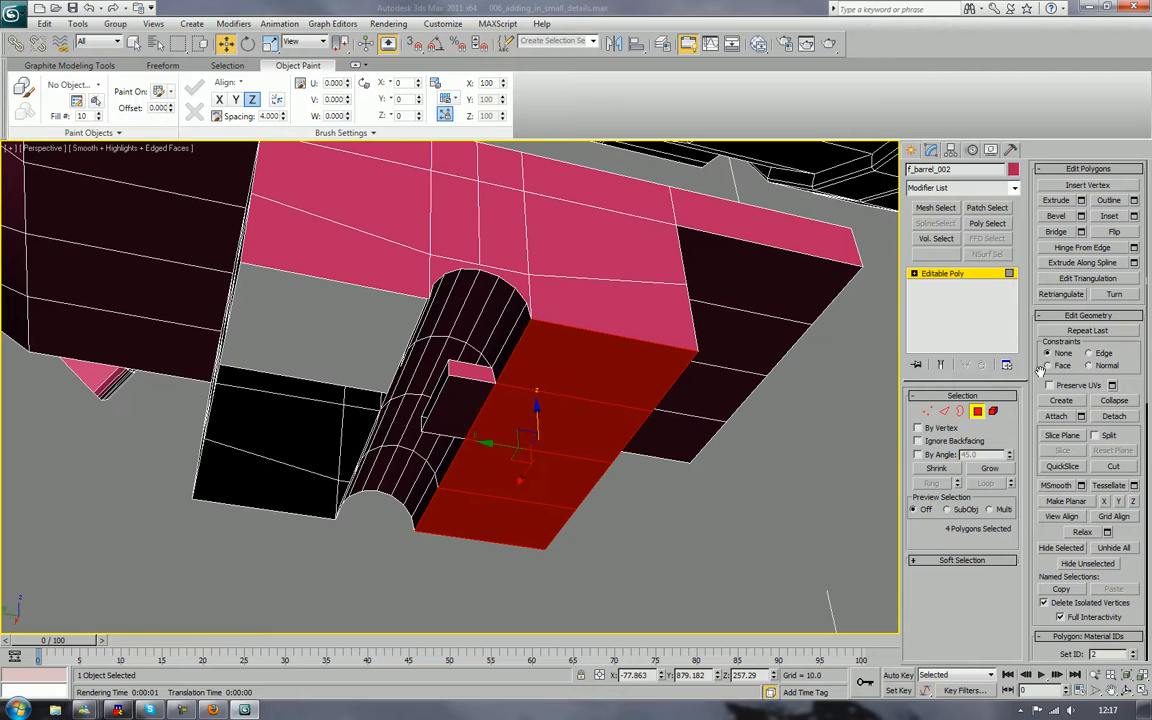
left_click(1133, 247)
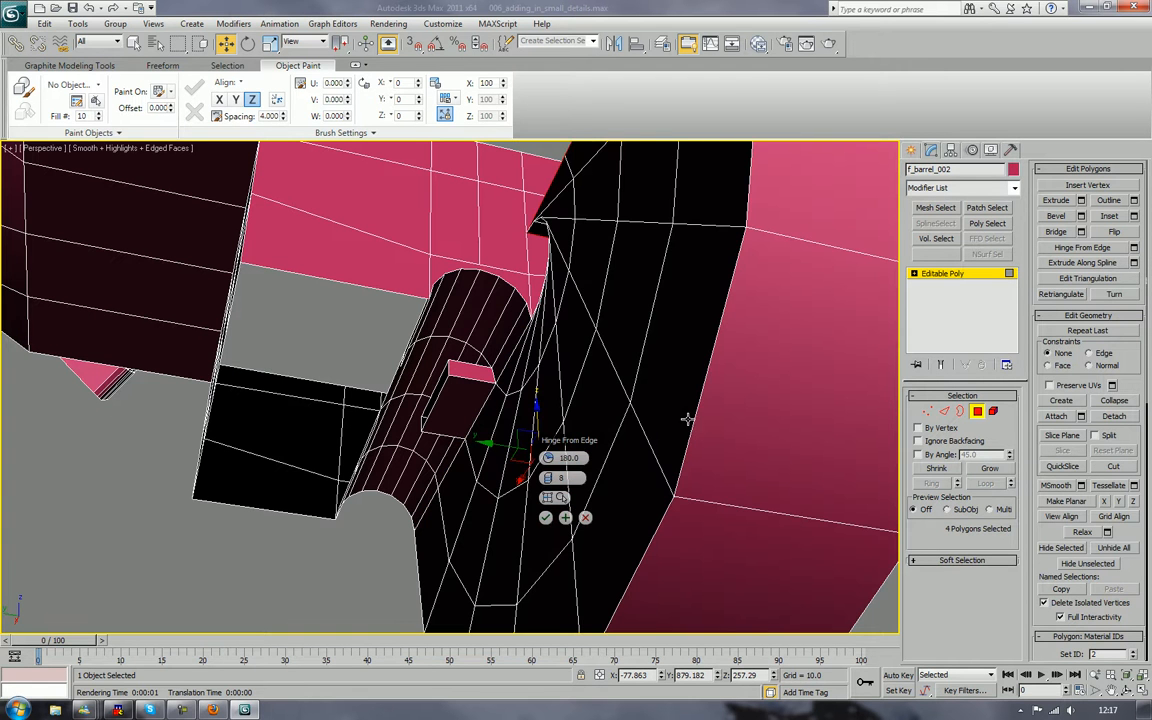
left_click(547, 497)
left_click(437, 395)
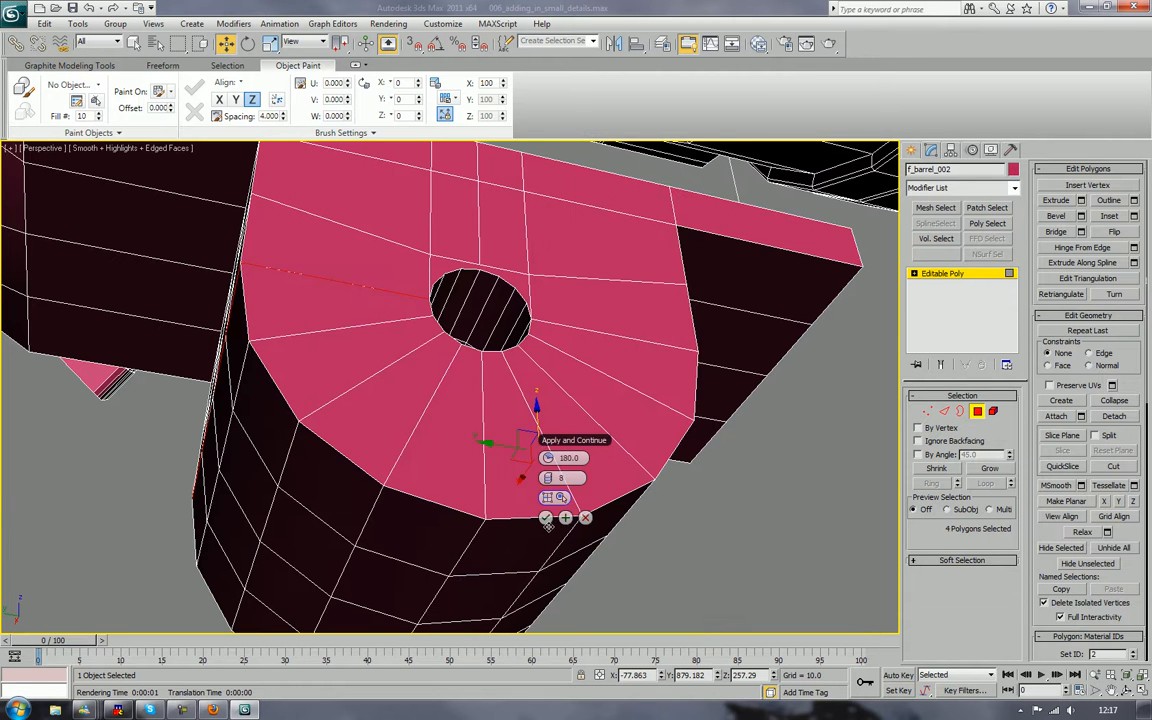
left_click(545, 517)
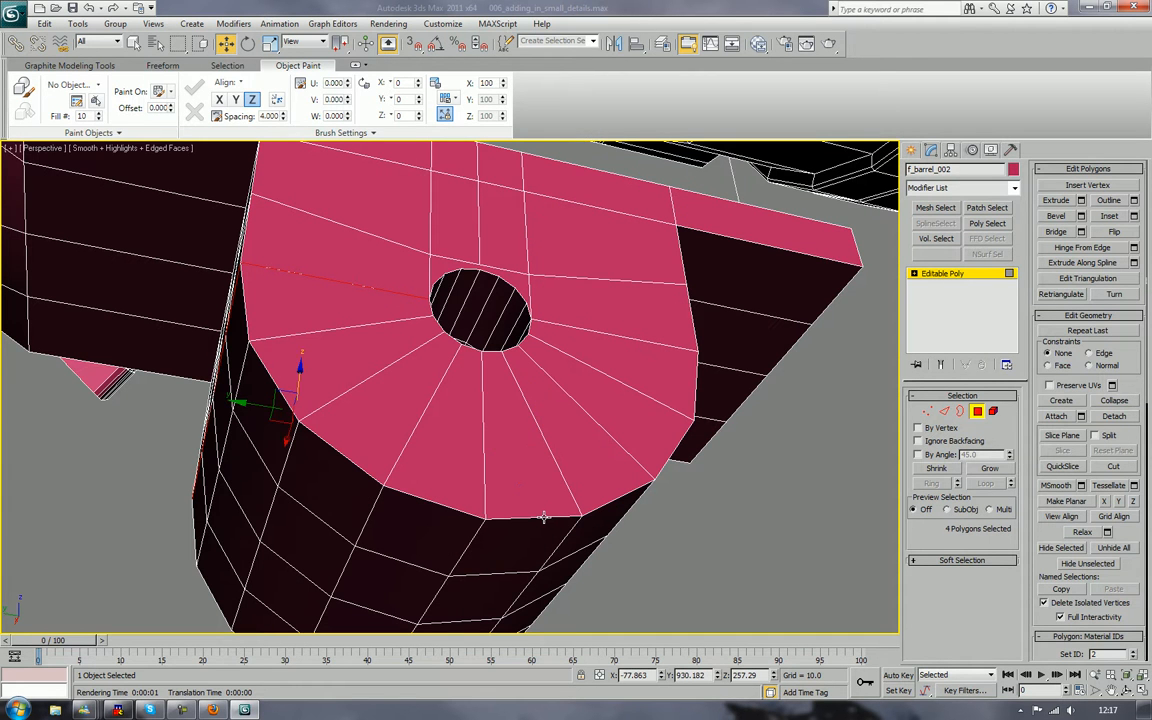
key("Delete")
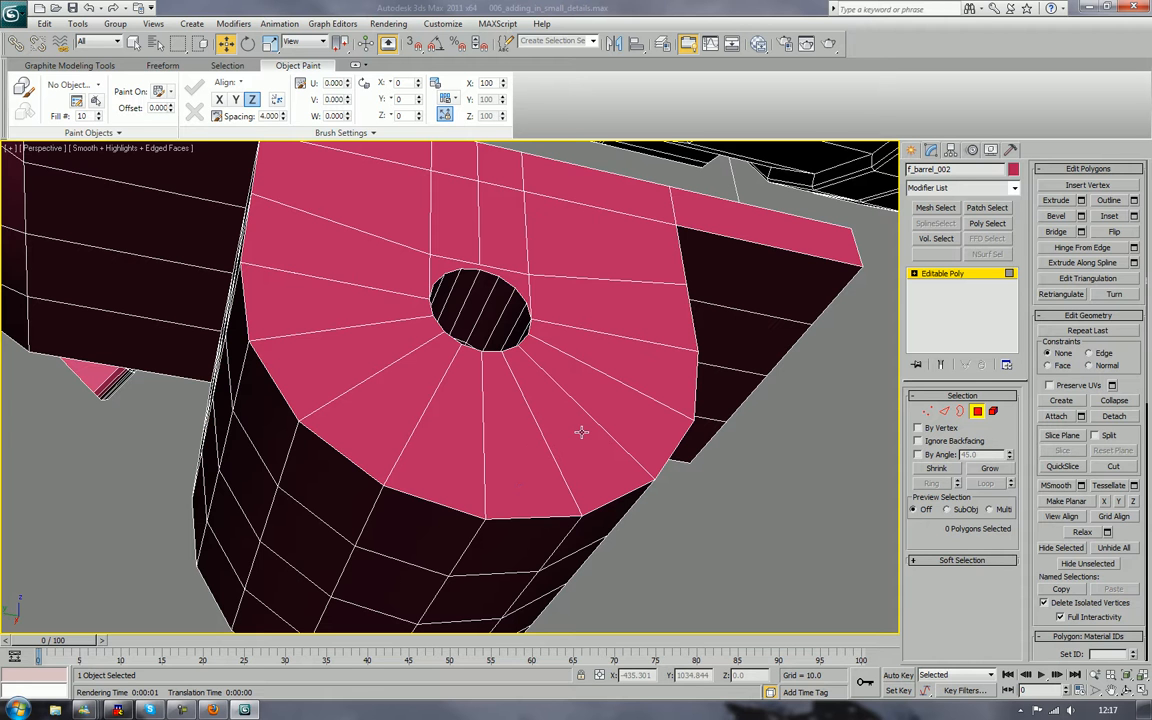
Weld the vertices along the seam where the hinged end meets the block, using a threshold of 2.127
middle_click_drag(578, 431, 543, 470, "alt")
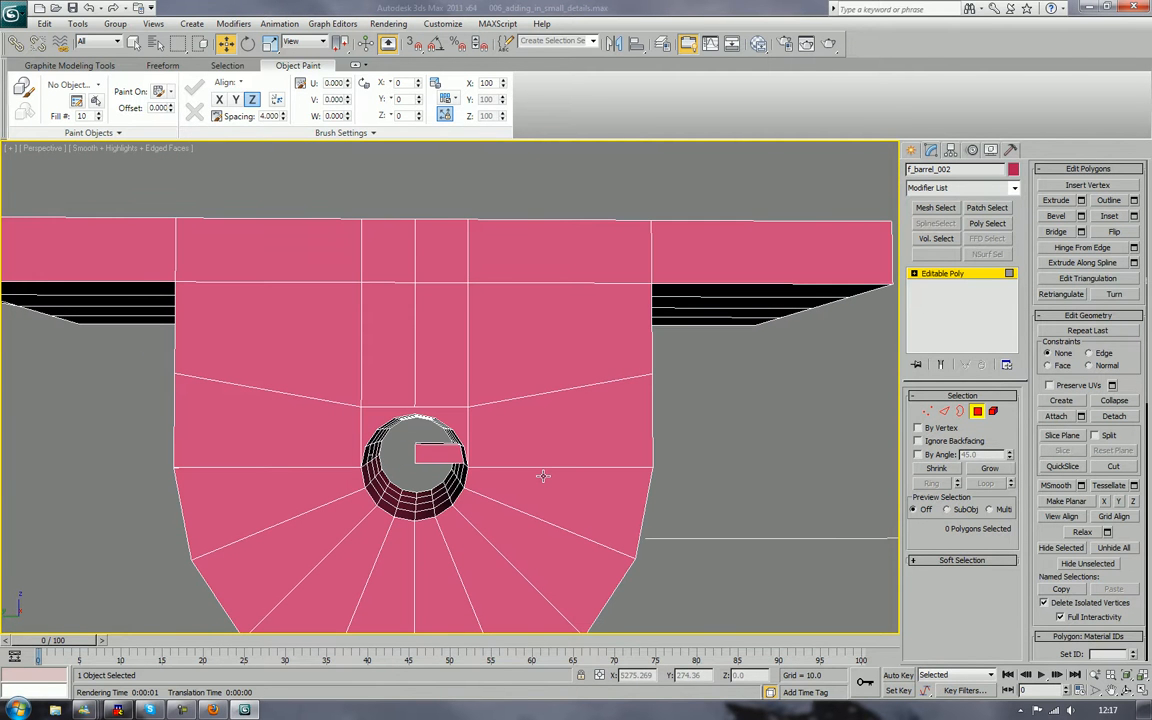
left_click(926, 411)
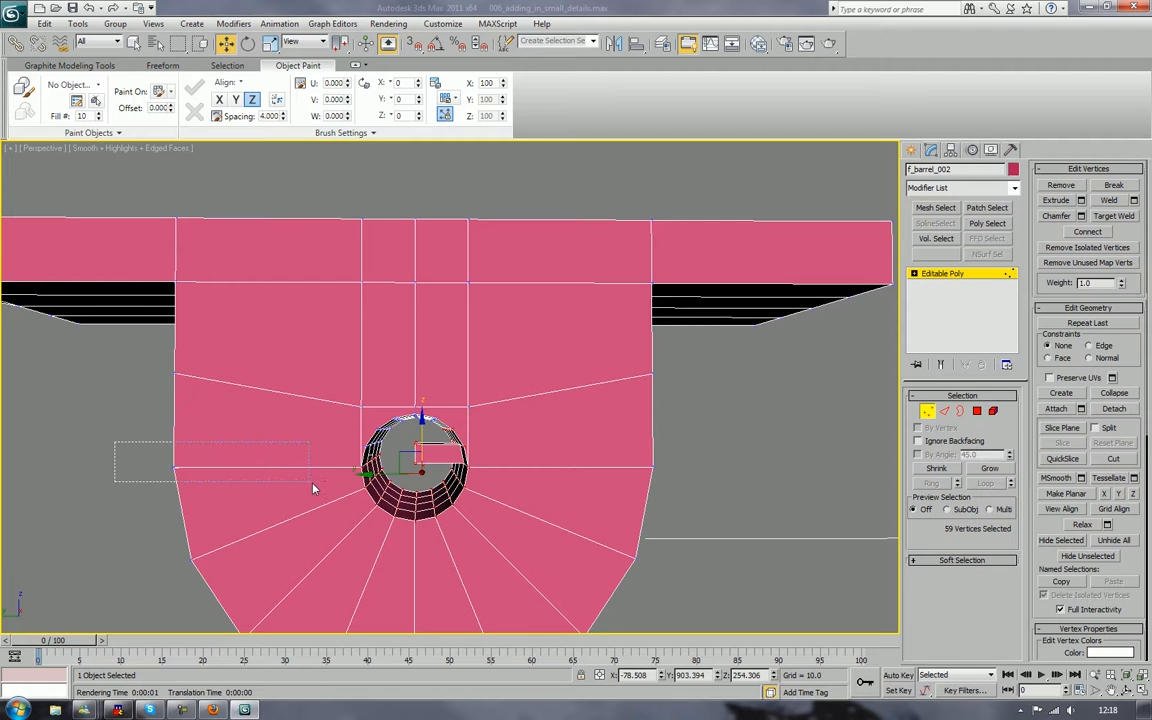
left_click_drag(312, 488, 312, 485)
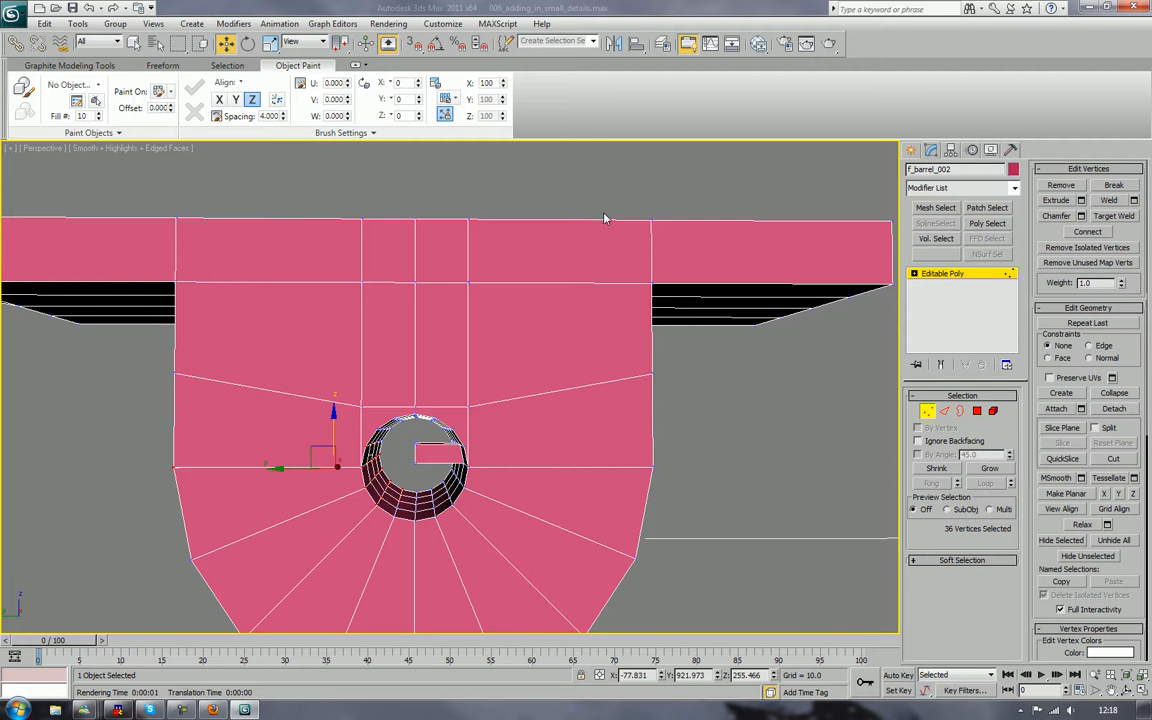
left_click(1134, 201)
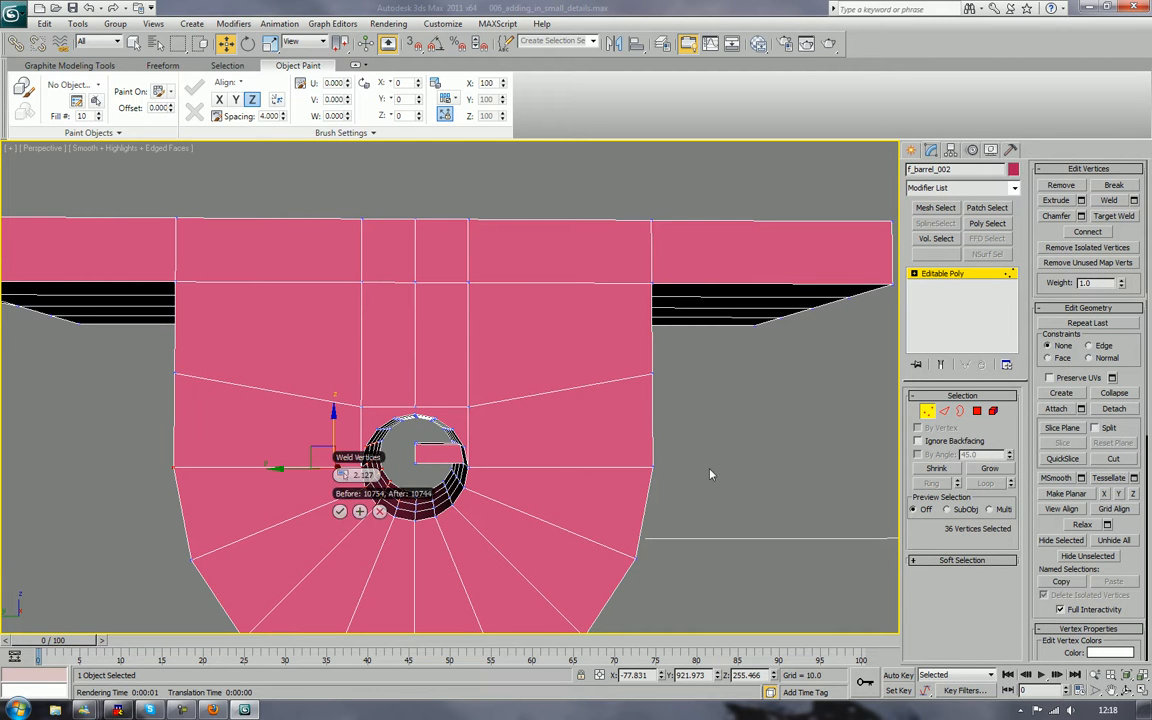
left_click(340, 511)
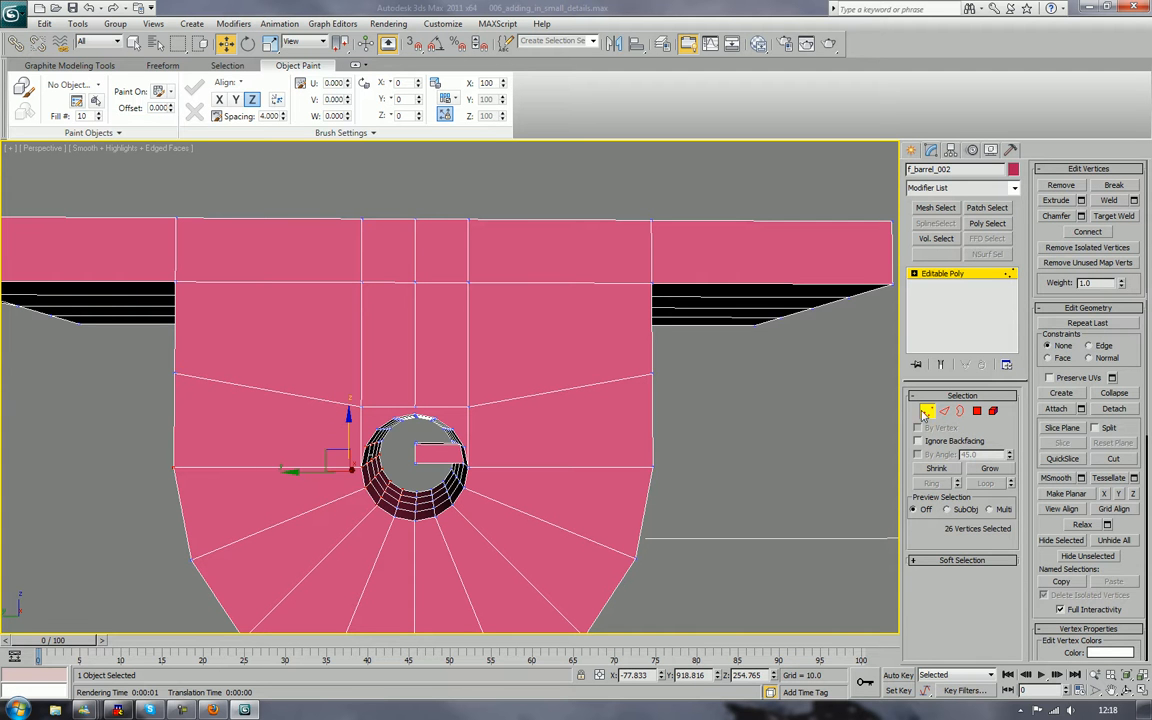
Delete the leftover half-bridge polygons inside the round hole
key("4")
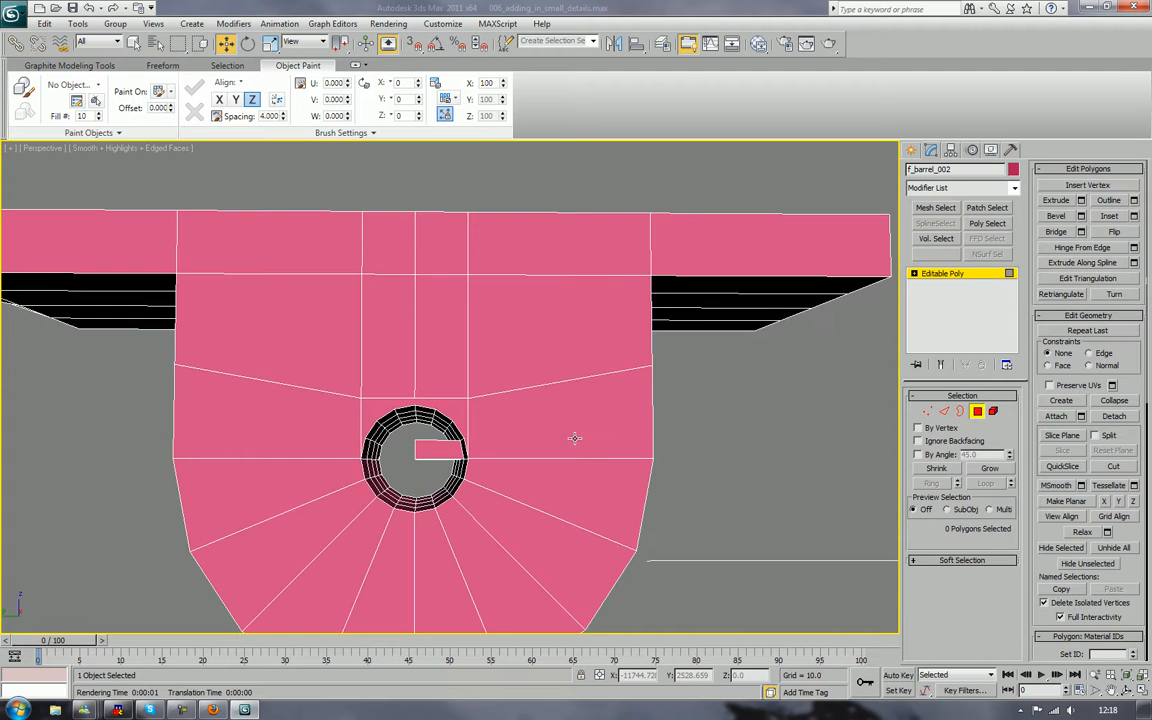
left_click_drag(409, 438, 441, 466)
key("Delete")
Cap the two open borders left on opposite inner walls of the round hole
scroll(445, 470, "up", 6)
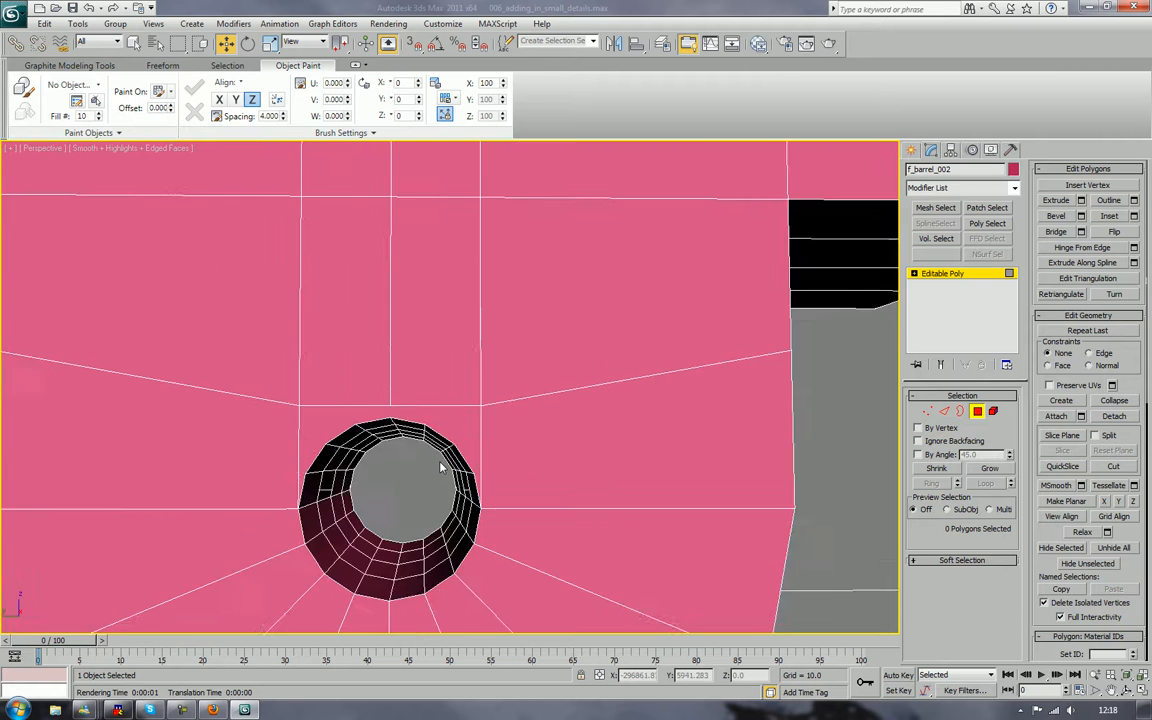
left_click(960, 411)
left_click(495, 462)
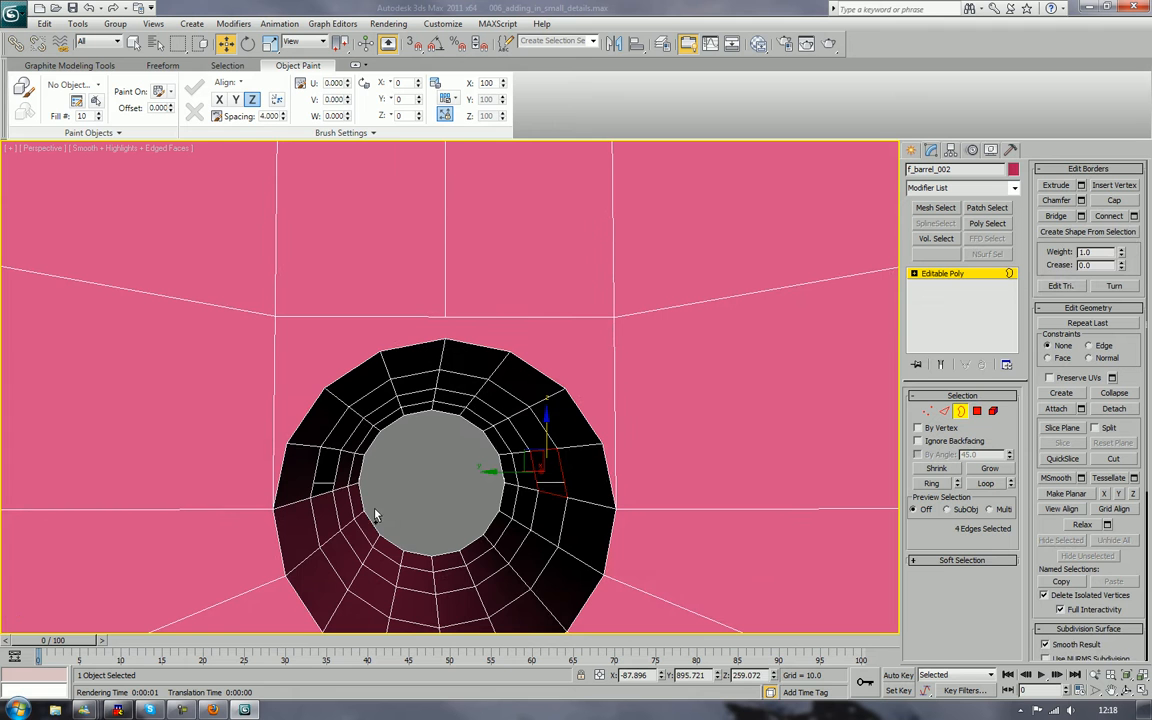
left_click(326, 492, "ctrl")
left_click(1114, 202)
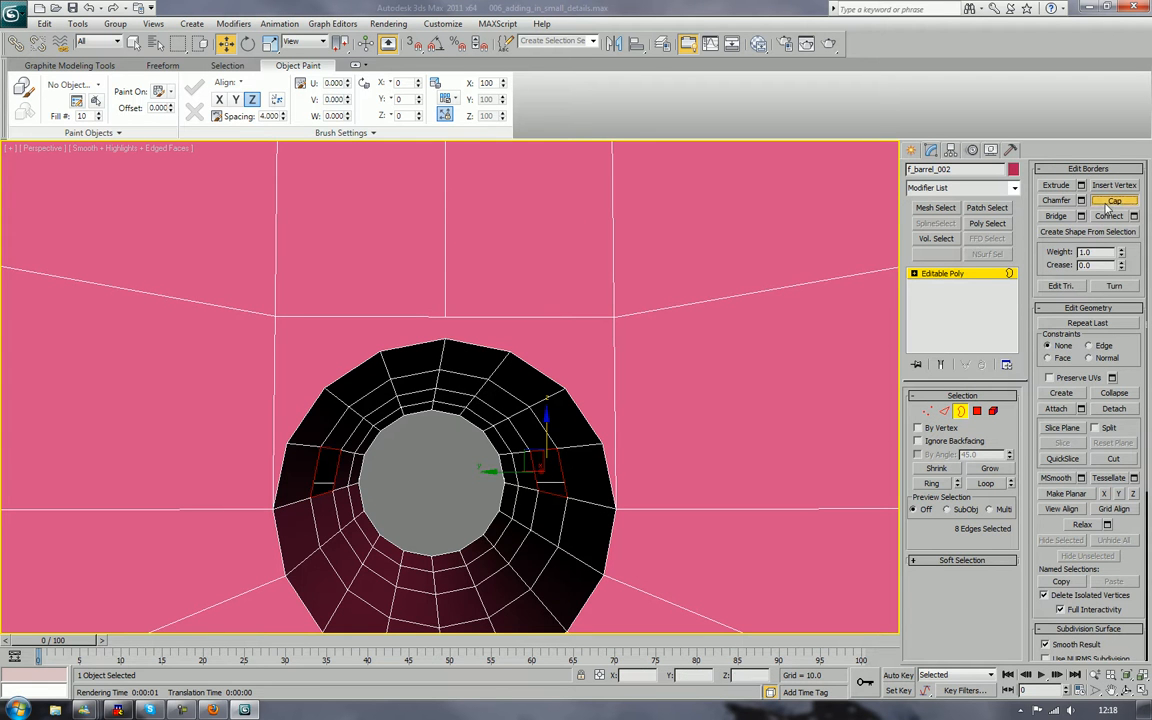
left_click(725, 441)
scroll(727, 444, "down", 5)
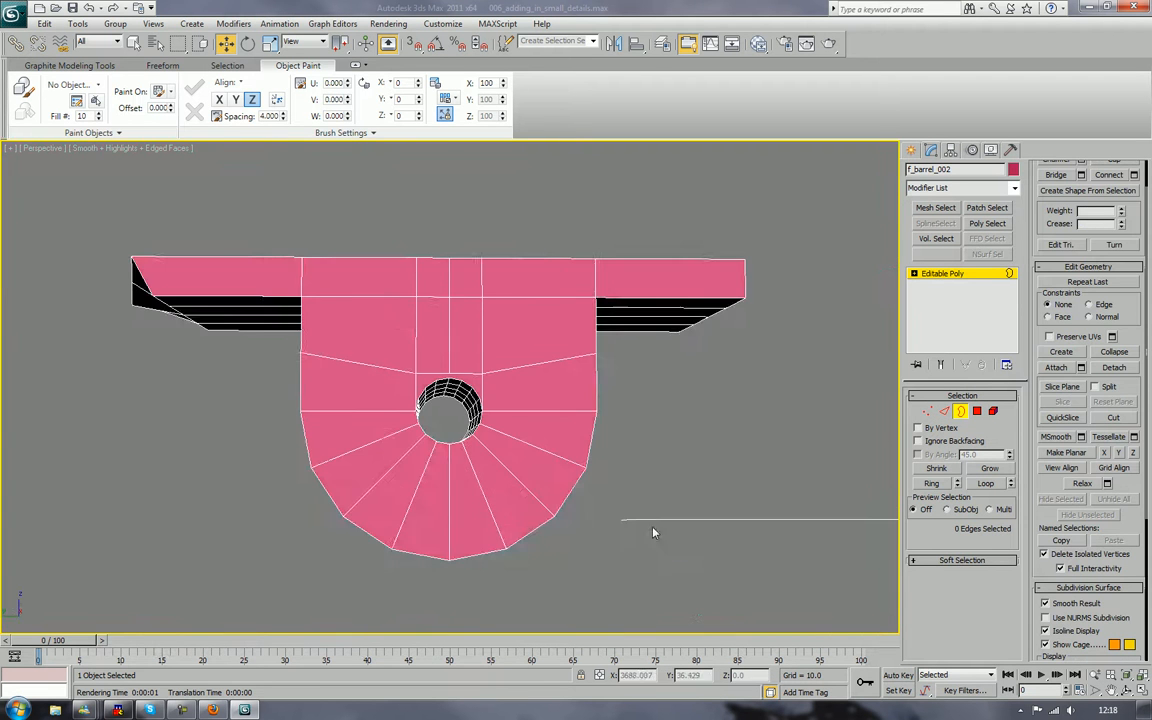
Select all vertices around the lug's round through-hole and scale them up in the end-face plane to about double the hole's diameter
mouse_move(661, 468)
middle_mouse_down("alt")
mouse_move(653, 481)
mouse_move(658, 469)
middle_mouse_up("alt")
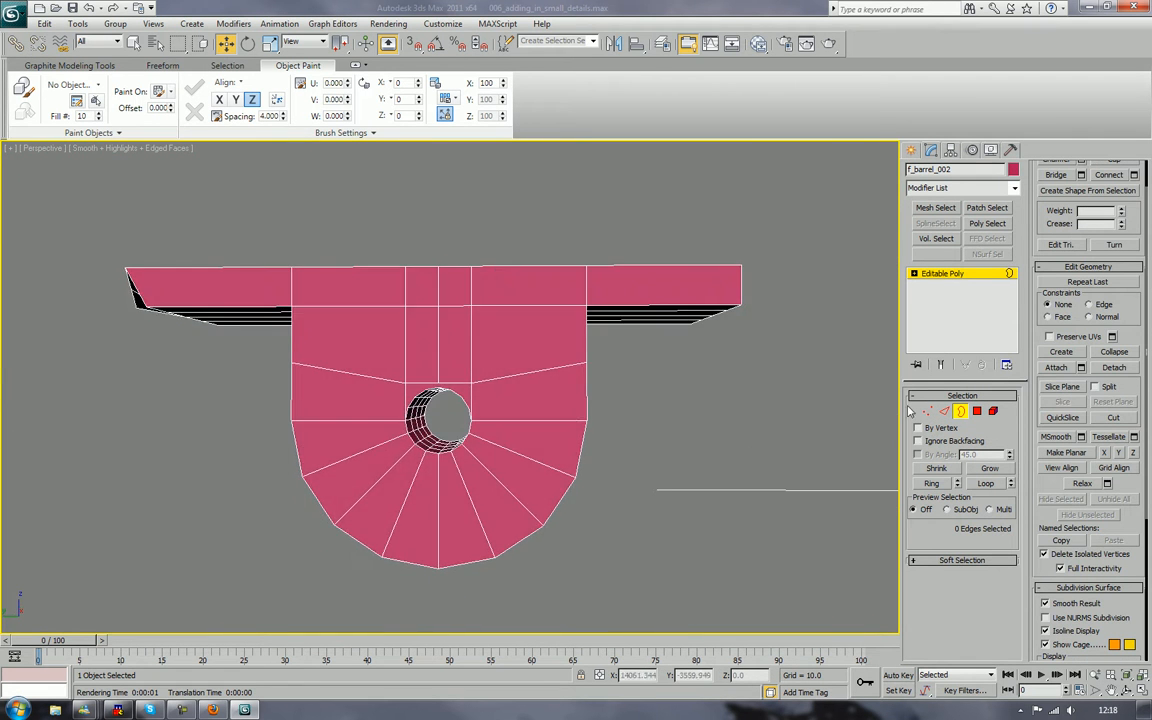
left_click(943, 412)
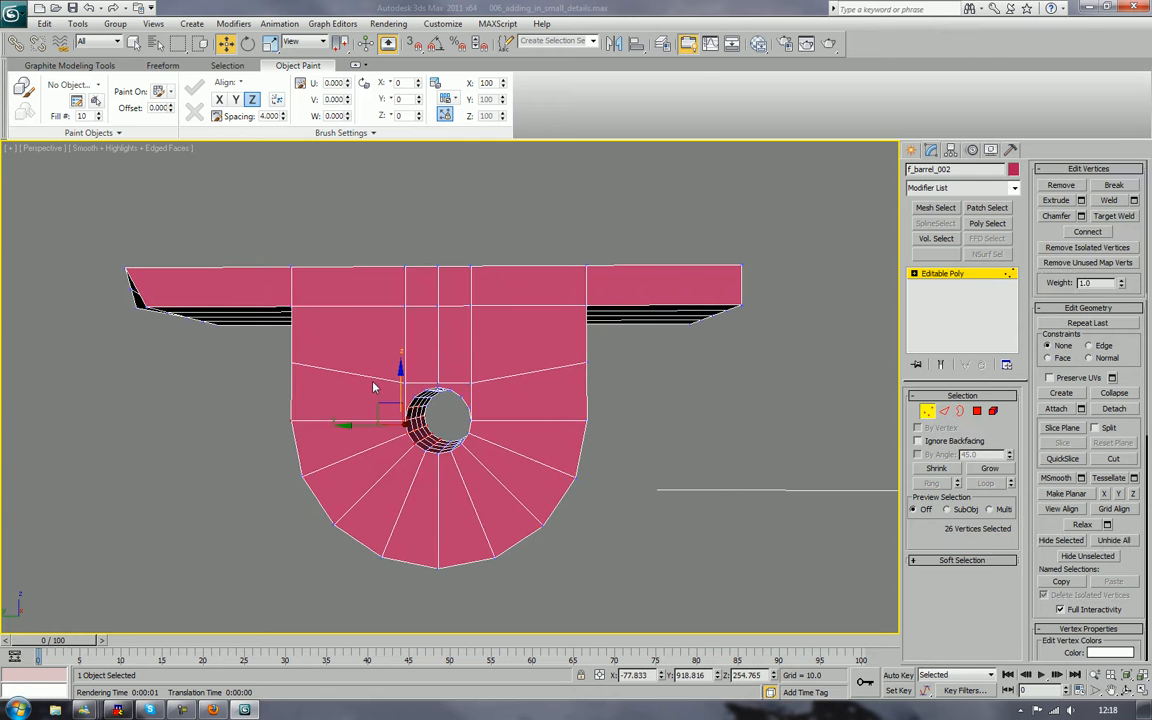
left_click_drag(499, 484, 500, 483)
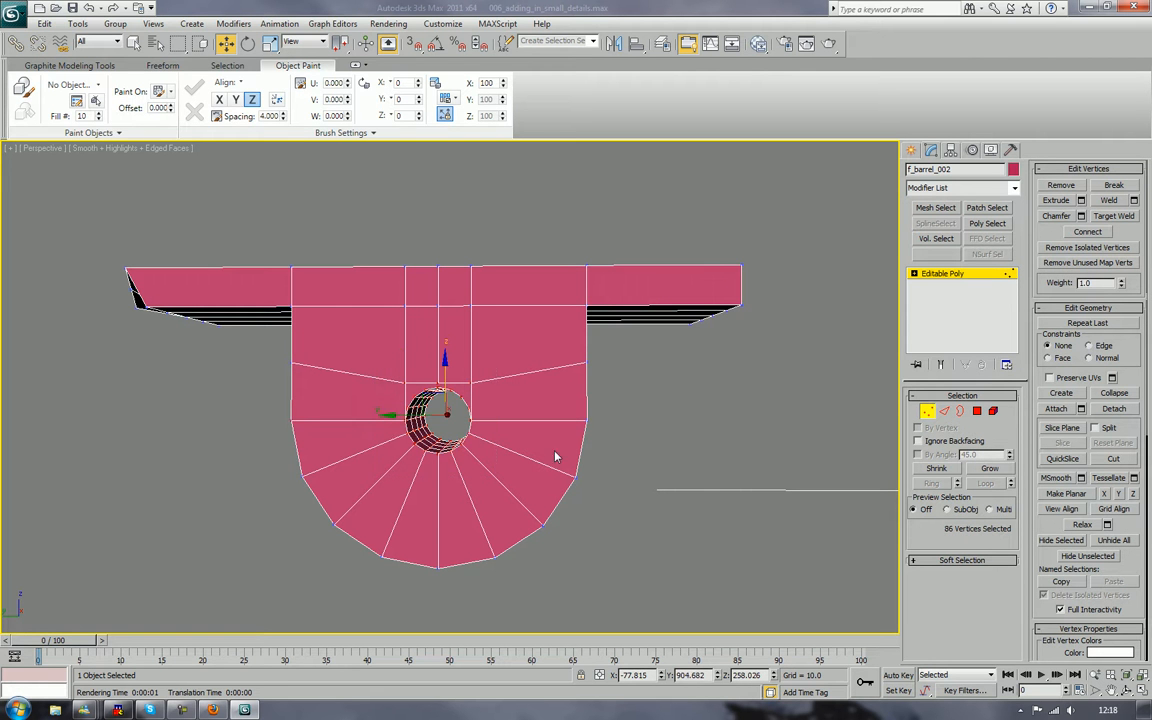
left_click(270, 43)
left_click_drag(445, 463, 485, 528)
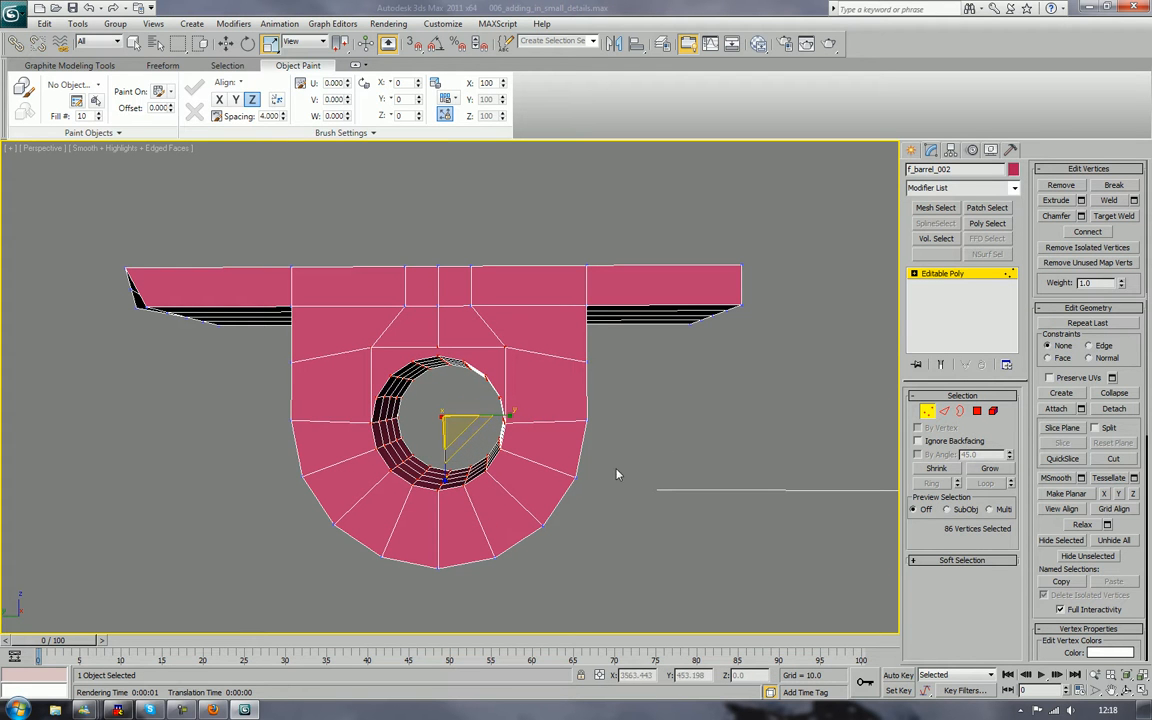
left_click(731, 402)
Chamfer the edges where both sides of the lug meet the flat plate repeatedly to form rounded transitions, undoing the surplus last chamfer
middle_click_drag(666, 432, 636, 405, "alt")
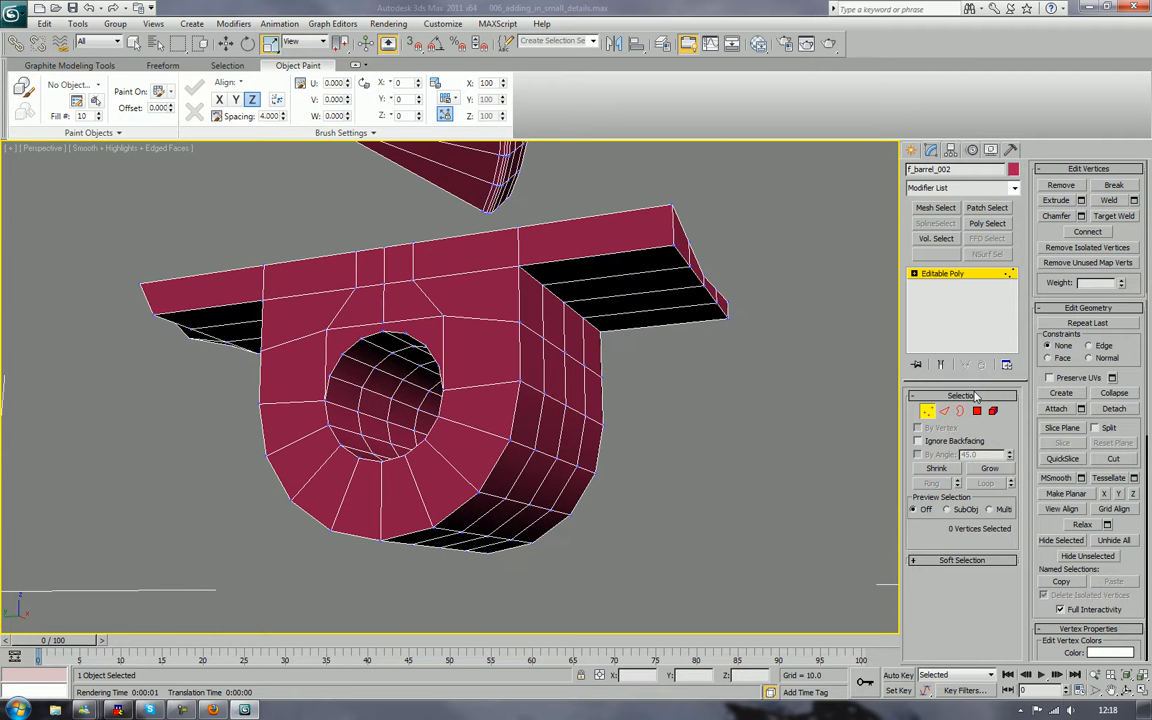
key("2")
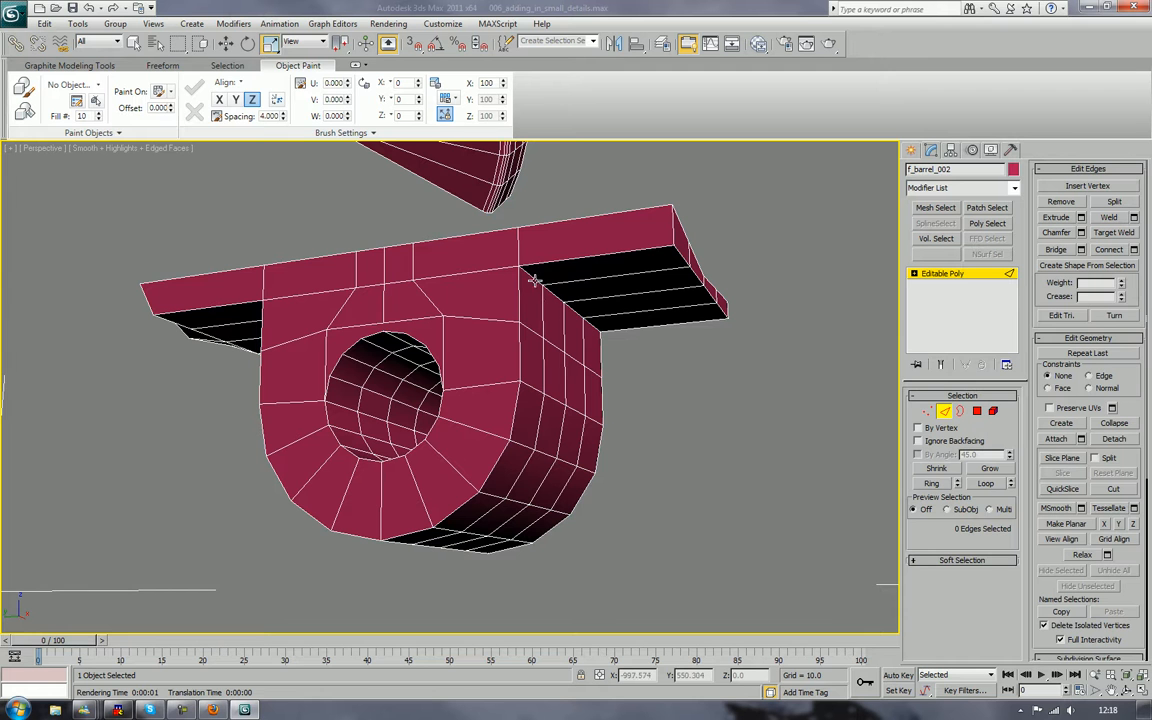
left_click(547, 299)
left_click(561, 292, "ctrl")
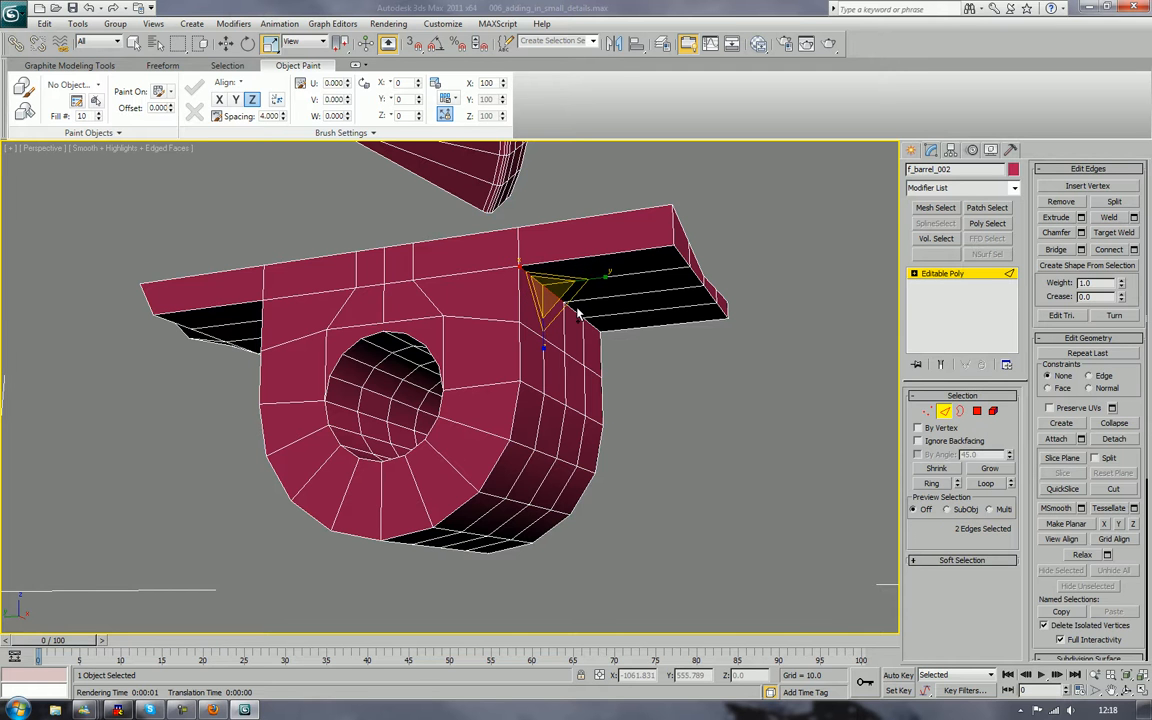
left_click(575, 317, "ctrl")
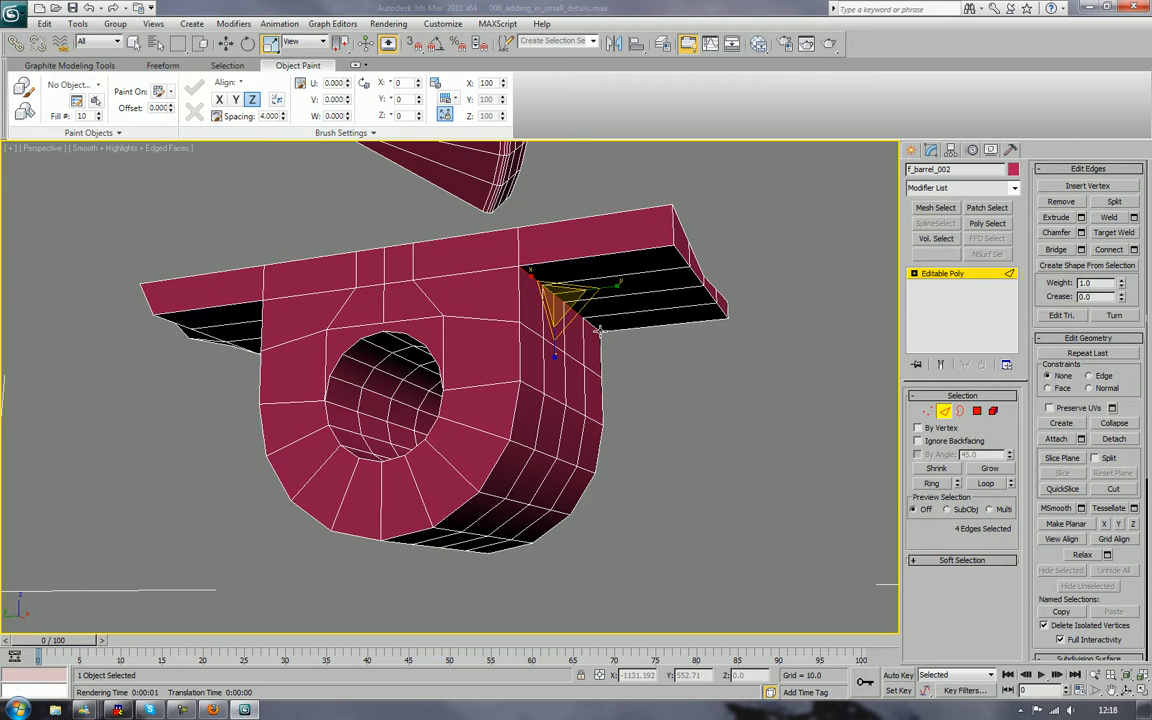
left_click(594, 327, "ctrl")
middle_click_drag(482, 316, 587, 318, "alt")
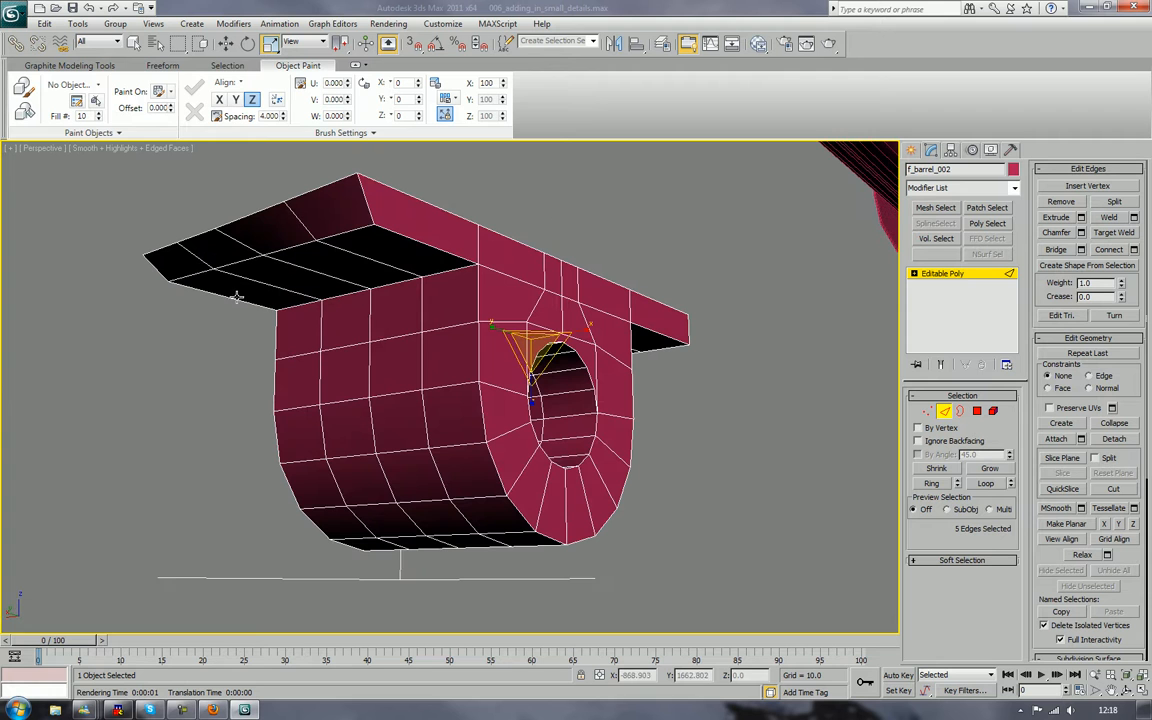
left_click(295, 301, "ctrl")
left_click(344, 294, "ctrl")
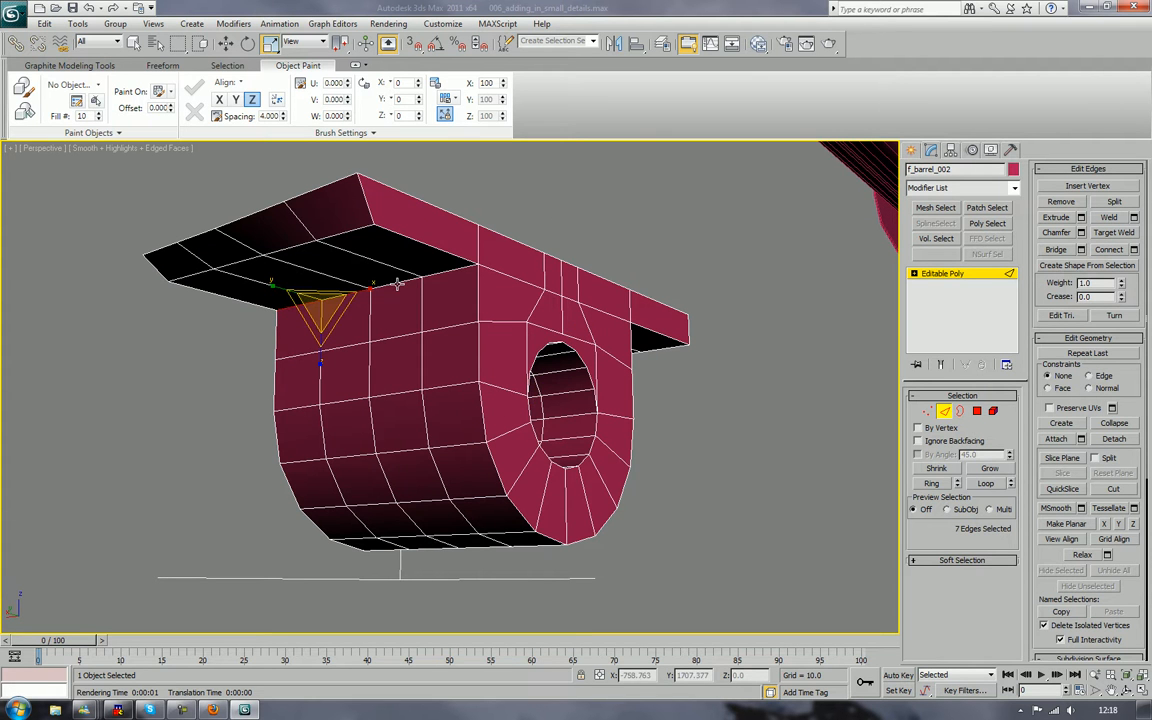
left_click(398, 282, "ctrl")
left_click(448, 280, "ctrl")
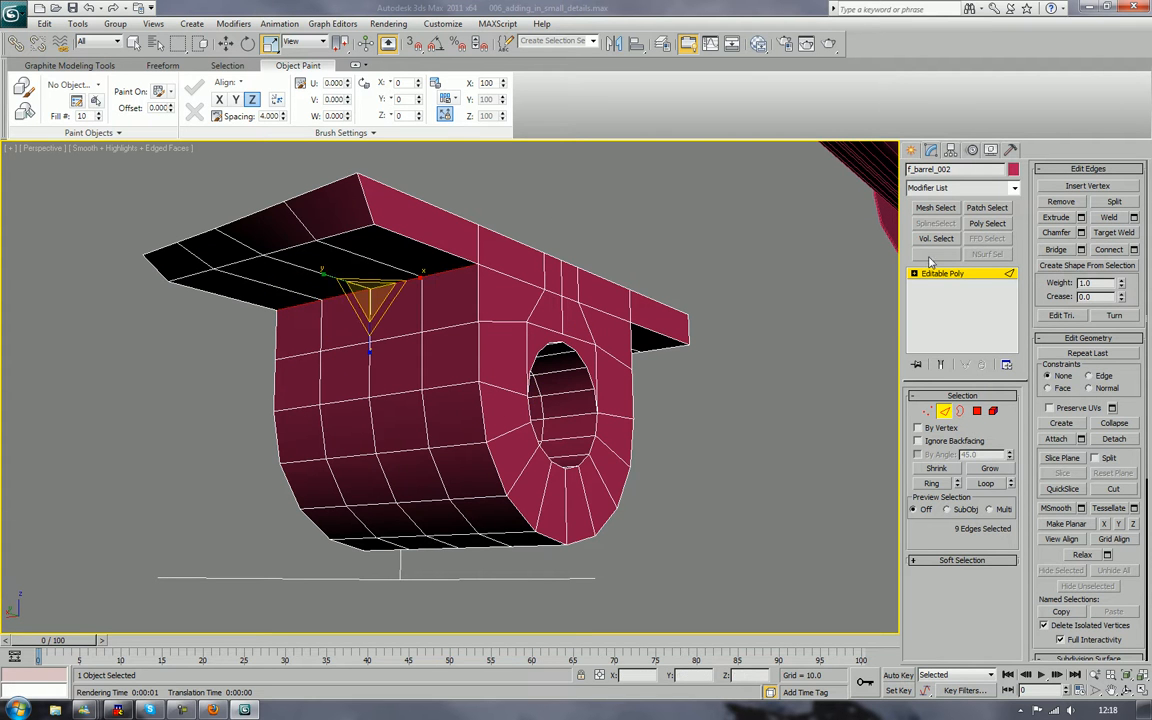
left_click(1054, 233)
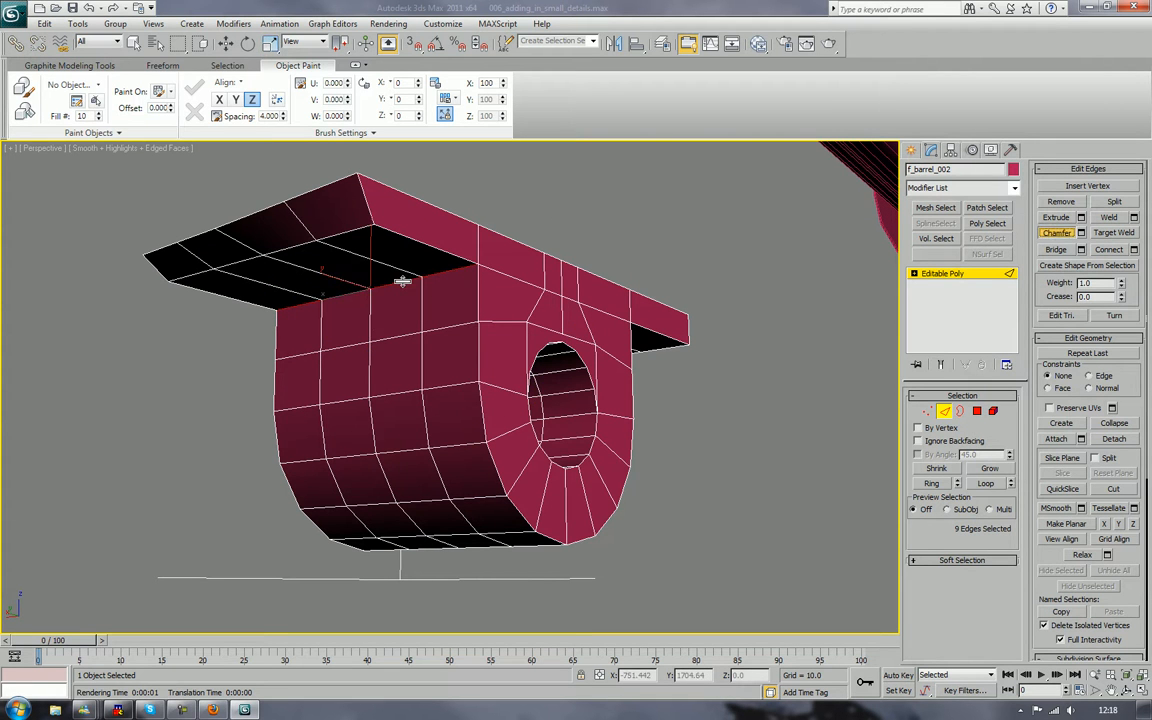
left_click_drag(401, 281, 423, 245)
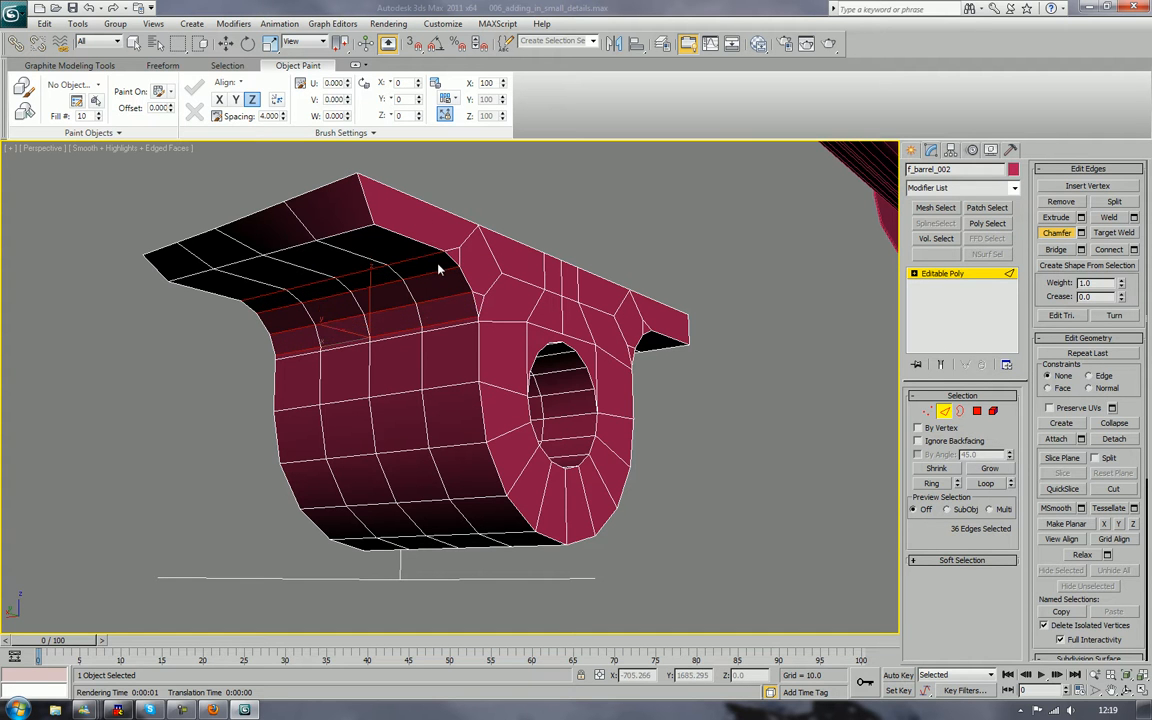
left_click_drag(441, 262, 442, 270)
key("ctrl+z")
left_click(672, 187)
middle_click_drag(672, 187, 645, 265, "alt")
scroll(692, 240, "up", 5)
scroll(663, 327, "up", 3)
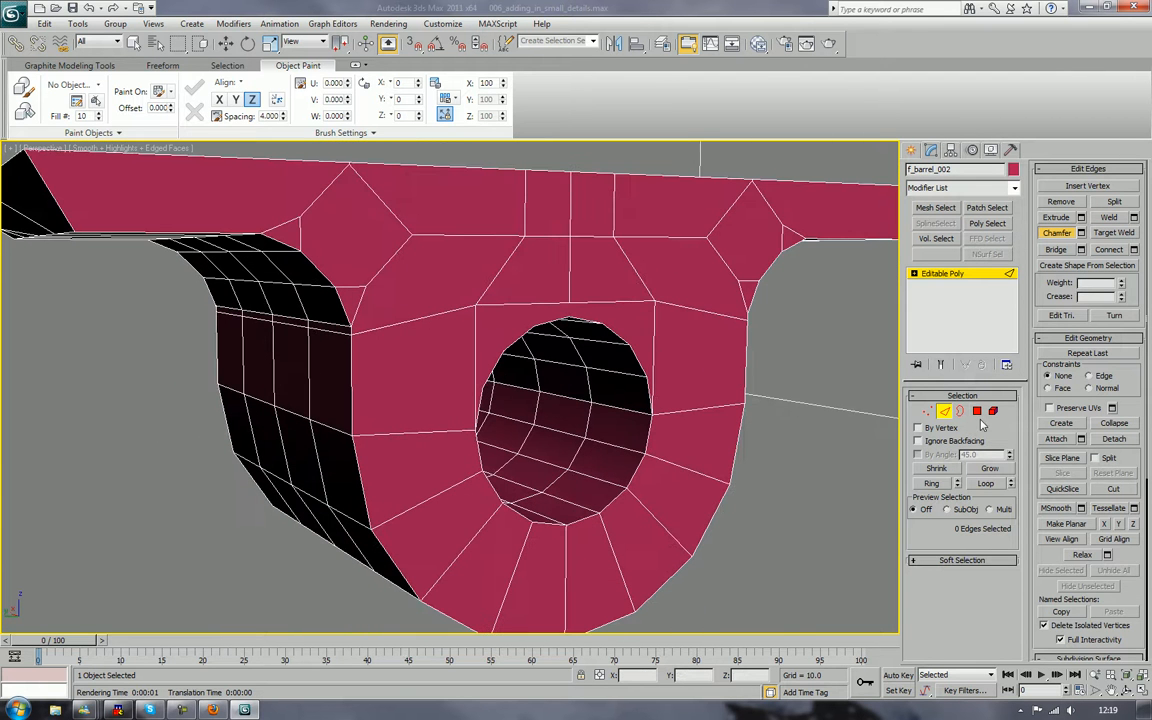
key("4")
left_click(432, 386)
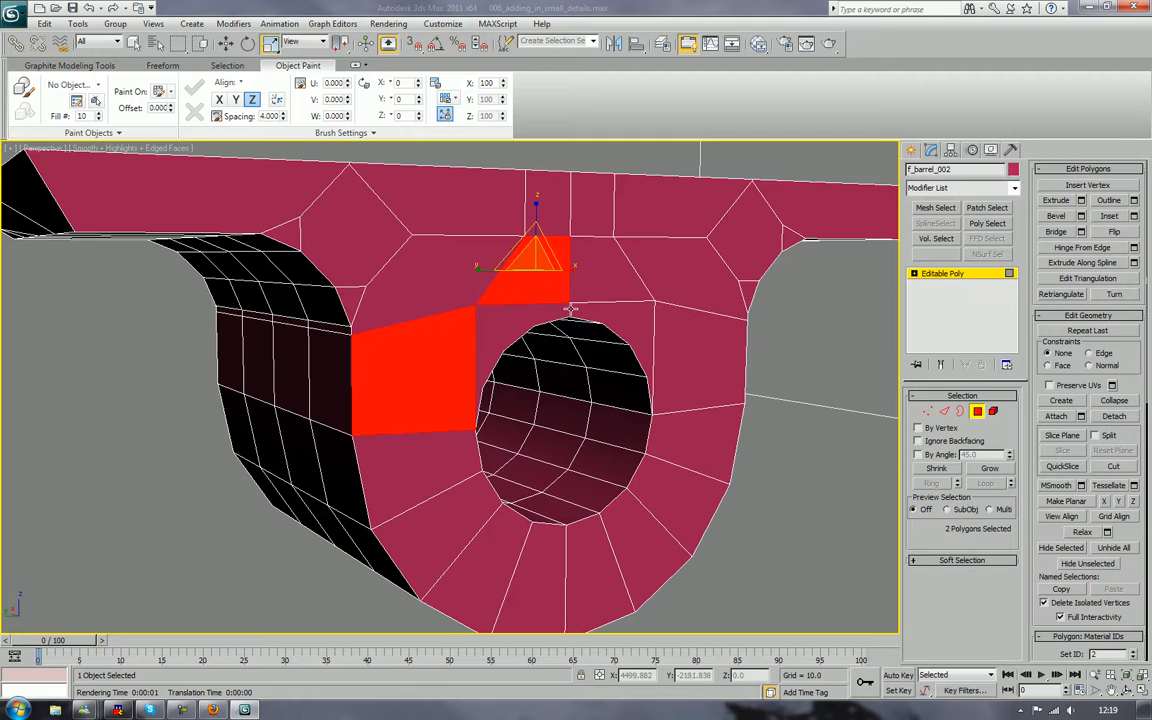
left_click(519, 322, "ctrl")
scroll(519, 322, "down", 5)
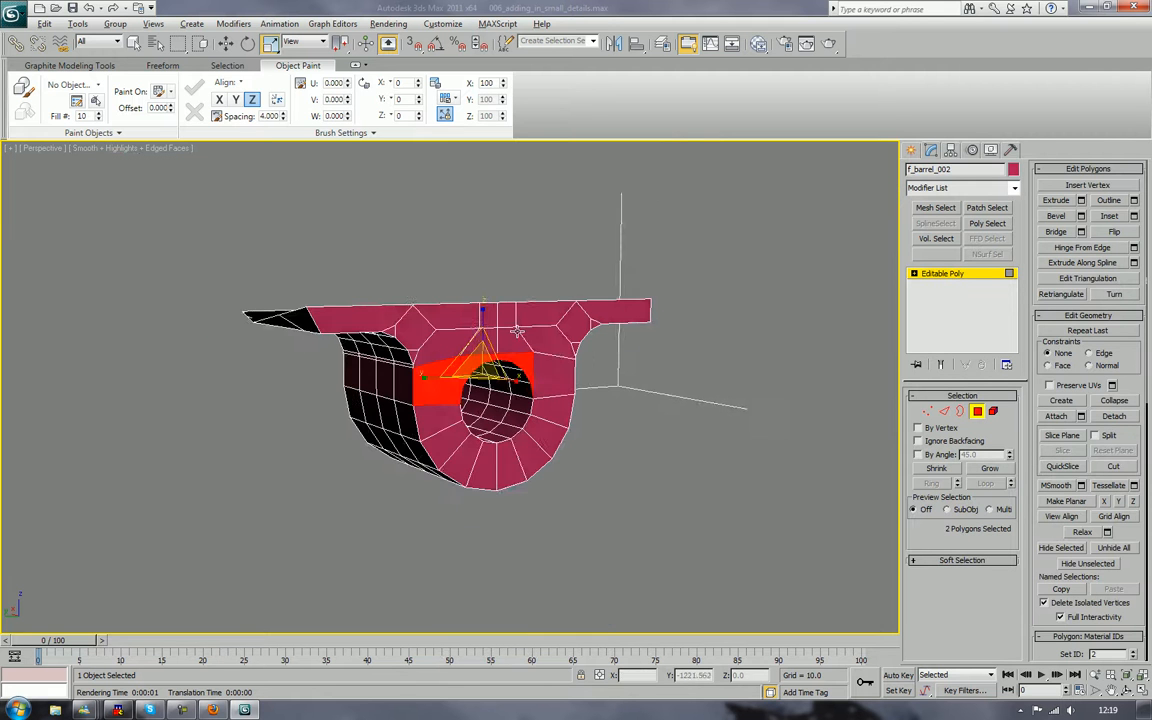
middle_click_drag(543, 389, 543, 391, "alt")
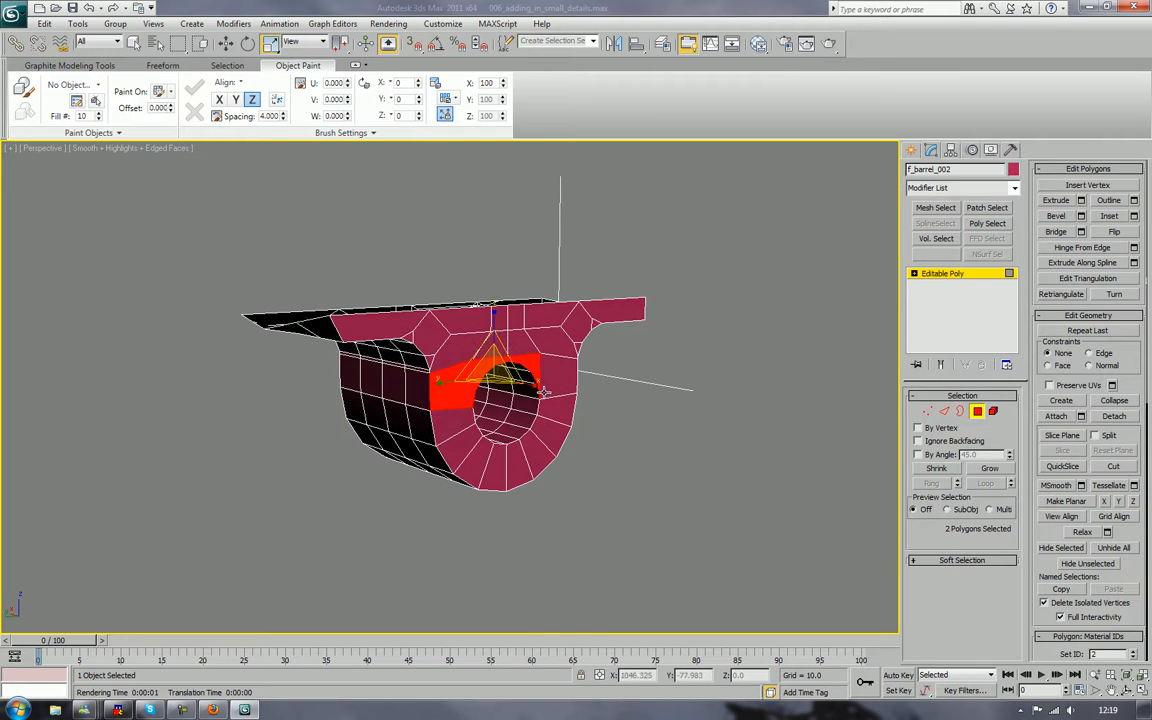
left_click(465, 423, "ctrl")
left_click(467, 444, "ctrl")
left_click(634, 447)
scroll(664, 445, "up", 4)
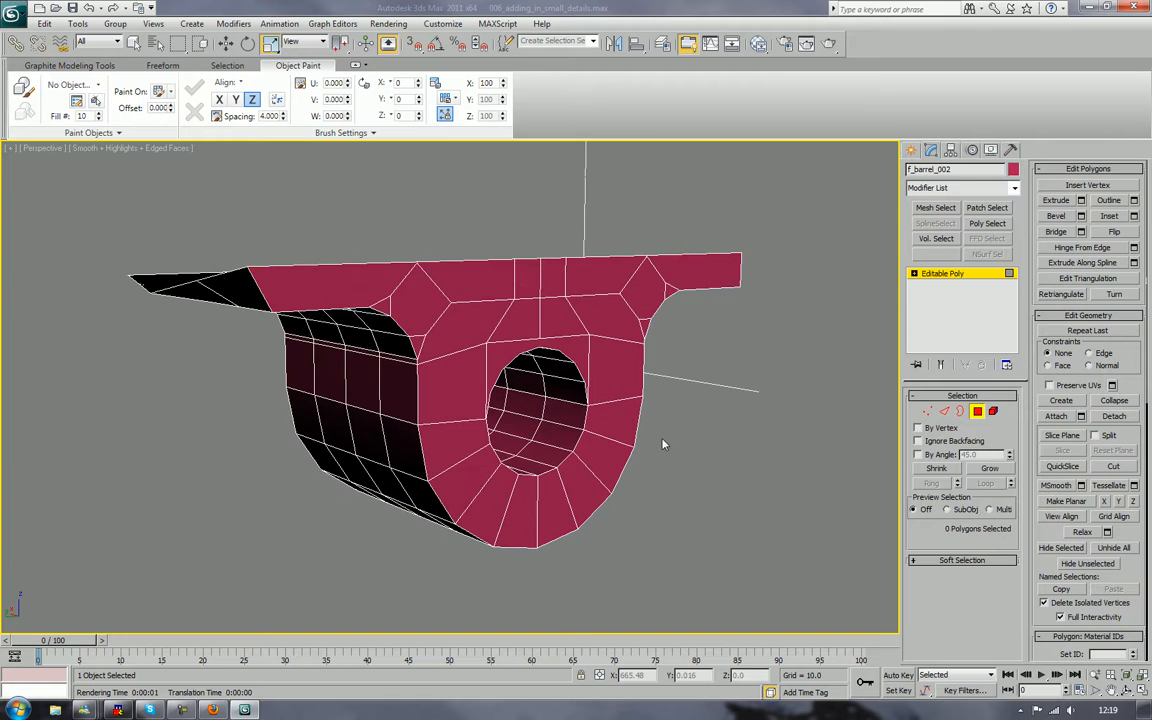
Select the outer edge loops around both end faces of the lug and give them a narrow chamfer
middle_click_drag(677, 449, 839, 394, "alt")
left_click(943, 411)
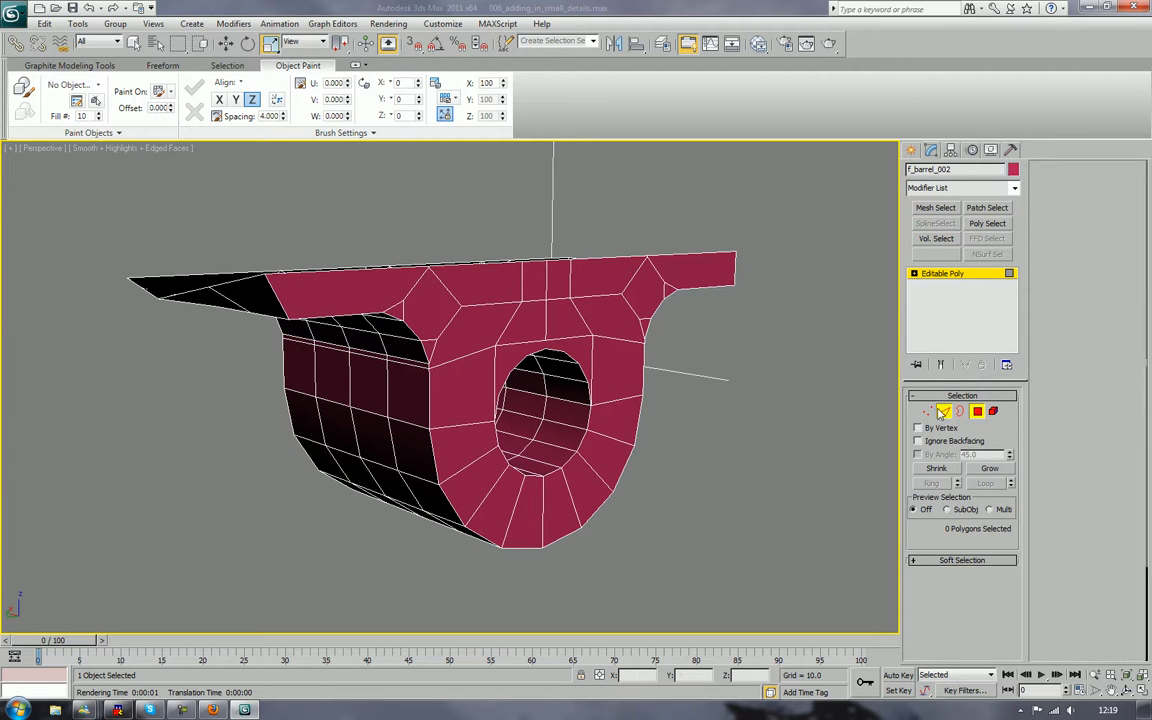
left_click(628, 472)
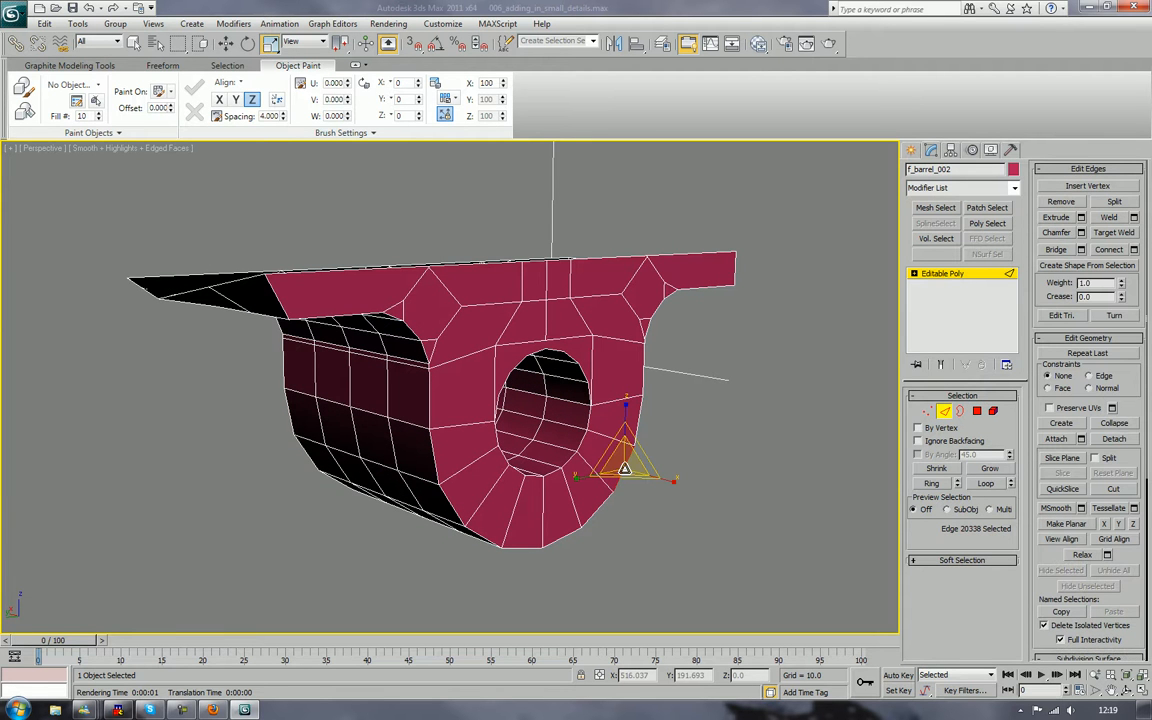
left_click(986, 484)
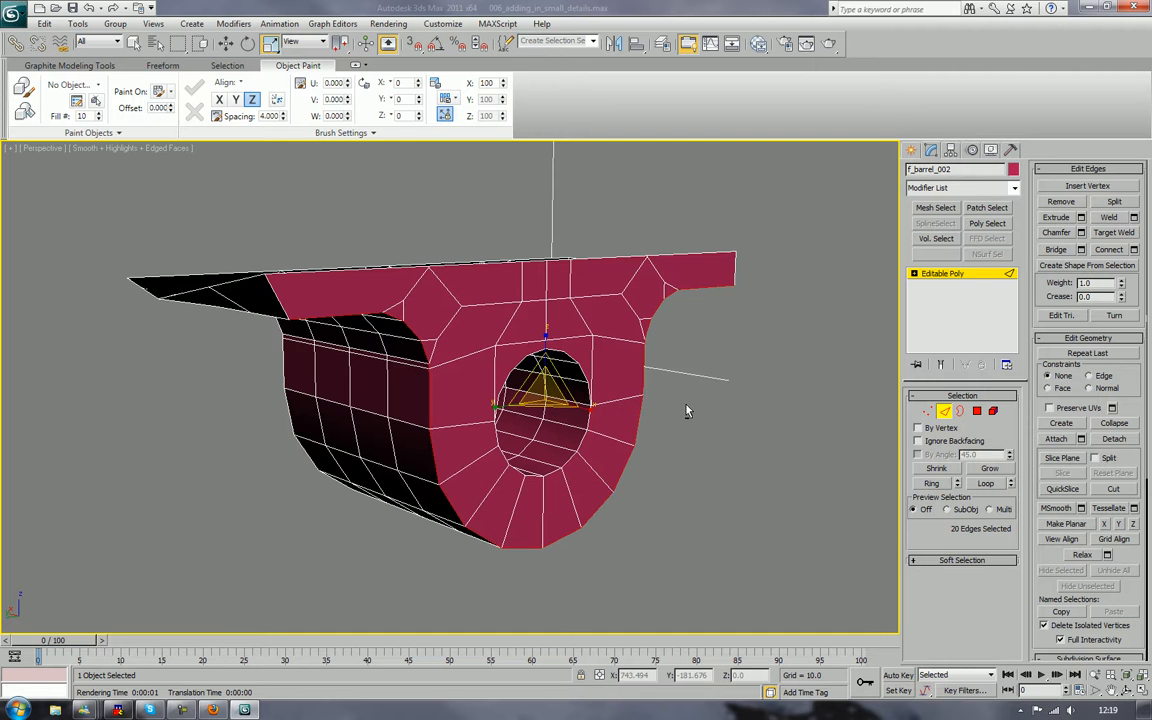
middle_click_drag(687, 411, 823, 398, "alt")
left_click(461, 436, "ctrl")
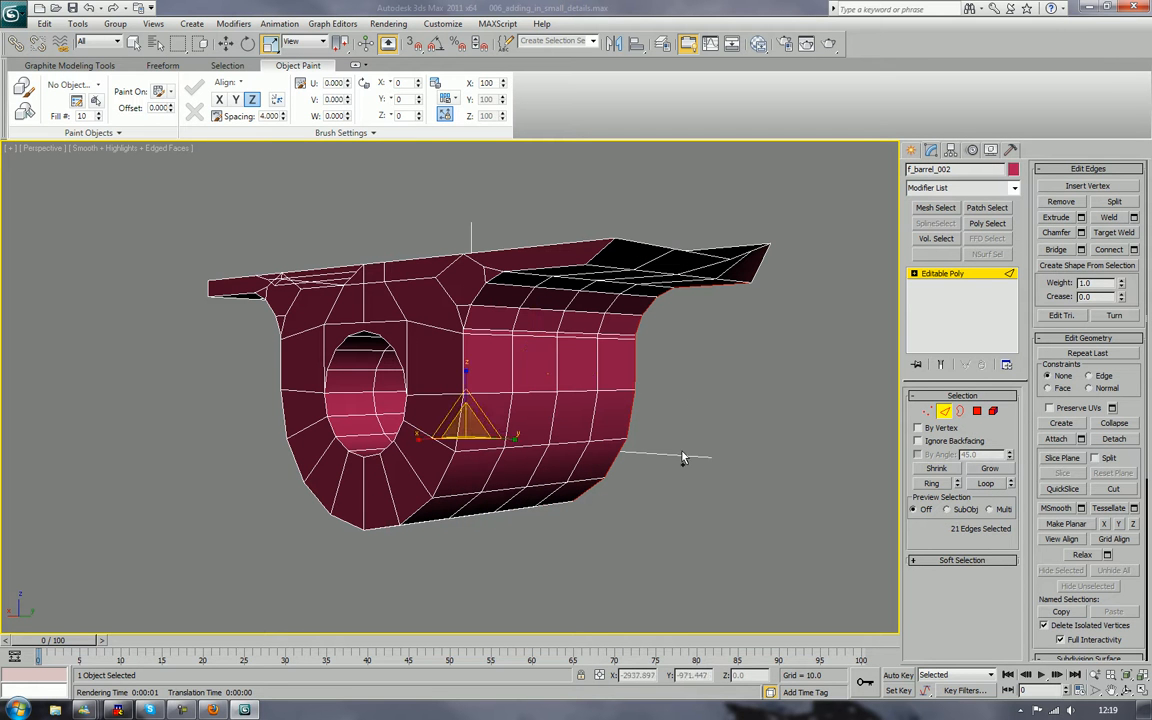
key("ctrl+z")
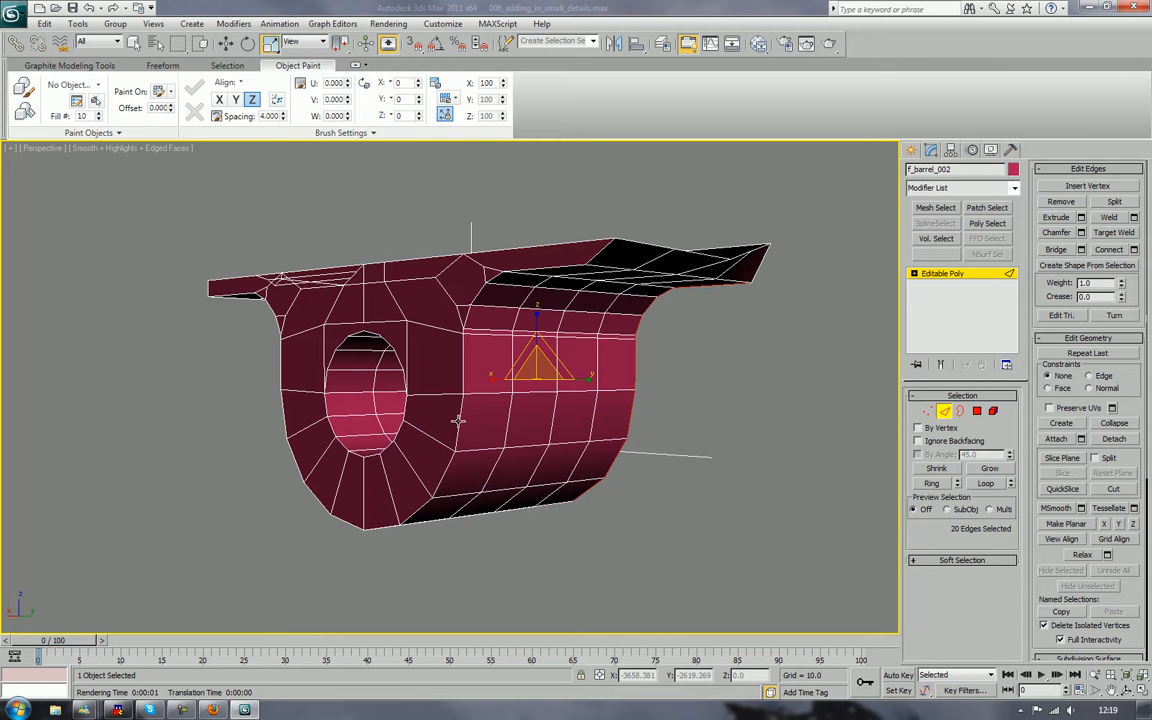
left_click(458, 420, "ctrl")
left_click(986, 484)
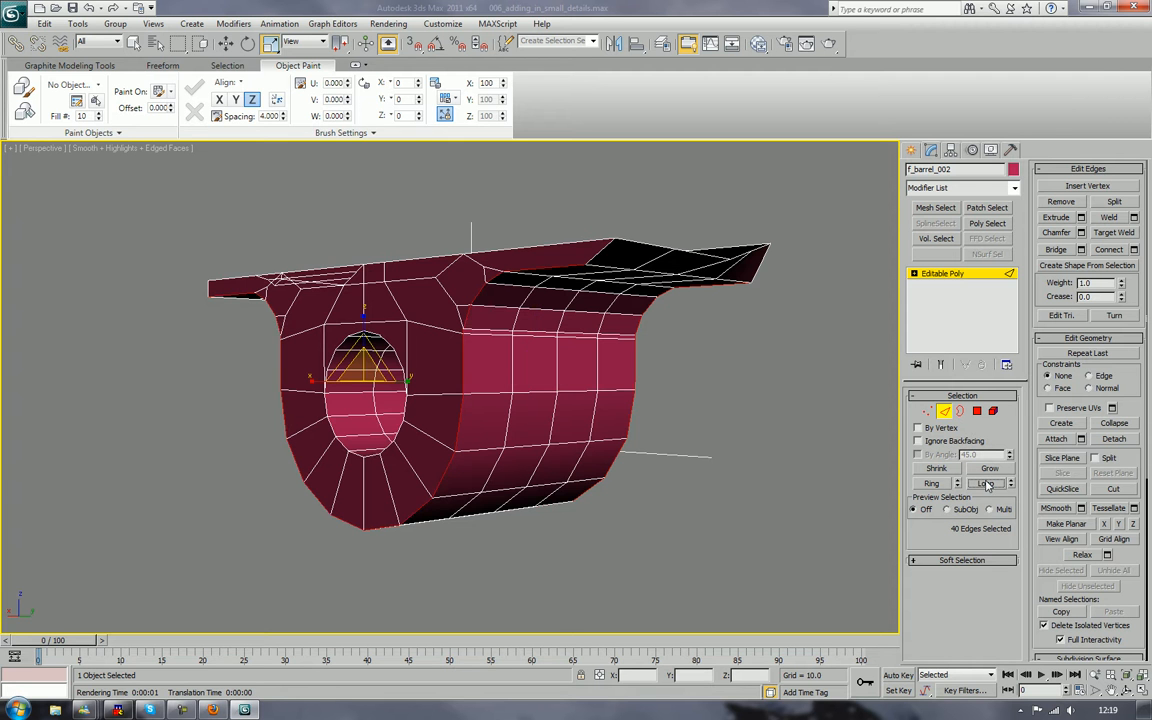
middle_click_drag(896, 413, 751, 417, "alt")
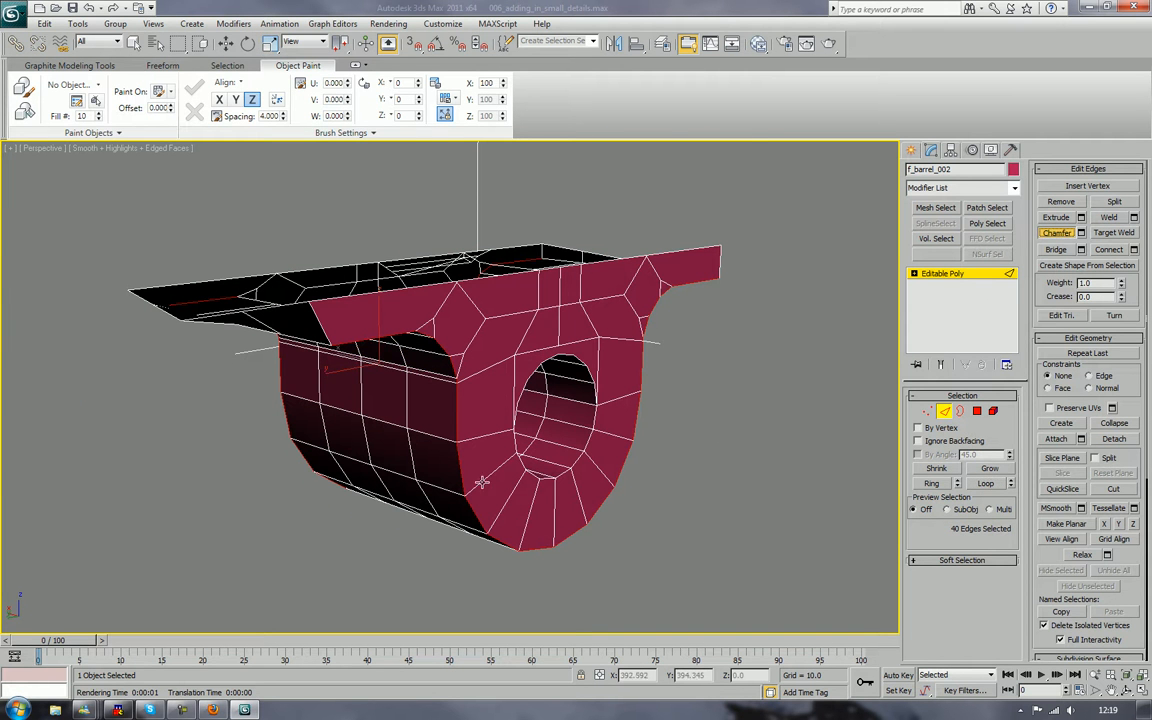
left_click_drag(414, 433, 459, 471)
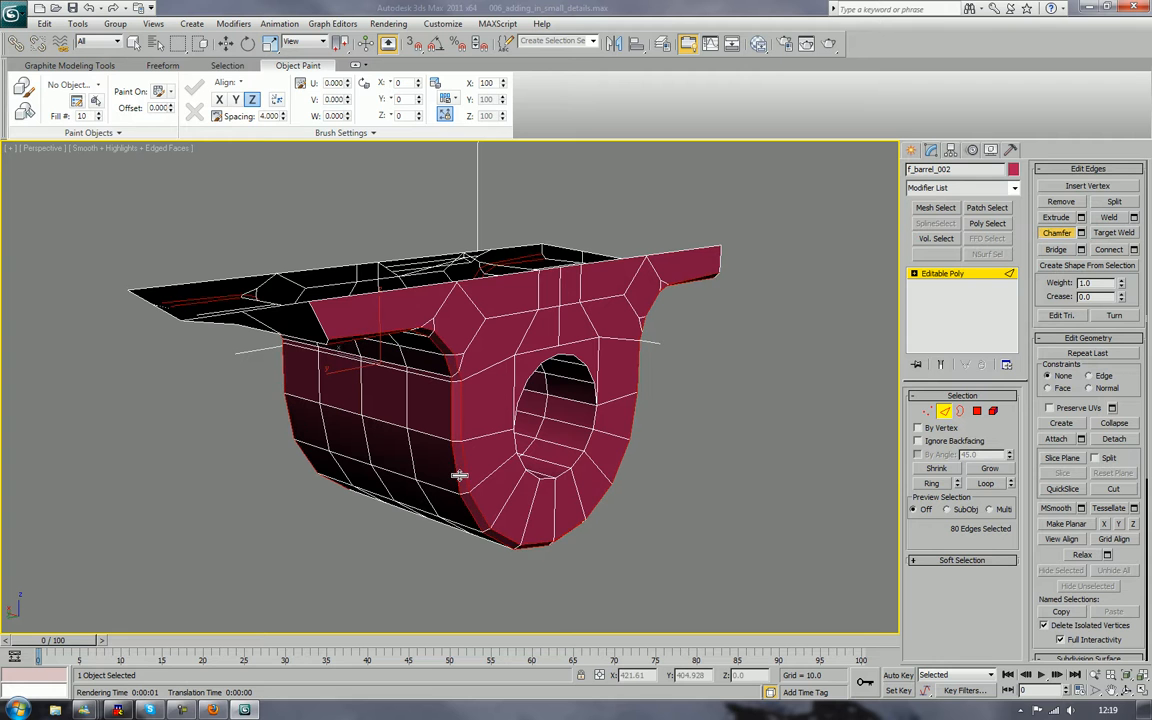
left_click(745, 436)
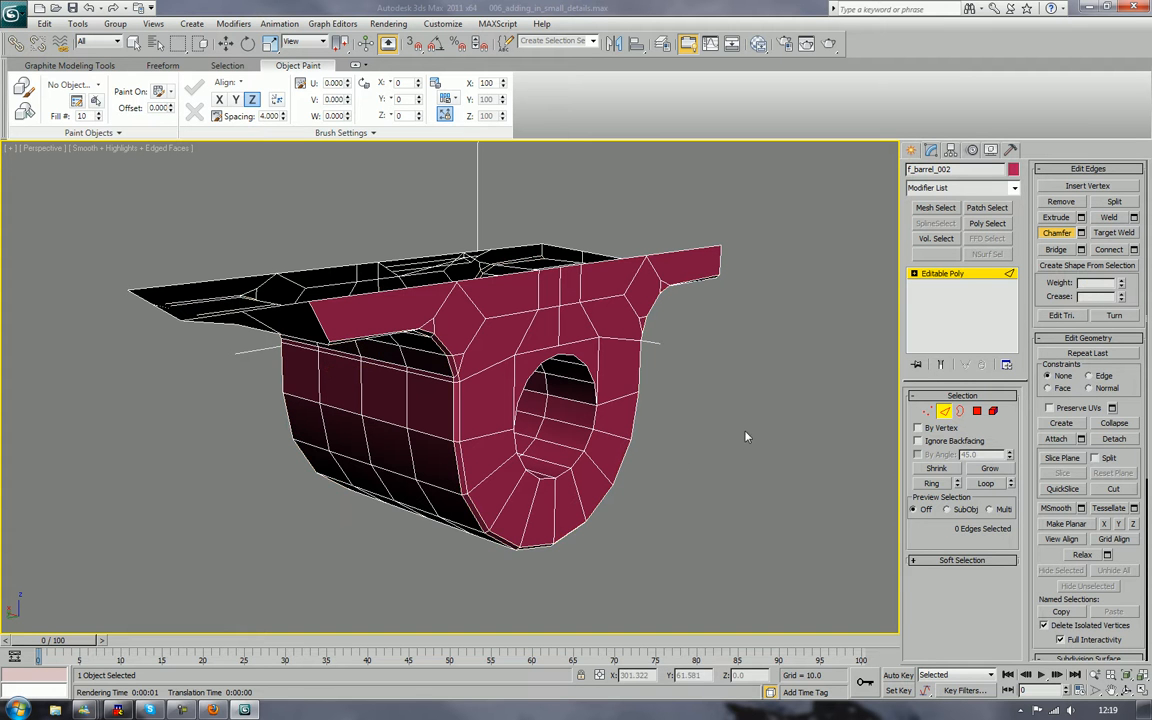
Select all 17 rim edges of the round hole on the lug's end face and give them a narrow chamfer
left_click(600, 449)
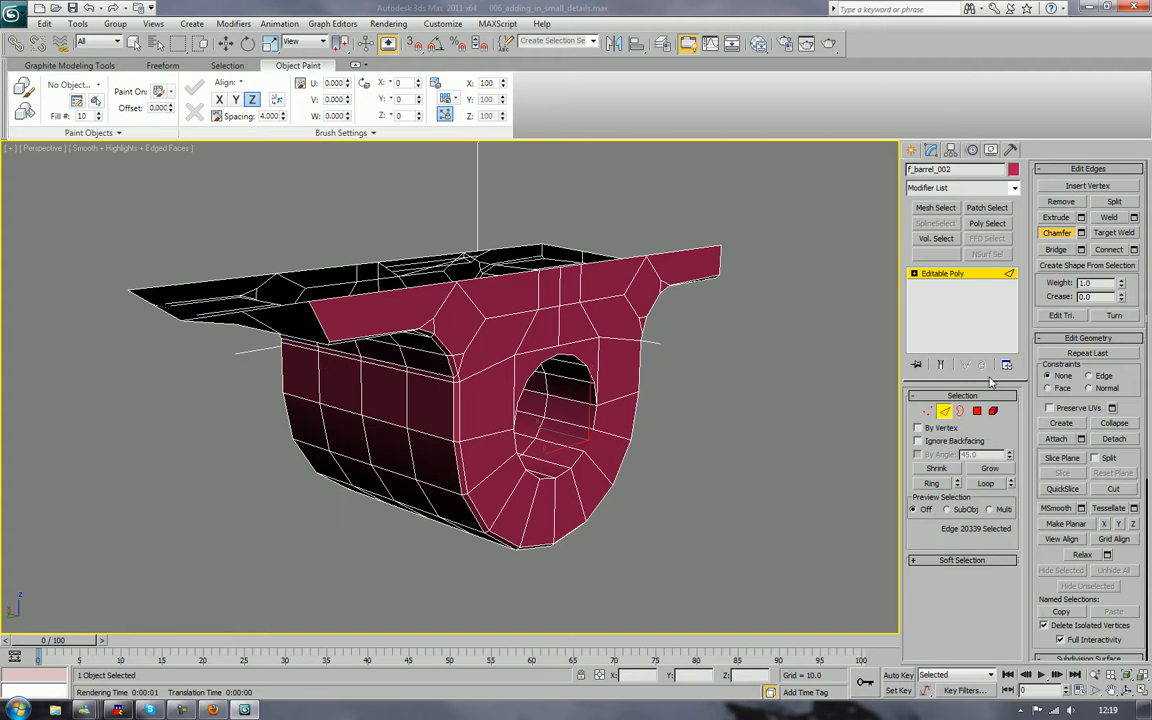
left_click(986, 484)
middle_click_drag(600, 335, 616, 320, "alt")
left_click(563, 340, "ctrl")
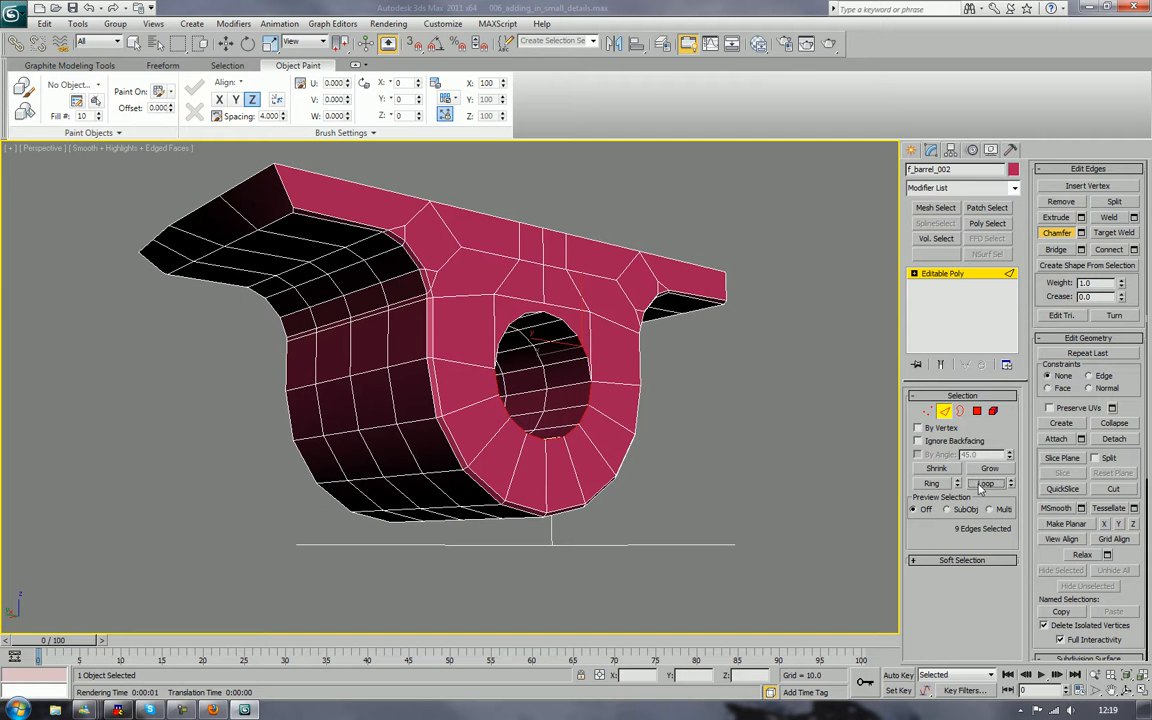
middle_click_drag(871, 400, 321, 418, "alt")
left_click(322, 418, "ctrl")
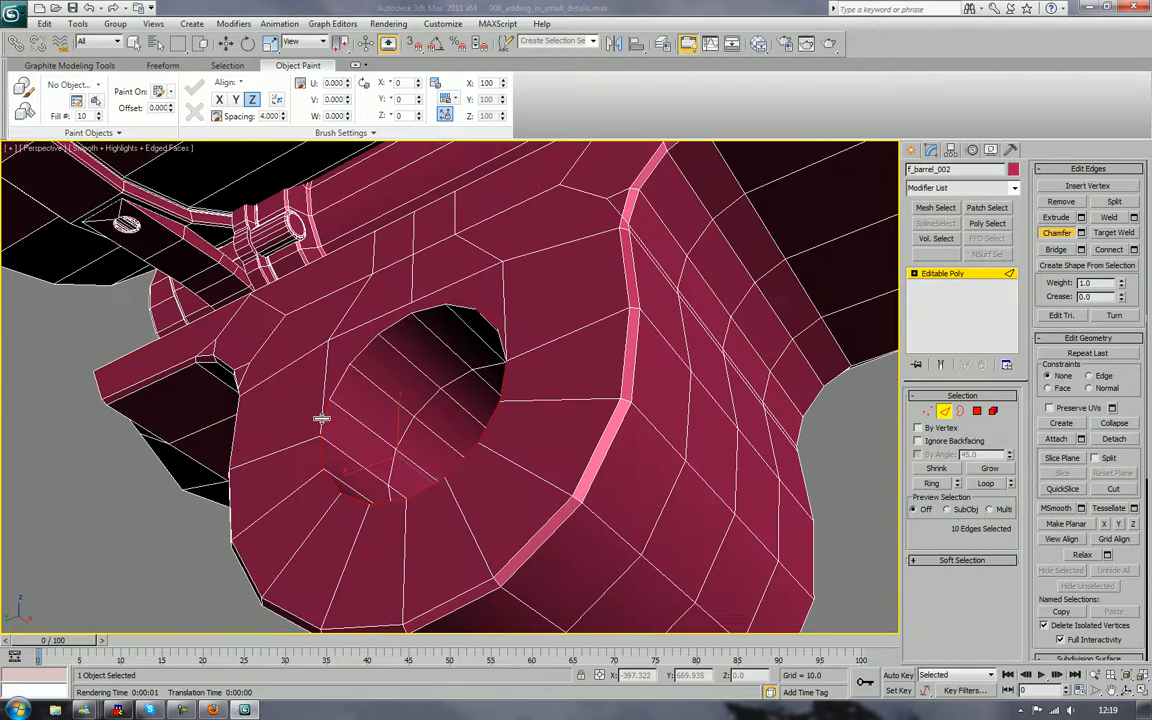
left_click(349, 377, "ctrl")
left_click(340, 375, "ctrl")
left_click(361, 351, "ctrl")
left_click(402, 319, "ctrl")
left_click(435, 309, "ctrl")
left_click(467, 307, "ctrl")
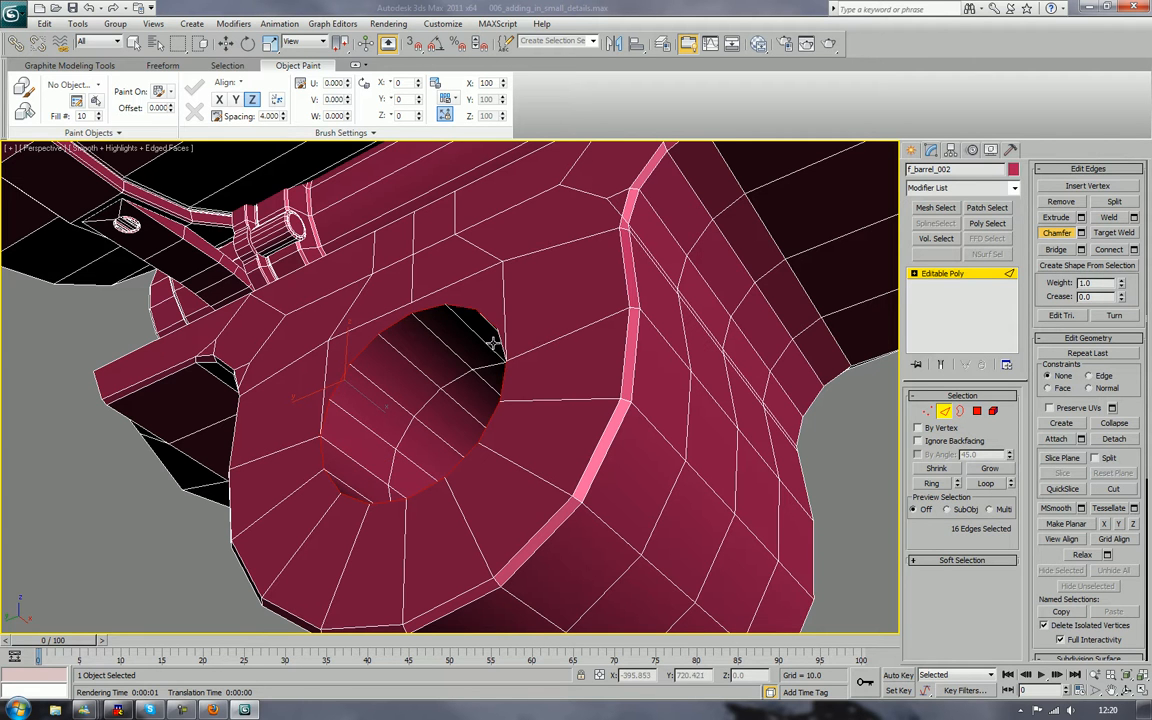
left_click(497, 338, "ctrl")
key("ctrl+z")
left_click(499, 339, "ctrl")
middle_click_drag(486, 321, 597, 321, "alt")
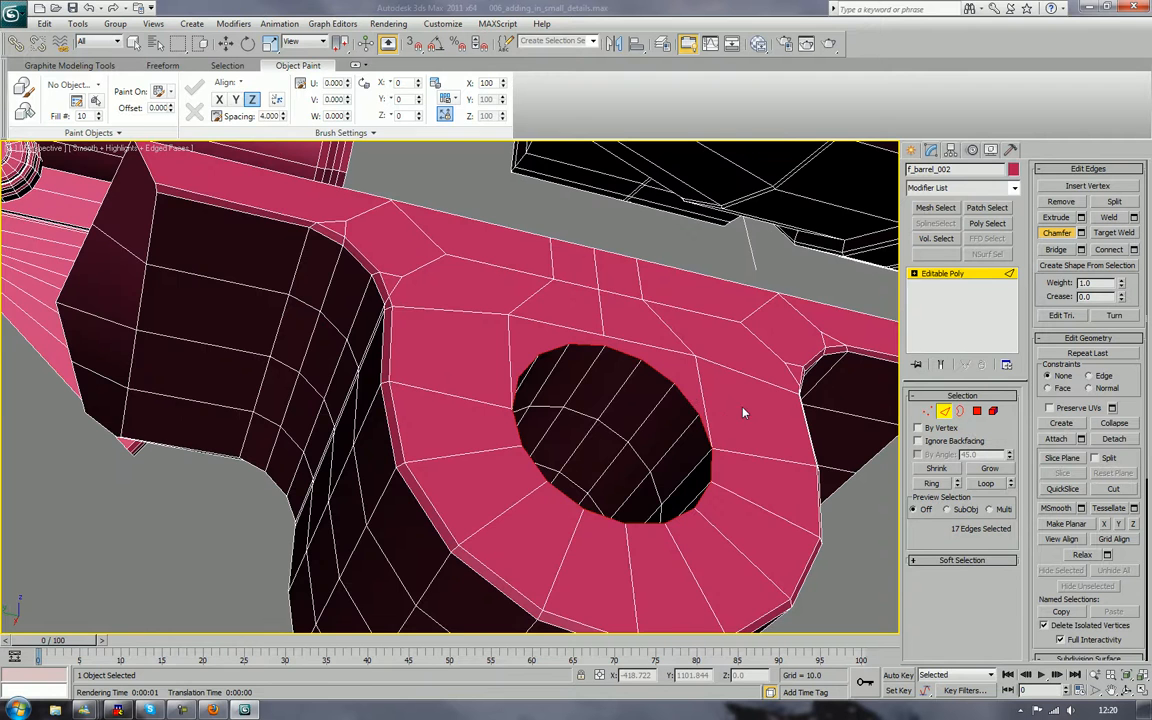
middle_click_drag(743, 411, 612, 406, "alt")
scroll(613, 407, "up", 3)
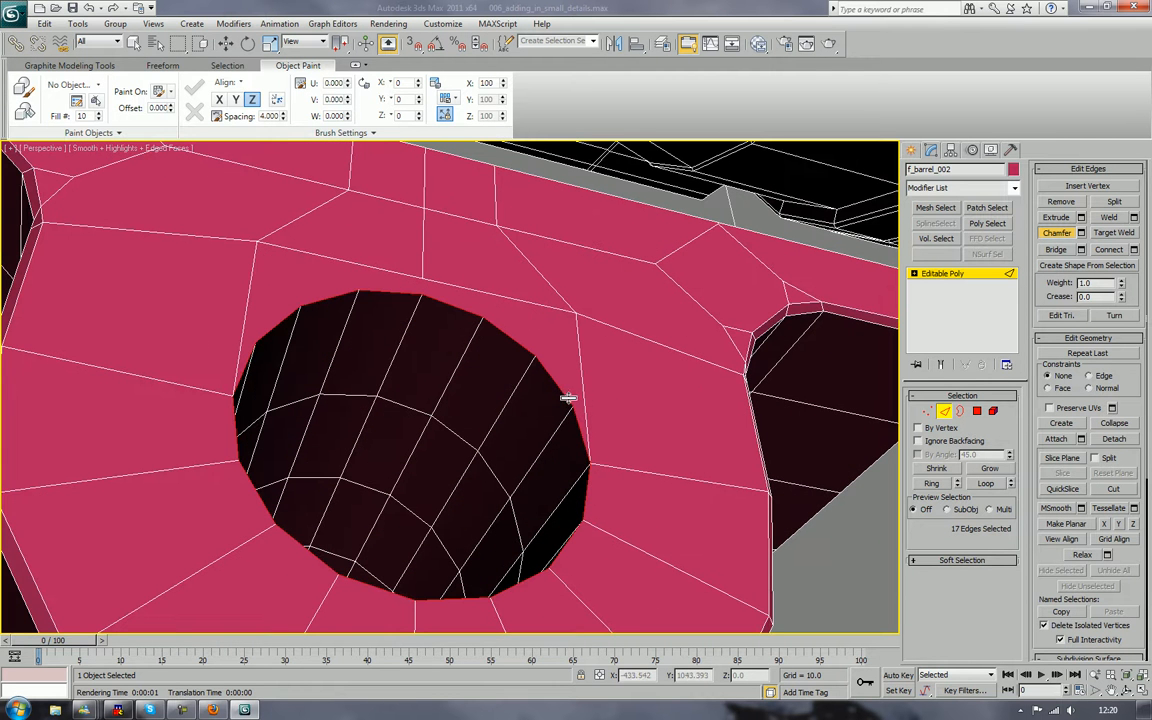
left_click_drag(559, 390, 558, 388)
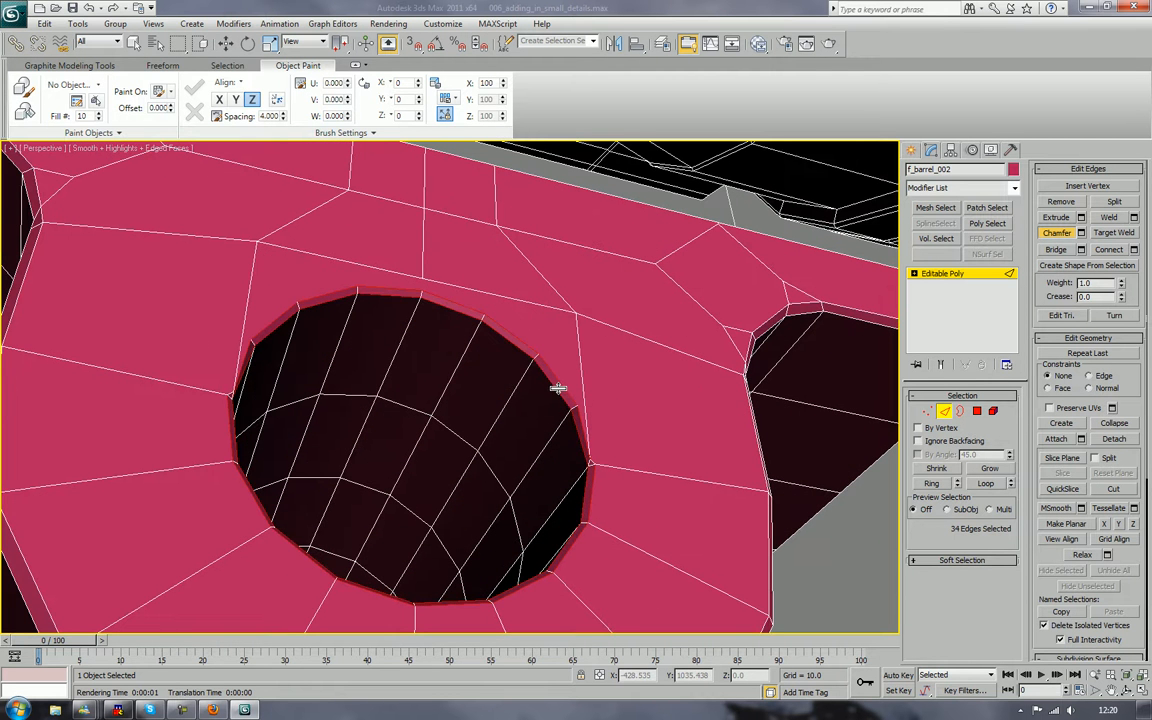
scroll(558, 388, "down", 3)
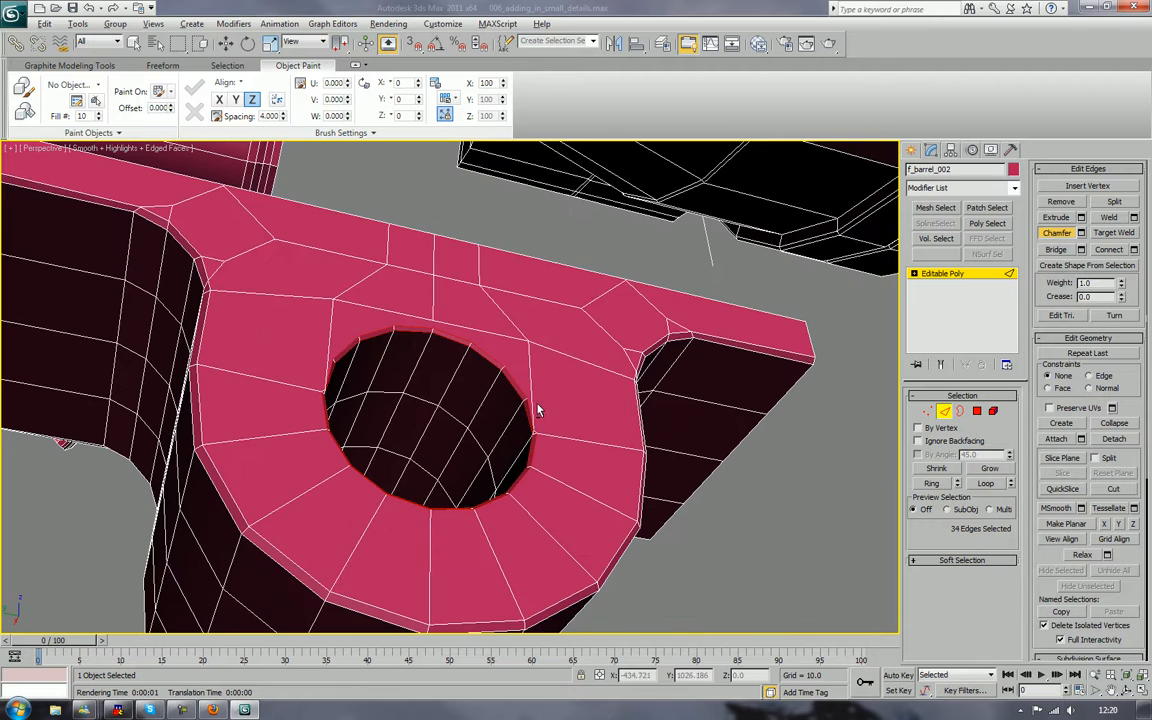
Undo the hole rim's chamfer, add the missing rim edge to the selection and give the whole rim a narrow chamfer
middle_click_drag(537, 410, 500, 444, "alt")
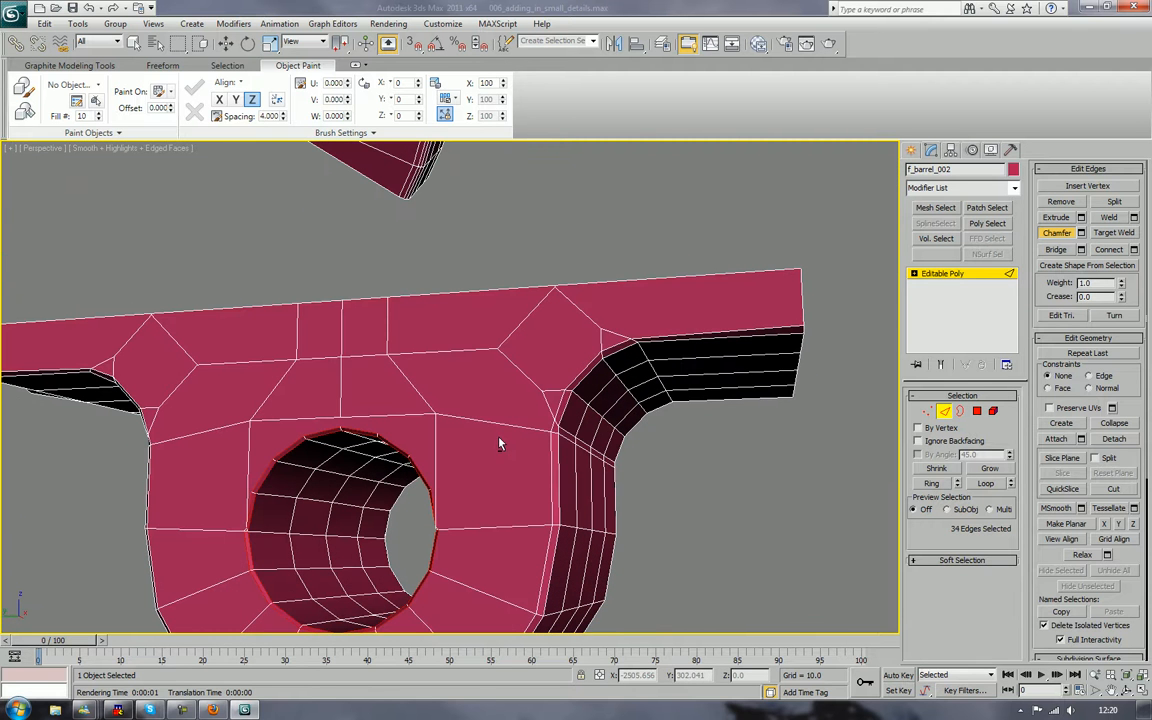
key("ctrl+z")
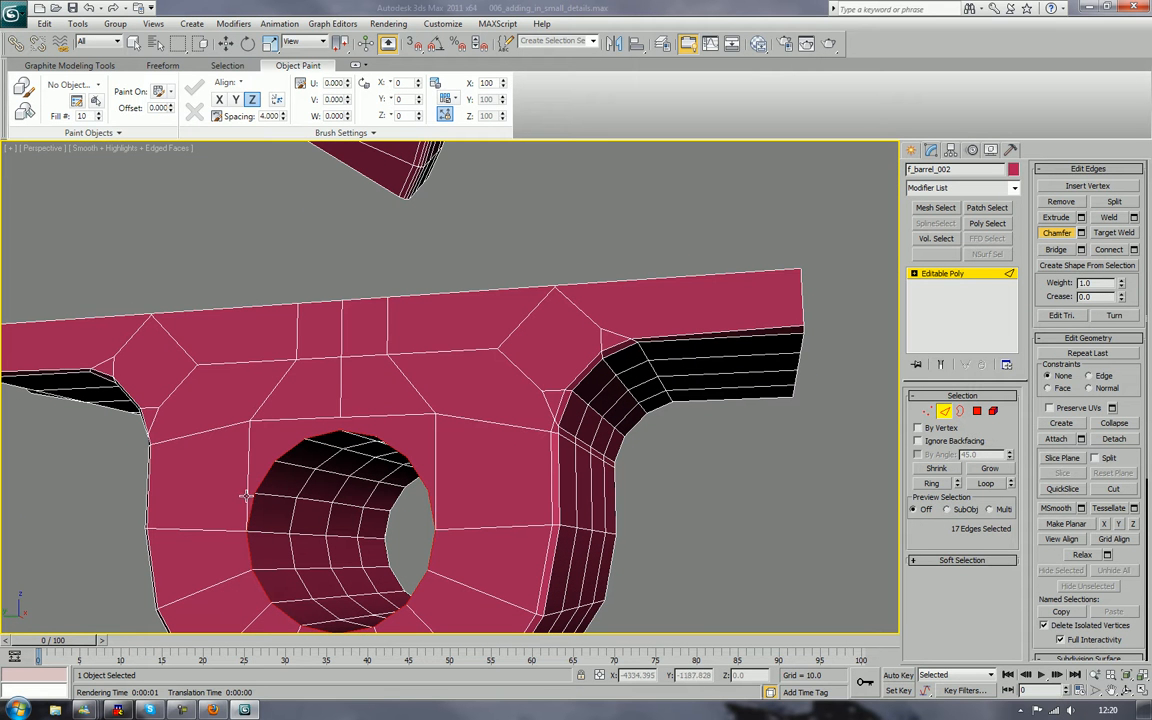
left_click(247, 495, "ctrl")
left_click_drag(266, 477, 265, 473)
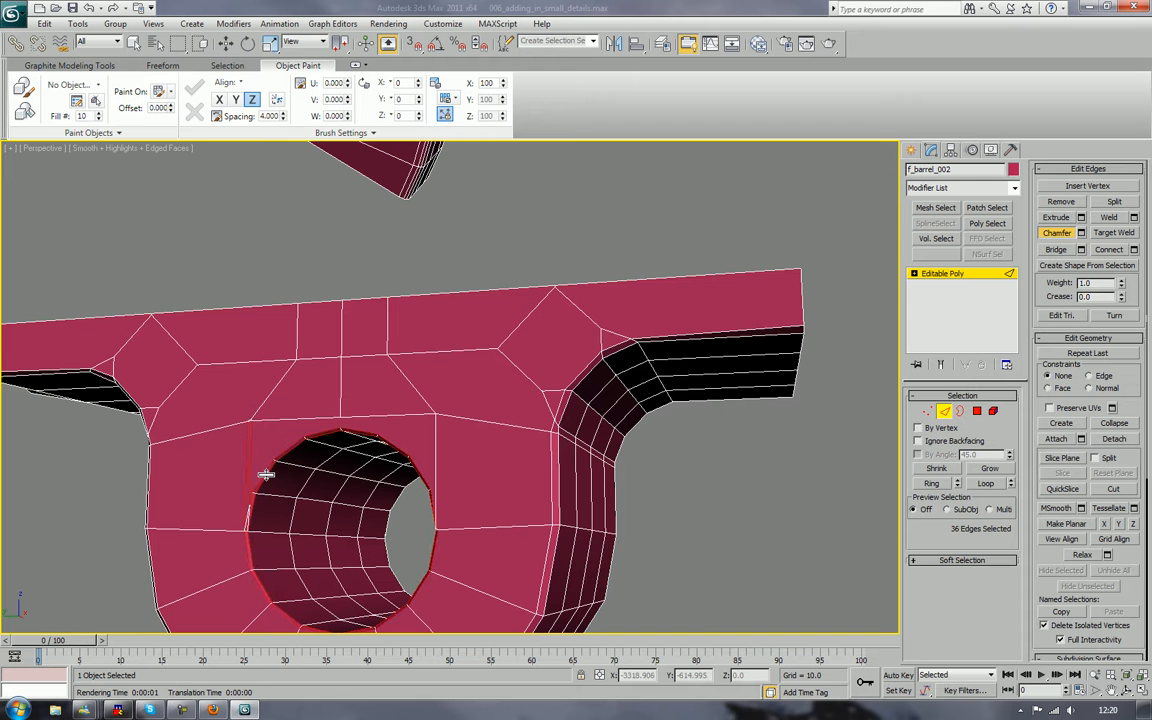
left_click(68, 505)
Select the first rim edges along the lower part of the hole on the lug's opposite end face
middle_click_drag(68, 505, 349, 494, "alt")
scroll(350, 493, "up", 3)
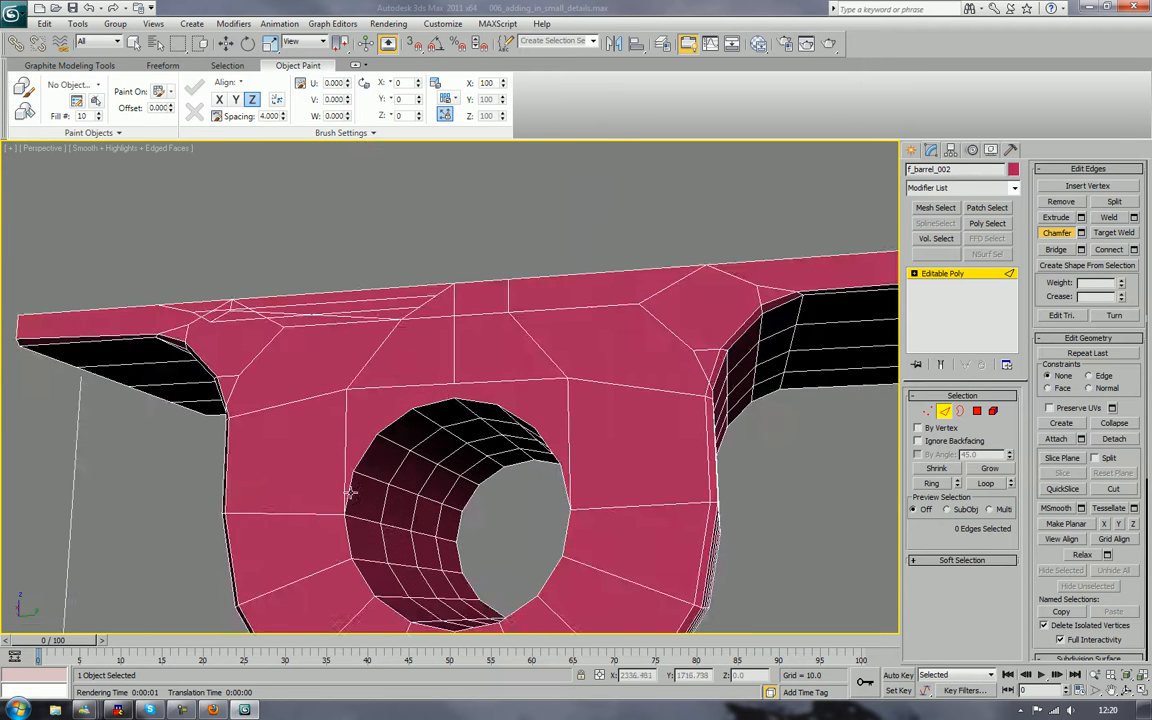
middle_click_drag(363, 557, 345, 478)
left_click(325, 440)
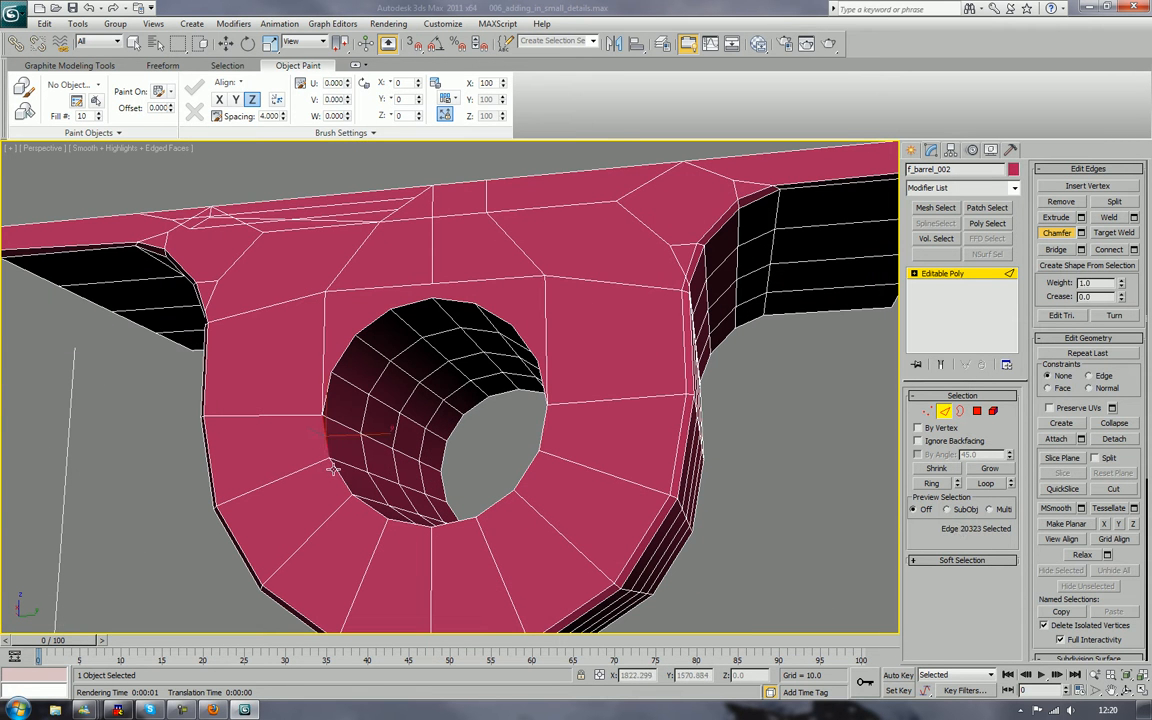
left_click(339, 476, "ctrl")
left_click(390, 521, "ctrl")
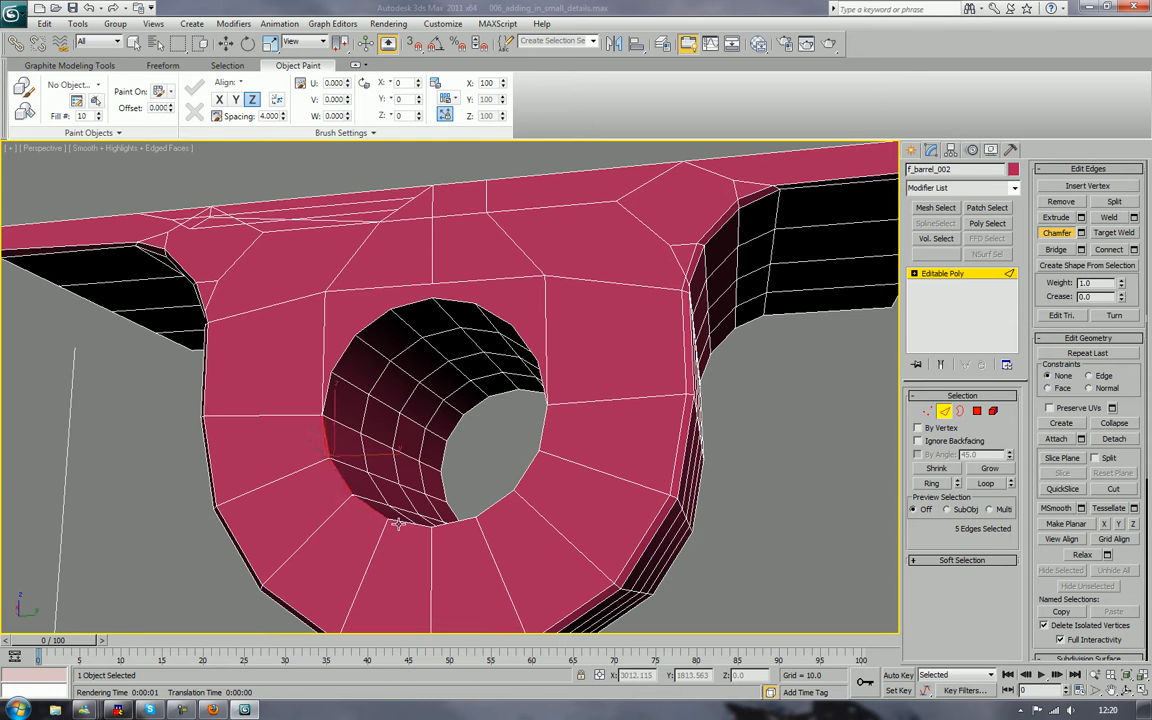
Try to add the remaining rim edges of the hole on this end face to the selection
left_click(404, 522, "ctrl")
left_click(449, 523, "ctrl")
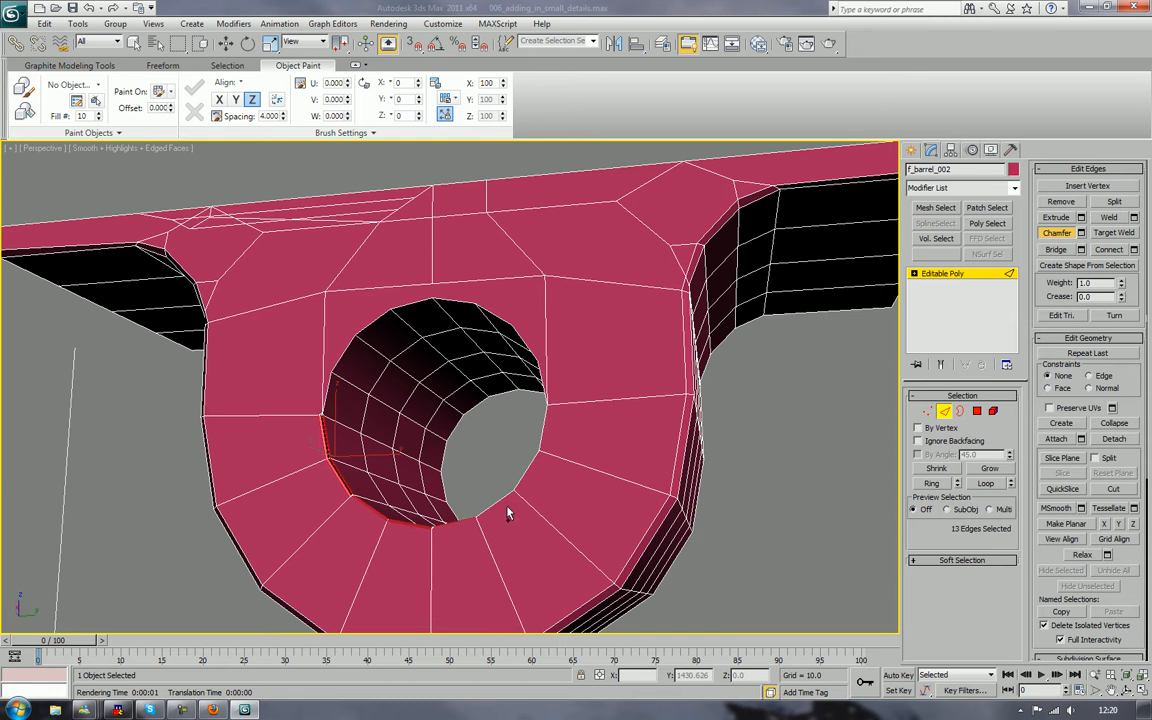
left_click(502, 498, "ctrl")
left_click(526, 471, "ctrl")
left_click(543, 431, "ctrl")
middle_click_drag(548, 404, 571, 405, "alt")
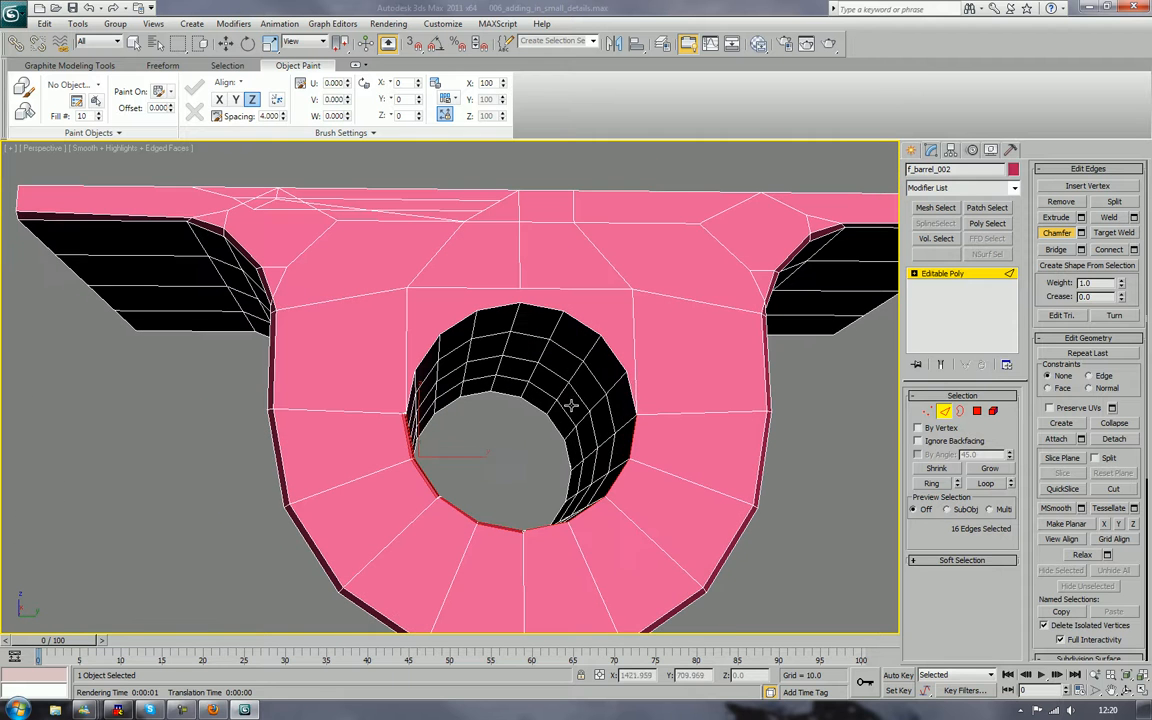
left_click(628, 378, "ctrl")
left_click(614, 357, "ctrl")
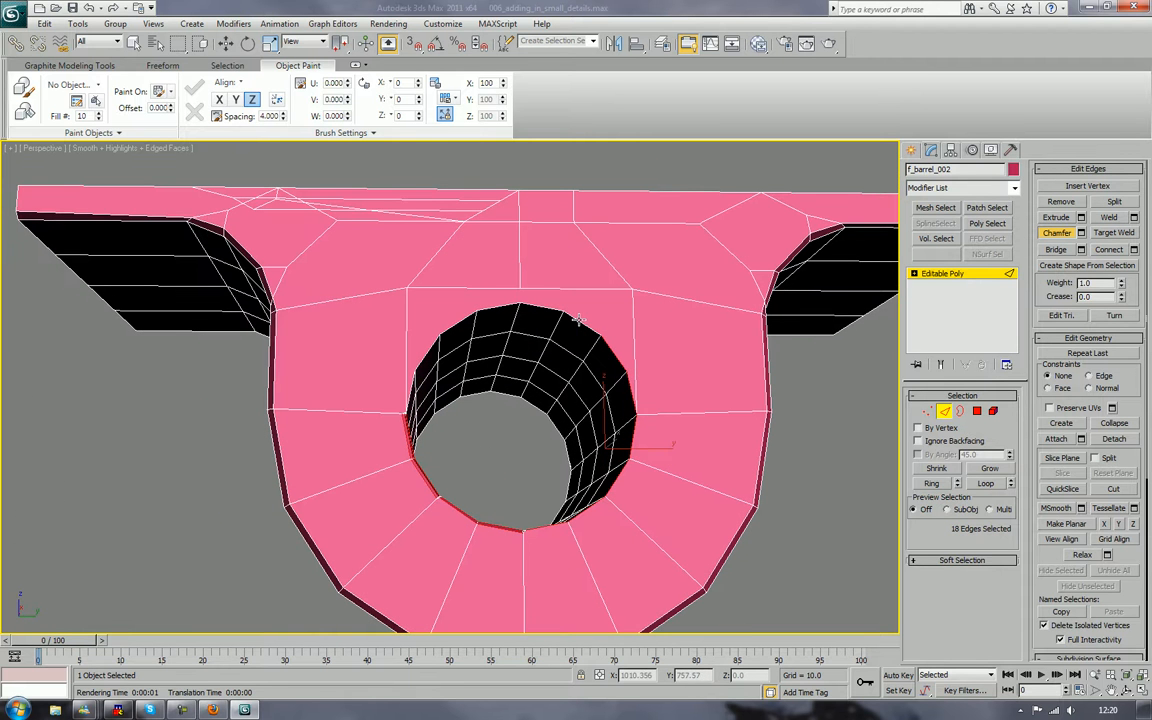
left_click(579, 320, "ctrl")
left_click(538, 306, "ctrl")
left_click(497, 307, "ctrl")
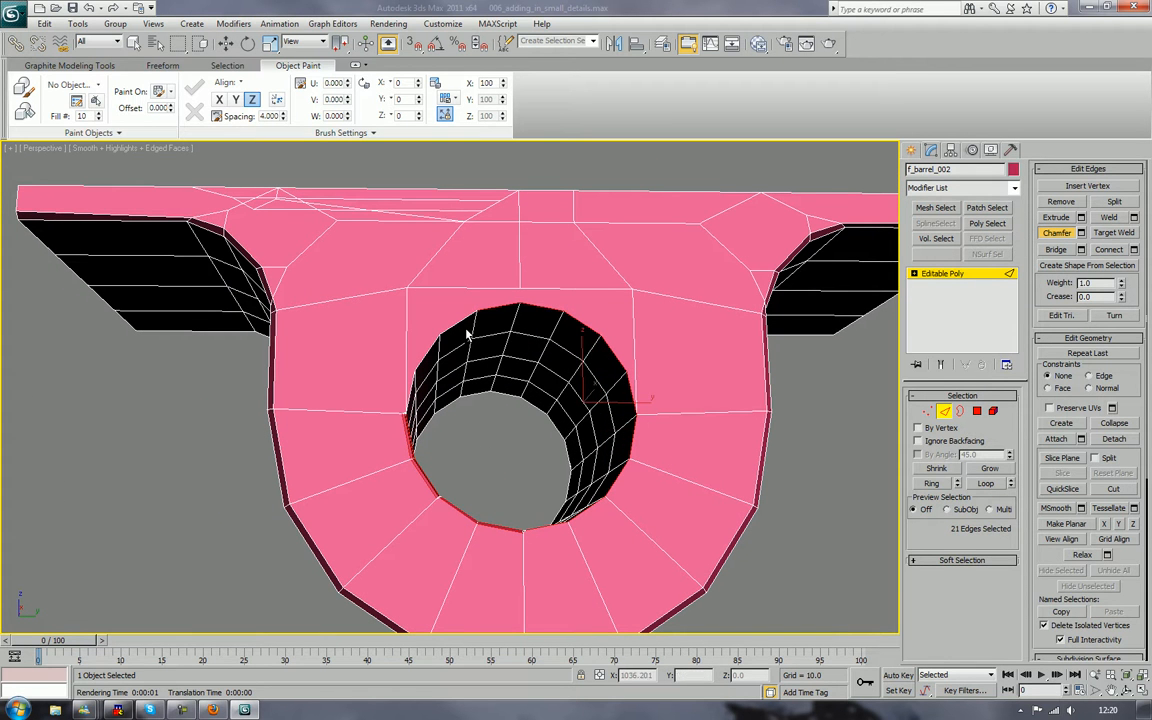
left_click(455, 326, "ctrl")
left_click(413, 375, "ctrl")
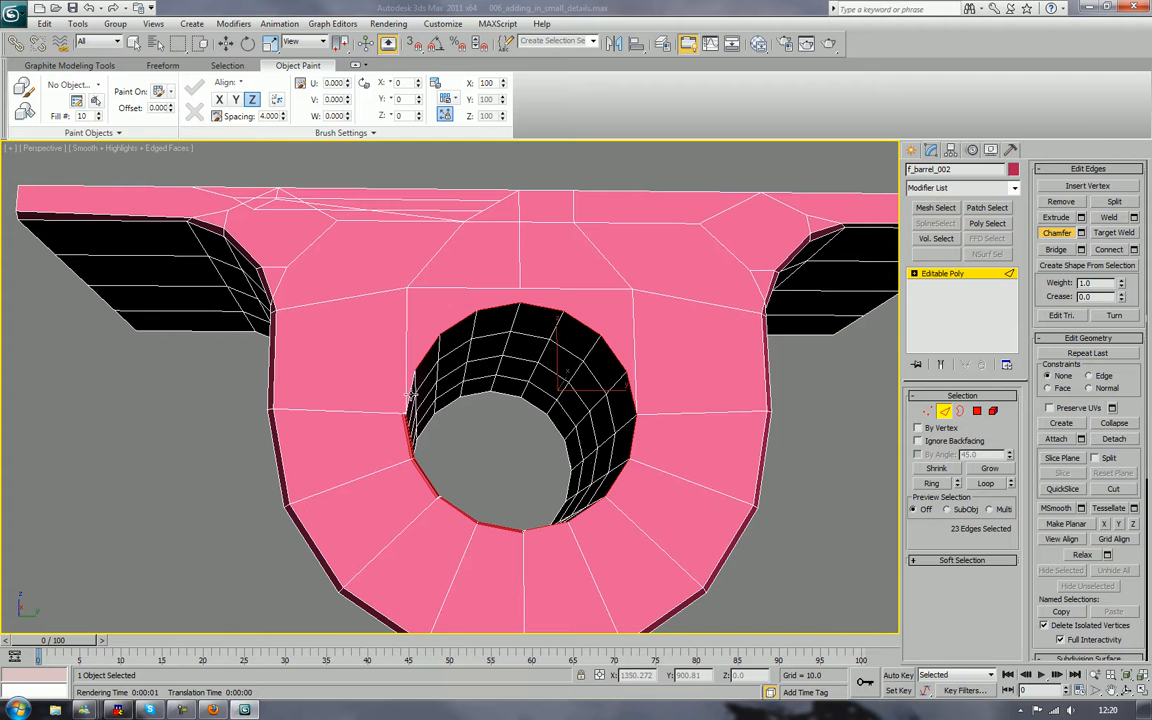
middle_click_drag(410, 393, 386, 404, "alt")
scroll(386, 404, "up", 4)
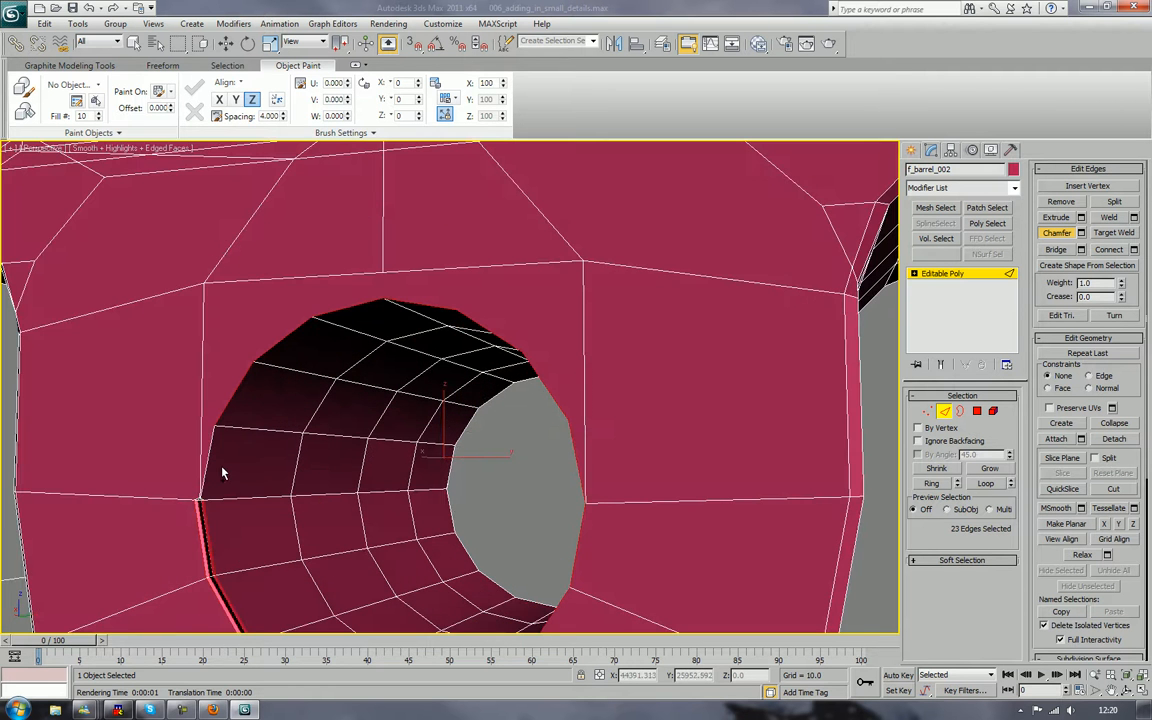
Undo the accidental chamfer and the latest edge picks, back to the first selected lower rim edges
scroll(222, 474, "down", 4)
key("ctrl+z")
key("ctrl+z")
key("ctrl+z")
key("ctrl+z")
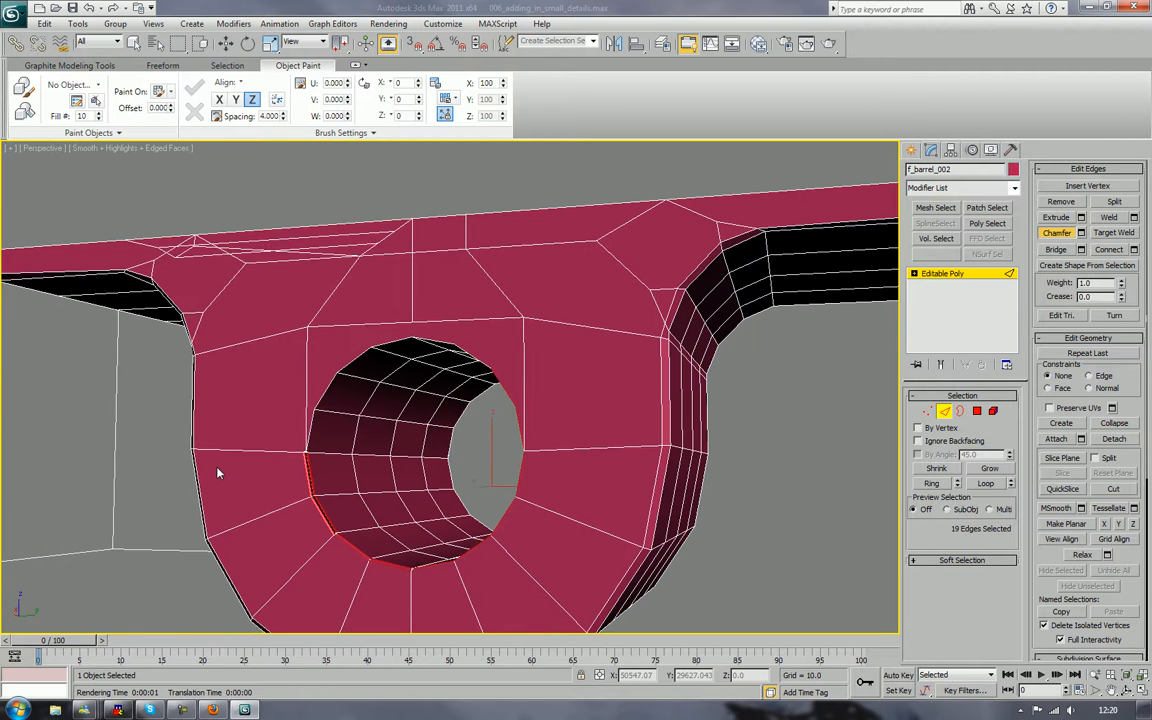
key("ctrl+z")
key("ctrl+z")
key("ctrl+z")
key("ctrl+z")
key("ctrl+z")
key("ctrl+z")
key("ctrl+z")
key("ctrl+z")
key("ctrl+z")
key("ctrl+z")
key("ctrl+z")
key("ctrl+z")
key("ctrl+z")
key("ctrl+z")
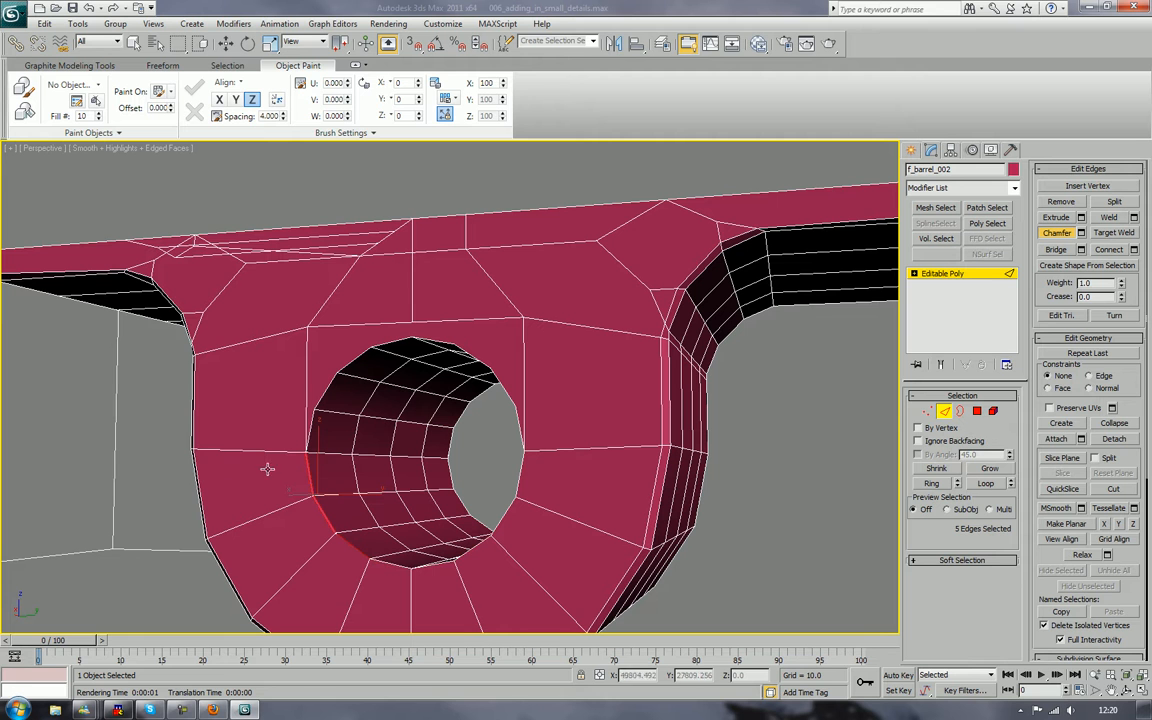
Add the rim edges along the hole's bottom and up its far side to the selection
left_click(408, 566, "ctrl")
left_click(450, 563, "ctrl")
left_click(480, 541, "ctrl")
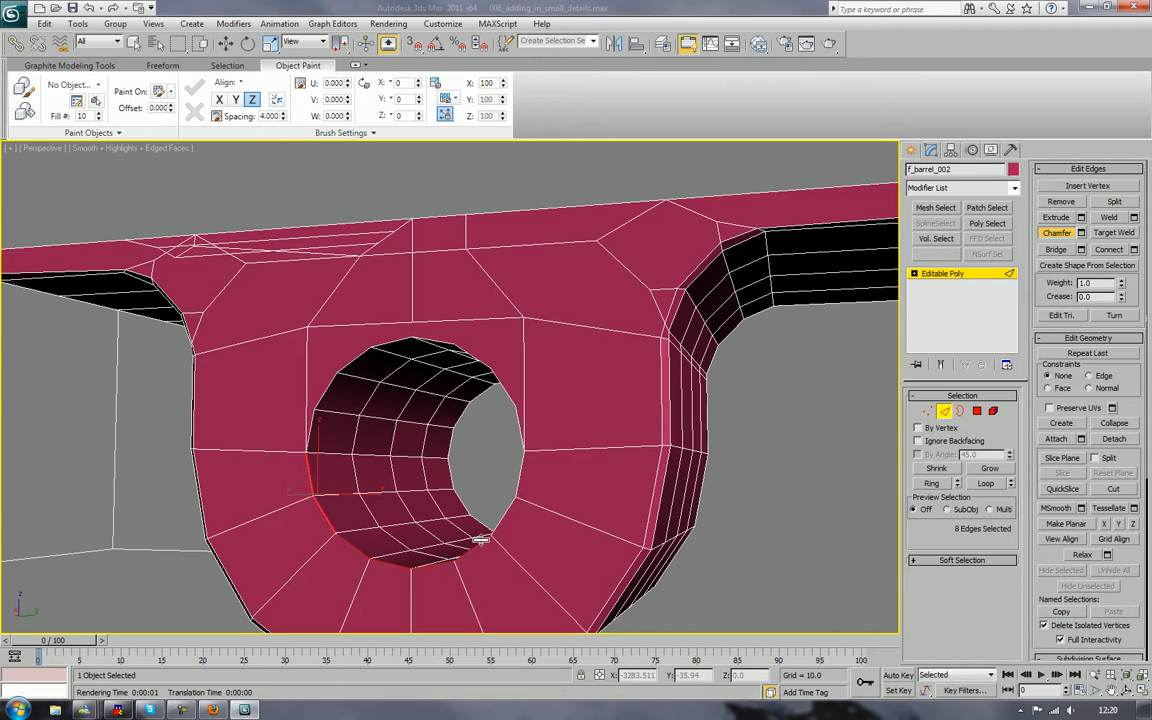
left_click(516, 484, "ctrl")
left_click(519, 432, "ctrl")
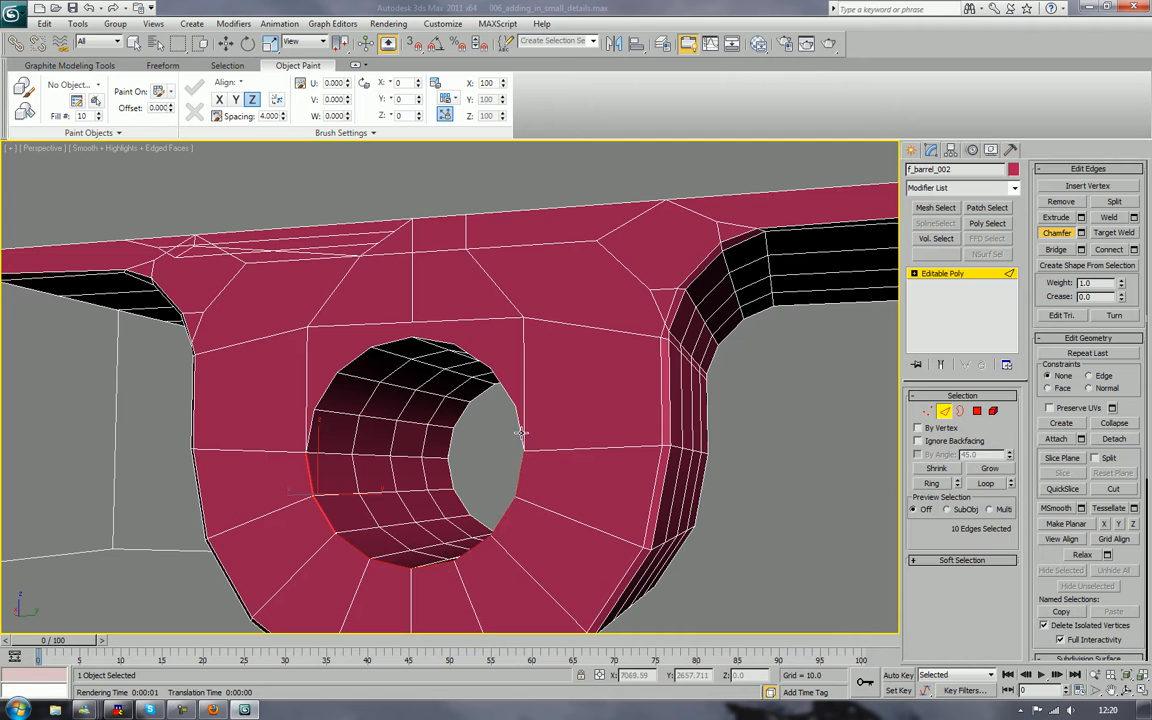
left_click(522, 432, "ctrl")
left_click(522, 414, "ctrl")
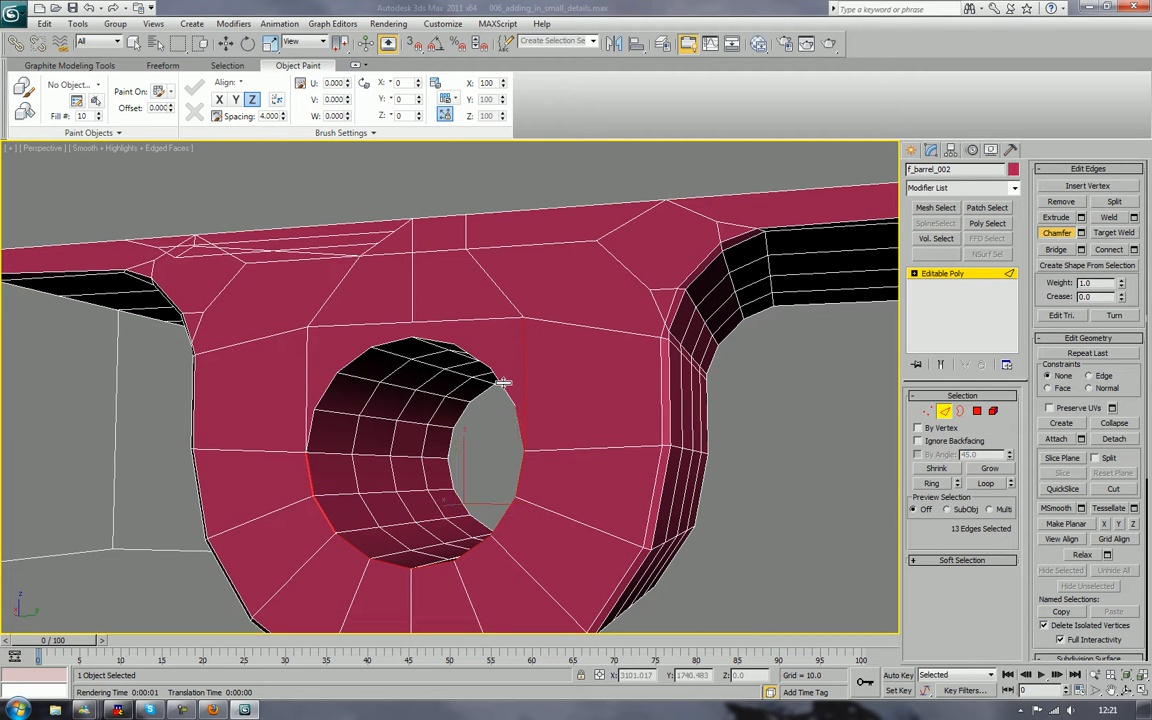
left_click(507, 392, "ctrl")
Add the hole's upper and remaining side rim edges to the selection, and give the complete rim a narrow chamfer
middle_click_drag(506, 393, 543, 422, "alt")
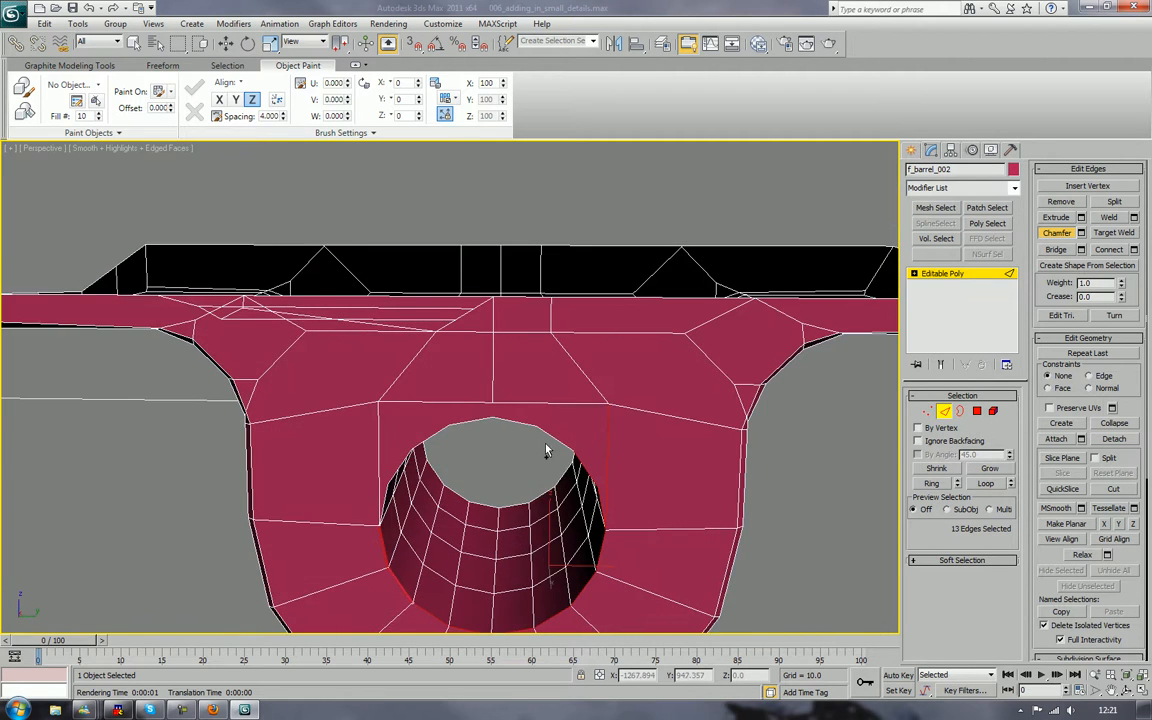
left_click(536, 425, "ctrl")
left_click(477, 426, "ctrl")
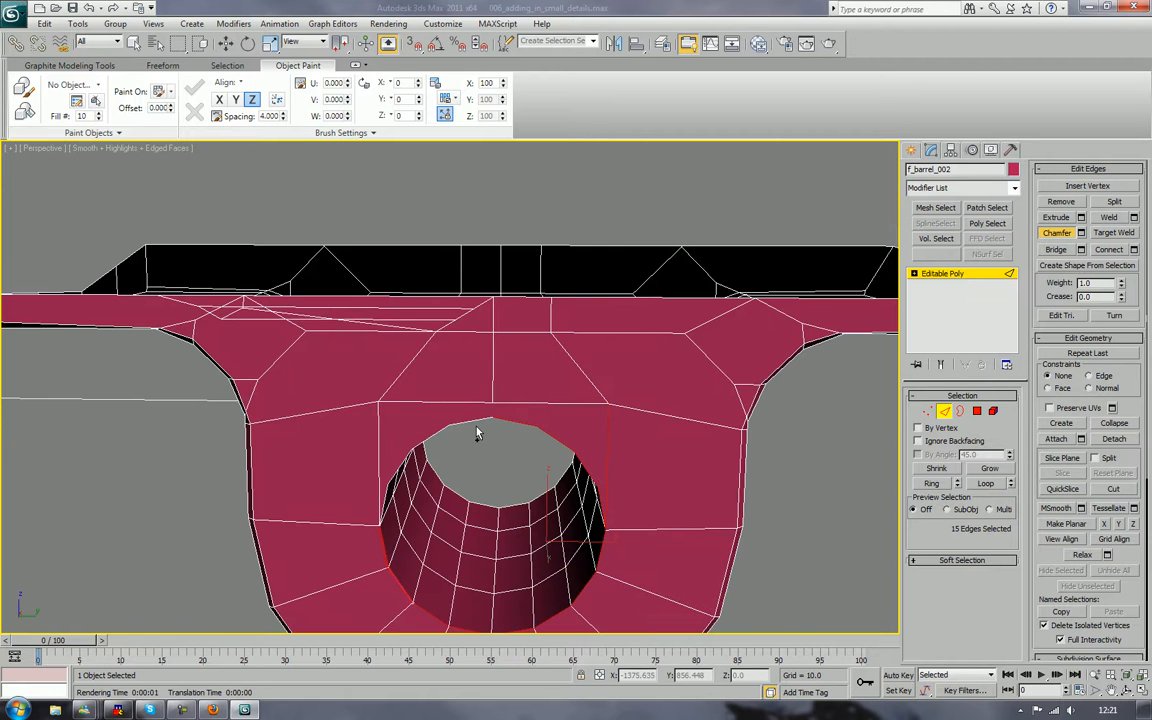
left_click(473, 423, "ctrl")
left_click(441, 433, "ctrl")
middle_click_drag(448, 436, 475, 425, "alt")
left_click(495, 450, "ctrl")
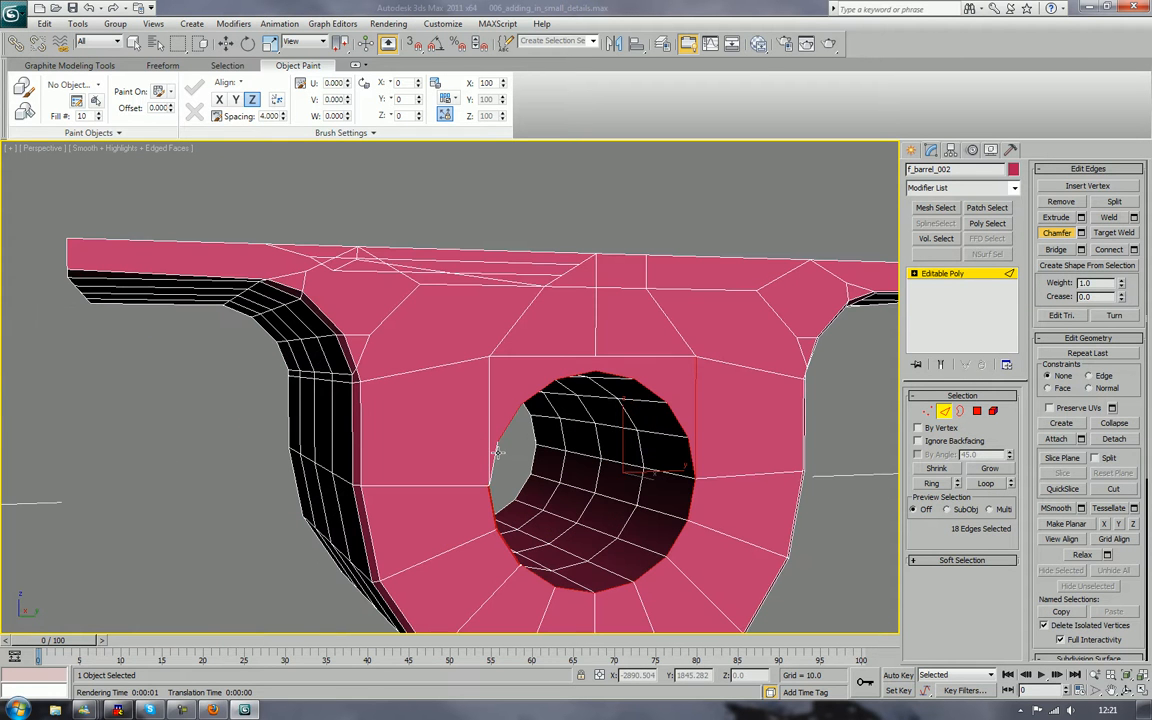
left_click(488, 447, "ctrl")
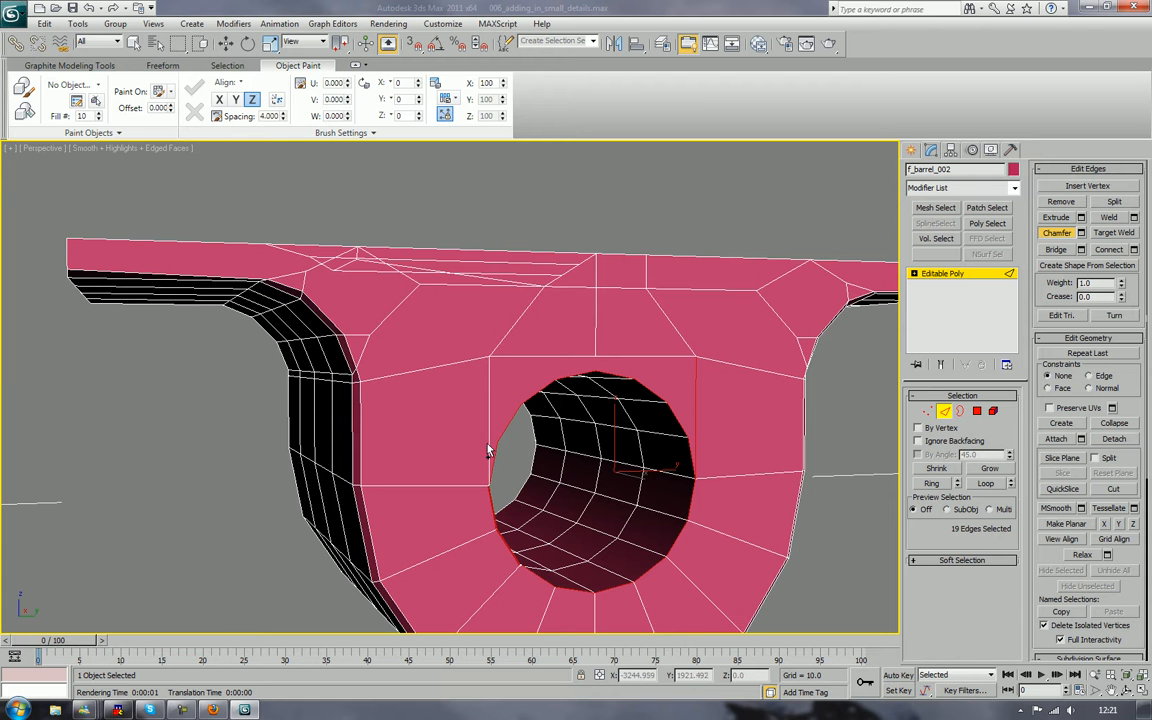
left_click(490, 443, "ctrl")
left_click_drag(504, 430, 504, 429)
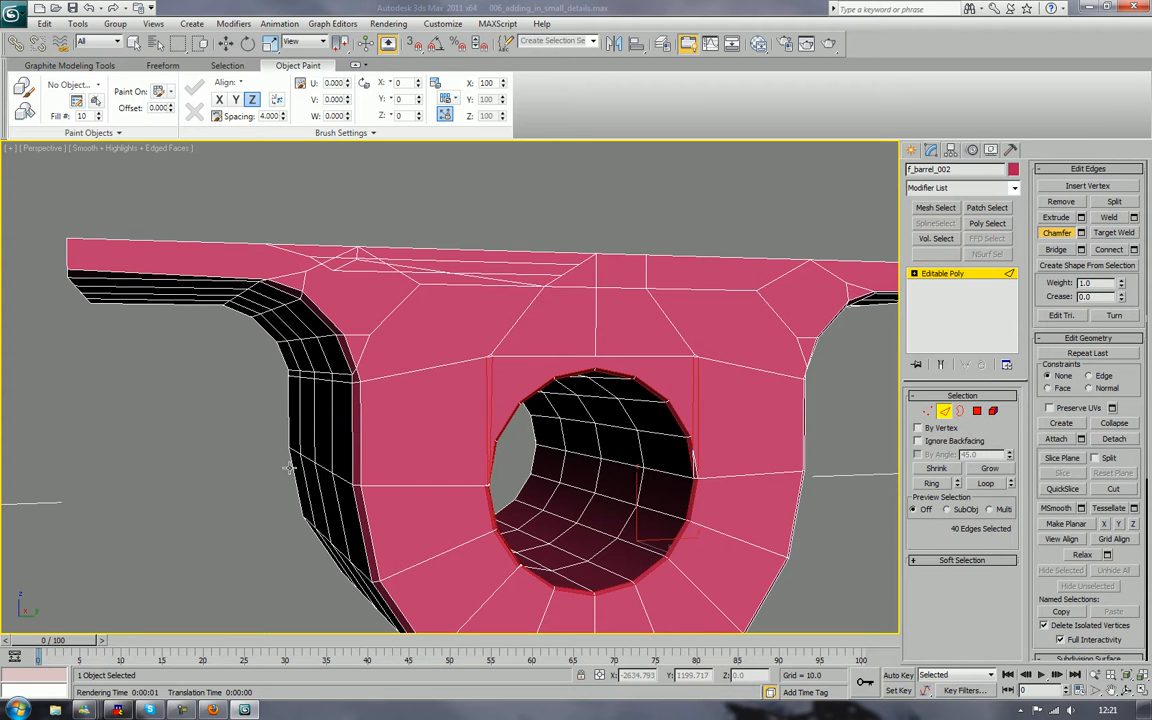
left_click(205, 498)
Hide the edge overlay on the shaded model and examine the lug's shape beneath the gun body
key("F4")
scroll(204, 498, "down", 5)
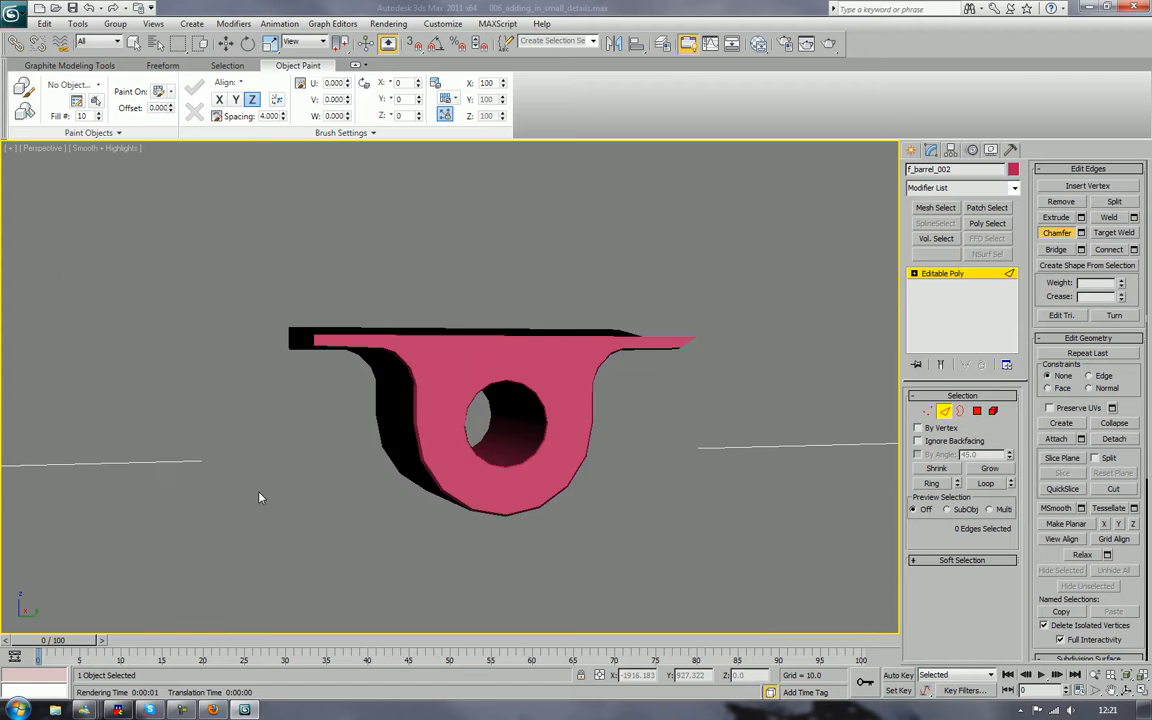
middle_click_drag(260, 497, 308, 489, "alt")
scroll(321, 486, "down", 2)
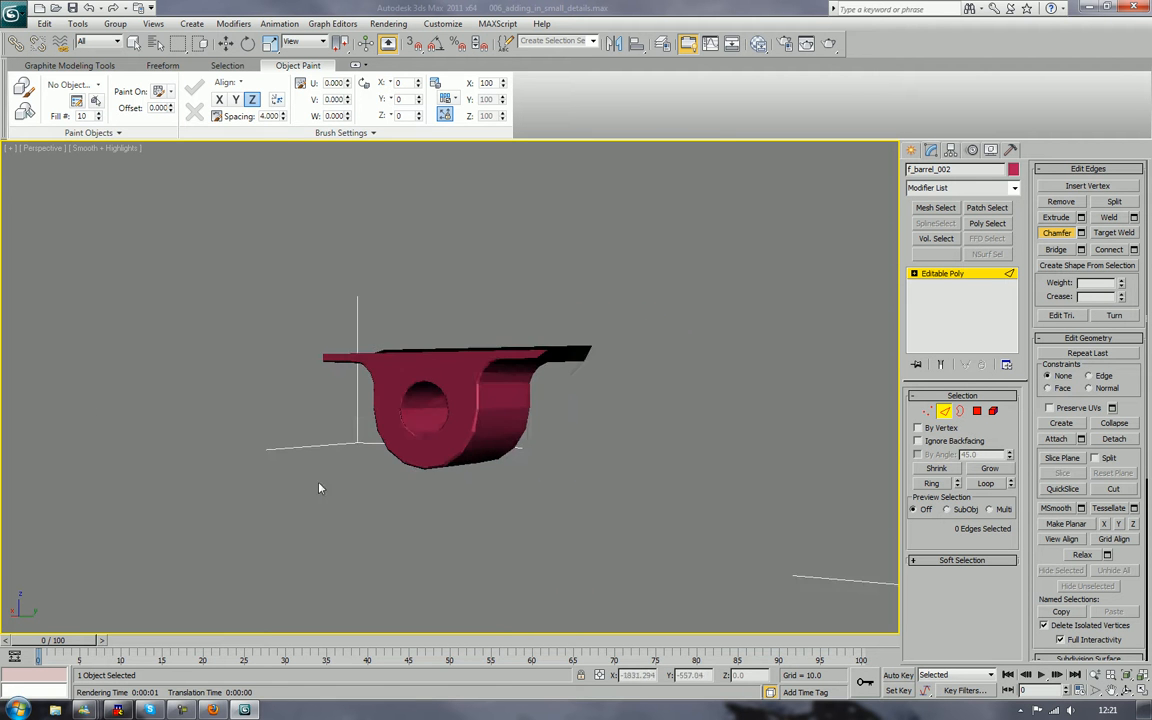
scroll(427, 432, "down", 3)
scroll(428, 435, "up", 1)
middle_click_drag(489, 349, 491, 463, "alt")
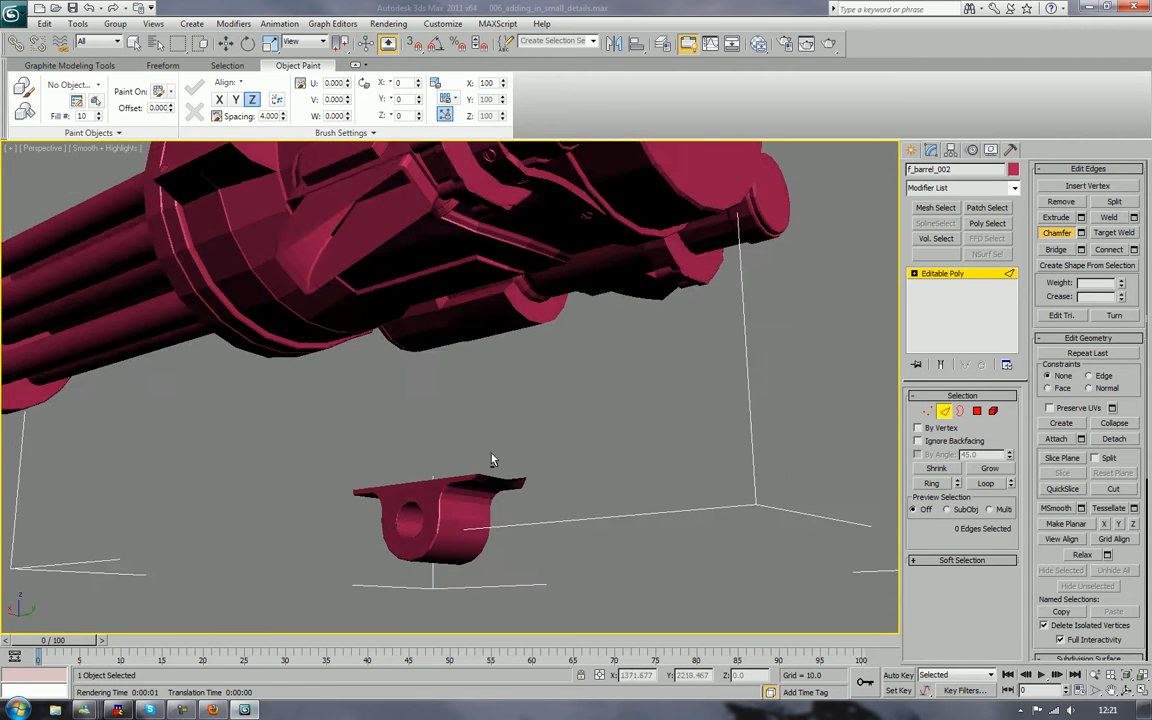
Select the lug as an element of f_barrel_002 and move it straight up against the underside of the gun body
left_click(945, 412)
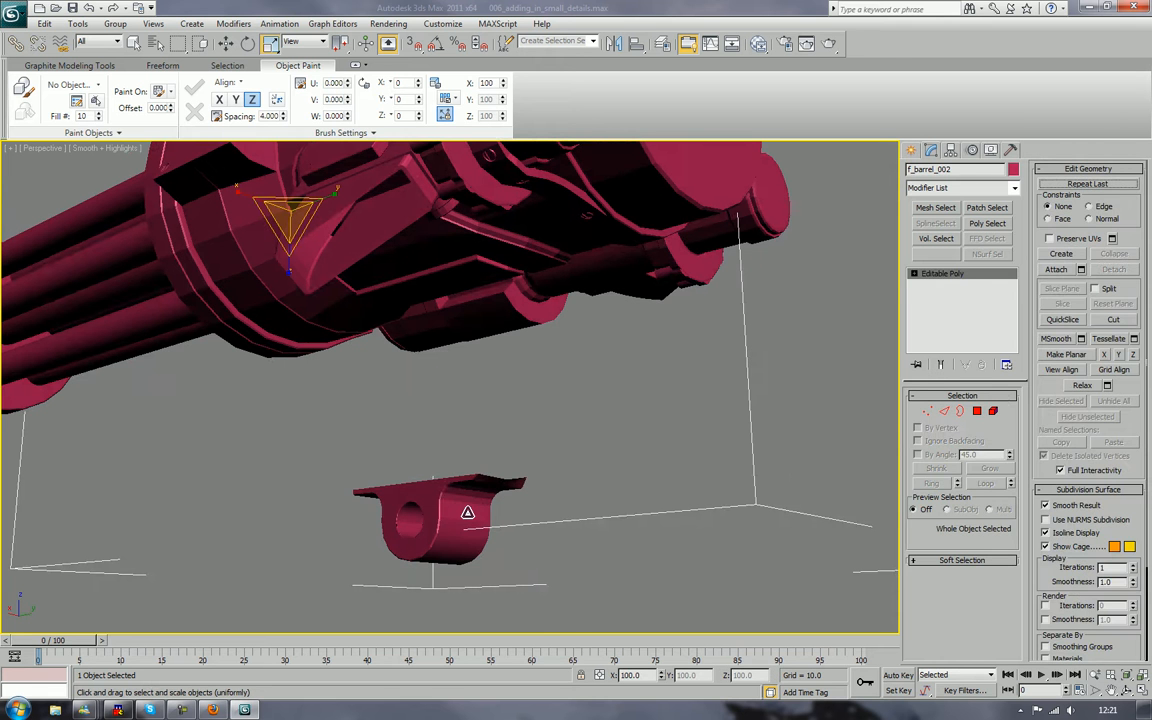
right_click(467, 512)
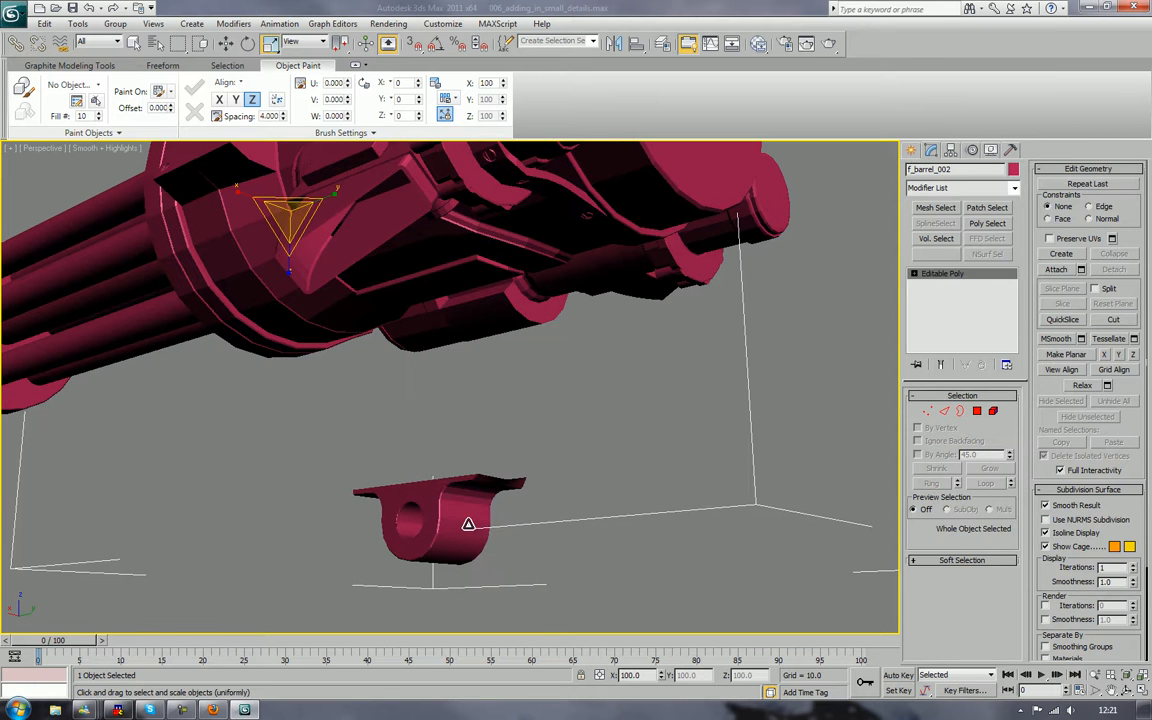
left_click(542, 431)
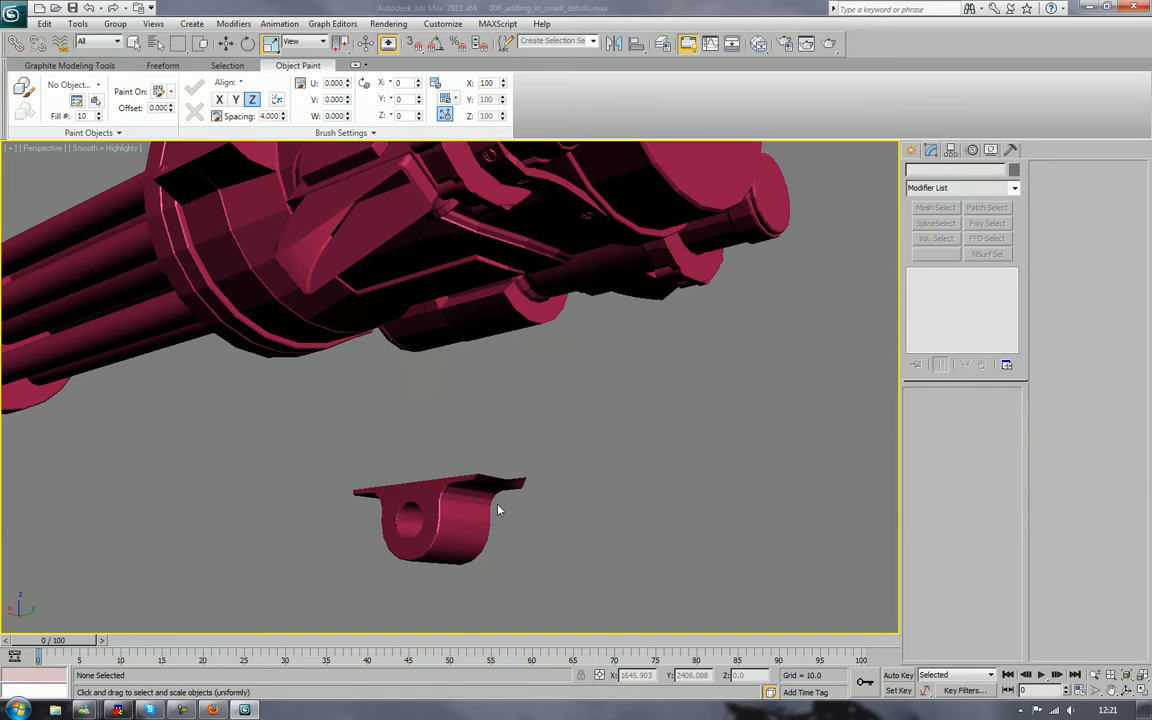
left_click(468, 521)
left_click(993, 410)
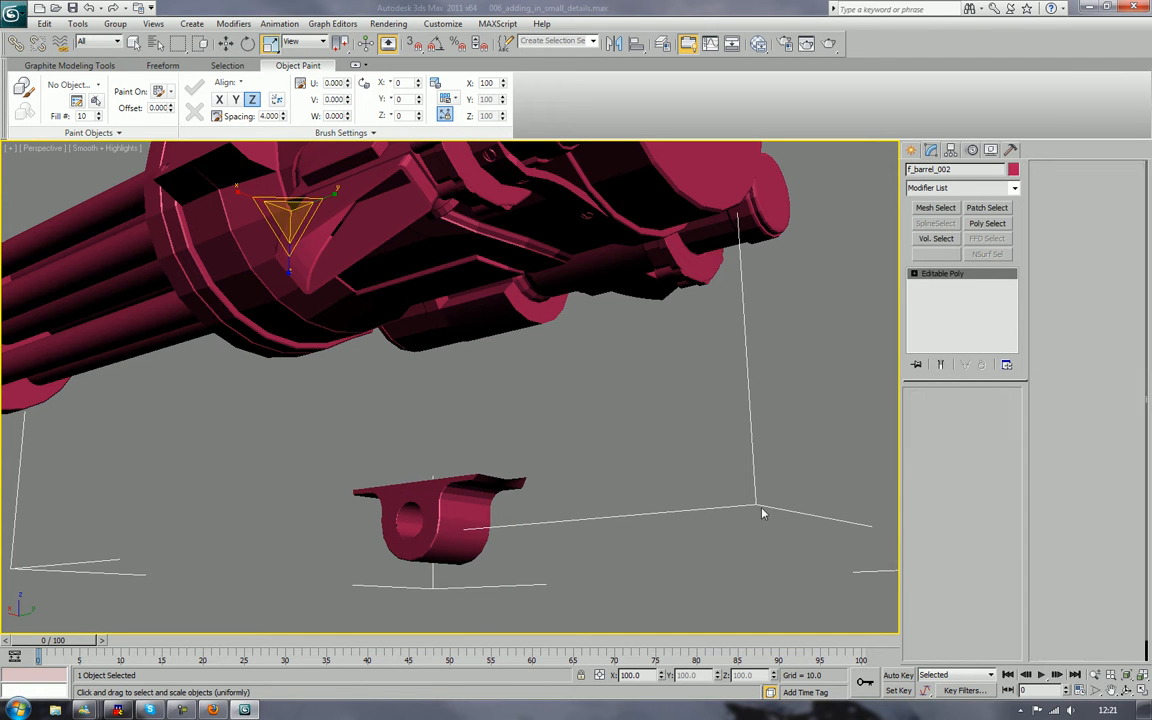
left_click(445, 527)
key("w")
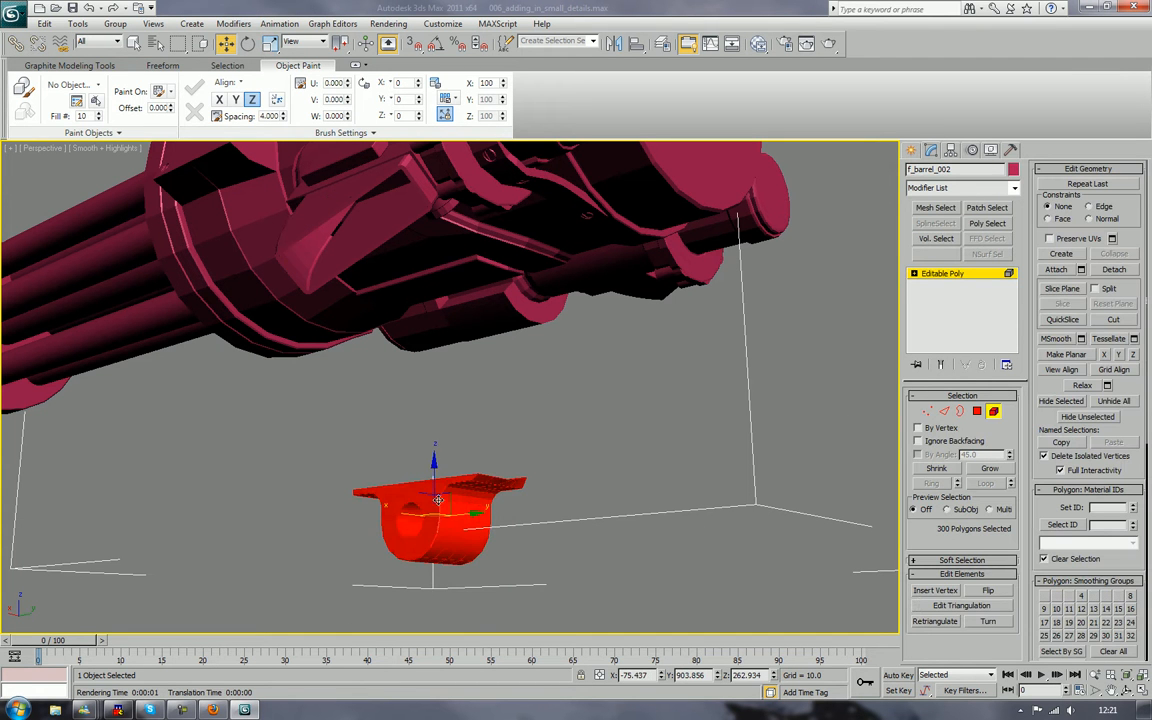
left_click_drag(430, 488, 422, 277)
left_click(610, 370)
Show the edge overlay again and examine the gun body with its small details
scroll(607, 378, "down", 4)
middle_click_drag(607, 378, 272, 466, "alt")
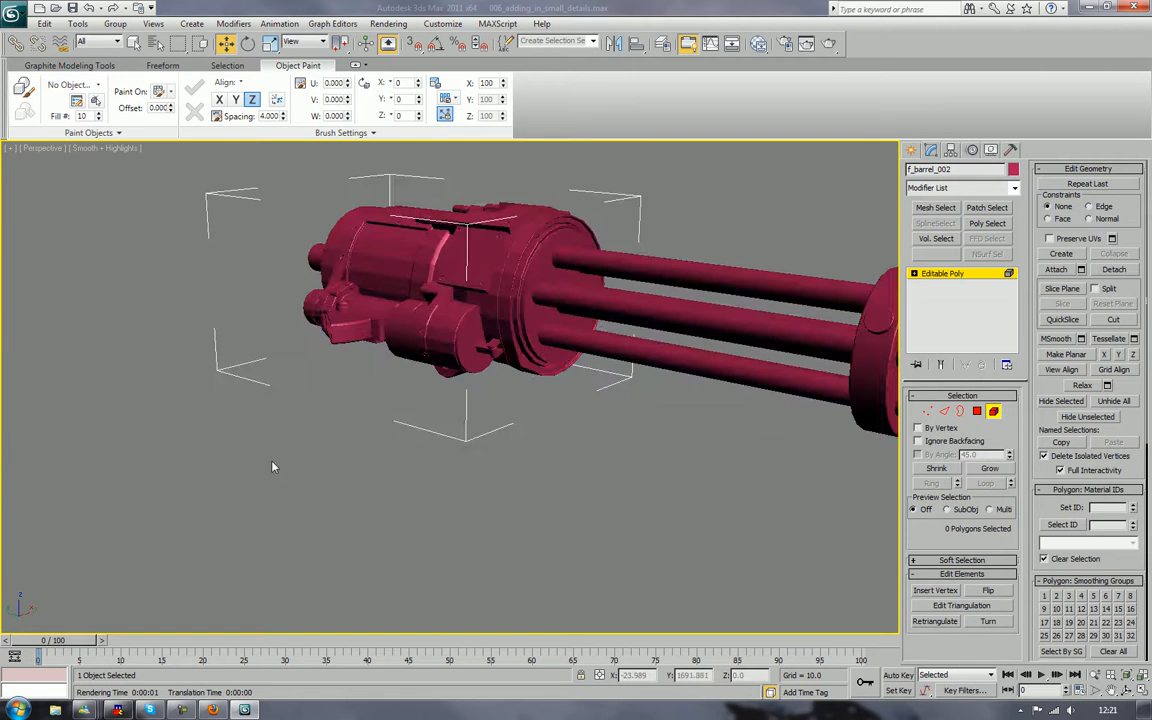
key("F4")
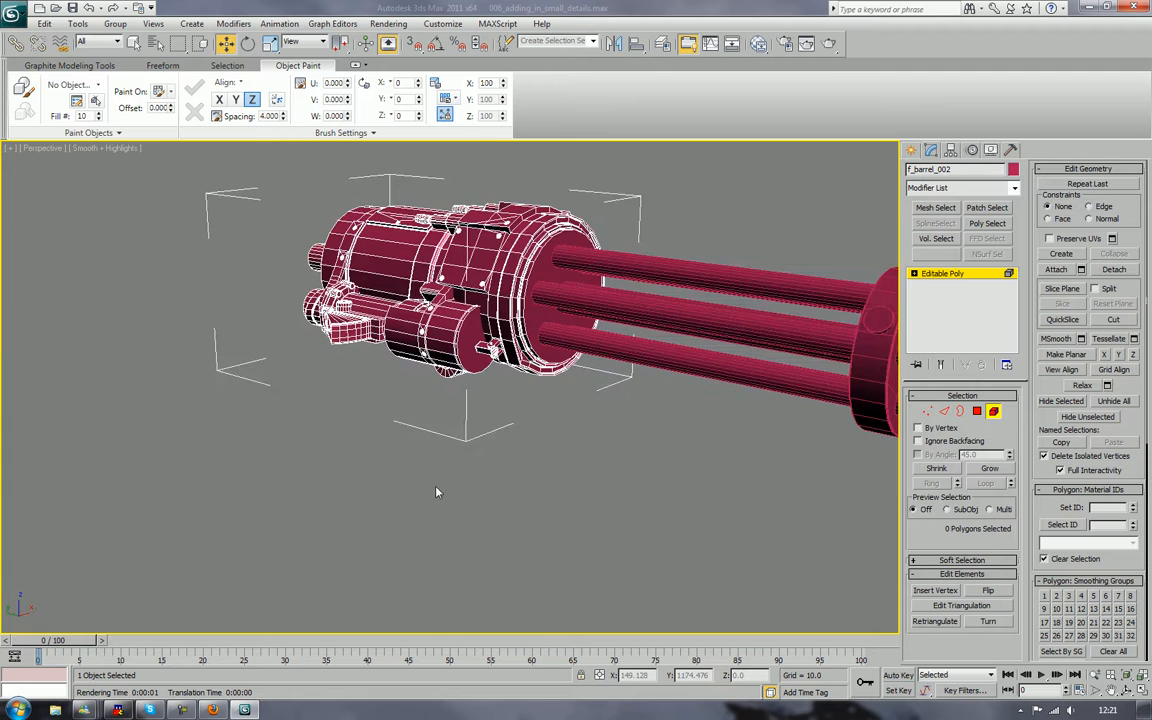
scroll(436, 491, "up", 4)
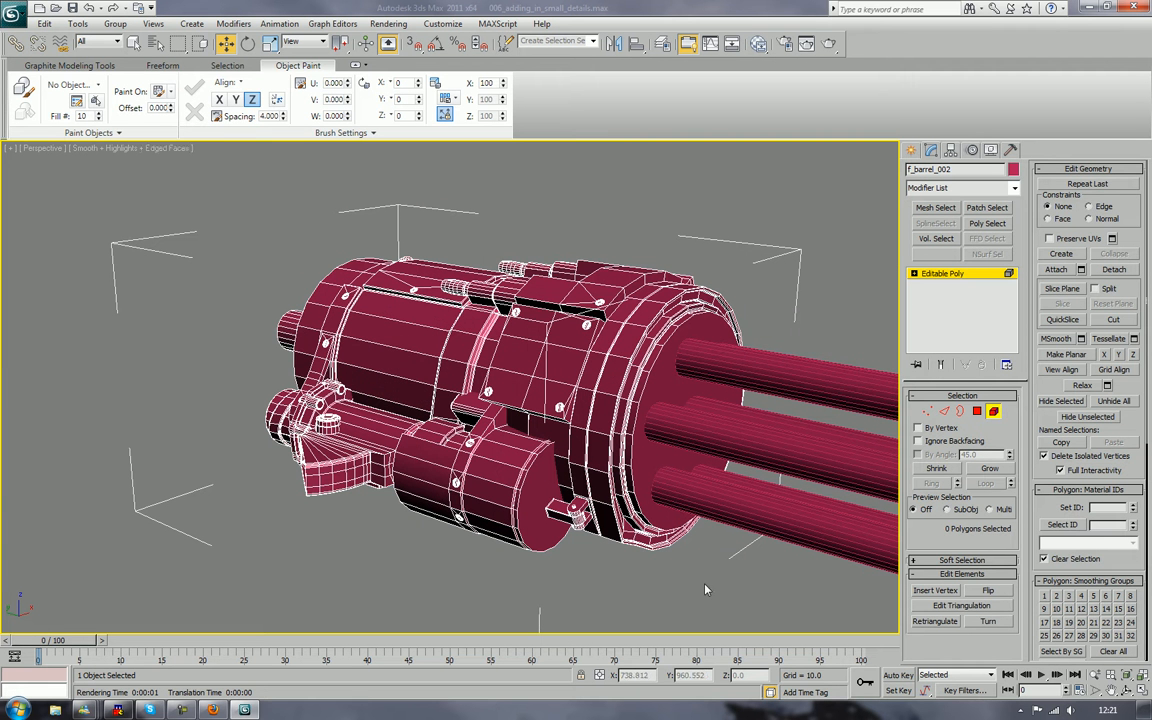
Leave element editing and select both objects that make up the whole gun
left_click(994, 412)
left_click(711, 243)
scroll(709, 248, "down", 5)
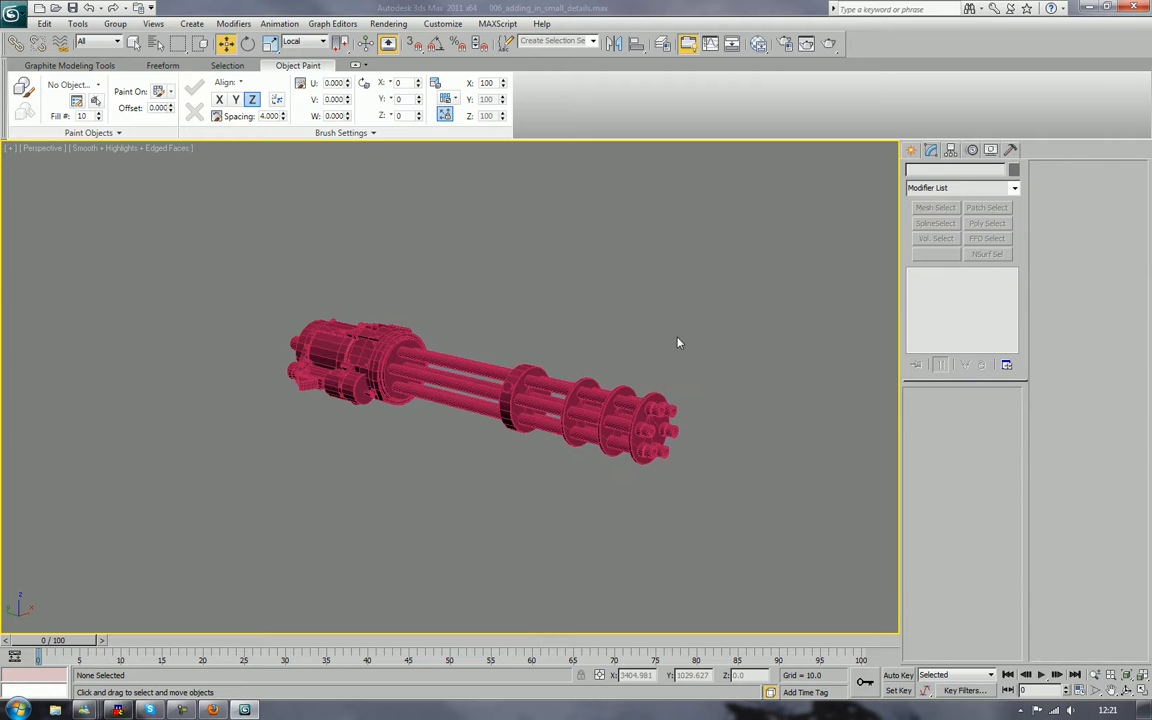
left_click_drag(645, 268, 267, 512)
middle_click_drag(329, 520, 361, 516, "alt")
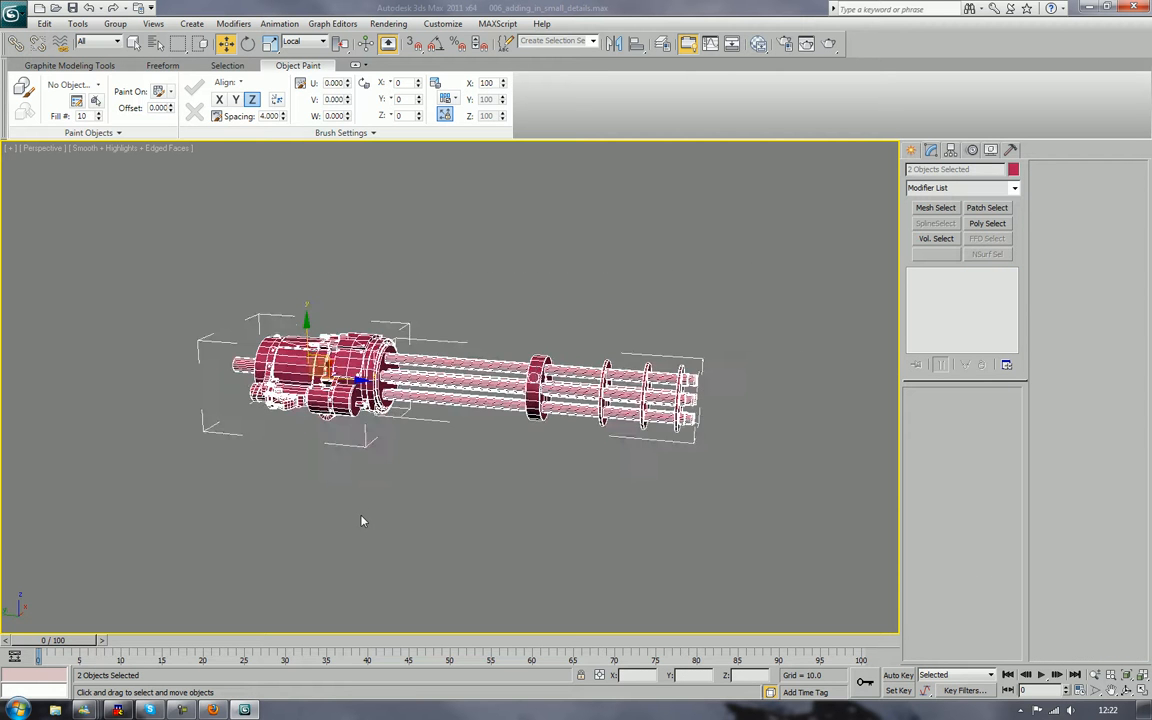
scroll(362, 520, "up", 2)
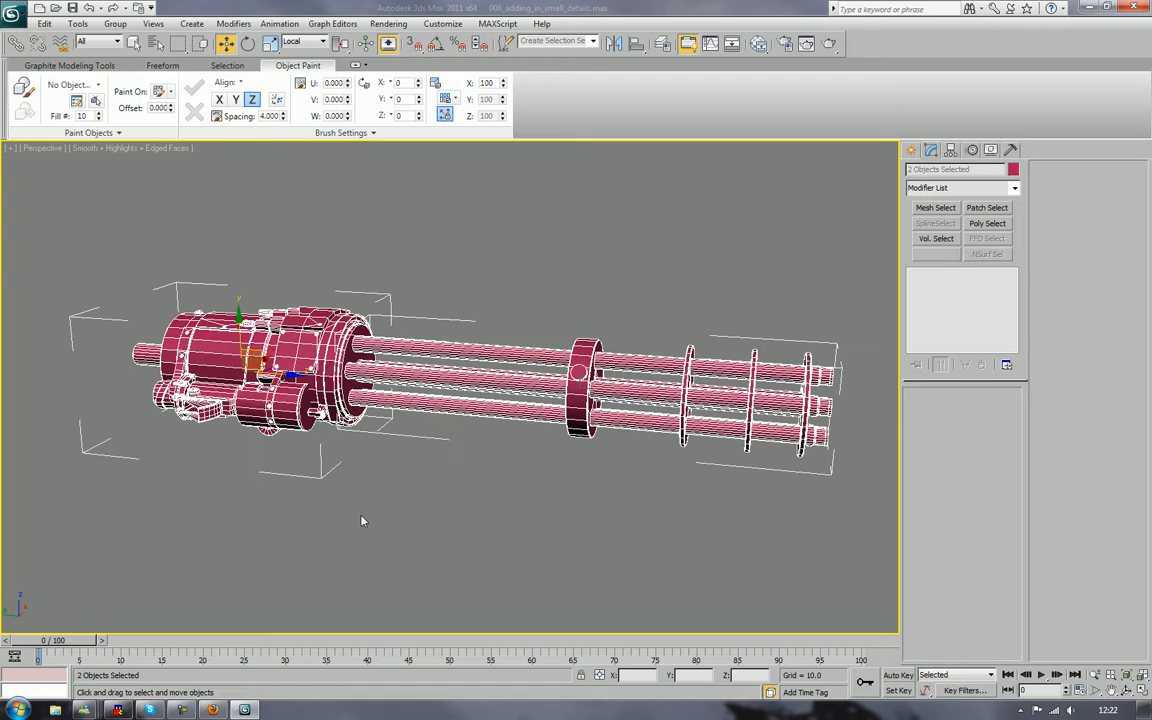